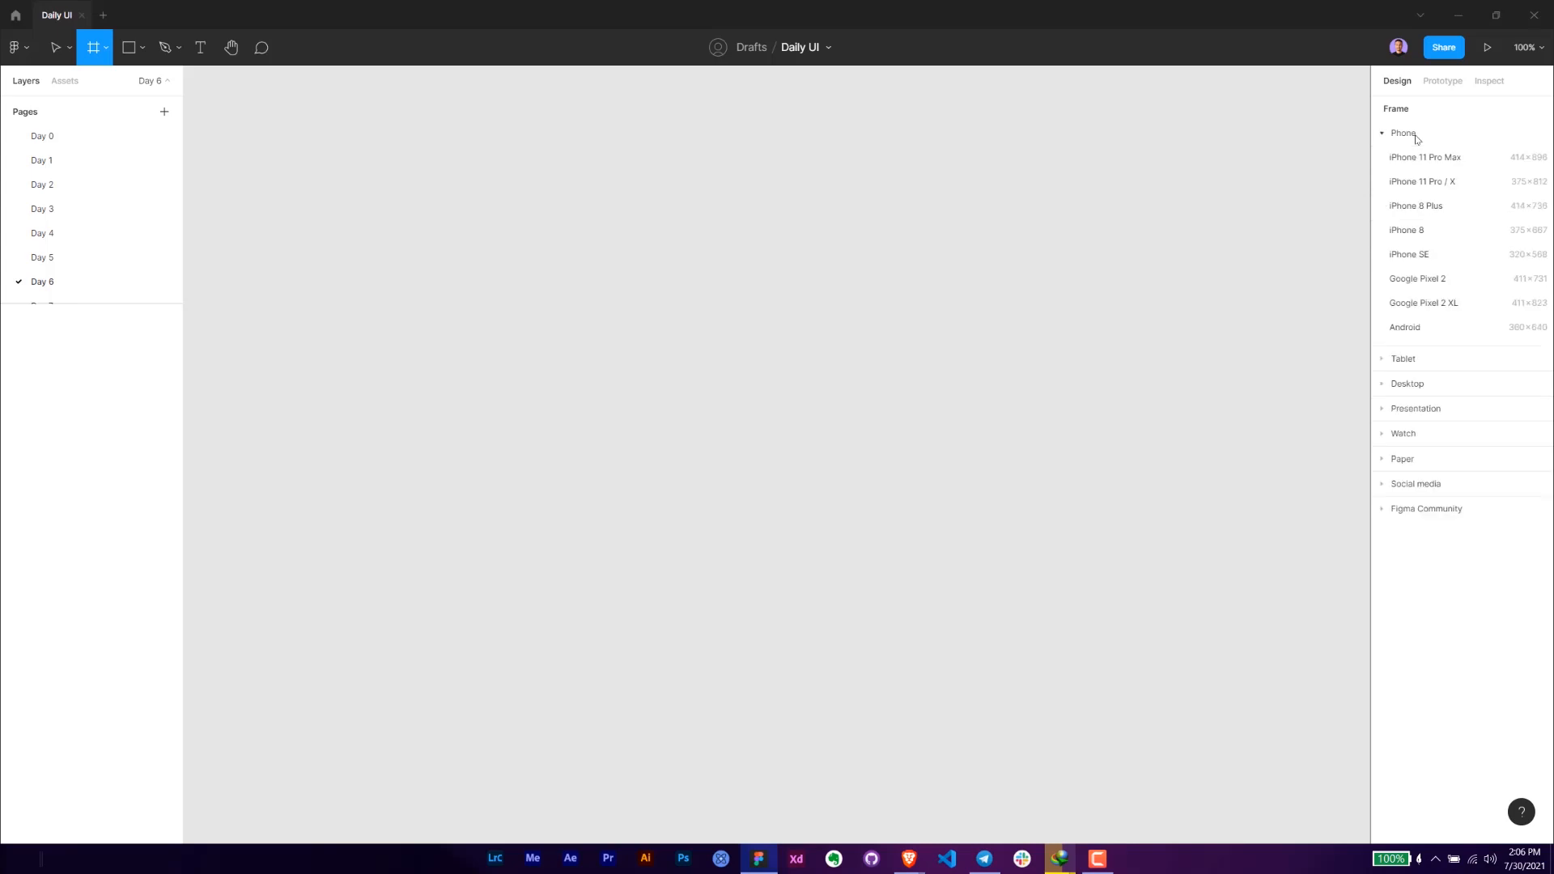
- Create an iPhone 11 Pro Max frame and rename it "Day 6 User Profile"
{"action": "left_click", "coordinate": [1447, 157]}
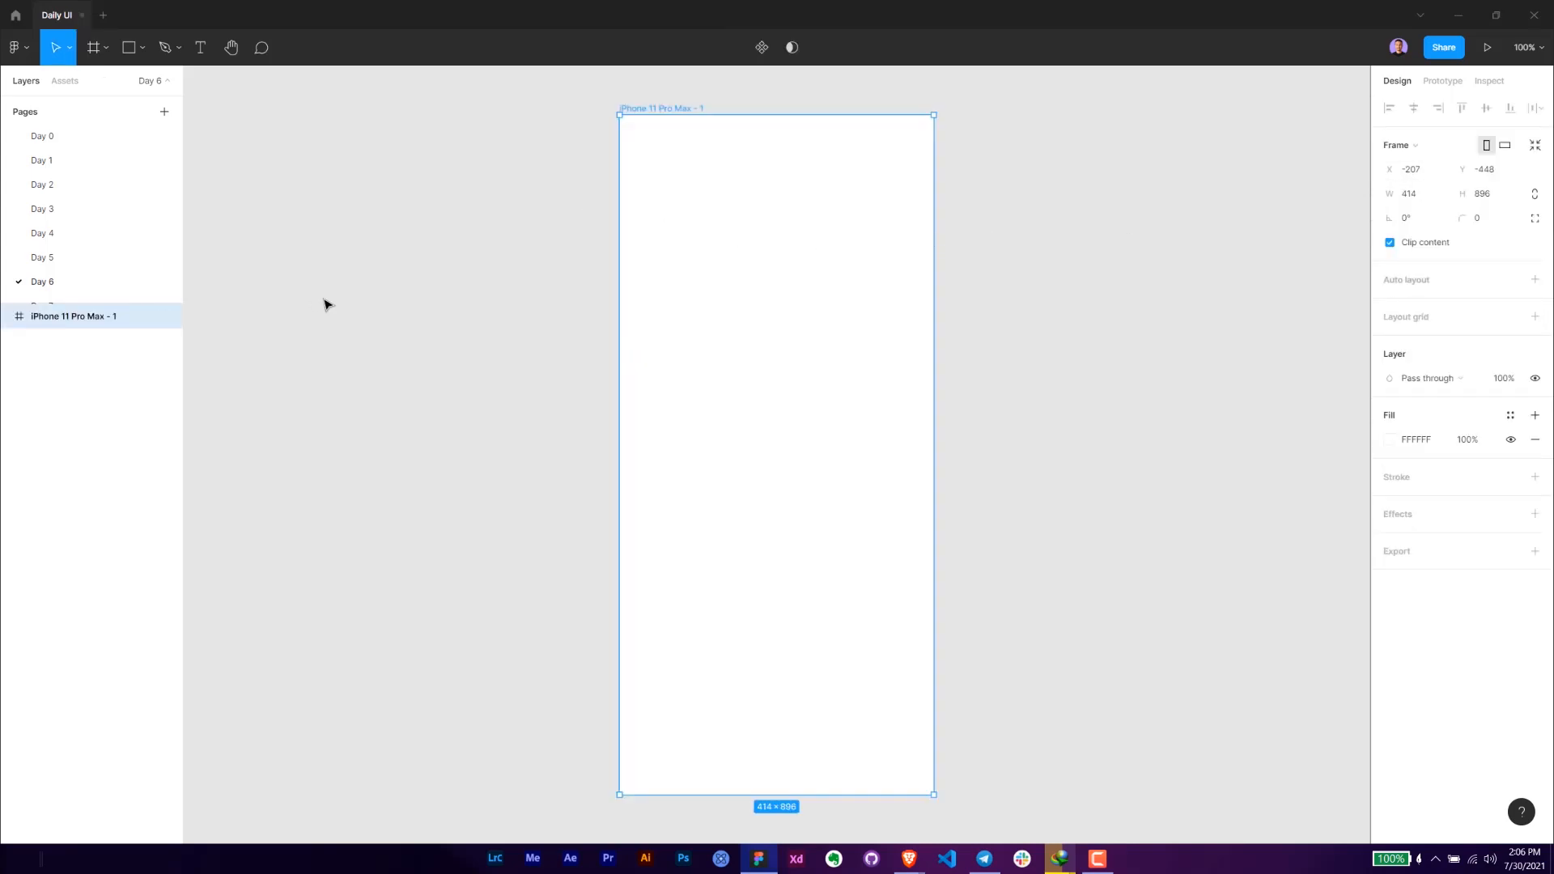
{"action": "left_click_drag", "start_coordinate": [596, 239], "coordinate": [533, 315]}
{"action": "double_click", "coordinate": [84, 318]}
{"action": "type", "text": "ser Profile"}
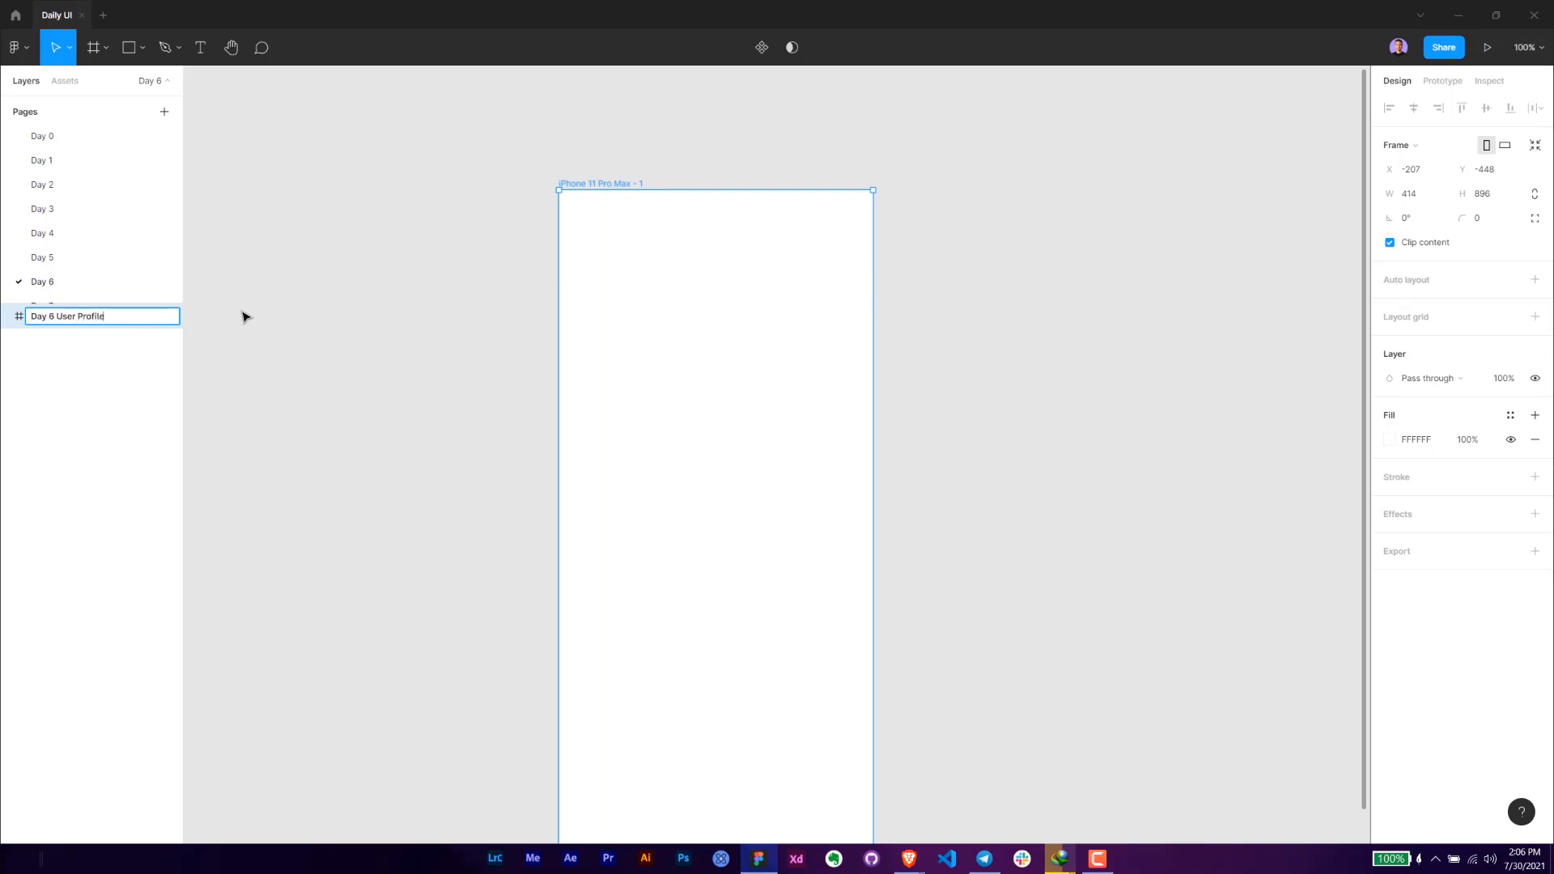
{"action": "key", "text": "Return"}
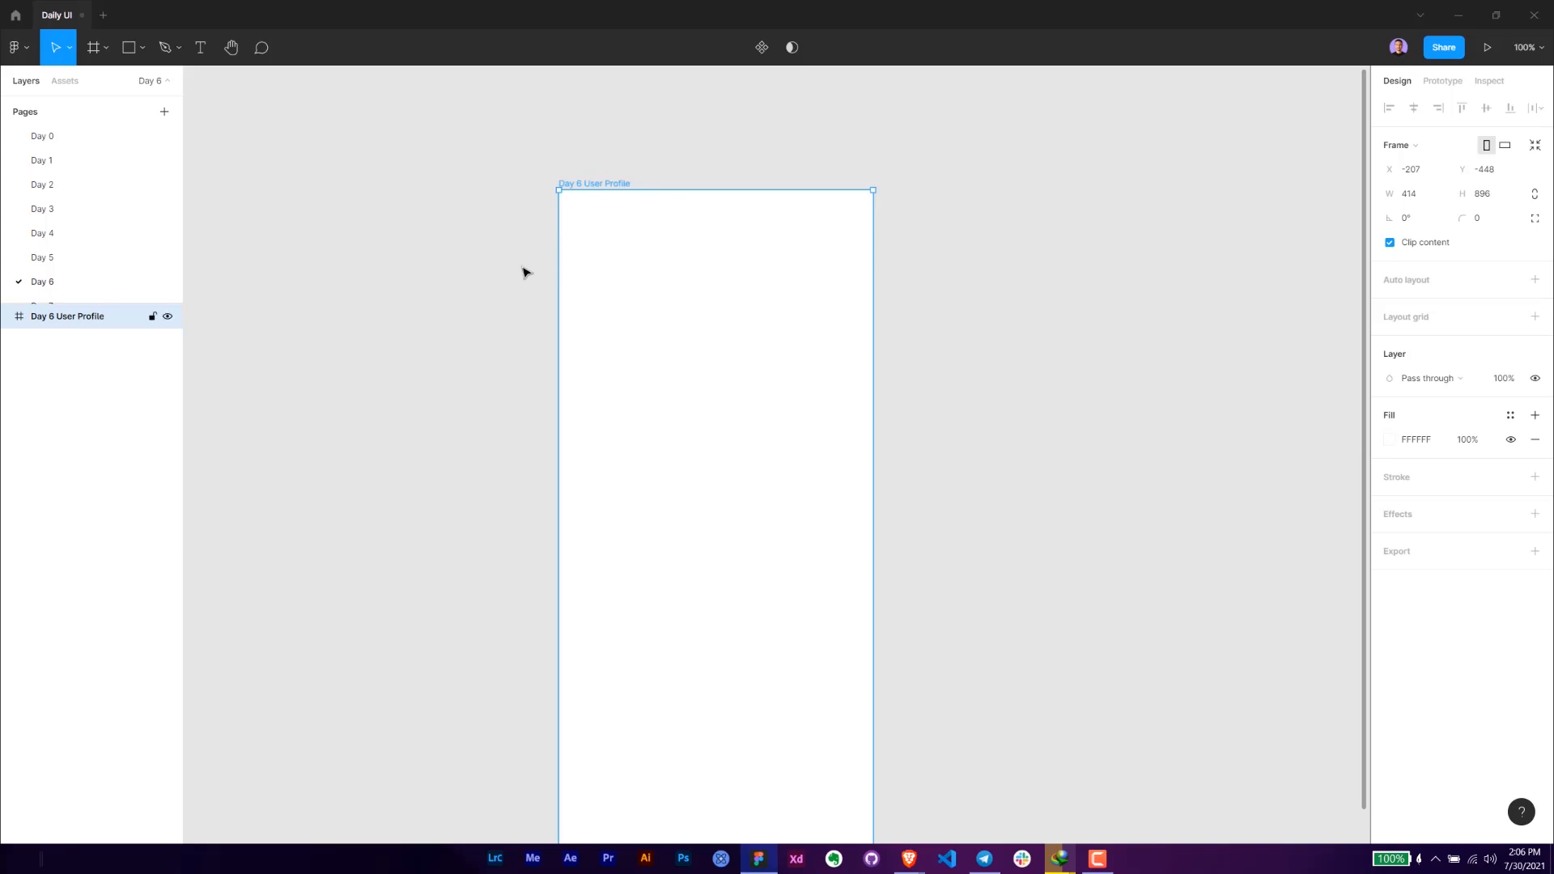
- Paste the copied status bar into the Day 6 User Profile frame, along its upper edge
{"action": "left_click", "coordinate": [537, 212]}
{"action": "left_click", "coordinate": [592, 184]}
{"action": "key", "text": "alt+Tab"}
{"action": "left_click", "coordinate": [647, 158]}
{"action": "left_click_drag", "start_coordinate": [662, 168], "coordinate": [638, 212]}
{"action": "scroll", "coordinate": [638, 212], "scroll_direction": "up", "scroll_amount": 1}
{"action": "left_click", "coordinate": [569, 238]}
{"action": "key", "text": "ctrl+v"}
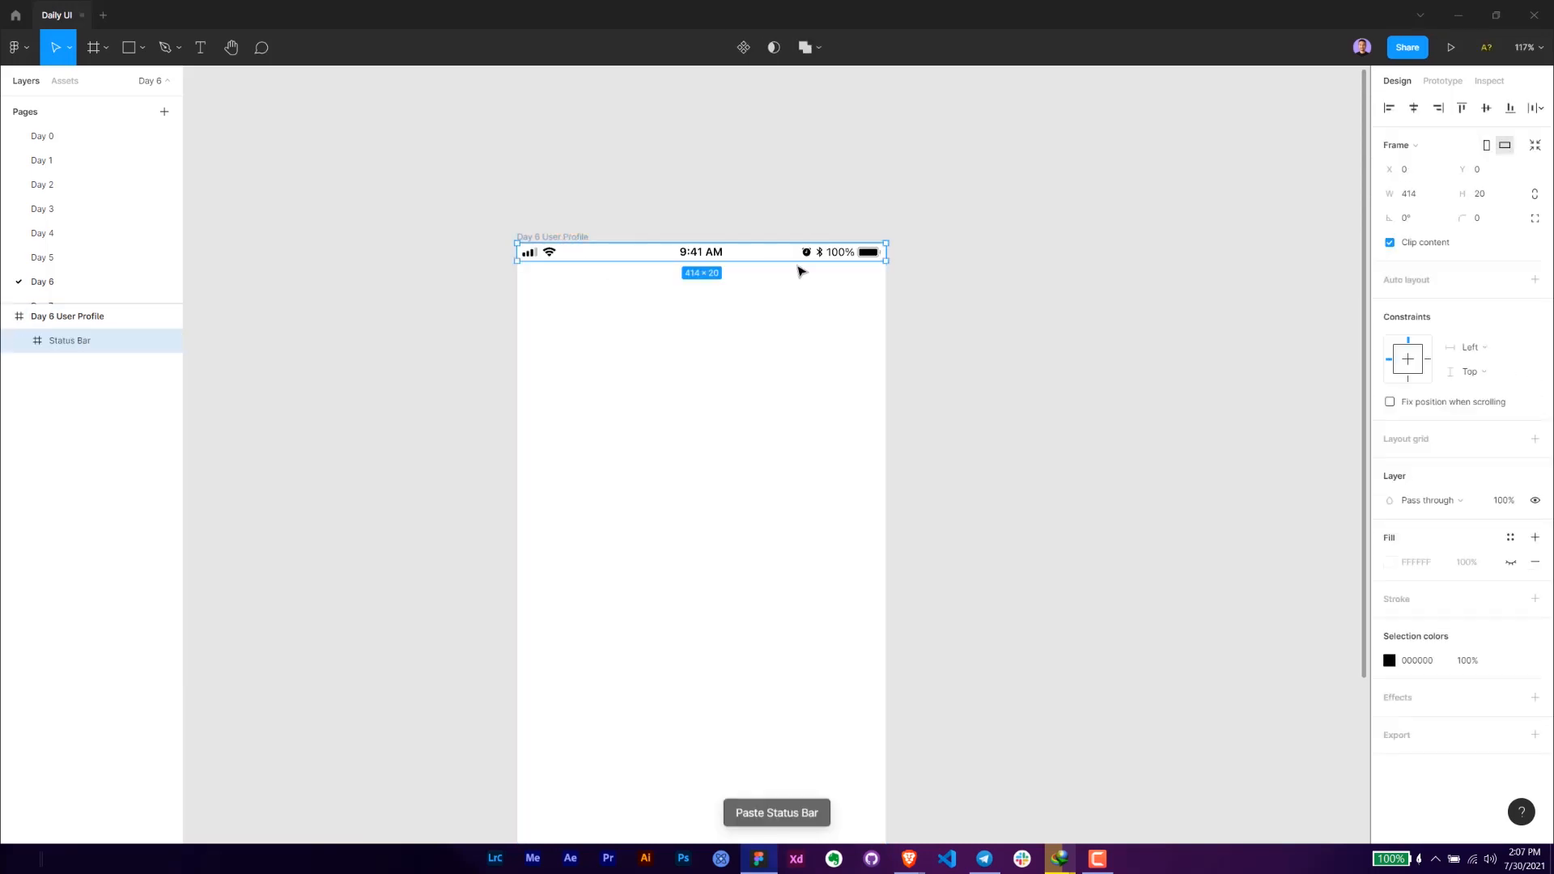
{"action": "left_click", "coordinate": [835, 302]}
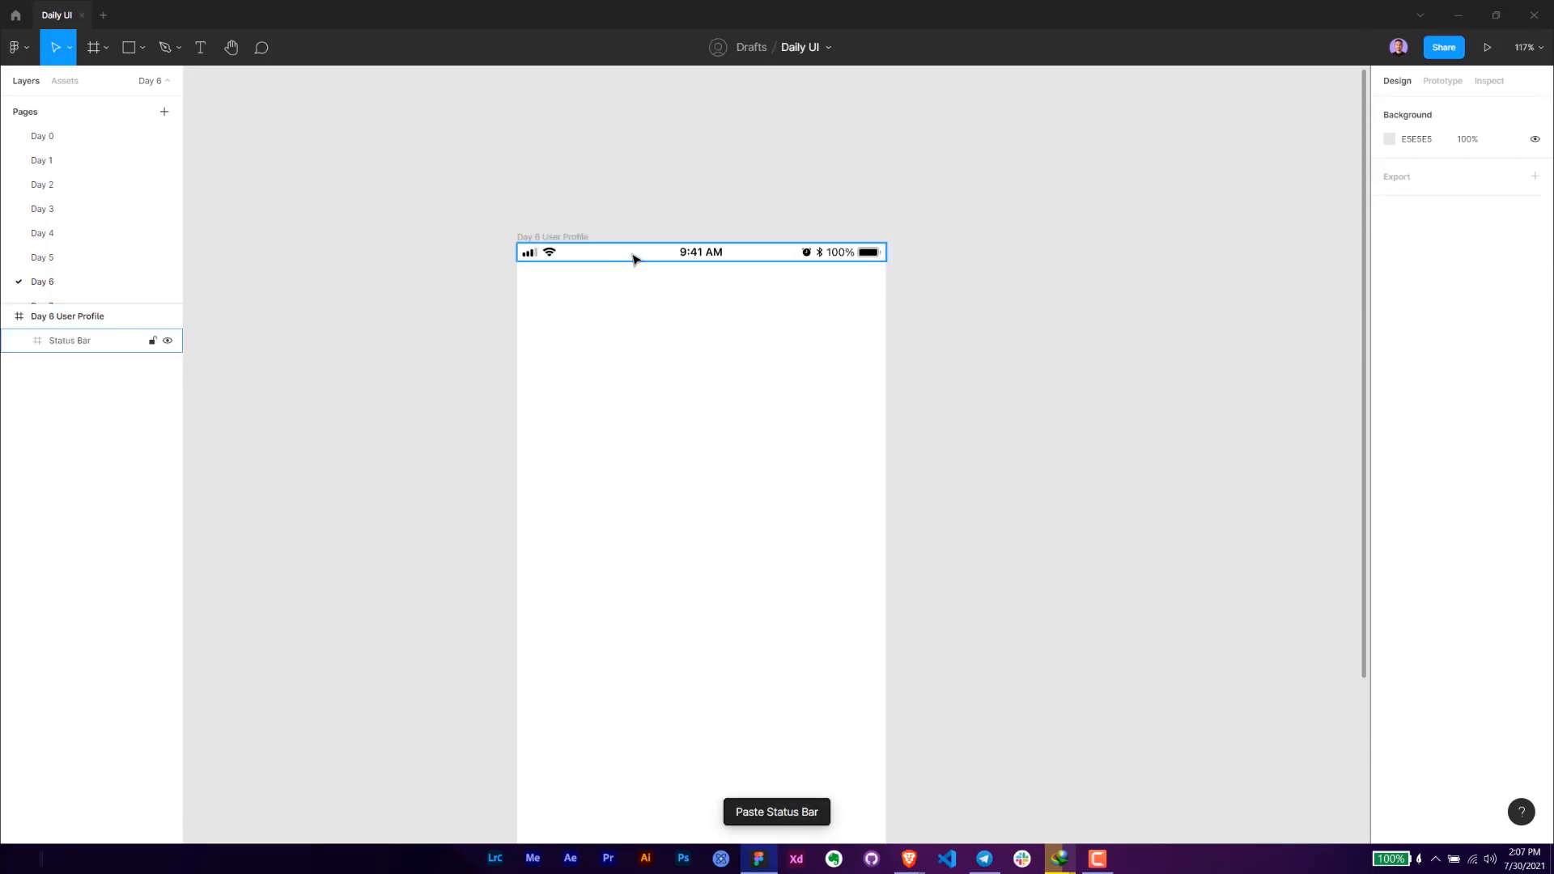
- Draw a rectangle about 283 × 79 from the frame's upper-left corner and move its layer out of the Status Bar
{"action": "key", "text": "alt+Tab"}
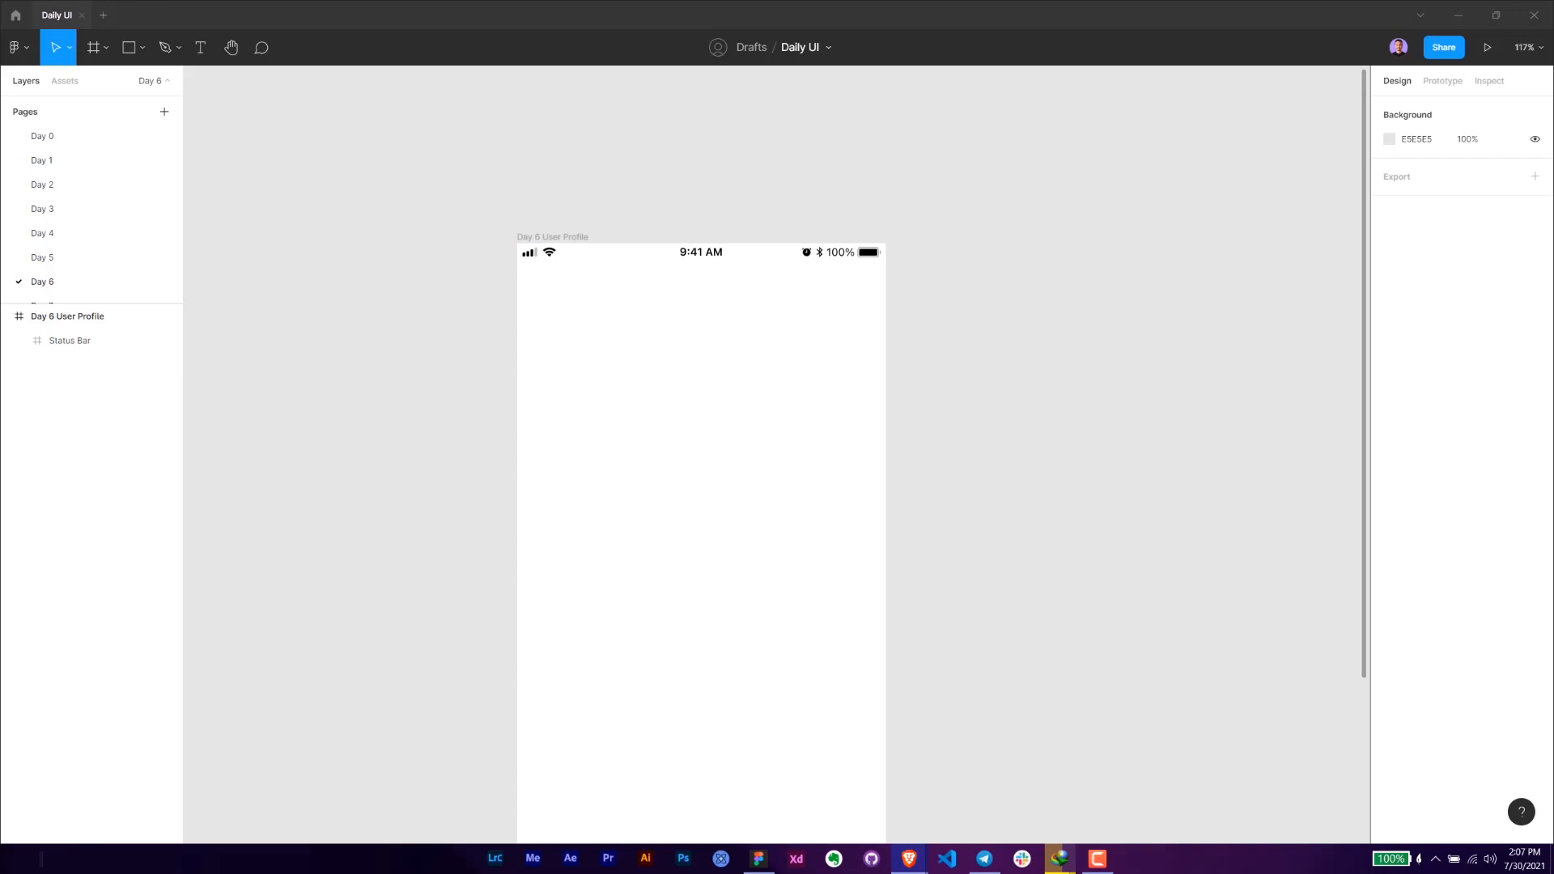
{"action": "key", "text": "alt+Tab"}
{"action": "key", "text": "r"}
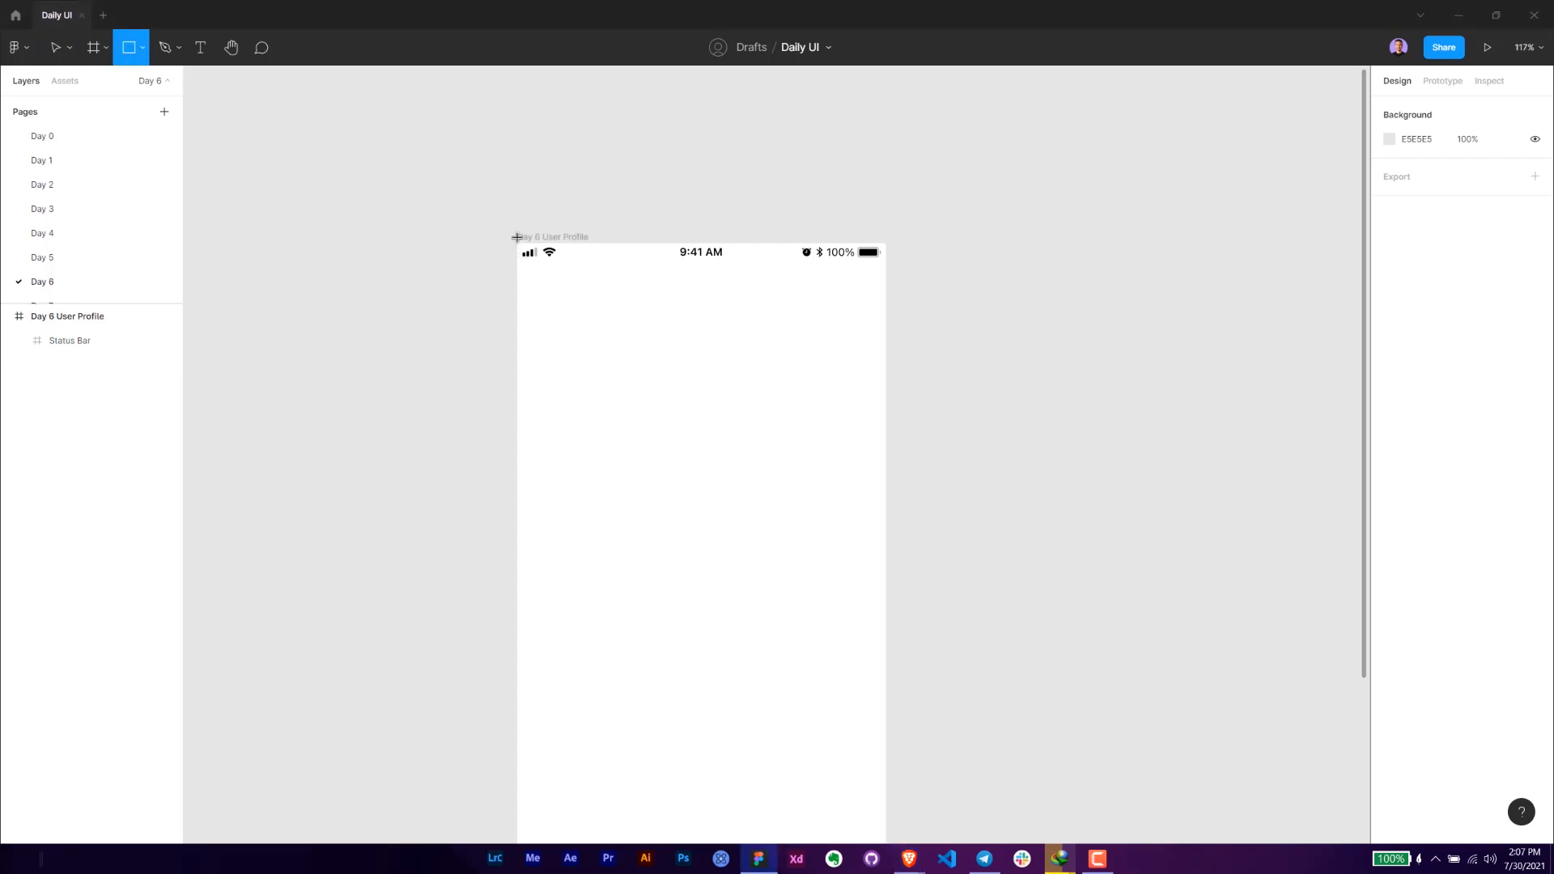
{"action": "mouse_move", "coordinate": [518, 243]}
{"action": "left_mouse_down"}
{"action": "mouse_move", "coordinate": [696, 308]}
{"action": "mouse_move", "coordinate": [886, 328]}
{"action": "mouse_move", "coordinate": [769, 314]}
{"action": "left_mouse_up"}
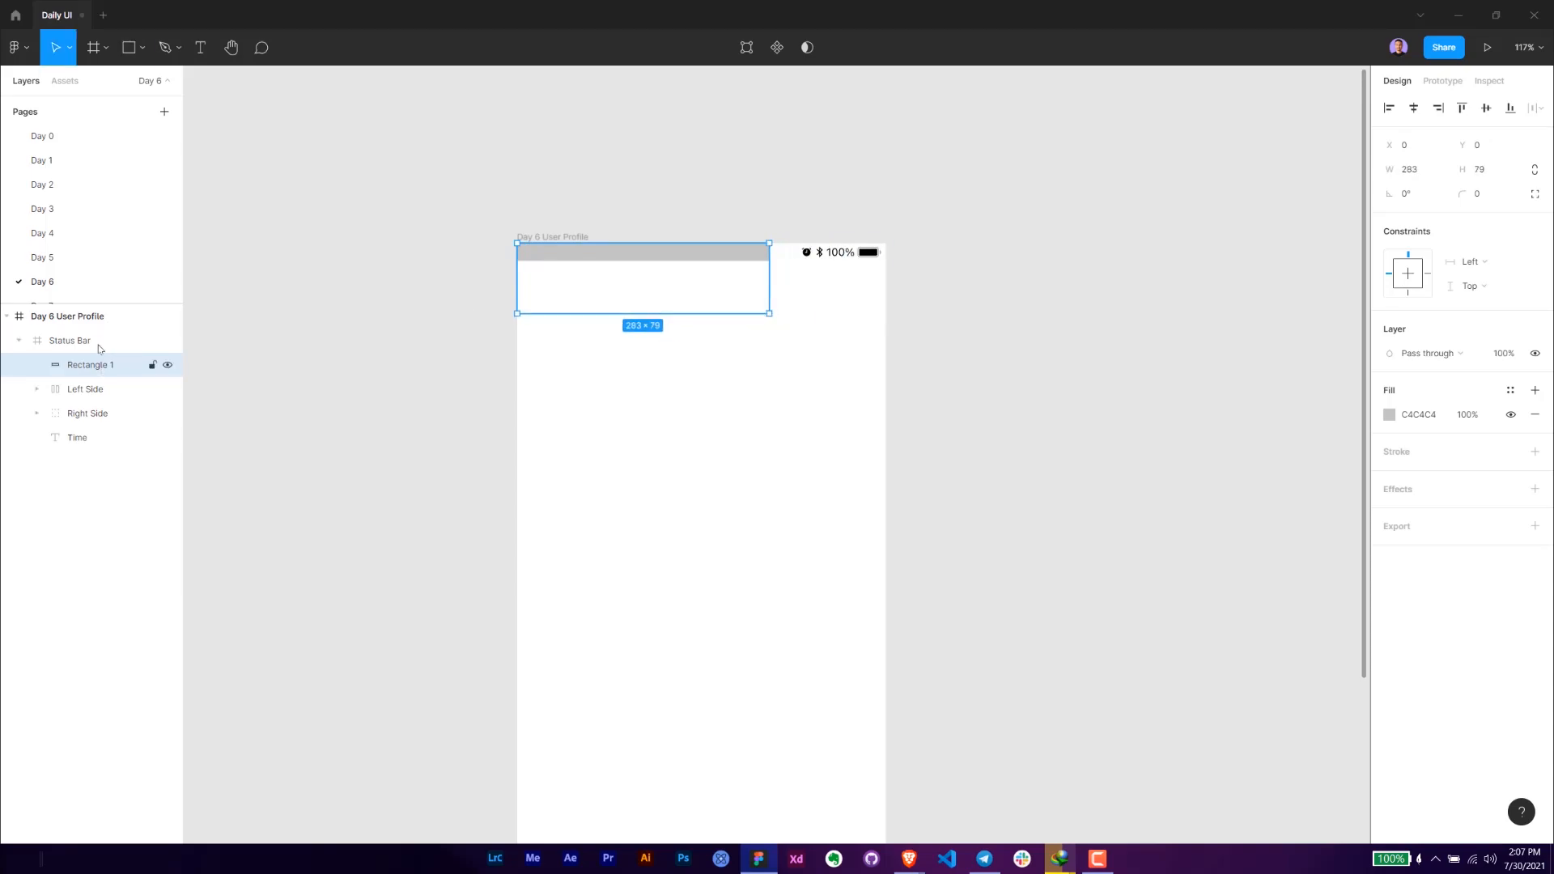
{"action": "left_click_drag", "start_coordinate": [153, 363], "coordinate": [139, 332]}
- Resize the rectangle to 414 wide and 122 high, and send it behind the status bar
{"action": "left_click", "coordinate": [1459, 173]}
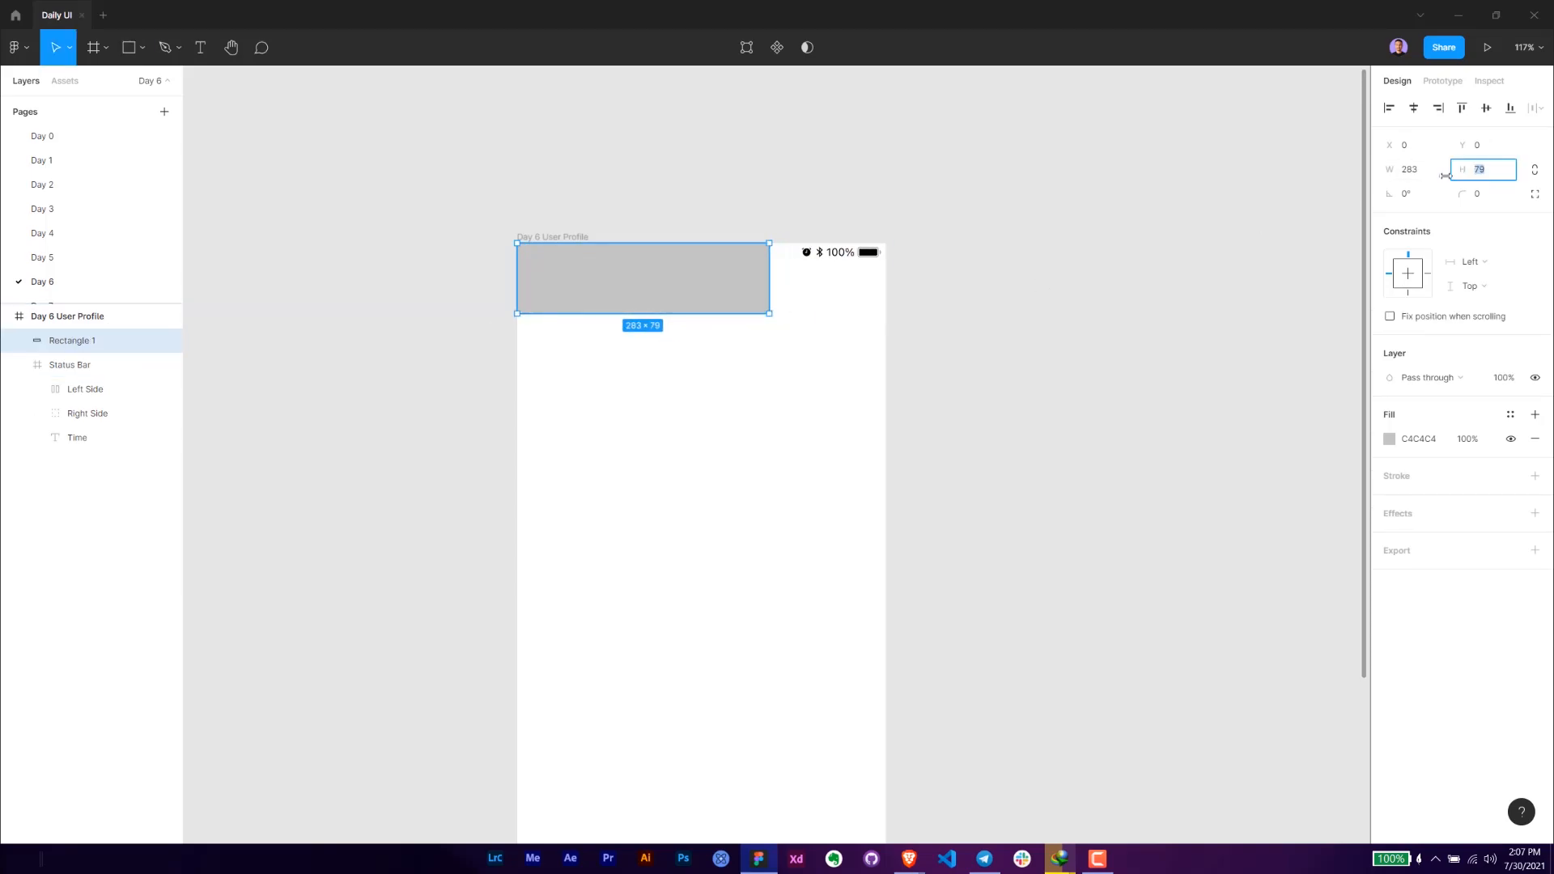
{"action": "type", "text": "122"}
{"action": "key", "text": "Return"}
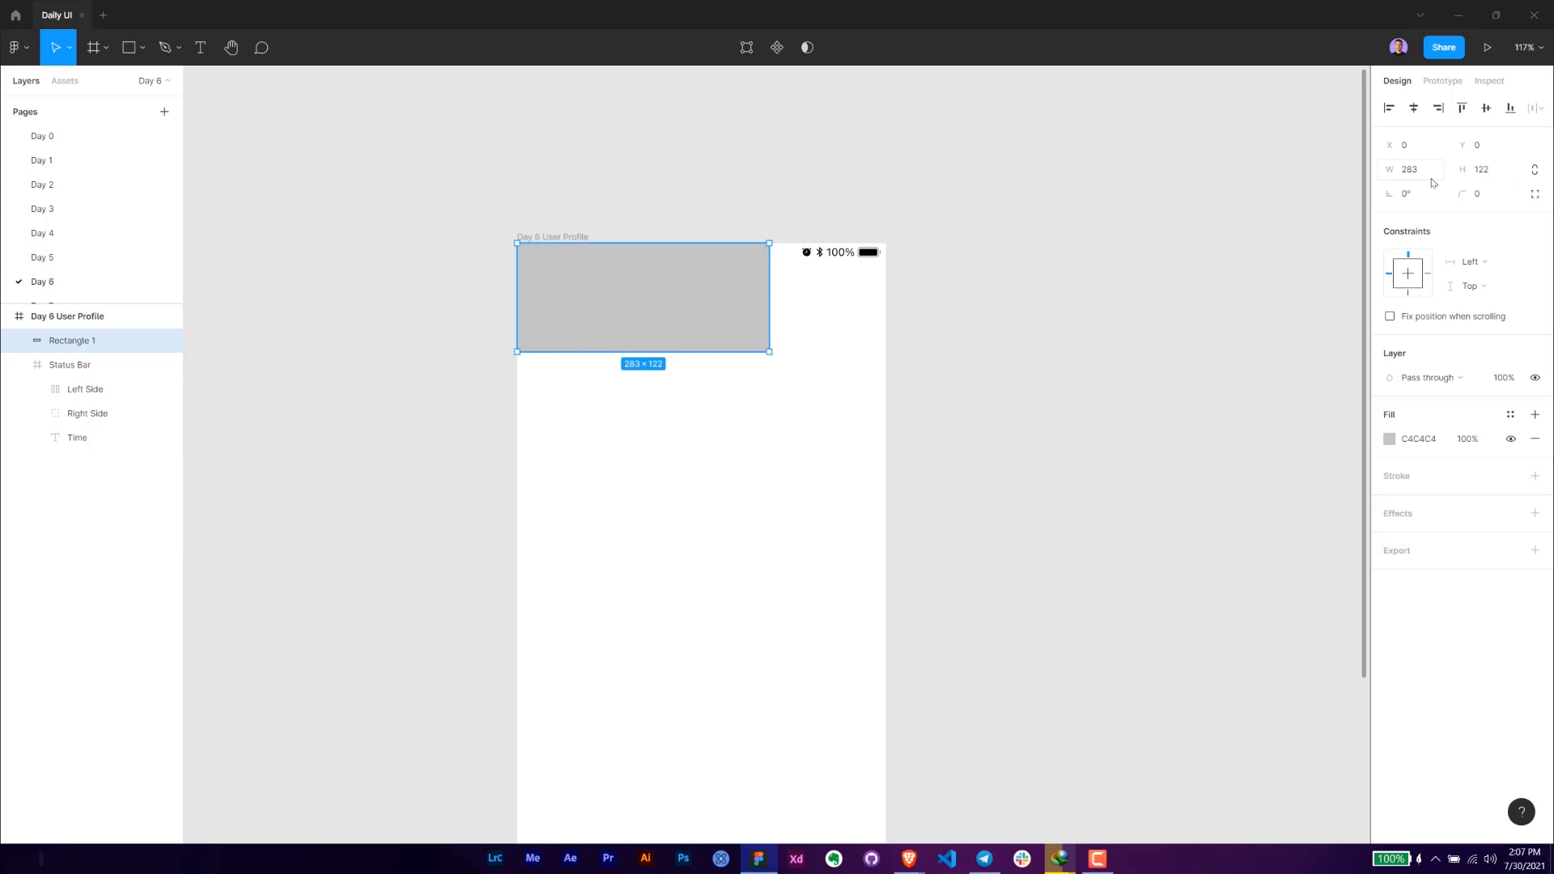
{"action": "left_click", "coordinate": [1412, 174]}
{"action": "type", "text": "414"}
{"action": "key", "text": "Return"}
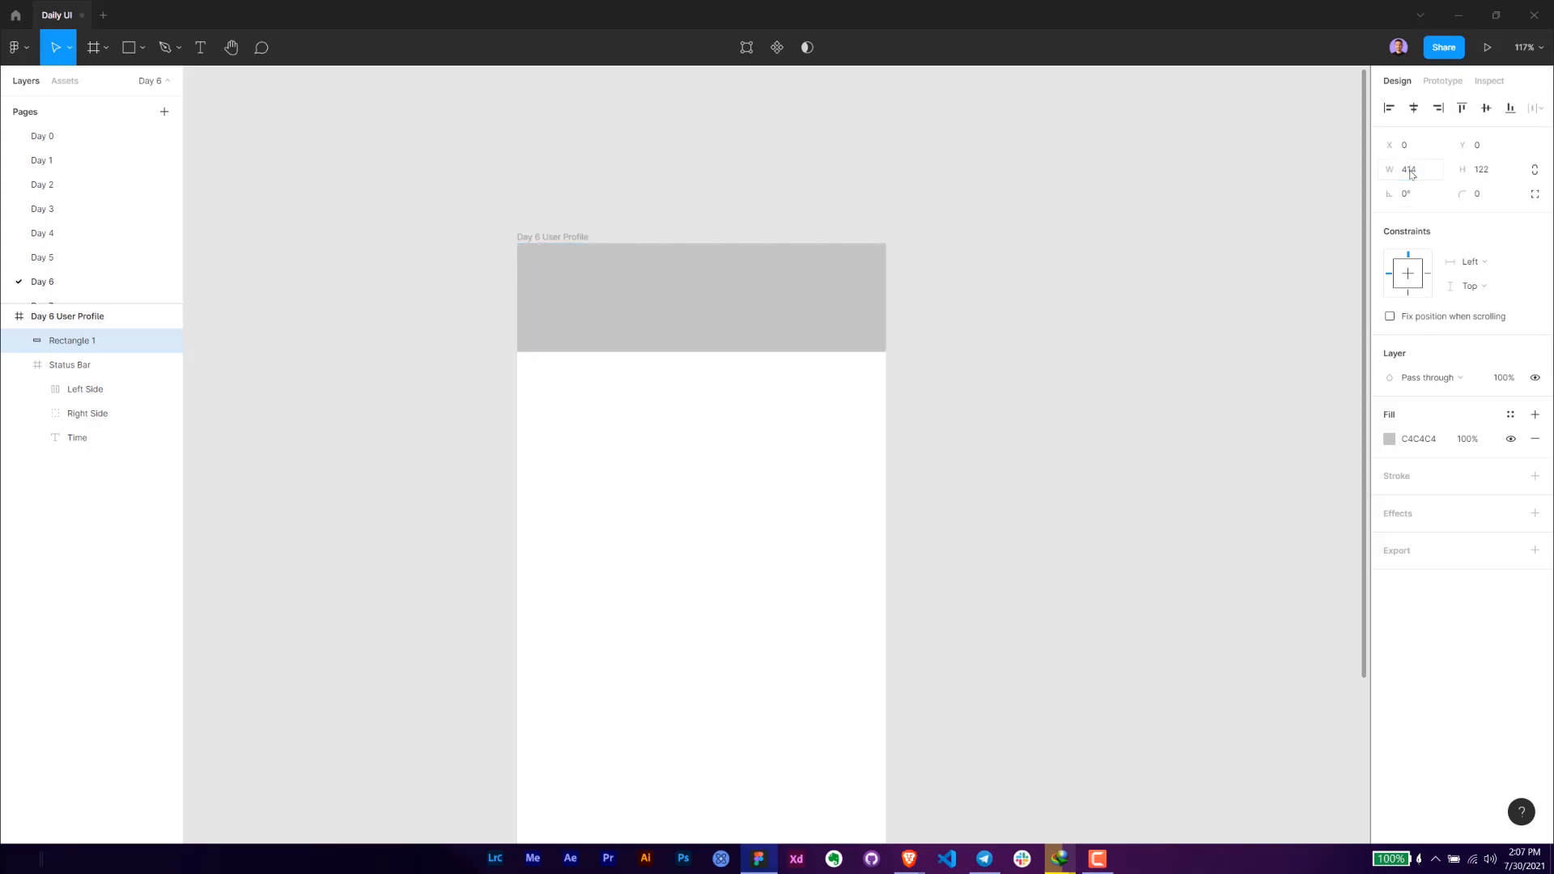
{"action": "key", "text": "ctrl+["}
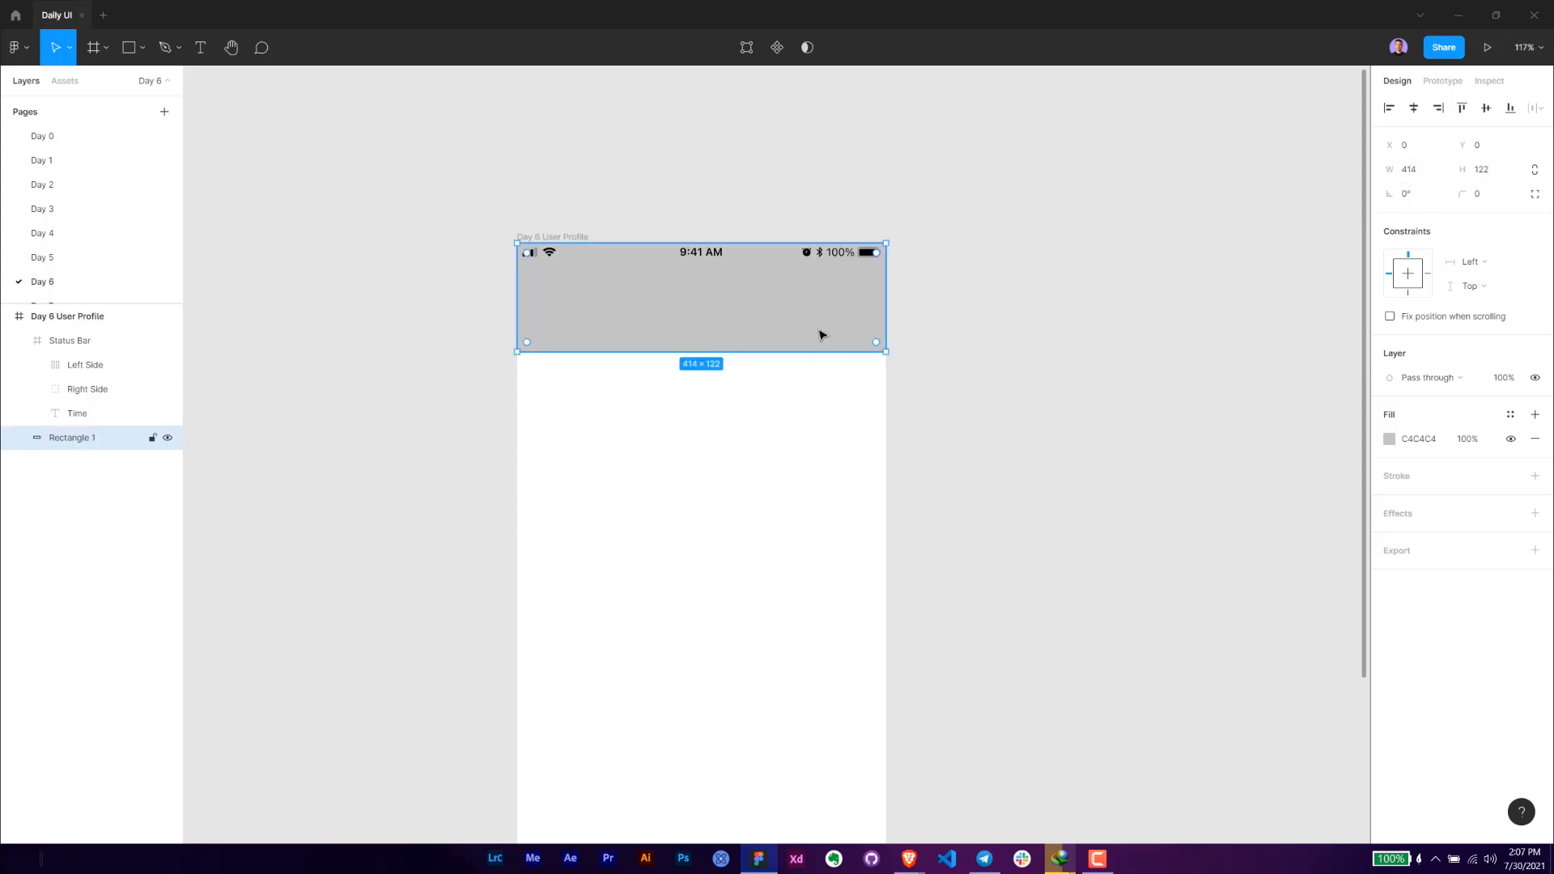
- Fill the header rectangle with a random wallpaper image from the Unsplash plugin's presets, replacing the first picture with another, and close the plugin
{"action": "key", "text": "ctrl+slash"}
{"action": "type", "text": "uns"}
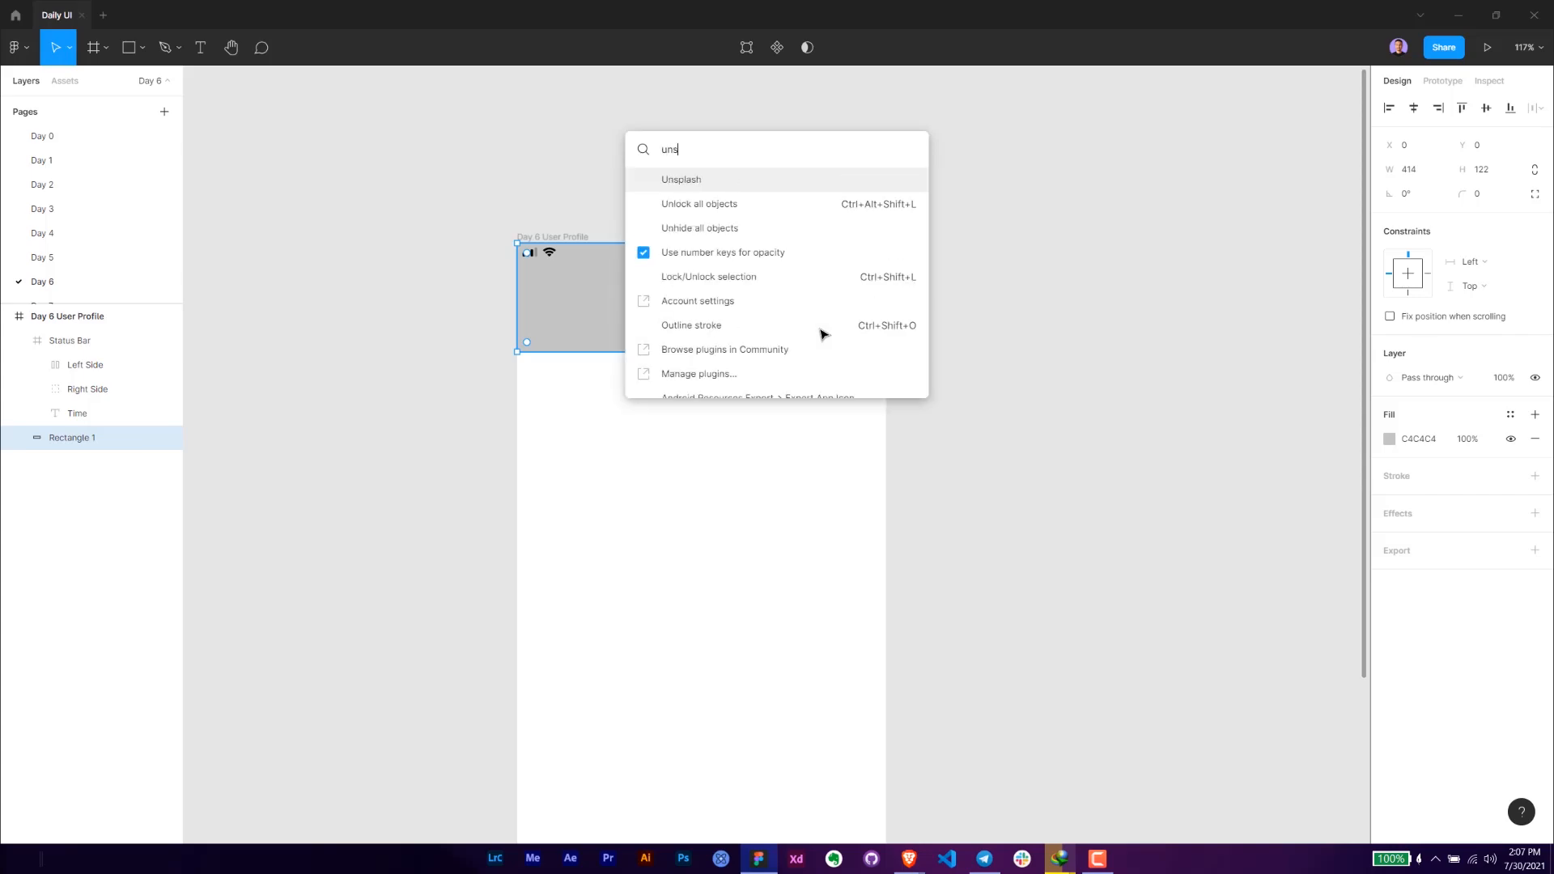
{"action": "left_click", "coordinate": [695, 189]}
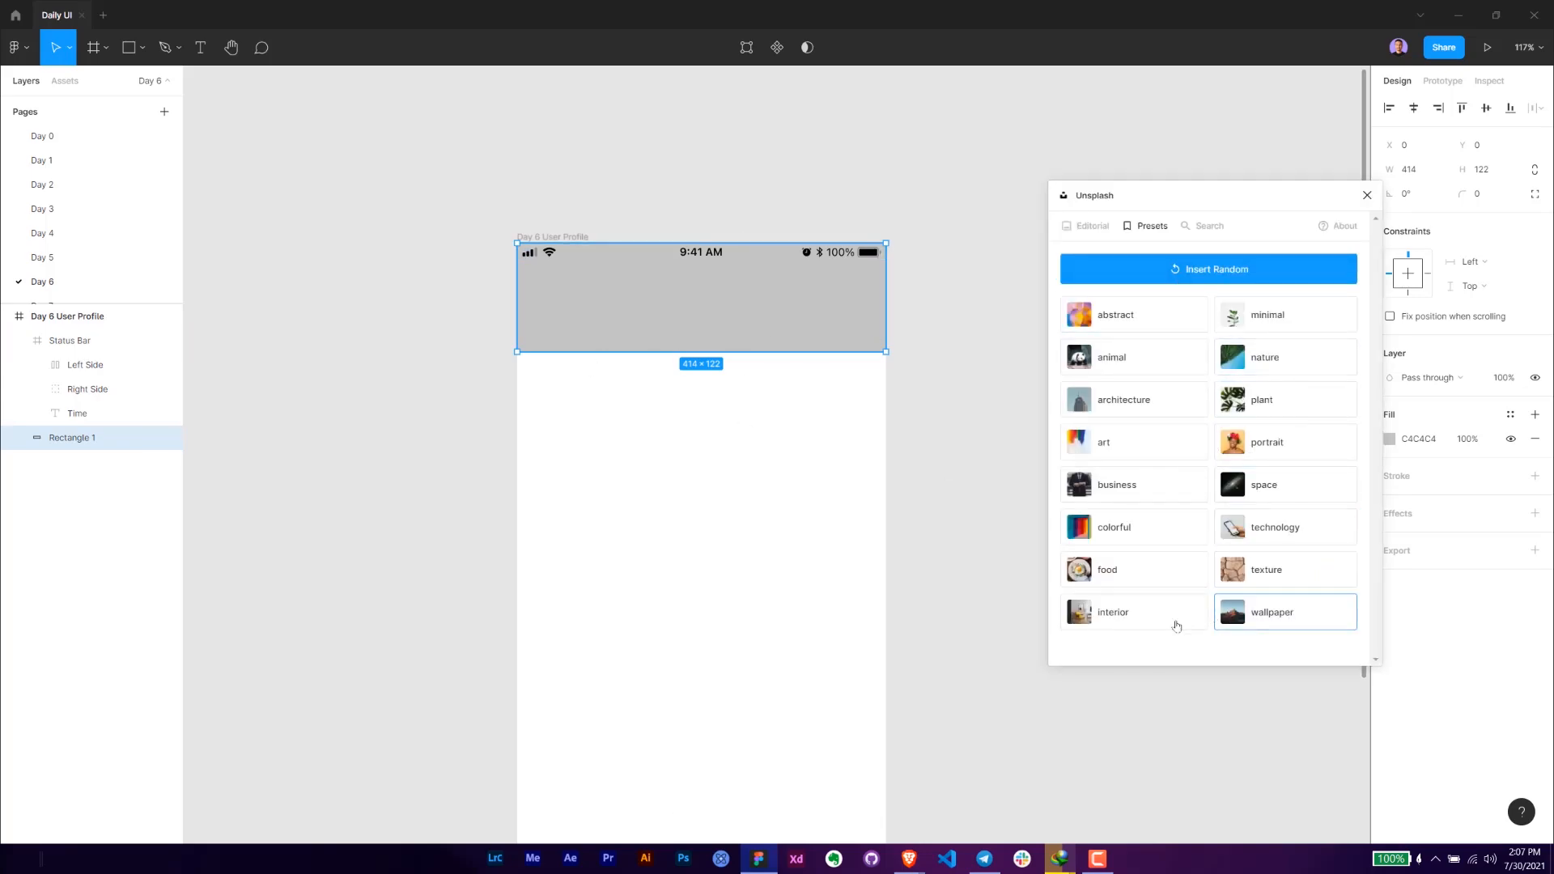
{"action": "left_click", "coordinate": [1273, 615]}
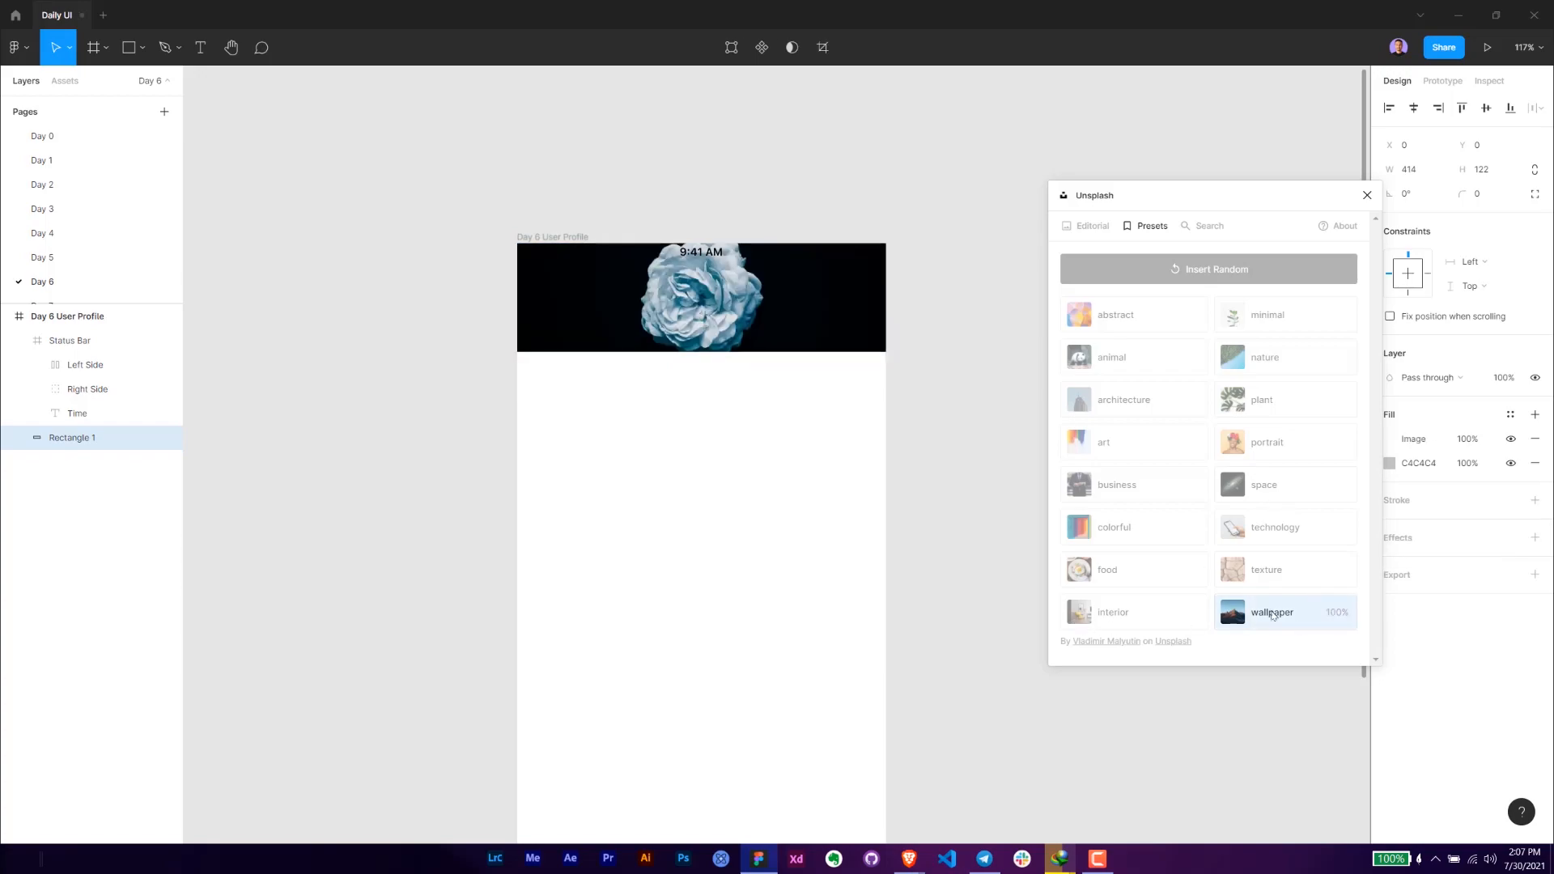
{"action": "left_click", "coordinate": [1268, 615]}
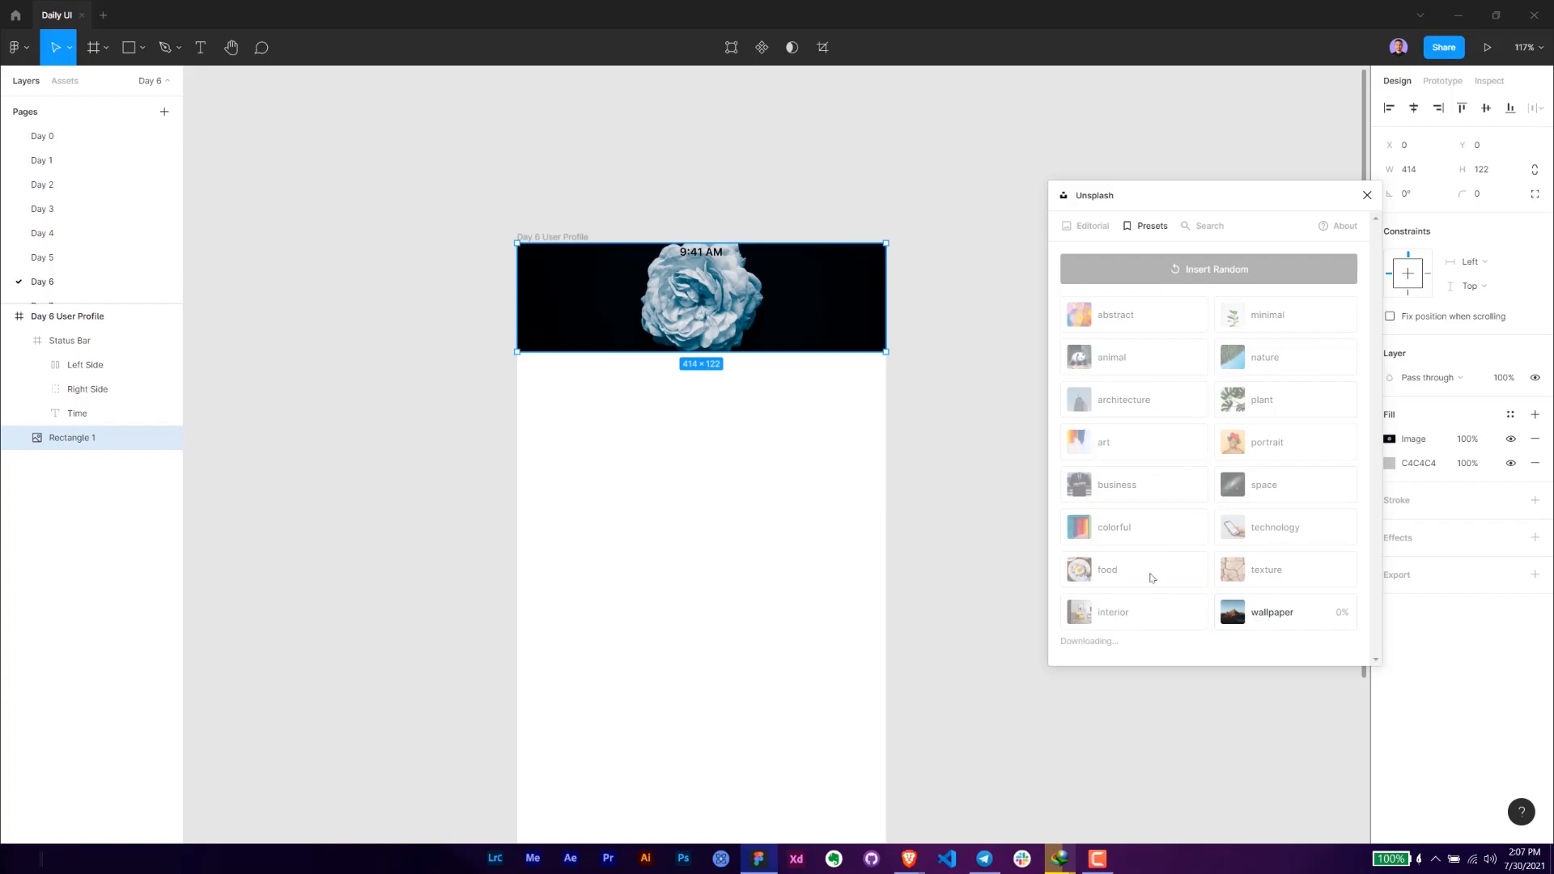
{"action": "scroll", "coordinate": [720, 290], "scroll_direction": "up", "scroll_amount": 3}
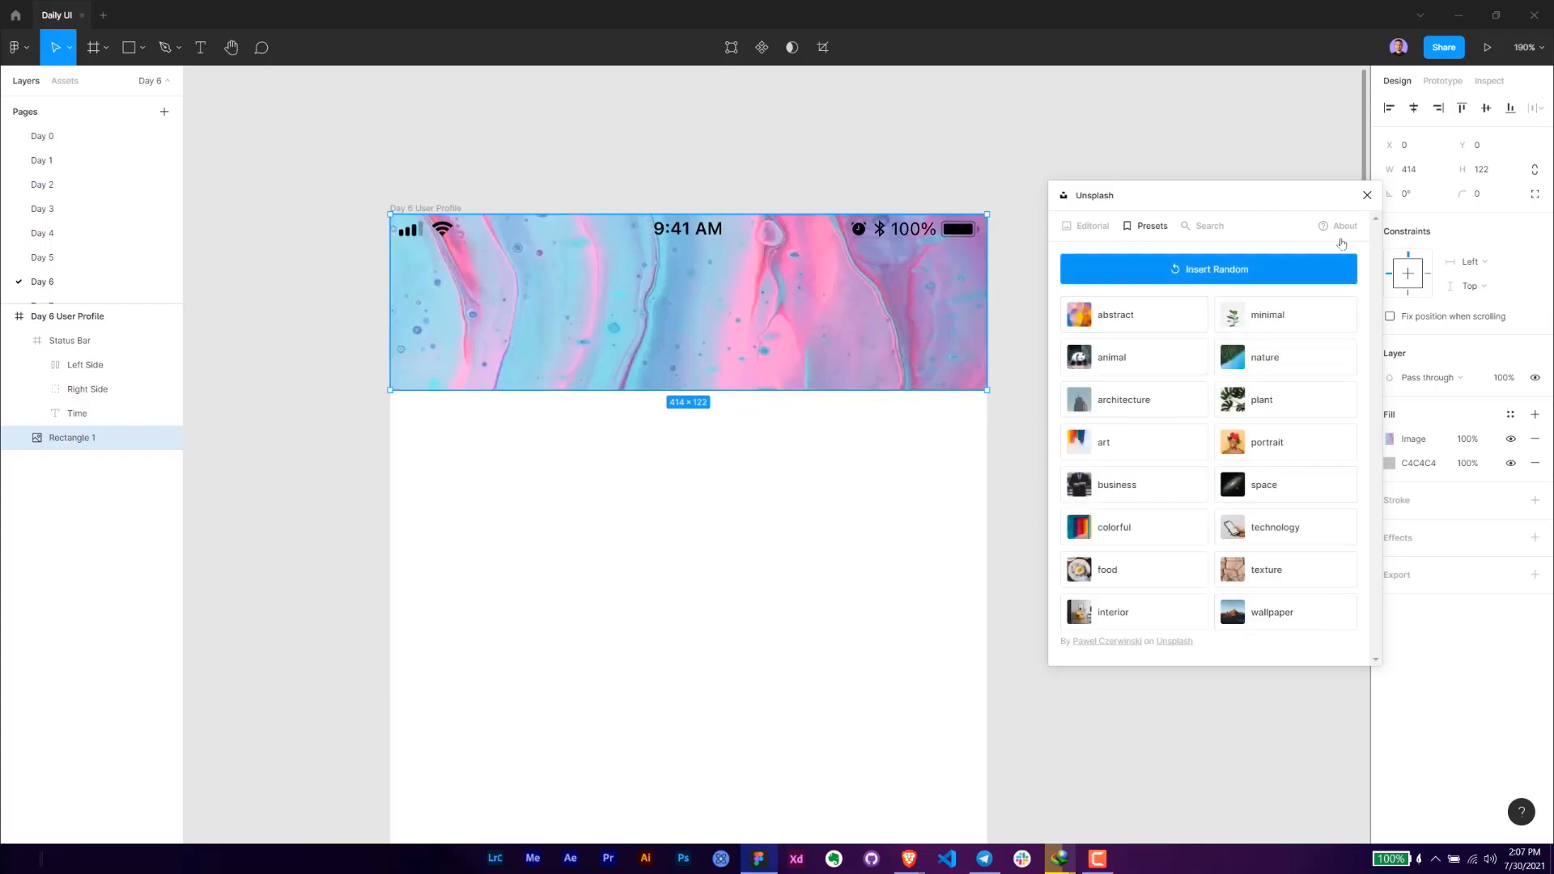
{"action": "left_click", "coordinate": [1369, 197]}
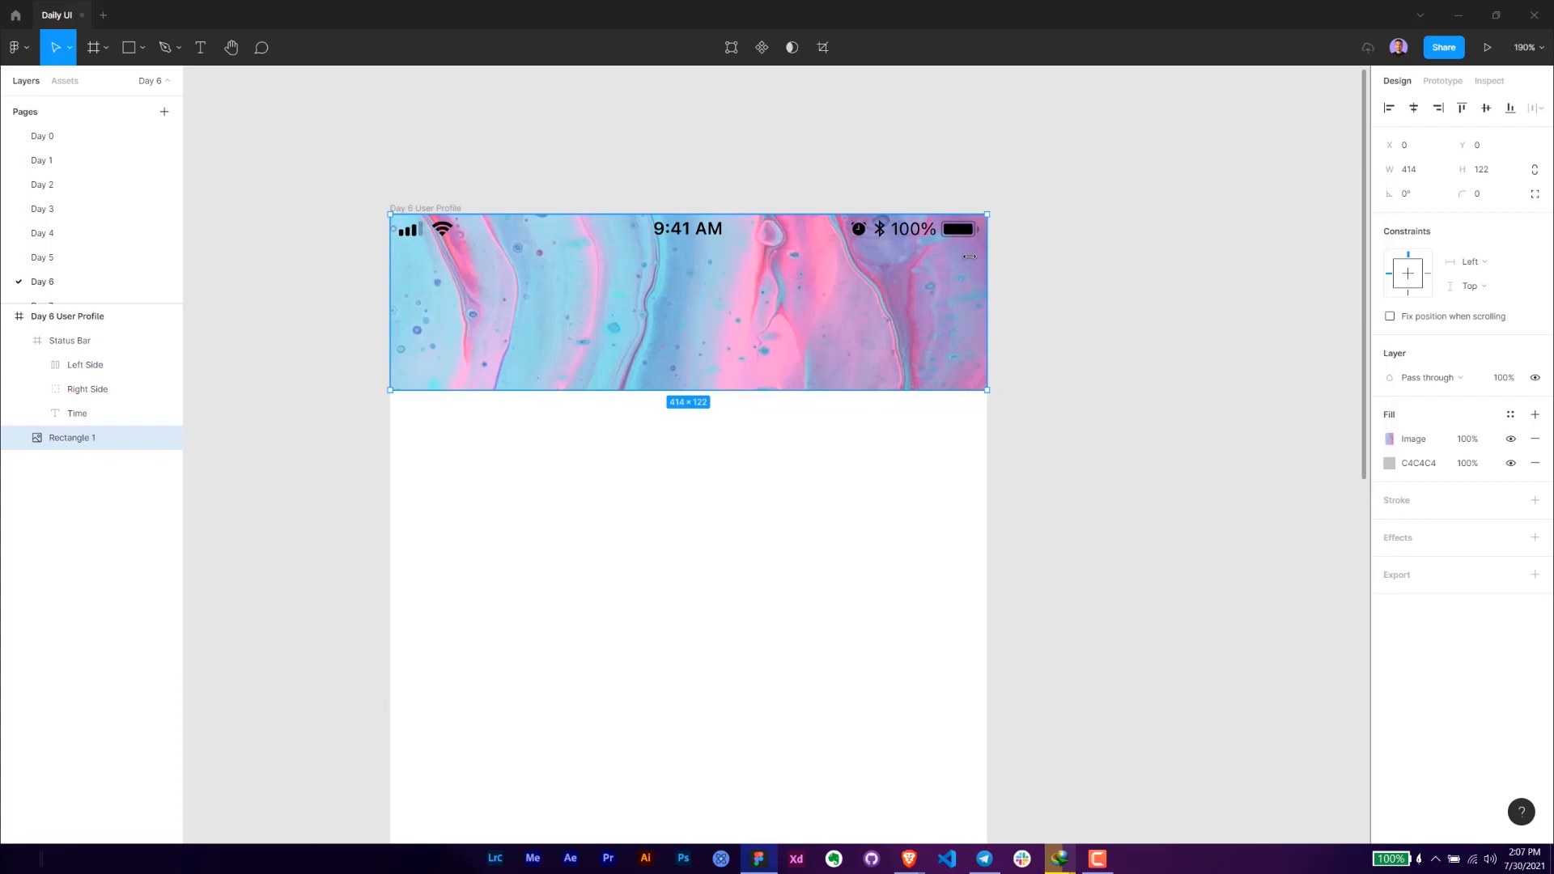
{"action": "left_click", "coordinate": [965, 232], "text": "ctrl"}
{"action": "scroll", "coordinate": [967, 235], "scroll_direction": "up", "scroll_amount": 3}
{"action": "scroll", "coordinate": [967, 239], "scroll_direction": "up", "scroll_amount": 4}
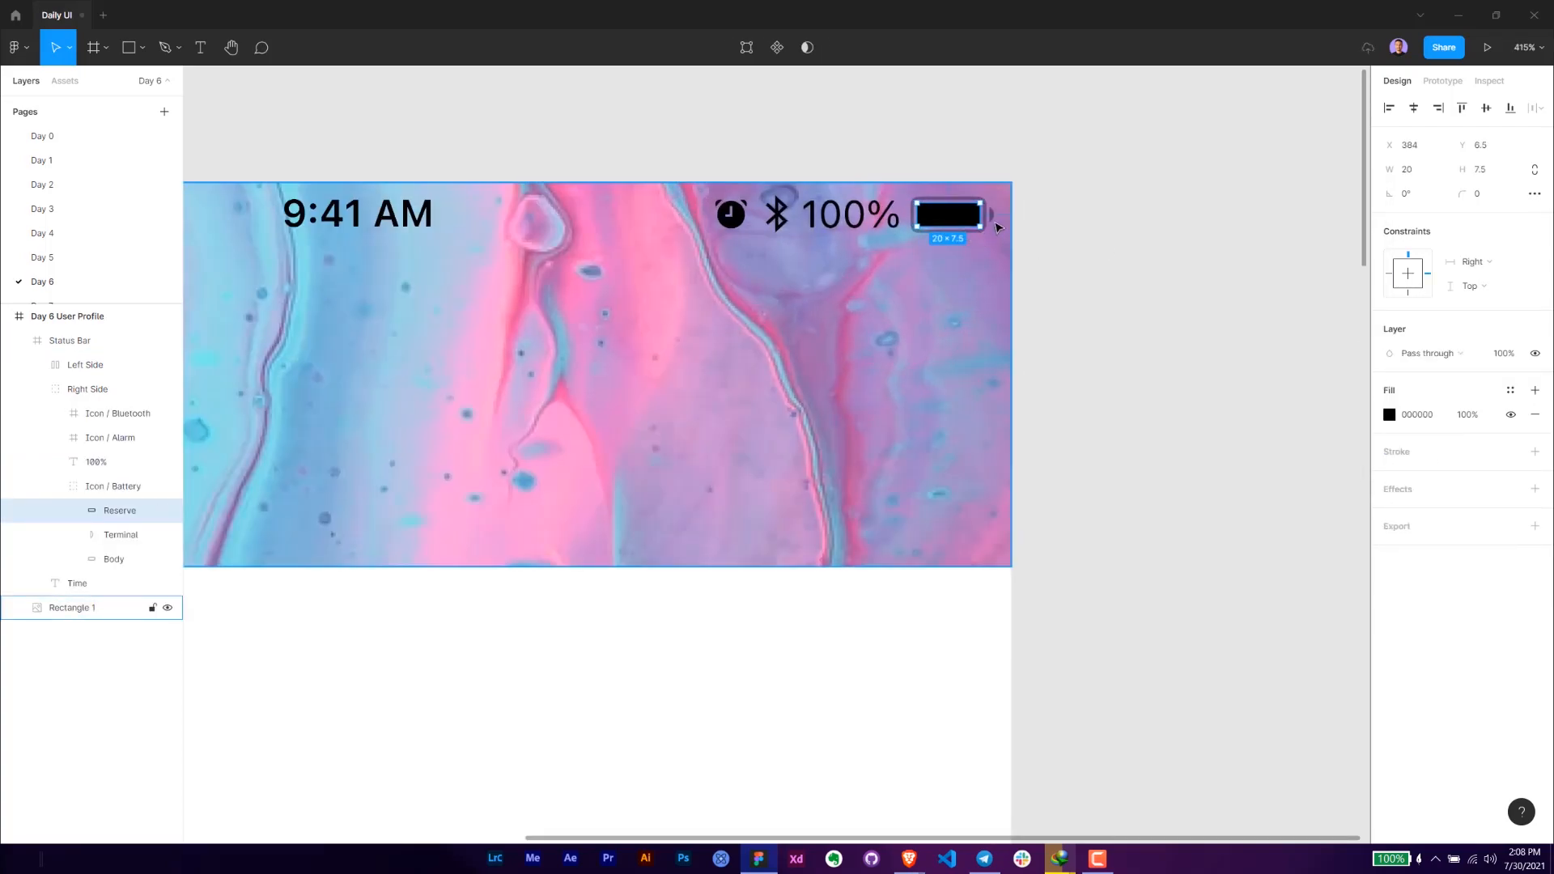
{"action": "left_click", "coordinate": [997, 221], "text": "shift"}
{"action": "scroll", "coordinate": [986, 233], "scroll_direction": "up", "scroll_amount": 5}
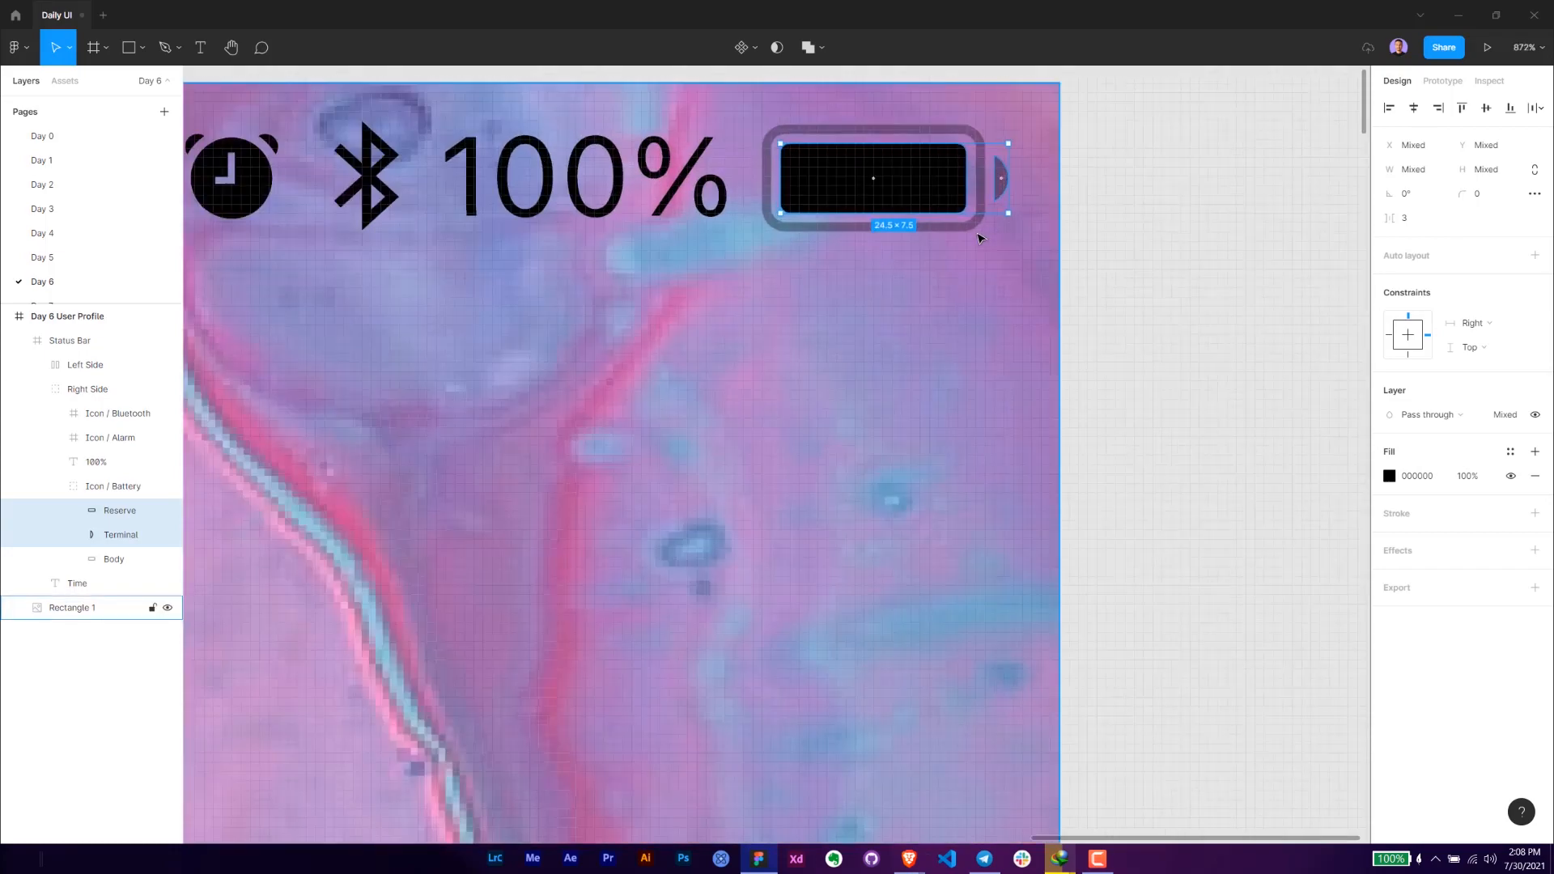
{"action": "left_click", "coordinate": [981, 234], "text": "shift"}
{"action": "scroll", "coordinate": [915, 279], "scroll_direction": "down", "scroll_amount": 3}
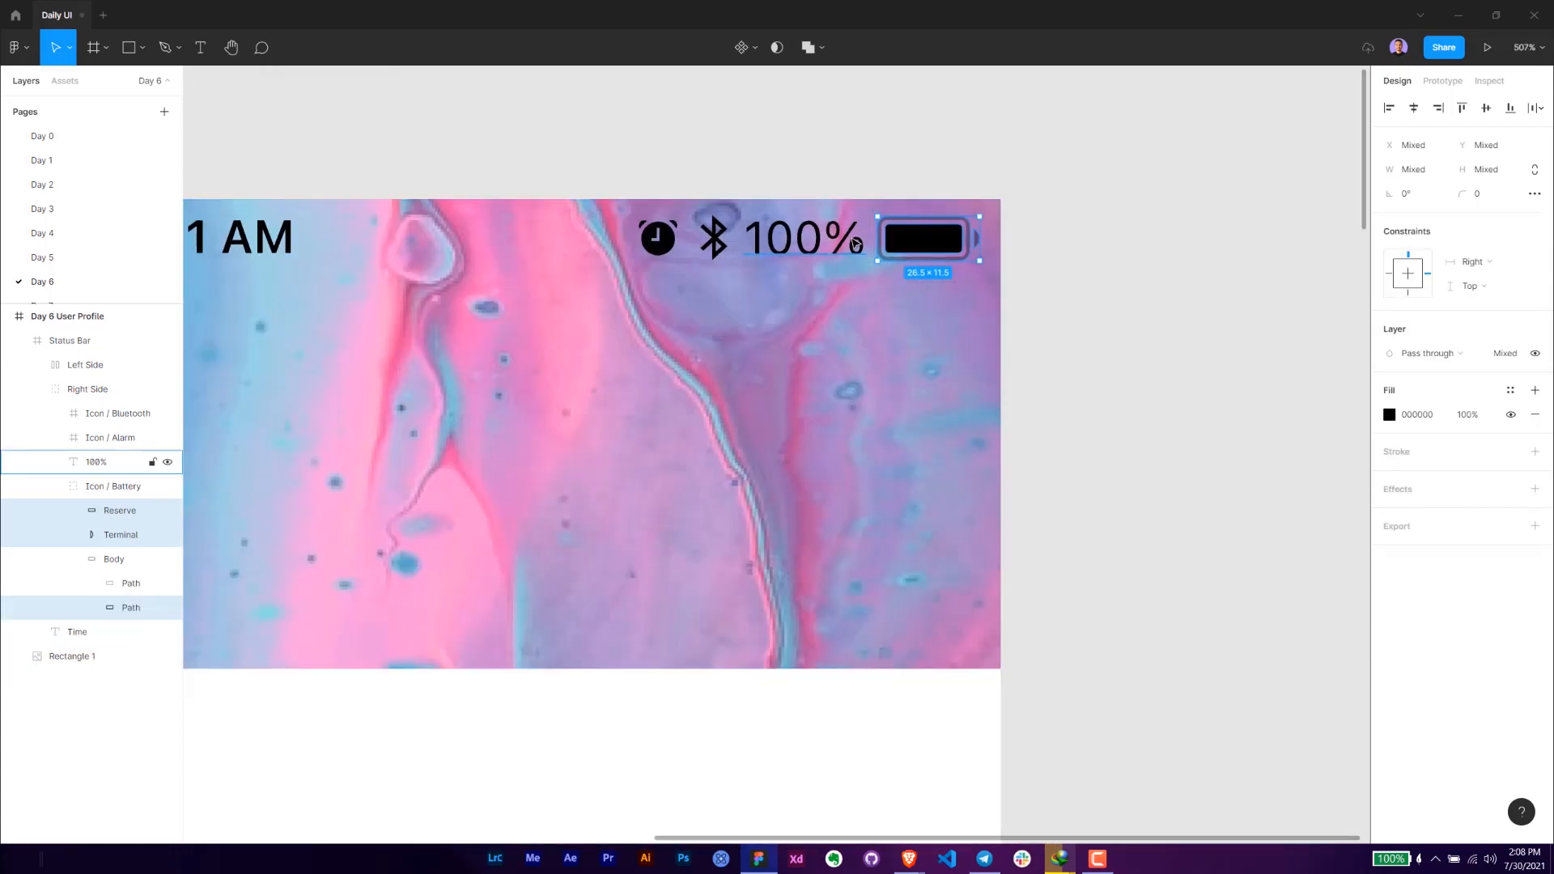
{"action": "left_click", "coordinate": [805, 241], "text": "shift"}
{"action": "left_click", "coordinate": [712, 247], "text": "shift"}
{"action": "left_click", "coordinate": [712, 247], "text": "shift"}
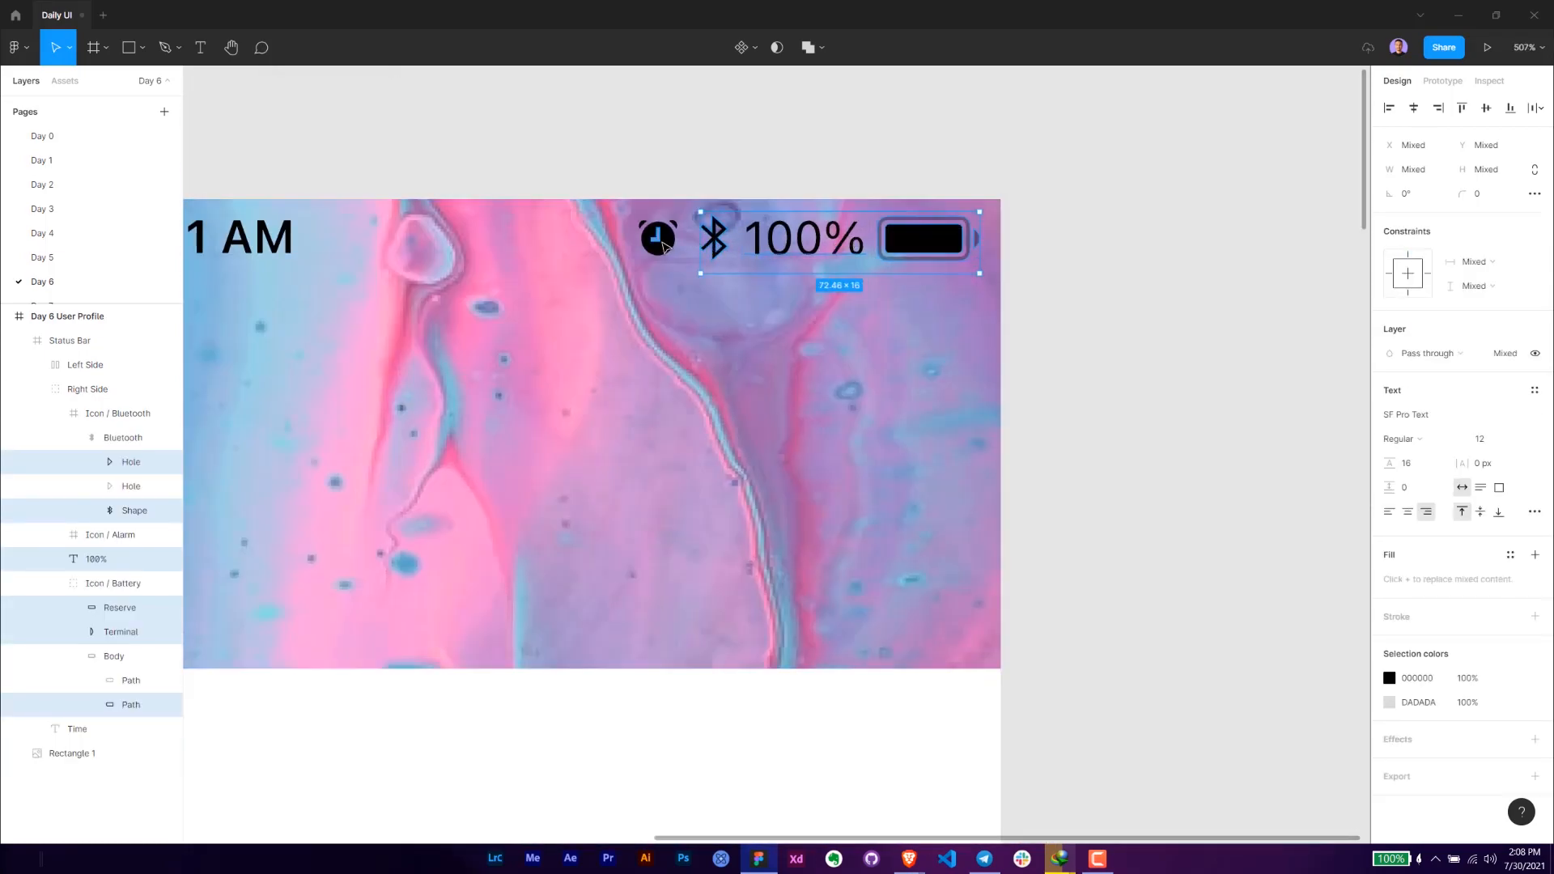
{"action": "left_click", "coordinate": [660, 239], "text": "shift"}
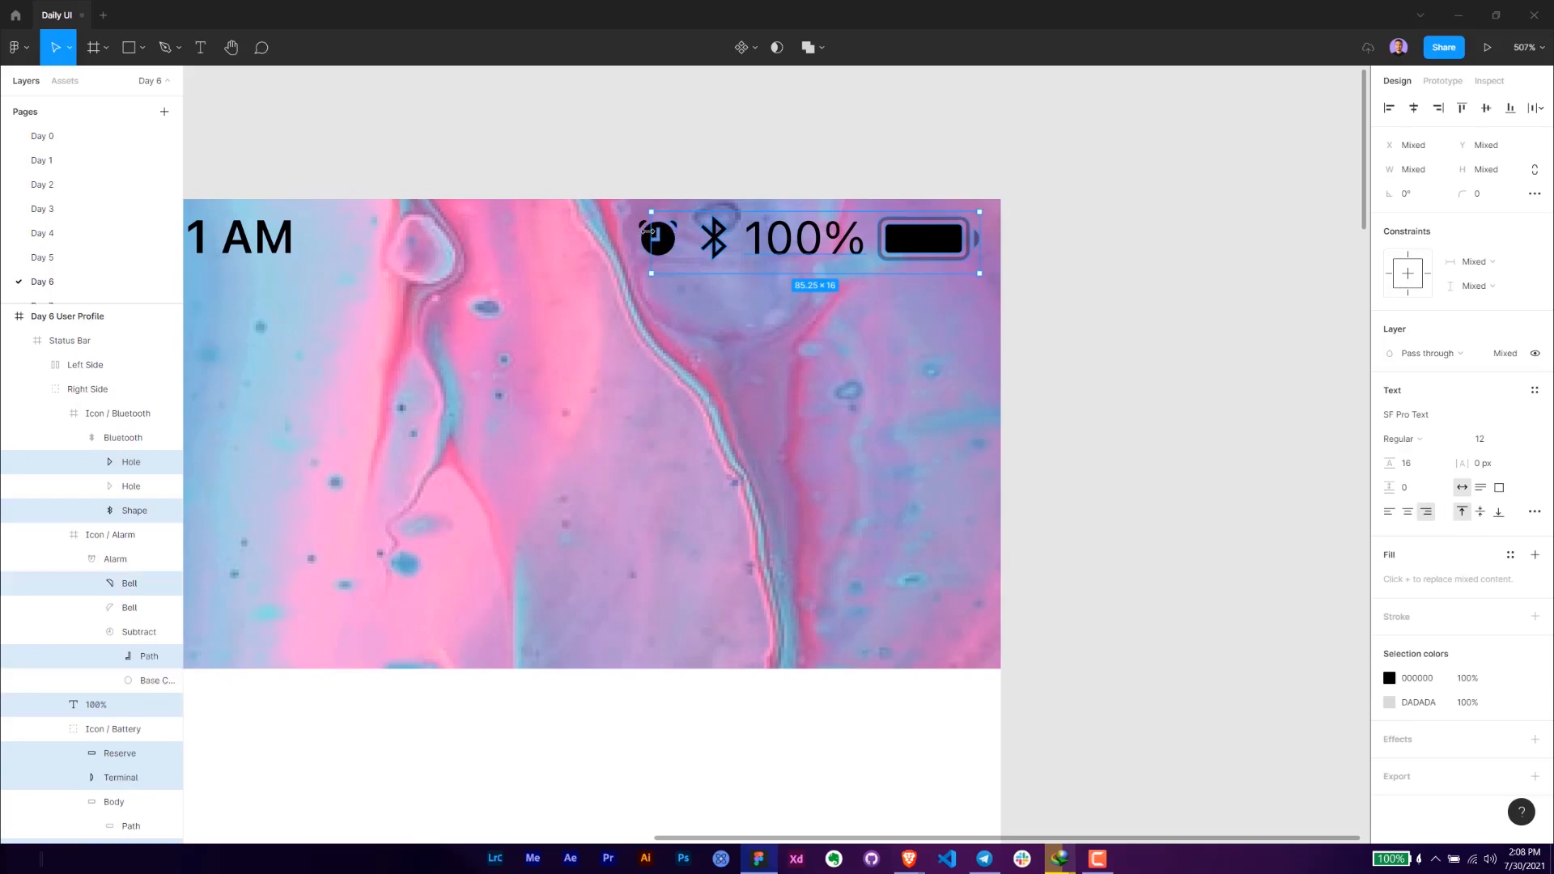
{"action": "left_click", "coordinate": [650, 234], "text": "shift"}
{"action": "scroll", "coordinate": [649, 230], "scroll_direction": "up", "scroll_amount": 5}
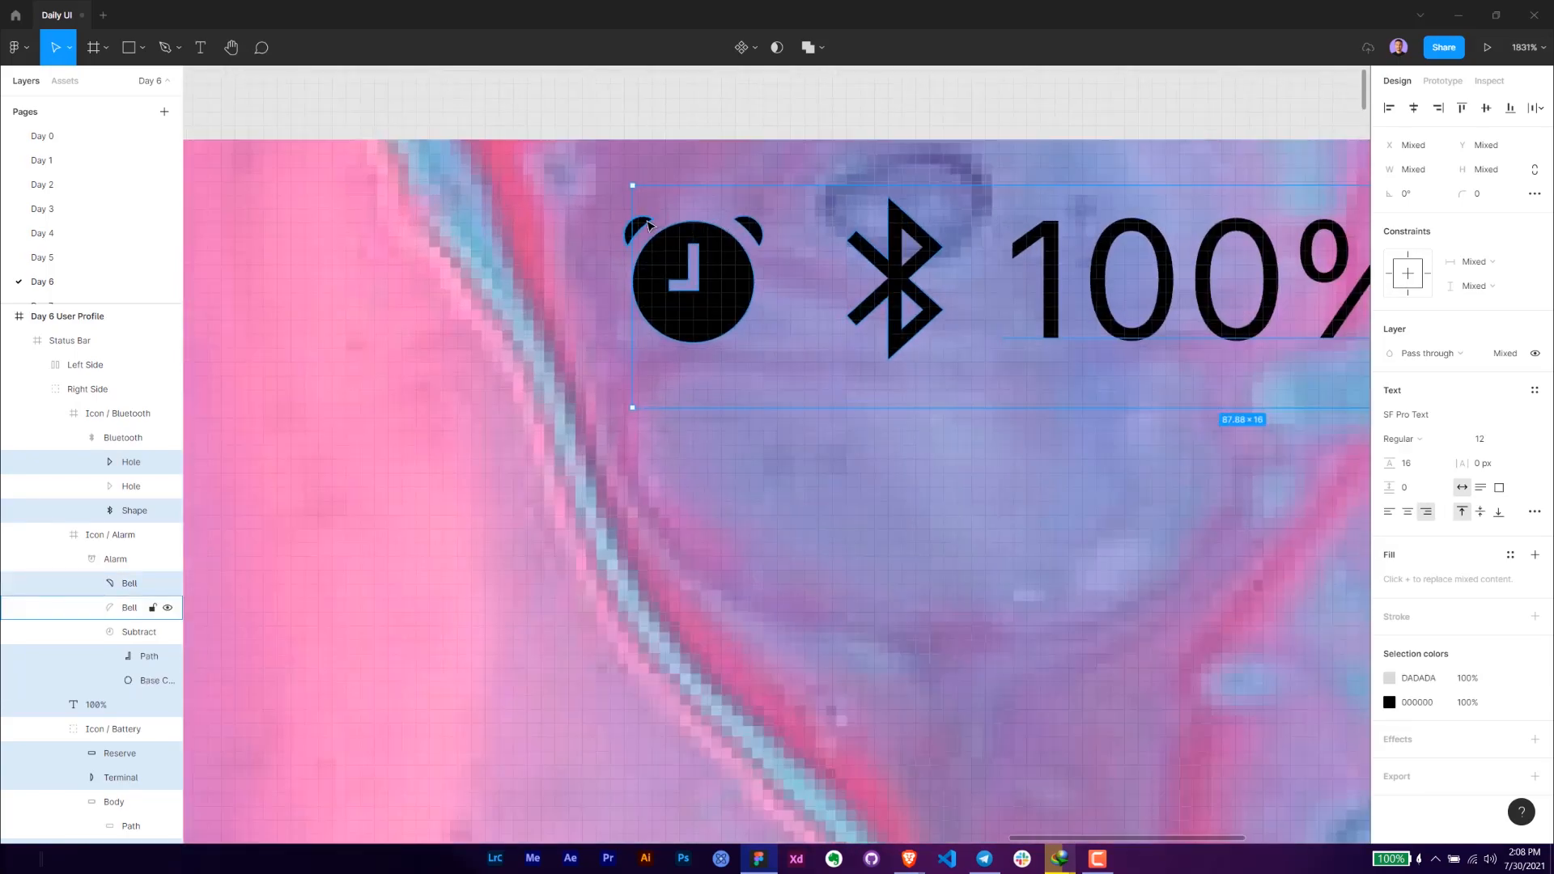
{"action": "scroll", "coordinate": [649, 226], "scroll_direction": "down", "scroll_amount": 1}
{"action": "left_click", "coordinate": [813, 137]}
- Change the color of the whole status bar's contents to white, FFFFFF
{"action": "scroll", "coordinate": [798, 182], "scroll_direction": "down", "scroll_amount": 5}
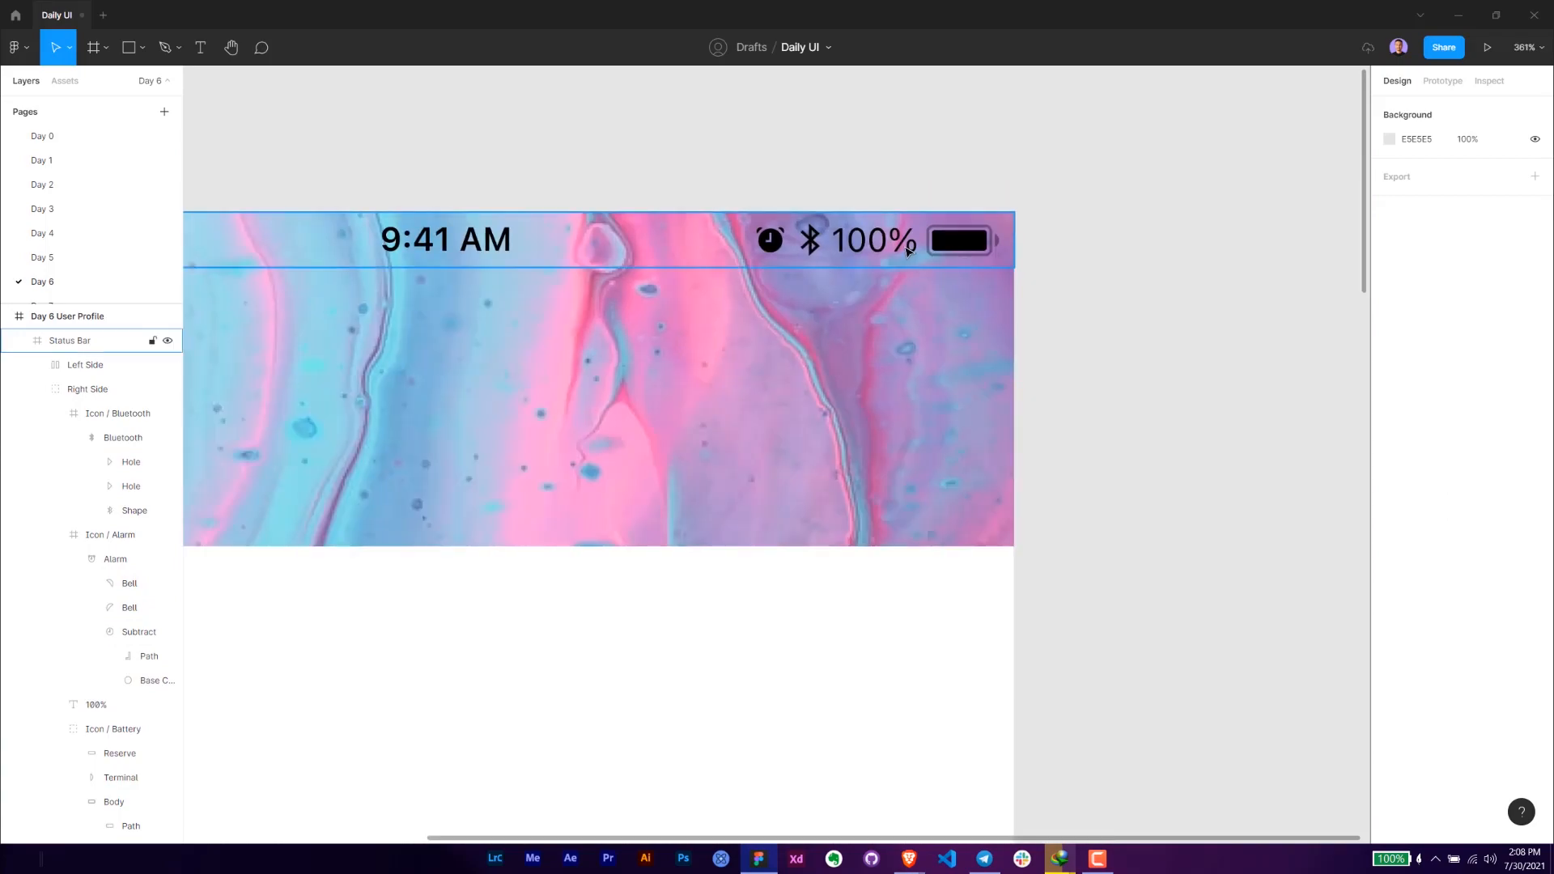
{"action": "left_click", "coordinate": [784, 229]}
{"action": "left_click", "coordinate": [1417, 660]}
{"action": "type", "text": "FFFFFF"}
{"action": "key", "text": "Return"}
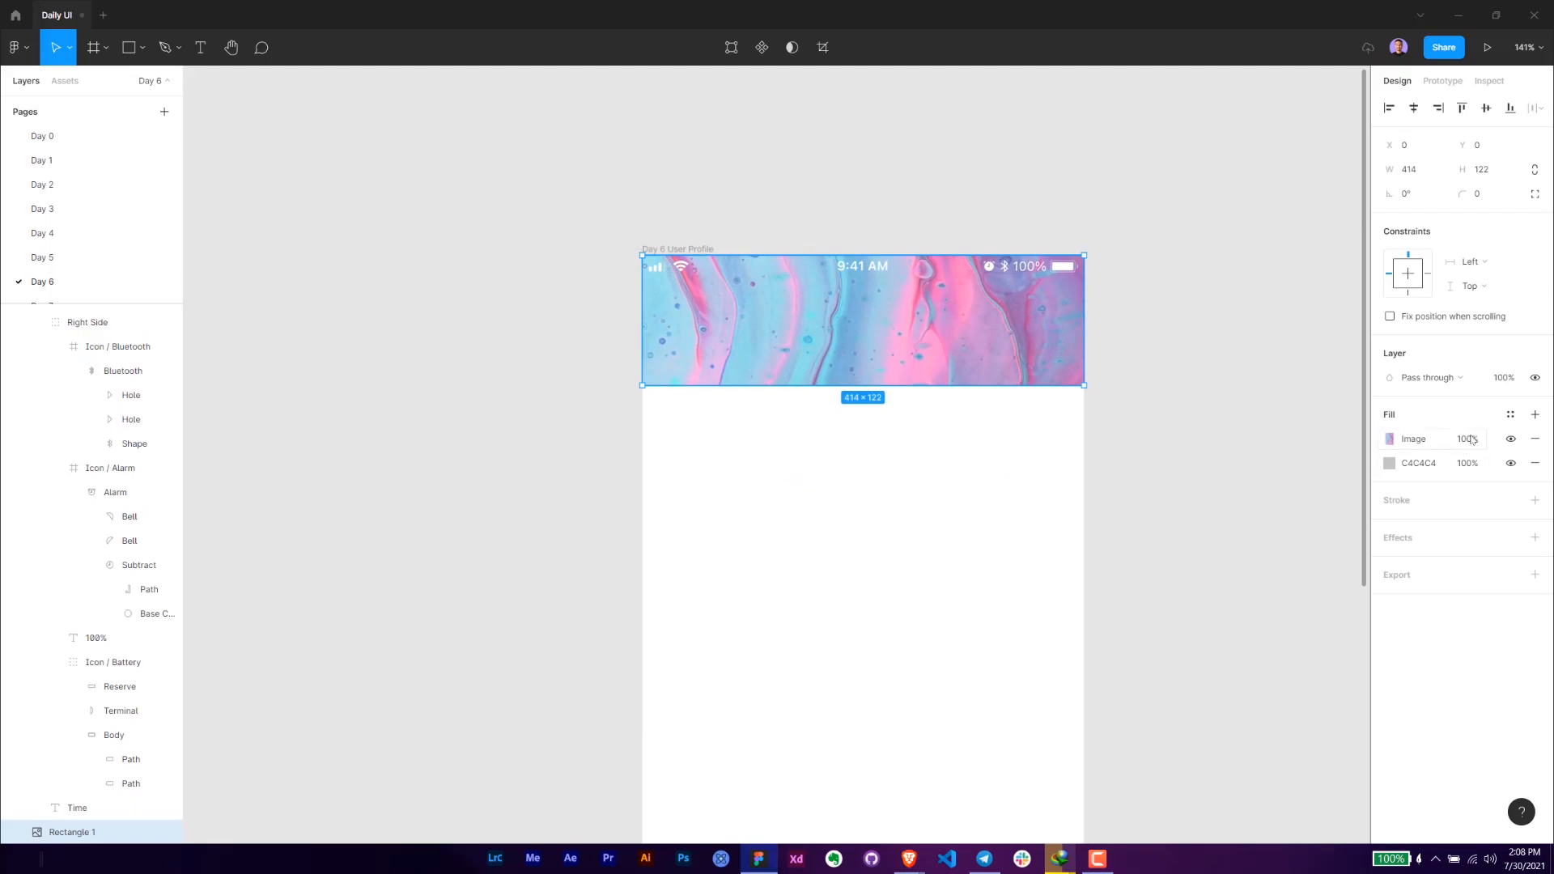
- Remove the header rectangle's grey C4C4C4 fill and add a black linear gradient at 20% opacity over the image, slanting it diagonally
{"action": "left_click", "coordinate": [1535, 464]}
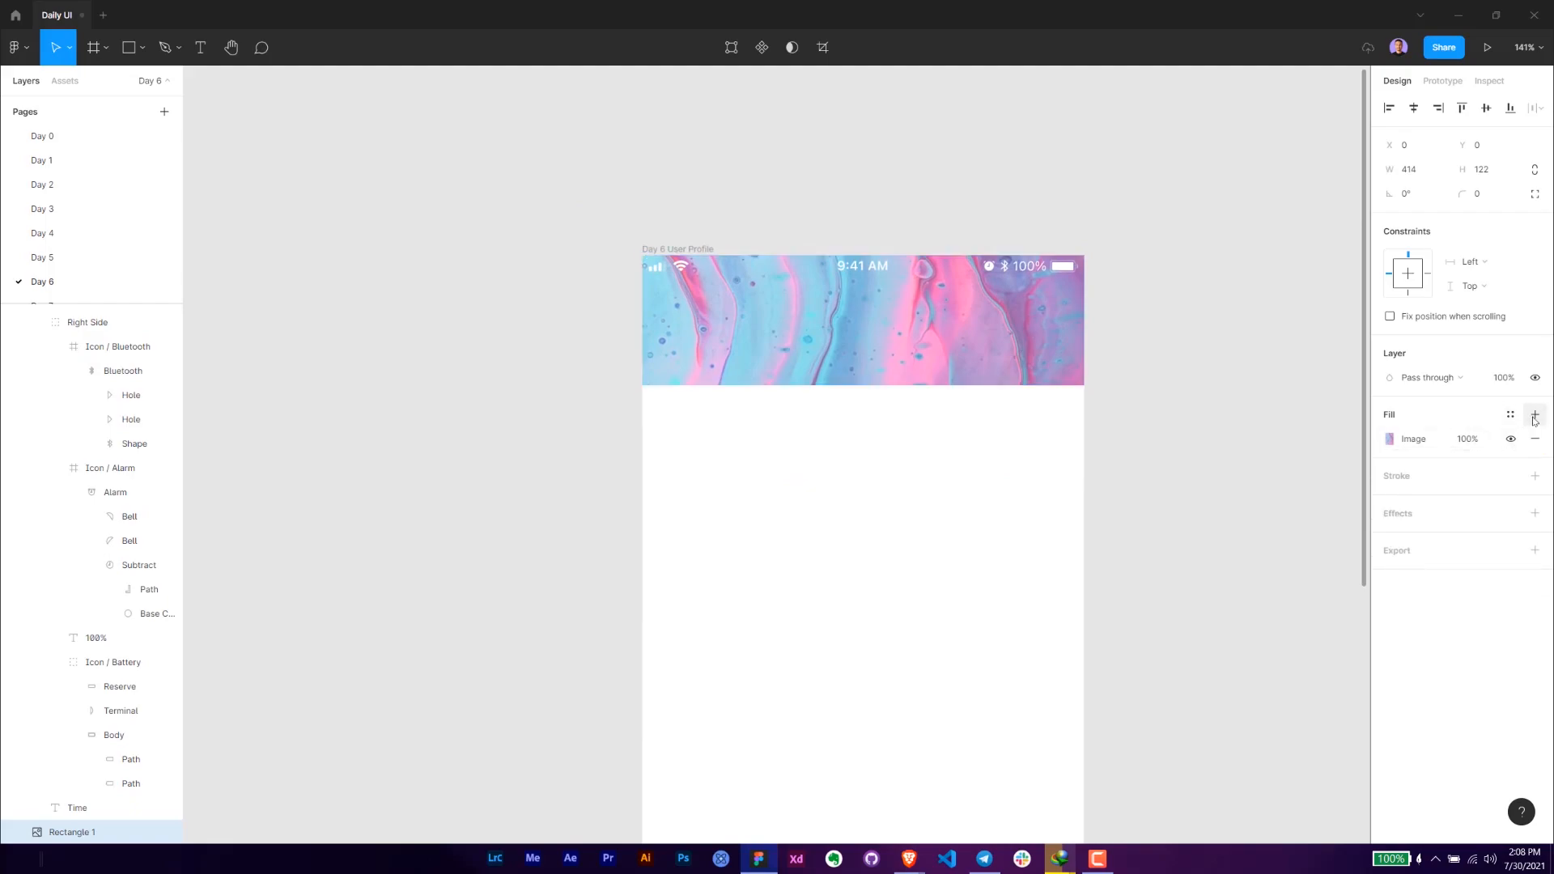
{"action": "left_click", "coordinate": [1535, 414]}
{"action": "left_click", "coordinate": [1401, 440]}
{"action": "left_click", "coordinate": [1390, 439]}
{"action": "left_click", "coordinate": [1216, 440]}
{"action": "left_click", "coordinate": [1237, 460]}
{"action": "left_click_drag", "start_coordinate": [860, 390], "coordinate": [1020, 470]}
- Set the opacity of the gradient's end stop to 15%
{"action": "left_click", "coordinate": [1353, 428]}
{"action": "mouse_move", "coordinate": [1260, 688]}
{"action": "left_mouse_down"}
{"action": "mouse_move", "coordinate": [1311, 680]}
{"action": "mouse_move", "coordinate": [1273, 683]}
{"action": "left_mouse_up"}
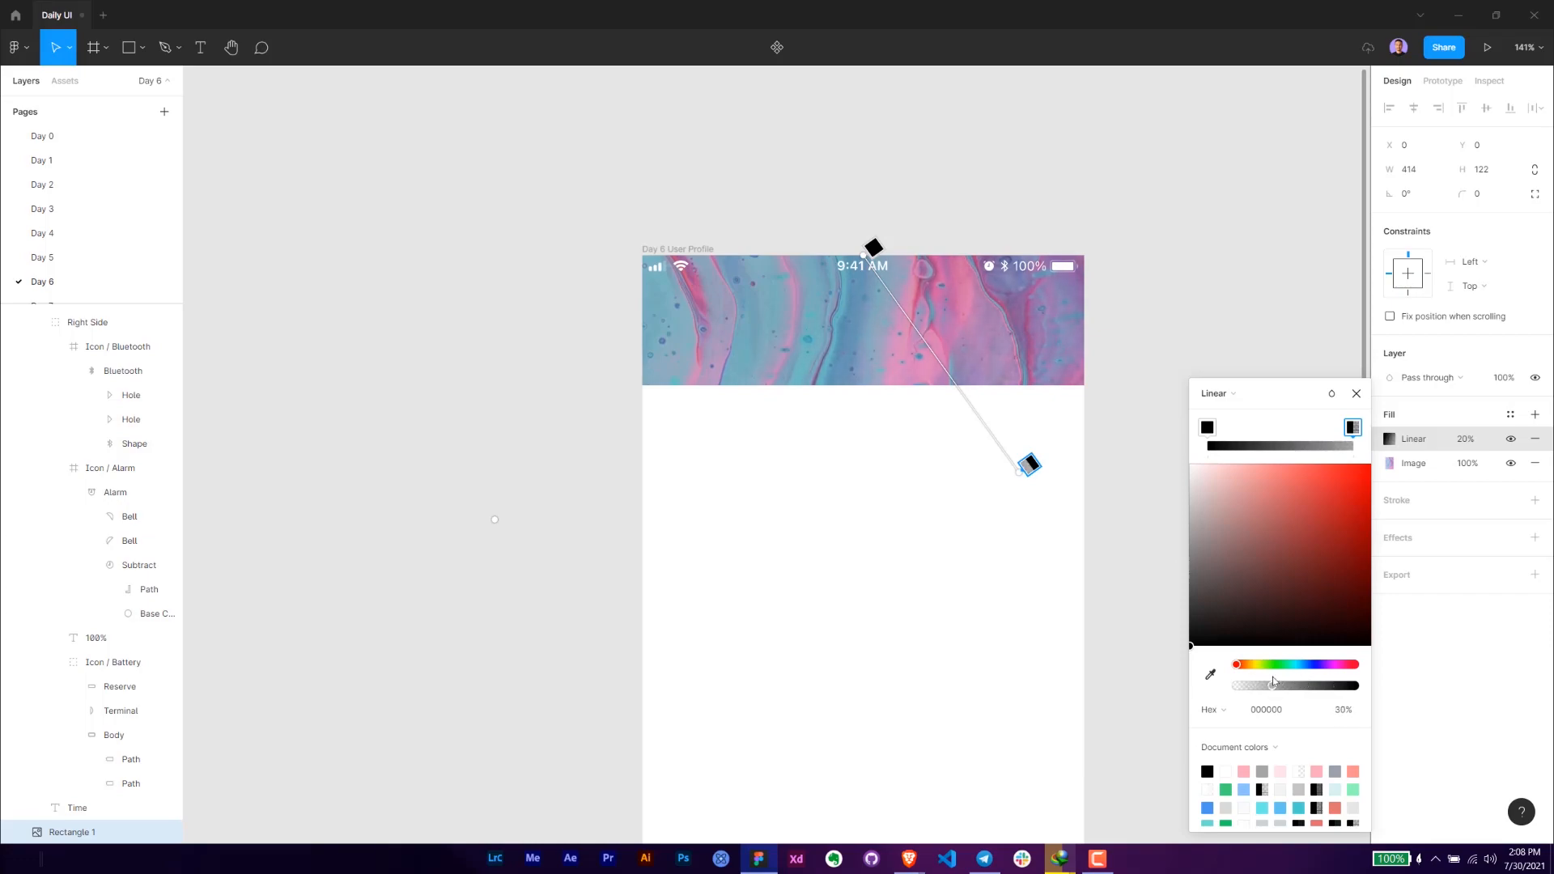
{"action": "left_click", "coordinate": [1341, 710]}
{"action": "type", "text": "15"}
{"action": "key", "text": "Return"}
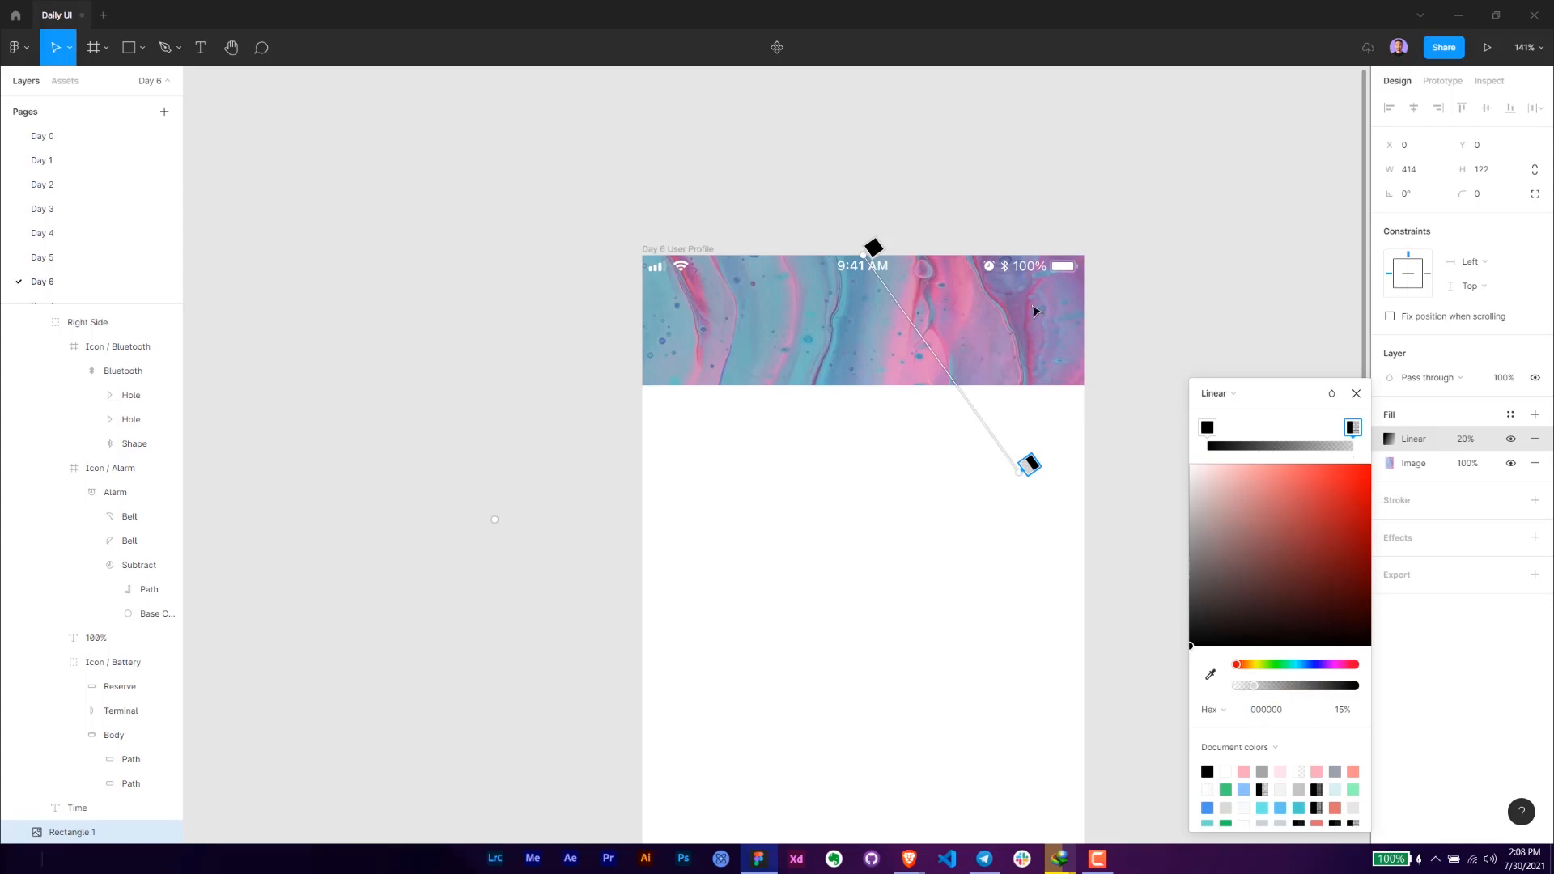
- Reposition the gradient's two ends so it runs nearly vertically from just above the header to below it, and close the fill settings
{"action": "left_click", "coordinate": [874, 251]}
{"action": "left_click_drag", "start_coordinate": [862, 253], "coordinate": [717, 148]}
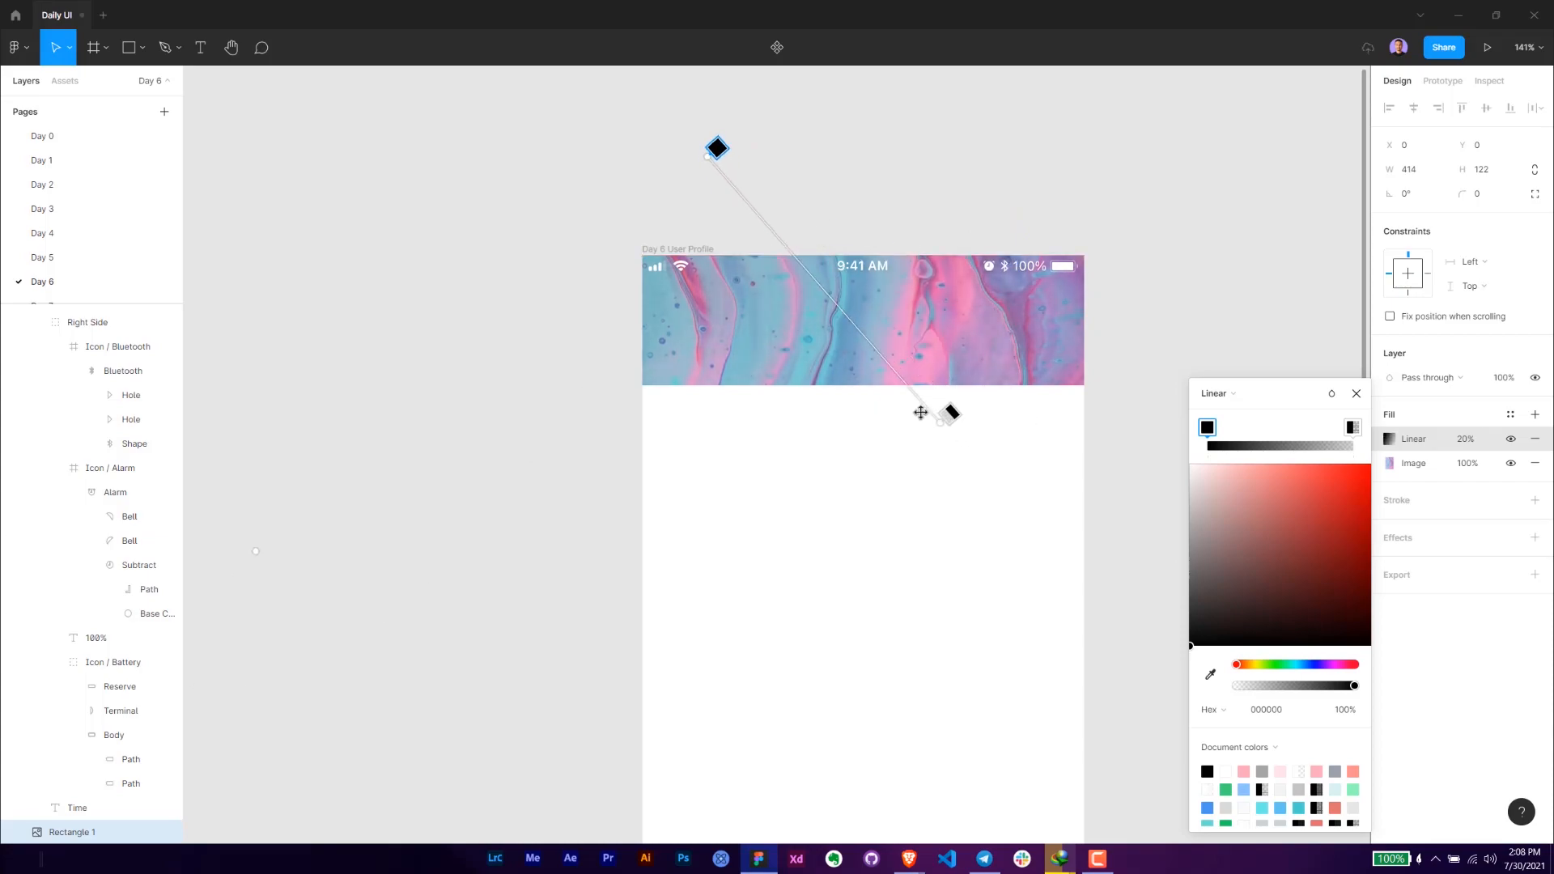
{"action": "left_click_drag", "start_coordinate": [911, 499], "coordinate": [882, 493]}
{"action": "left_click_drag", "start_coordinate": [716, 151], "coordinate": [848, 239]}
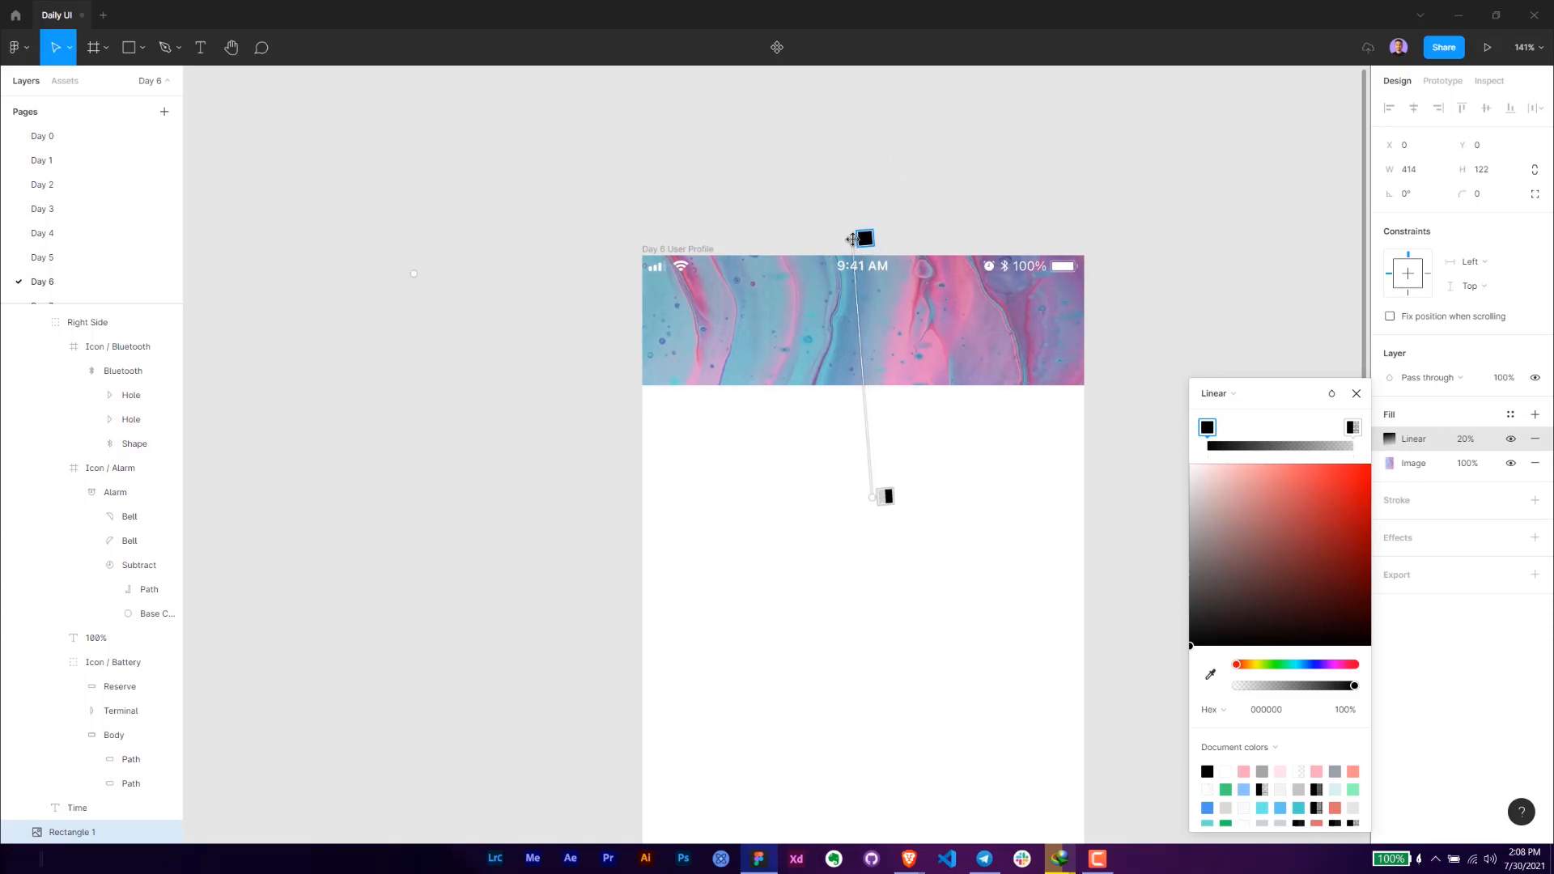
{"action": "left_click_drag", "start_coordinate": [884, 498], "coordinate": [873, 506]}
{"action": "left_click", "coordinate": [1357, 395]}
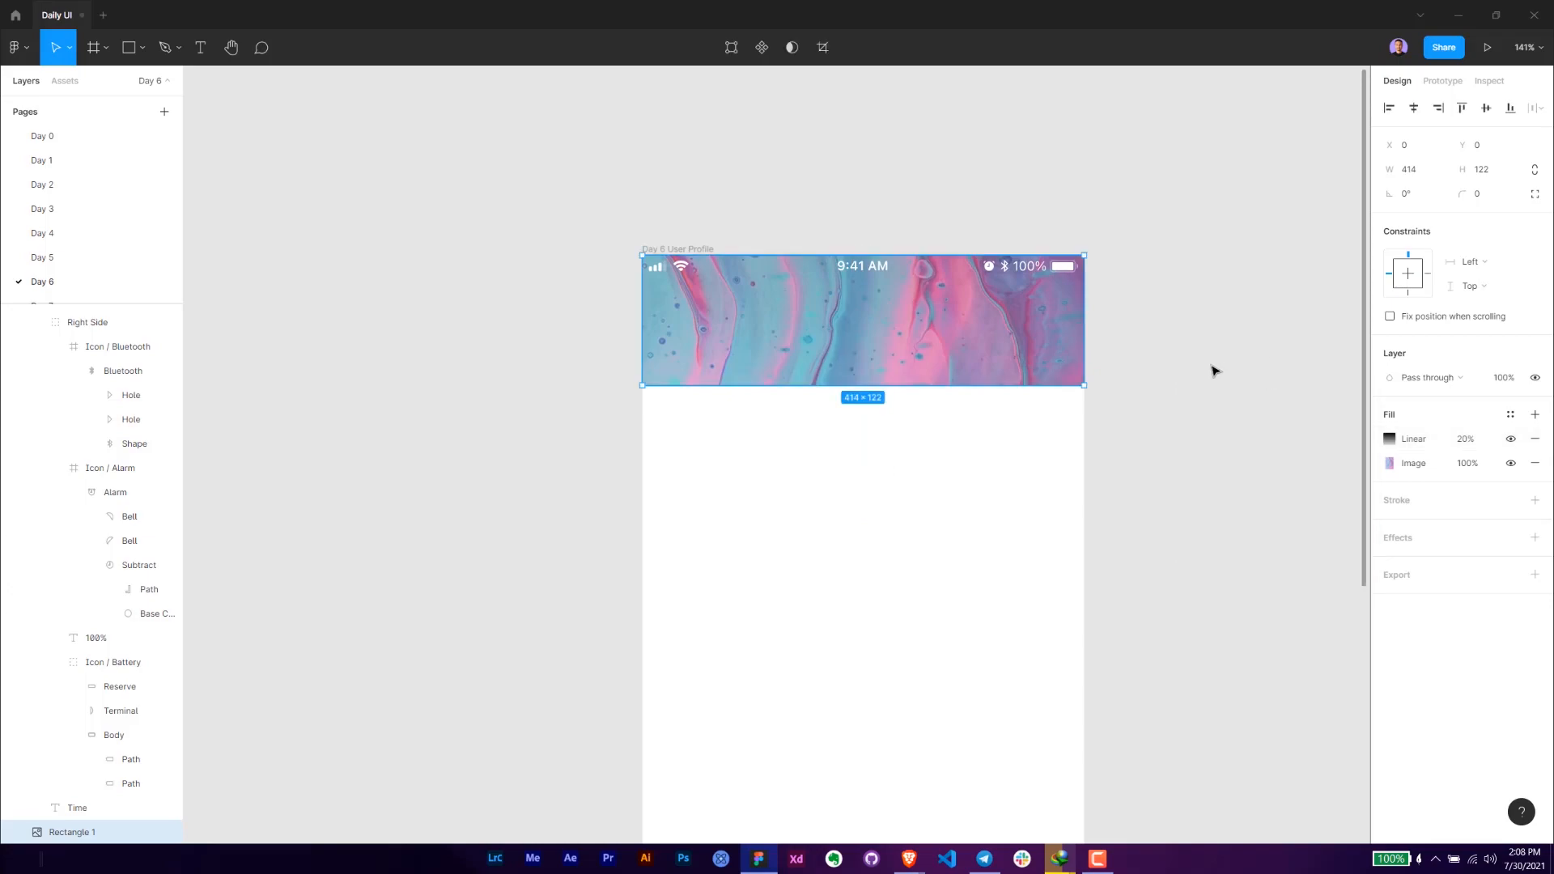
{"action": "left_click", "coordinate": [1162, 364]}
{"action": "left_click_drag", "start_coordinate": [1089, 372], "coordinate": [1011, 415]}
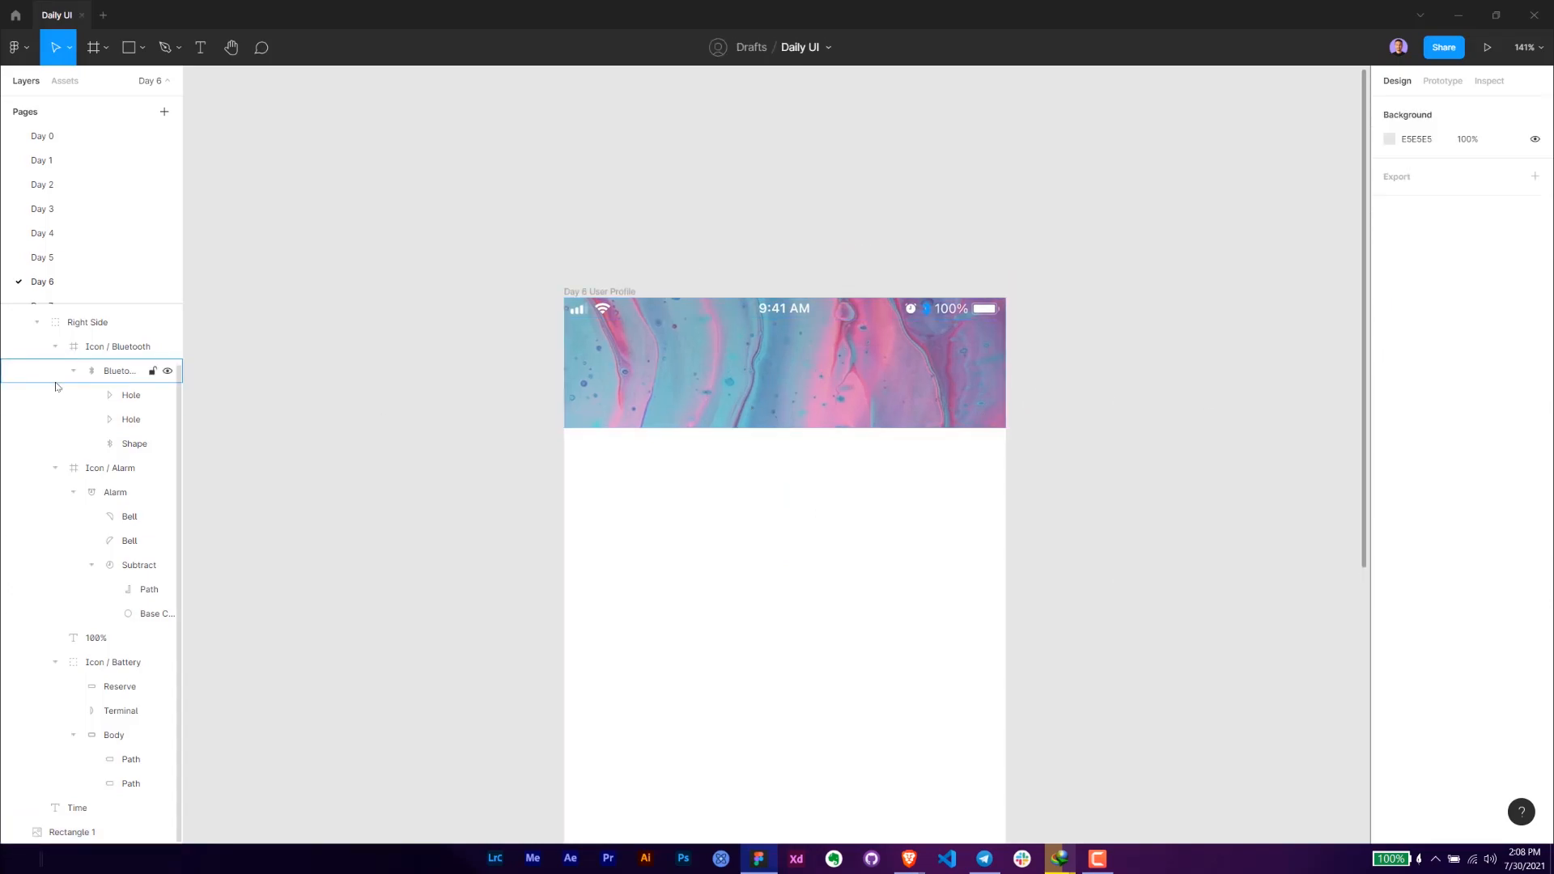
- Draw a 48 × 48 circle overlapping the header image's lower edge, centre it horizontally in the frame and nudge it to Y 95
{"action": "key", "text": "alt+Tab"}
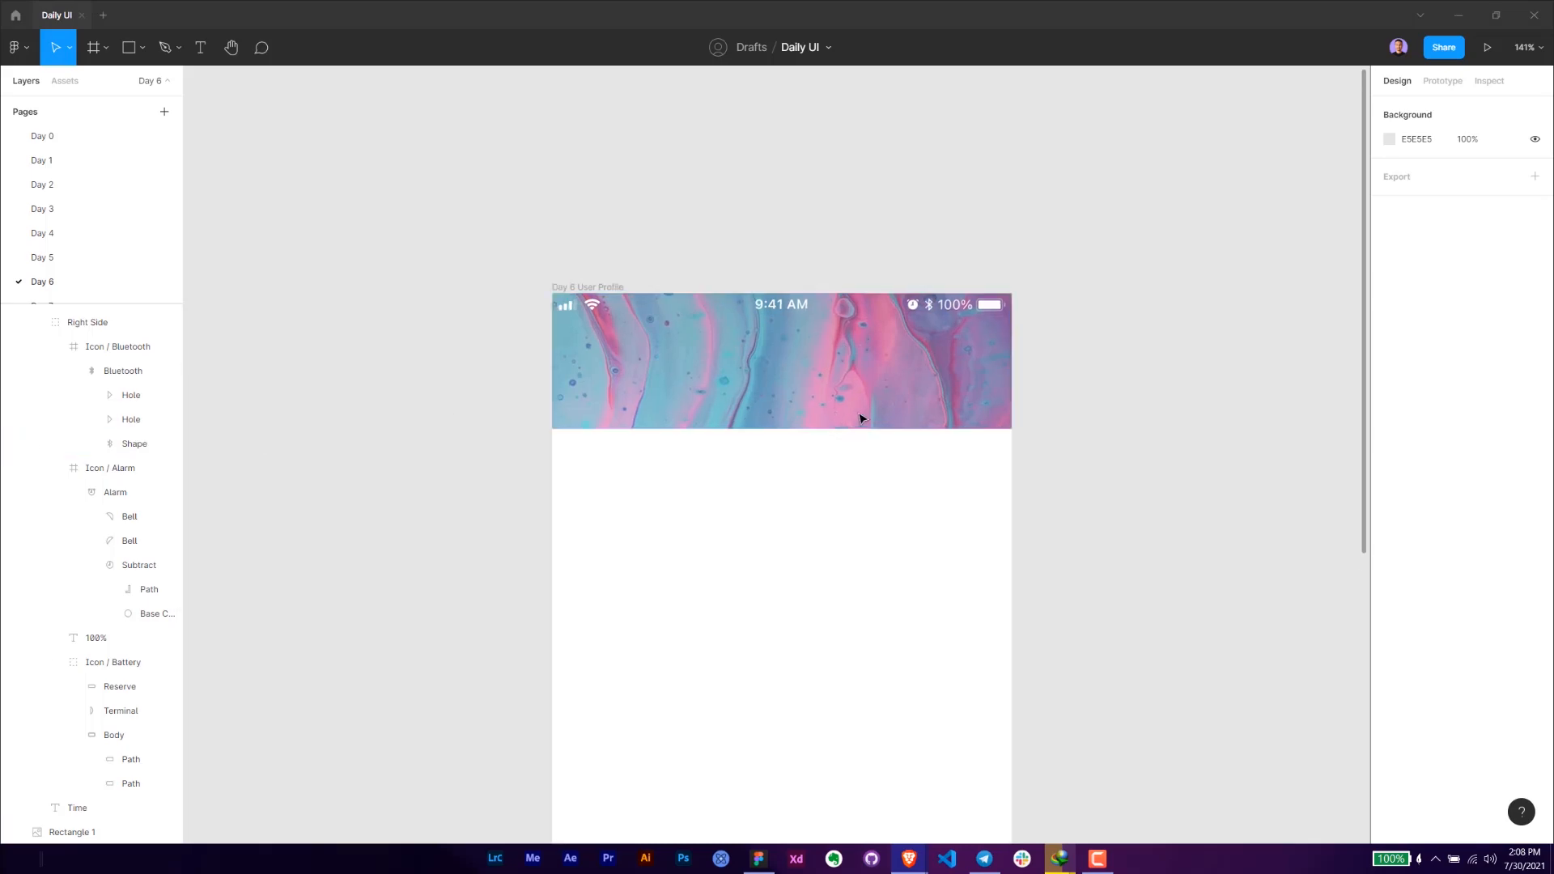
{"action": "scroll", "coordinate": [860, 418], "scroll_direction": "up", "scroll_amount": 3}
{"action": "left_click", "coordinate": [142, 47]}
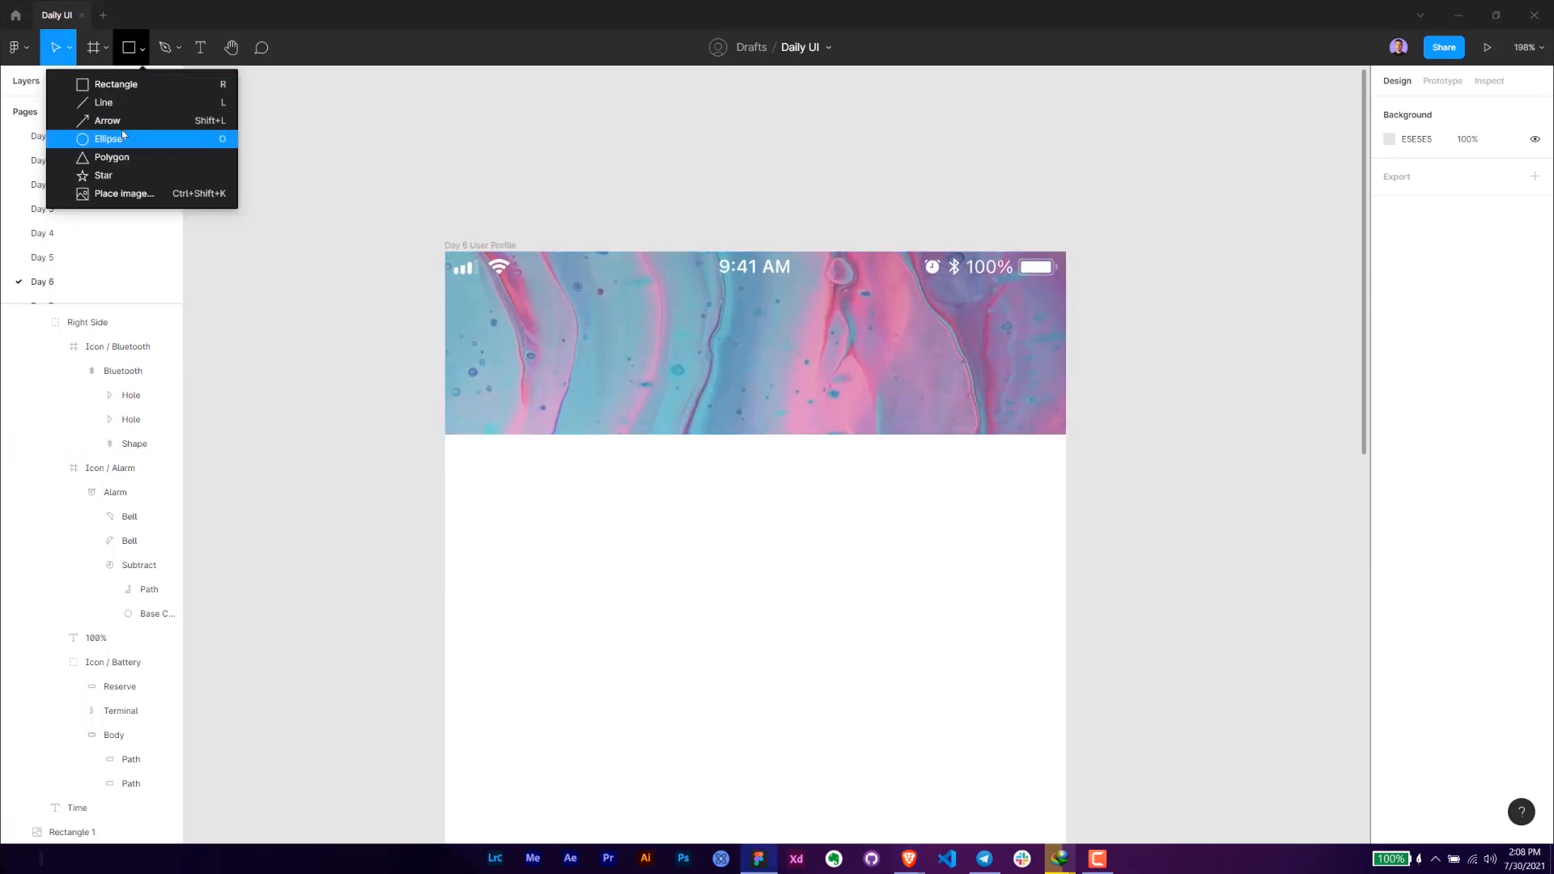
{"action": "left_click", "coordinate": [121, 131]}
{"action": "left_click_drag", "start_coordinate": [767, 393], "coordinate": [809, 436]}
{"action": "left_click", "coordinate": [1417, 180]}
{"action": "type", "text": "48"}
{"action": "key", "text": "Return"}
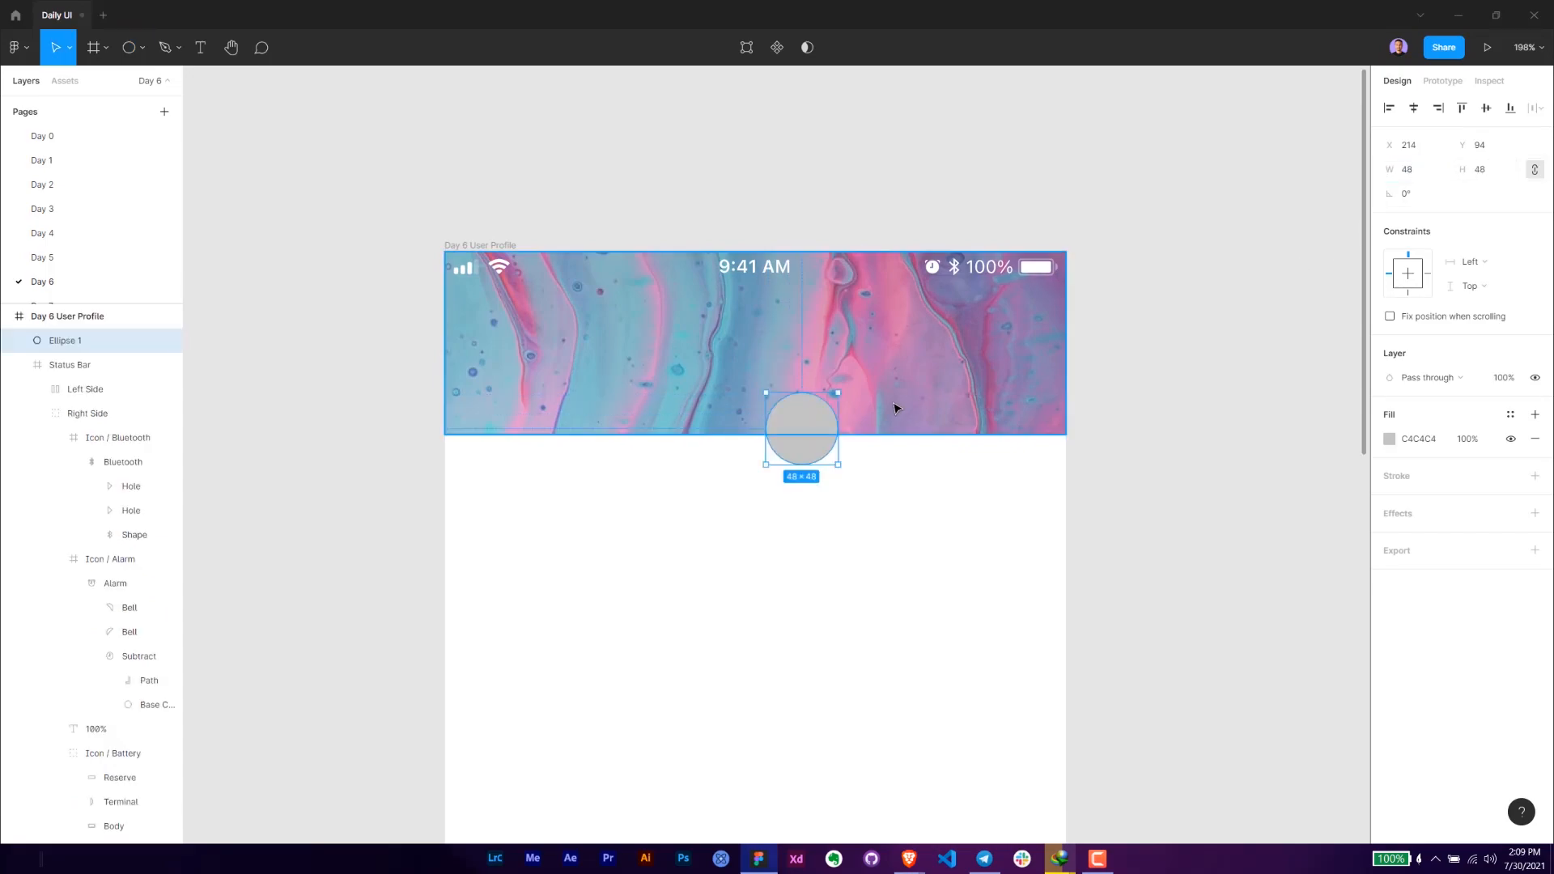
{"action": "left_click", "coordinate": [1414, 108]}
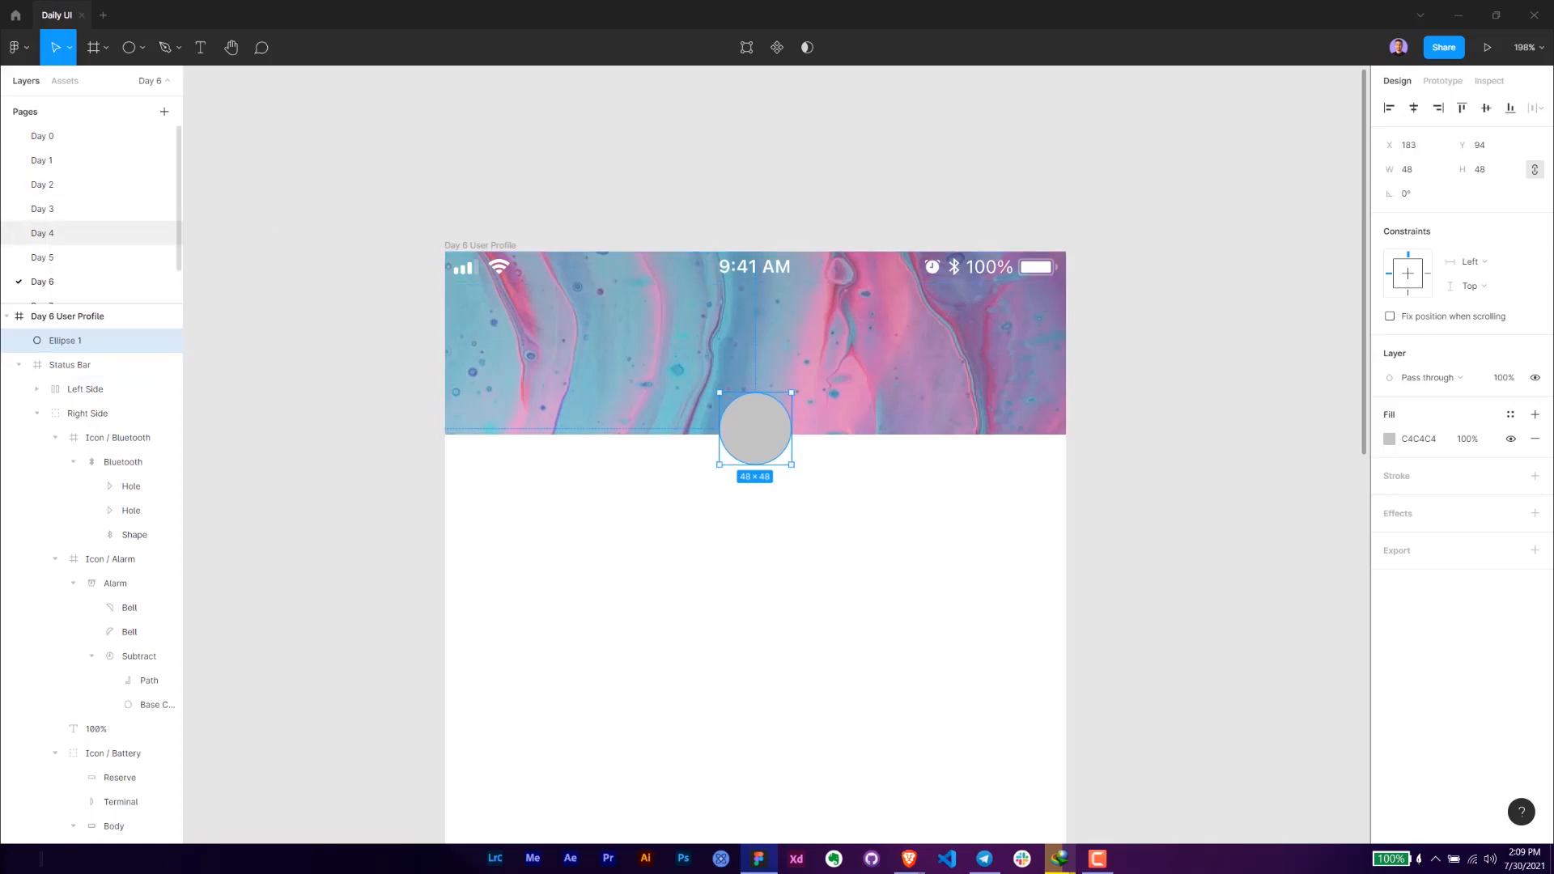
{"action": "key", "text": "Down"}
- Give the circle a white FFFFFF stroke aligned to the outside
{"action": "left_click", "coordinate": [1535, 476]}
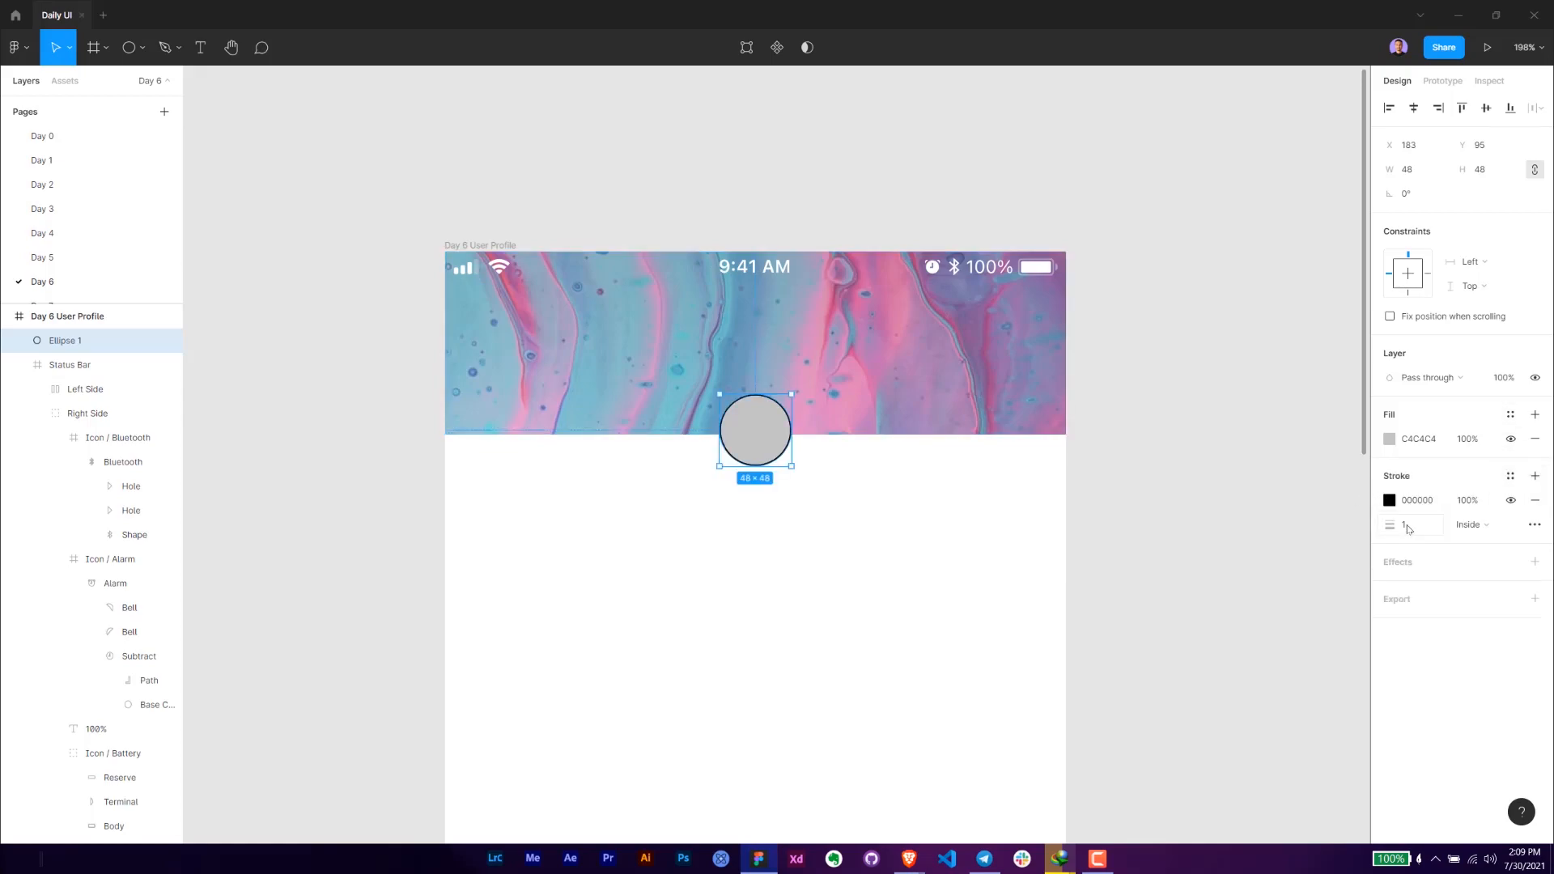
{"action": "left_click", "coordinate": [1418, 500]}
{"action": "type", "text": "ffffff"}
{"action": "key", "text": "Return"}
{"action": "left_click", "coordinate": [1470, 525]}
{"action": "left_click", "coordinate": [1485, 542]}
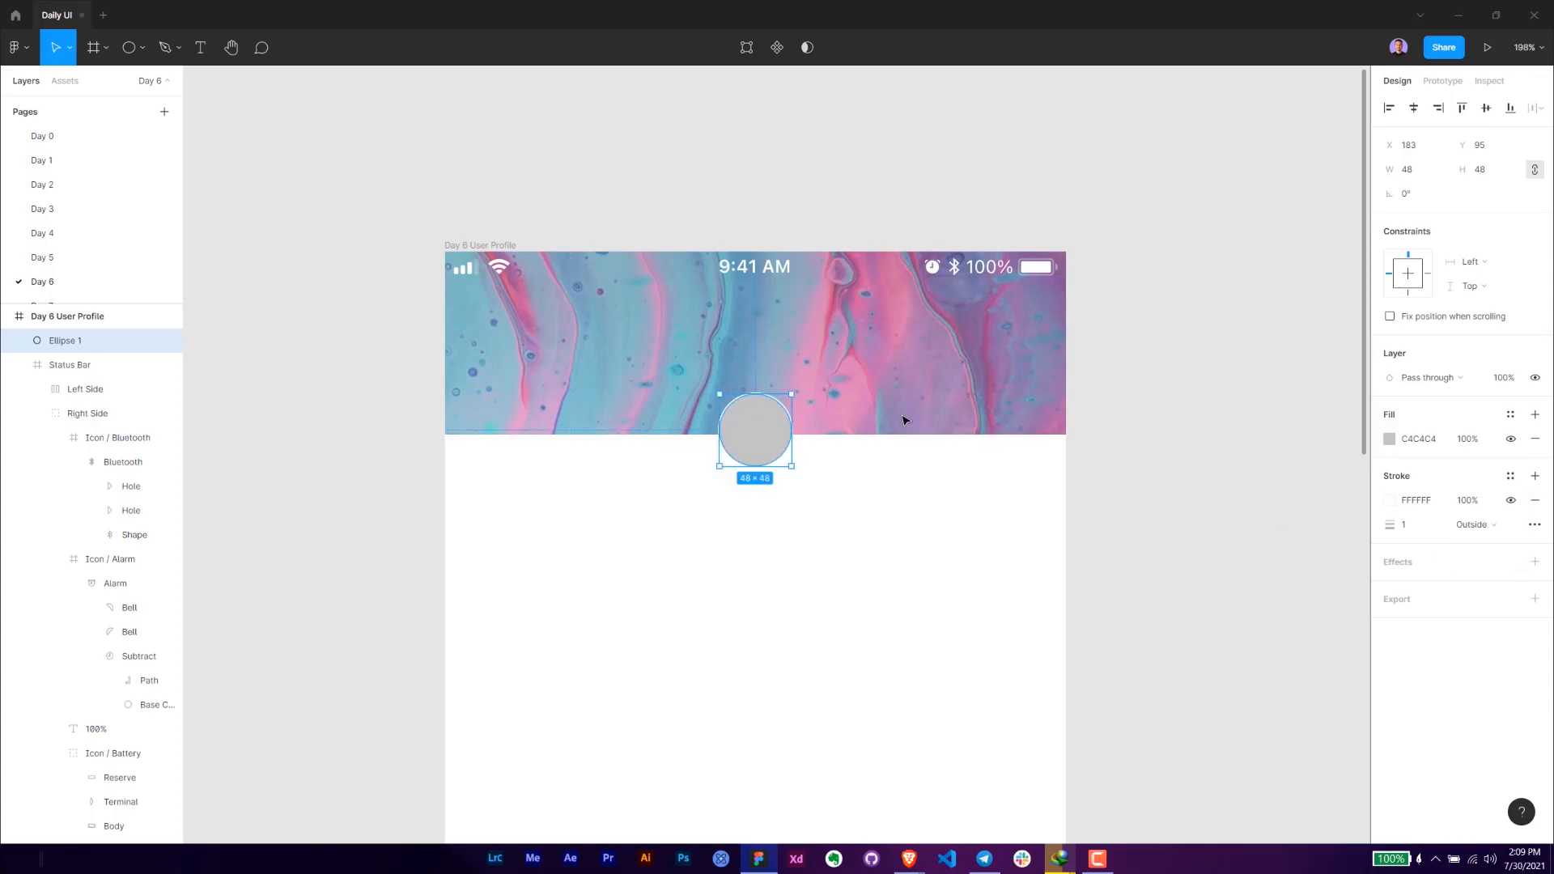
- Fill the circle with a random portrait photo using the Unsplash plugin, and close the plugin
{"action": "key", "text": "ctrl+slash"}
{"action": "type", "text": "u"}
{"action": "key", "text": "BackSpace"}
{"action": "left_click", "coordinate": [665, 180]}
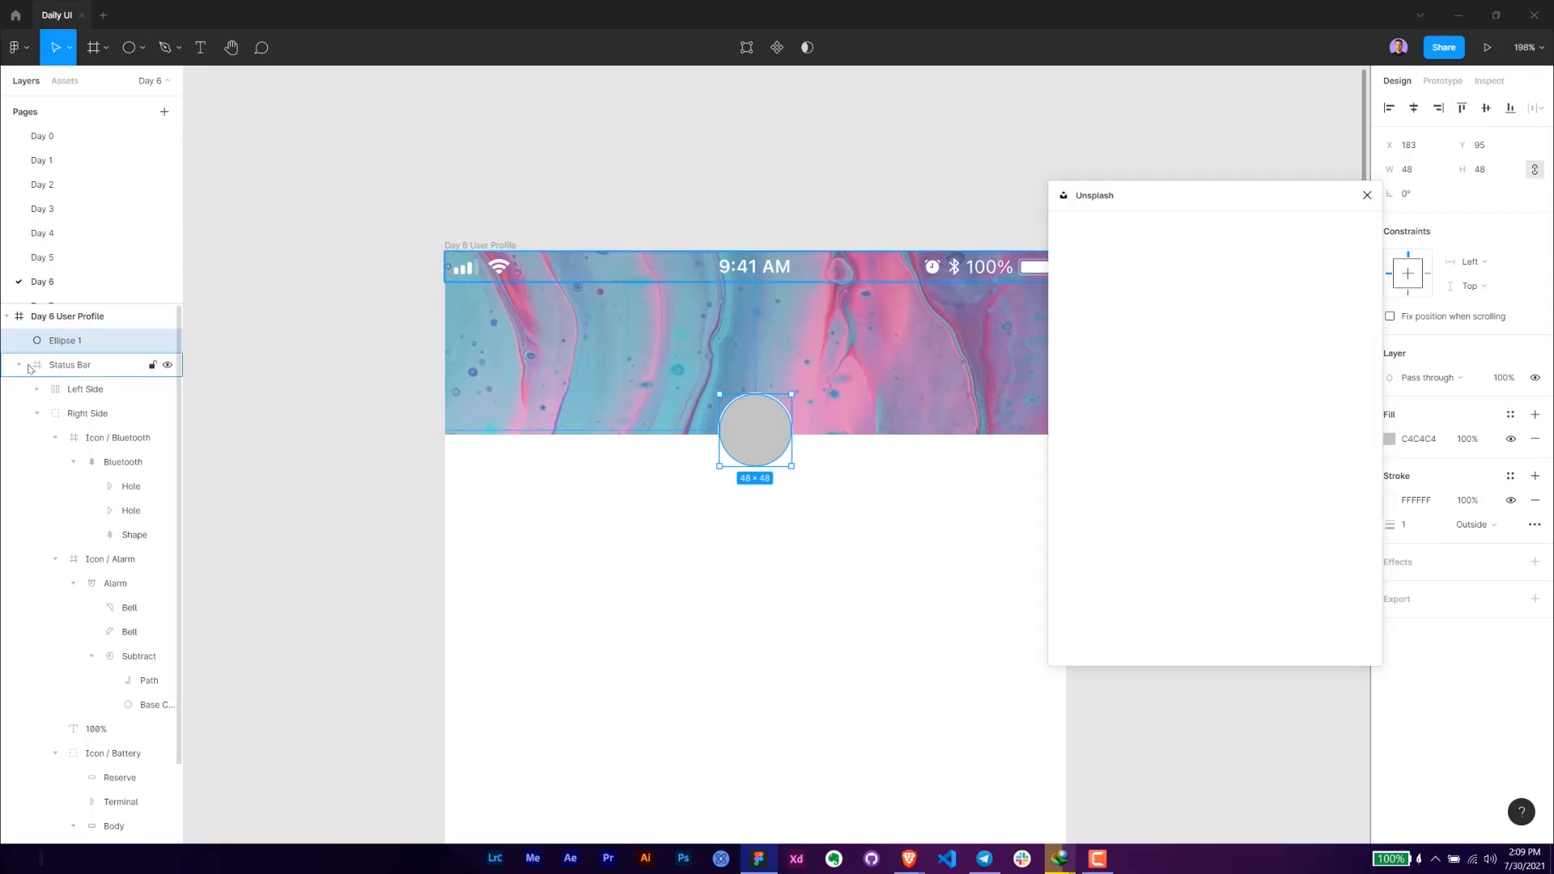
{"action": "left_click", "coordinate": [1274, 453]}
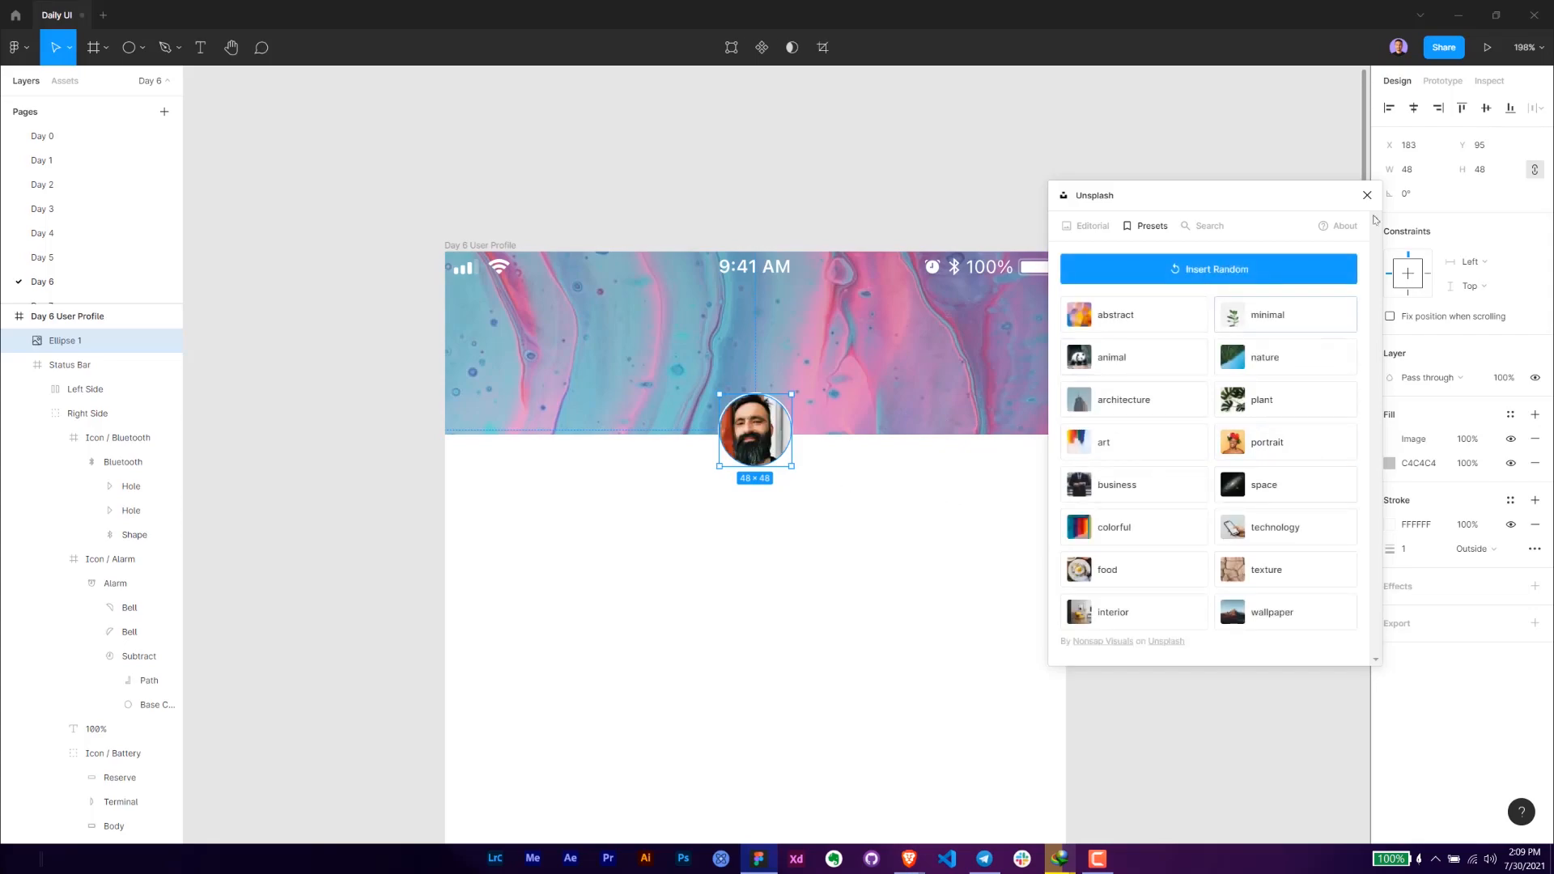
{"action": "left_click", "coordinate": [1366, 196]}
{"action": "left_click", "coordinate": [815, 516]}
- Rename the circular photo's layer to User Profile
{"action": "scroll", "coordinate": [826, 520], "scroll_direction": "up", "scroll_amount": 3}
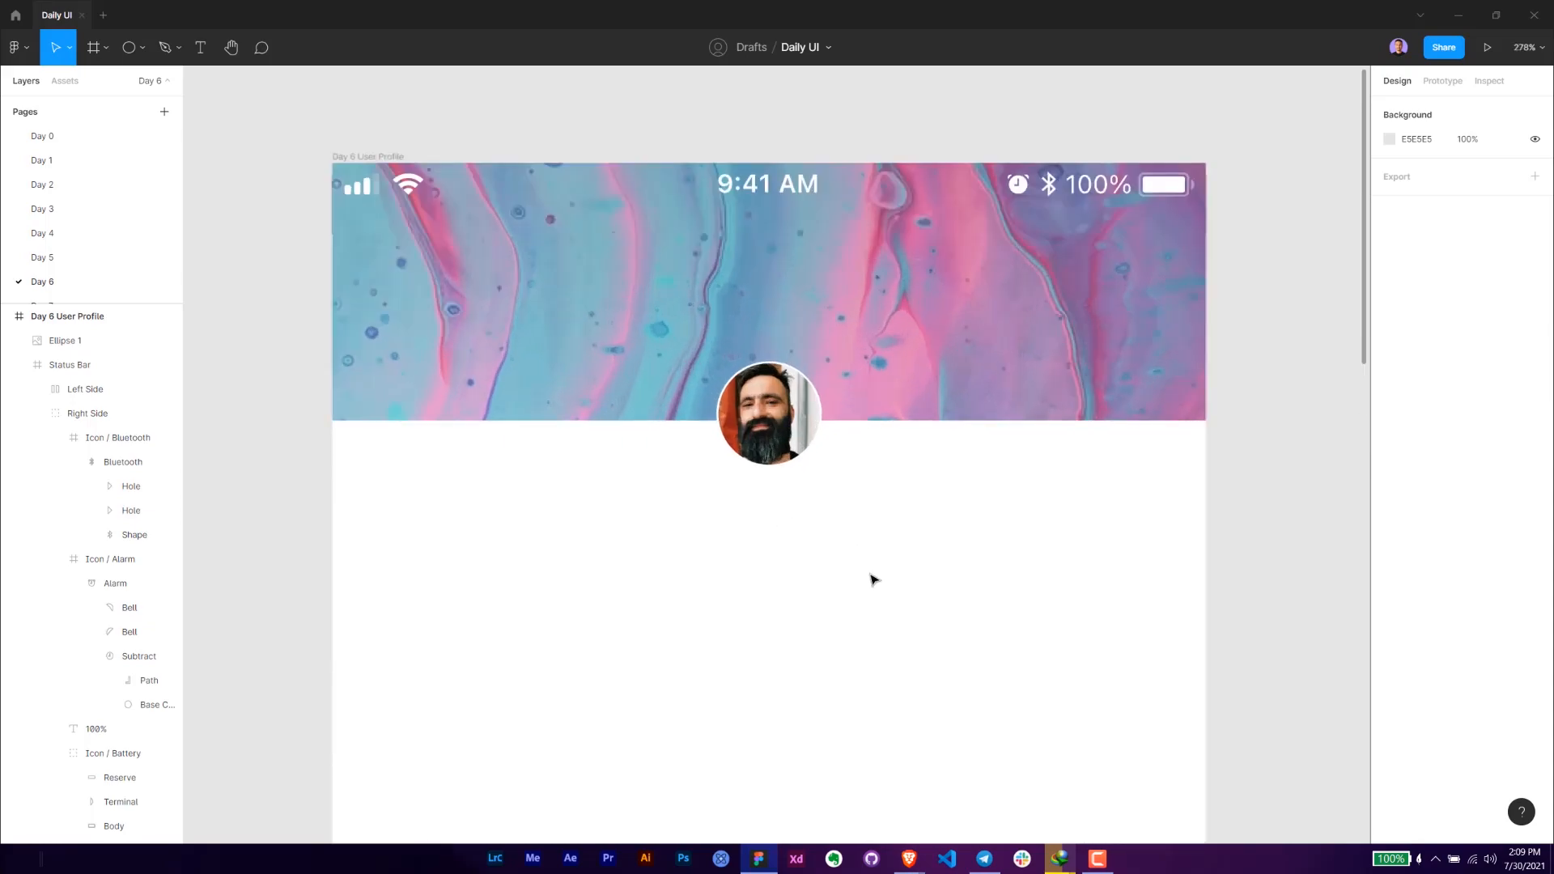
{"action": "left_click", "coordinate": [767, 406]}
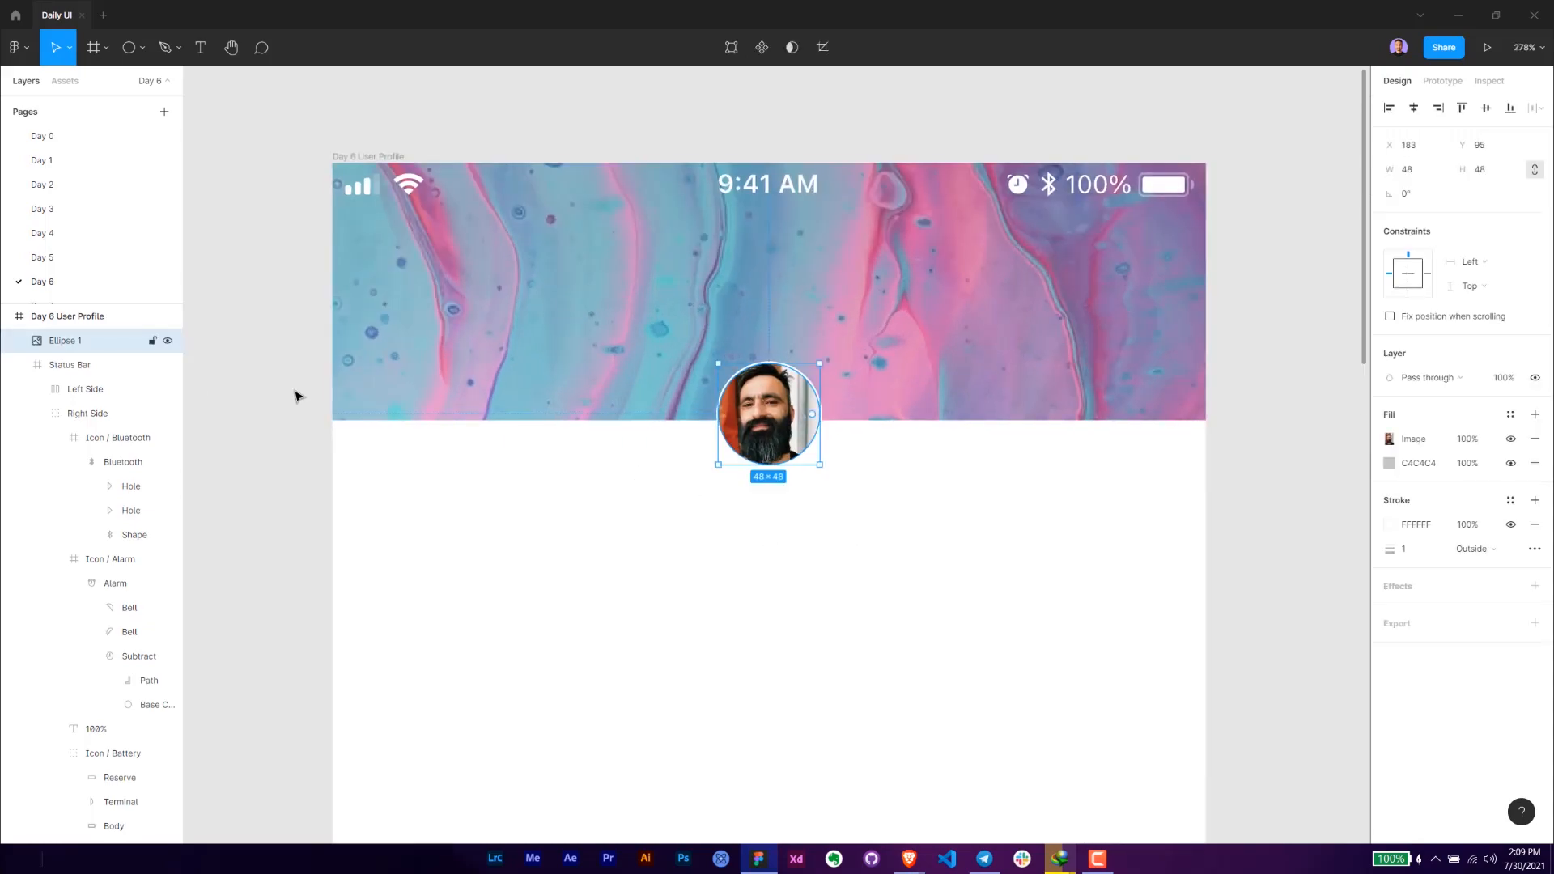
{"action": "double_click", "coordinate": [71, 344]}
{"action": "type", "text": "User Profile"}
{"action": "key", "text": "Return"}
- Rename the header image rectangle's layer to BG
{"action": "left_click", "coordinate": [441, 298]}
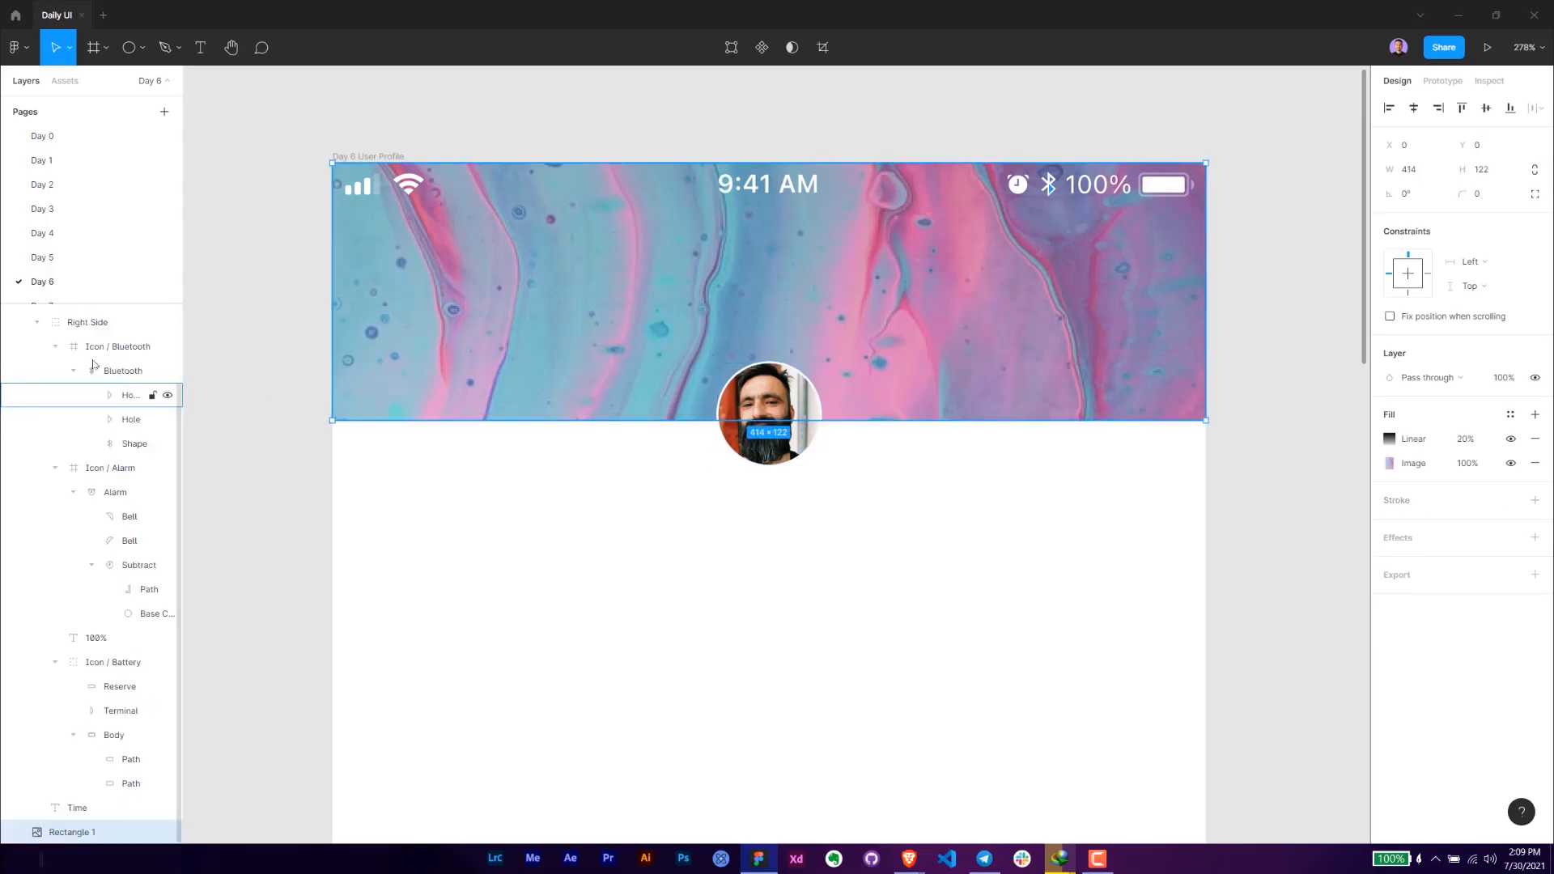
{"action": "double_click", "coordinate": [73, 834]}
{"action": "type", "text": "BG"}
{"action": "key", "text": "Return"}
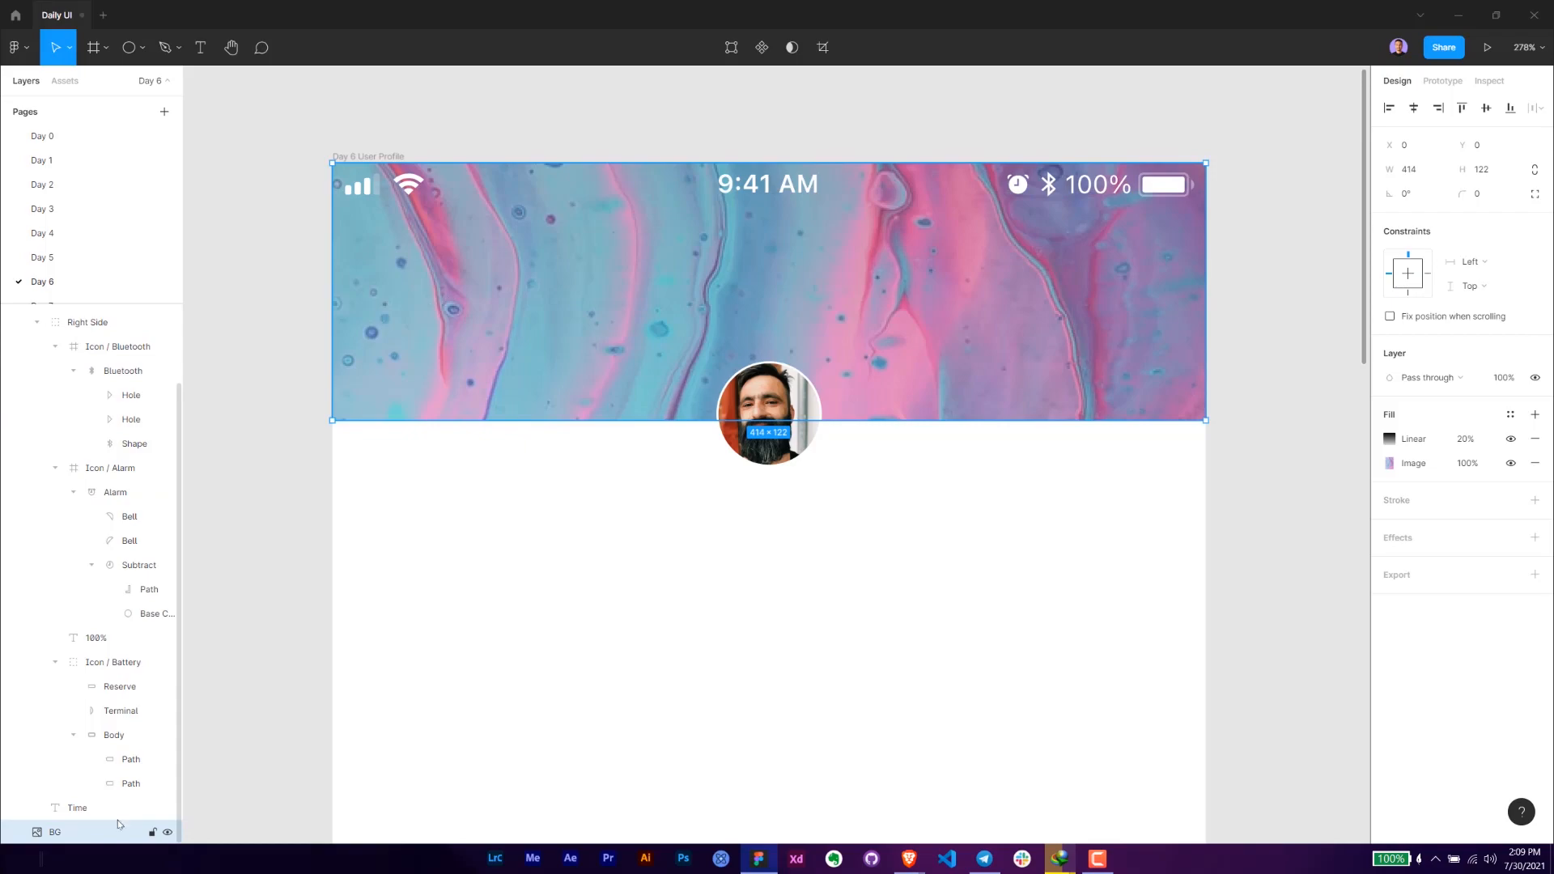
- Collapse the Status Bar's layers and move it above the User Profile layer
{"action": "left_click", "coordinate": [416, 196]}
{"action": "left_click", "coordinate": [17, 341]}
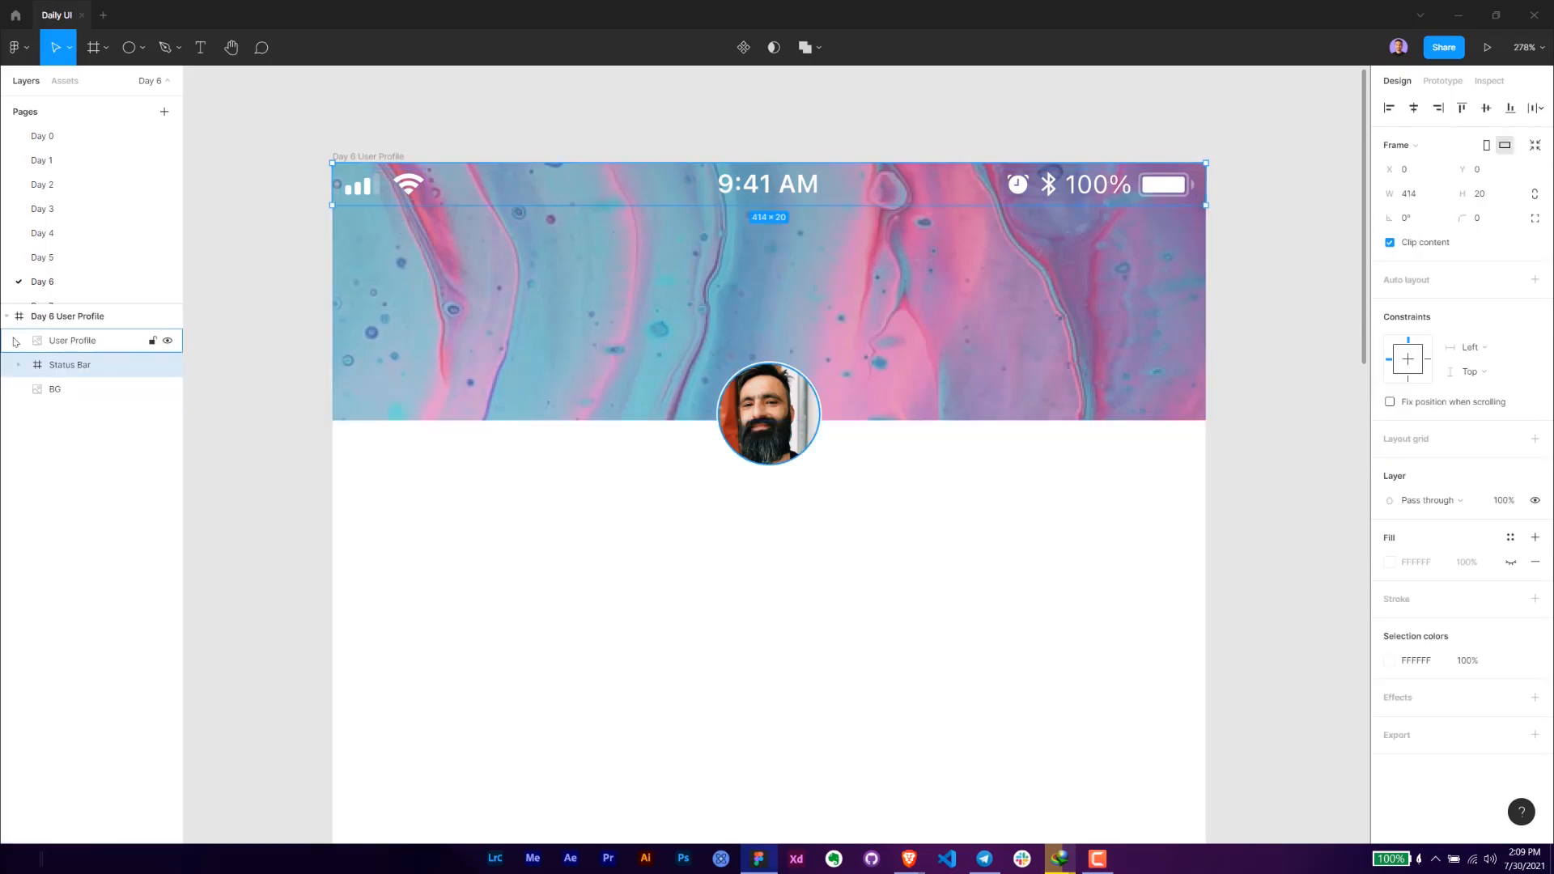
{"action": "left_click_drag", "start_coordinate": [71, 365], "coordinate": [93, 337]}
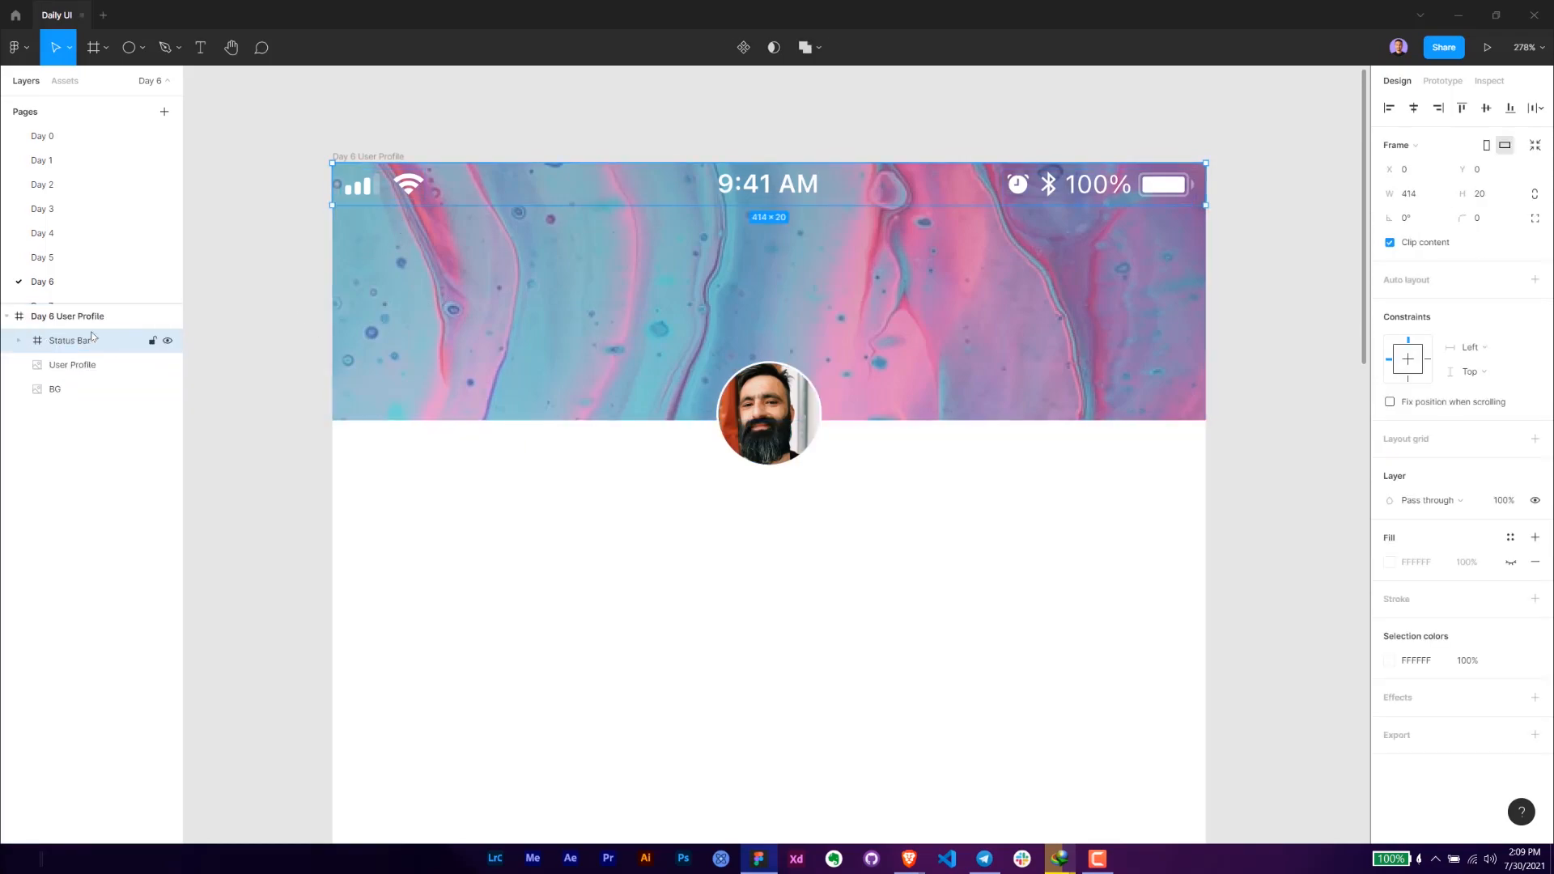
{"action": "left_click", "coordinate": [71, 390]}
{"action": "left_click", "coordinate": [867, 630]}
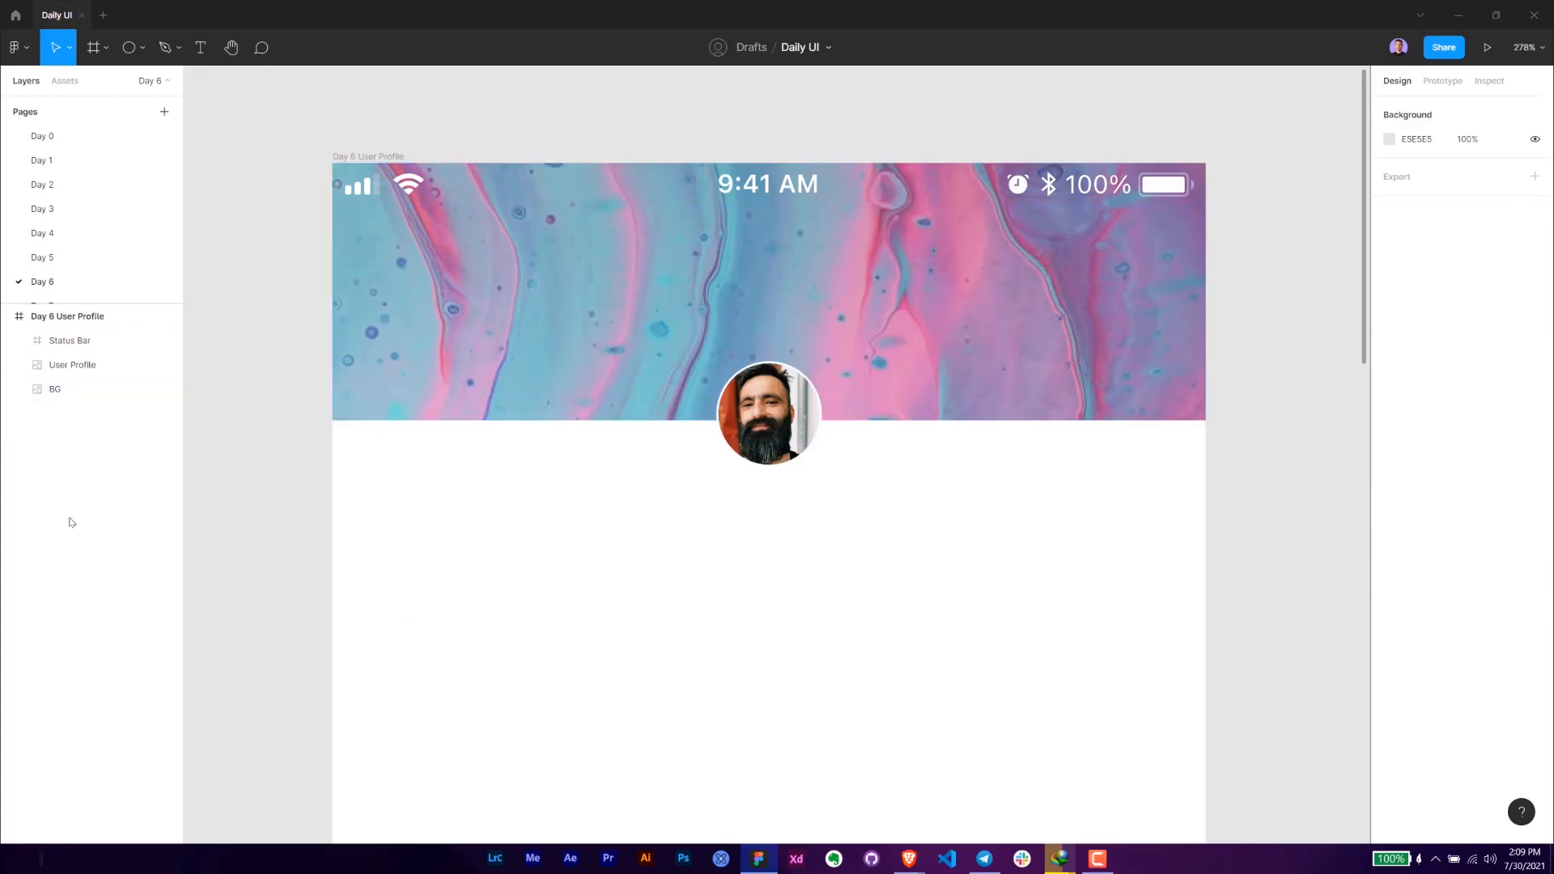
- Add a text layer with the profile owner's full name below the circular photo
{"action": "key", "text": "alt+Tab"}
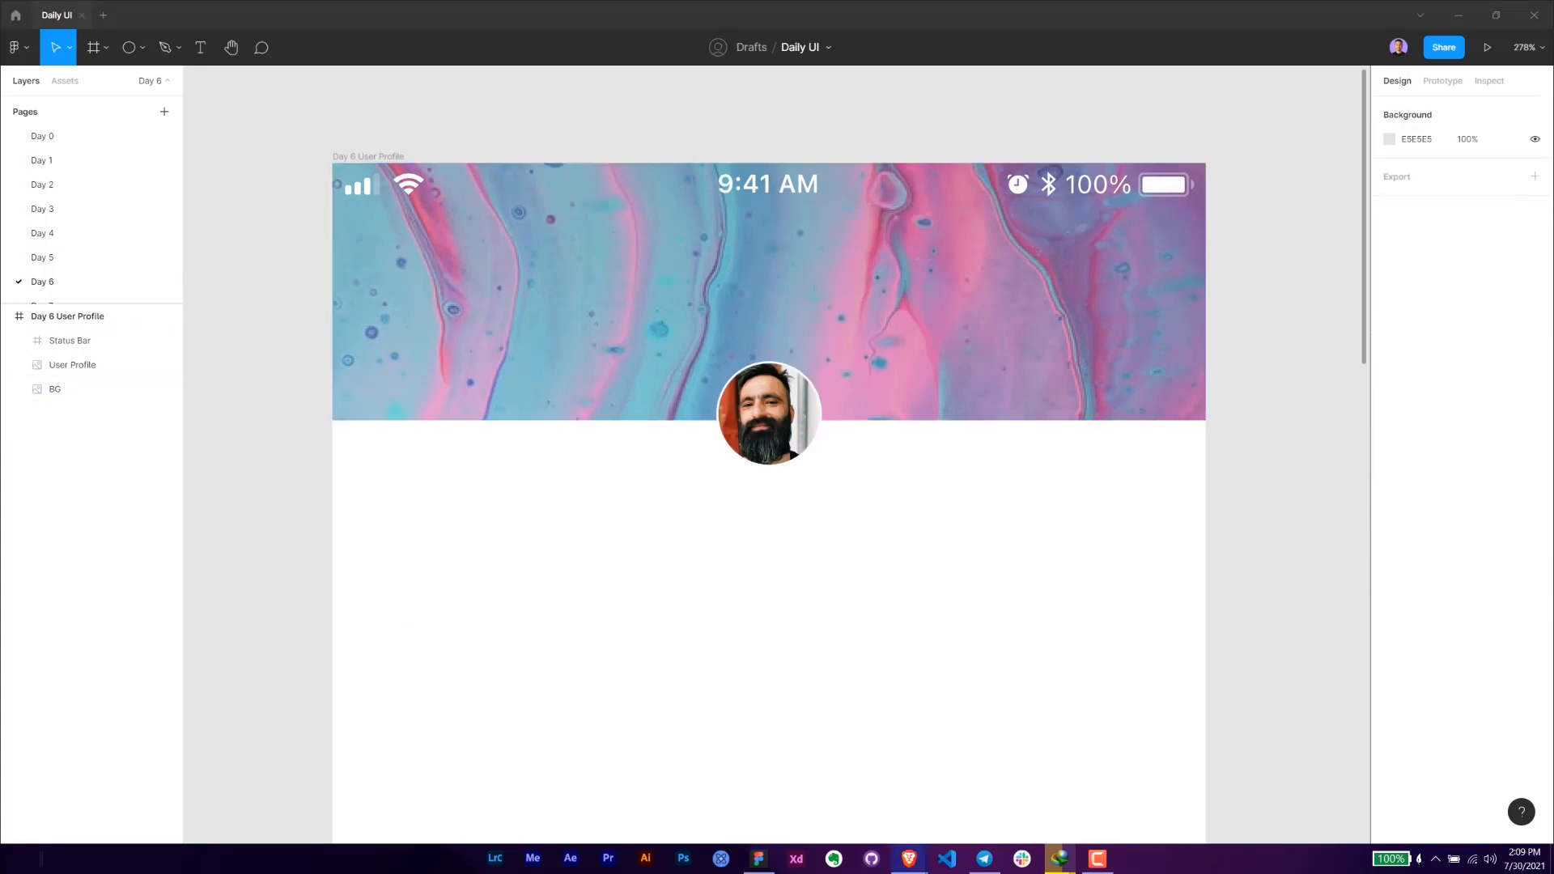
{"action": "left_click", "coordinate": [743, 483]}
{"action": "key", "text": "t"}
{"action": "left_click", "coordinate": [755, 493]}
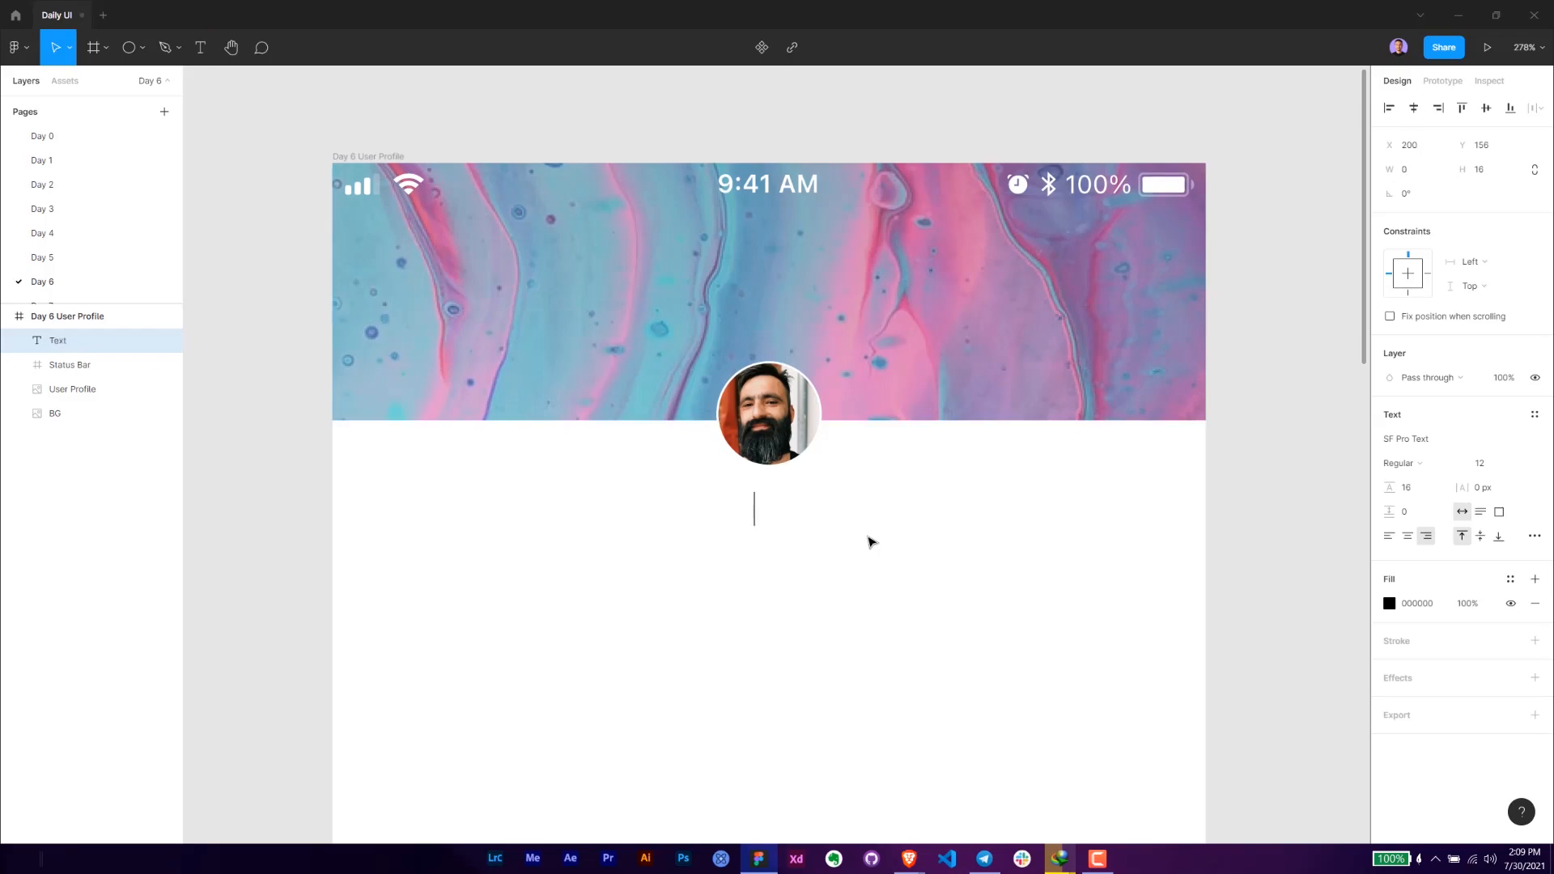
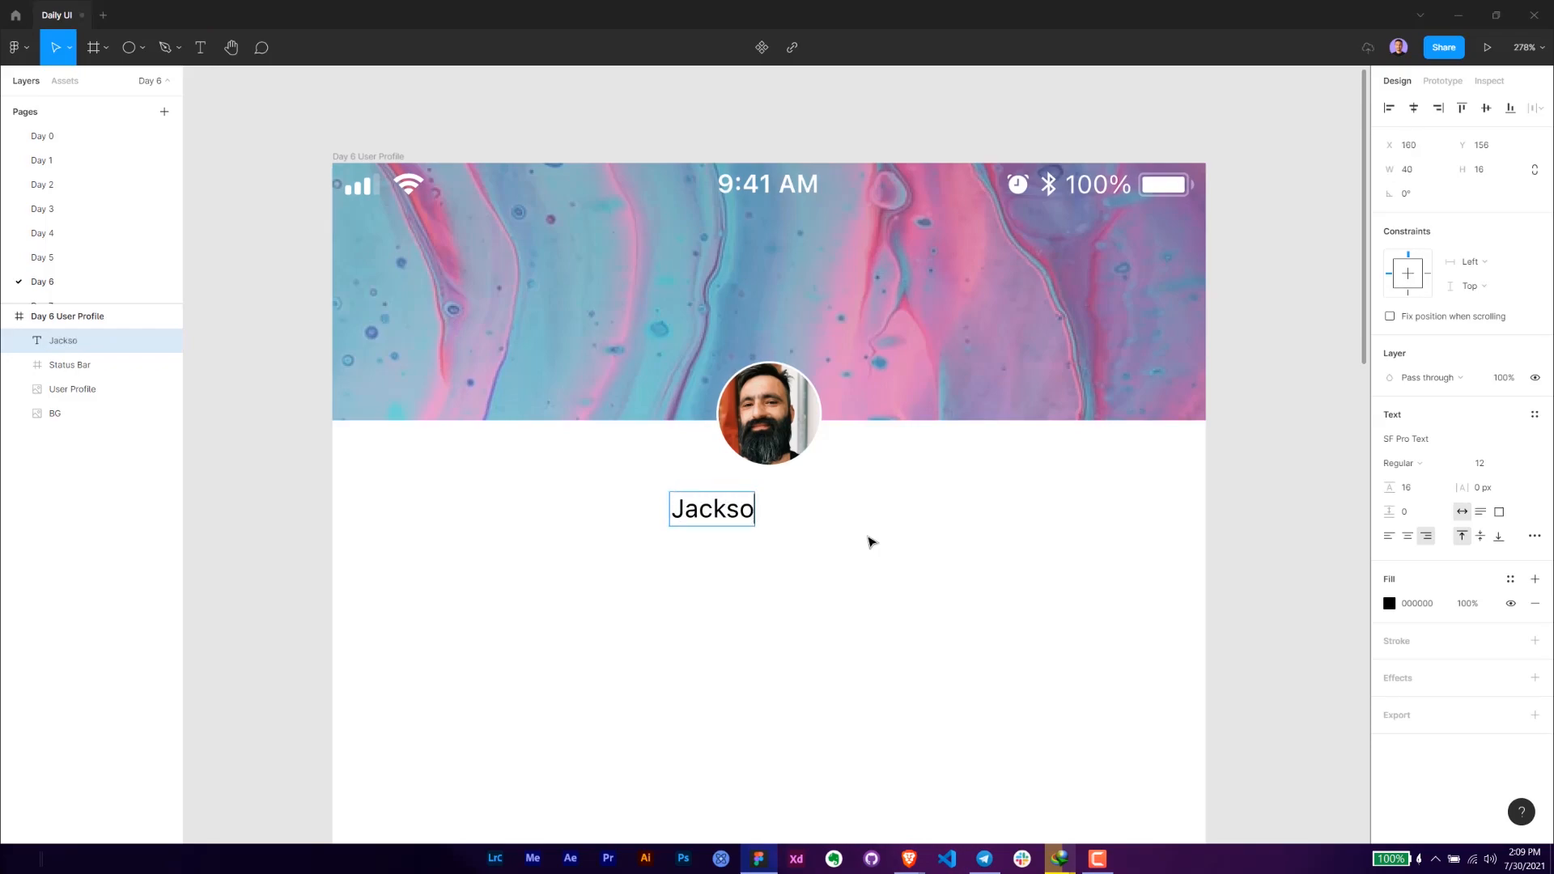
{"action": "key", "text": "Escape"}
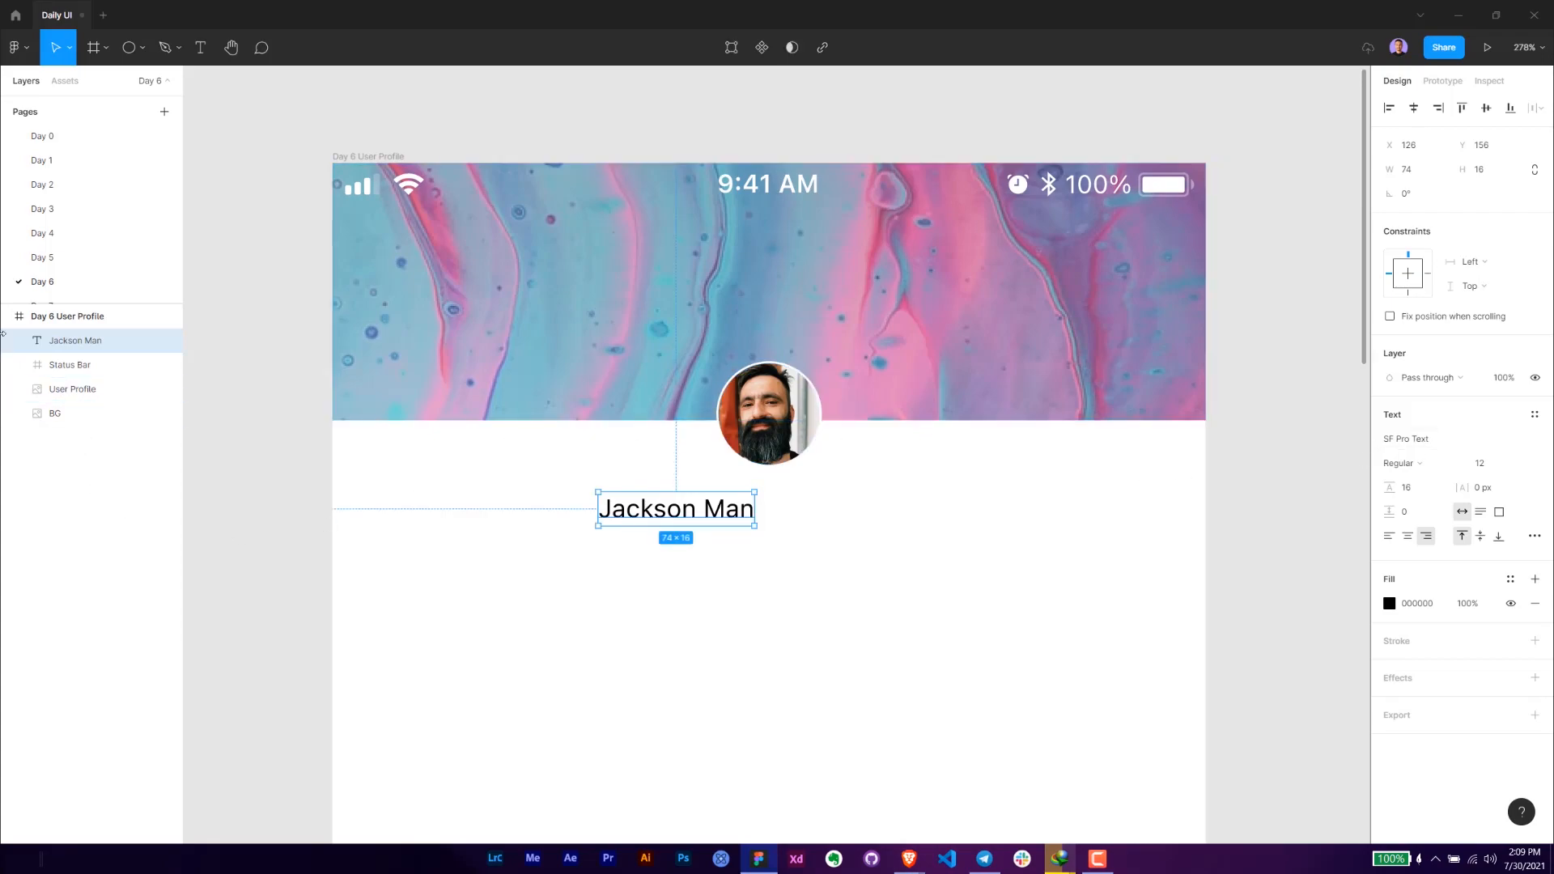
- Set the name text's font size to 17 and its weight to Semibold
{"action": "left_click", "coordinate": [1469, 461]}
{"action": "type", "text": "17"}
{"action": "key", "text": "Return"}
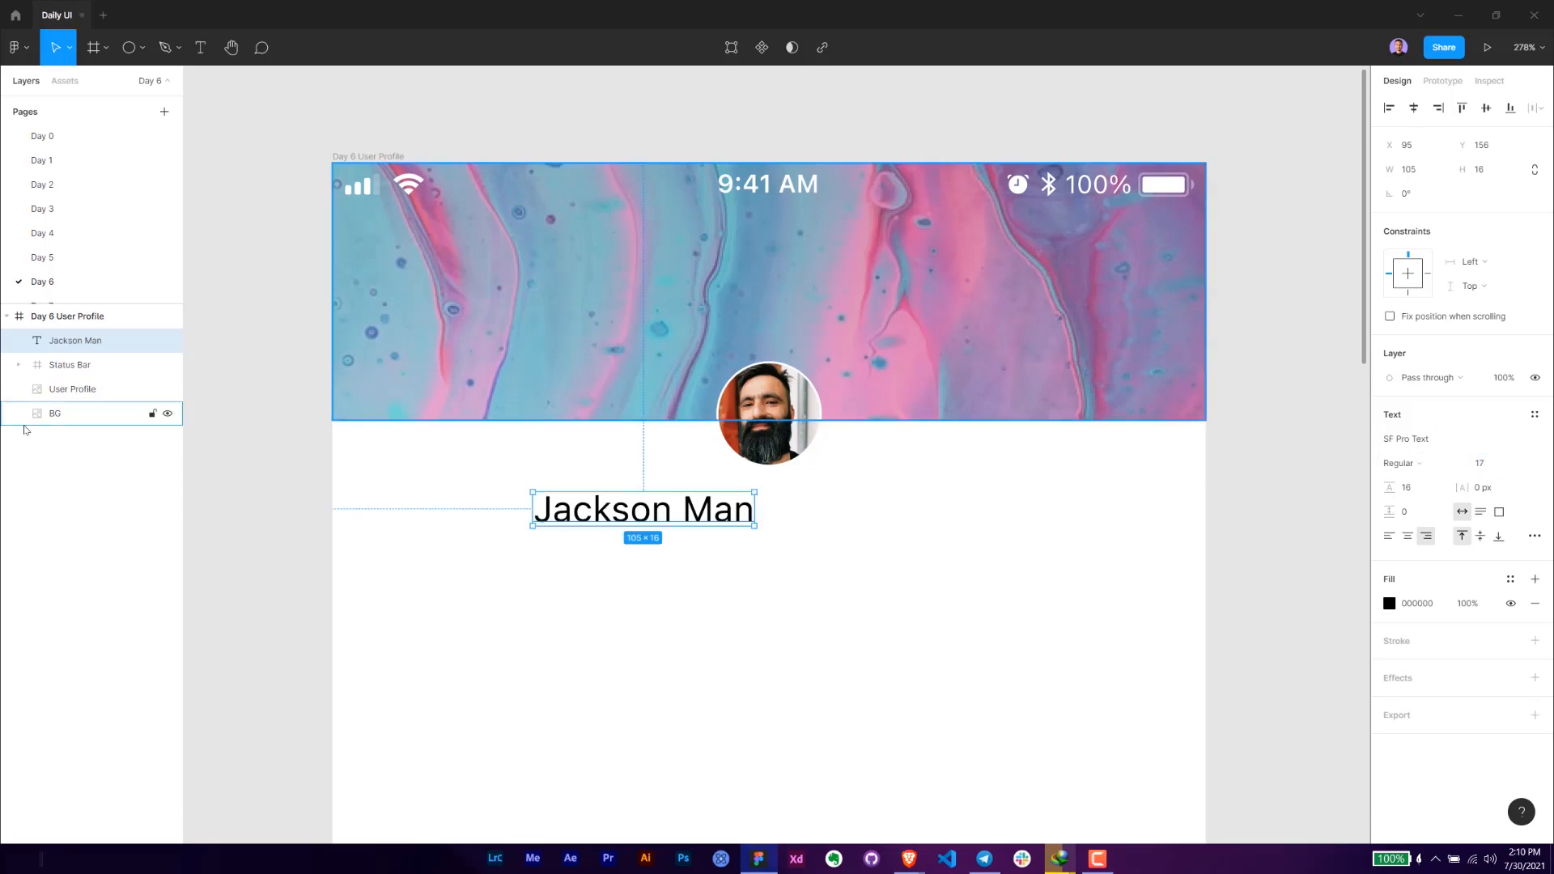
{"action": "key", "text": "alt+Tab"}
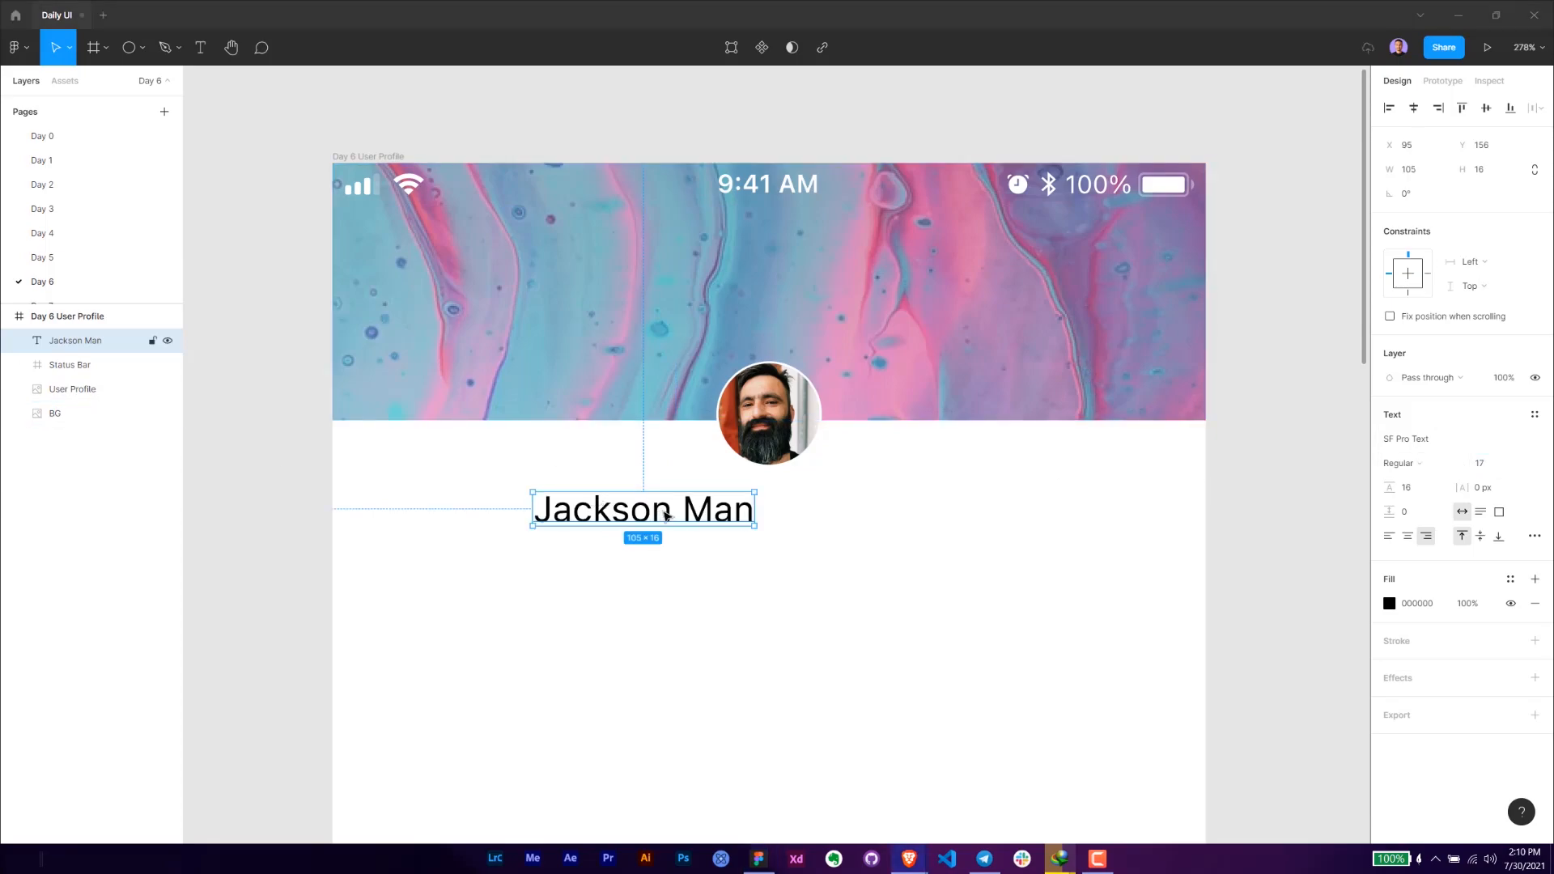
{"action": "left_click", "coordinate": [1428, 466]}
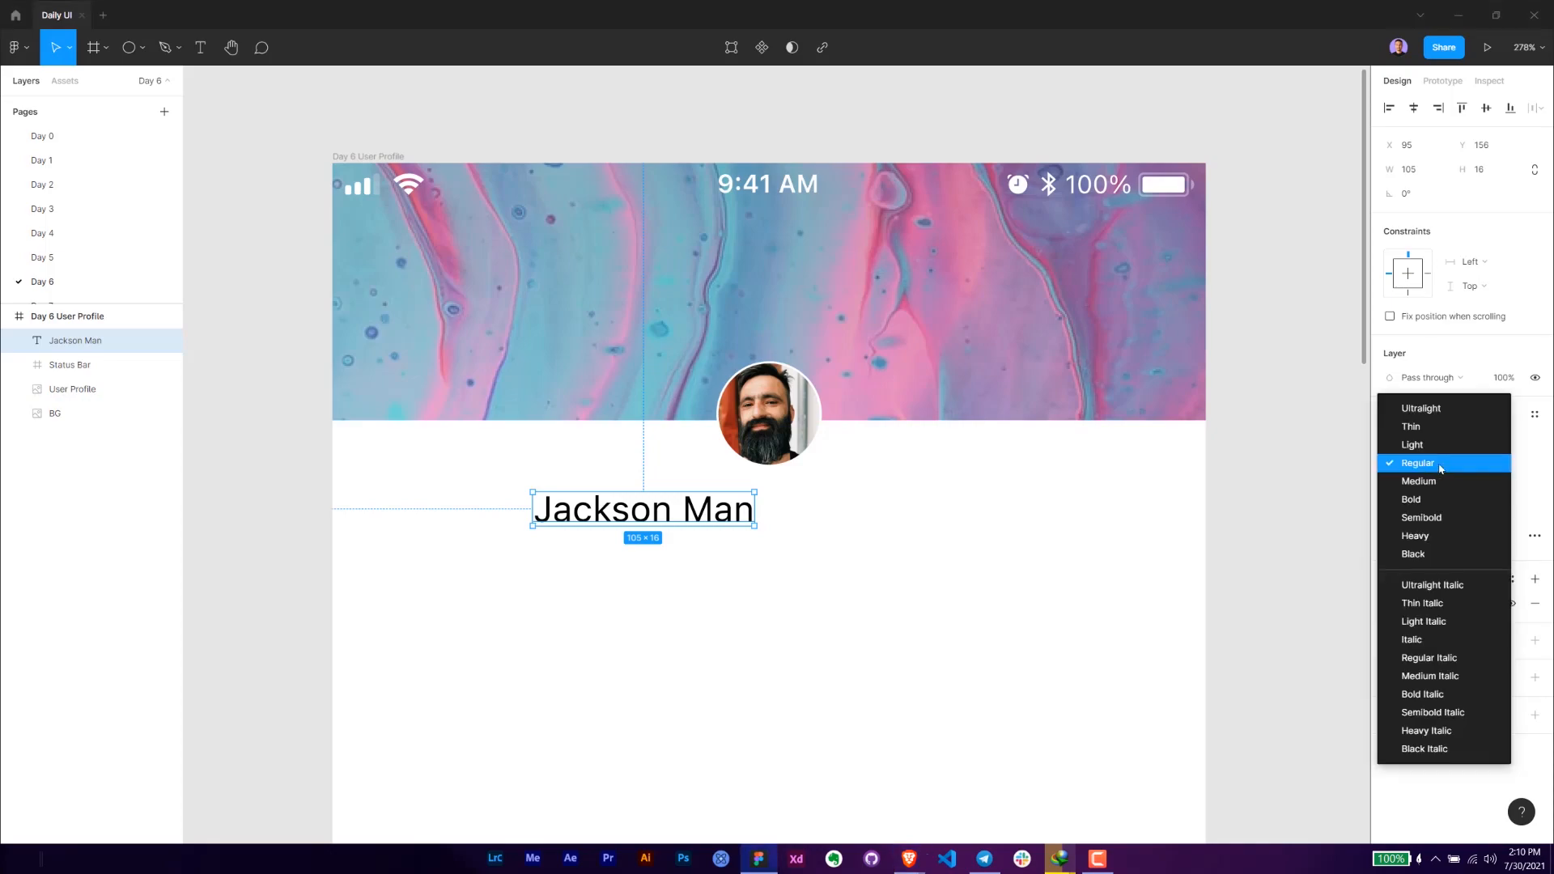
{"action": "left_click", "coordinate": [1444, 517]}
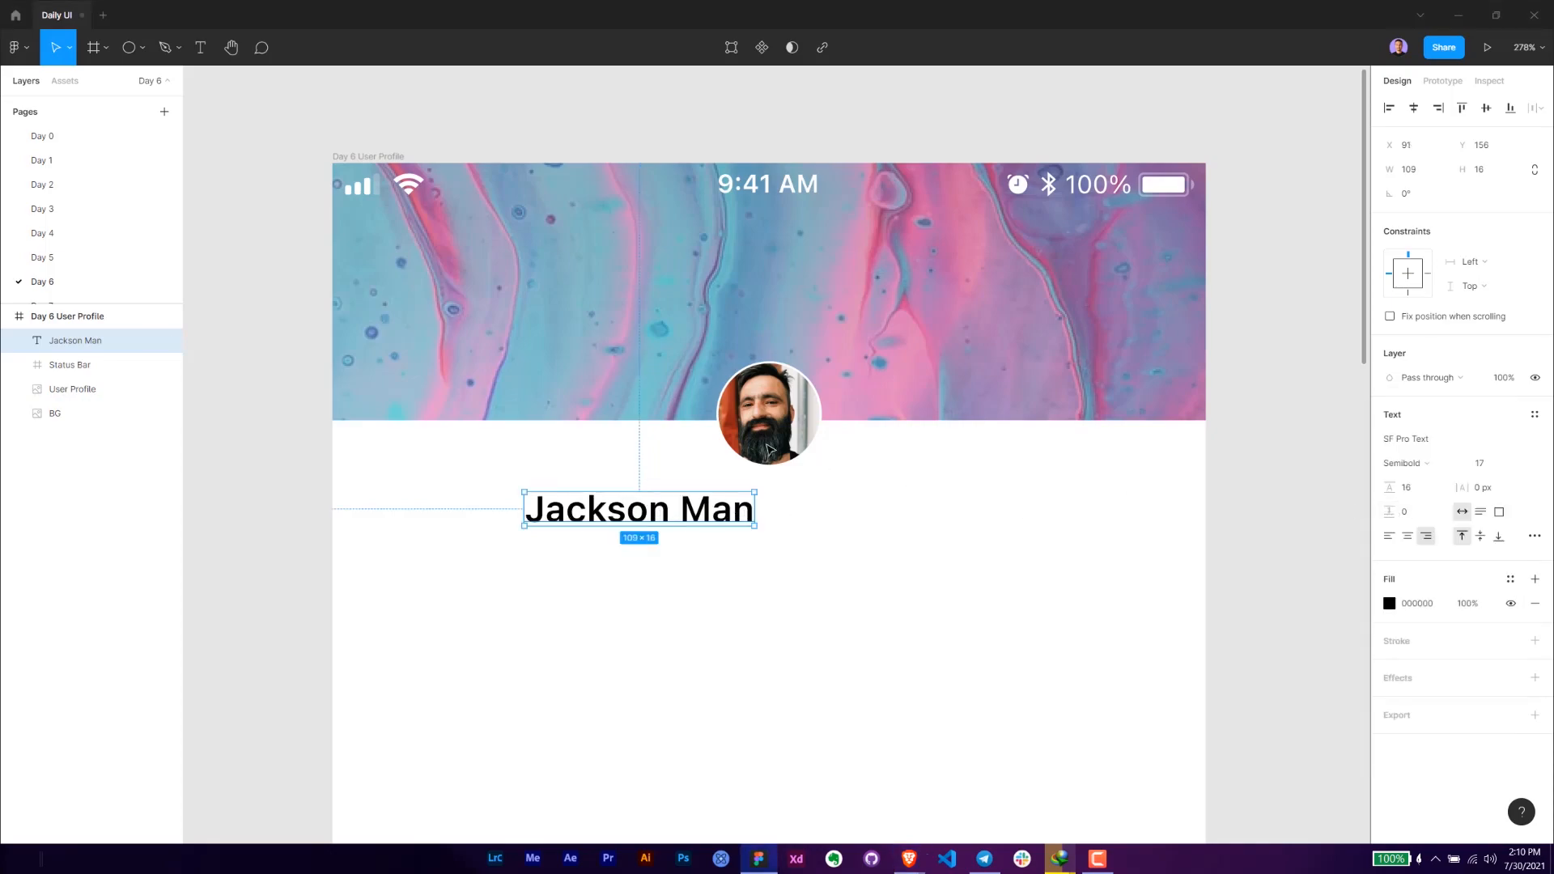
- Set the name text box's height to 20, align its text to the middle, and place it centred 4 px below the photo
{"action": "left_click", "coordinate": [1492, 170]}
{"action": "type", "text": "20"}
{"action": "key", "text": "Return"}
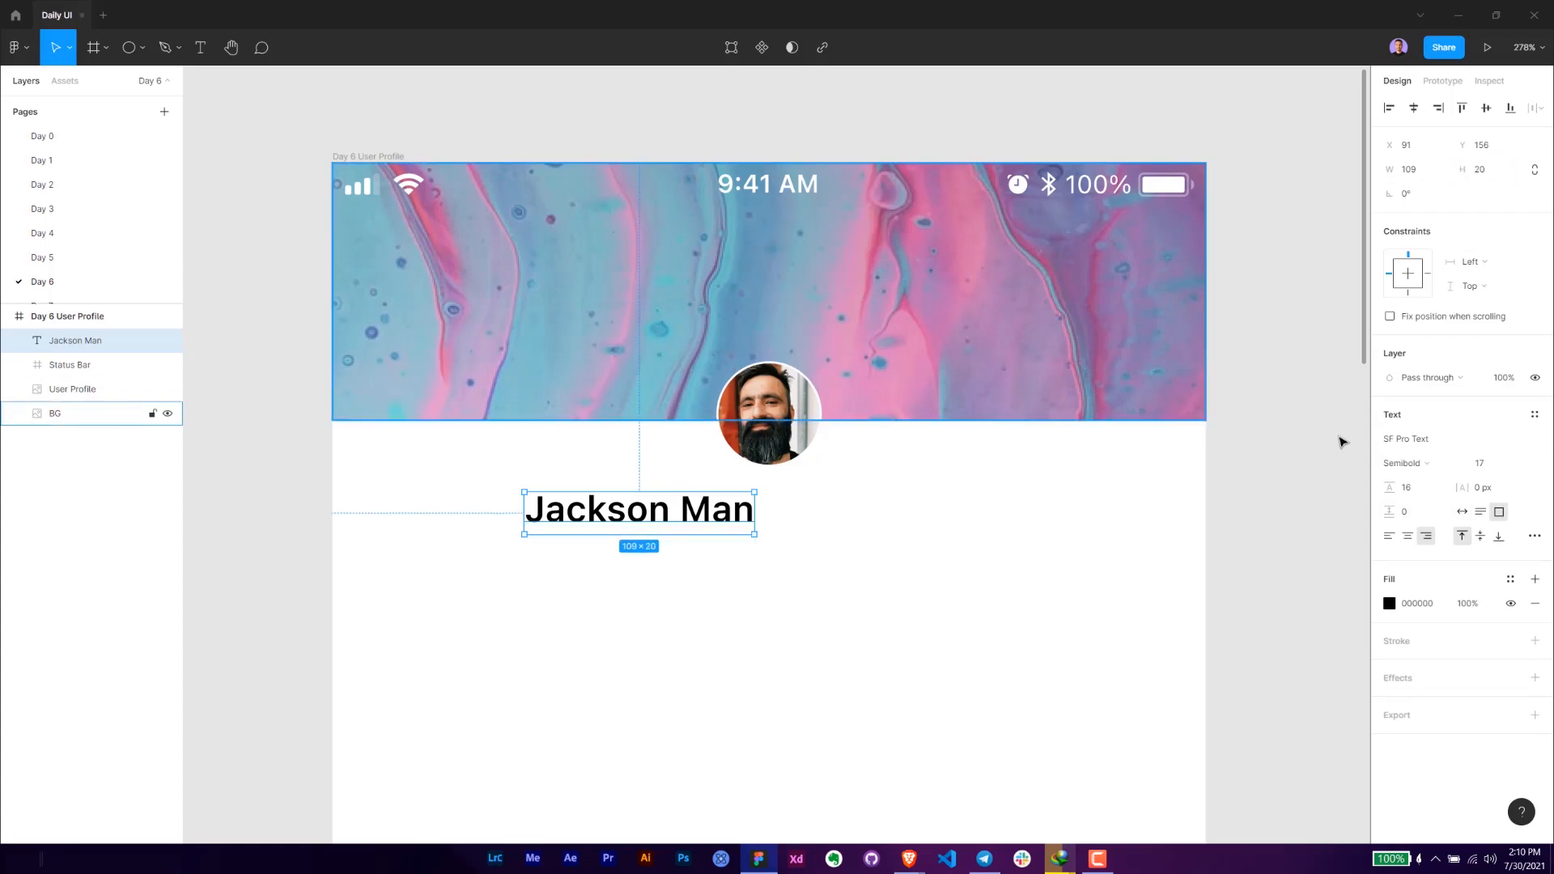
{"action": "left_click", "coordinate": [1481, 537]}
{"action": "left_click_drag", "start_coordinate": [698, 520], "coordinate": [822, 503]}
{"action": "key", "text": "Up"}
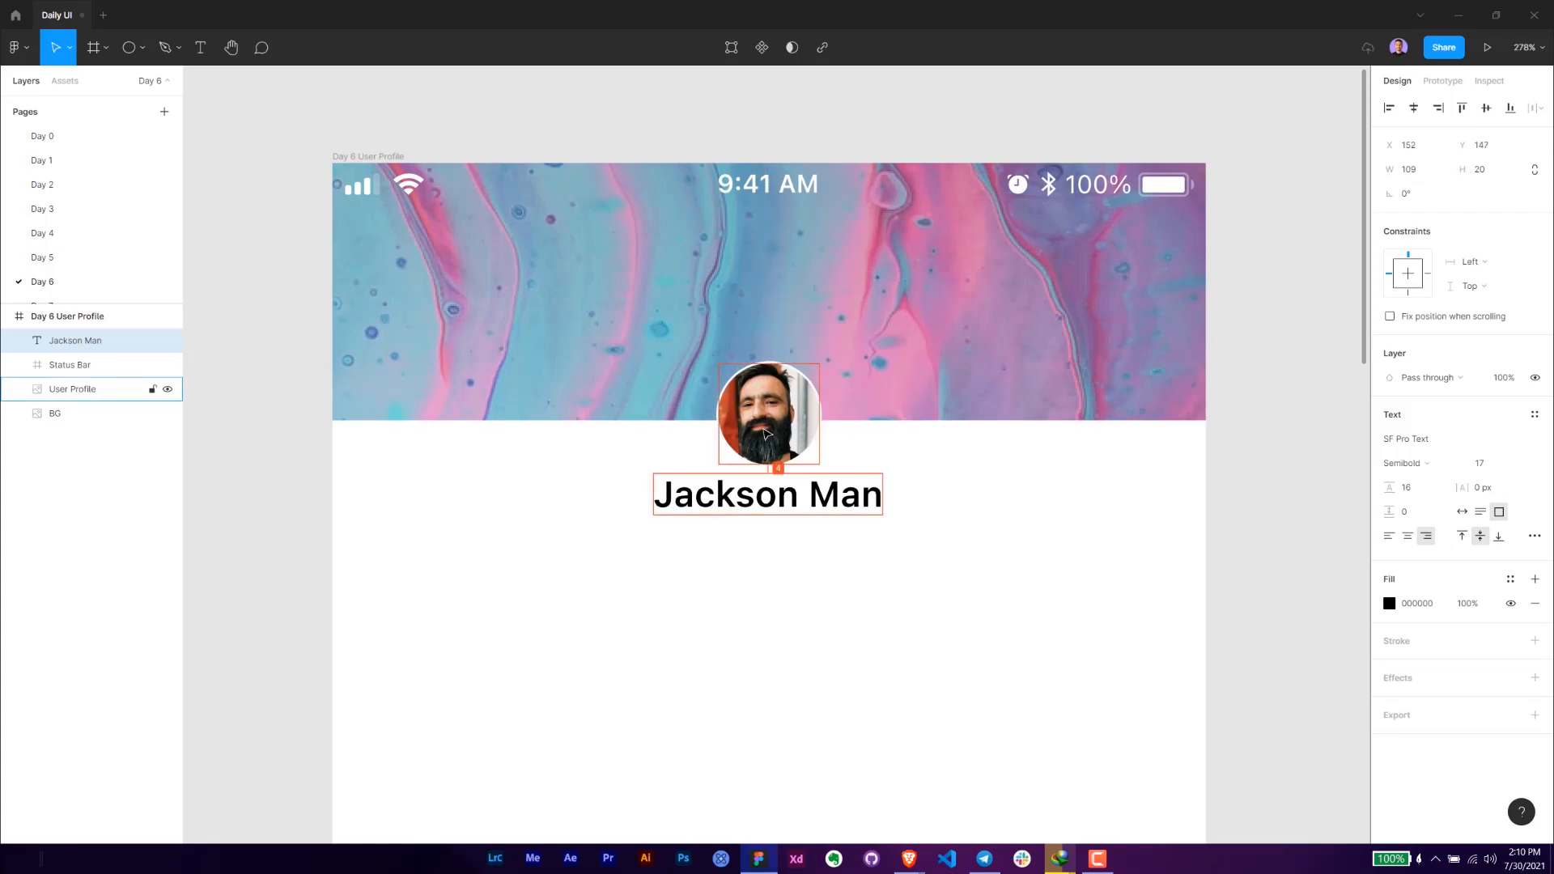
{"action": "key", "text": "alt+Tab"}
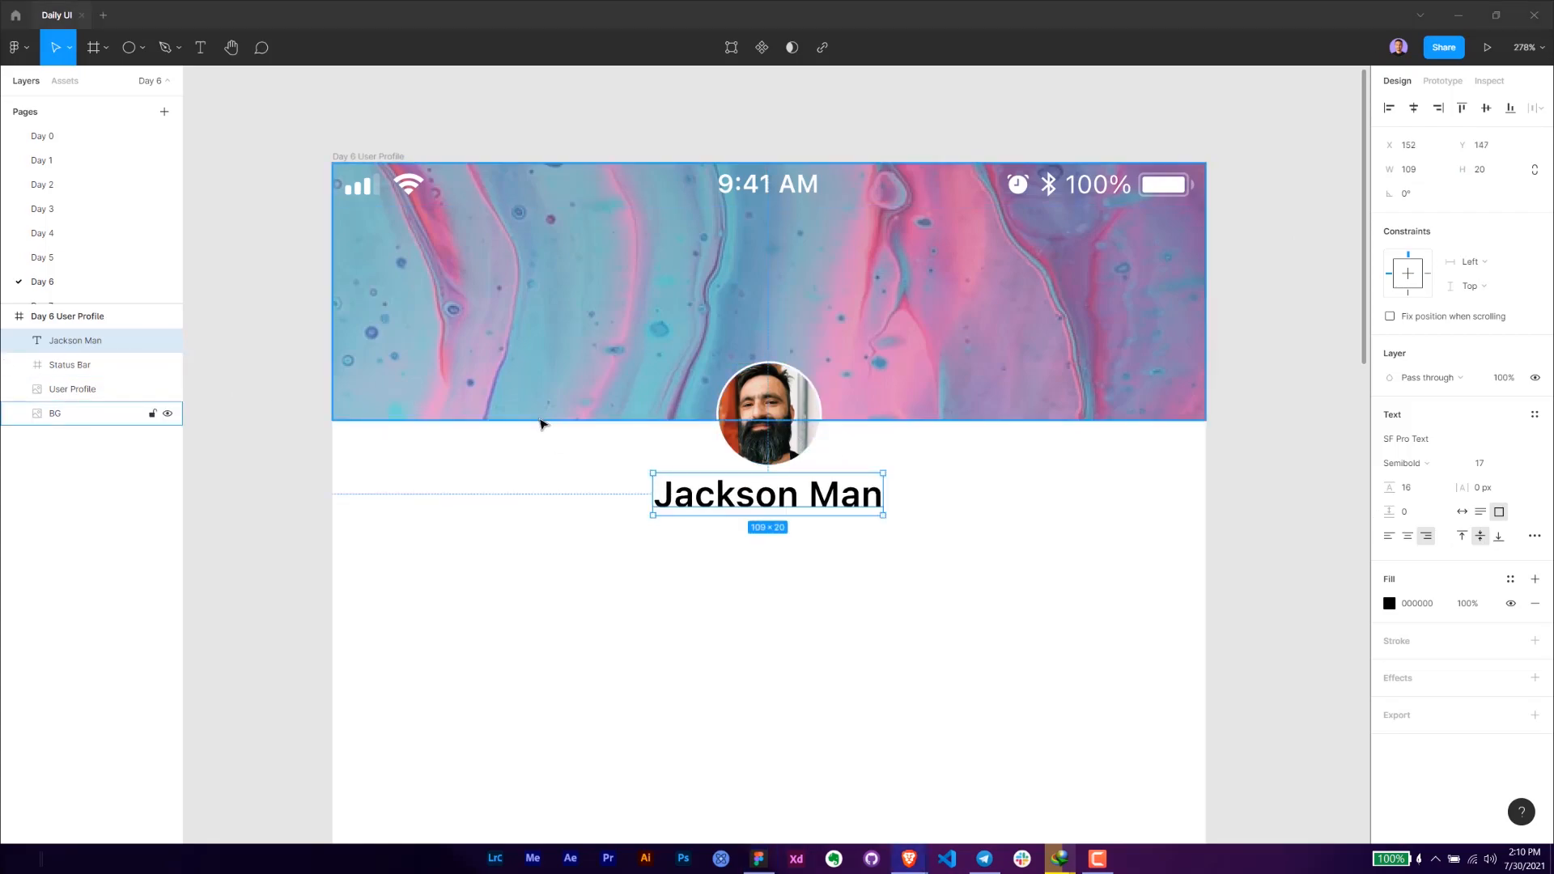
{"action": "left_click_drag", "start_coordinate": [821, 510], "coordinate": [818, 551]}
{"action": "key", "text": "ctrl+z"}
{"action": "left_click", "coordinate": [994, 556]}
- Duplicate the name text, place the copy below it at Y 174, and replace its content with the profile's @ username handle
{"action": "left_click", "coordinate": [791, 515]}
{"action": "key", "text": "ctrl+d"}
{"action": "double_click", "coordinate": [820, 550]}
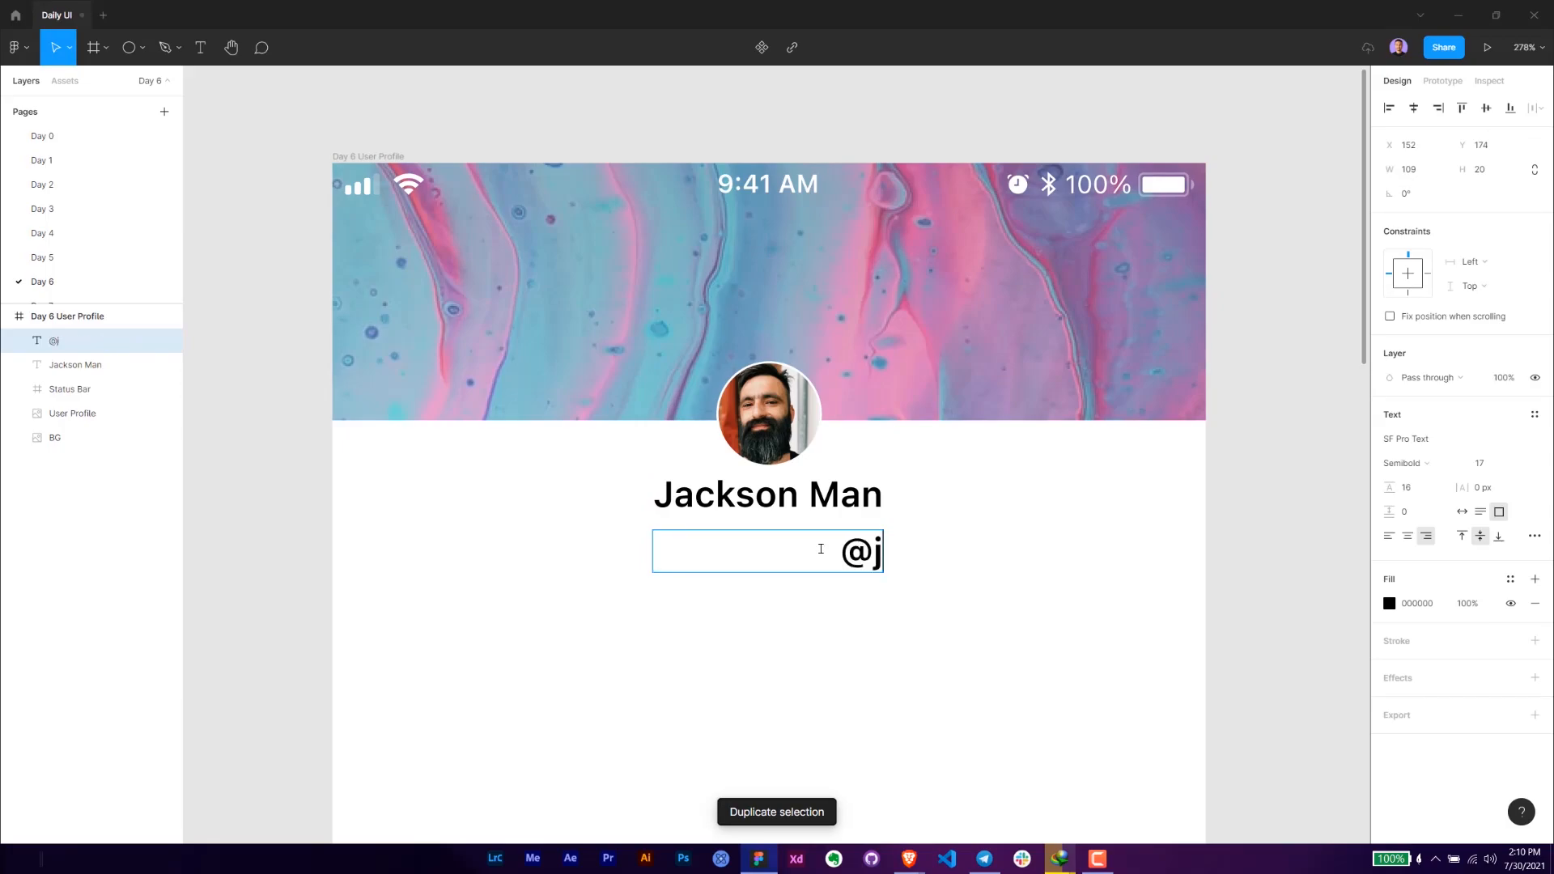
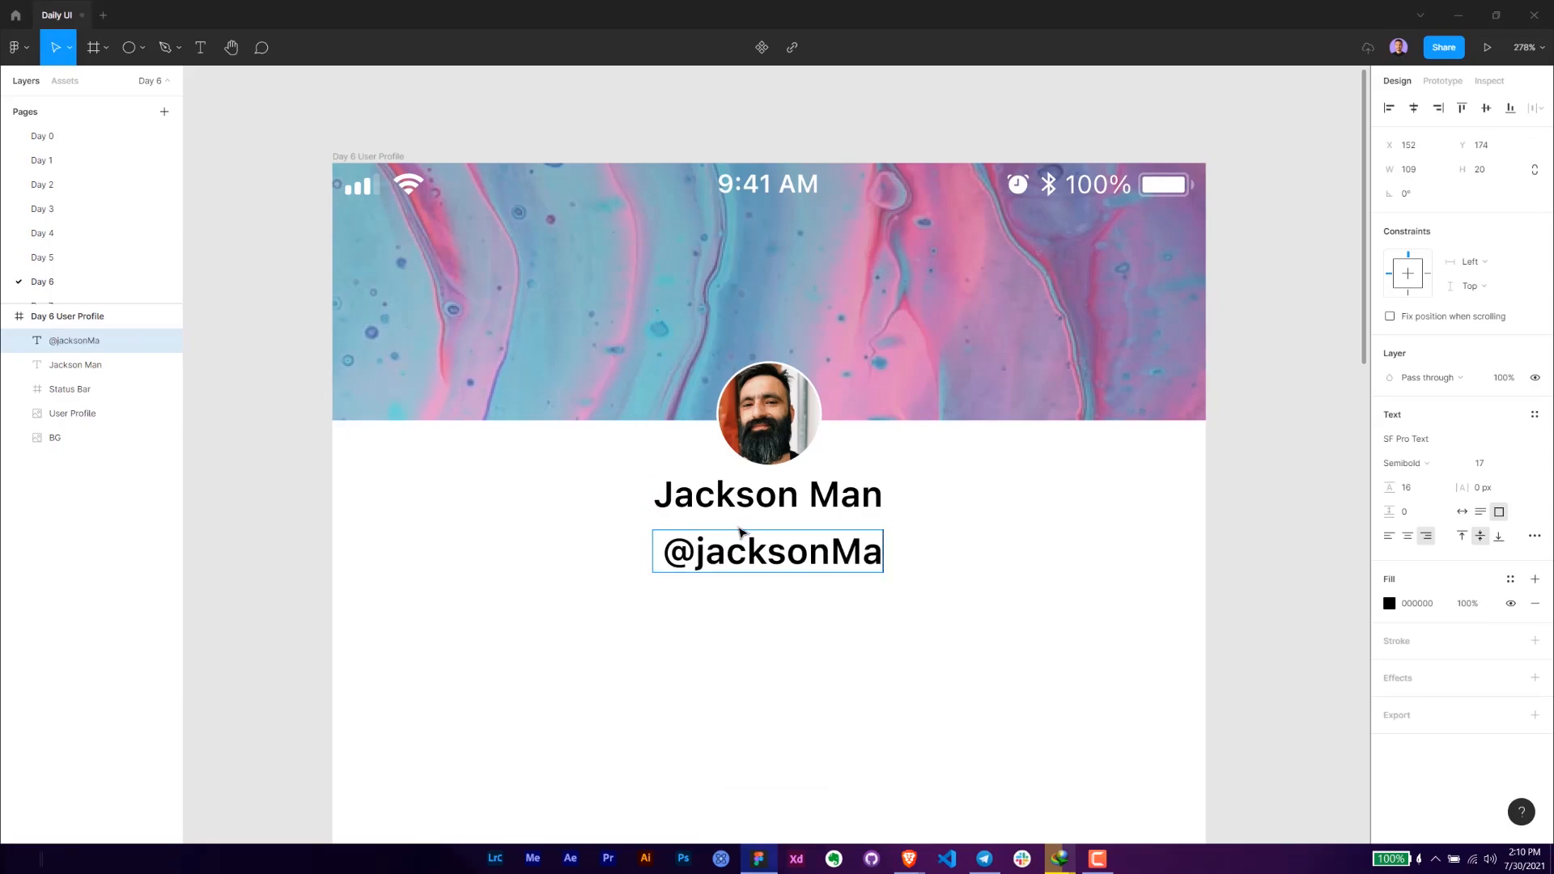
{"action": "left_click_drag", "start_coordinate": [707, 556], "coordinate": [698, 558]}
{"action": "type", "text": "J"}
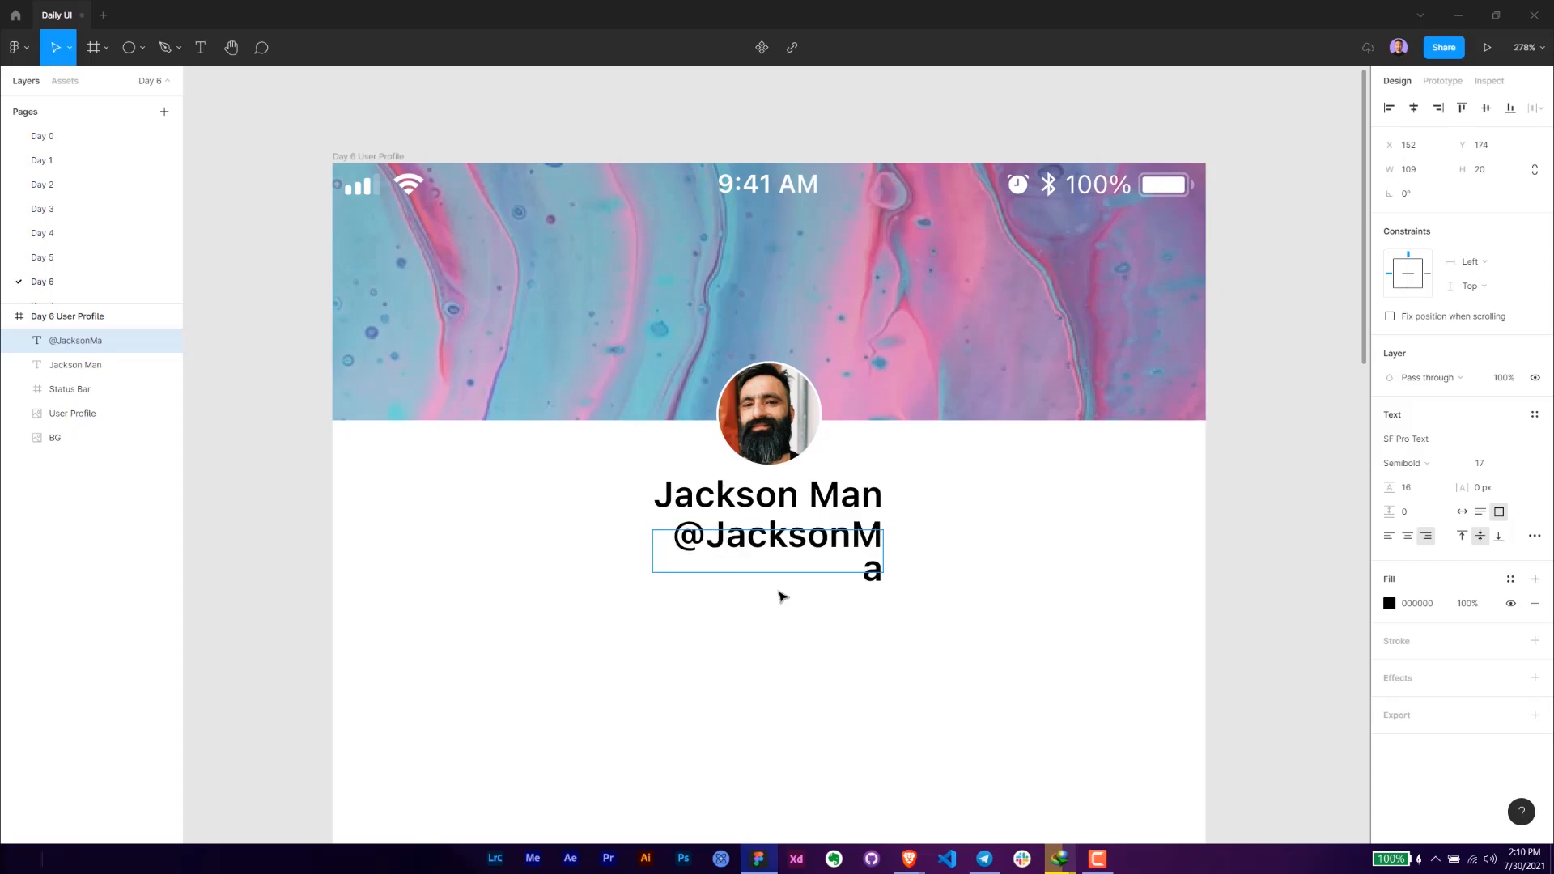
{"action": "key", "text": "Escape"}
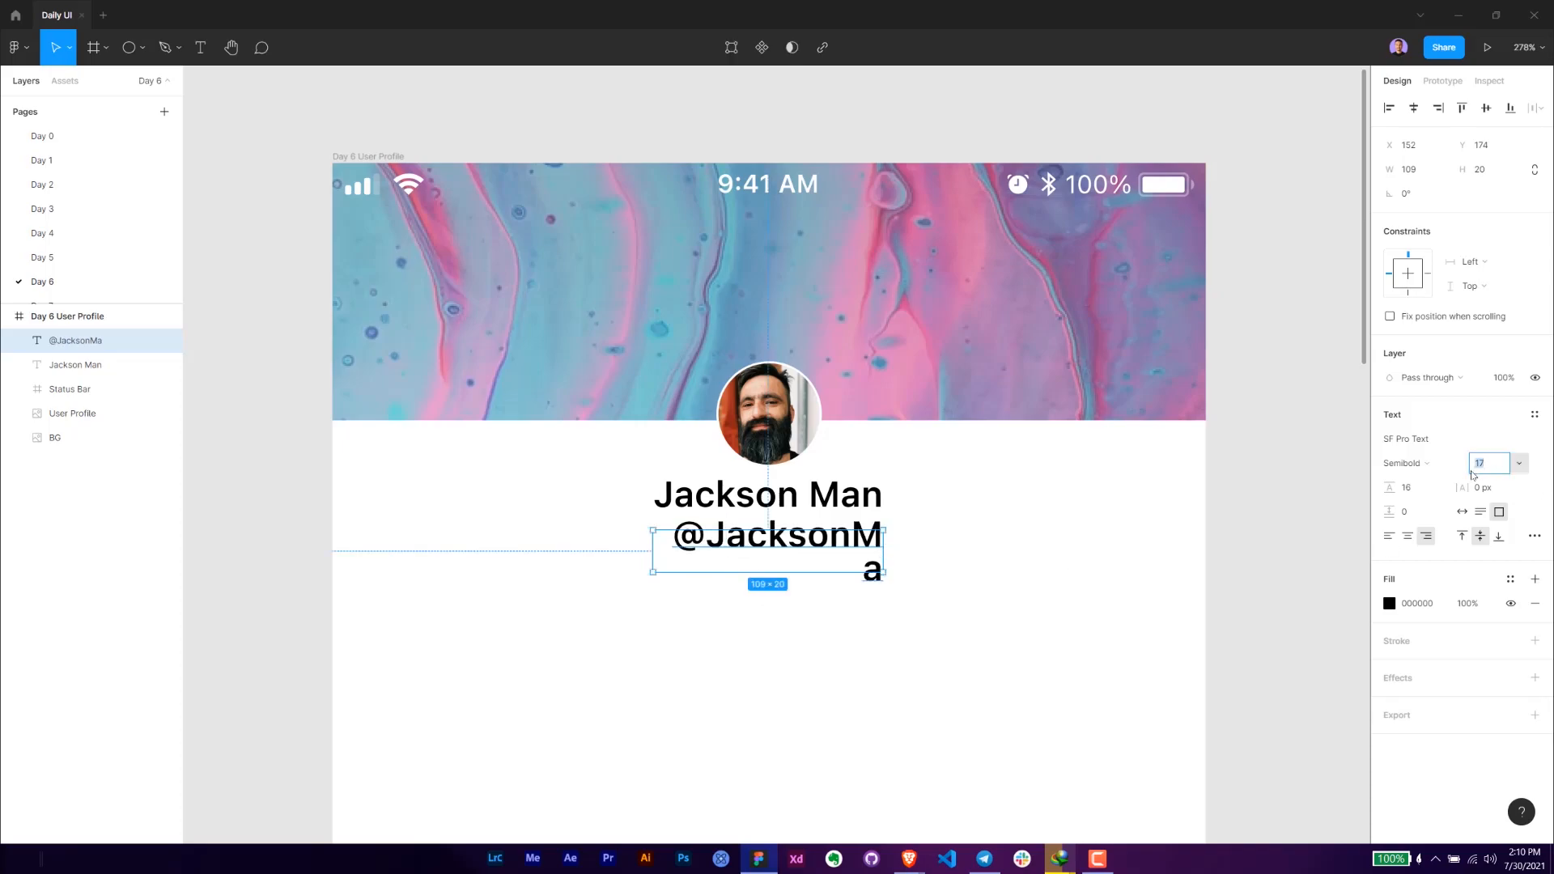
- Set the username text to size 12 in Light weight and centre it horizontally within its box
{"action": "left_click", "coordinate": [1413, 463]}
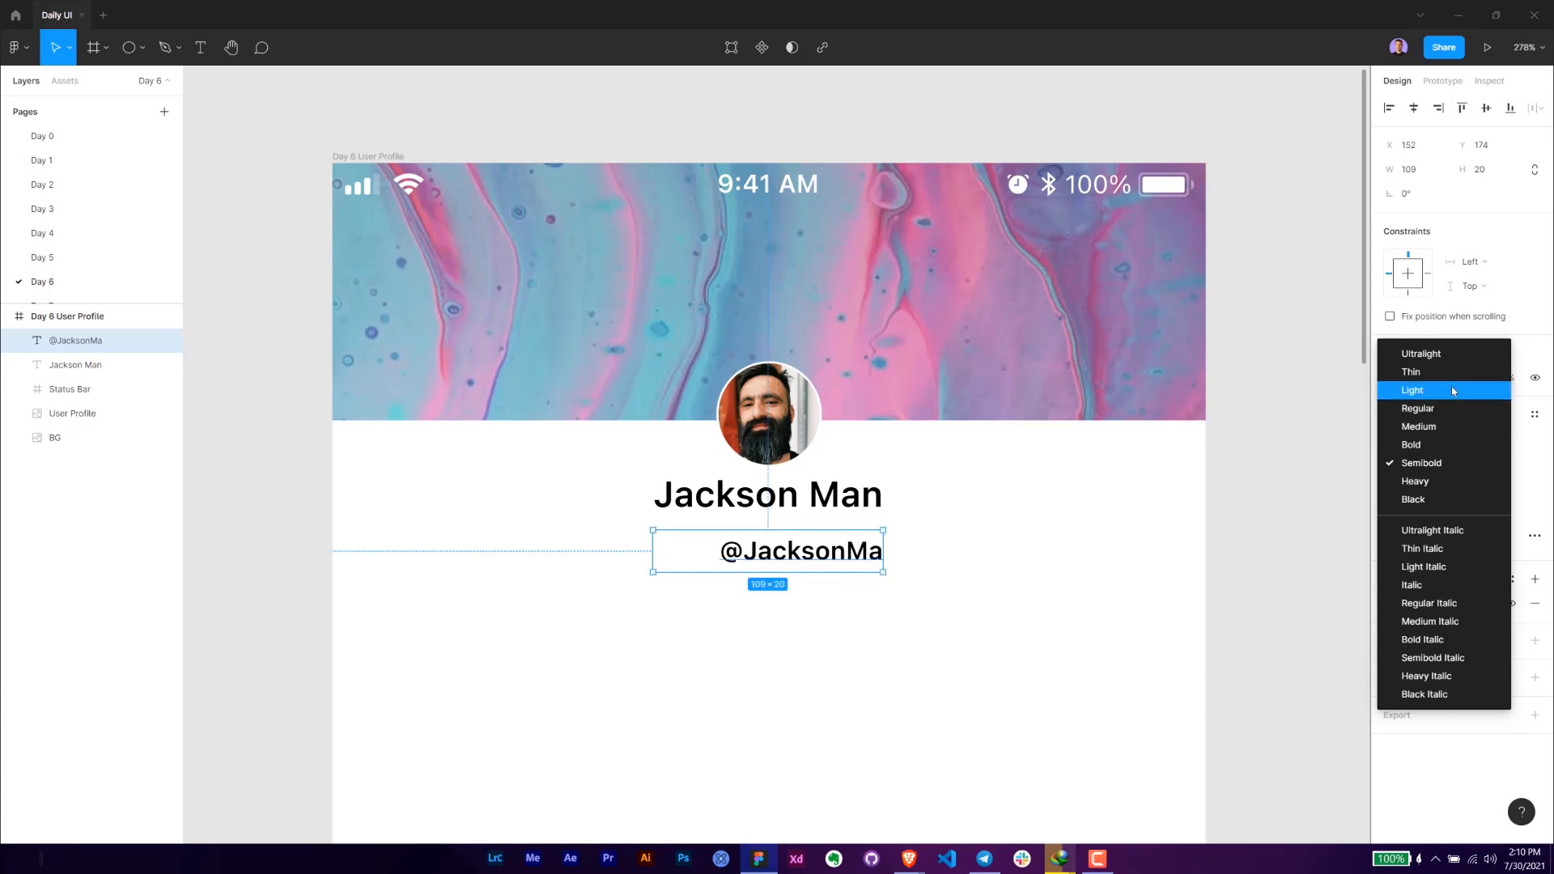
{"action": "left_click", "coordinate": [1453, 390]}
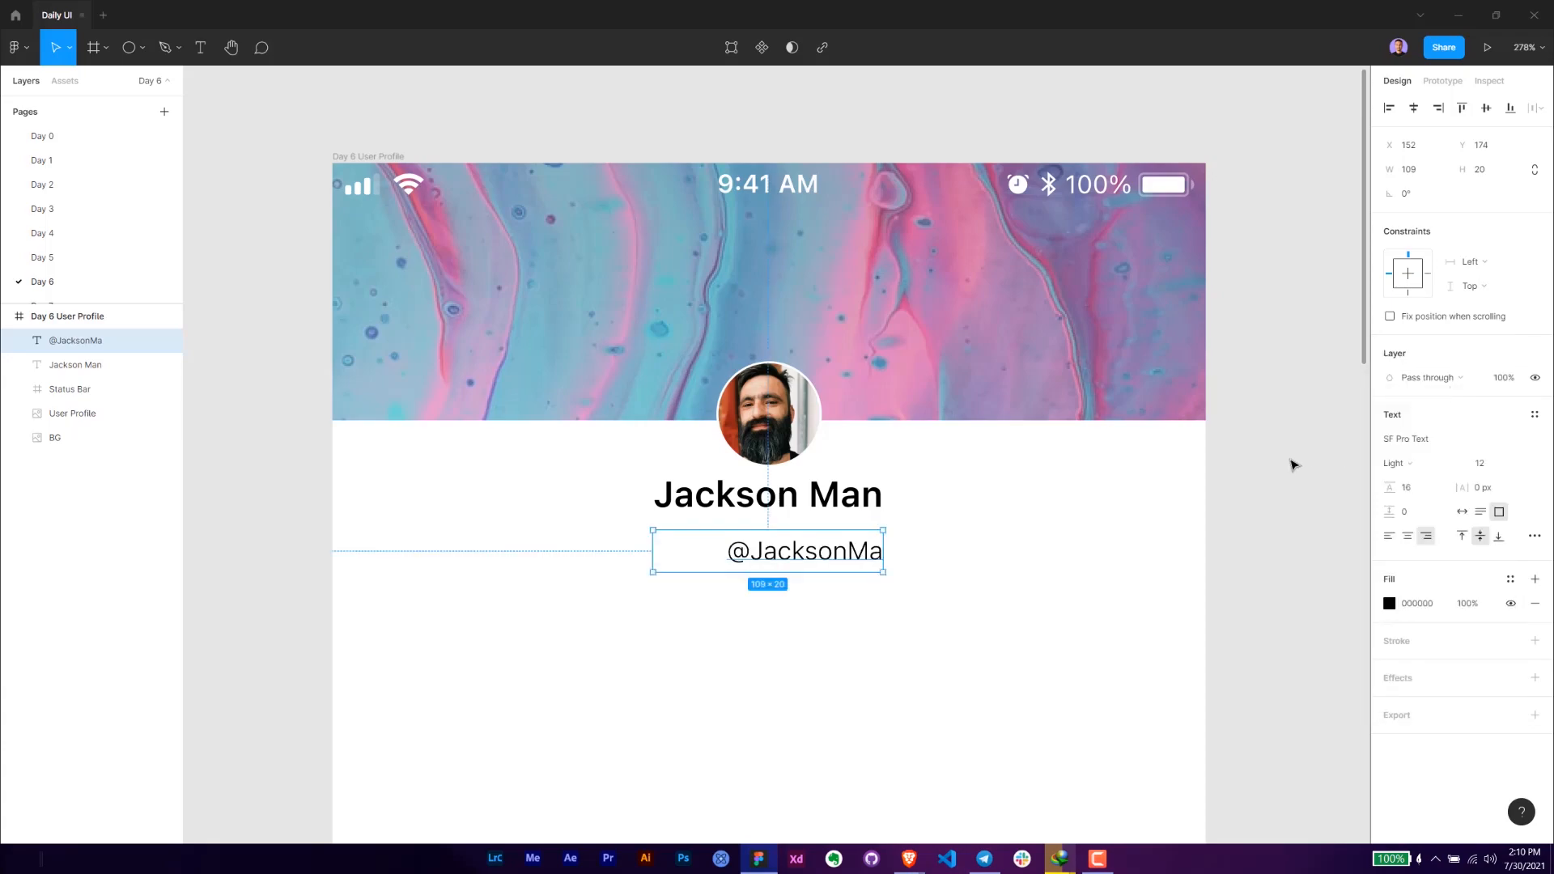
{"action": "left_click", "coordinate": [1409, 537]}
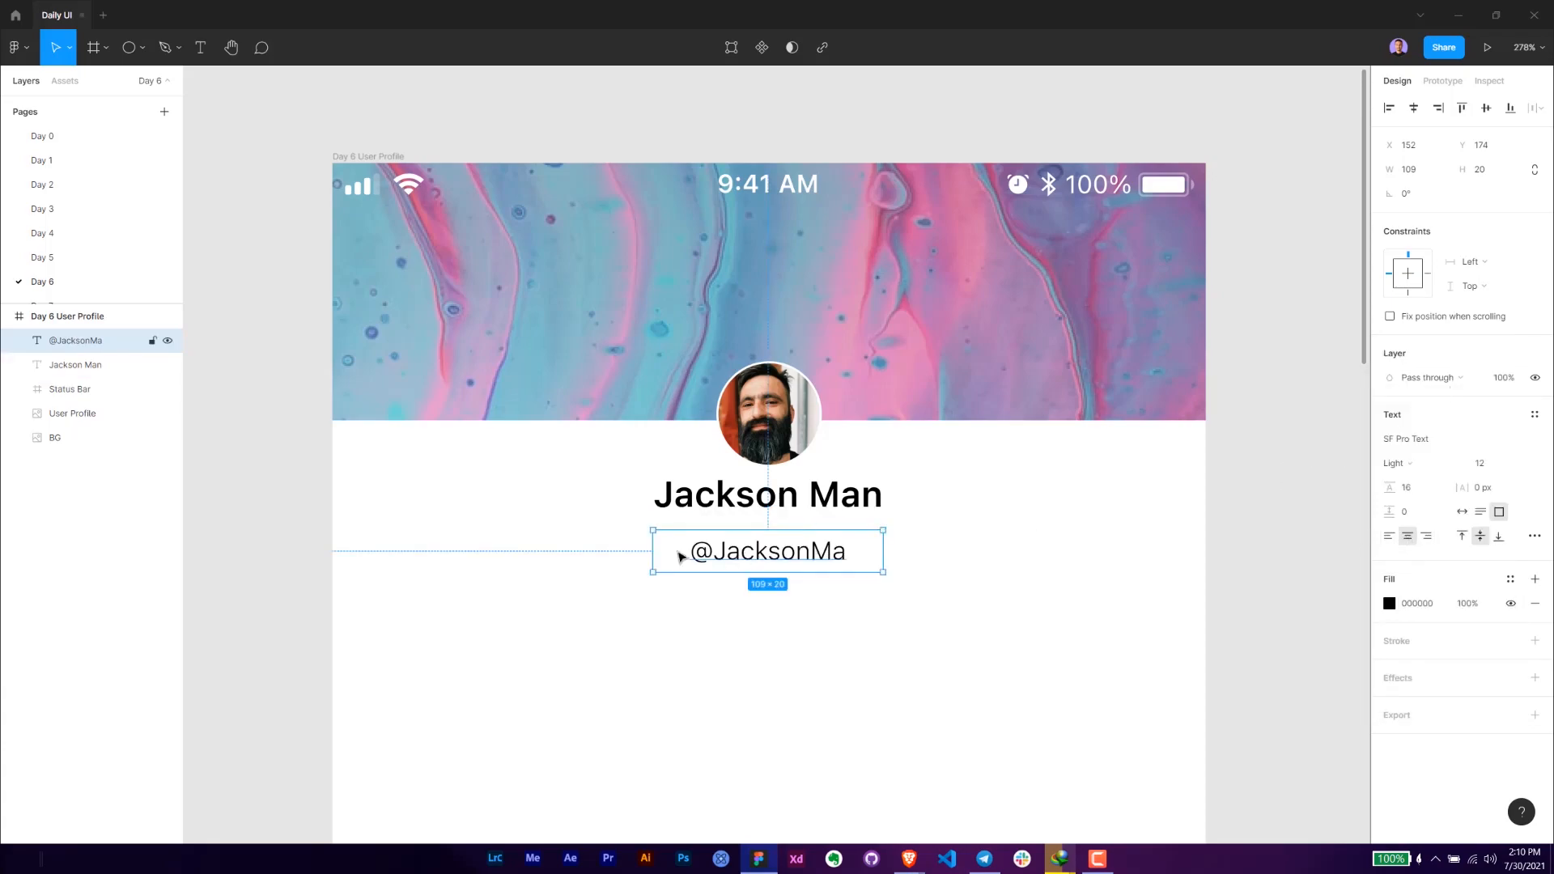
- Set the username text box to a height of 14 and a width of 72
{"action": "left_click", "coordinate": [1482, 173]}
{"action": "type", "text": "14"}
{"action": "key", "text": "Return"}
{"action": "left_click", "coordinate": [1422, 180]}
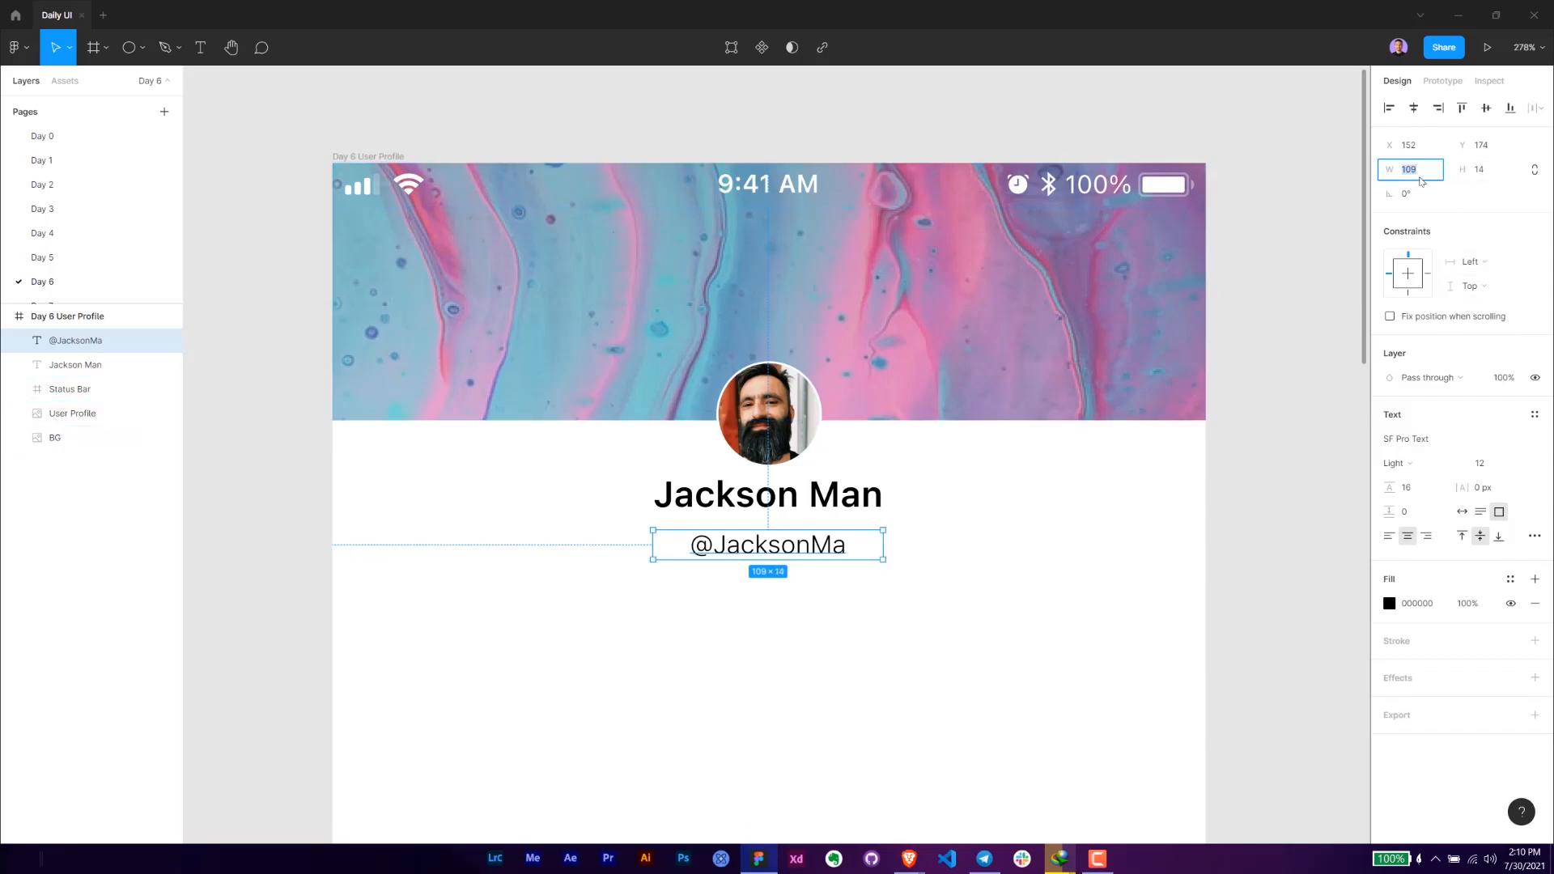
{"action": "type", "text": "72"}
{"action": "key", "text": "Return"}
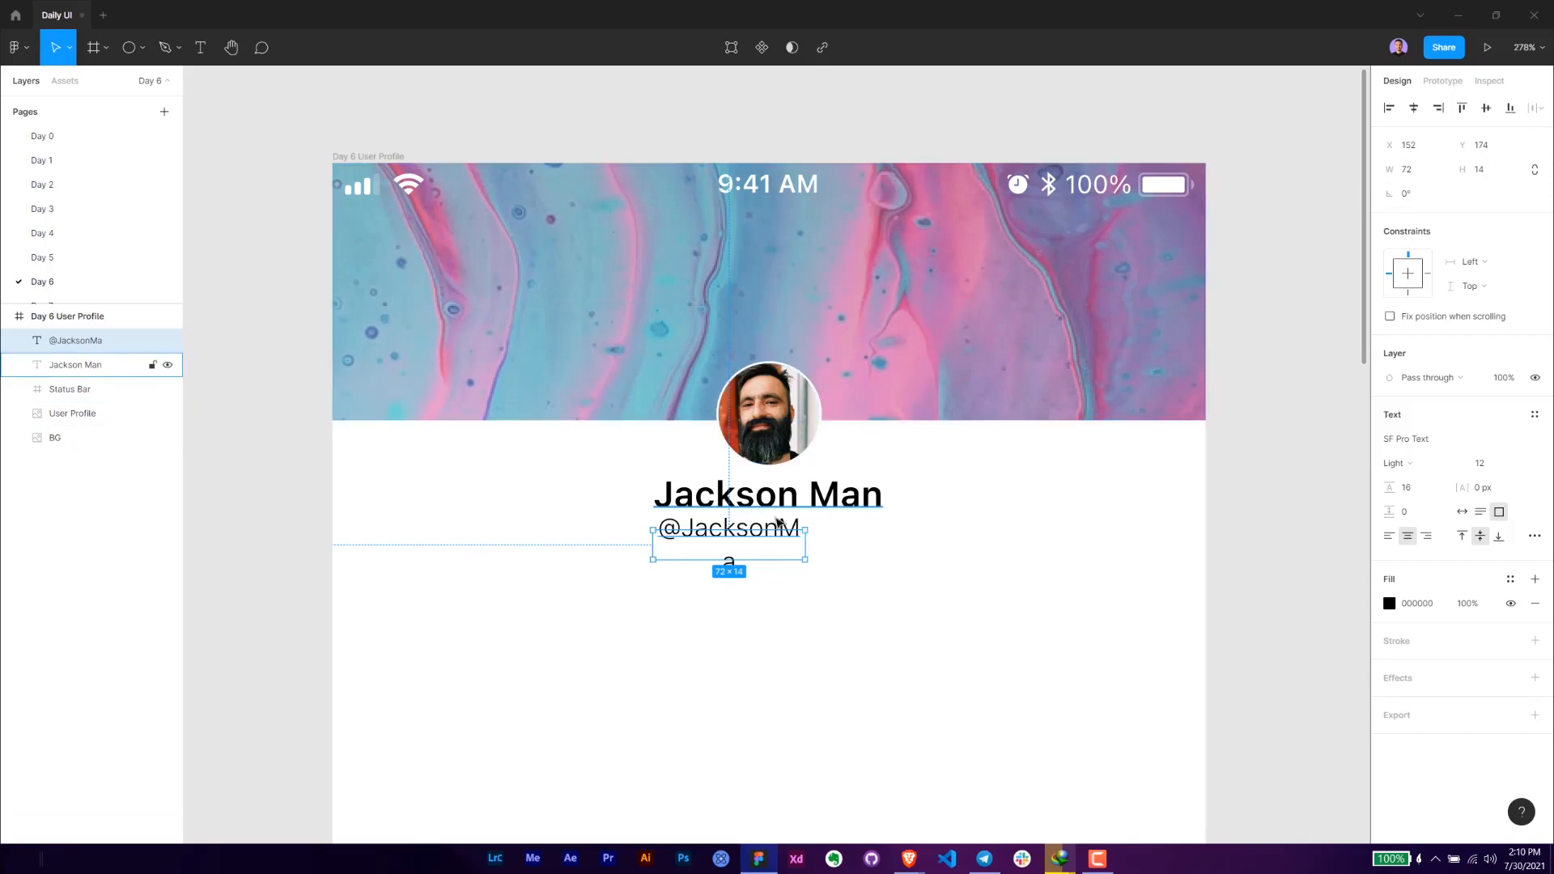
- Set the username text box's width to 80 and centre it below the name at X 166, Y 174
{"action": "scroll", "coordinate": [811, 530], "scroll_direction": "up", "scroll_amount": 5}
{"action": "left_click_drag", "start_coordinate": [810, 529], "coordinate": [839, 527]}
{"action": "left_click", "coordinate": [1431, 167]}
{"action": "type", "text": "80"}
{"action": "key", "text": "Return"}
{"action": "left_click_drag", "start_coordinate": [775, 536], "coordinate": [822, 531]}
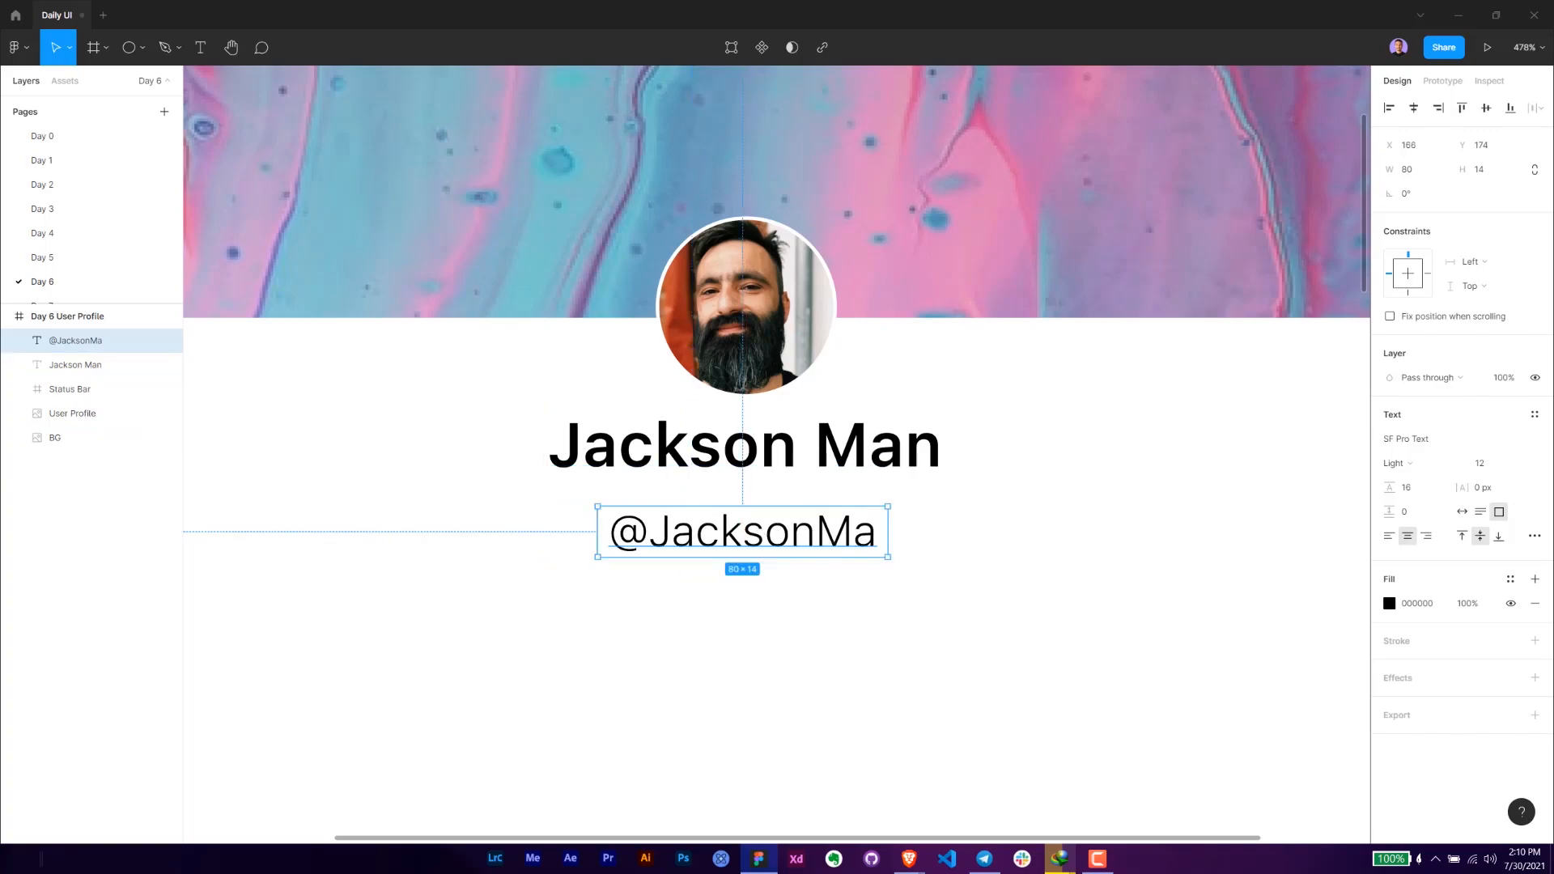
- Move the username text up to about 2 px below the name
{"action": "key", "text": "alt"}
{"action": "key", "text": "Up"}
{"action": "key", "text": "Up"}
{"action": "key", "text": "Up"}
{"action": "key", "text": "Up"}
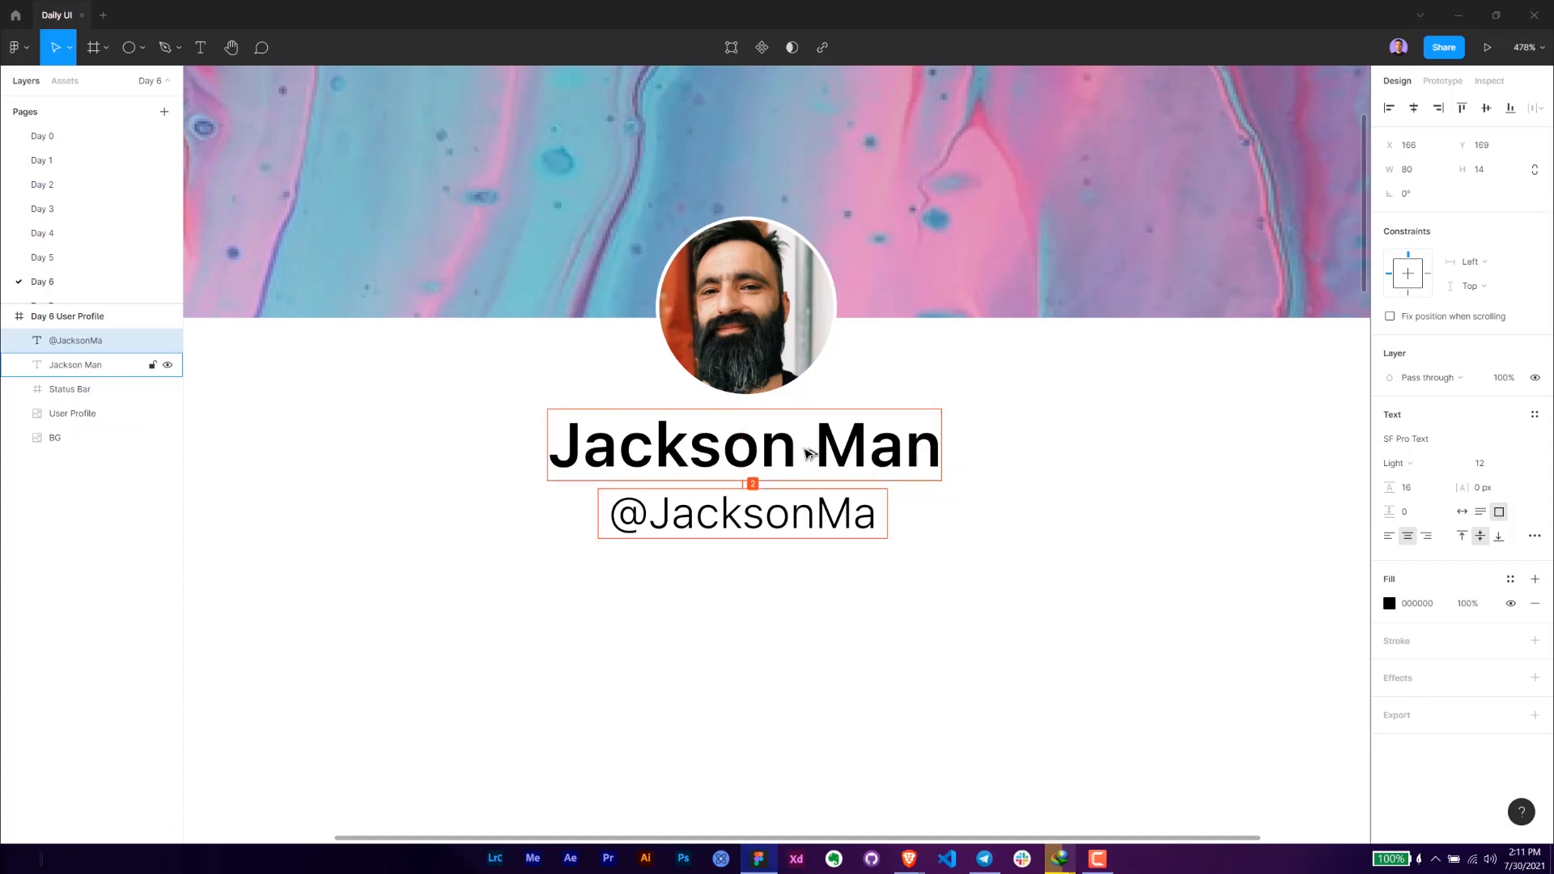
{"action": "key", "text": "Up"}
- Set the username text's fill opacity to 60%
{"action": "left_click", "coordinate": [1470, 605]}
{"action": "type", "text": "60"}
{"action": "key", "text": "Return"}
{"action": "left_click", "coordinate": [828, 592]}
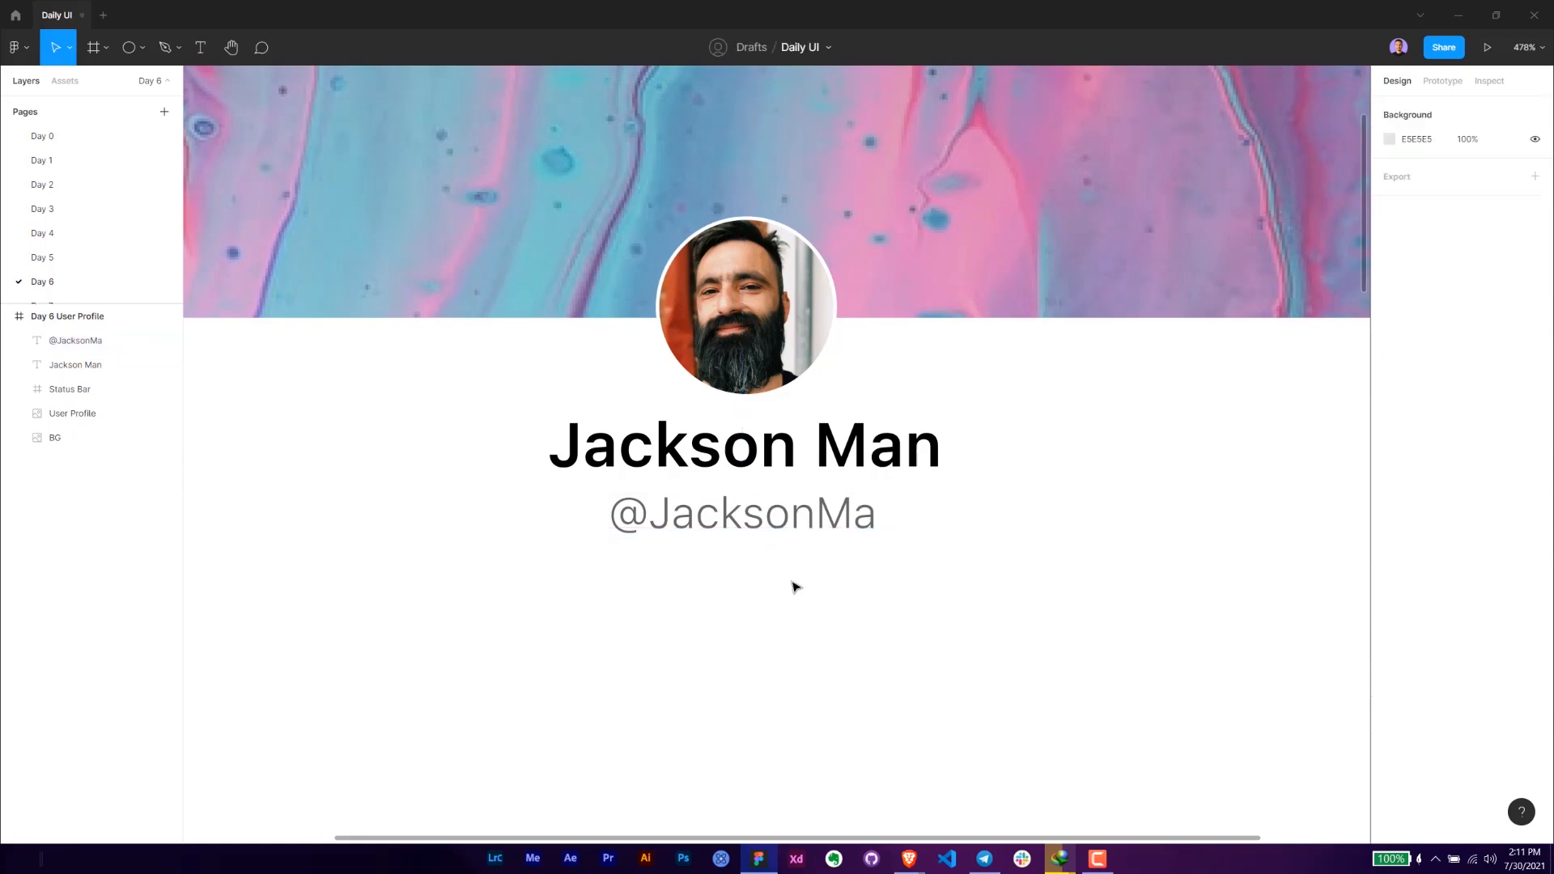
{"action": "scroll", "coordinate": [799, 595], "scroll_direction": "down", "scroll_amount": 3}
{"action": "left_click_drag", "start_coordinate": [824, 604], "coordinate": [817, 368]}
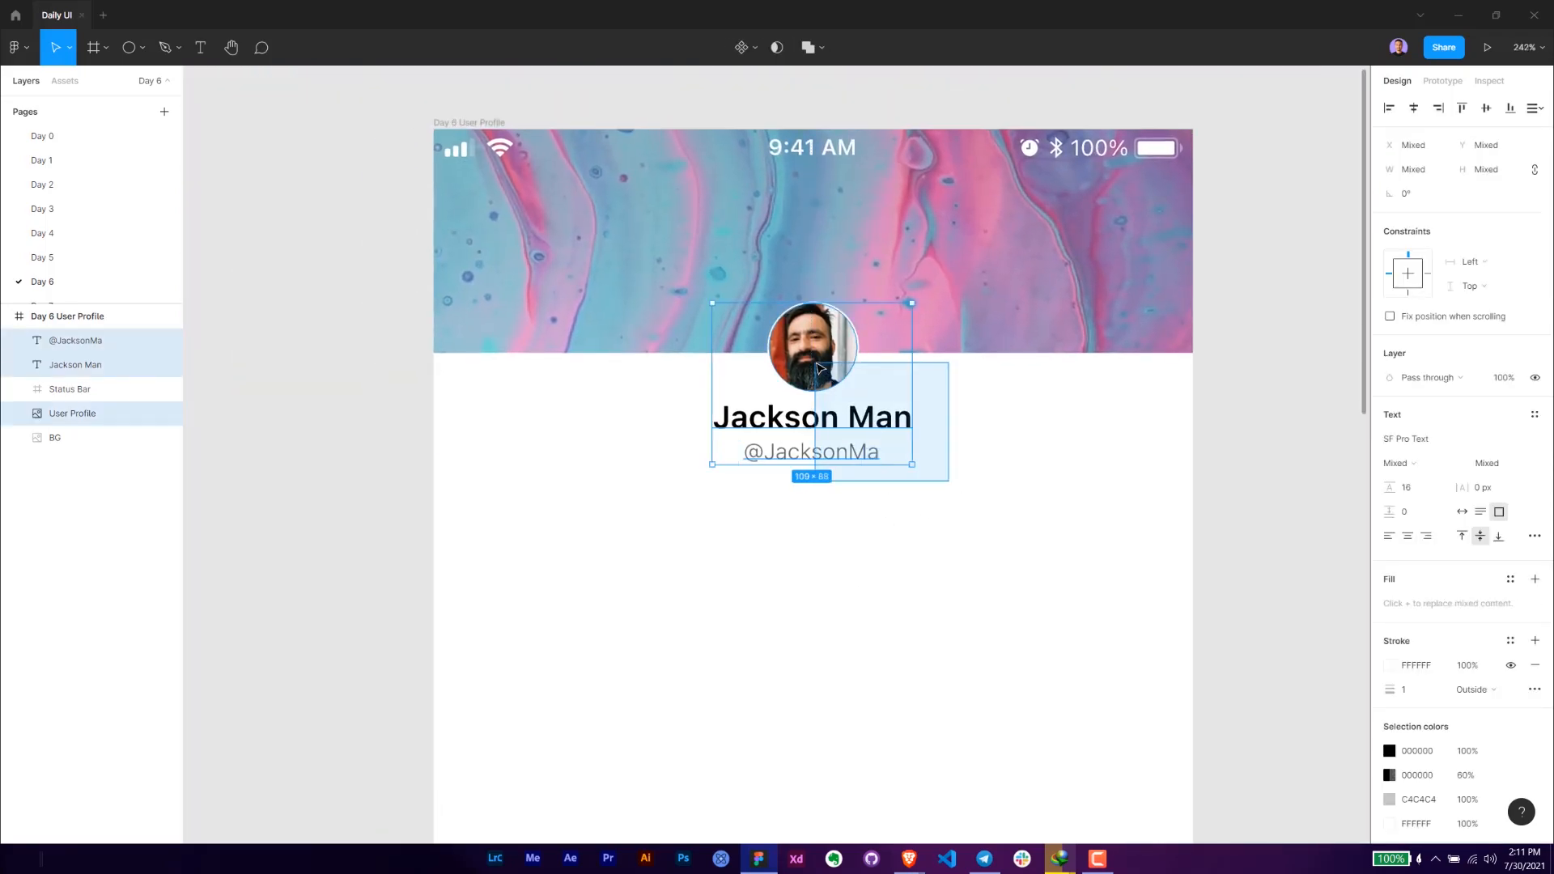
{"action": "left_click", "coordinate": [1068, 507]}
- Draw a rectangle about 418 × 191 from the frame's upper-left corner and place it beneath all other layers in the frame
{"action": "key", "text": "r"}
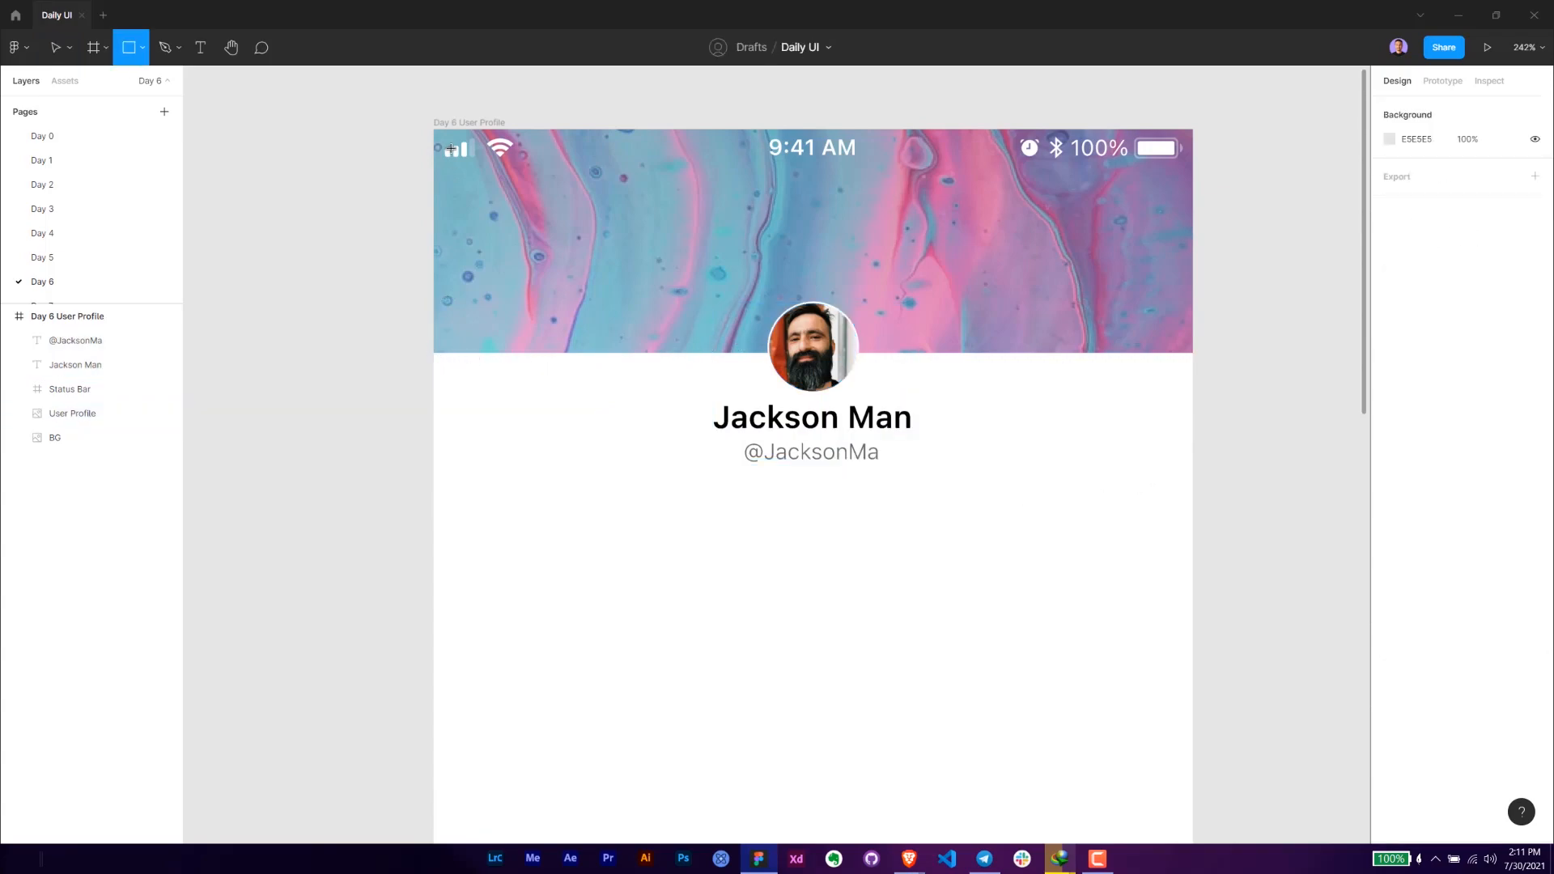
{"action": "left_click_drag", "start_coordinate": [433, 128], "coordinate": [1201, 480]}
{"action": "left_click_drag", "start_coordinate": [96, 411], "coordinate": [76, 494]}
{"action": "left_click", "coordinate": [23, 414]}
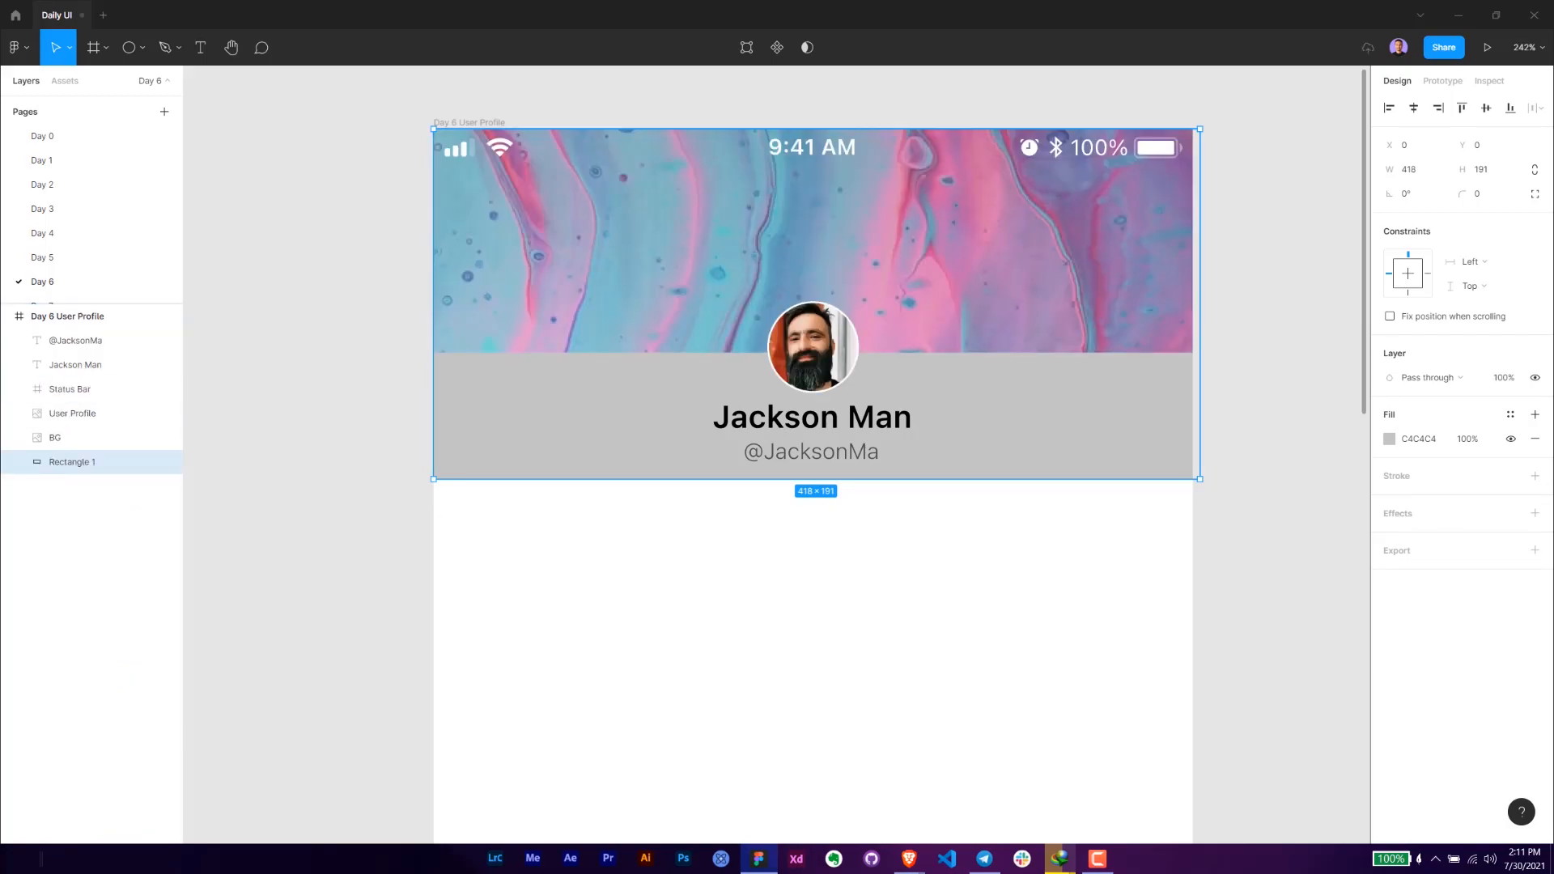
- Resize the background rectangle to the frame's width of 414 and a height of 225
{"action": "left_click_drag", "start_coordinate": [789, 479], "coordinate": [801, 551]}
{"action": "left_click_drag", "start_coordinate": [1200, 386], "coordinate": [1193, 386]}
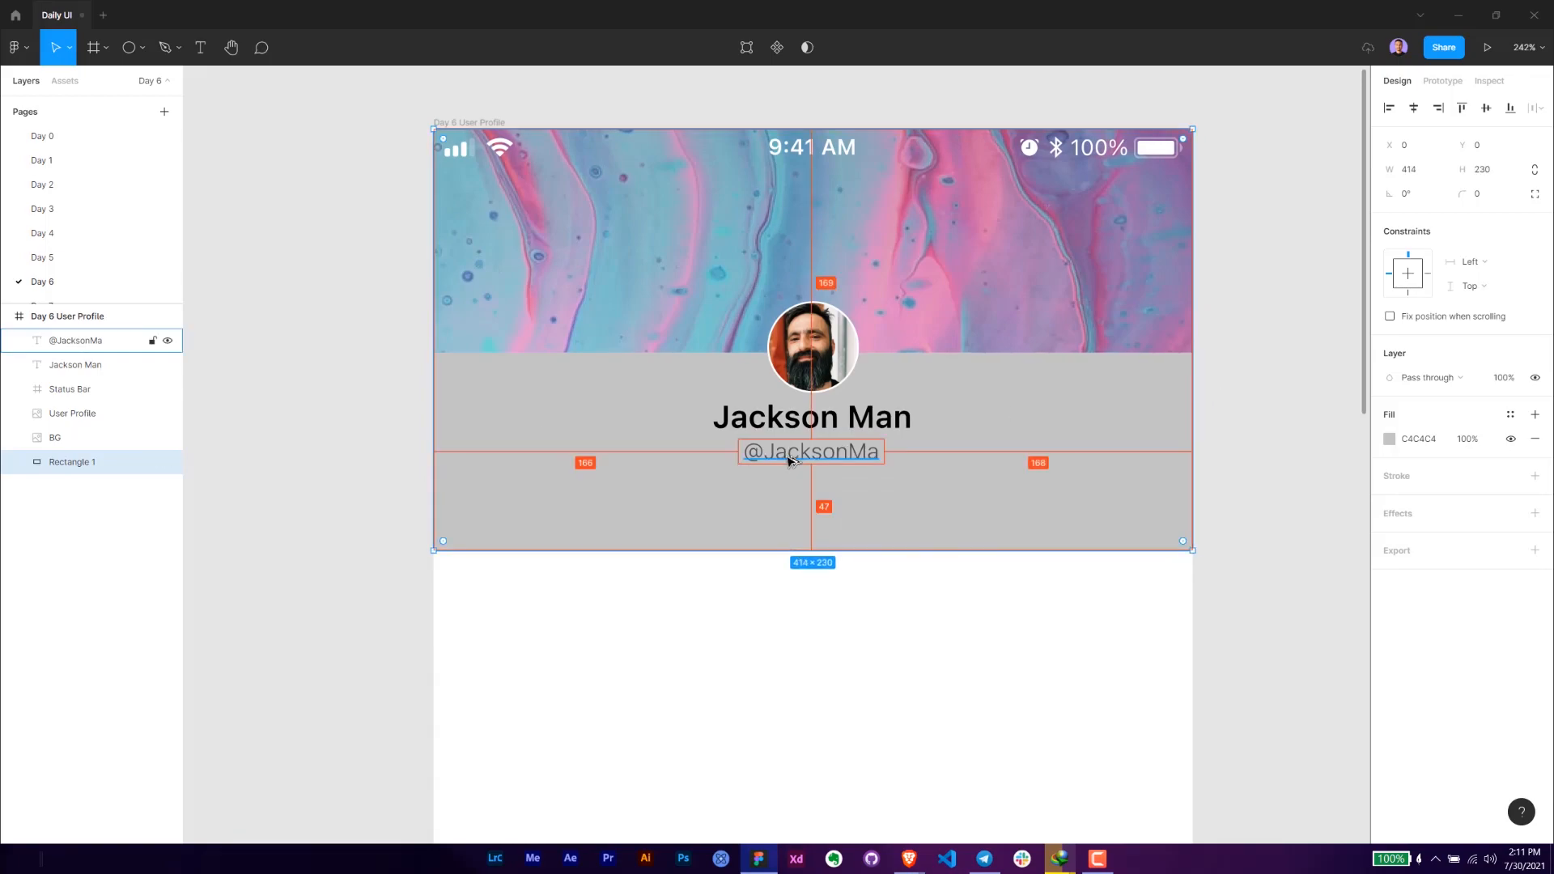
{"action": "scroll", "coordinate": [829, 552], "scroll_direction": "up", "scroll_amount": 10}
{"action": "left_click_drag", "start_coordinate": [832, 541], "coordinate": [832, 493]}
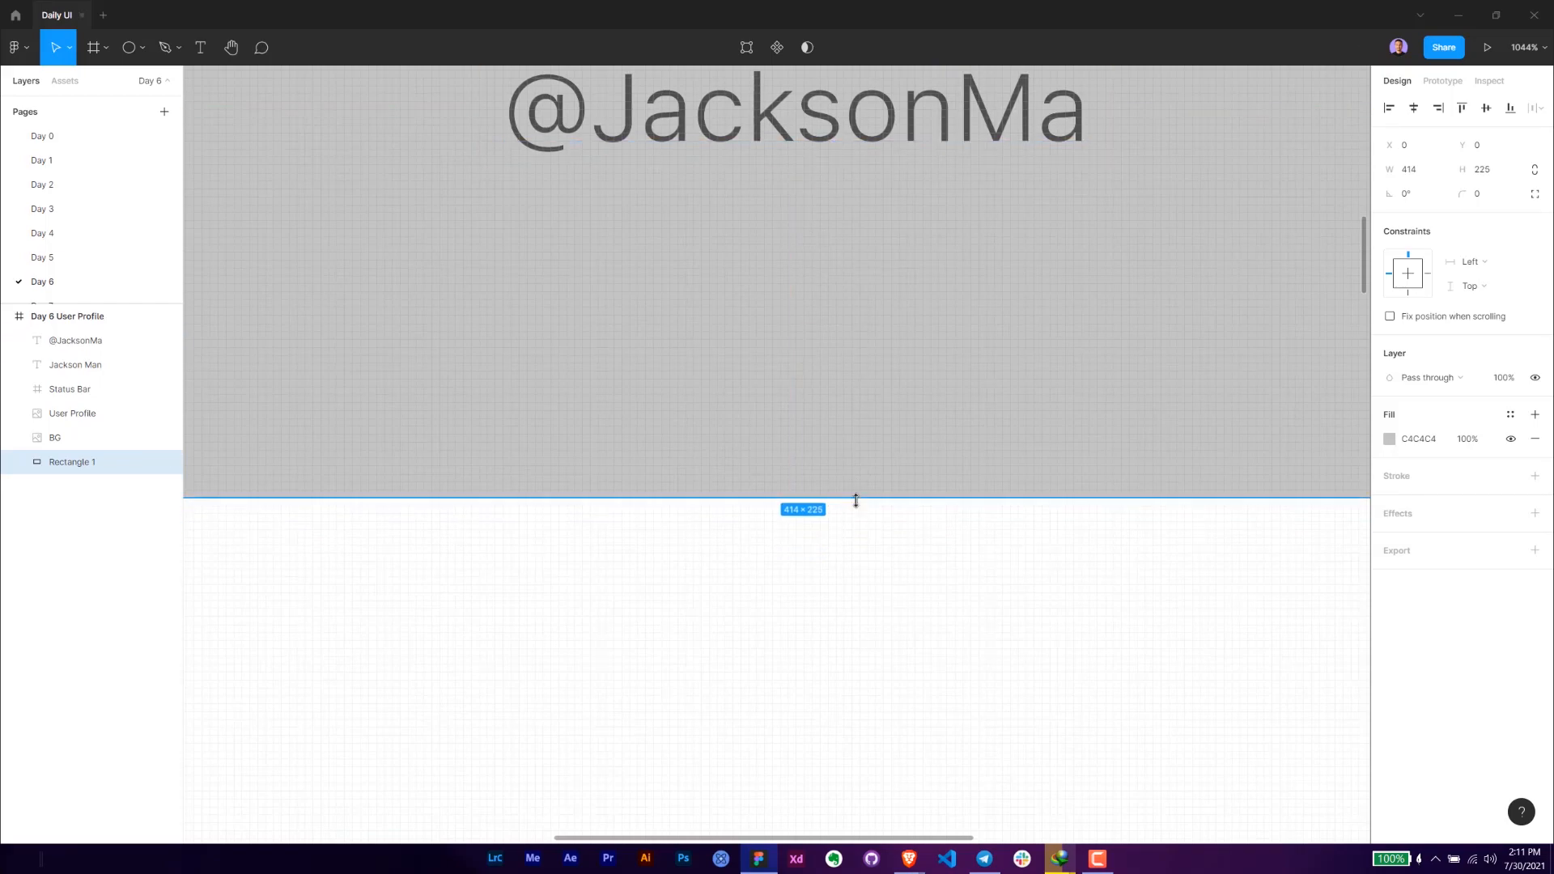
{"action": "scroll", "coordinate": [864, 534], "scroll_direction": "down", "scroll_amount": 3}
{"action": "scroll", "coordinate": [850, 515], "scroll_direction": "up", "scroll_amount": 3}
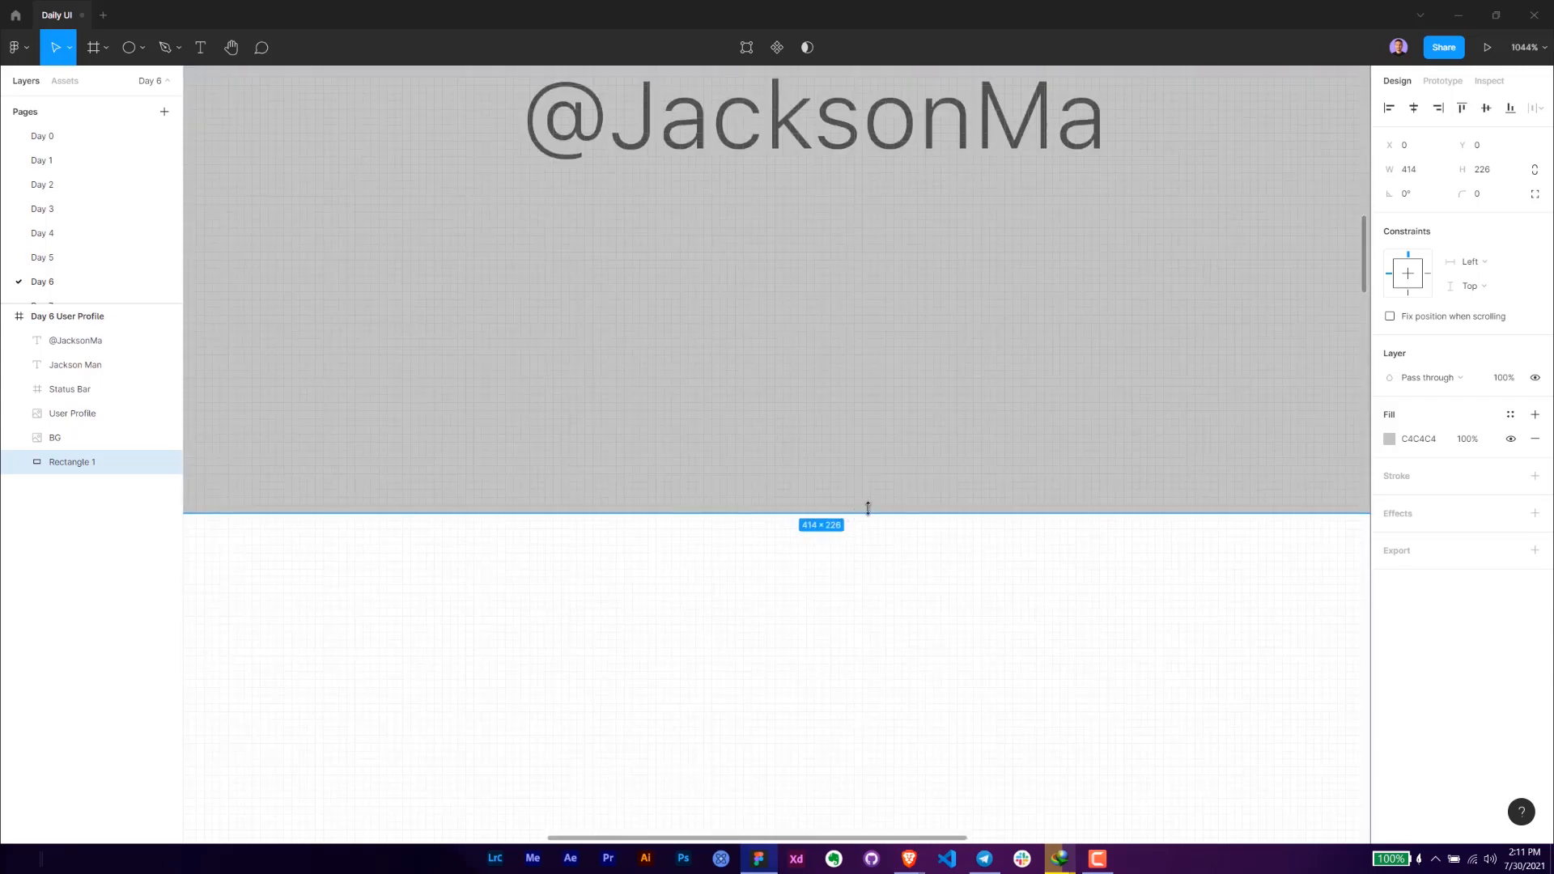
{"action": "left_click_drag", "start_coordinate": [866, 510], "coordinate": [863, 501]}
{"action": "scroll", "coordinate": [1162, 545], "scroll_direction": "down", "scroll_amount": 5}
- Change the background rectangle's fill colour to white, FFFFFF
{"action": "left_click", "coordinate": [1432, 444]}
{"action": "type", "text": "f"}
{"action": "key", "text": "Return"}
{"action": "left_click_drag", "start_coordinate": [1068, 598], "coordinate": [773, 584]}
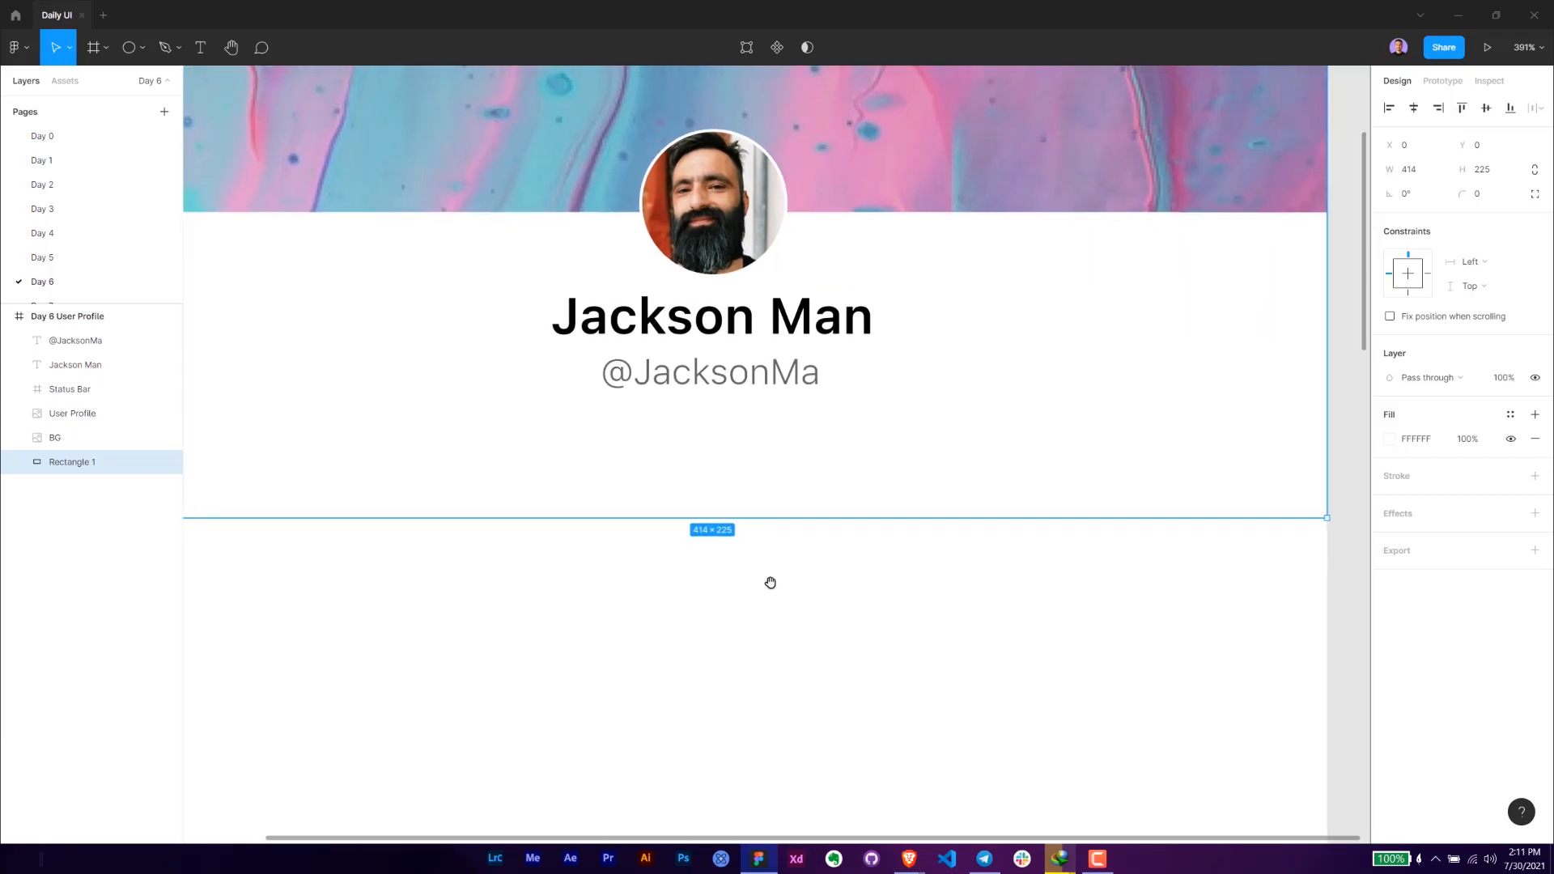
{"action": "double_click", "coordinate": [89, 468]}
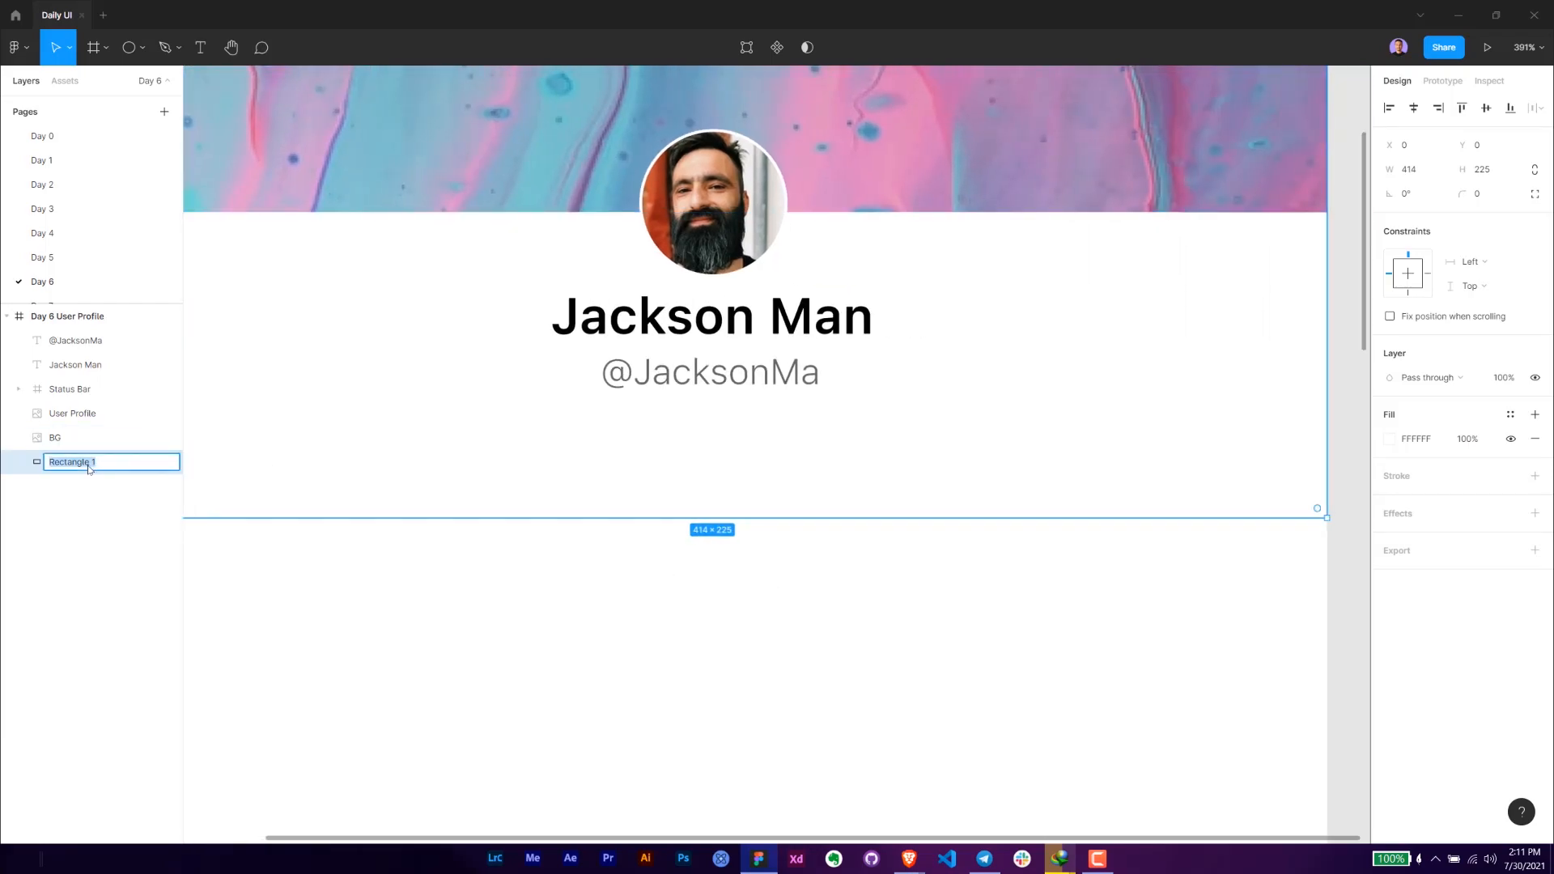
{"action": "left_click", "coordinate": [72, 438]}
{"action": "scroll", "coordinate": [701, 444], "scroll_direction": "down", "scroll_amount": 3}
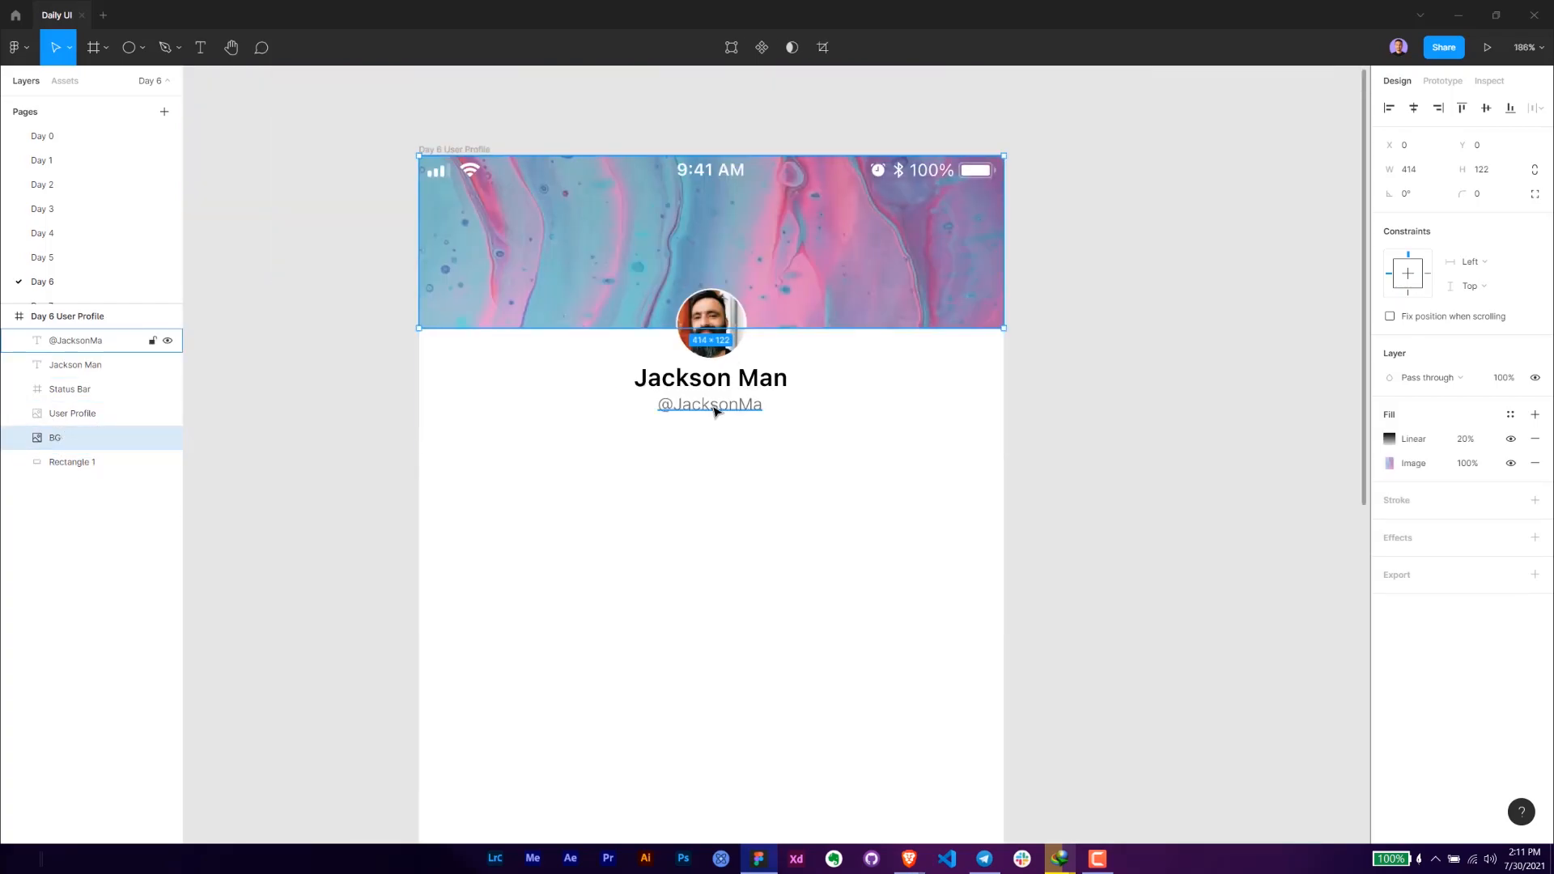
{"action": "left_click", "coordinate": [715, 410]}
{"action": "left_click", "coordinate": [720, 382], "text": "shift"}
{"action": "left_click", "coordinate": [713, 334], "text": "shift"}
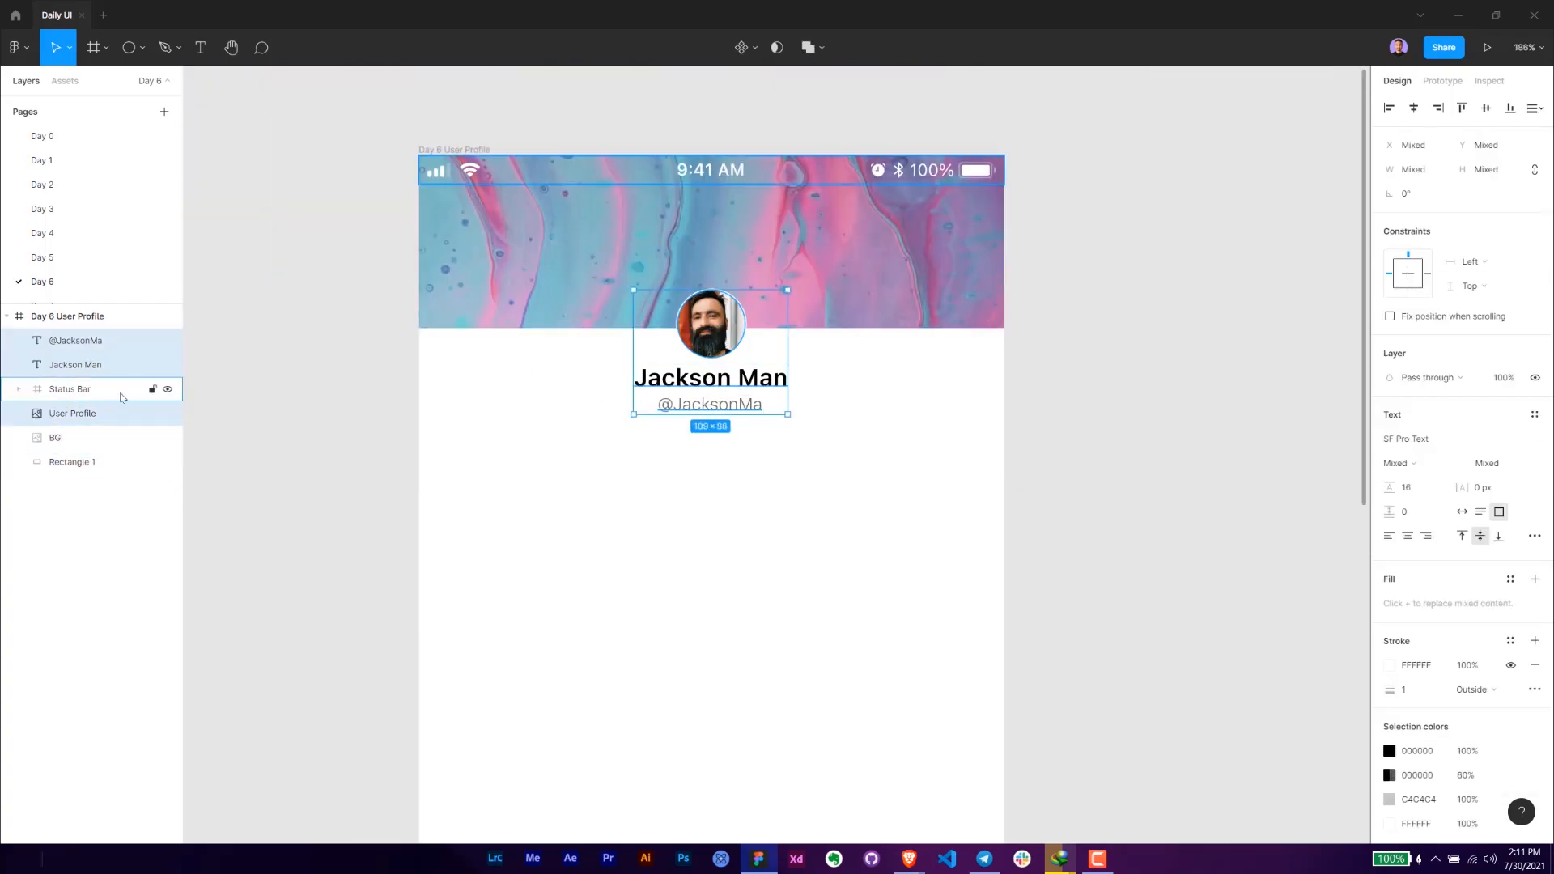
{"action": "left_click", "coordinate": [73, 437]}
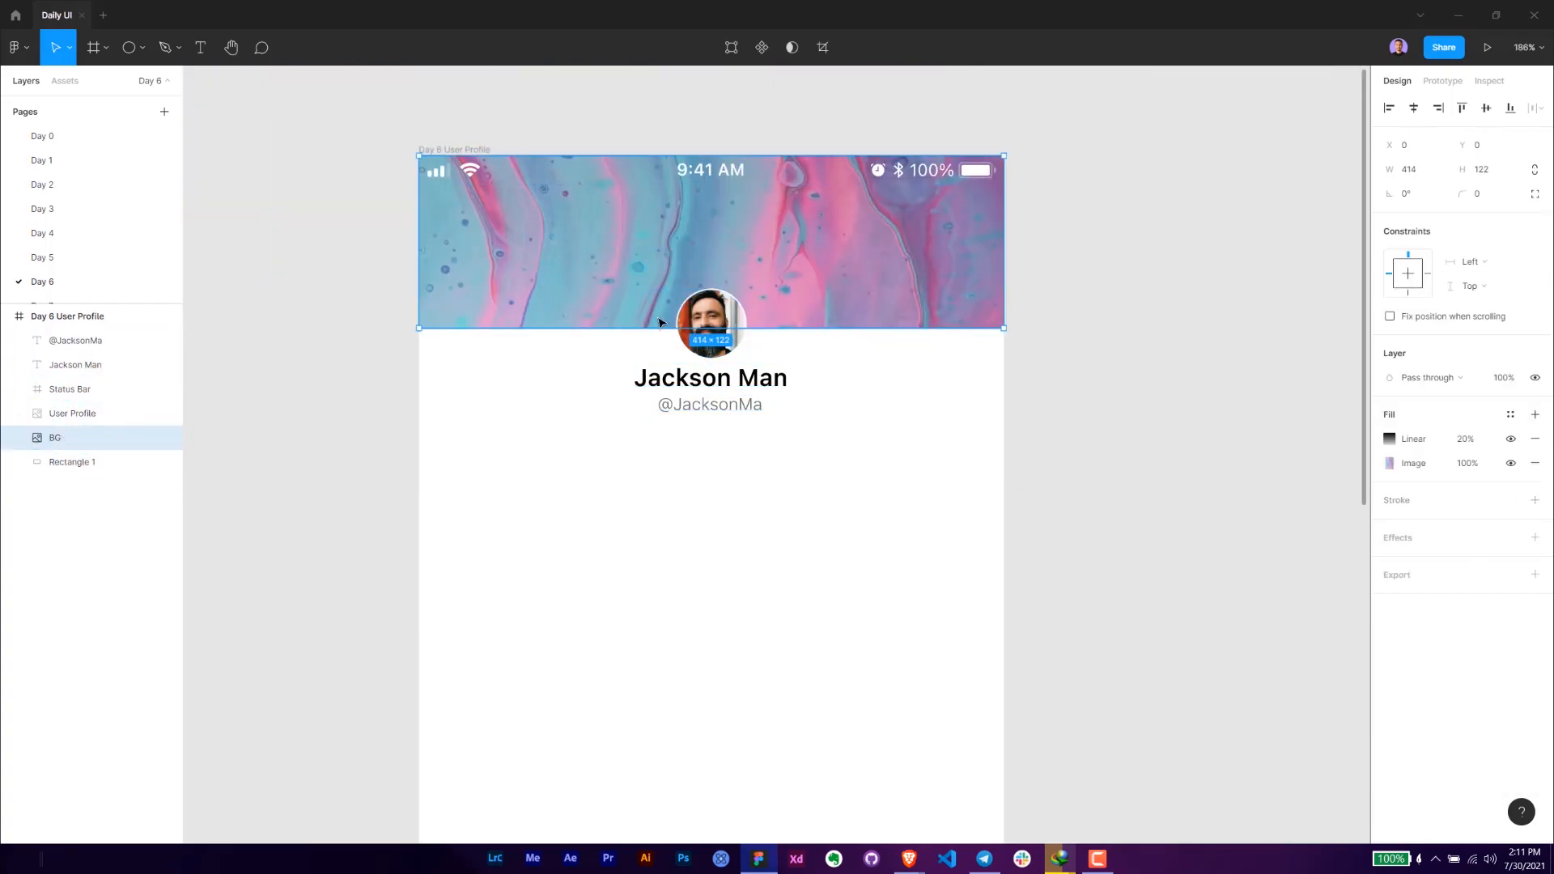
- Group the header image, profile photo, name and username, and name the group User
{"action": "left_click", "coordinate": [719, 356], "text": "shift"}
{"action": "left_click", "coordinate": [712, 378], "text": "shift"}
{"action": "left_click", "coordinate": [710, 404], "text": "shift"}
{"action": "key", "text": "ctrl+g"}
{"action": "double_click", "coordinate": [72, 342]}
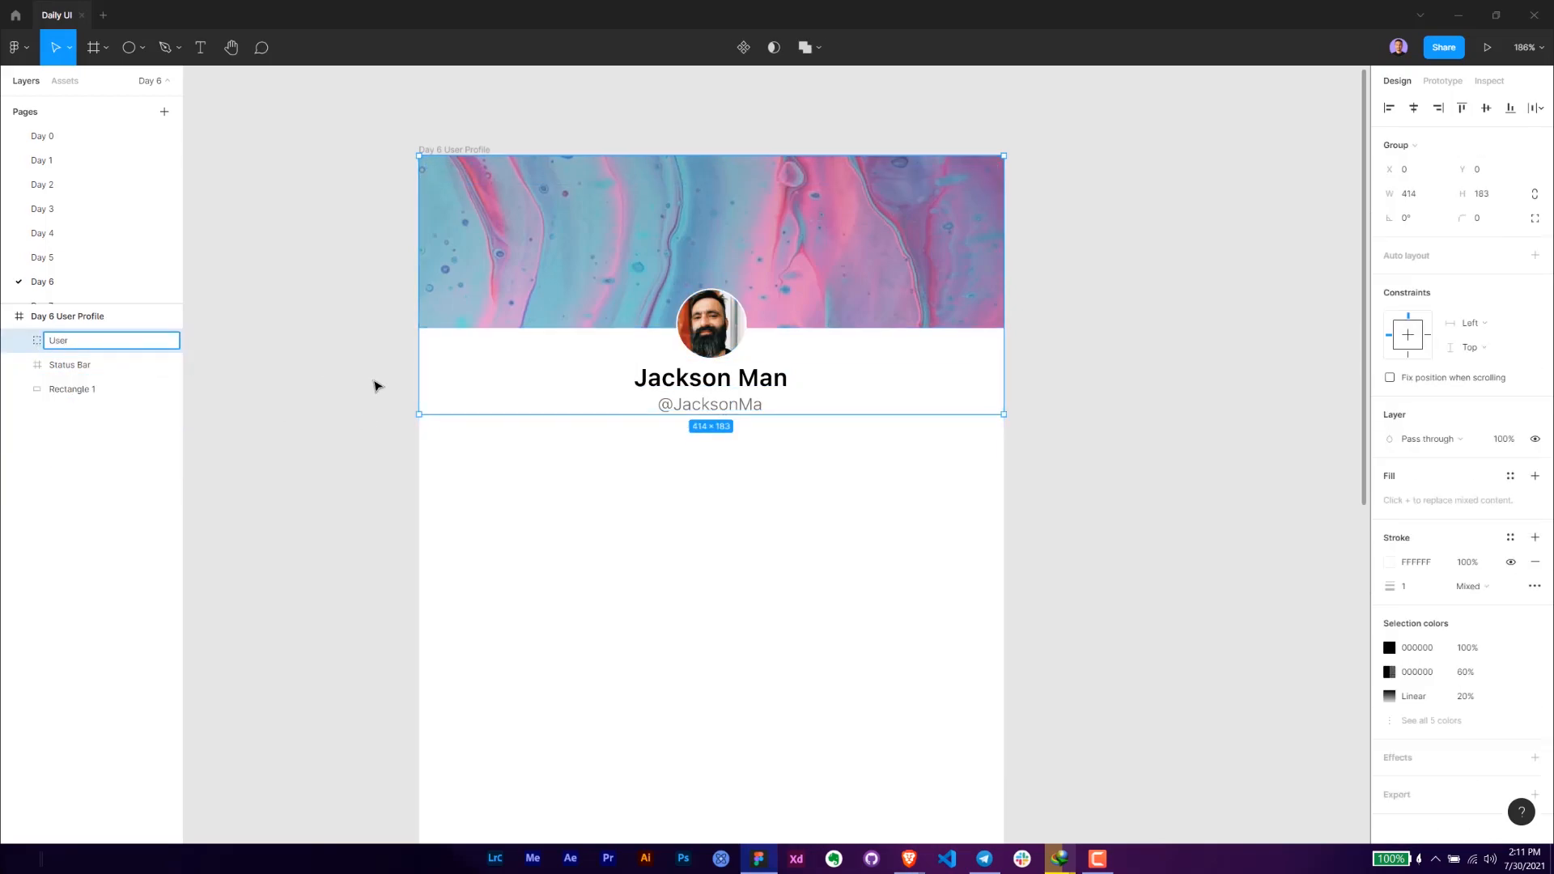
{"action": "key", "text": "Return"}
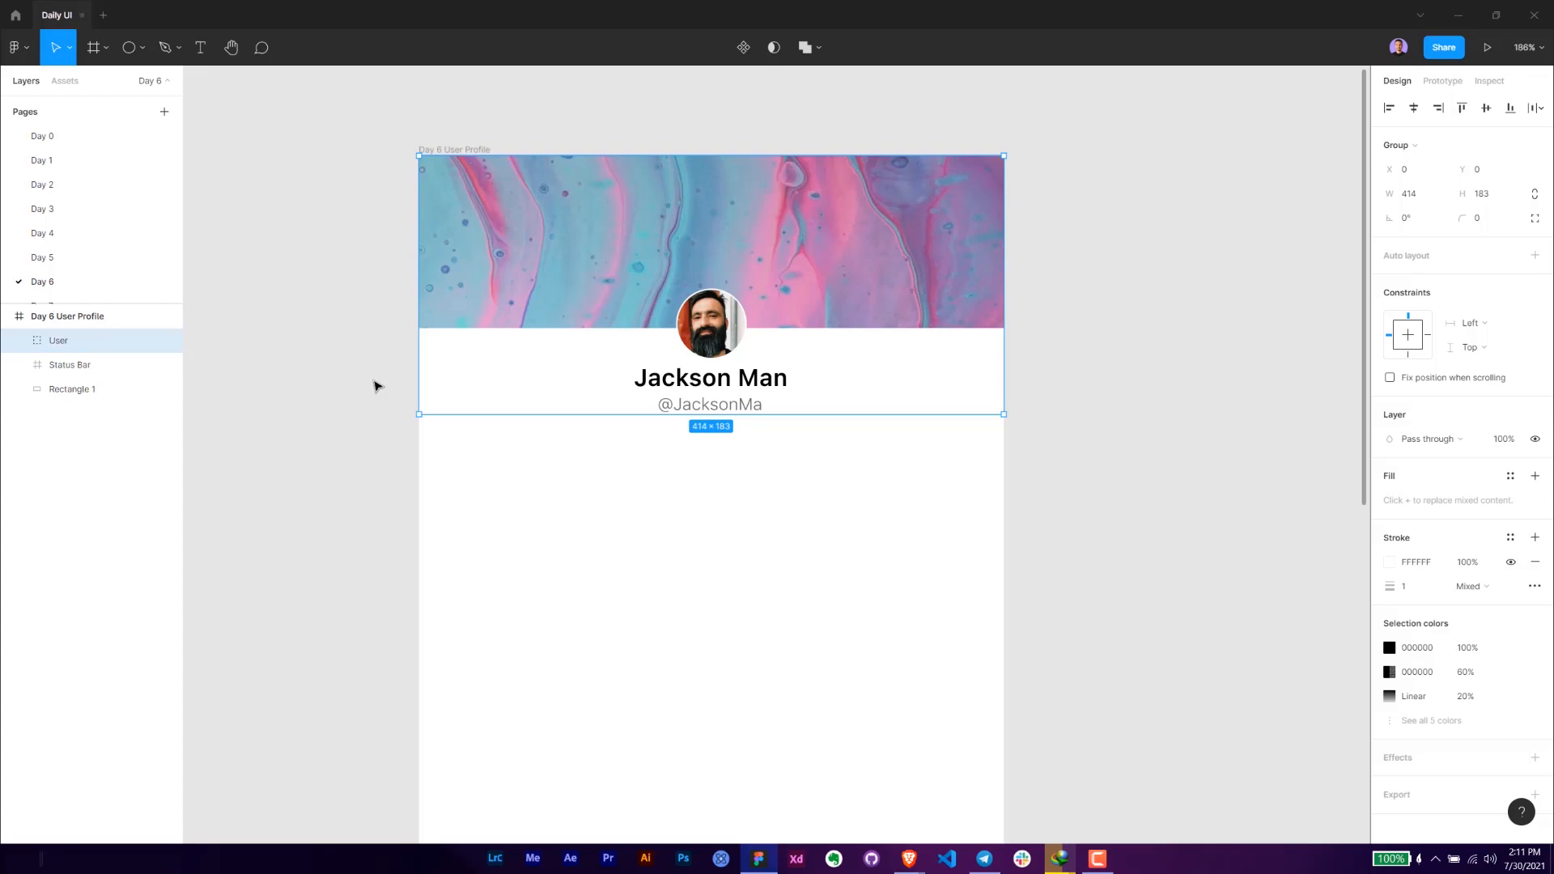
- Rename the white background rectangle's layer to BG
{"action": "left_click", "coordinate": [73, 389]}
{"action": "double_click", "coordinate": [73, 390]}
{"action": "type", "text": "BG"}
{"action": "key", "text": "Return"}
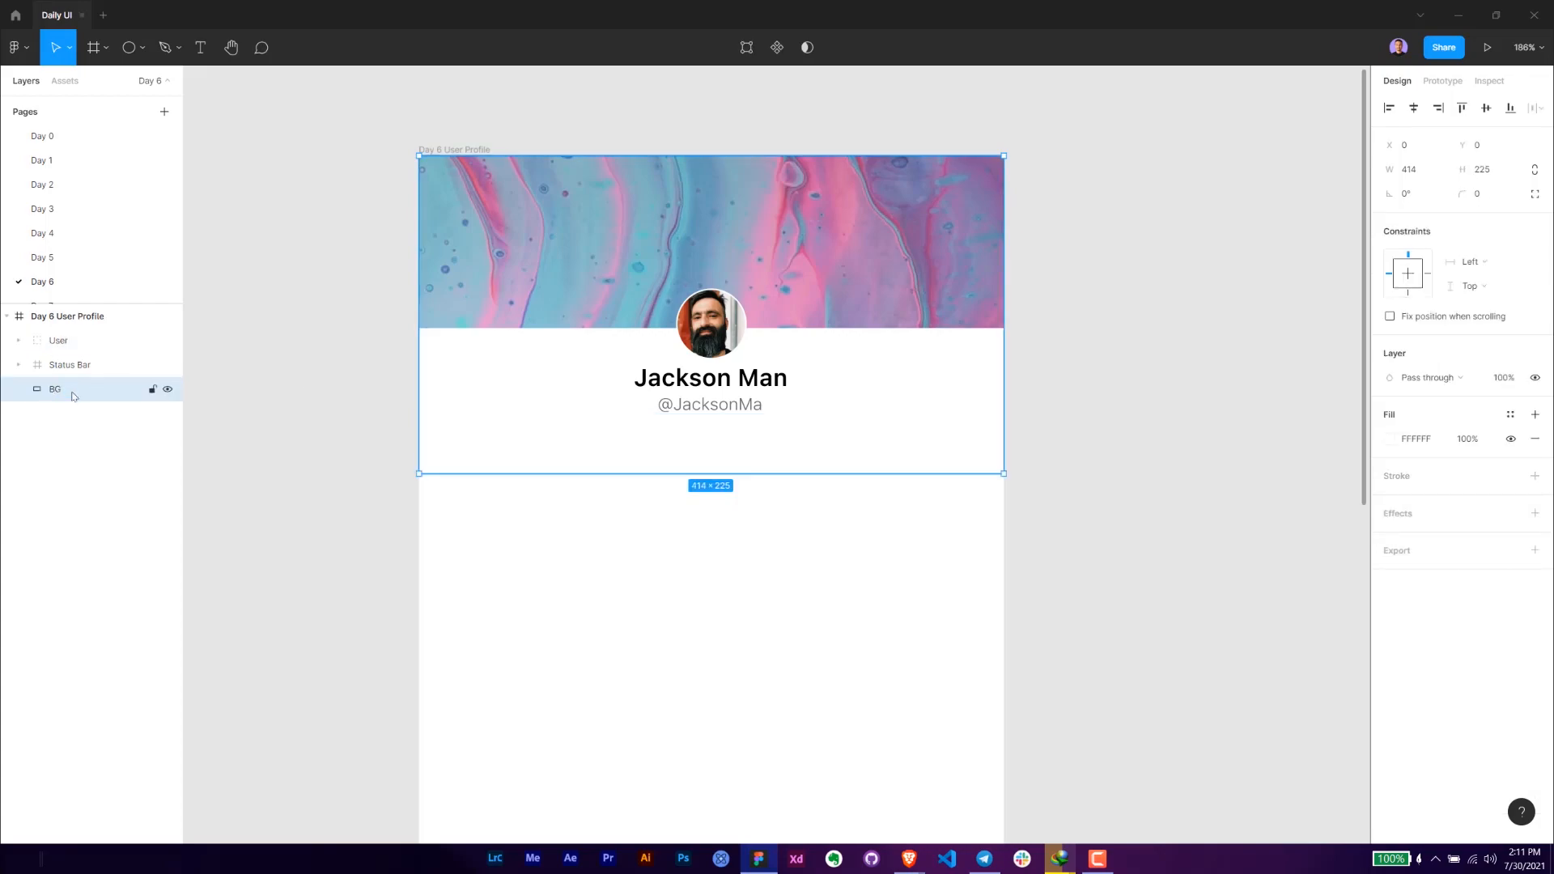
{"action": "left_click", "coordinate": [745, 538]}
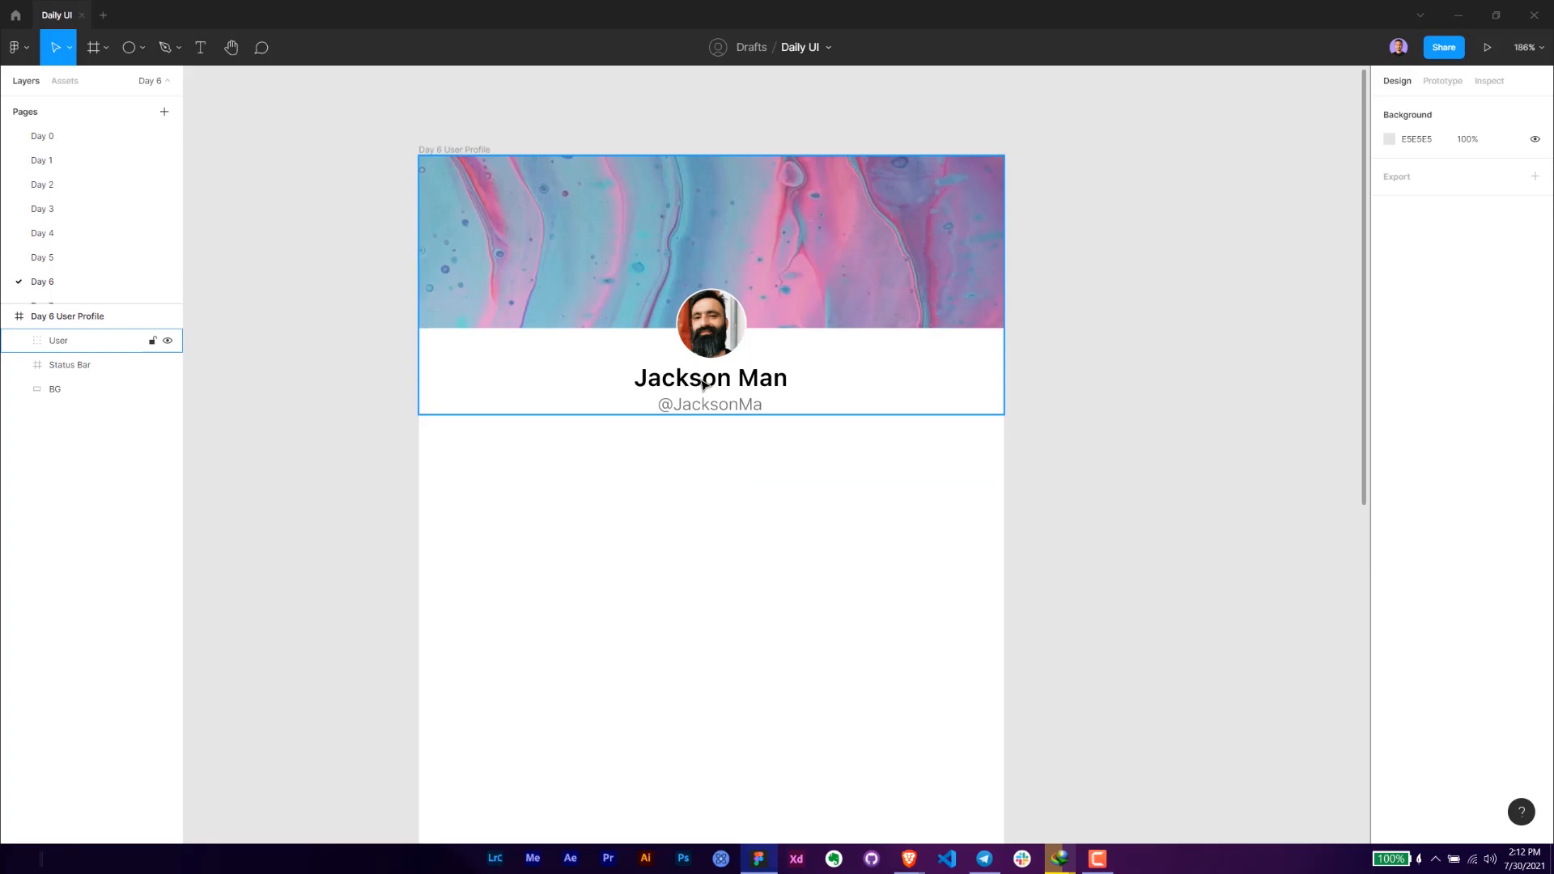
{"action": "scroll", "coordinate": [454, 437], "scroll_direction": "up", "scroll_amount": 5}
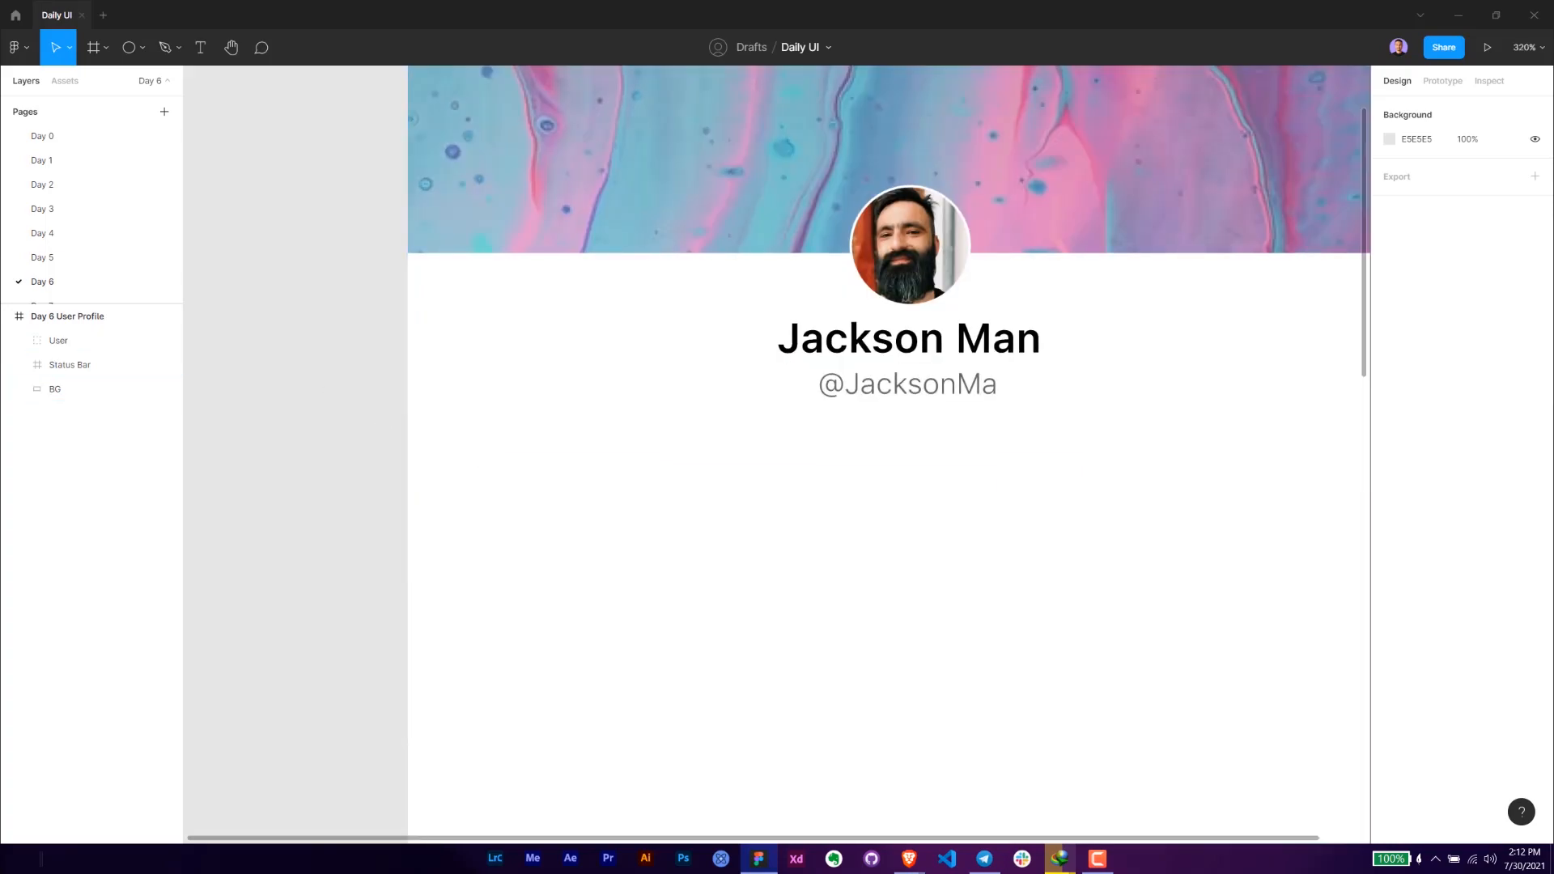
{"action": "key", "text": "alt+Tab"}
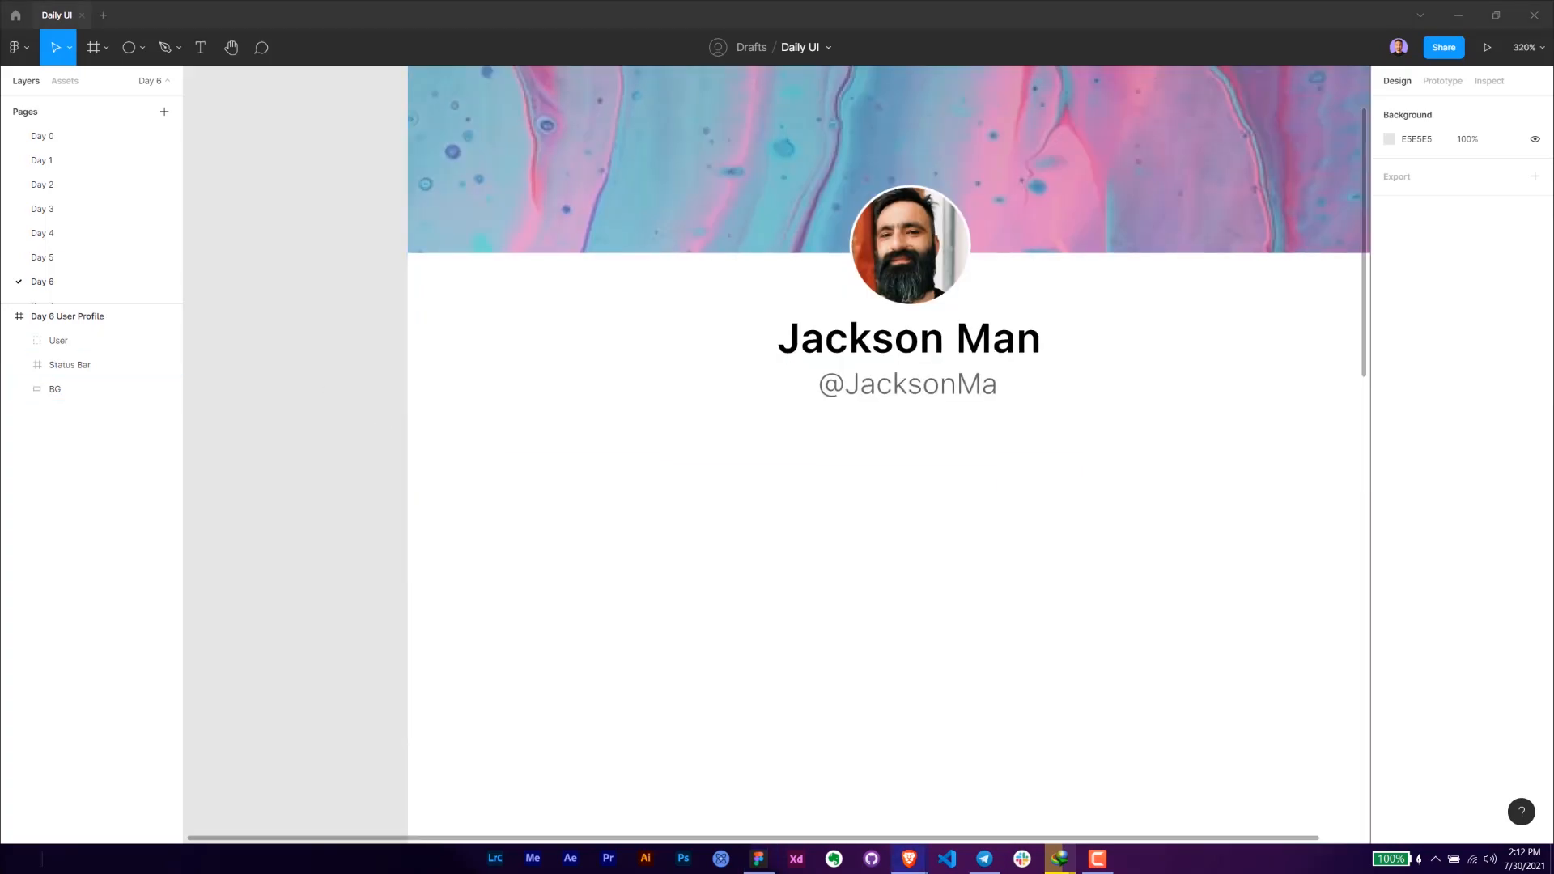
{"action": "left_click", "coordinate": [491, 482]}
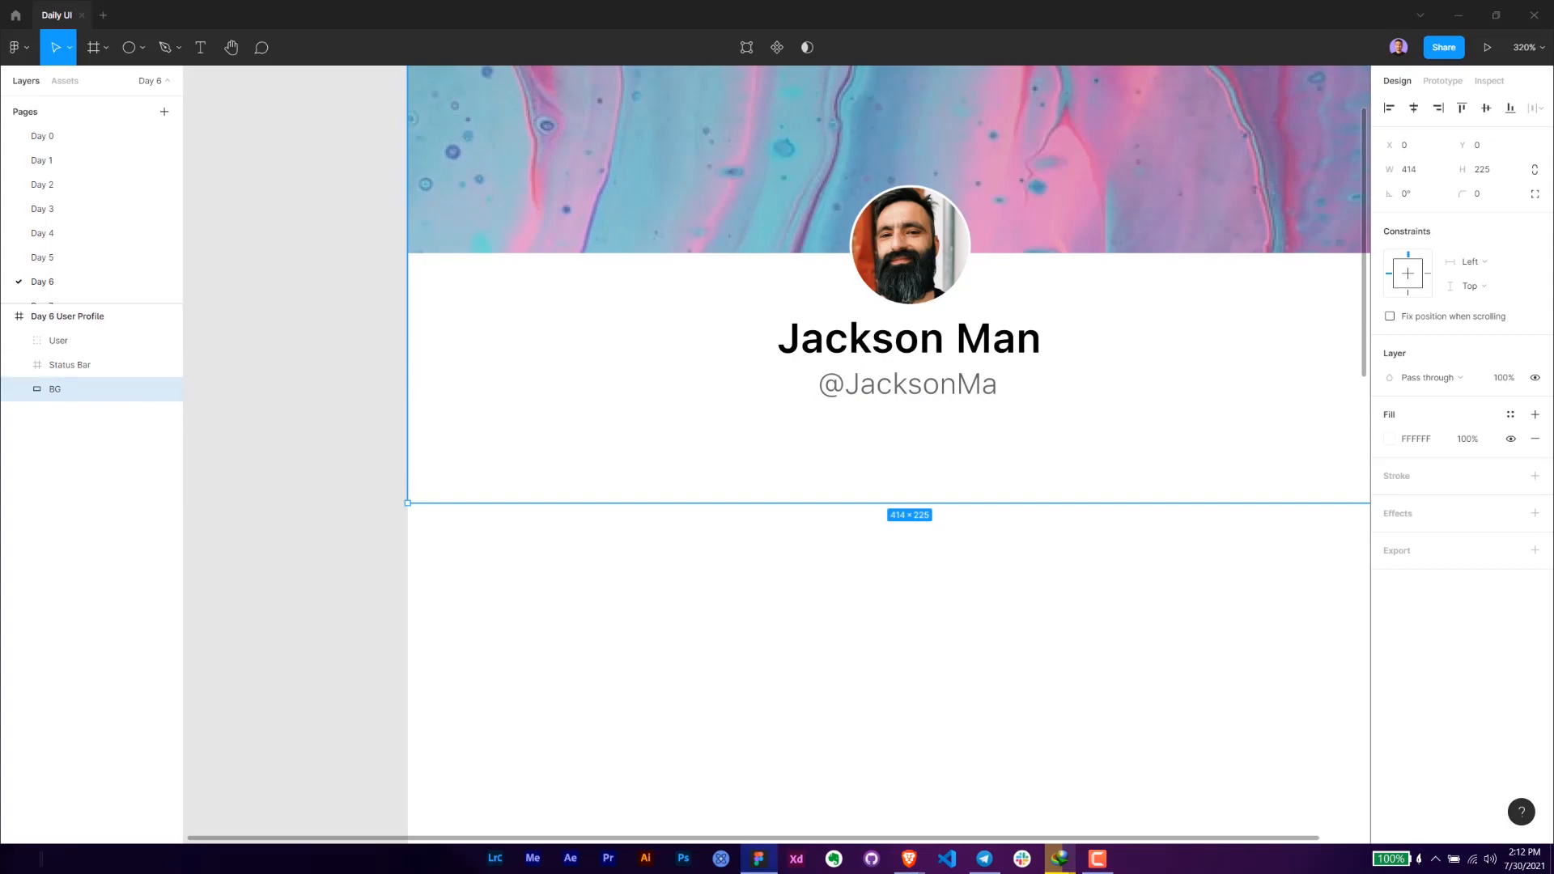
{"action": "key", "text": "alt+Tab"}
{"action": "key", "text": "Escape"}
- Add the text "20 Tale" below the username near the frame's left edge, placed at X 24, Y 196
{"action": "key", "text": "t"}
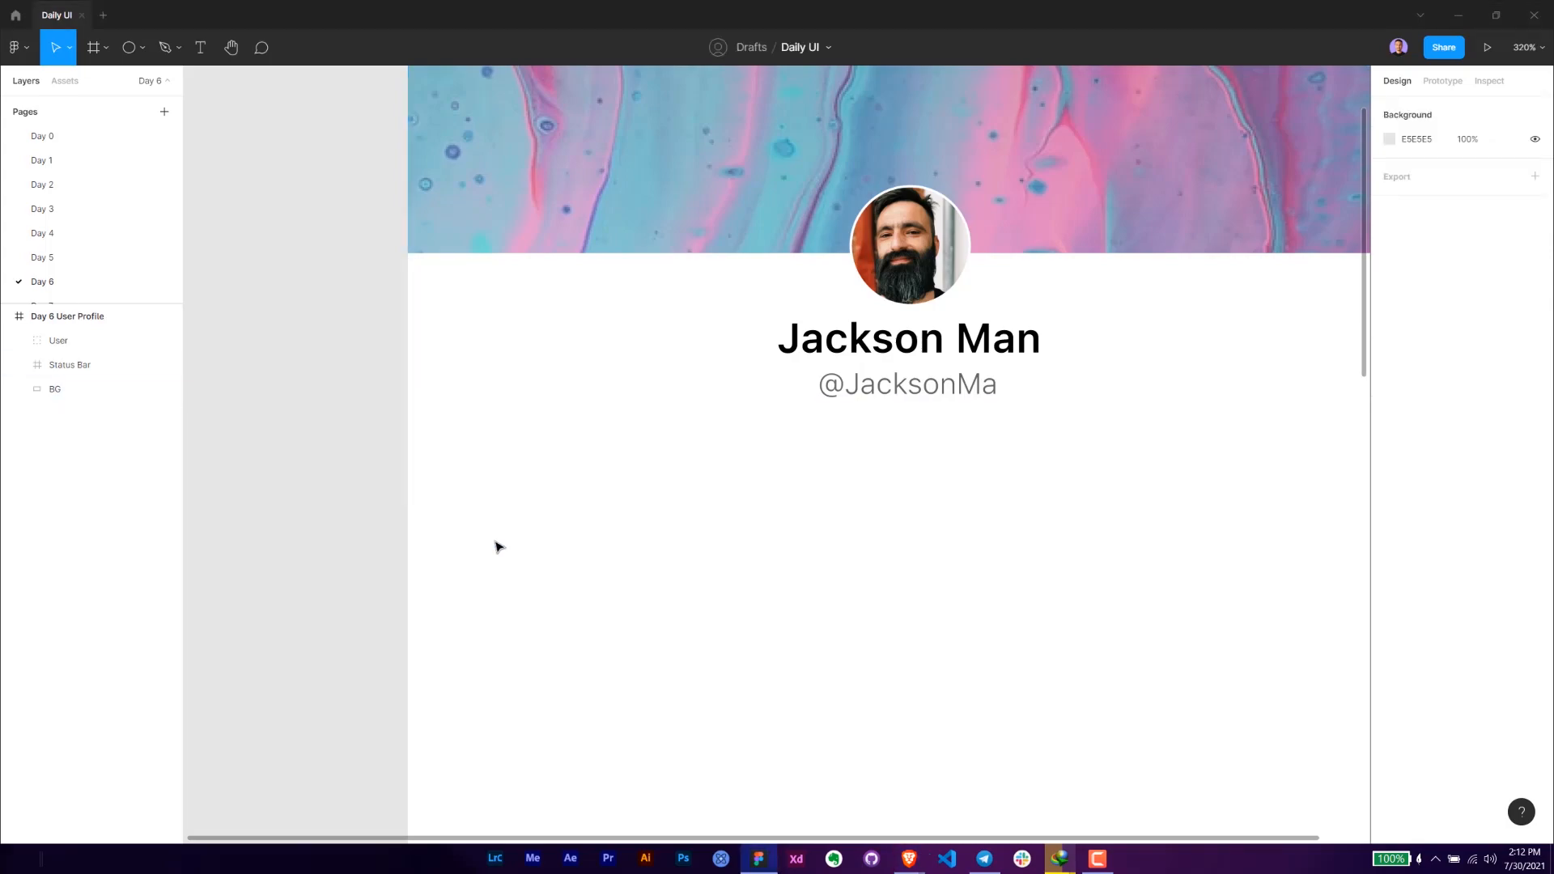
{"action": "left_click", "coordinate": [485, 438]}
{"action": "type", "text": "20"}
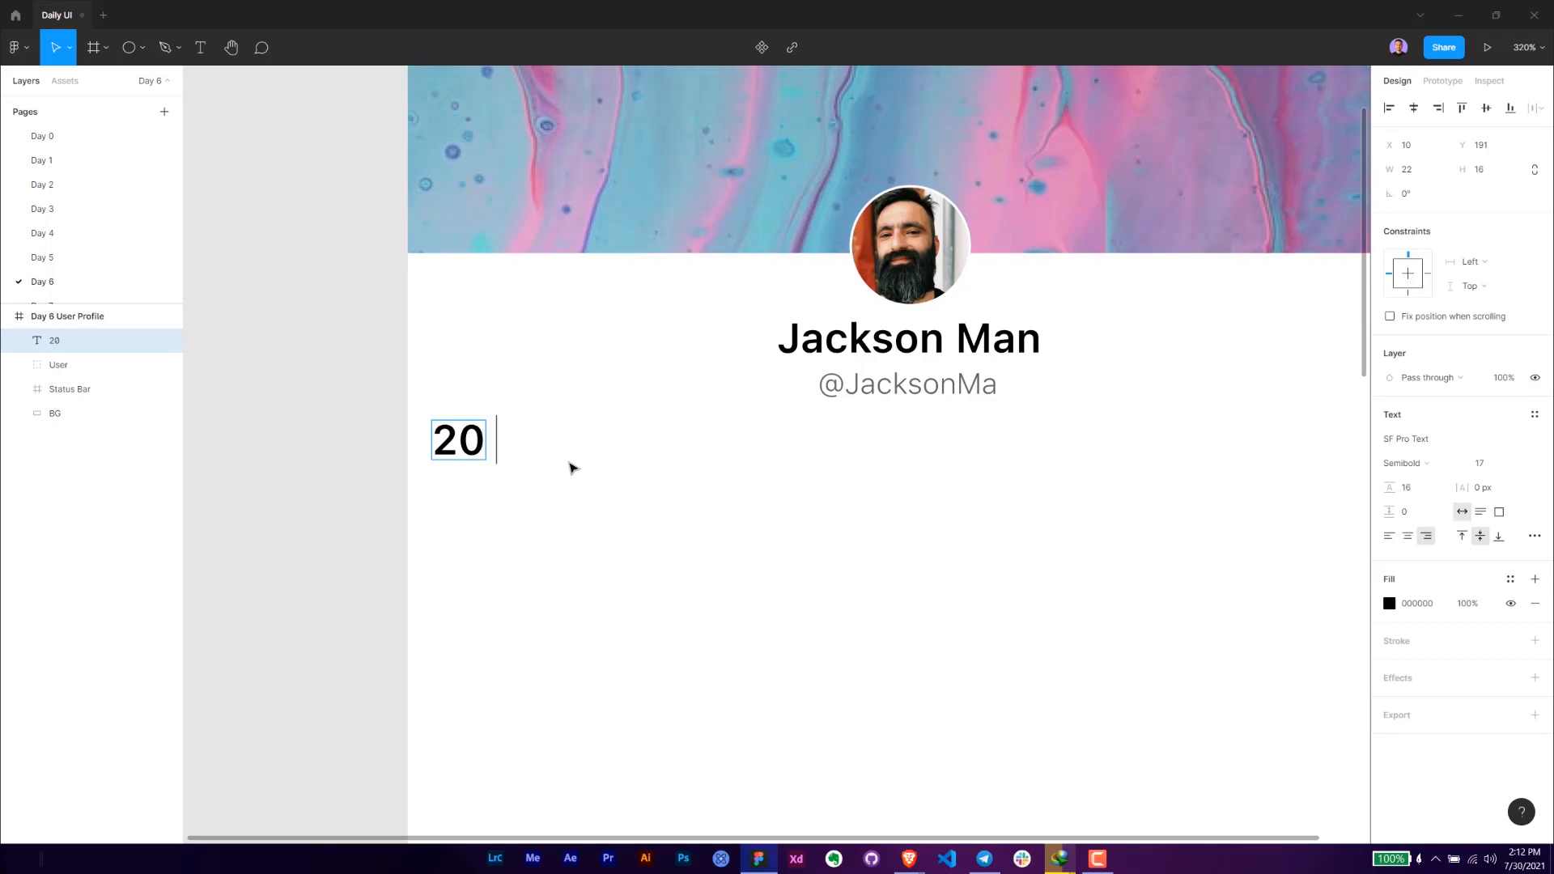
{"action": "type", "text": " Tale"}
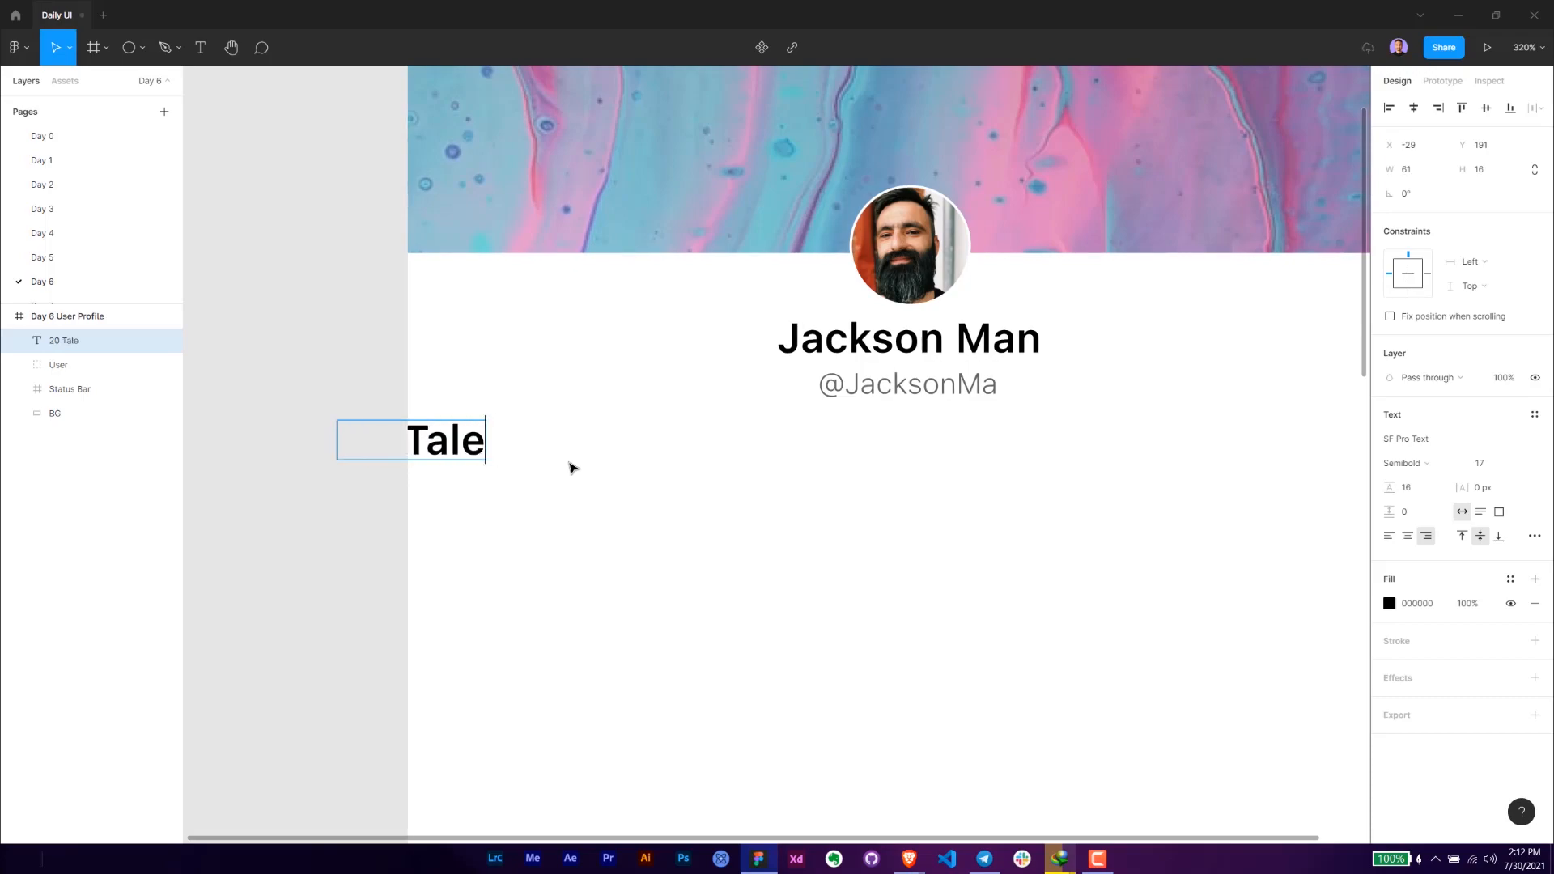
{"action": "key", "text": "Escape"}
{"action": "left_click_drag", "start_coordinate": [470, 449], "coordinate": [598, 462]}
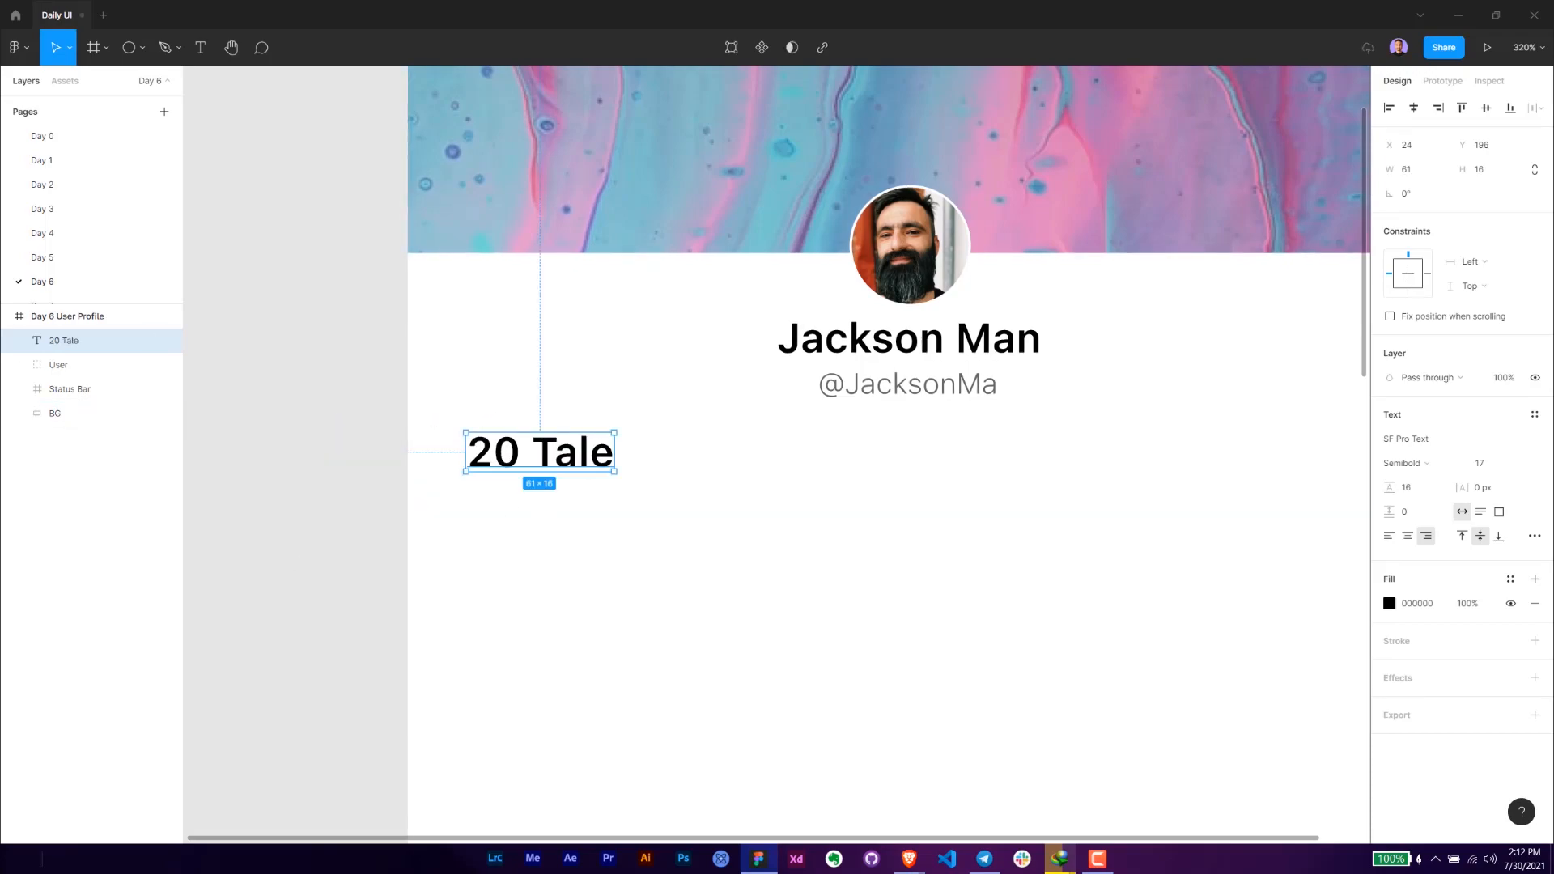
- Set the "20 Tale" text to size 13 in Regular weight and move it to X 25, Y 197
{"action": "left_click", "coordinate": [1485, 465]}
{"action": "type", "text": "13"}
{"action": "key", "text": "Return"}
{"action": "left_click", "coordinate": [1405, 463]}
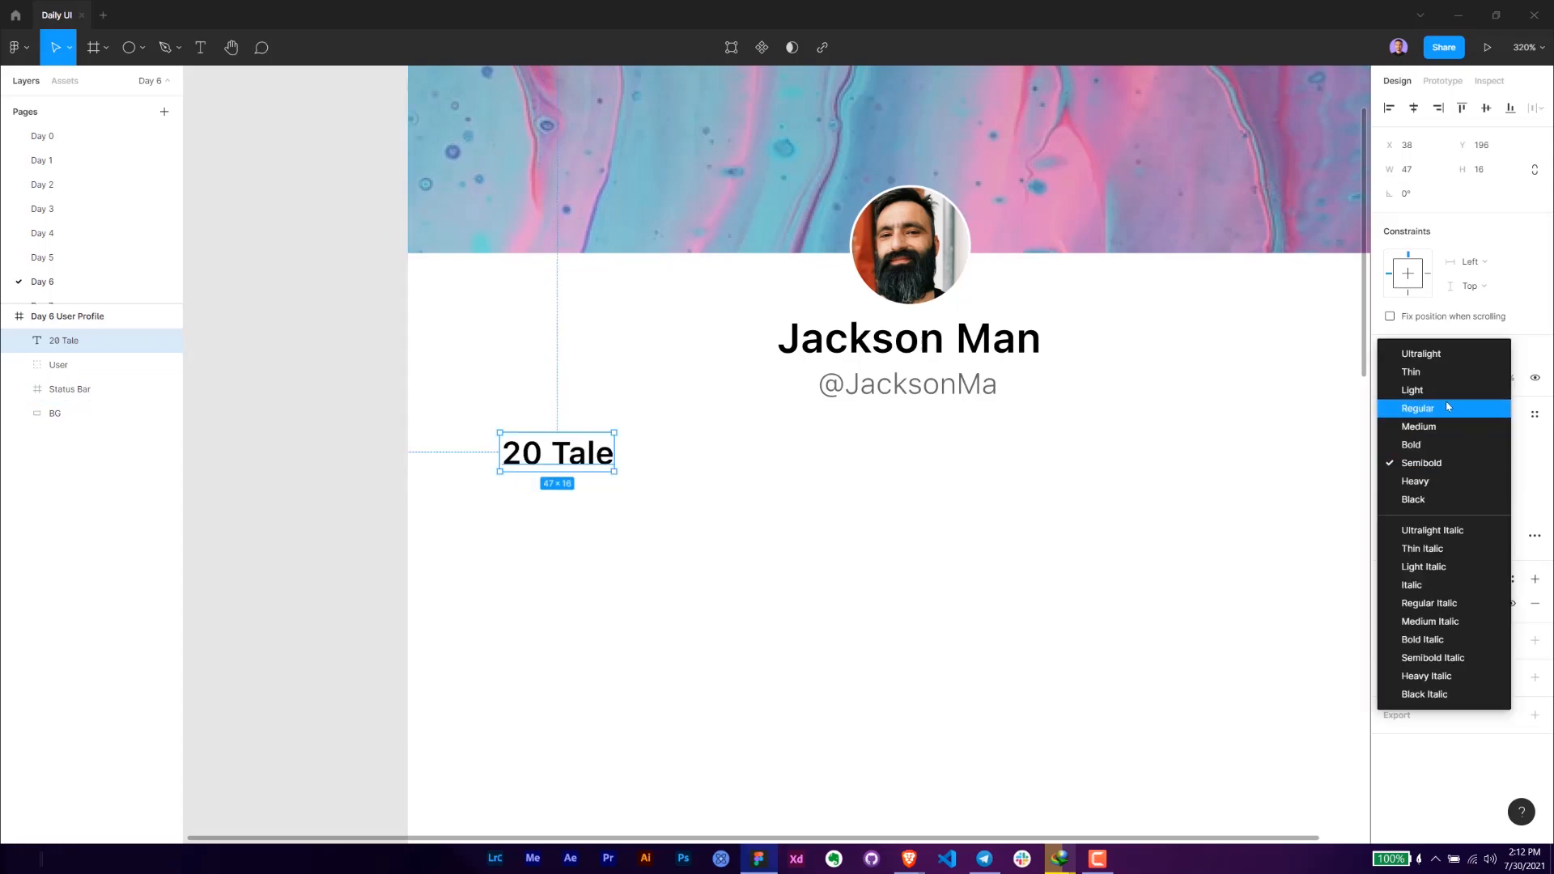
{"action": "left_click", "coordinate": [1448, 407]}
{"action": "left_click_drag", "start_coordinate": [580, 459], "coordinate": [549, 462]}
{"action": "left_click_drag", "start_coordinate": [516, 629], "coordinate": [807, 627]}
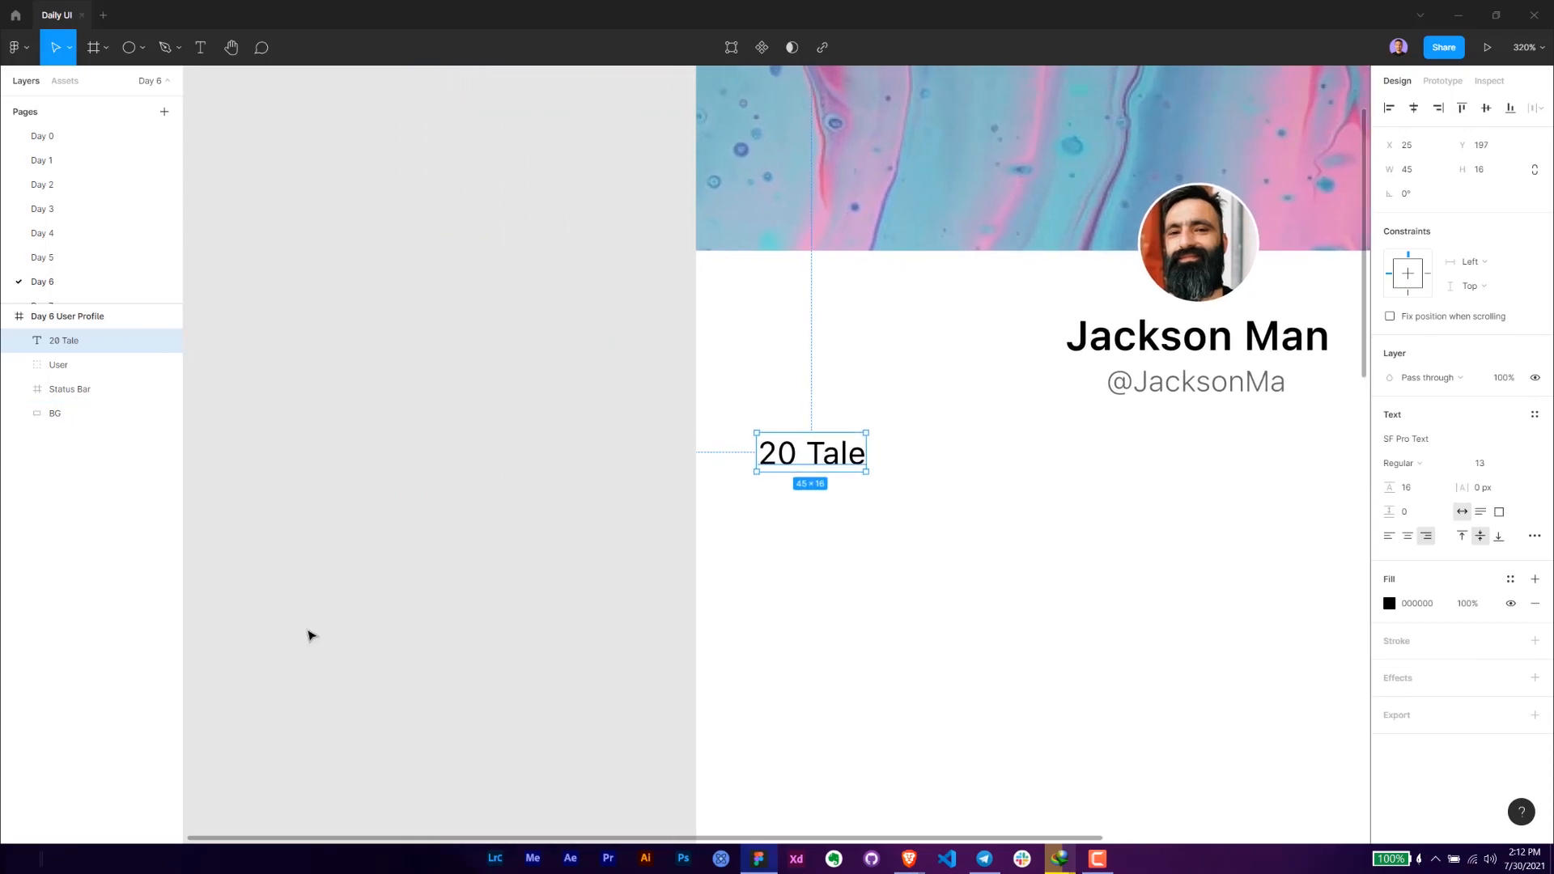
- Nudge the "20 Tale" text down to Y 198 and check its distances to the white background's edges
{"action": "key", "text": "alt+Tab"}
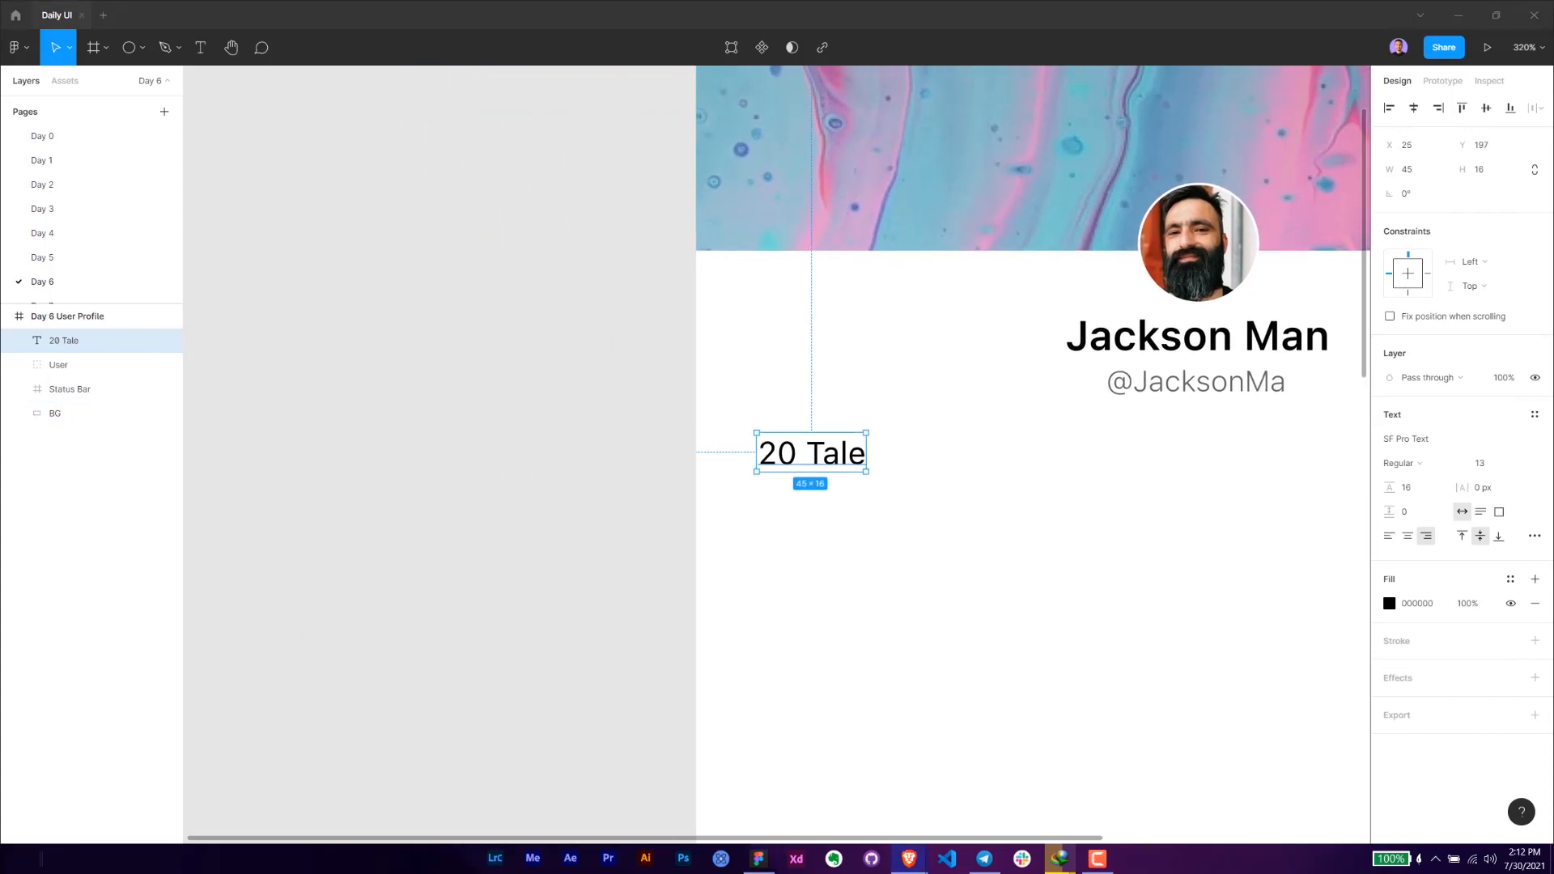
{"action": "left_click_drag", "start_coordinate": [848, 565], "coordinate": [643, 690]}
{"action": "left_click", "coordinate": [812, 455]}
{"action": "left_click_drag", "start_coordinate": [938, 481], "coordinate": [660, 510]}
{"action": "key", "text": "alt"}
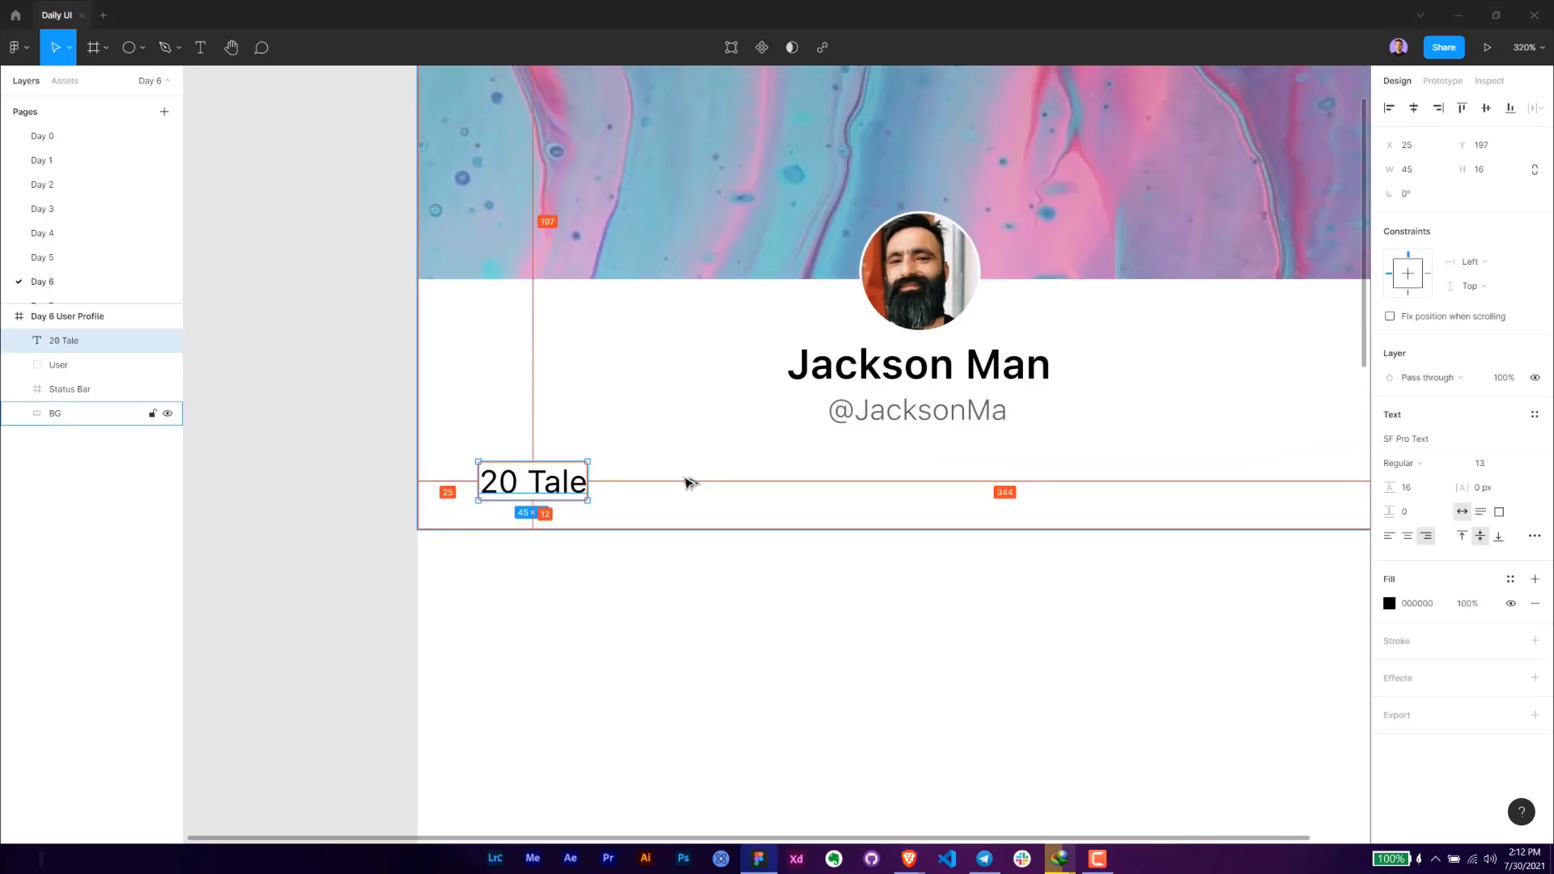
{"action": "key", "text": "Down"}
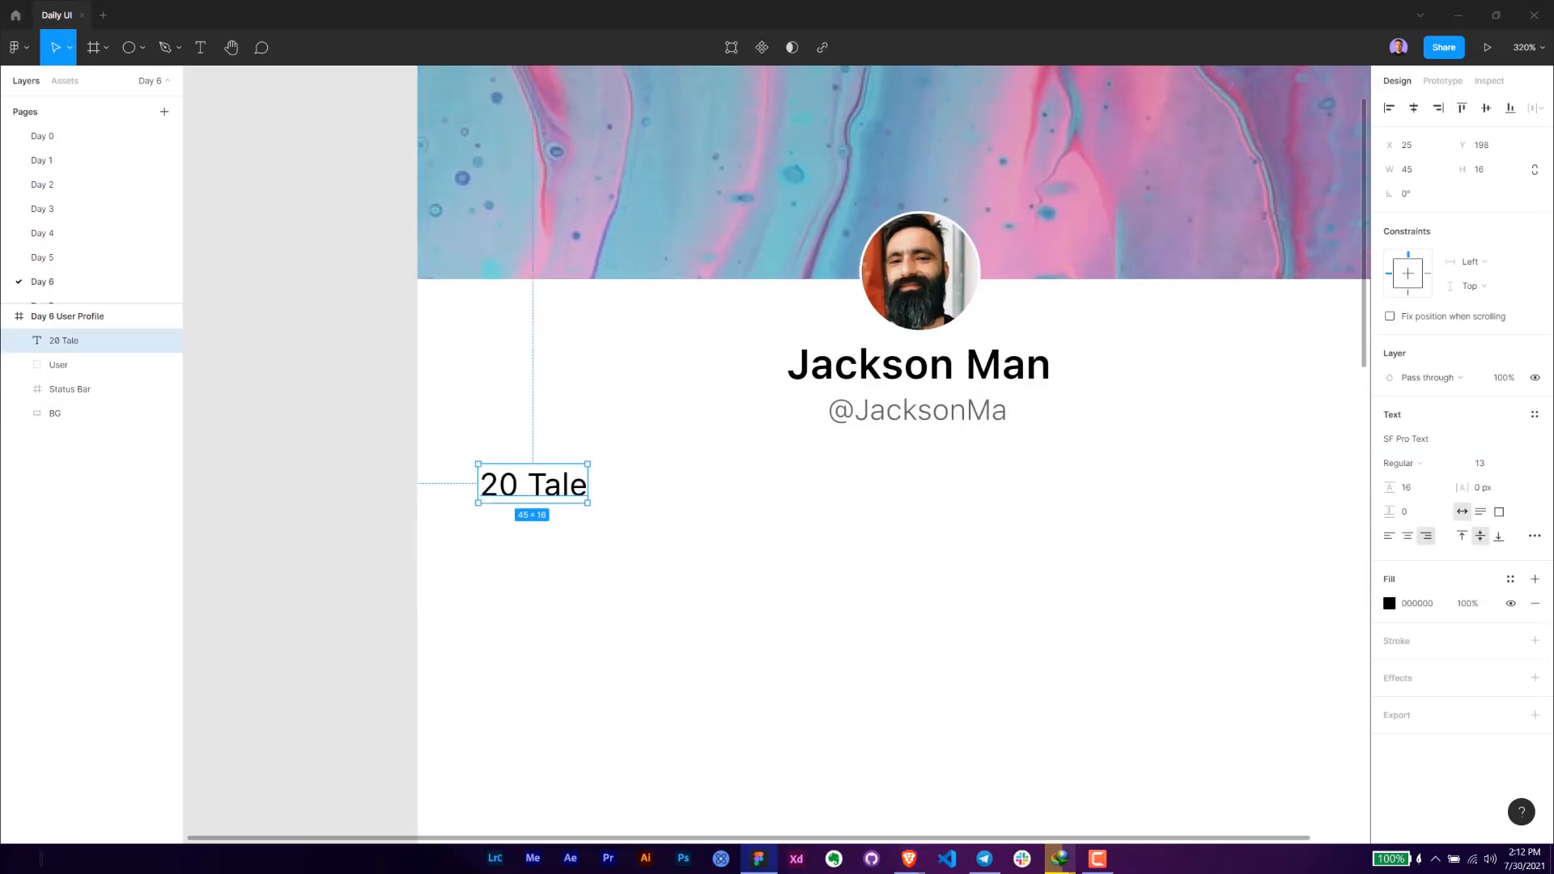
{"action": "key", "text": "alt+Tab"}
{"action": "key", "text": "alt"}
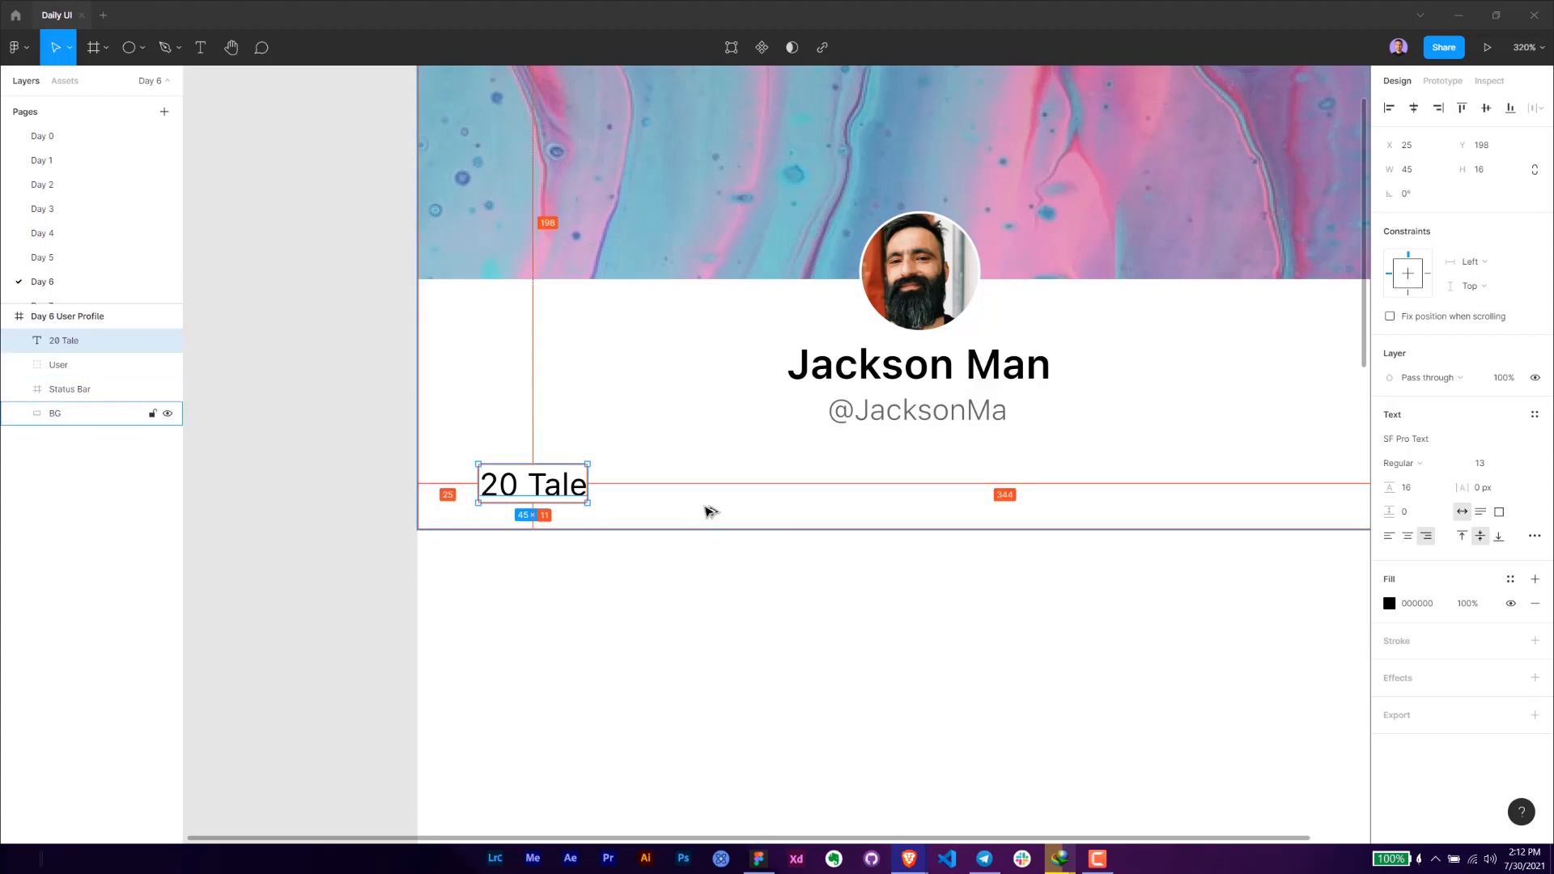
{"action": "key", "text": "alt"}
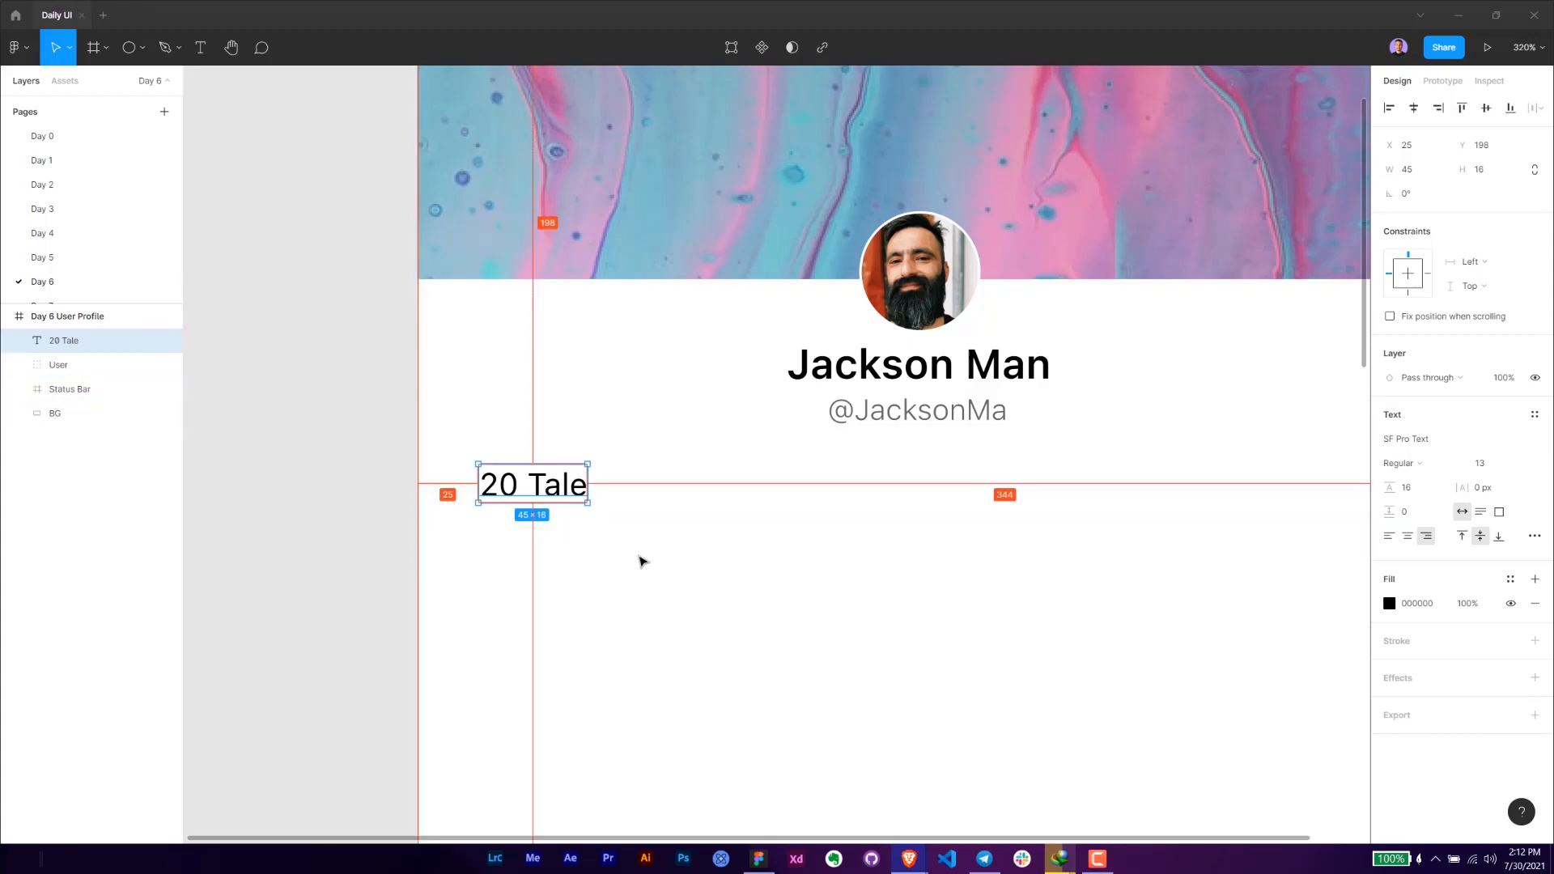
- Move the "20 Tale" text up to Y 195
{"action": "left_click", "coordinate": [566, 534]}
{"action": "left_click", "coordinate": [556, 492]}
{"action": "key", "text": "Up"}
{"action": "key", "text": "Up"}
{"action": "key", "text": "Up"}
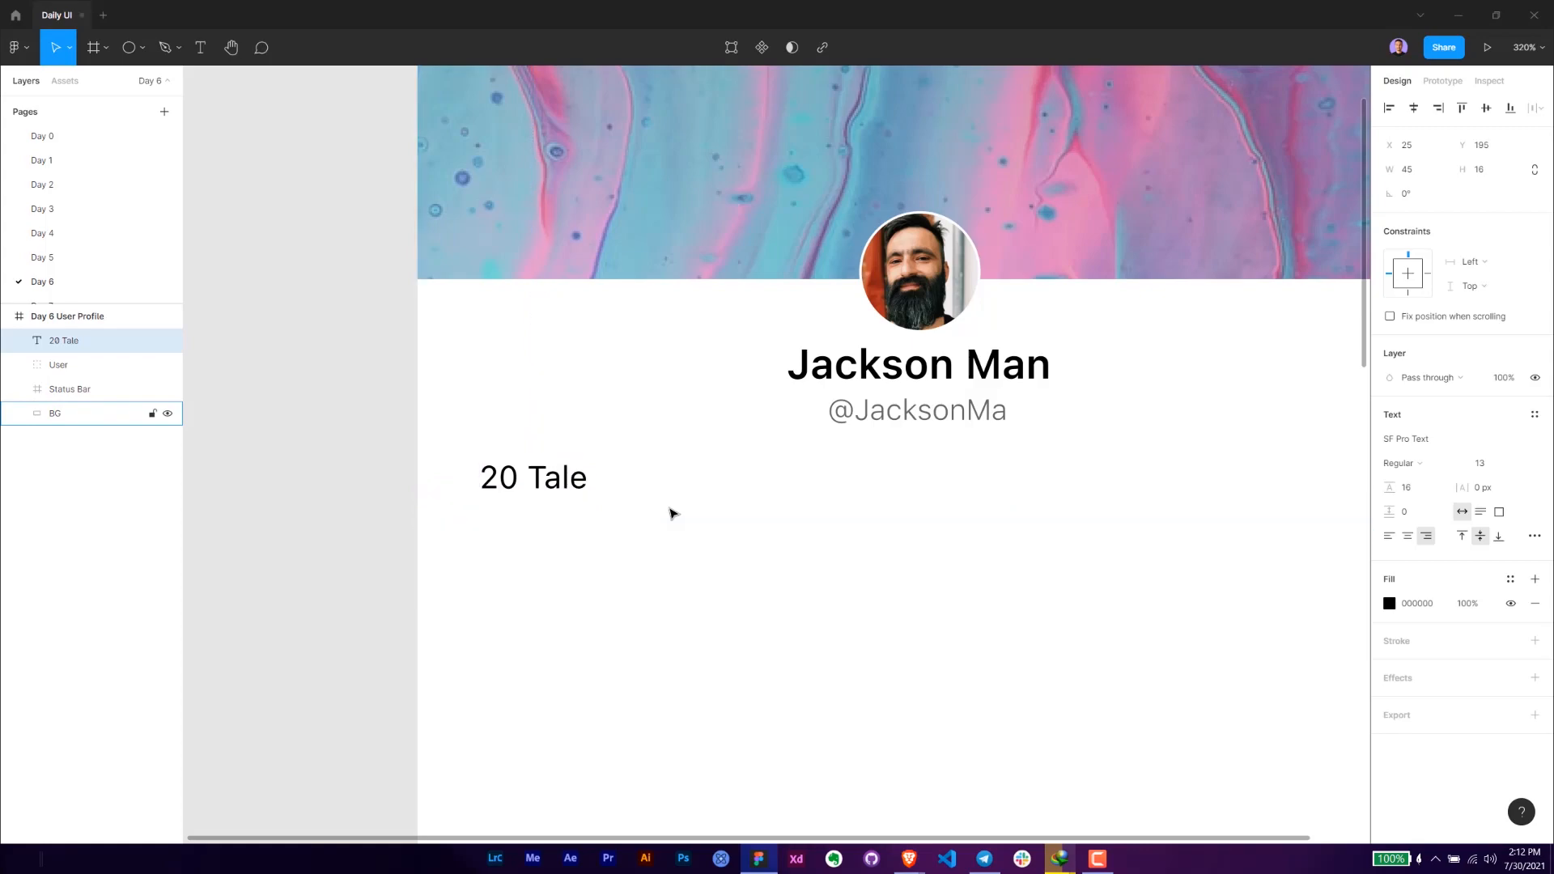
{"action": "scroll", "coordinate": [541, 684], "scroll_direction": "up", "scroll_amount": 2}
{"action": "scroll", "coordinate": [540, 684], "scroll_direction": "down", "scroll_amount": 3}
{"action": "scroll", "coordinate": [590, 655], "scroll_direction": "left", "scroll_amount": 1}
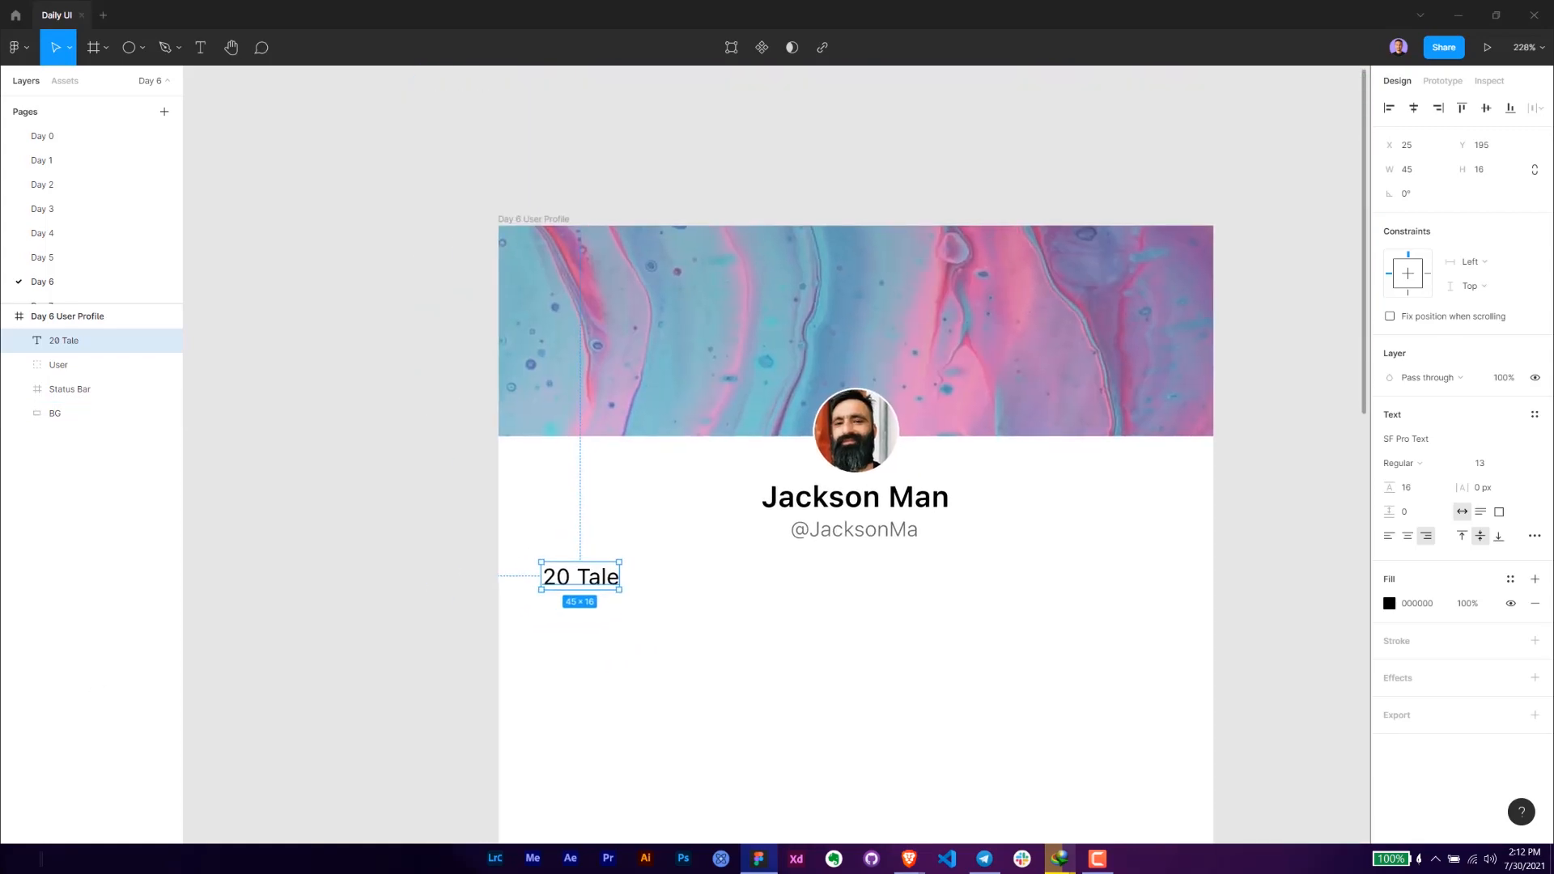
{"action": "key", "text": "alt+Tab"}
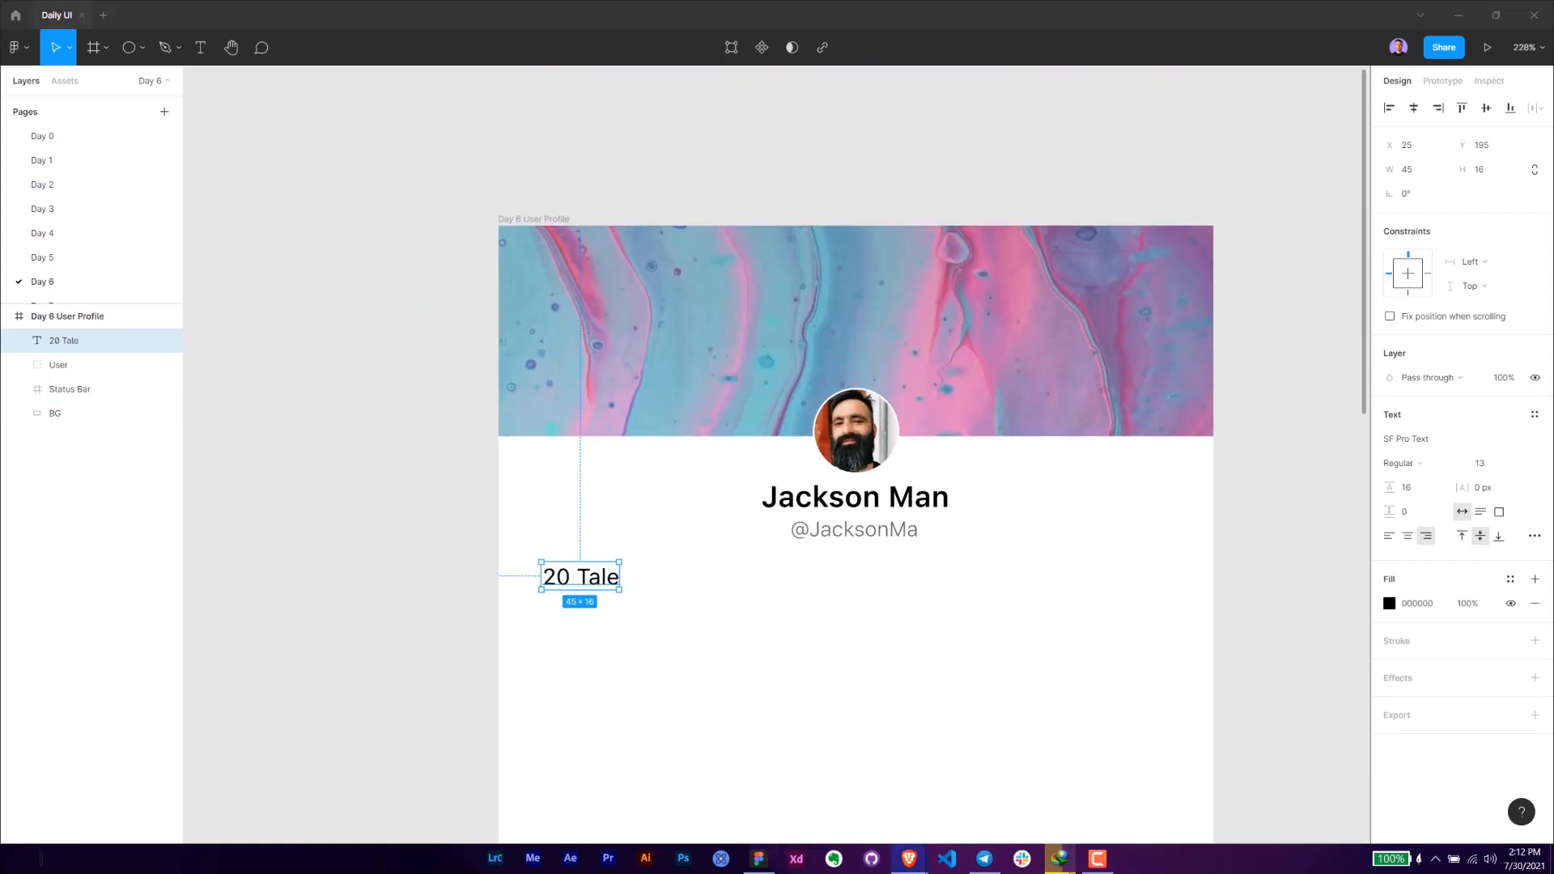
- Check the "20 Tale" text's distances to the white background's edges and move the text to X 24, Y 196
{"action": "key", "text": "alt"}
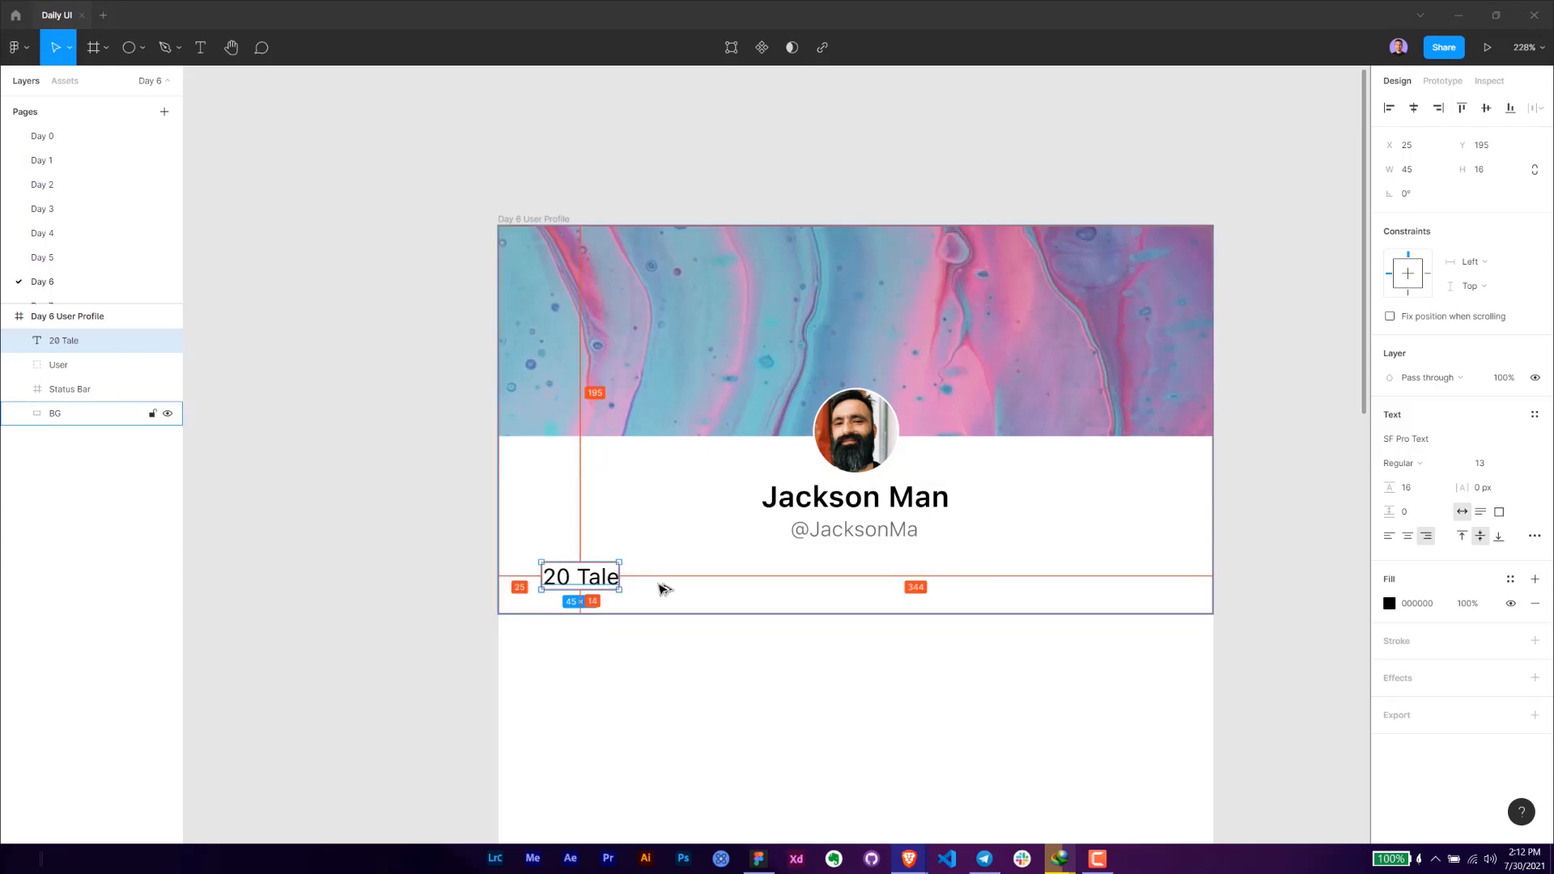
{"action": "left_click", "coordinate": [333, 624]}
{"action": "left_click", "coordinate": [589, 578]}
{"action": "key", "text": "alt"}
{"action": "key", "text": "Left"}
{"action": "key", "text": "alt"}
{"action": "key", "text": "Down"}
{"action": "key", "text": "alt"}
{"action": "scroll", "coordinate": [612, 621], "scroll_direction": "up", "scroll_amount": 2}
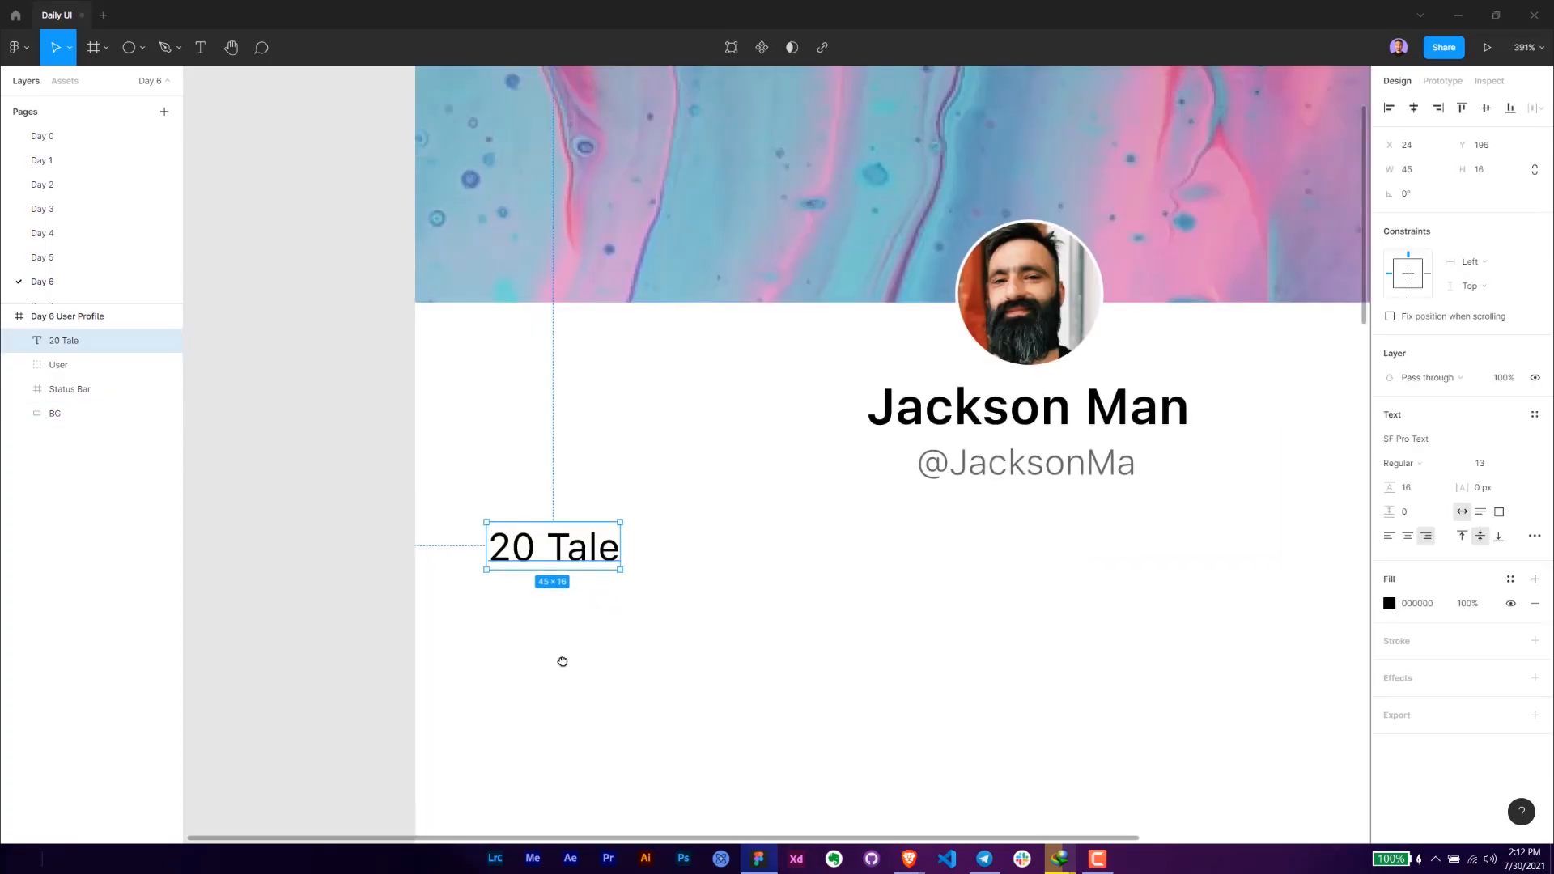
- Duplicate the "20 Tale" text beside the original on the same line, placing the copy at X 101, Y 196
{"action": "left_click_drag", "start_coordinate": [566, 666], "coordinate": [544, 625]}
{"action": "key", "text": "alt"}
{"action": "left_click_drag", "start_coordinate": [529, 513], "coordinate": [749, 515], "text": "alt"}
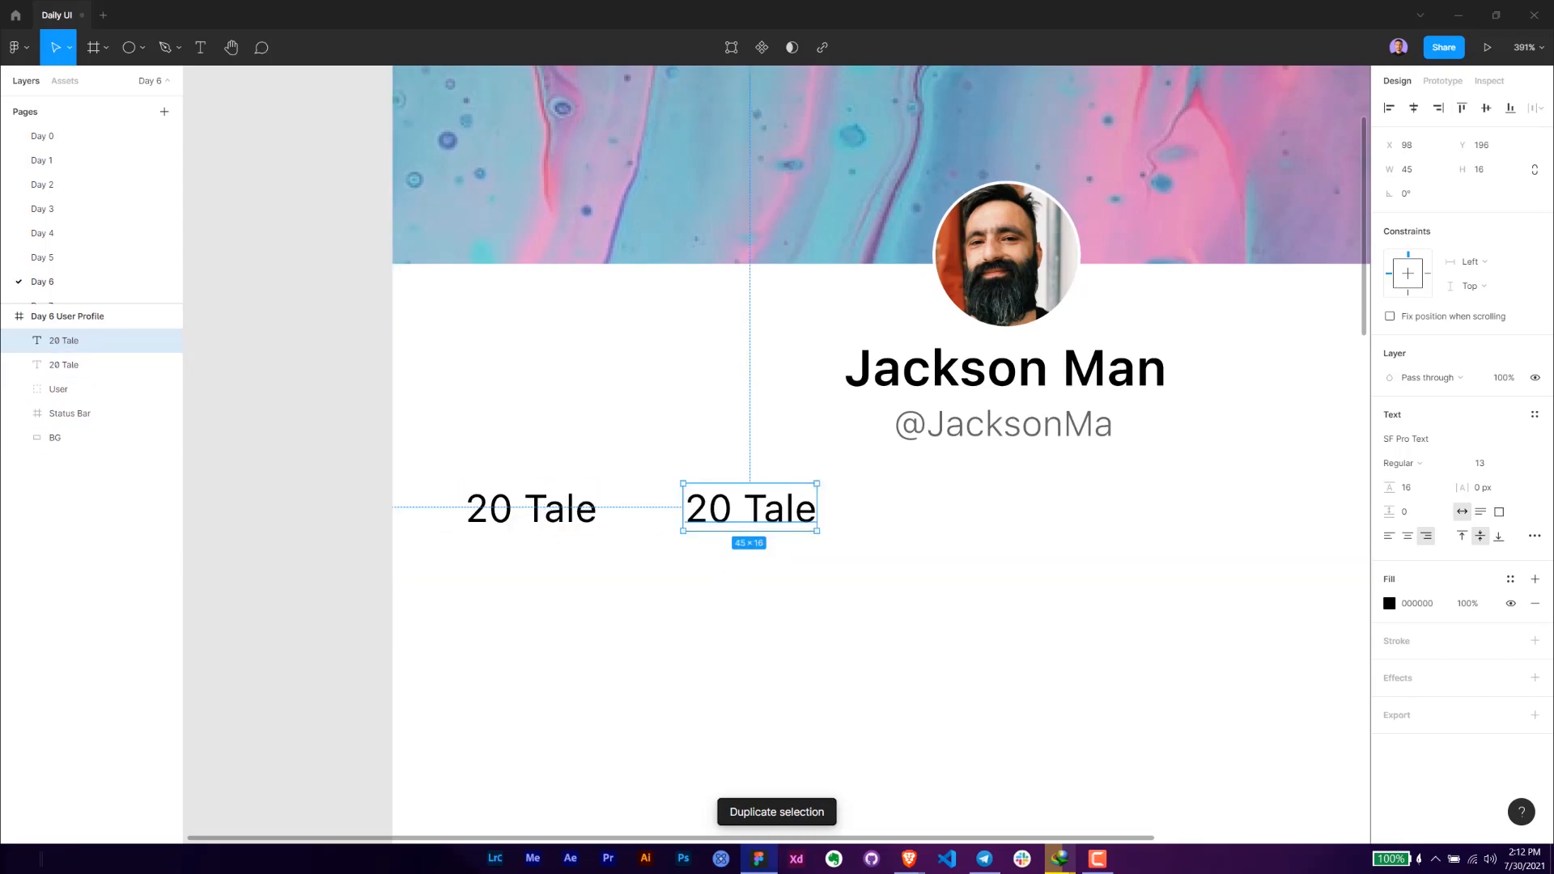
{"action": "key", "text": "alt+Tab"}
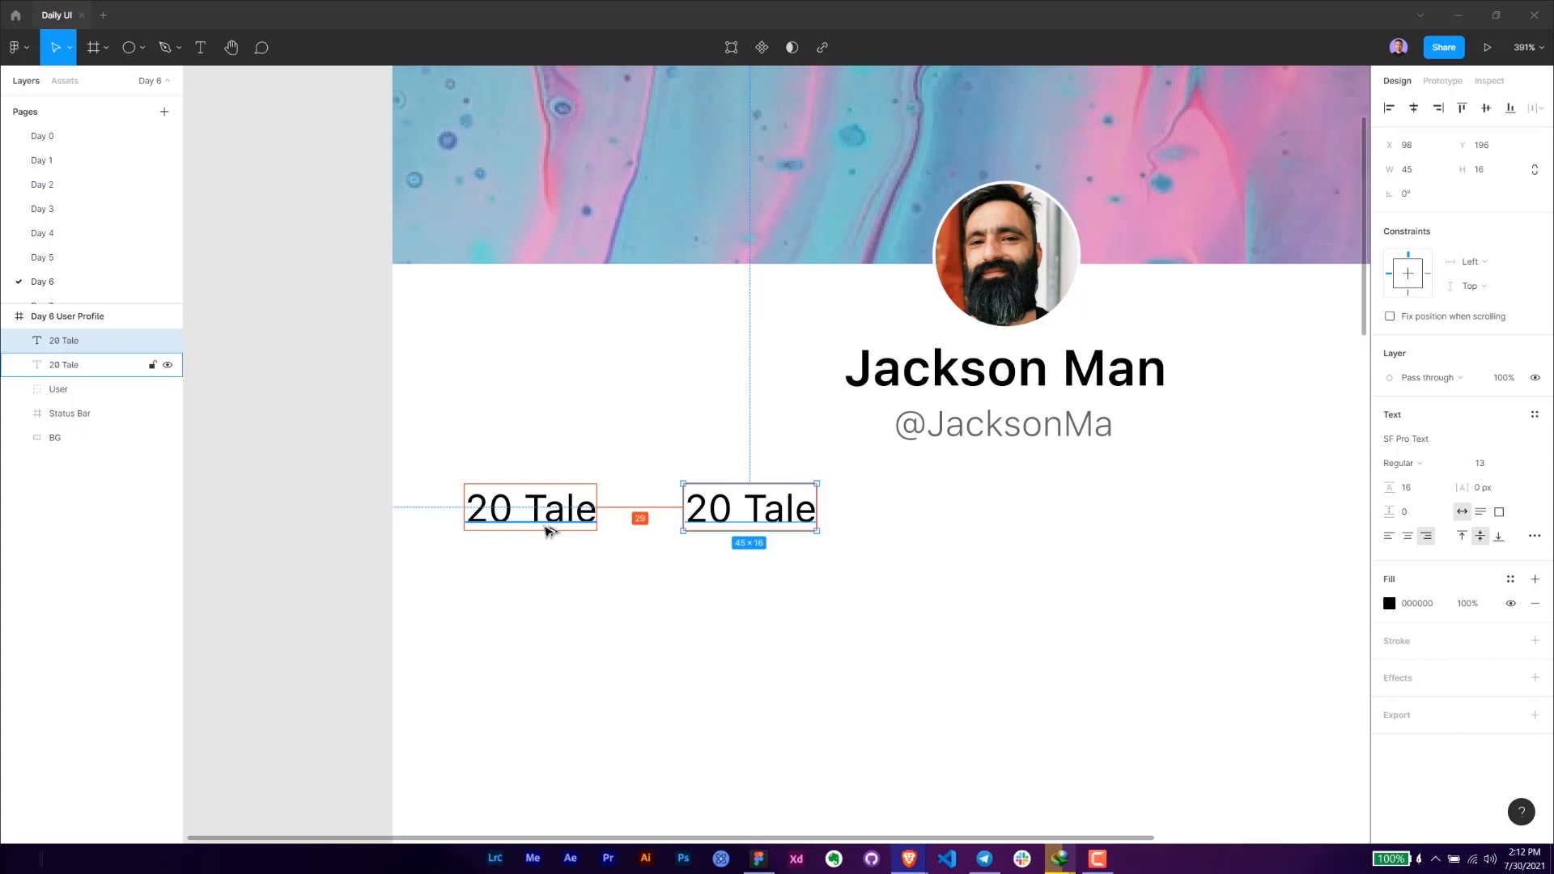
{"action": "left_click", "coordinate": [798, 577]}
{"action": "left_click", "coordinate": [761, 513]}
{"action": "key", "text": "Right"}
{"action": "key", "text": "Right"}
{"action": "key", "text": "Right"}
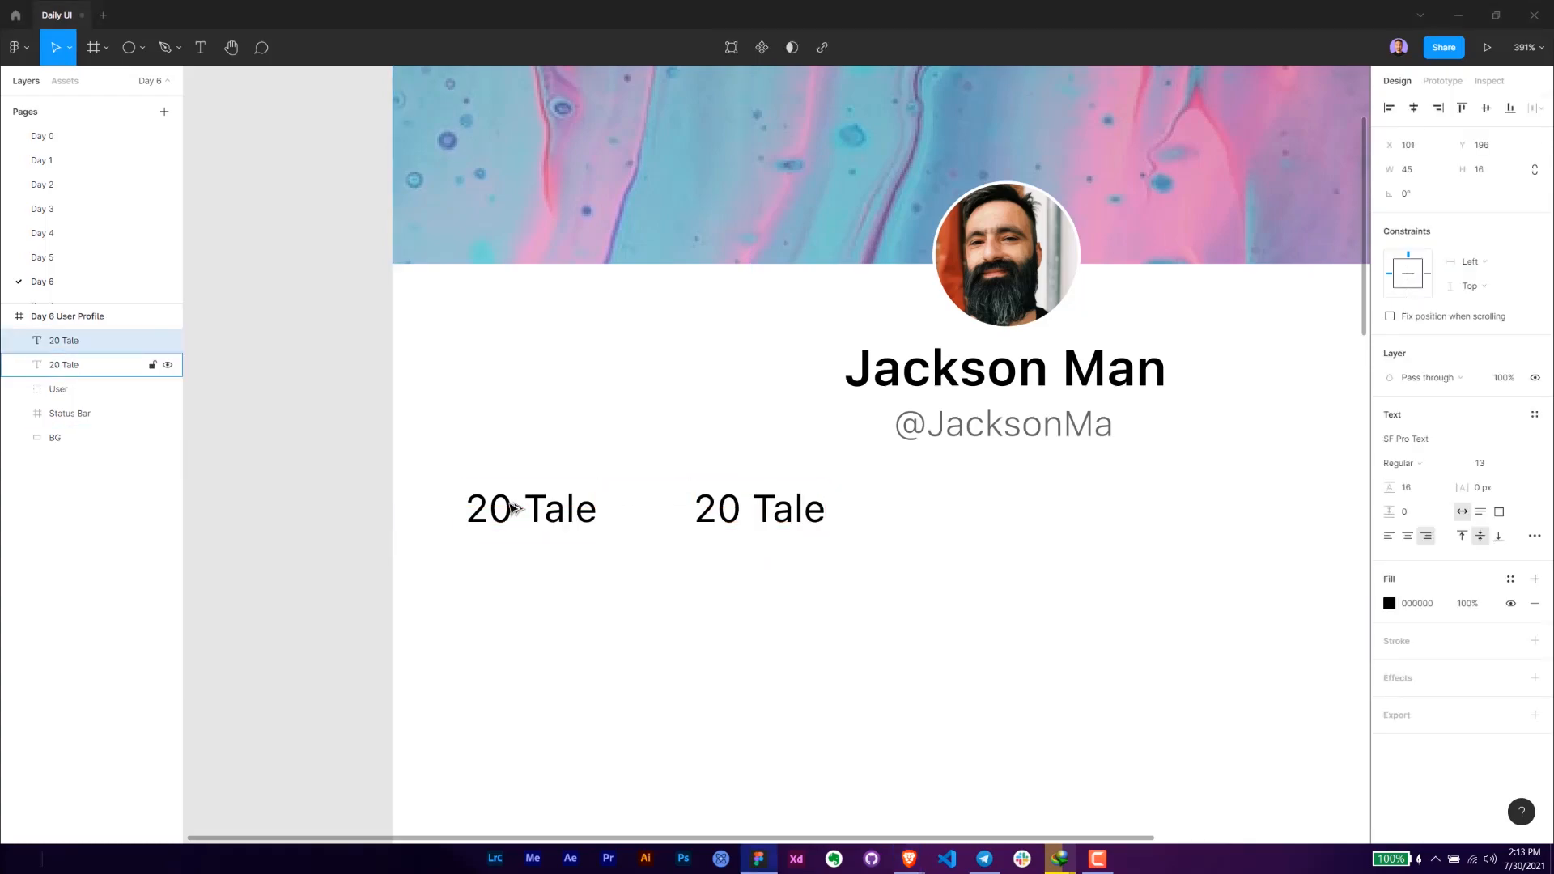
- Change the duplicated text to "233 Followers" and position it at X 101, Y 196
{"action": "key", "text": "Return"}
{"action": "type", "text": "233"}
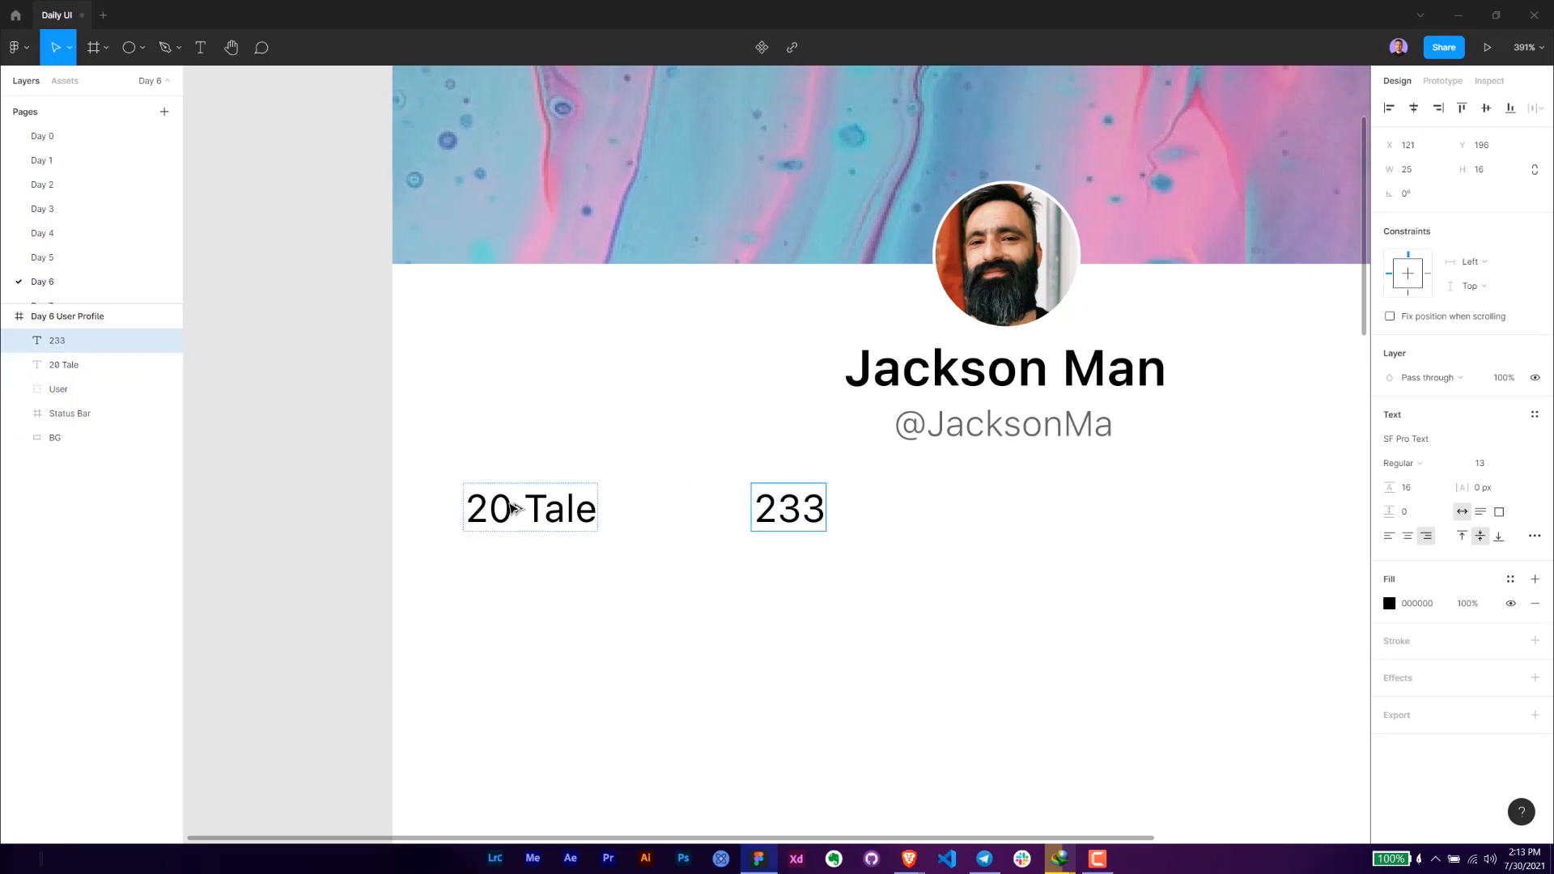
{"action": "type", "text": " Followers"}
{"action": "key", "text": "Escape"}
{"action": "left_click_drag", "start_coordinate": [678, 510], "coordinate": [757, 510]}
{"action": "key", "text": "Right"}
{"action": "key", "text": "Right"}
{"action": "key", "text": "Right"}
{"action": "key", "text": "Right"}
{"action": "key", "text": "Right"}
{"action": "key", "text": "Right"}
{"action": "key", "text": "Right"}
{"action": "key", "text": "Right"}
{"action": "key", "text": "Right"}
{"action": "key", "text": "Right"}
{"action": "key", "text": "Right"}
{"action": "key", "text": "Right"}
{"action": "key", "text": "Right"}
{"action": "key", "text": "Right"}
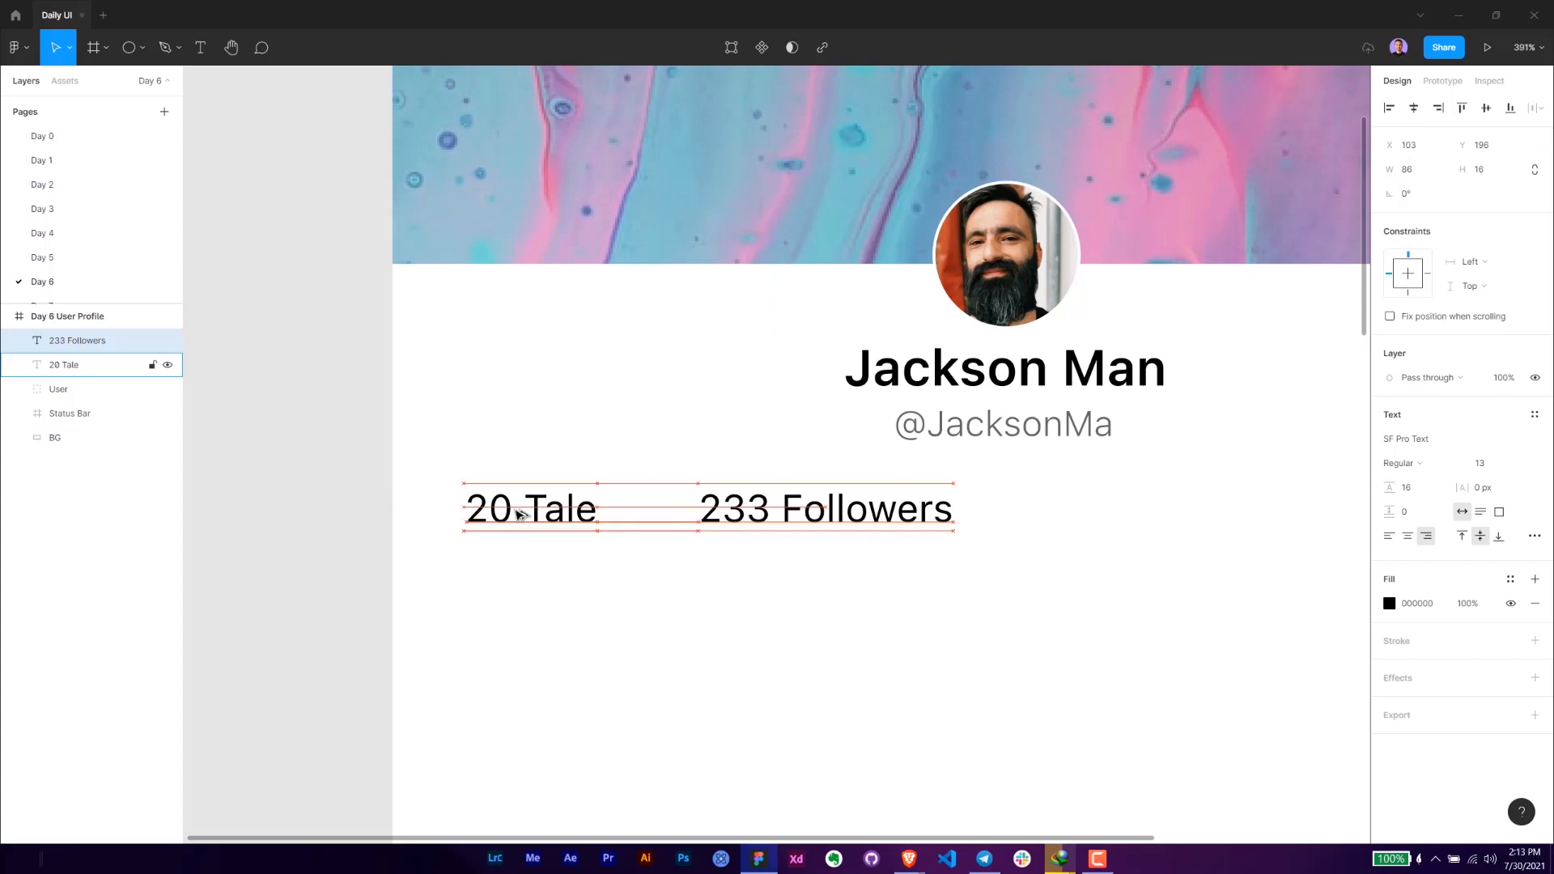
- Duplicate the "233 Followers" text further along the stats row, placing the copy at X 219, Y 196
{"action": "scroll", "coordinate": [858, 599], "scroll_direction": "down", "scroll_amount": 3}
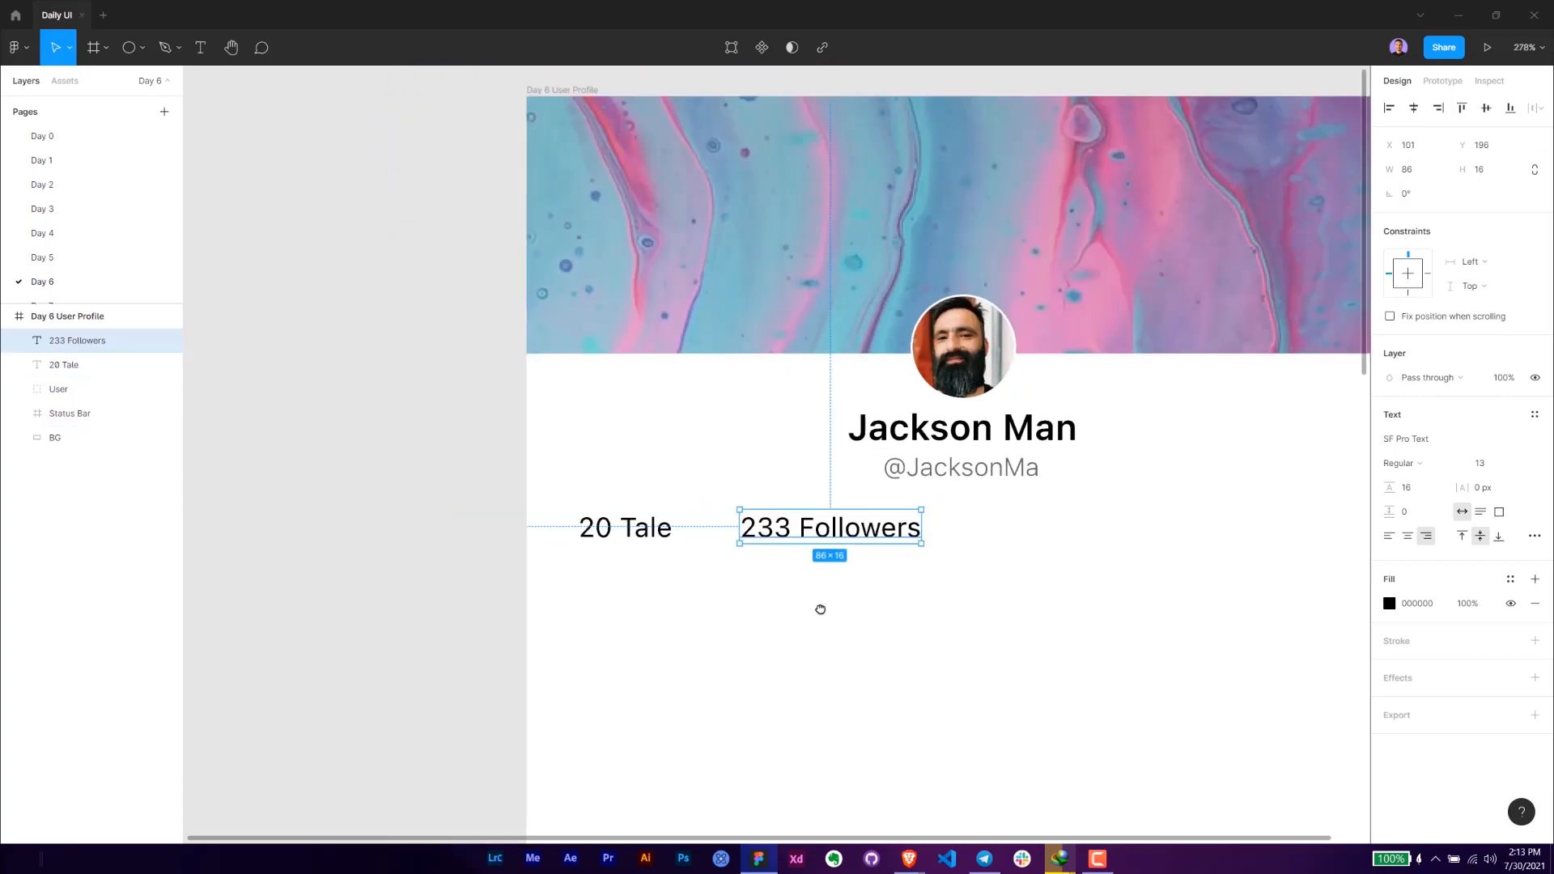
{"action": "scroll", "coordinate": [586, 562], "scroll_direction": "right", "scroll_amount": 5}
{"action": "key", "text": "ctrl+d"}
{"action": "left_click_drag", "start_coordinate": [473, 468], "coordinate": [694, 474]}
{"action": "key", "text": "Right"}
{"action": "key", "text": "Right"}
{"action": "key", "text": "Right"}
{"action": "key", "text": "Right"}
{"action": "key", "text": "Right"}
{"action": "key", "text": "Right"}
{"action": "key", "text": "Right"}
{"action": "key", "text": "Right"}
{"action": "key", "text": "Right"}
{"action": "key", "text": "Right"}
{"action": "key", "text": "Right"}
{"action": "key", "text": "Right"}
{"action": "key", "text": "Right"}
{"action": "key", "text": "Right"}
{"action": "key", "text": "Right"}
{"action": "key", "text": "Right"}
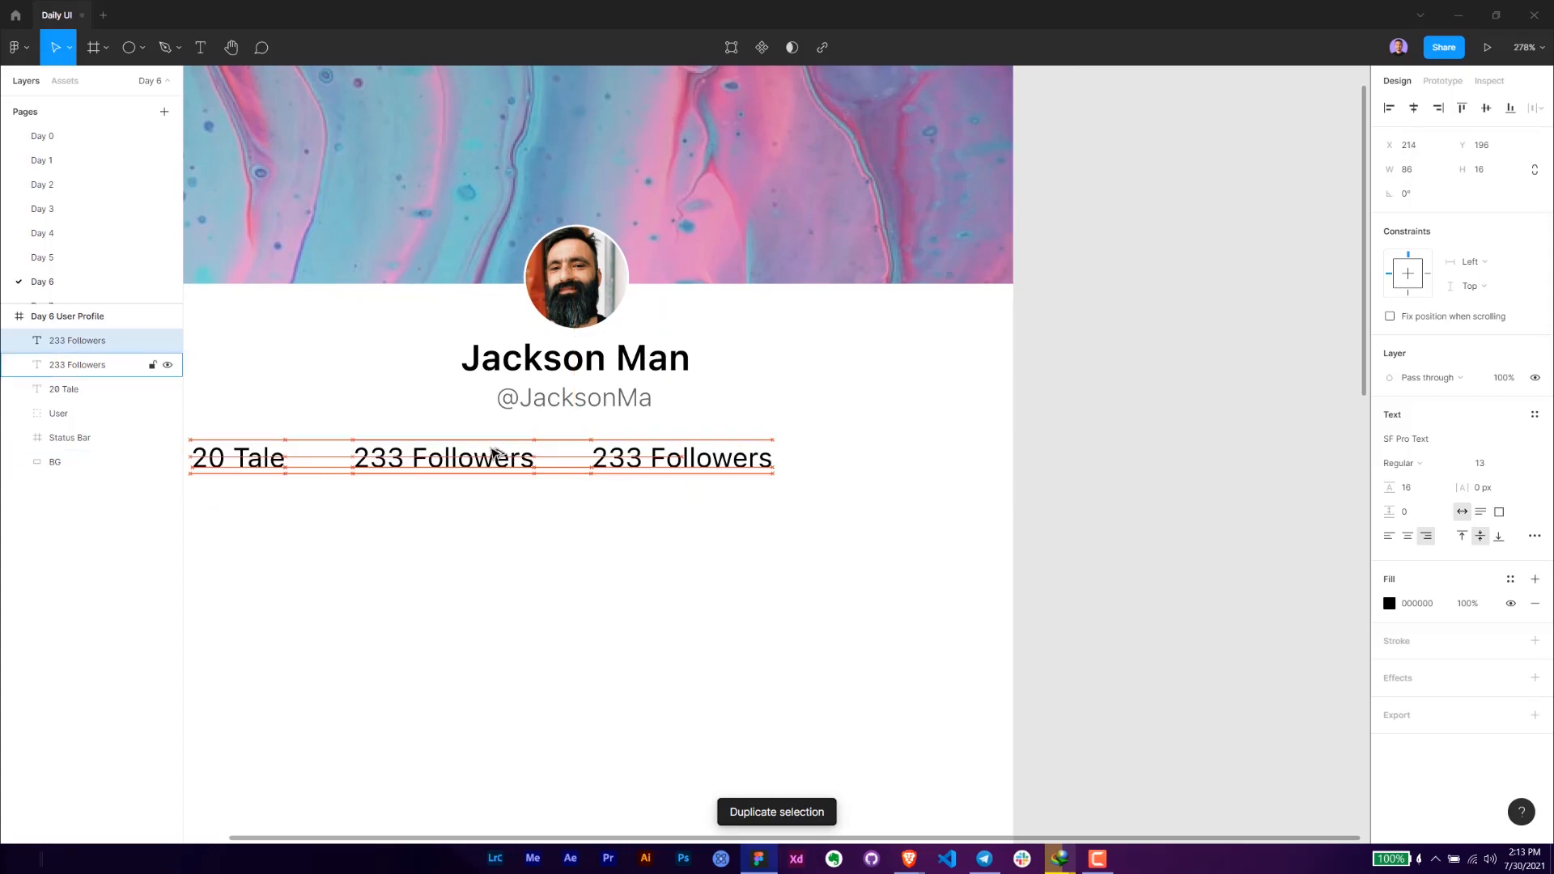
{"action": "key", "text": "Left"}
{"action": "key", "text": "Left"}
{"action": "key", "text": "Left"}
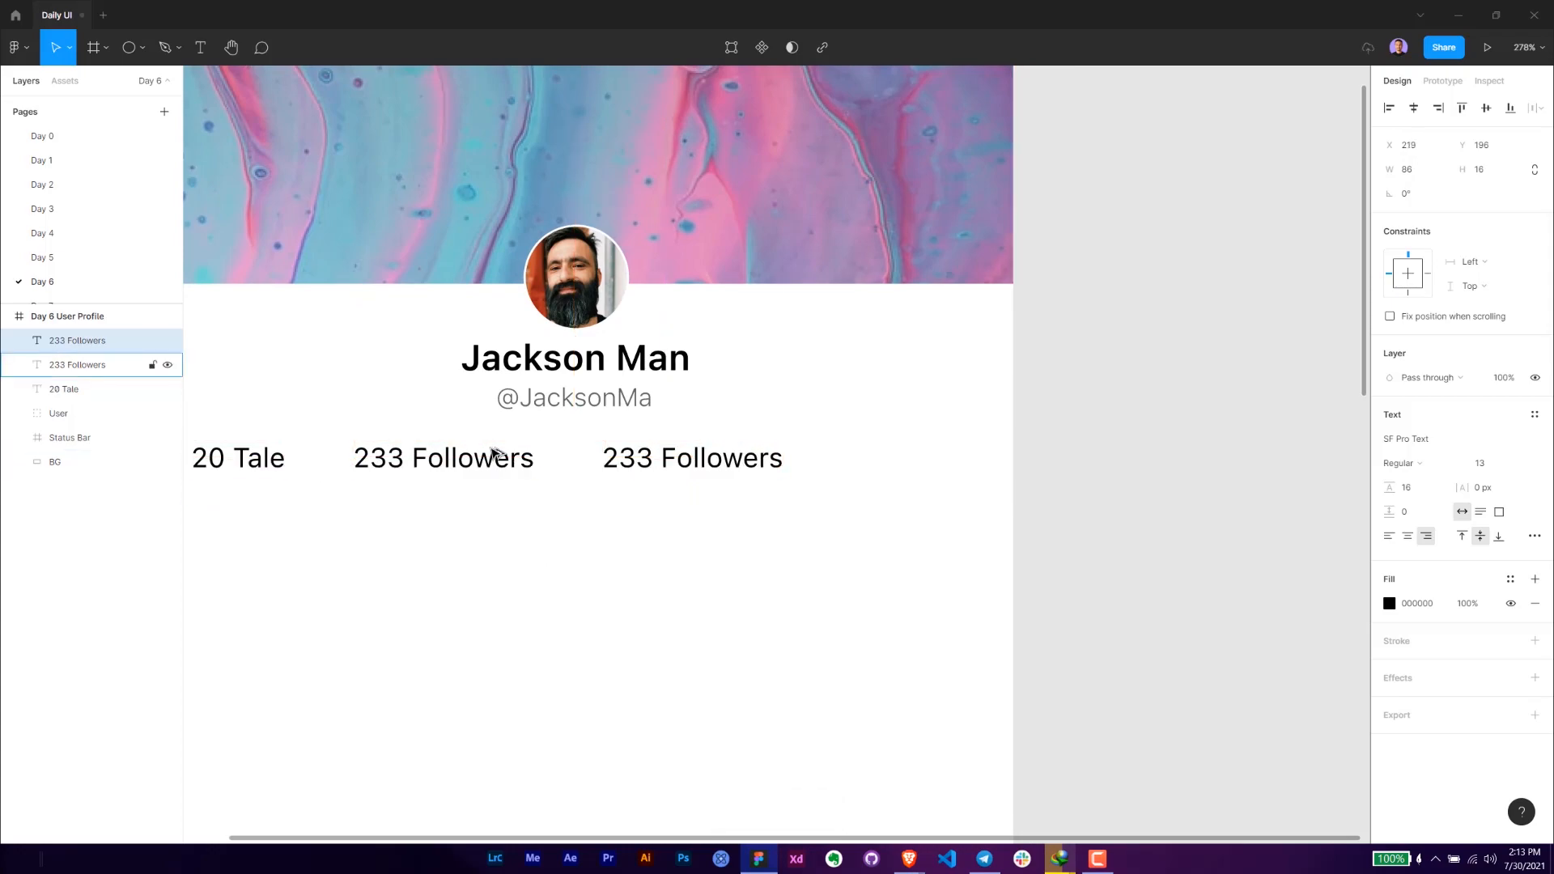
- Change the second "233 Followers" text to "233 Following"
{"action": "double_click", "coordinate": [704, 451]}
{"action": "left_click_drag", "start_coordinate": [726, 458], "coordinate": [848, 456]}
{"action": "type", "text": "ing"}
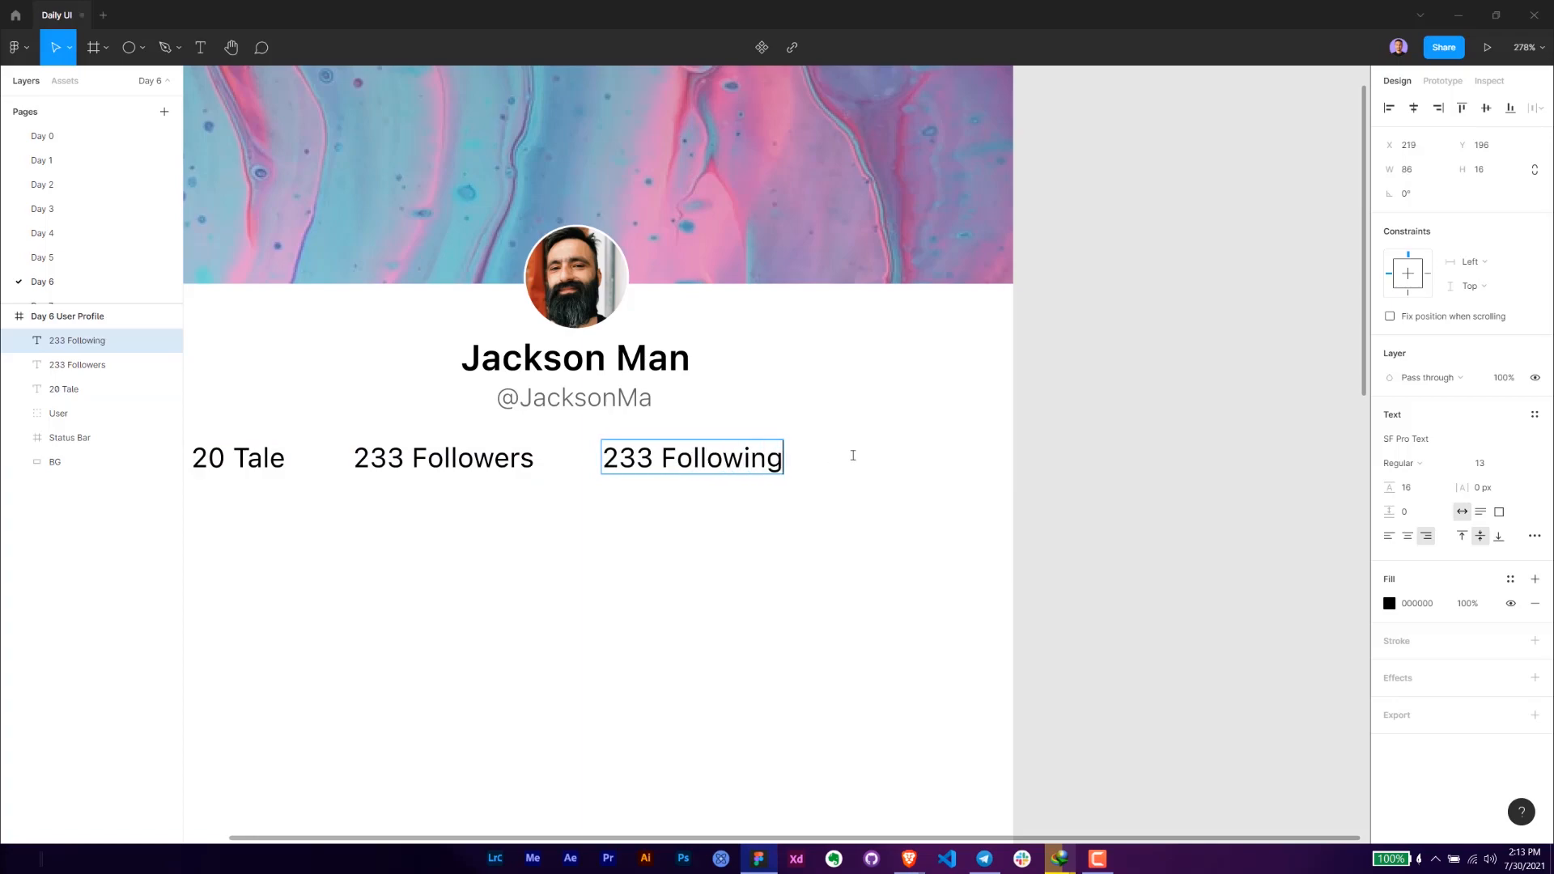
{"action": "key", "text": "Escape"}
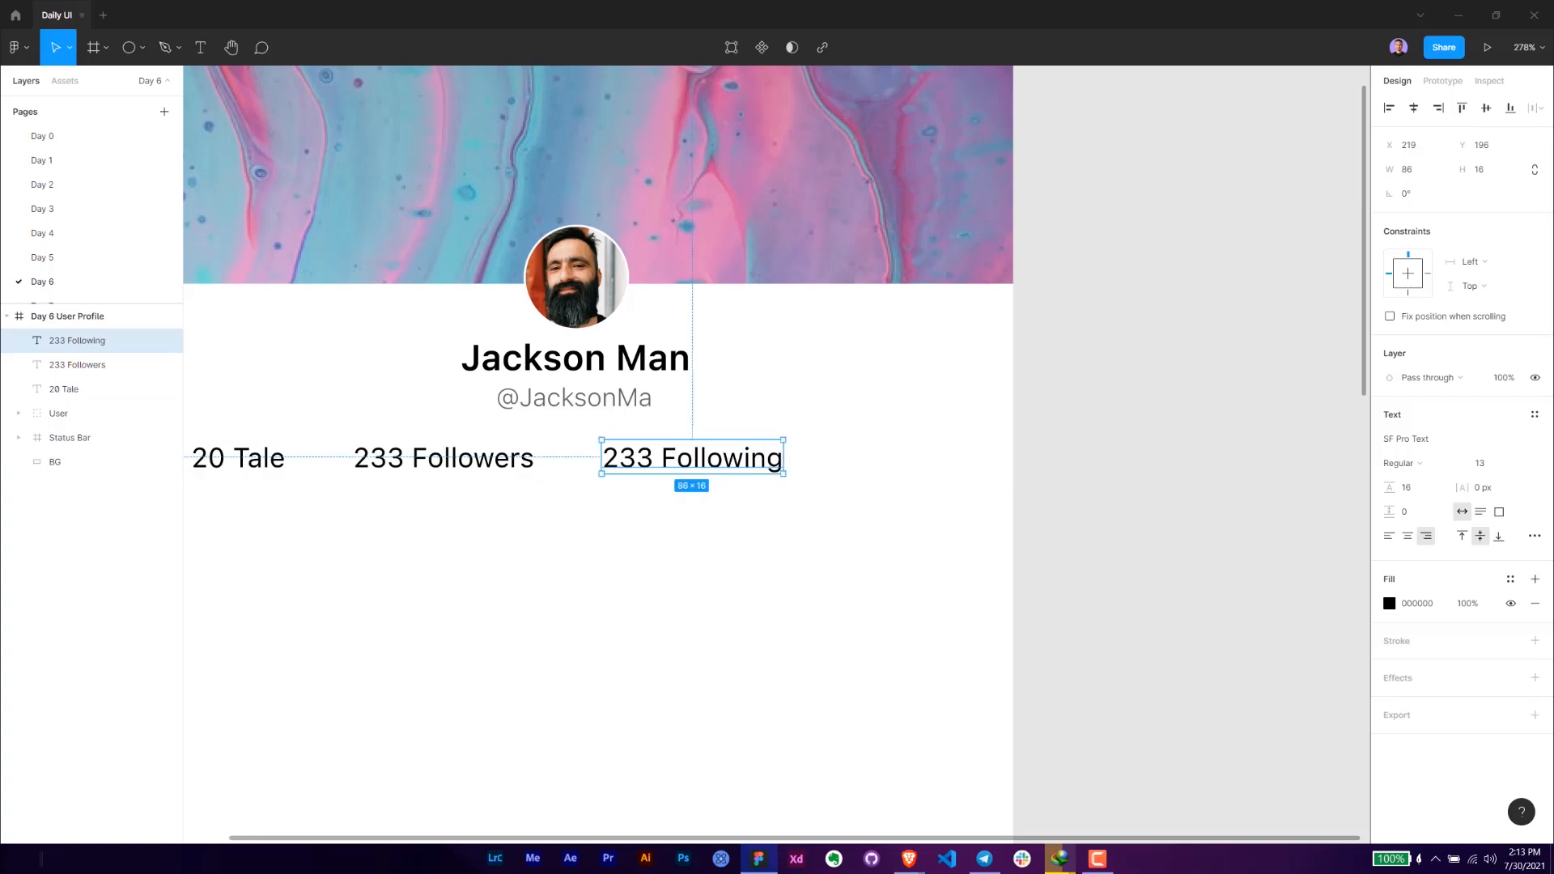
- Duplicate "233 Following" at the end of the row, change the copy to "Setting" and place it at X 337, Y 196
{"action": "left_click", "coordinate": [757, 500]}
{"action": "left_click", "coordinate": [715, 456]}
{"action": "key", "text": "ctrl+d"}
{"action": "left_click_drag", "start_coordinate": [858, 472], "coordinate": [907, 460]}
{"action": "double_click", "coordinate": [907, 460]}
{"action": "type", "text": "Setting"}
{"action": "left_click_drag", "start_coordinate": [951, 458], "coordinate": [902, 472]}
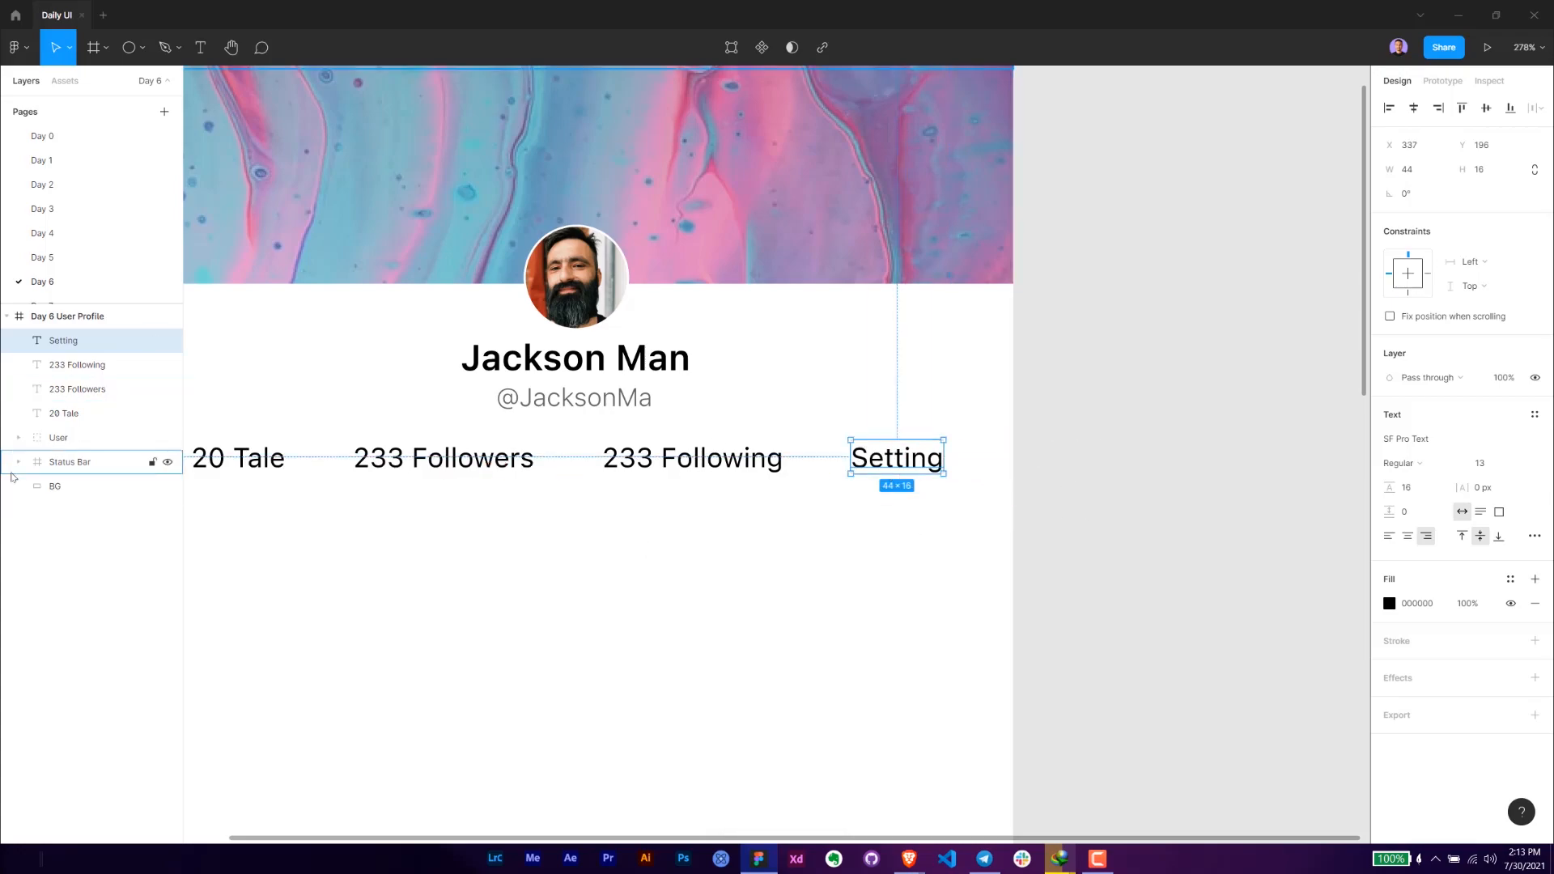
{"action": "key", "text": "alt+Tab"}
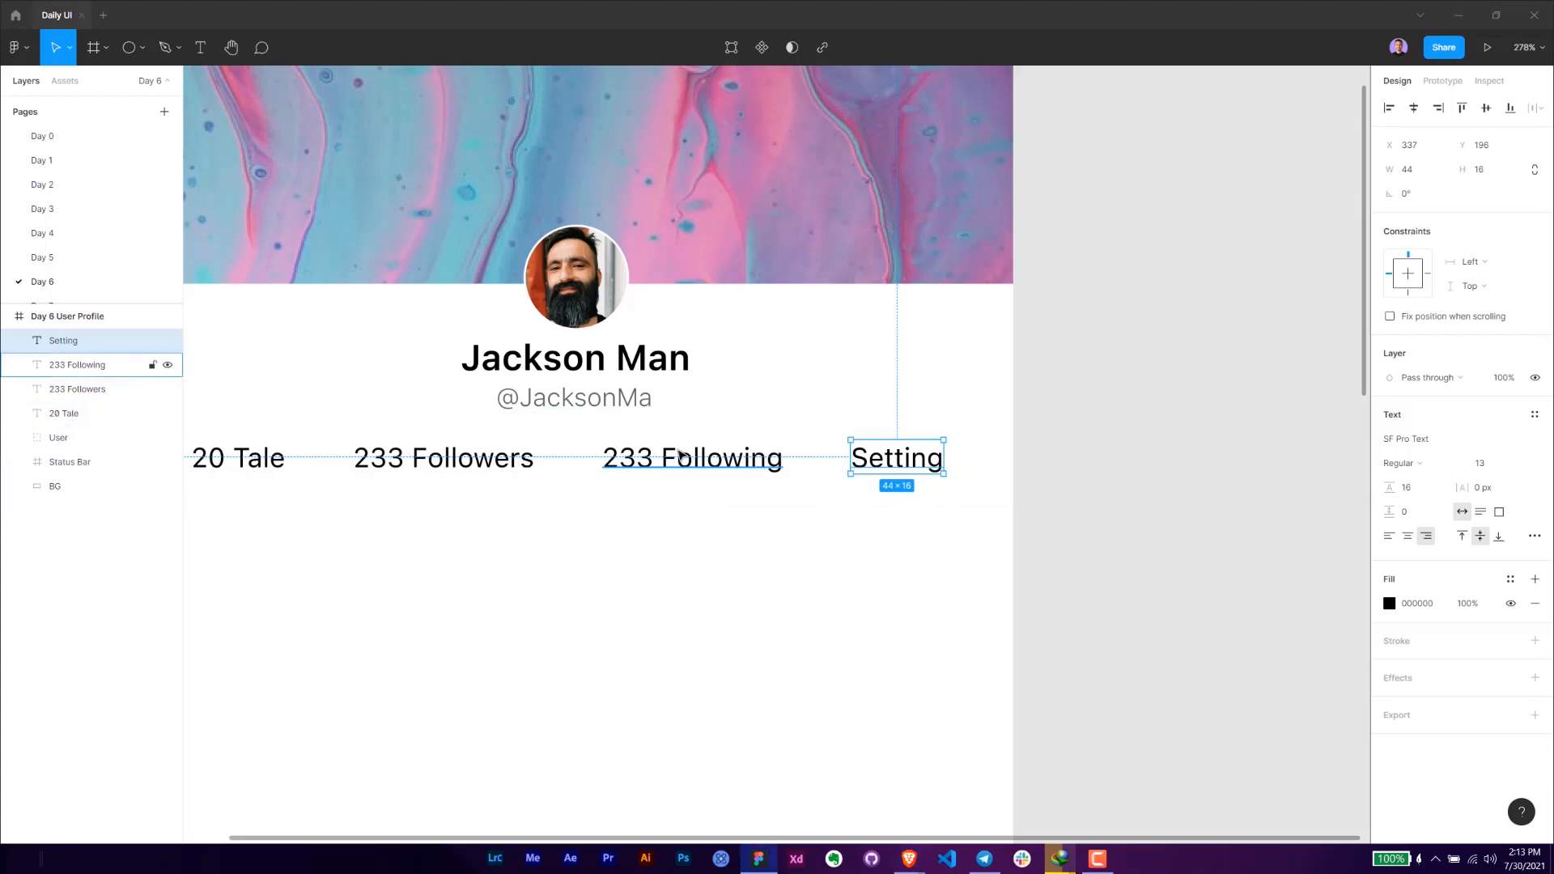
- Wrap the four texts "20 Tale", "233 Followers", "233 Following" and "Setting" in one horizontal auto layout frame
{"action": "left_click", "coordinate": [166, 365], "text": "shift"}
{"action": "scroll", "coordinate": [667, 504], "scroll_direction": "left", "scroll_amount": 3}
{"action": "left_click", "coordinate": [604, 450], "text": "shift"}
{"action": "left_click", "coordinate": [504, 447], "text": "shift"}
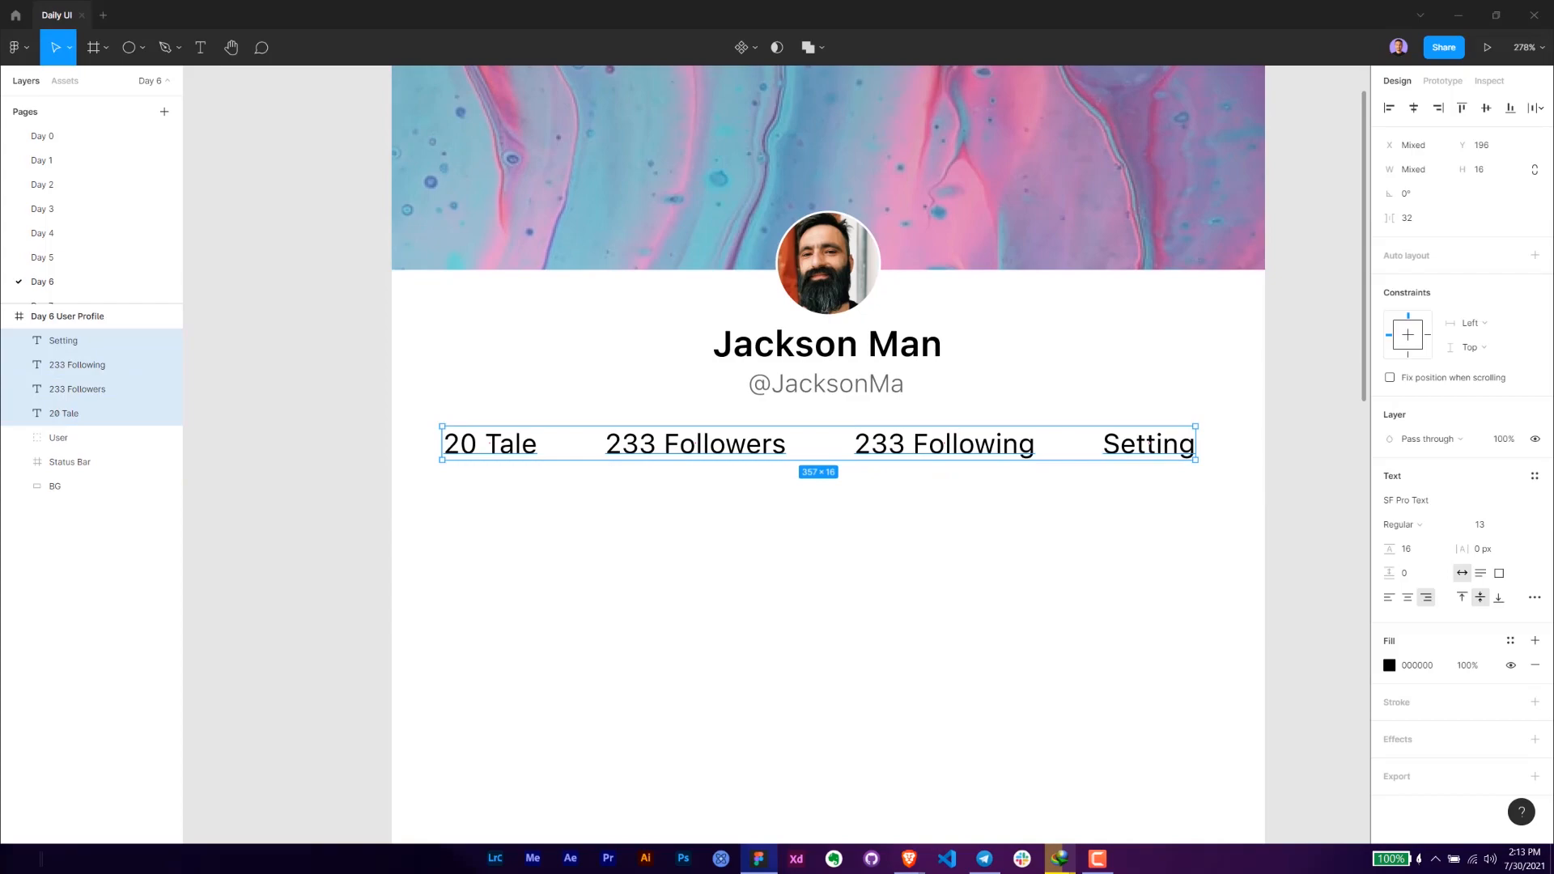
{"action": "key", "text": "alt+Tab"}
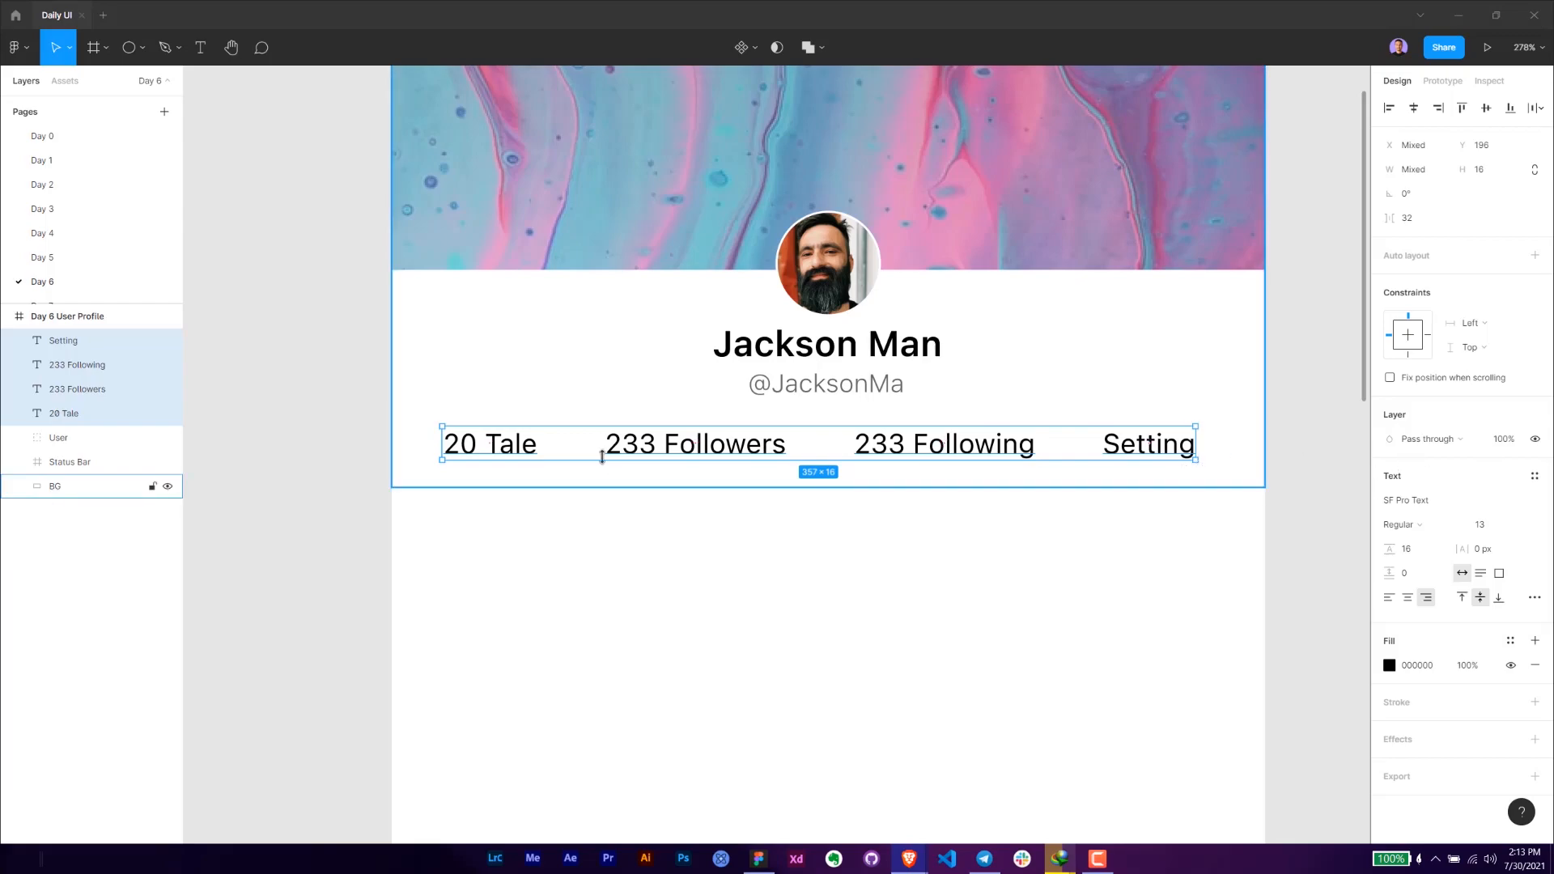
{"action": "left_click", "coordinate": [1110, 536]}
{"action": "left_click", "coordinate": [1134, 444]}
{"action": "left_click", "coordinate": [964, 444], "text": "shift"}
{"action": "left_click", "coordinate": [713, 443], "text": "shift"}
{"action": "left_click", "coordinate": [510, 443], "text": "shift"}
{"action": "key", "text": "shift+a"}
- Give the stats row's auto layout frame 16 left and right padding and move the frame to X 12, Y 196
{"action": "left_click", "coordinate": [1535, 304]}
{"action": "left_click", "coordinate": [1484, 368]}
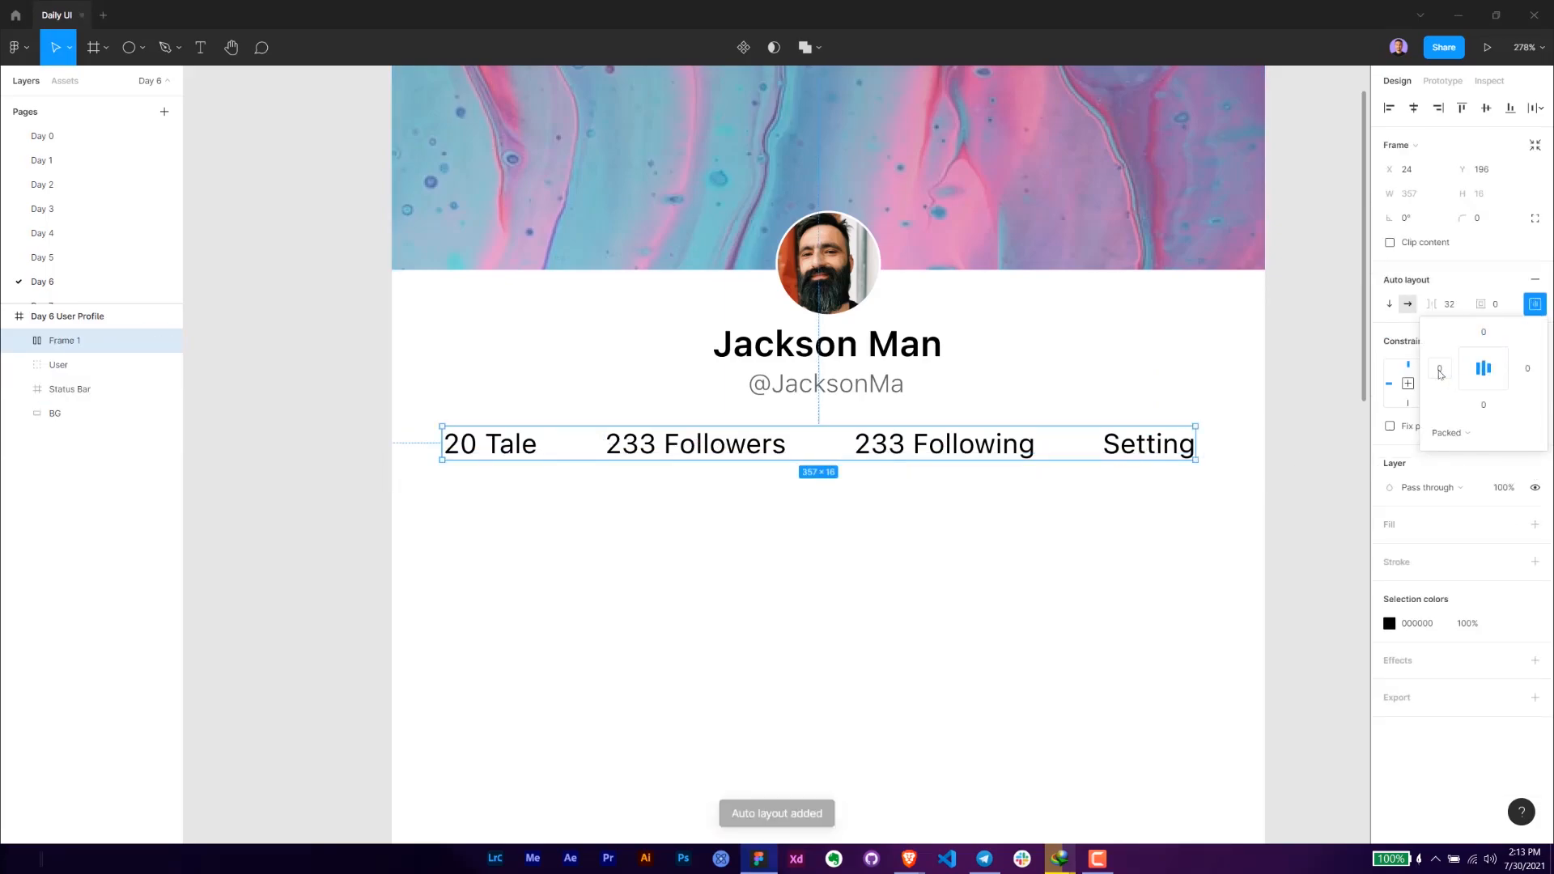
{"action": "key", "text": "Return"}
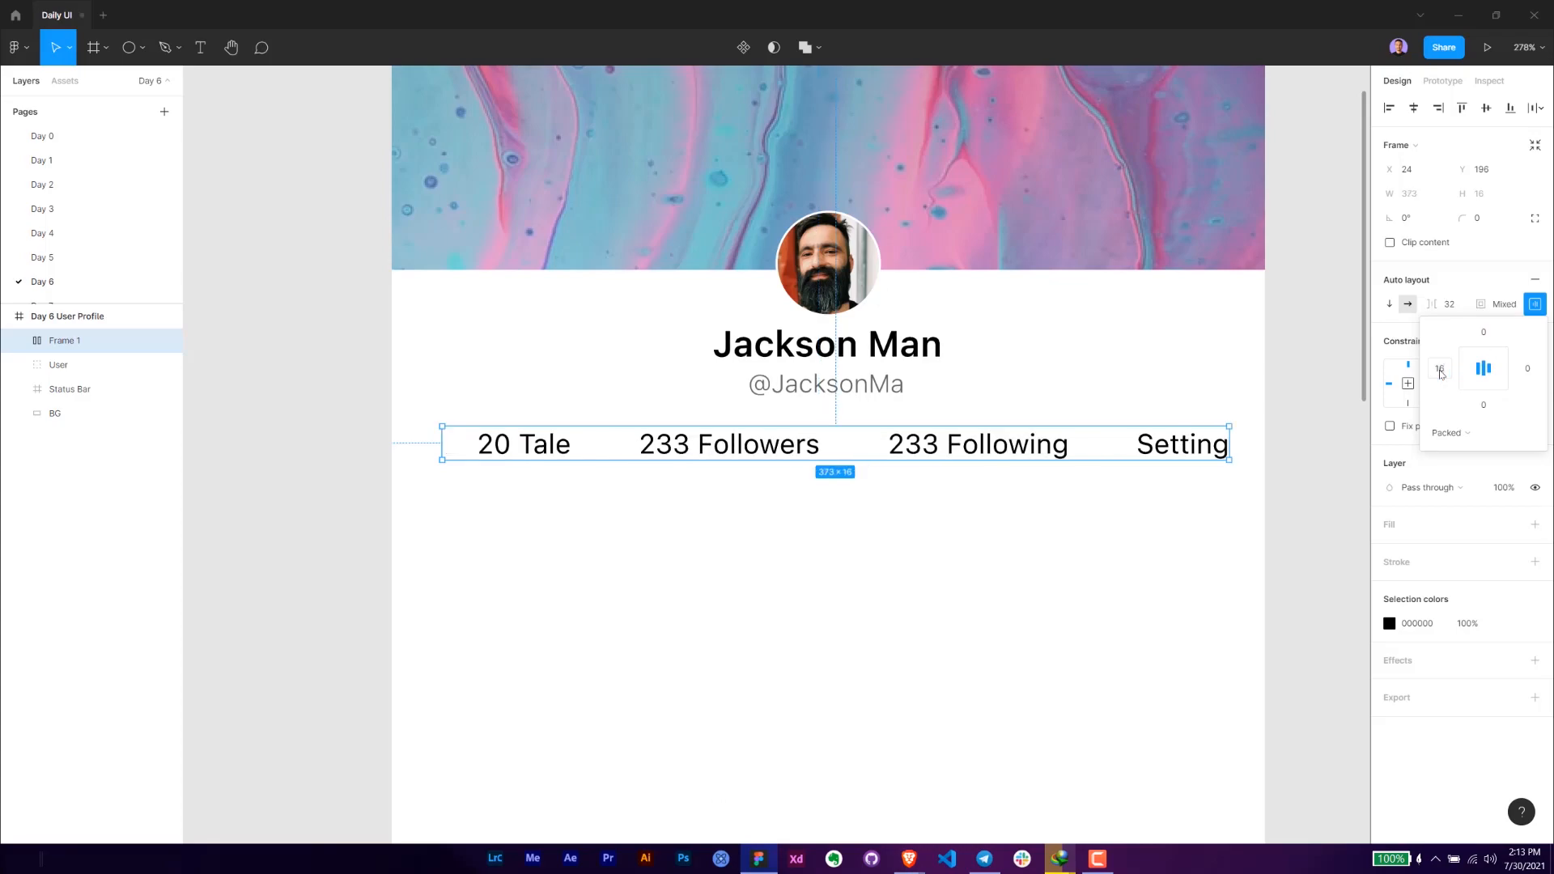
{"action": "left_click", "coordinate": [1538, 369]}
{"action": "type", "text": "16"}
{"action": "key", "text": "Return"}
{"action": "left_click_drag", "start_coordinate": [1022, 451], "coordinate": [1004, 454]}
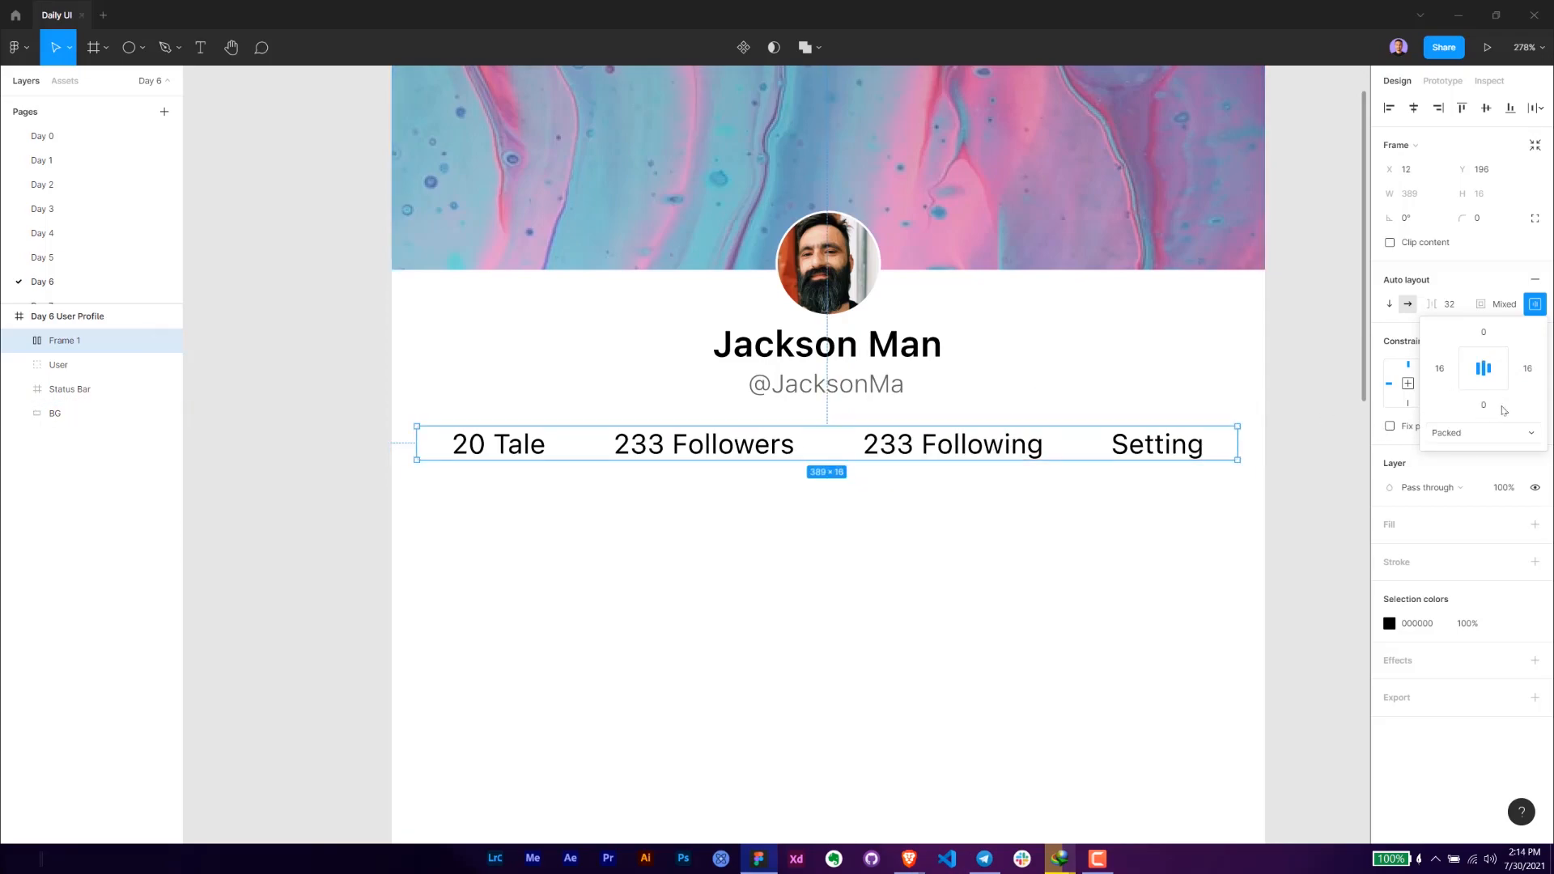
- Set the fill of the Day 6 User Profile frame to the light grey hex F3
{"action": "left_click", "coordinate": [1265, 545]}
{"action": "scroll", "coordinate": [1184, 549], "scroll_direction": "down", "scroll_amount": 2}
{"action": "left_click_drag", "start_coordinate": [1165, 548], "coordinate": [918, 502]}
{"action": "left_click_drag", "start_coordinate": [785, 578], "coordinate": [744, 523]}
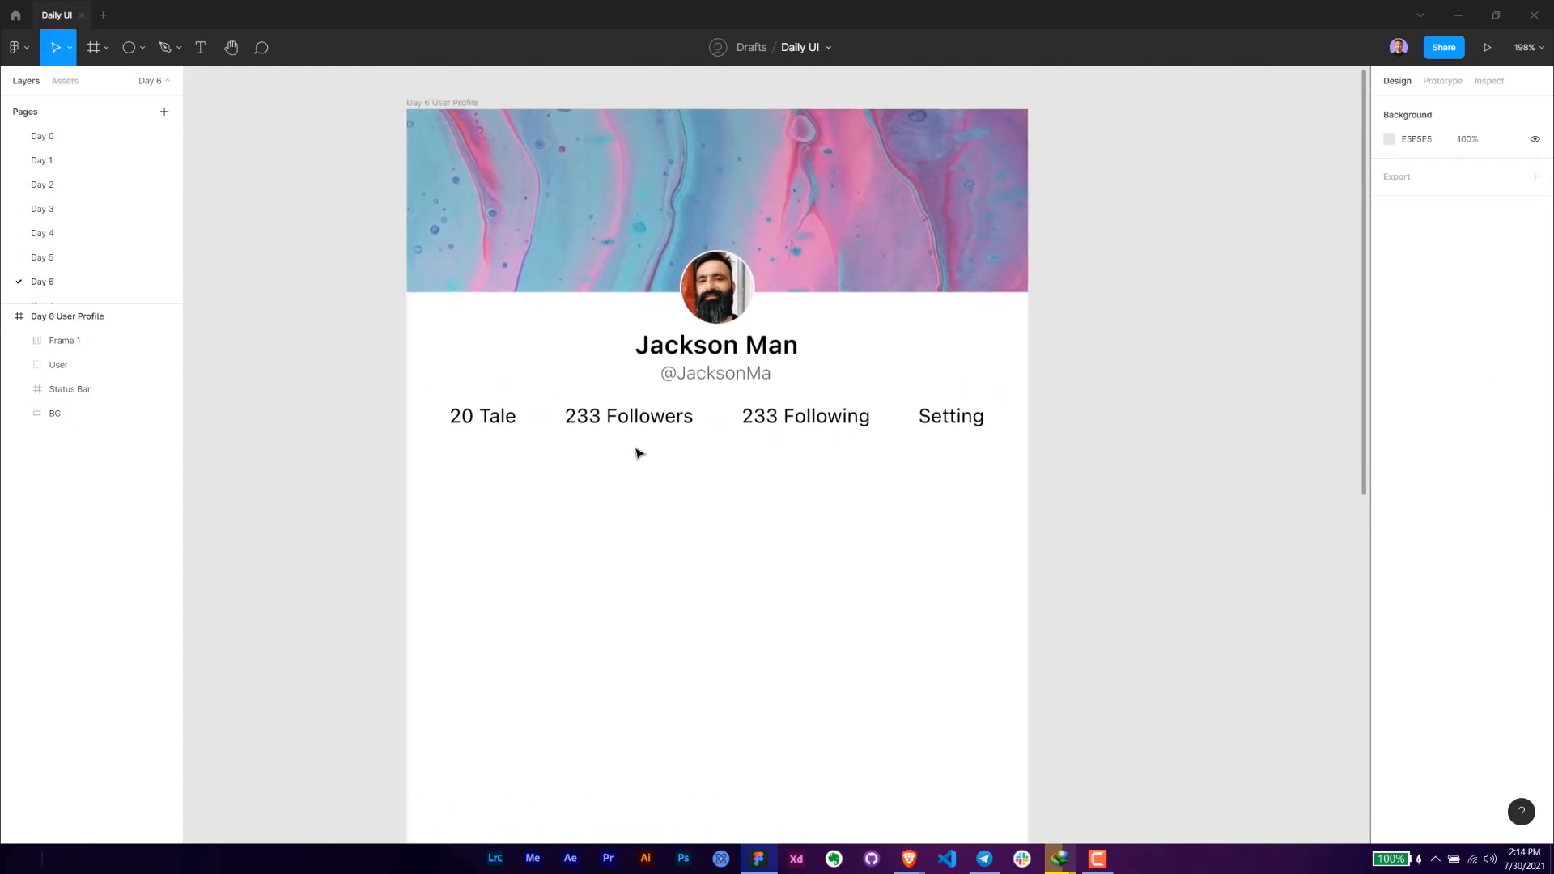
{"action": "left_click", "coordinate": [445, 104]}
{"action": "left_click", "coordinate": [1419, 441]}
{"action": "type", "text": "f3"}
{"action": "key", "text": "Return"}
{"action": "left_click", "coordinate": [684, 562]}
- Draw a horizontal line about 80 wide below "Setting" along the white background's lower edge, at Y 224
{"action": "scroll", "coordinate": [678, 577], "scroll_direction": "down", "scroll_amount": 1}
{"action": "left_click_drag", "start_coordinate": [653, 563], "coordinate": [708, 484]}
{"action": "left_click_drag", "start_coordinate": [891, 469], "coordinate": [810, 511]}
{"action": "scroll", "coordinate": [935, 377], "scroll_direction": "up", "scroll_amount": 4}
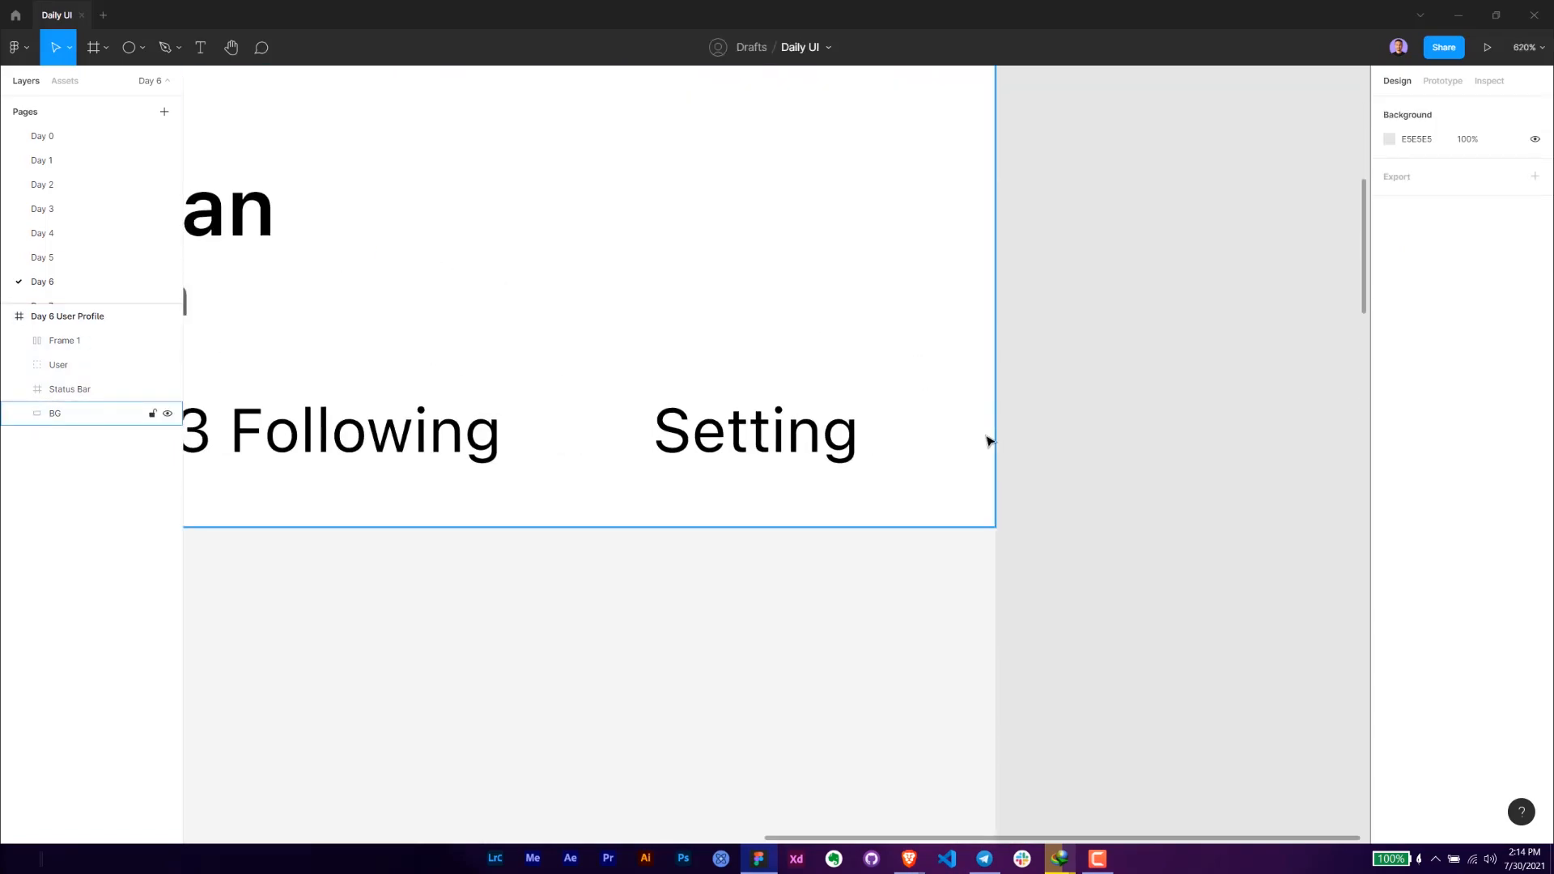
{"action": "key", "text": "l"}
{"action": "left_click_drag", "start_coordinate": [998, 524], "coordinate": [620, 521]}
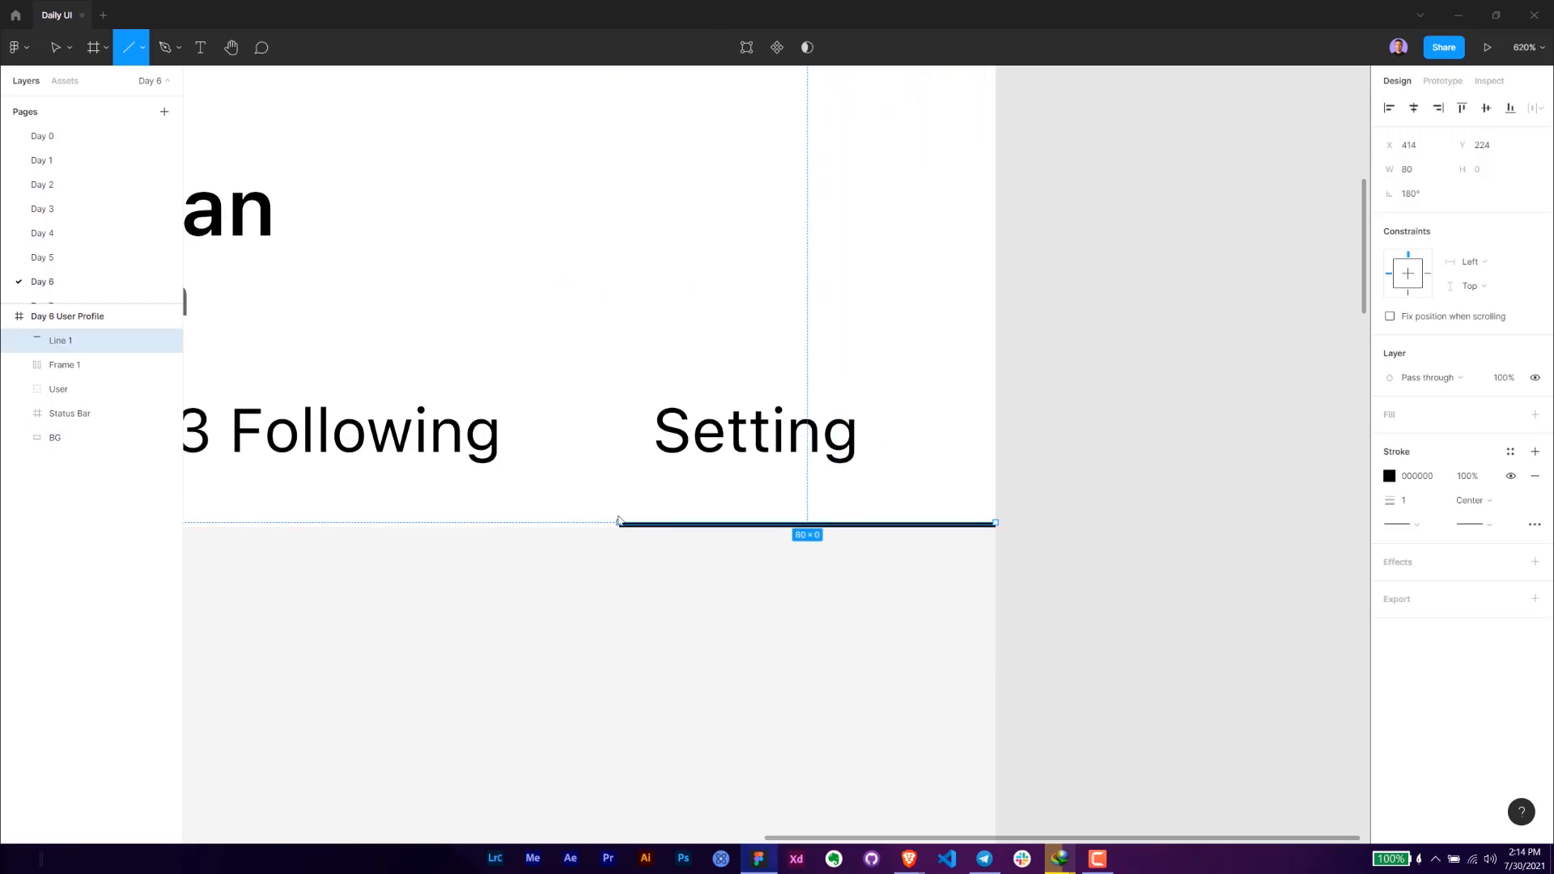
- Set the line's width to 44 to match the "Setting" text and align it directly below the text at X 385
{"action": "left_click", "coordinate": [799, 433]}
{"action": "left_click", "coordinate": [800, 435]}
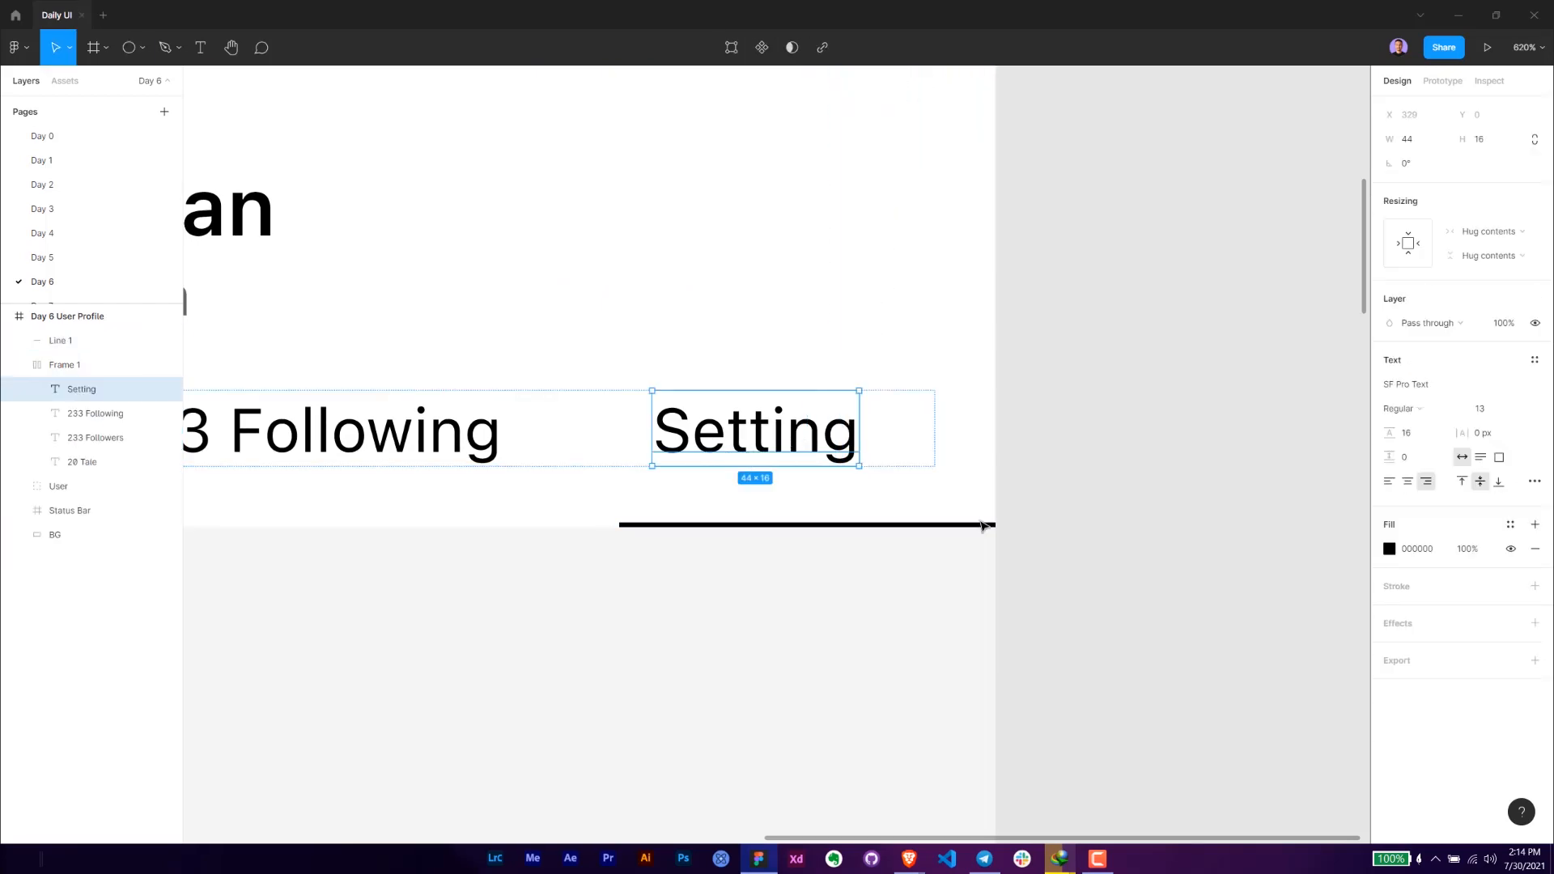
{"action": "left_click", "coordinate": [97, 340]}
{"action": "left_click", "coordinate": [1417, 170]}
{"action": "type", "text": "44"}
{"action": "key", "text": "Return"}
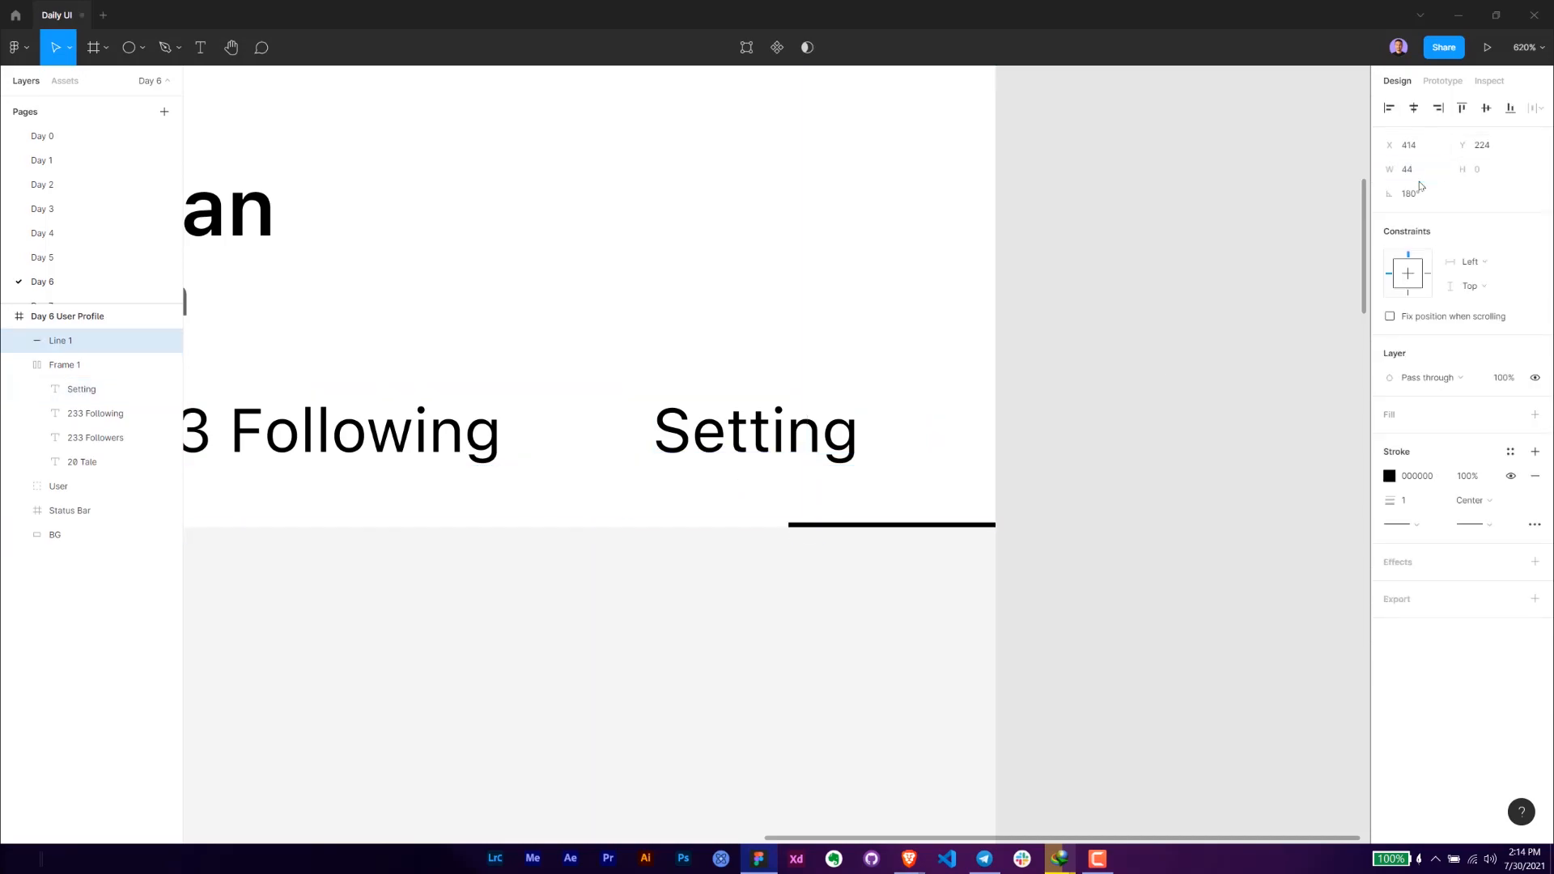
{"action": "left_click_drag", "start_coordinate": [920, 527], "coordinate": [784, 525]}
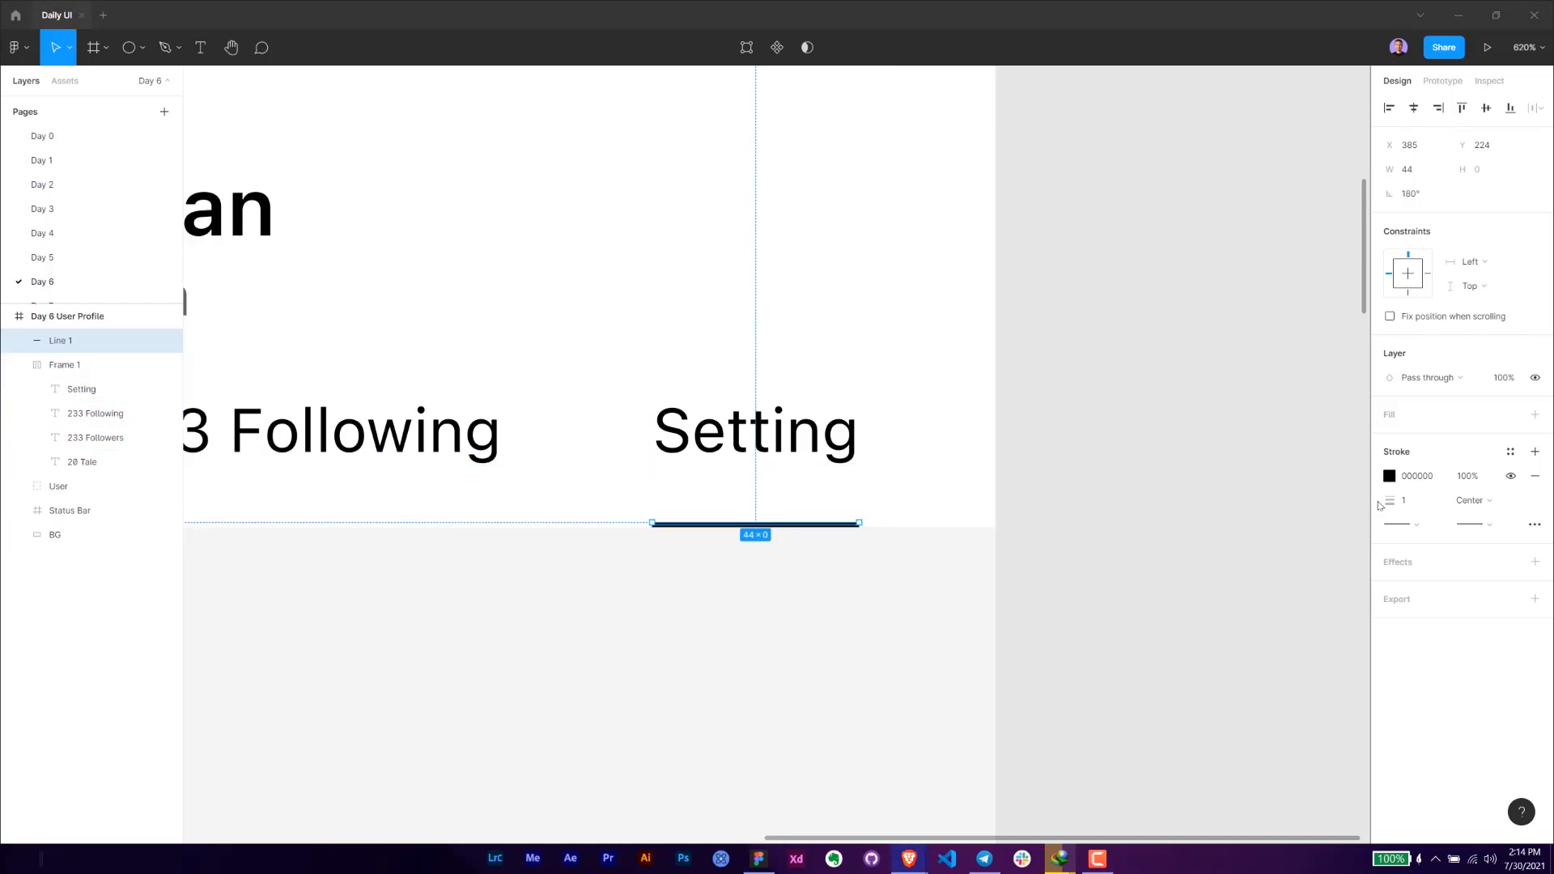
- Set the line's stroke colour to FF9F0A and its stroke alignment to Outside
{"action": "left_click", "coordinate": [1419, 478]}
{"action": "type", "text": "FF9F0A"}
{"action": "key", "text": "Return"}
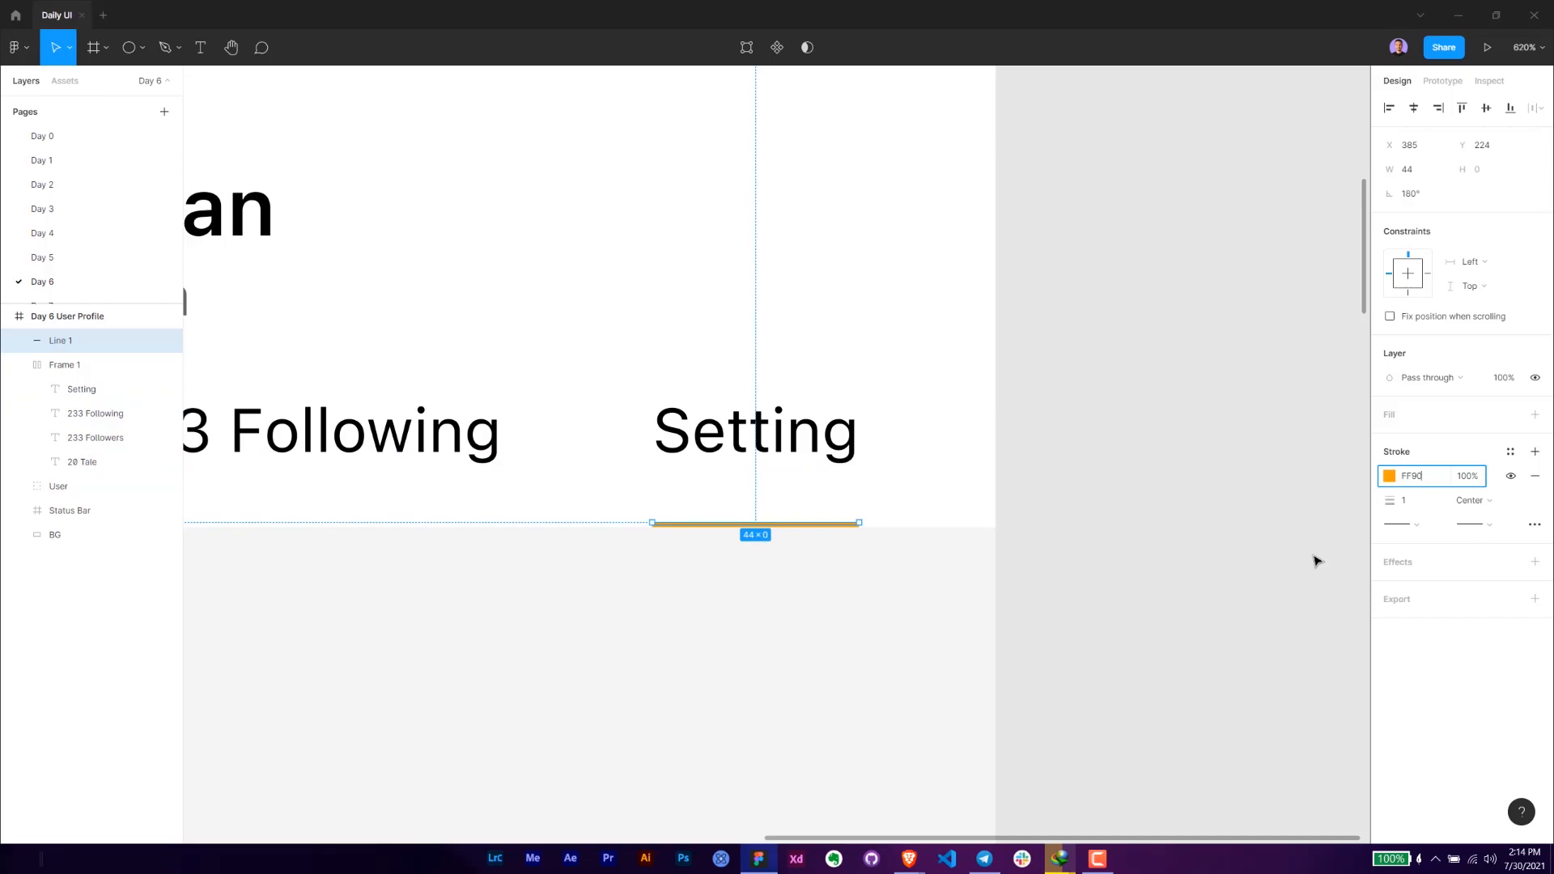
{"action": "type", "text": "FF9"}
{"action": "key", "text": "Return"}
{"action": "key", "text": "ctrl+z"}
{"action": "type", "text": "A"}
{"action": "key", "text": "Return"}
{"action": "left_click", "coordinate": [1483, 510]}
{"action": "left_click", "coordinate": [1501, 538]}
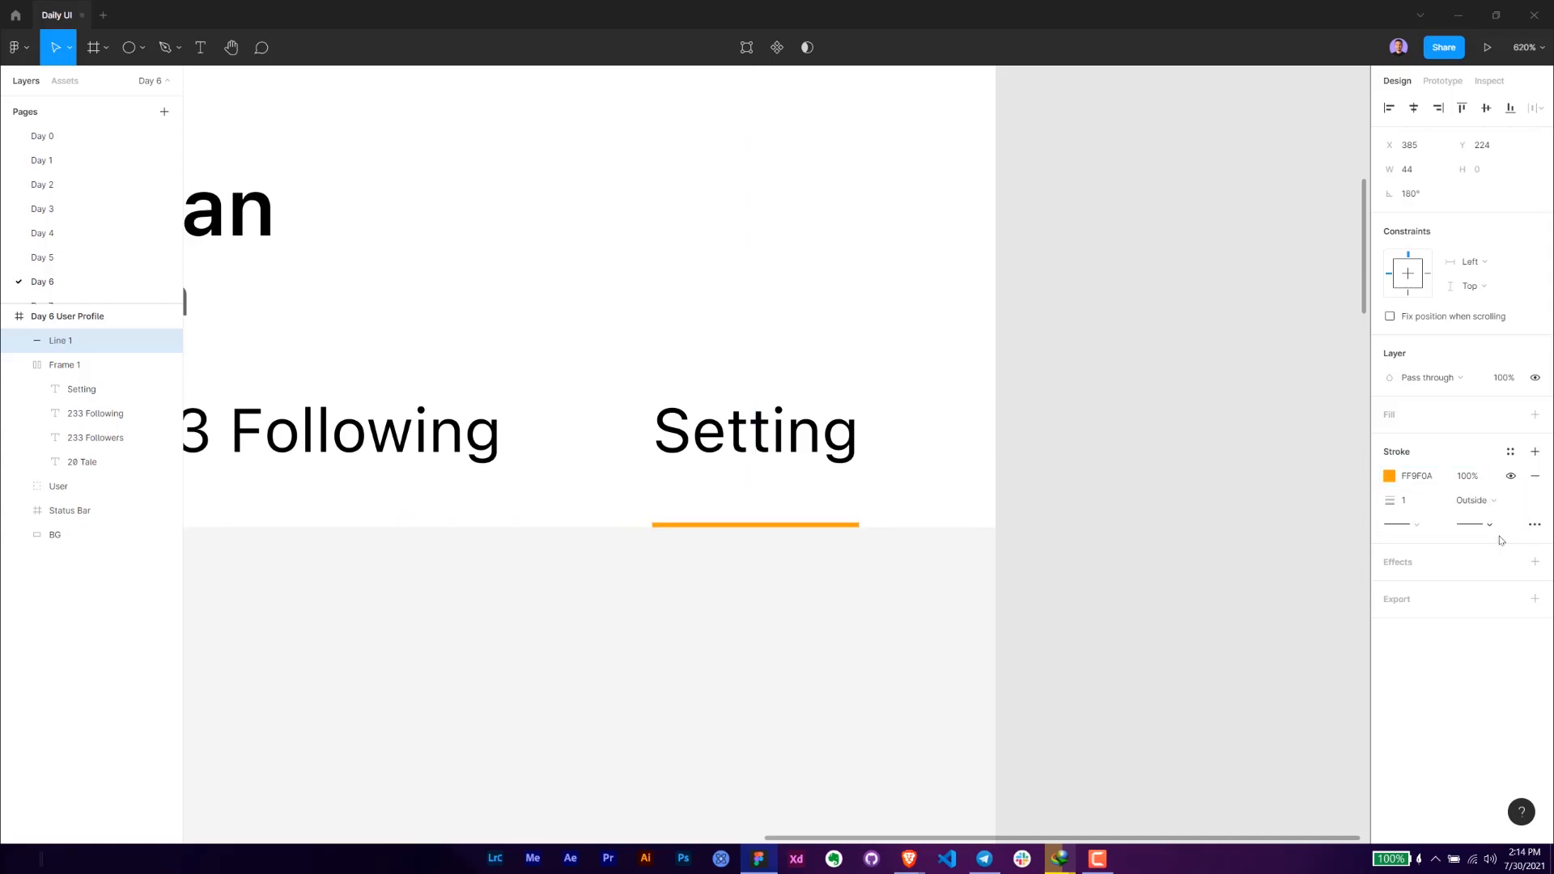
- Check the orange line's distance to the white background's edge, try it at Y 225 and return it to Y 224
{"action": "left_click", "coordinate": [878, 565]}
{"action": "left_click", "coordinate": [815, 526]}
{"action": "key", "text": "alt"}
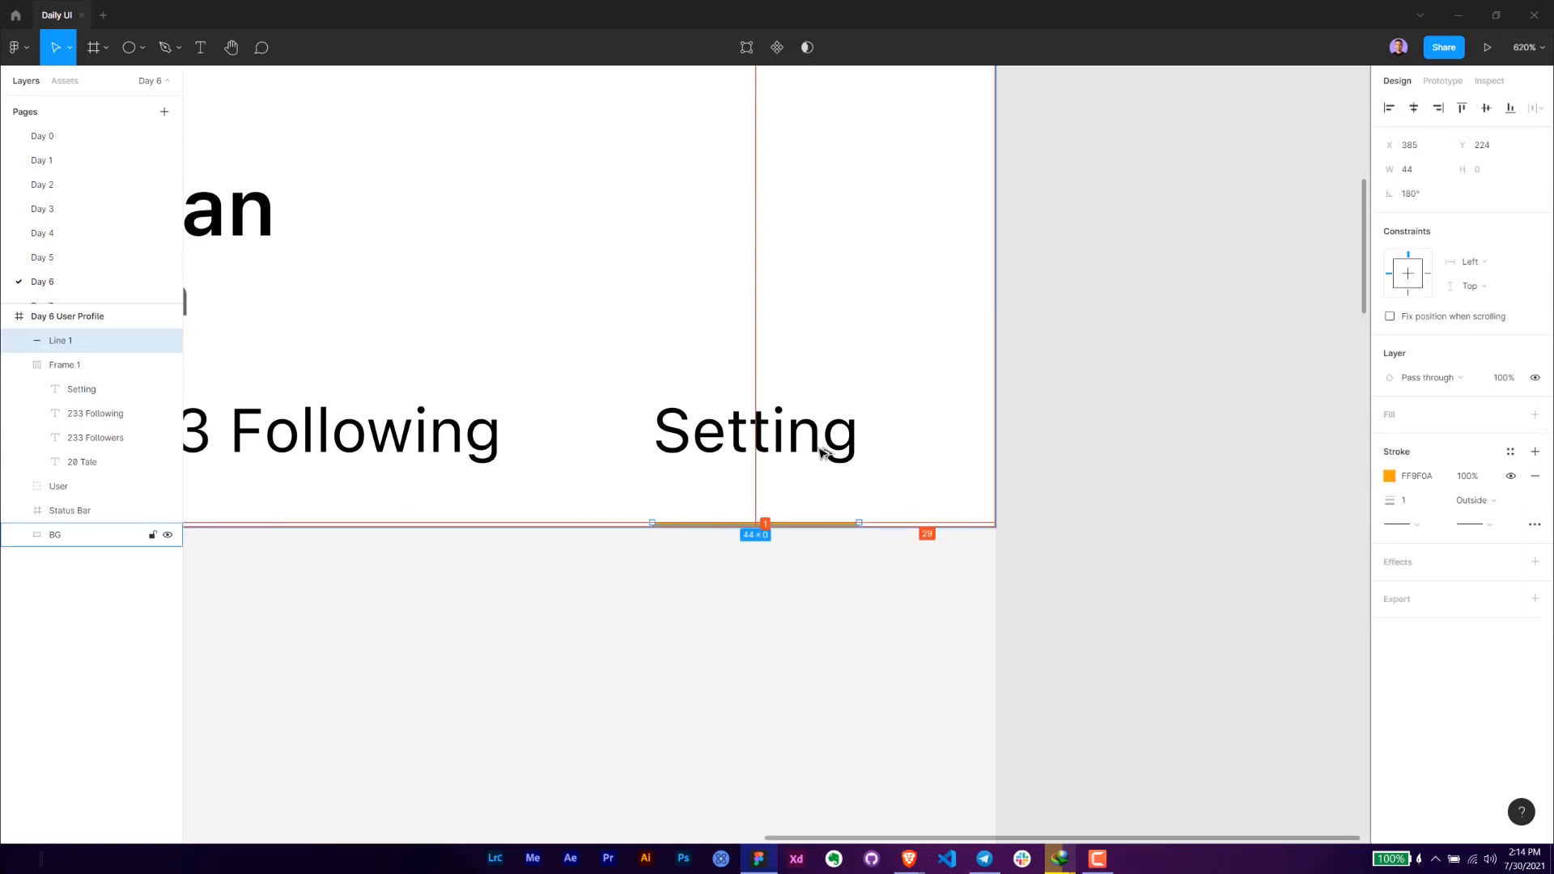
{"action": "scroll", "coordinate": [850, 583], "scroll_direction": "up", "scroll_amount": 5}
{"action": "key", "text": "Down"}
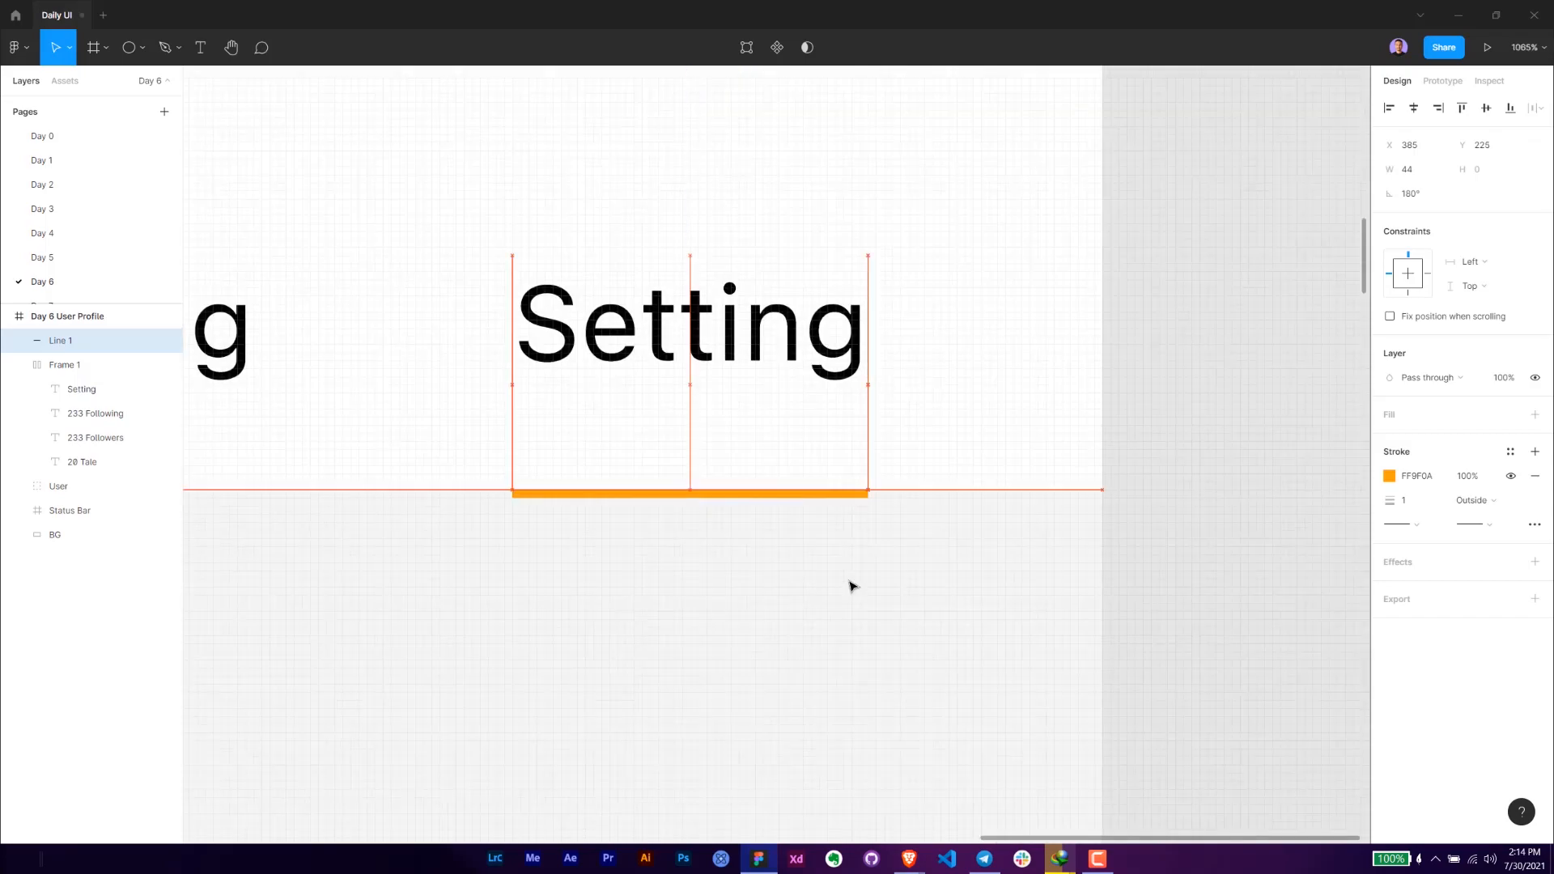
{"action": "key", "text": "Up"}
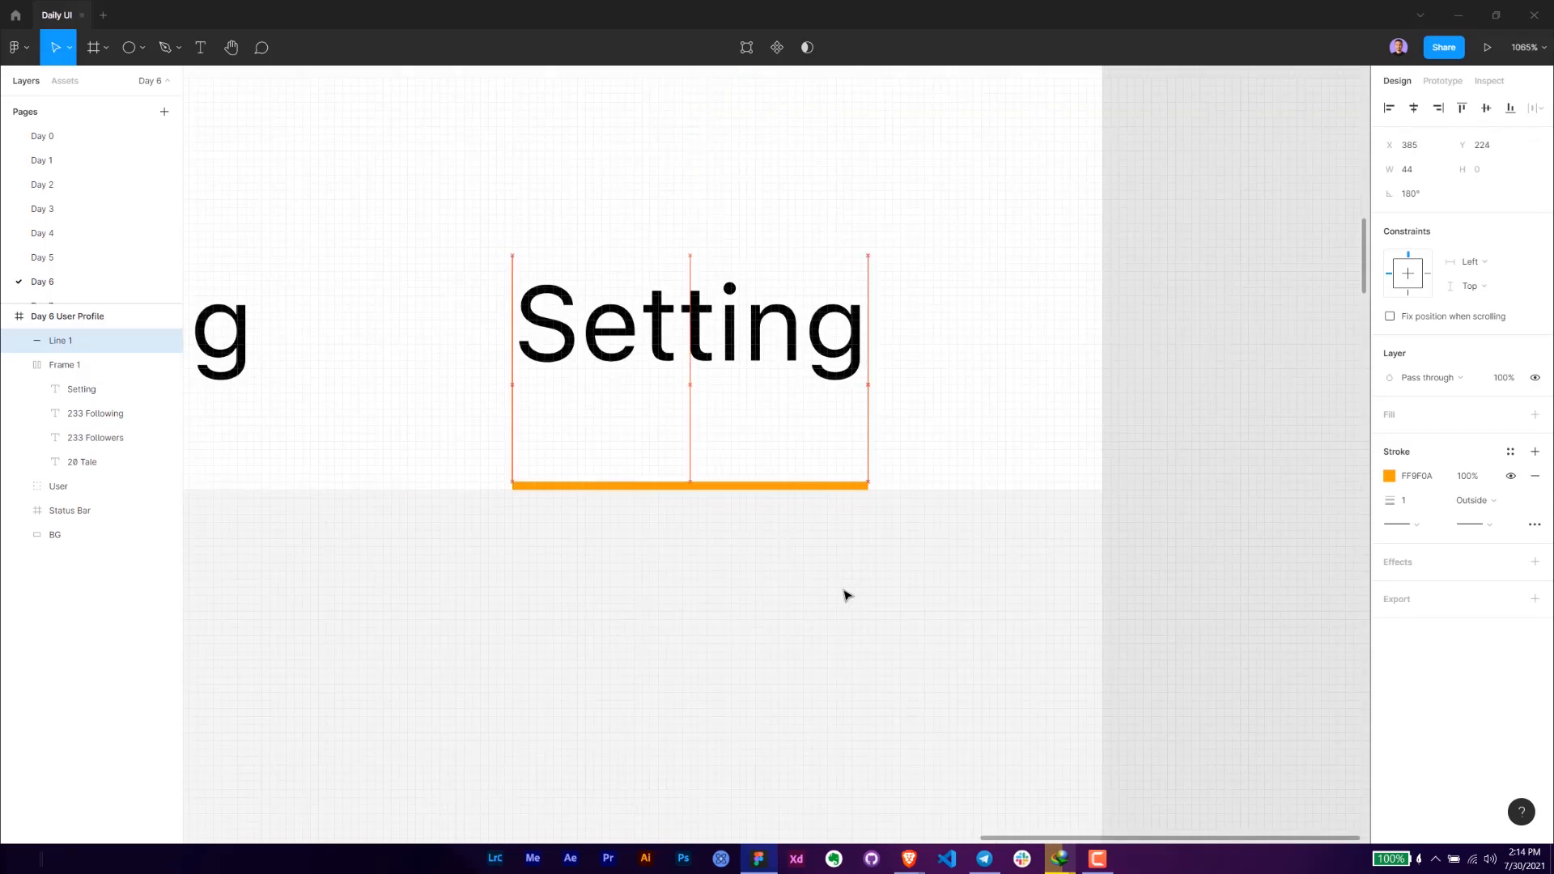
- Draw a full-width rectangle of 414 × 261 below the white profile section, at X 0, Y 242
{"action": "left_click", "coordinate": [773, 559]}
{"action": "scroll", "coordinate": [769, 565], "scroll_direction": "down", "scroll_amount": 10}
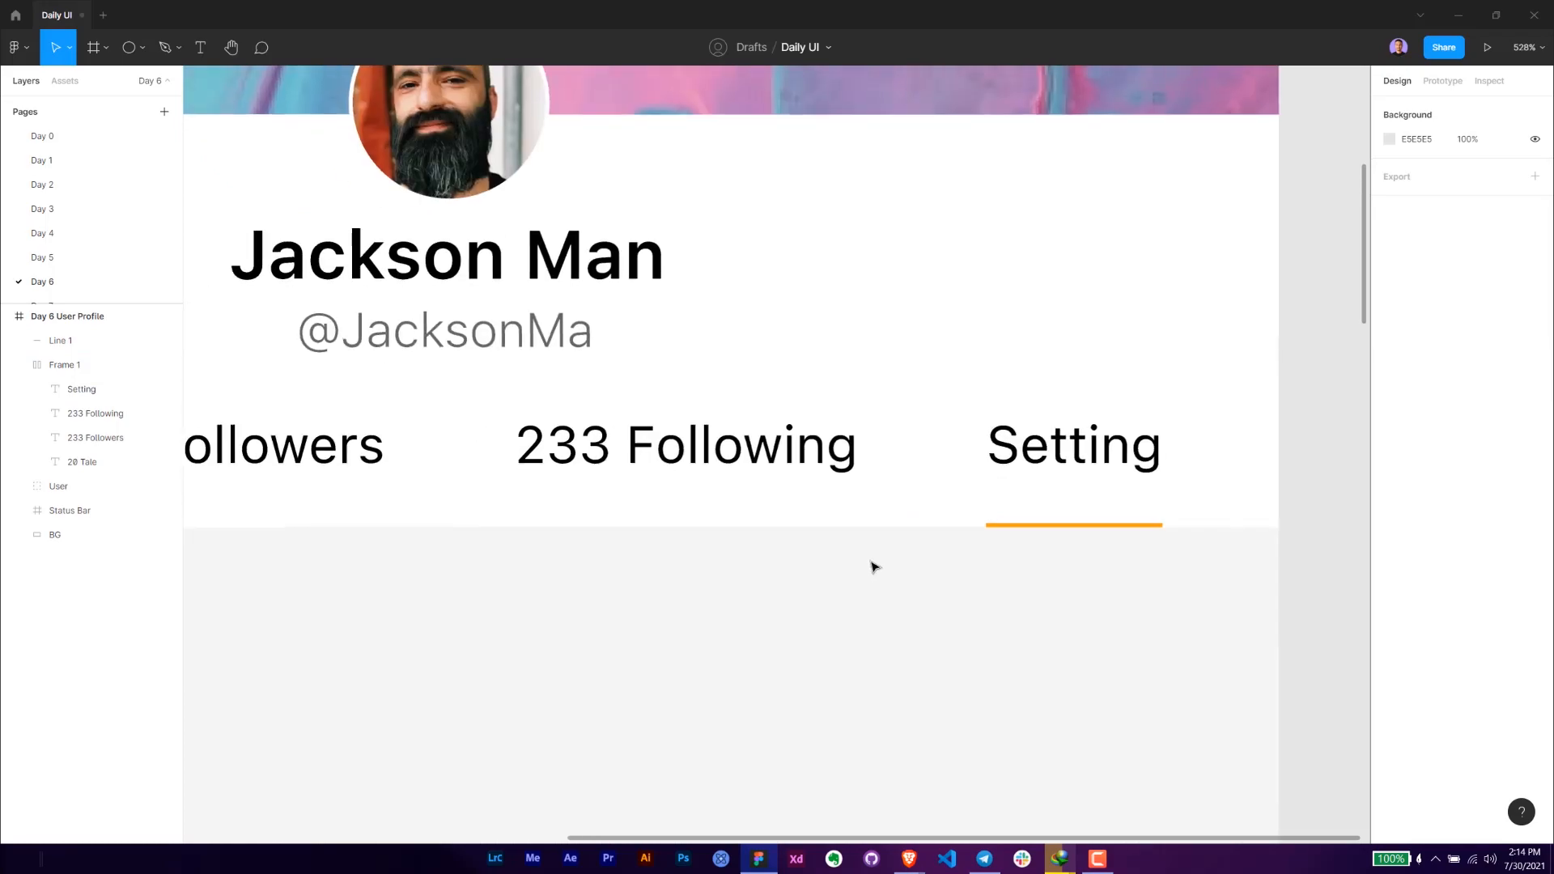
{"action": "scroll", "coordinate": [978, 527], "scroll_direction": "down", "scroll_amount": 5}
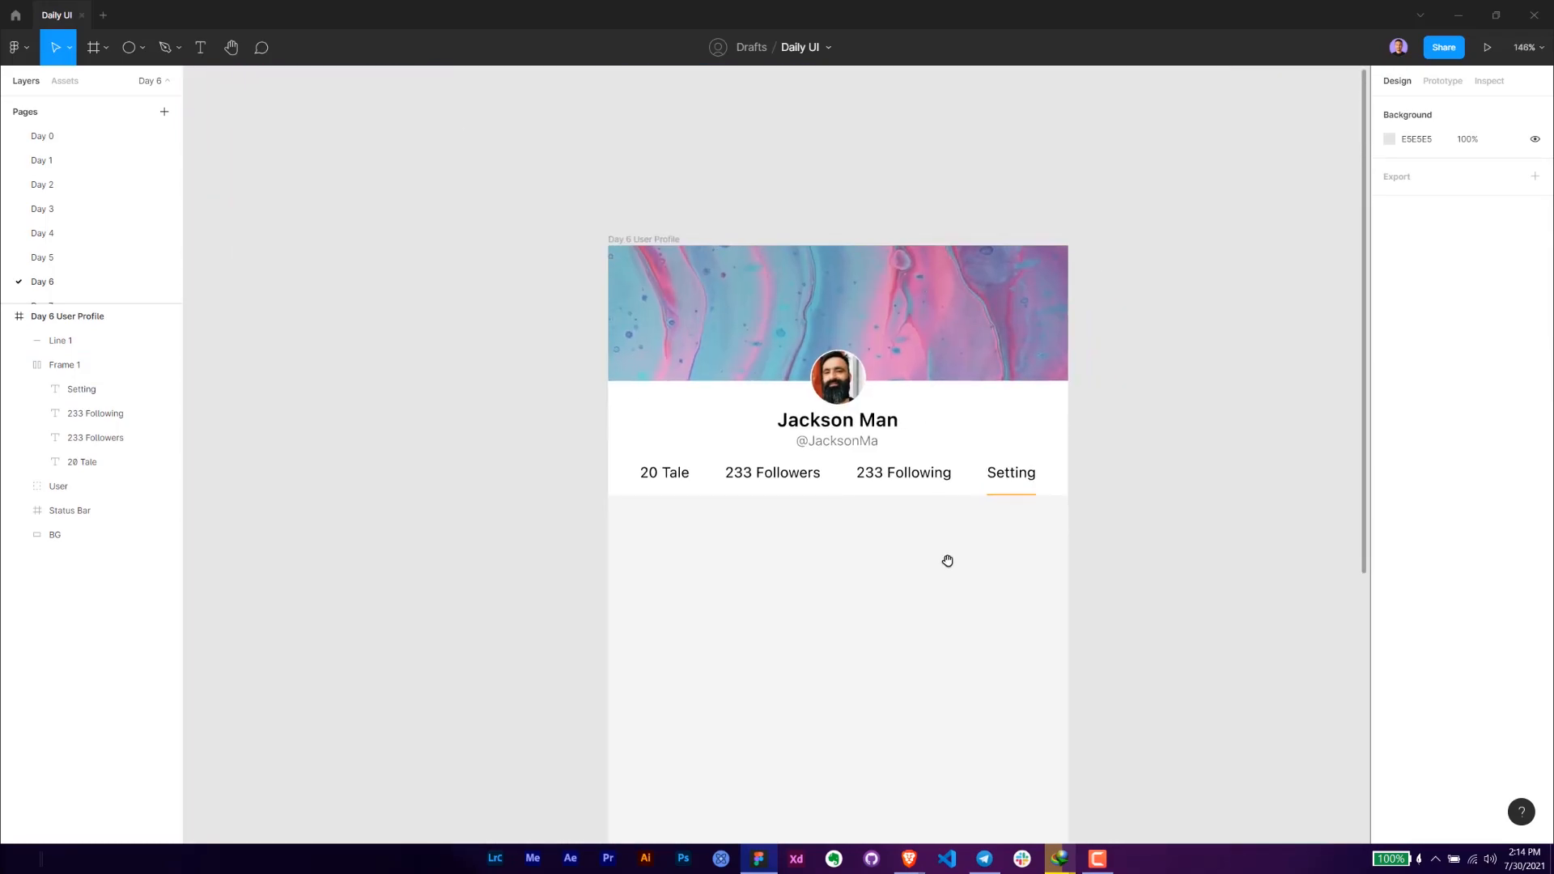
{"action": "left_click_drag", "start_coordinate": [854, 570], "coordinate": [834, 524]}
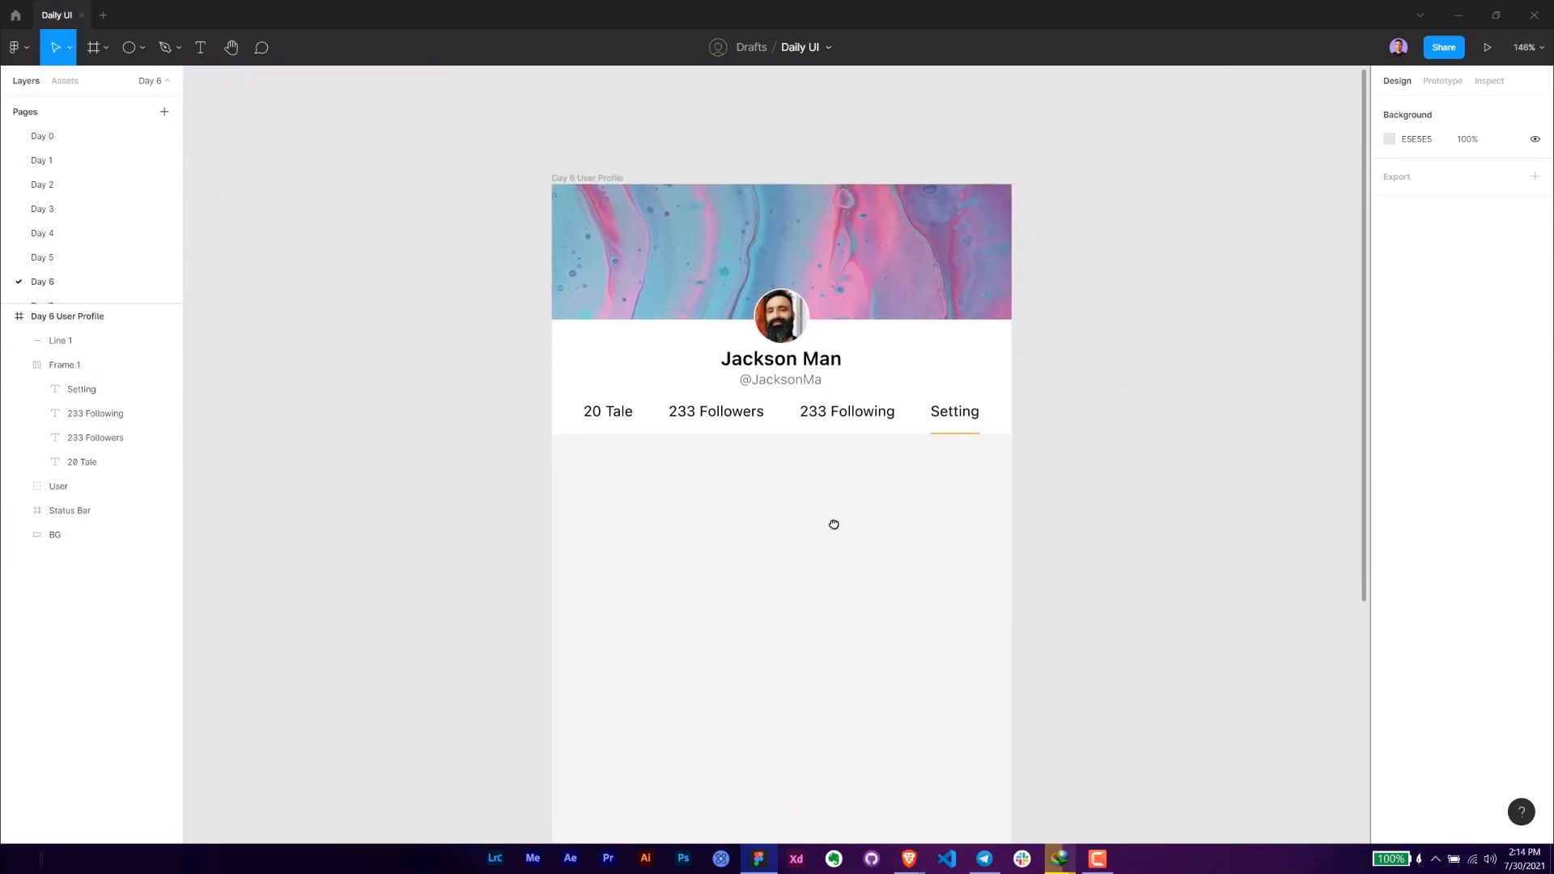
{"action": "key", "text": "r"}
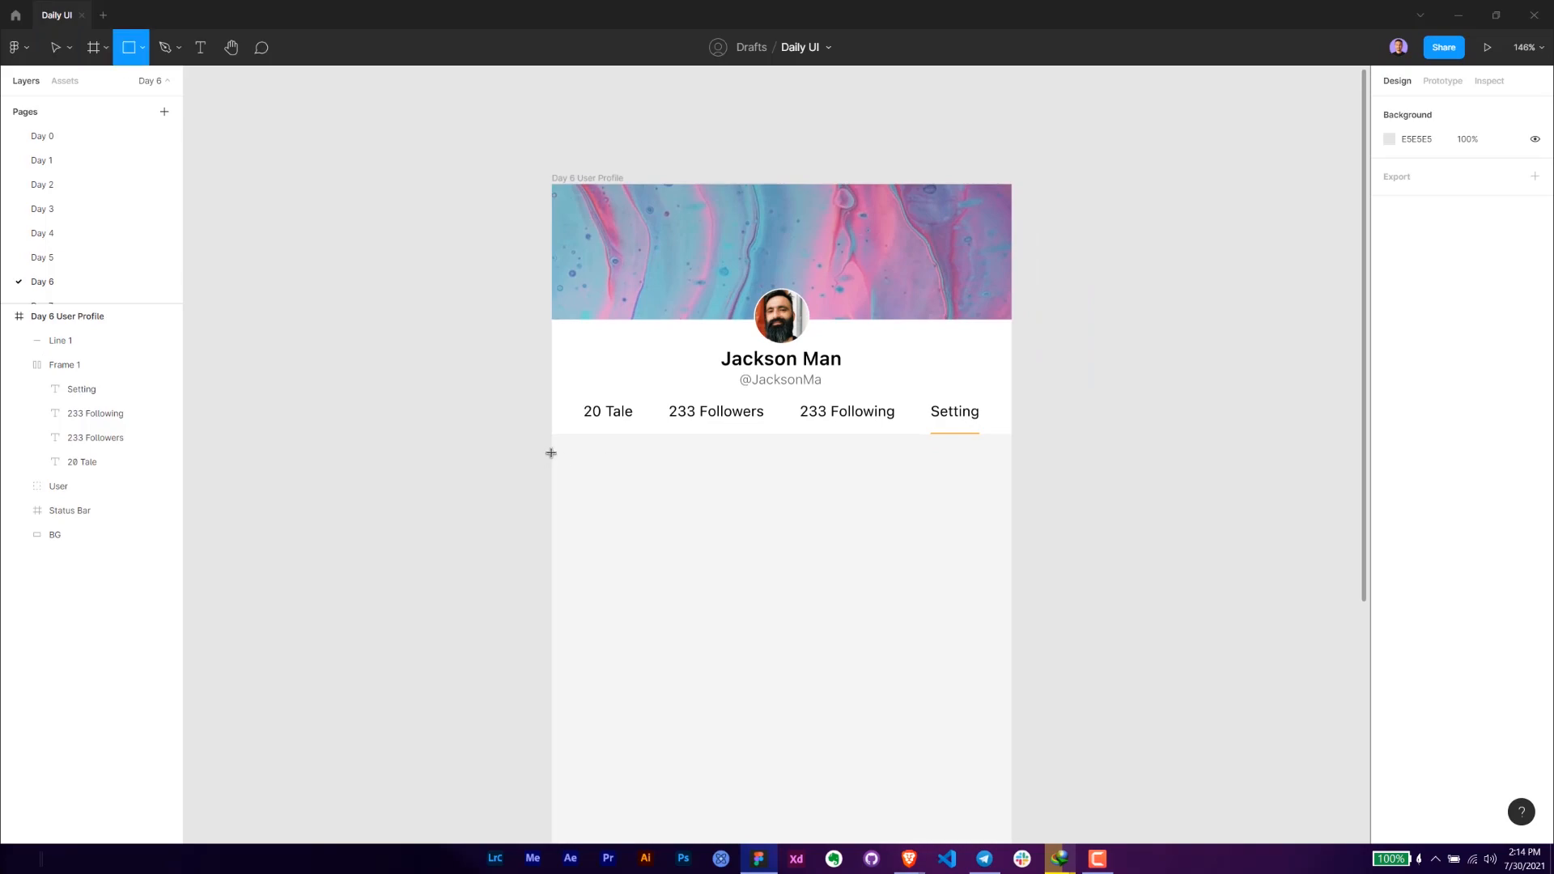
{"action": "mouse_move", "coordinate": [551, 452]}
{"action": "left_mouse_down"}
{"action": "mouse_move", "coordinate": [1005, 743]}
{"action": "mouse_move", "coordinate": [1012, 720]}
{"action": "left_mouse_up"}
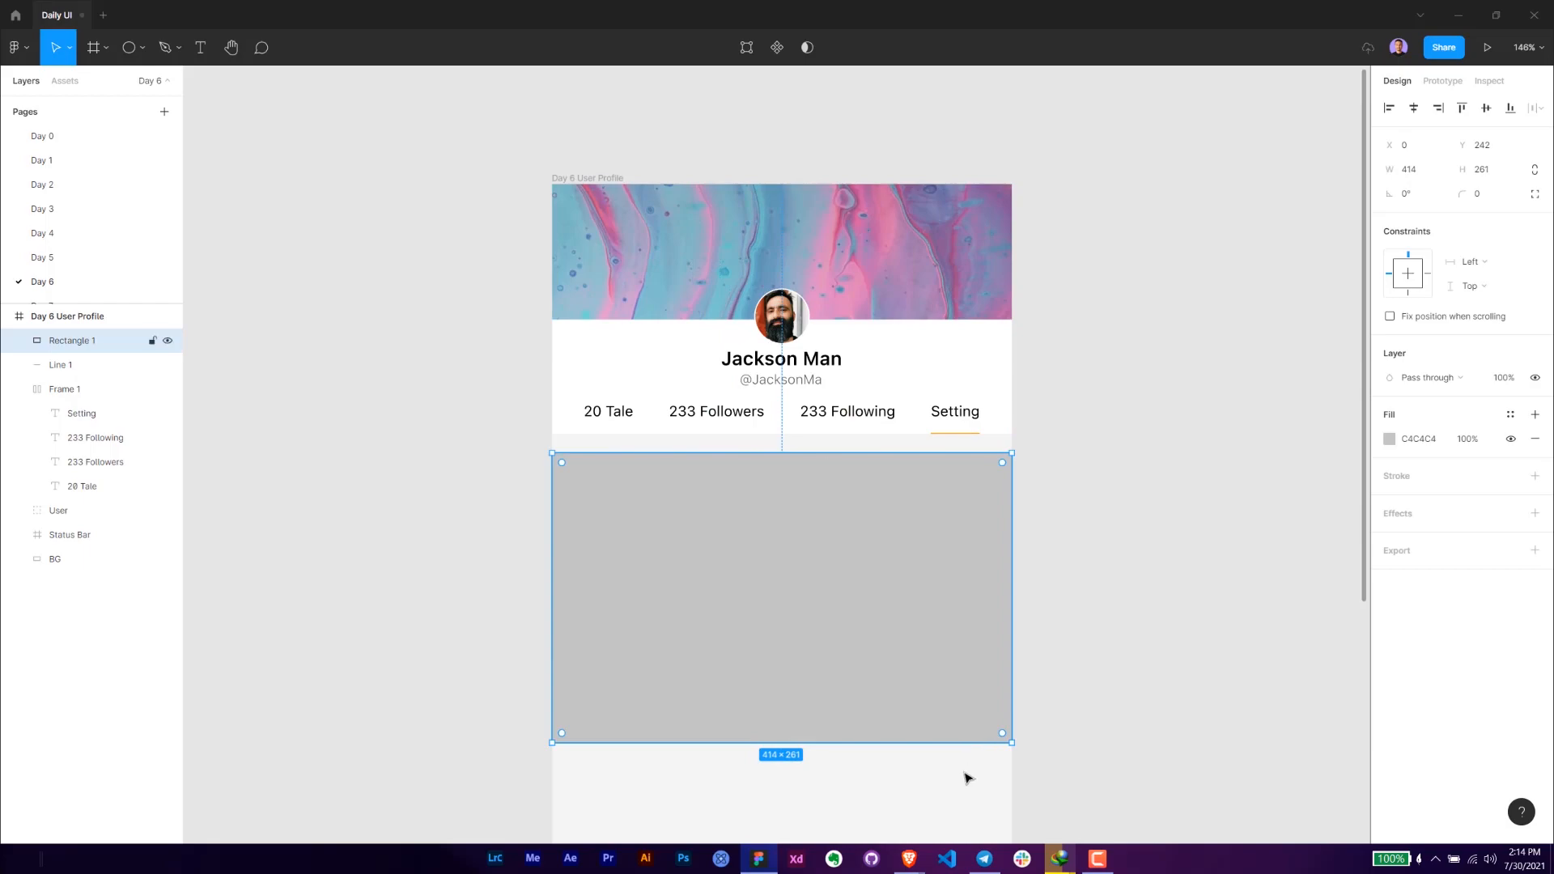
- Stretch the grey rectangle down to a height of 654 and move it up to Y 233
{"action": "left_click", "coordinate": [931, 799]}
{"action": "scroll", "coordinate": [874, 712], "scroll_direction": "down", "scroll_amount": 5}
{"action": "left_click", "coordinate": [782, 437]}
{"action": "left_click_drag", "start_coordinate": [778, 460], "coordinate": [777, 709]}
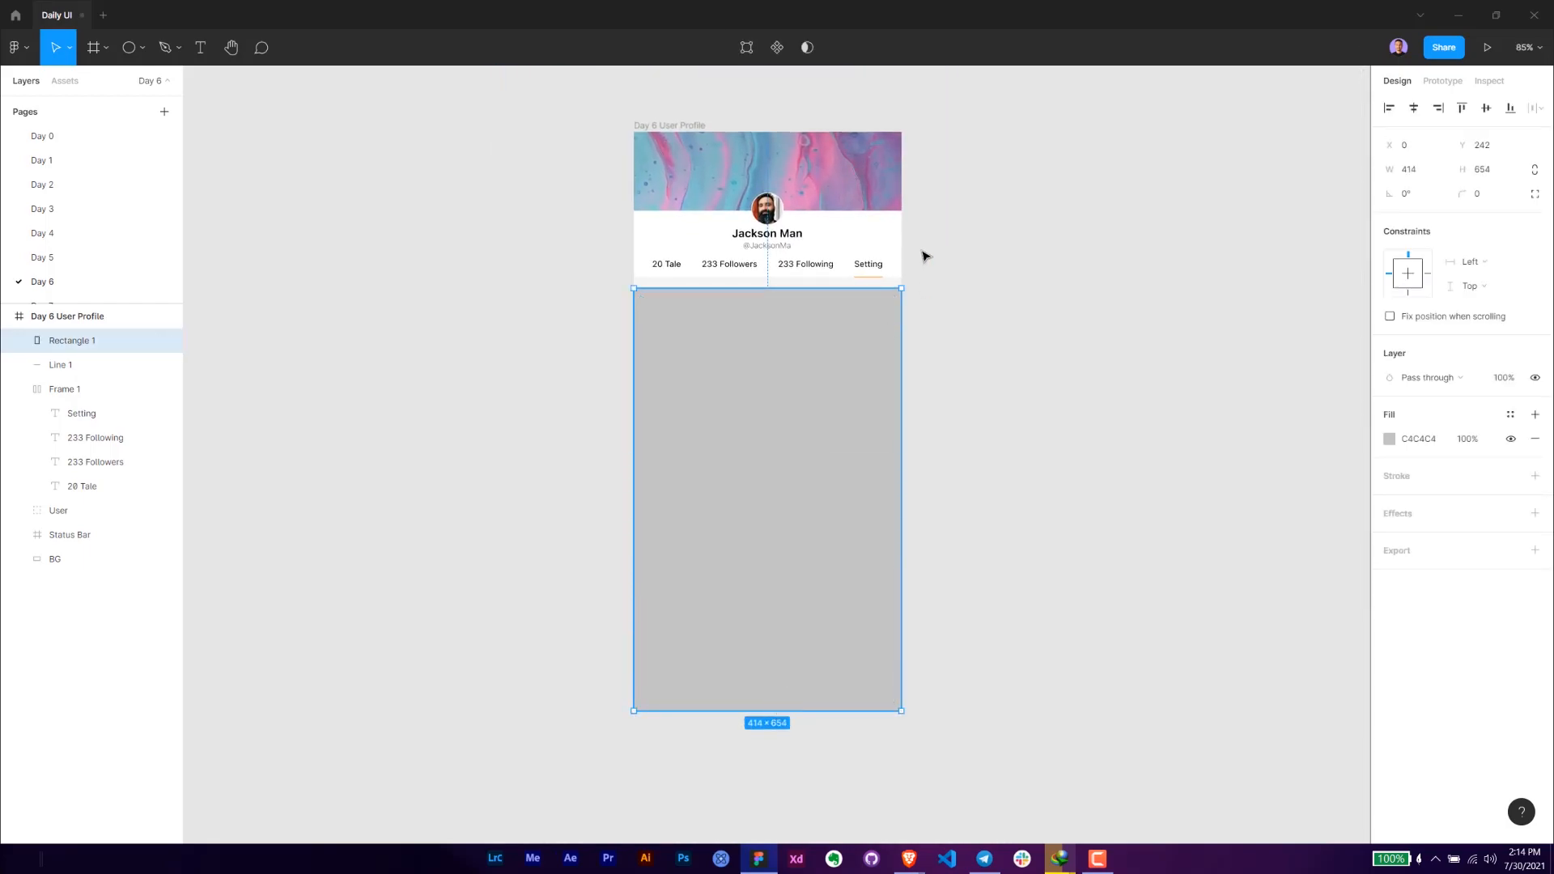
{"action": "scroll", "coordinate": [928, 258], "scroll_direction": "up", "scroll_amount": 5}
{"action": "left_click_drag", "start_coordinate": [782, 302], "coordinate": [782, 293]}
- Set the large rectangle's fill to white, FFFFFF
{"action": "left_click", "coordinate": [1439, 445]}
{"action": "type", "text": "f"}
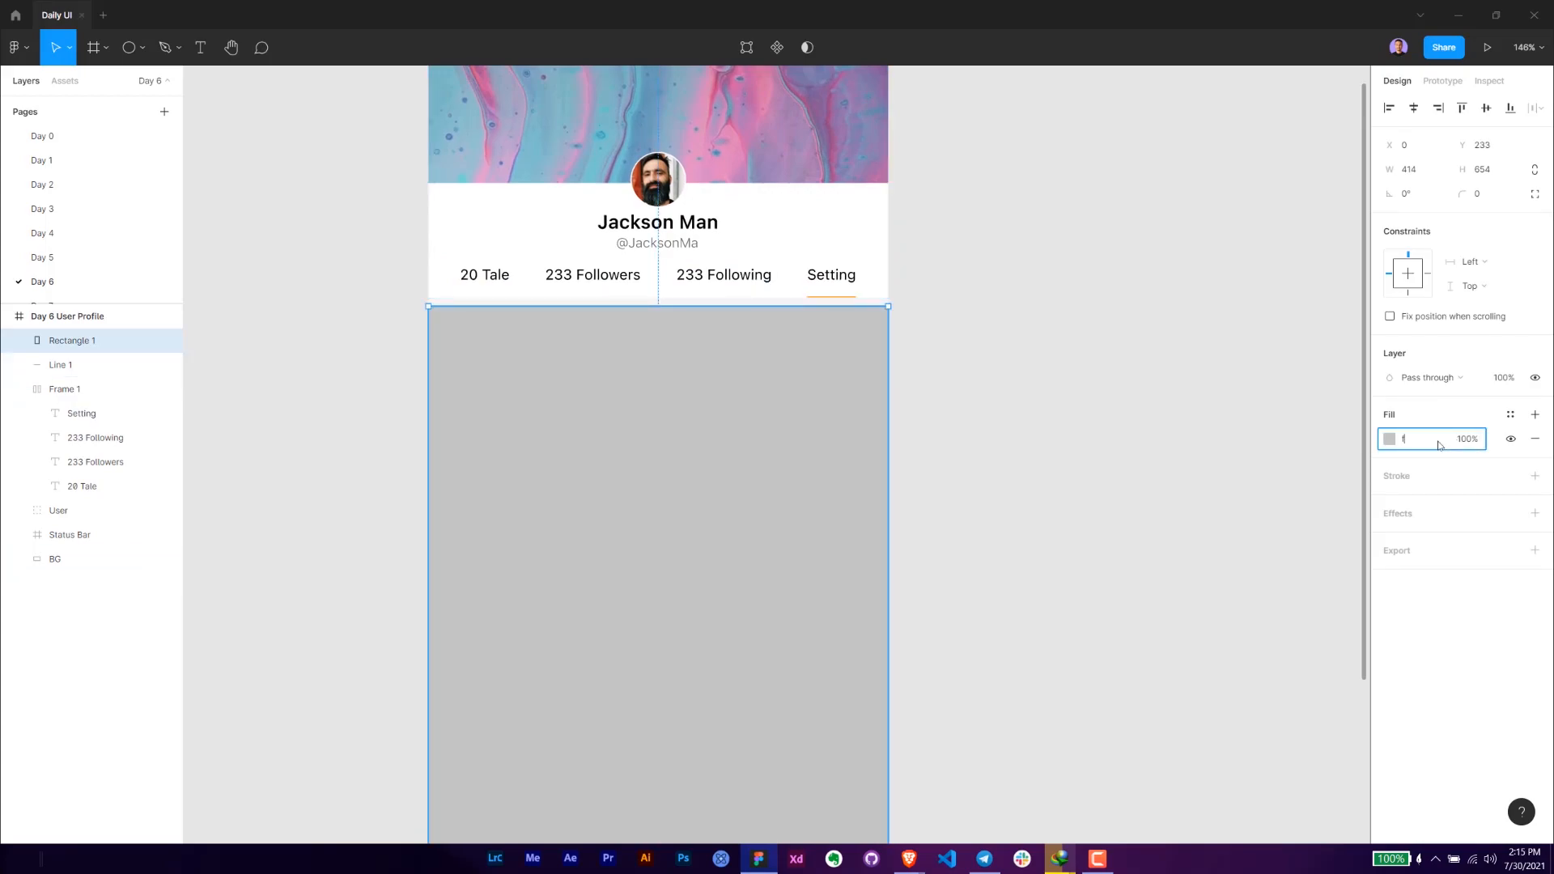
{"action": "key", "text": "Return"}
{"action": "left_click", "coordinate": [1212, 335]}
{"action": "left_click_drag", "start_coordinate": [931, 290], "coordinate": [936, 391]}
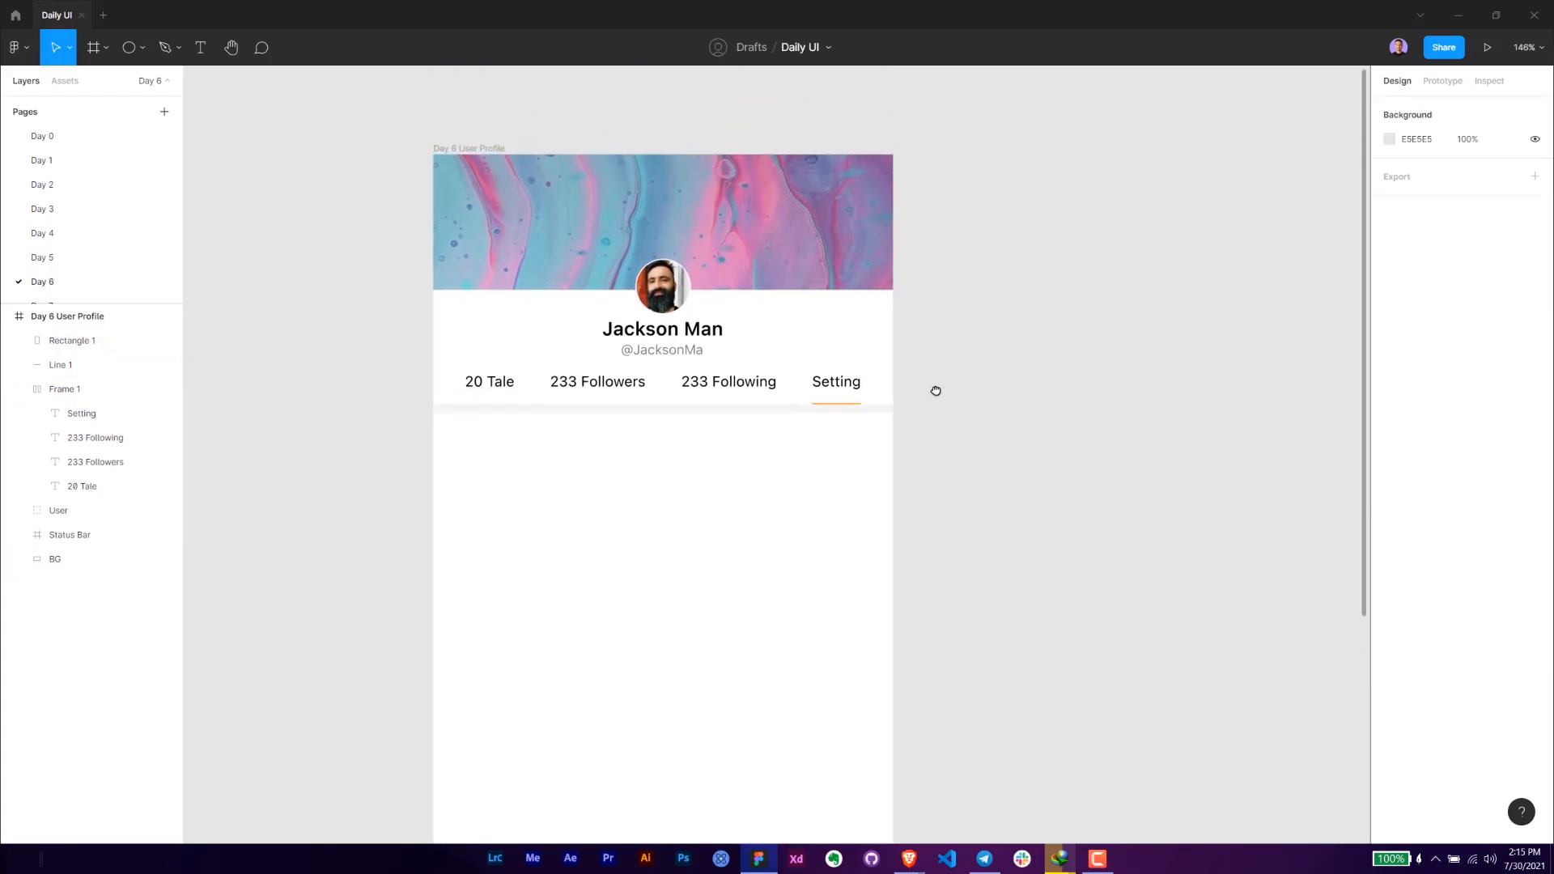
{"action": "key", "text": "alt+Tab"}
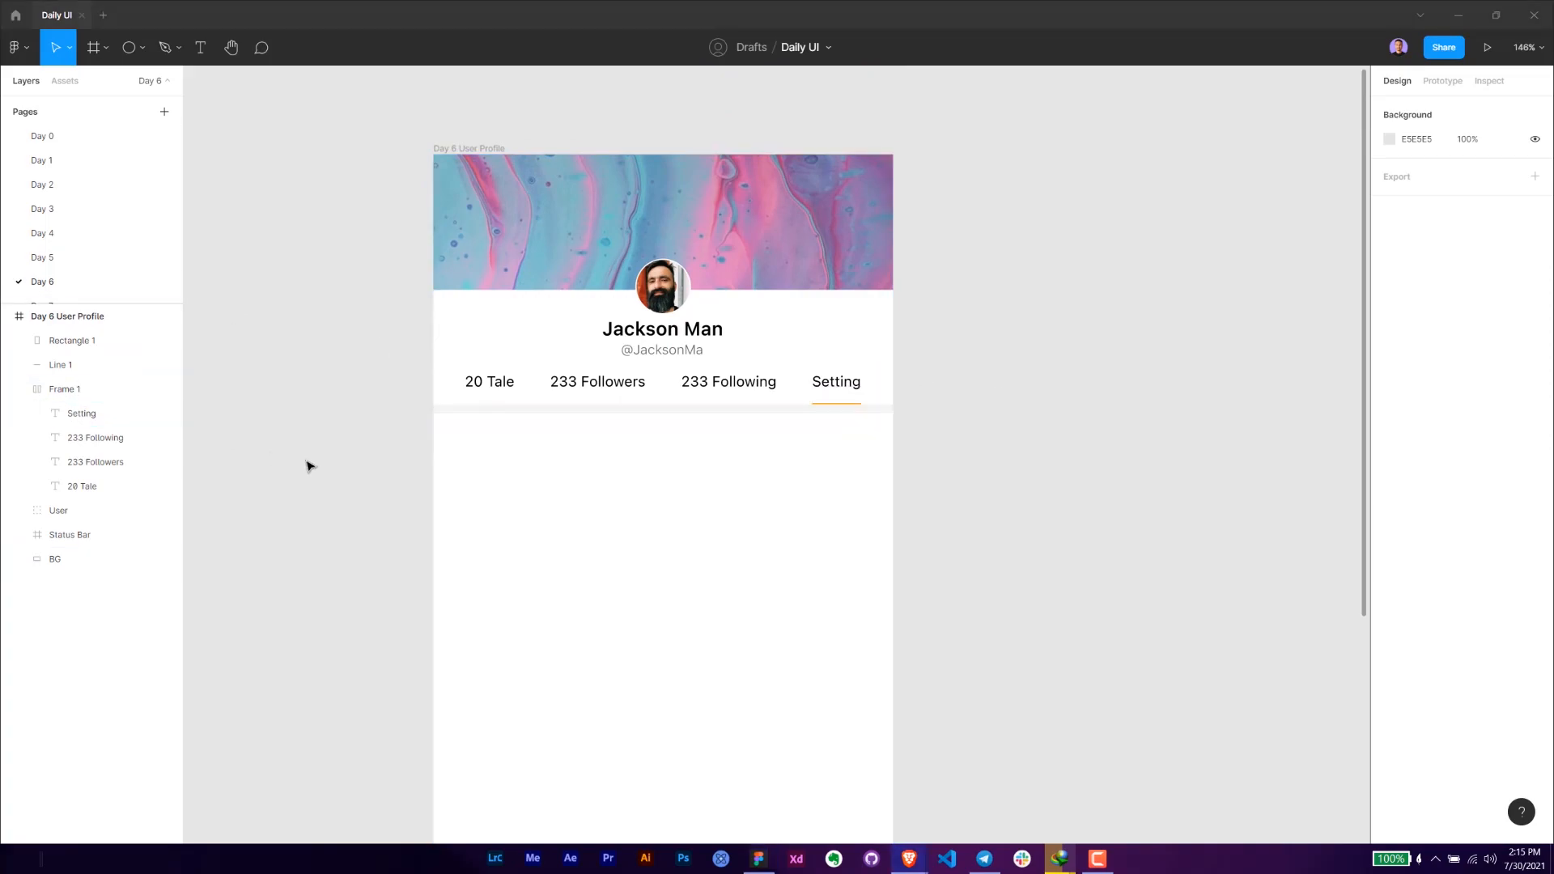
- Move the white rectangle up to Y 229 to narrow the gap below the tab row
{"action": "left_click", "coordinate": [496, 430]}
{"action": "key", "text": "Up"}
{"action": "key", "text": "Up"}
{"action": "key", "text": "Up"}
{"action": "key", "text": "Up"}
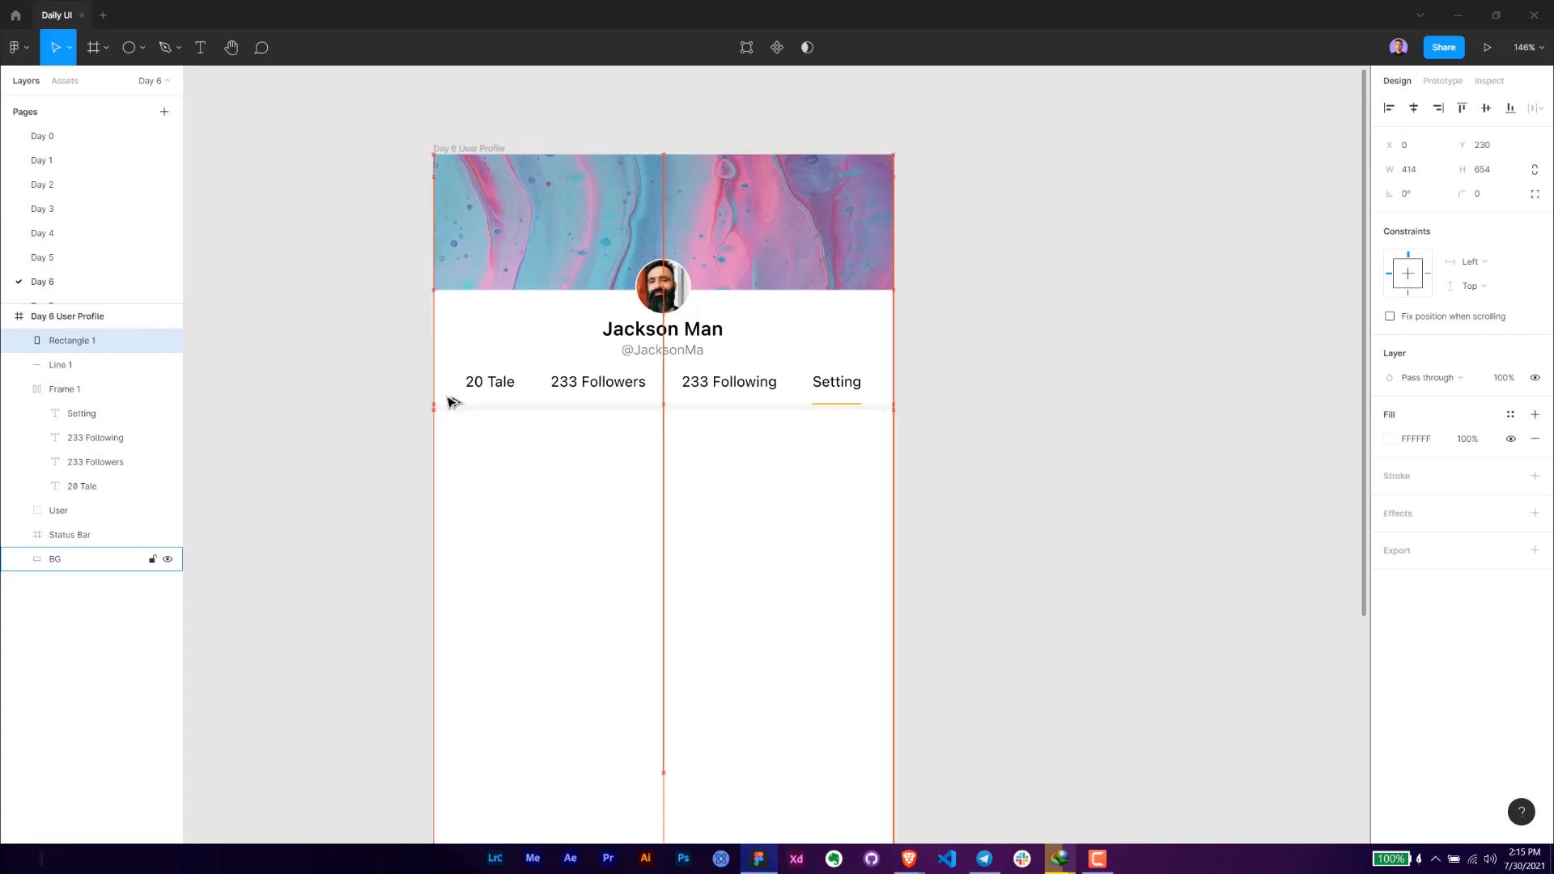
{"action": "left_click", "coordinate": [1159, 422]}
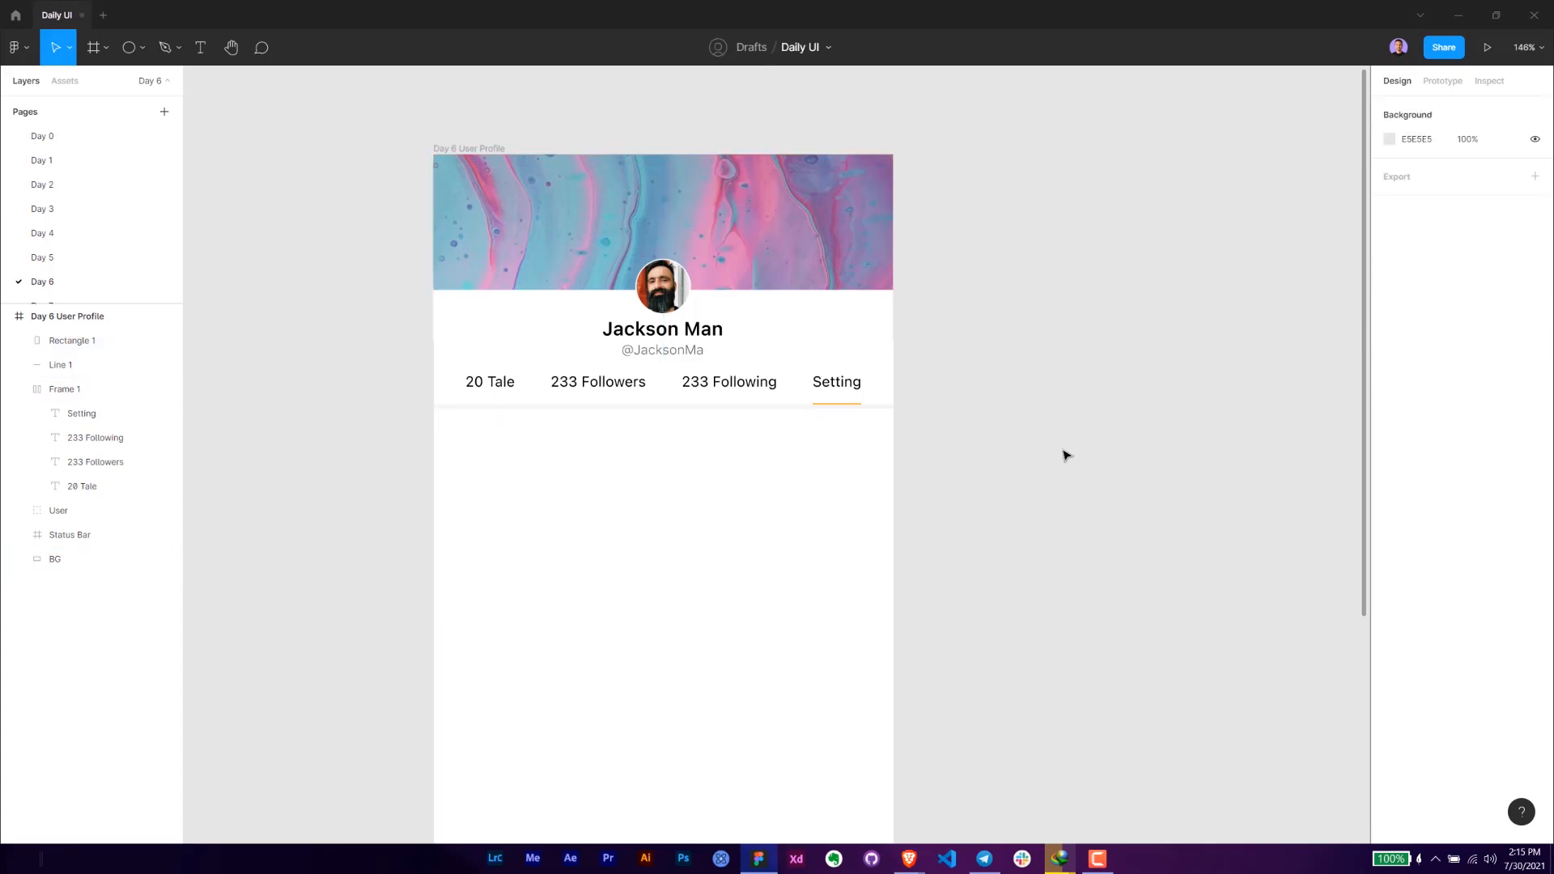
{"action": "scroll", "coordinate": [1063, 456], "scroll_direction": "up", "scroll_amount": 2}
- Move the Status Bar layer to the top of the profile frame's layer stack
{"action": "left_click_drag", "start_coordinate": [464, 418], "coordinate": [838, 396]}
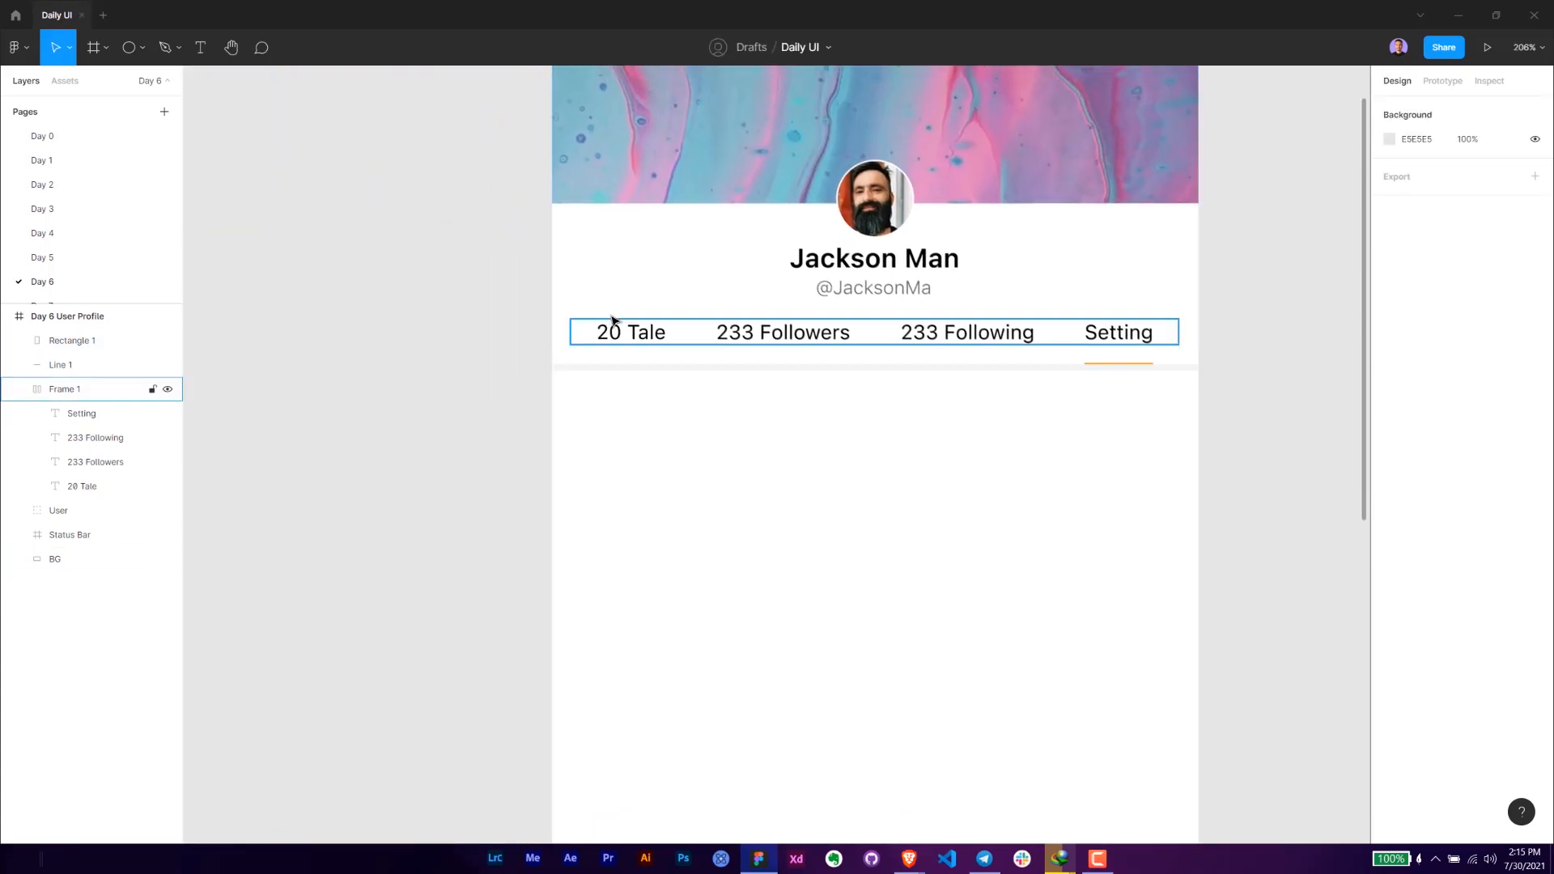
{"action": "left_click_drag", "start_coordinate": [1114, 337], "coordinate": [863, 414]}
{"action": "left_click_drag", "start_coordinate": [1019, 434], "coordinate": [801, 381]}
{"action": "left_click_drag", "start_coordinate": [999, 446], "coordinate": [365, 194]}
{"action": "left_click", "coordinate": [77, 390]}
{"action": "left_click_drag", "start_coordinate": [71, 535], "coordinate": [77, 332]}
- Group all header elements above the white rectangle and rename the group "Top"
{"action": "left_click", "coordinate": [1137, 293]}
{"action": "left_click_drag", "start_coordinate": [1022, 445], "coordinate": [283, 93]}
{"action": "key", "text": "ctrl+g"}
{"action": "key", "text": "ctrl+r"}
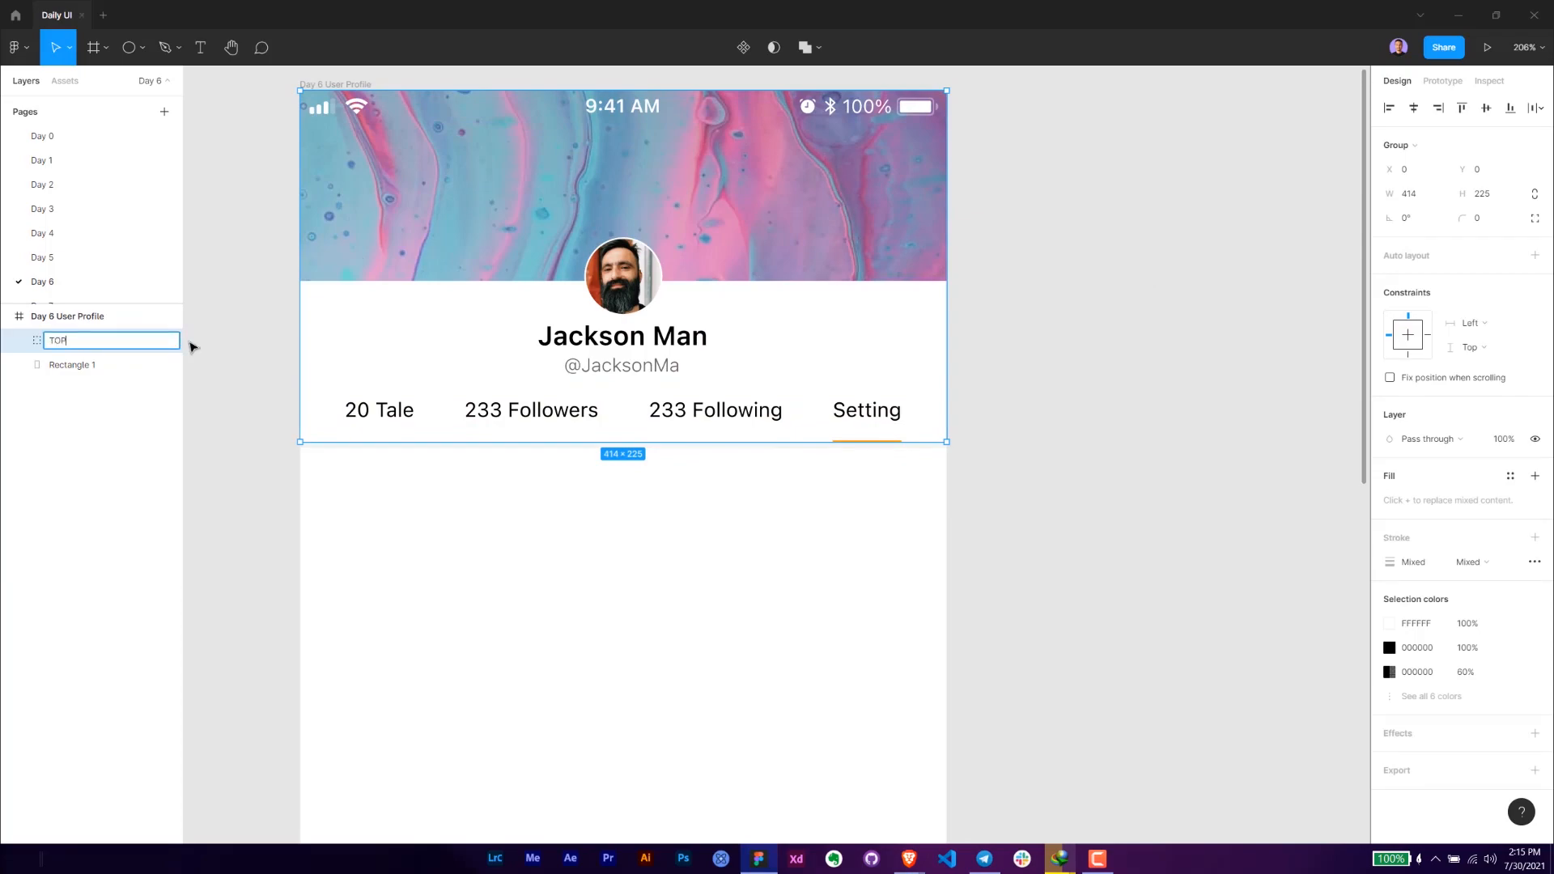
{"action": "key", "text": "Return"}
{"action": "left_click", "coordinate": [249, 450]}
- Rename the Rectangle 1 layer as "Setting BG"
{"action": "scroll", "coordinate": [319, 427], "scroll_direction": "left", "scroll_amount": 3}
{"action": "left_click", "coordinate": [69, 365]}
{"action": "double_click", "coordinate": [81, 366]}
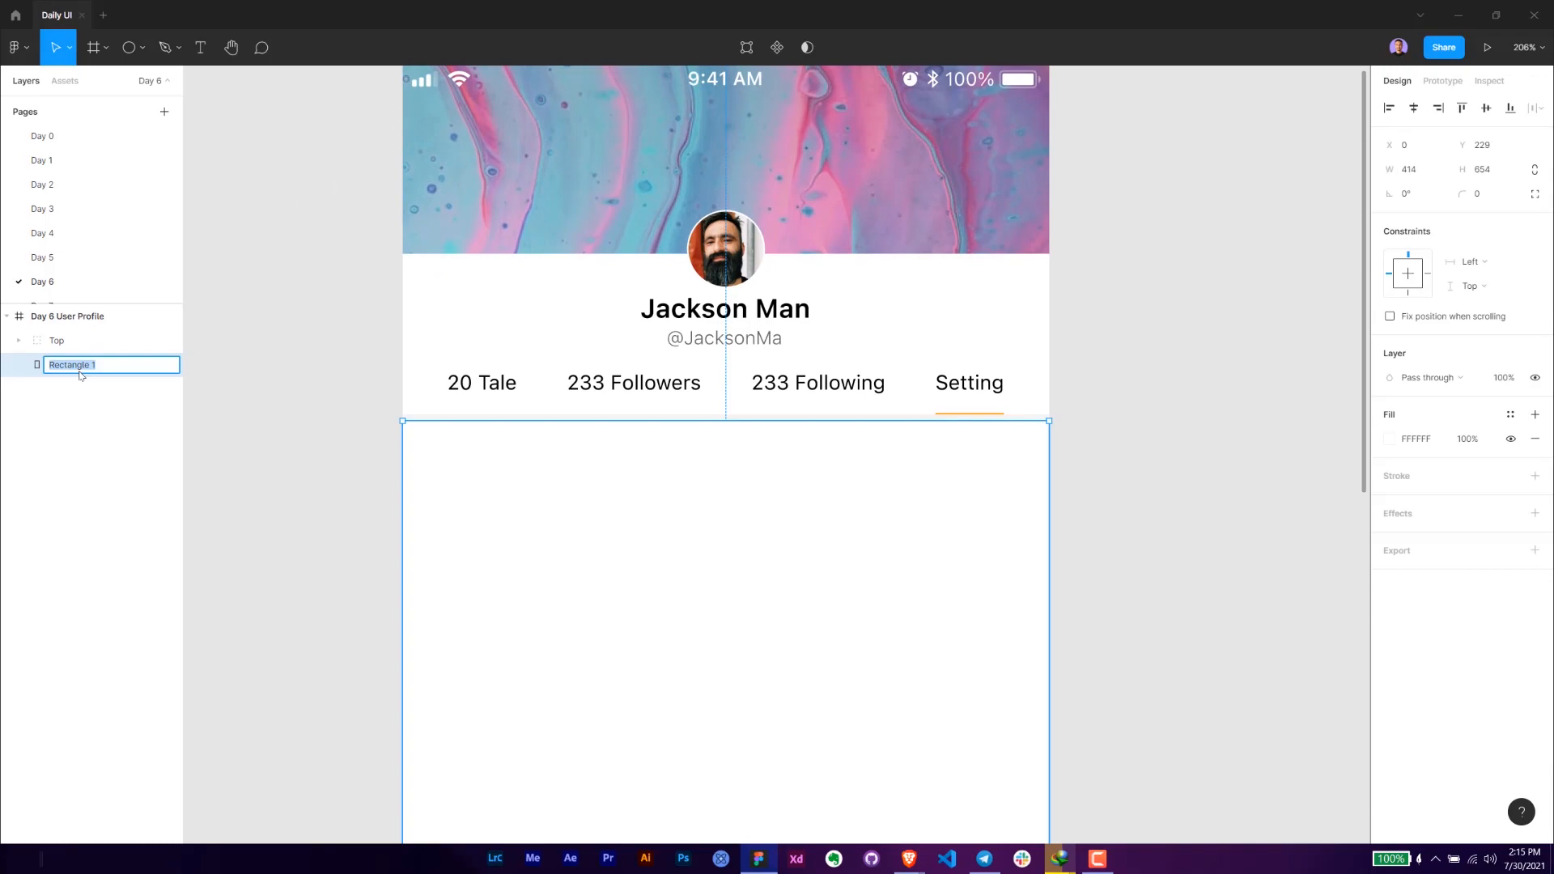
{"action": "key", "text": "BackSpace"}
{"action": "type", "text": "Setting BG"}
{"action": "key", "text": "Return"}
{"action": "left_click", "coordinate": [329, 490]}
{"action": "left_click_drag", "start_coordinate": [406, 497], "coordinate": [400, 463]}
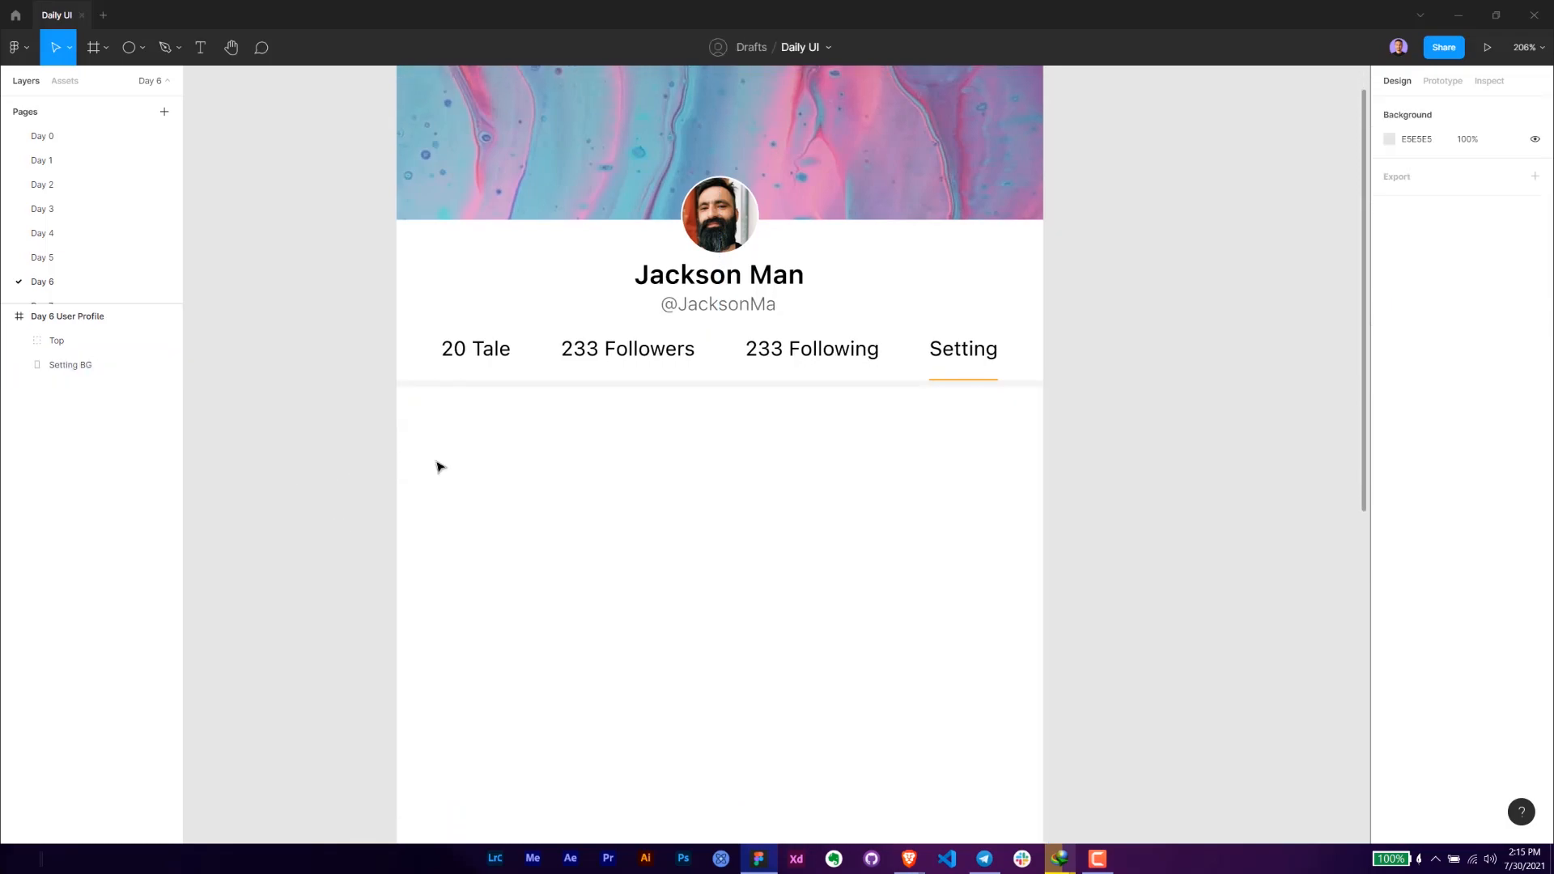
- Add the text "Privacy" near the upper-left corner of the settings background, at X 27, Y 256
{"action": "scroll", "coordinate": [411, 457], "scroll_direction": "up", "scroll_amount": 1}
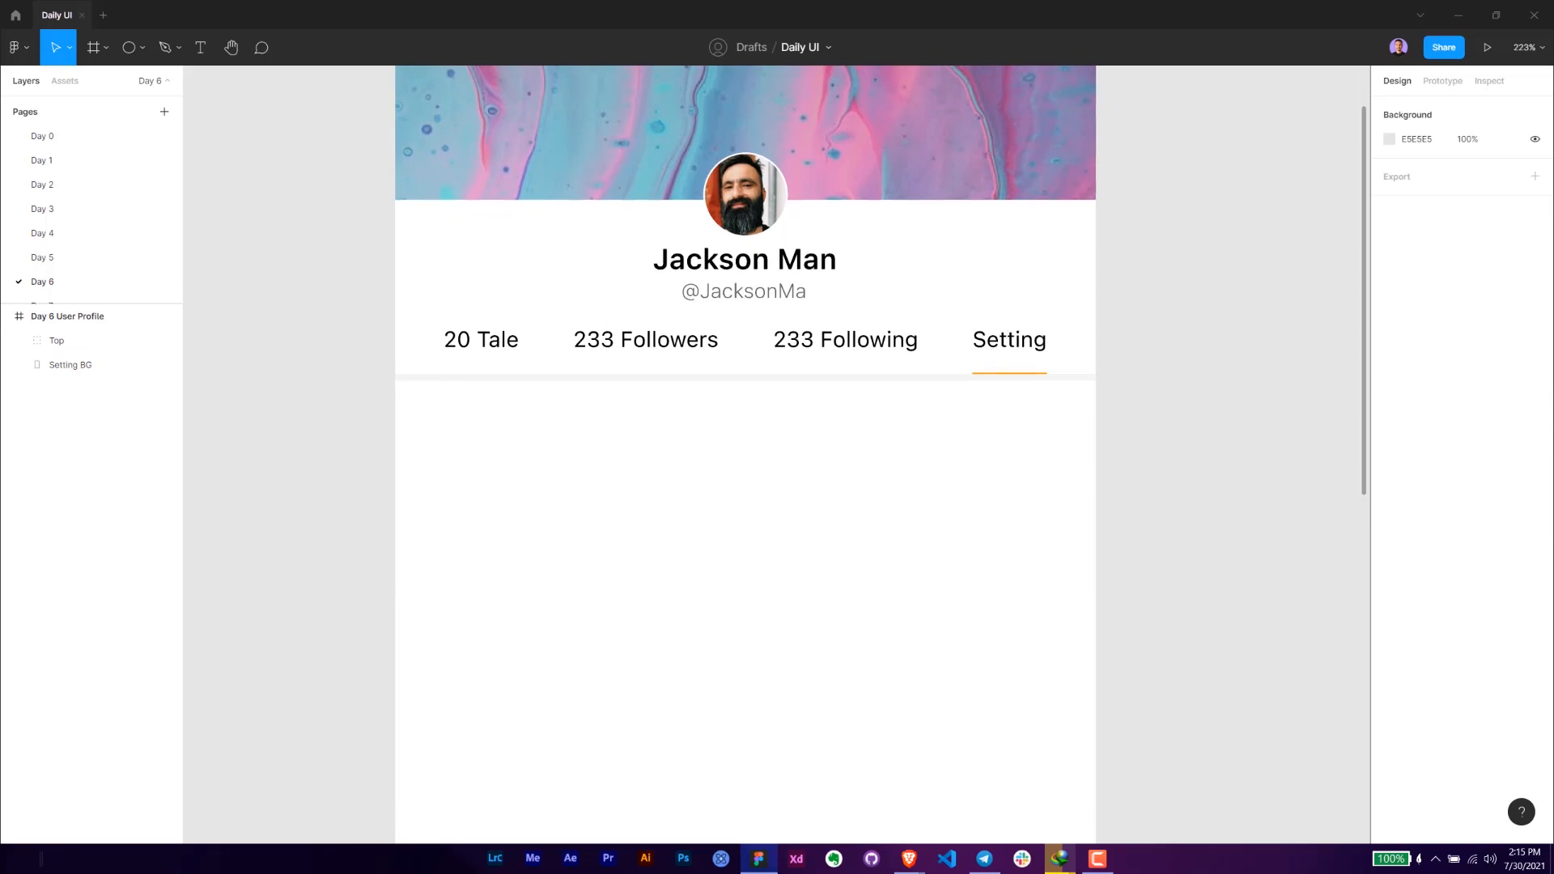
{"action": "key", "text": "alt+Tab"}
{"action": "left_click", "coordinate": [542, 478]}
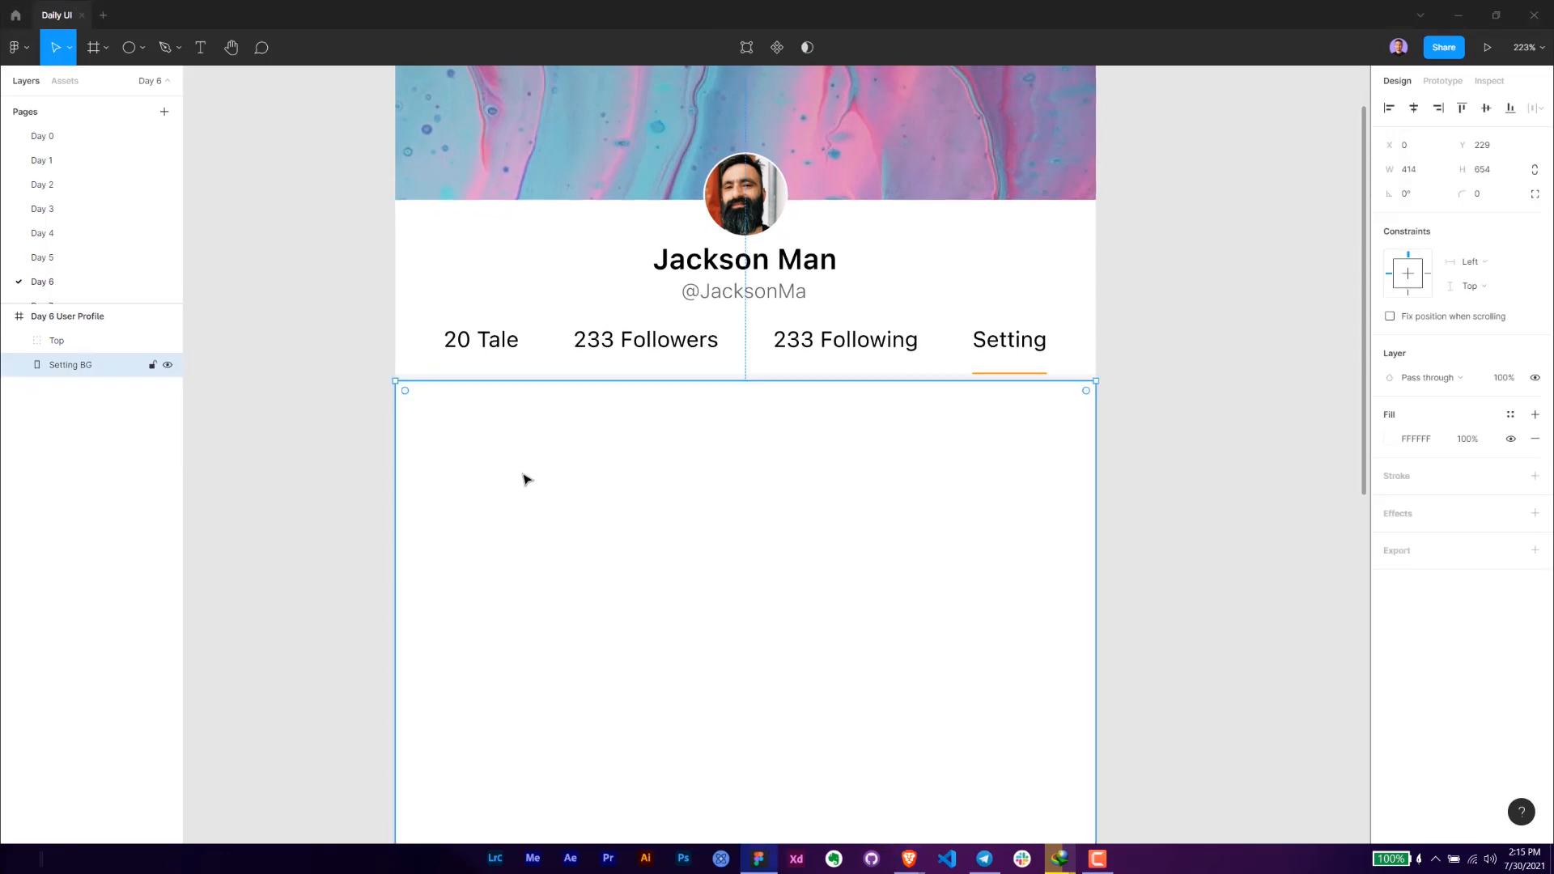
{"action": "left_click", "coordinate": [355, 437]}
{"action": "key", "text": "t"}
{"action": "left_click", "coordinate": [430, 429]}
{"action": "type", "text": "Pr"}
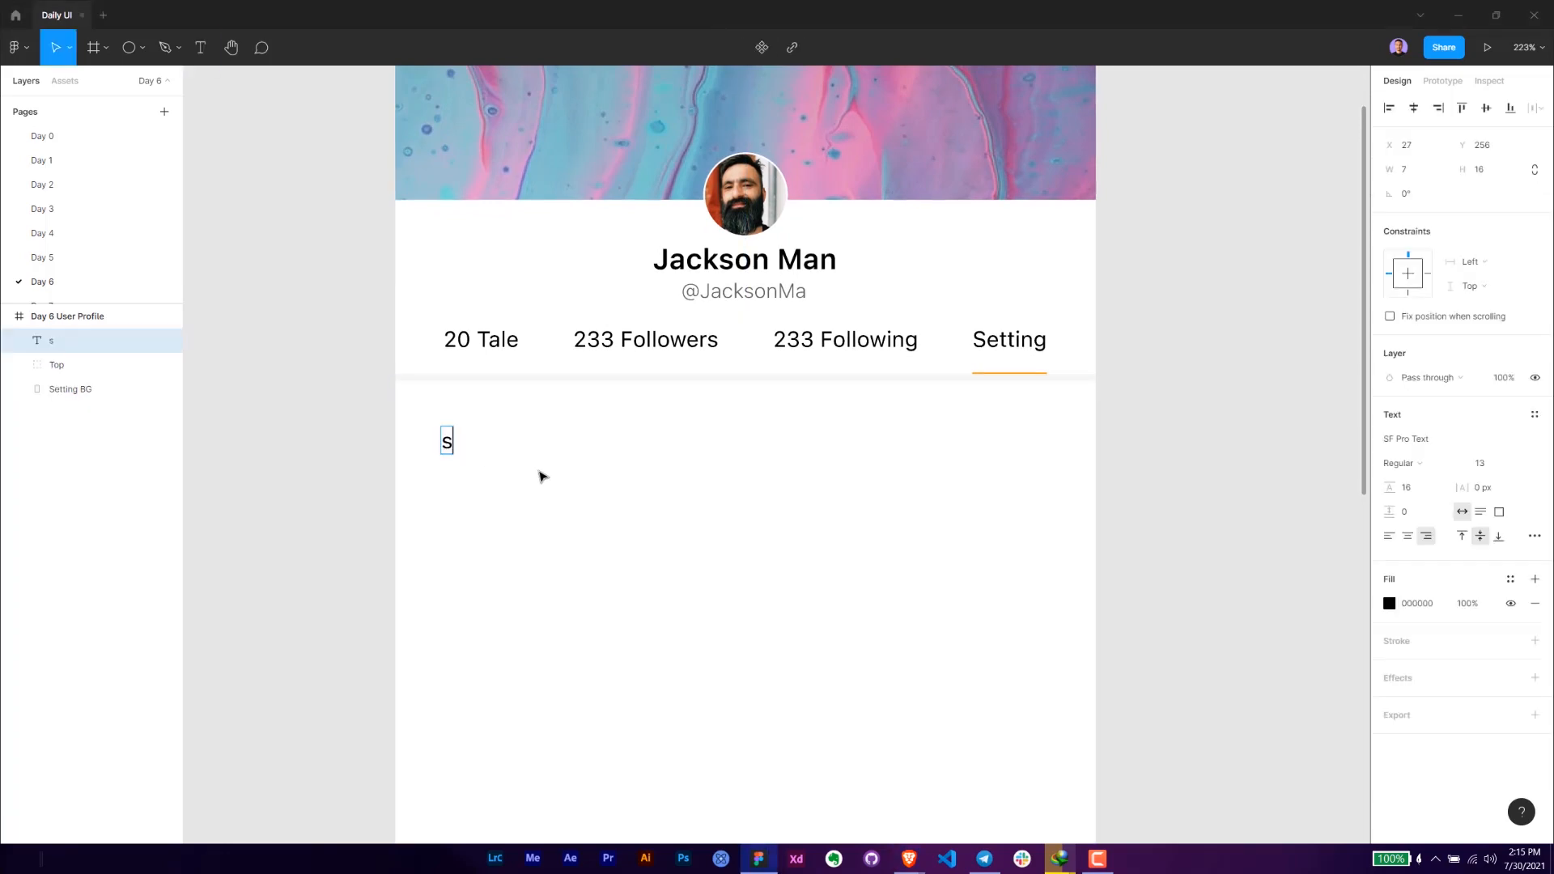
{"action": "type", "text": "ivacy"}
{"action": "key", "text": "Escape"}
- Set the Privacy text's font size to 17
{"action": "left_click_drag", "start_coordinate": [421, 442], "coordinate": [488, 451]}
{"action": "left_click", "coordinate": [1480, 465]}
{"action": "type", "text": "17"}
{"action": "key", "text": "Return"}
{"action": "left_click_drag", "start_coordinate": [491, 448], "coordinate": [501, 448]}
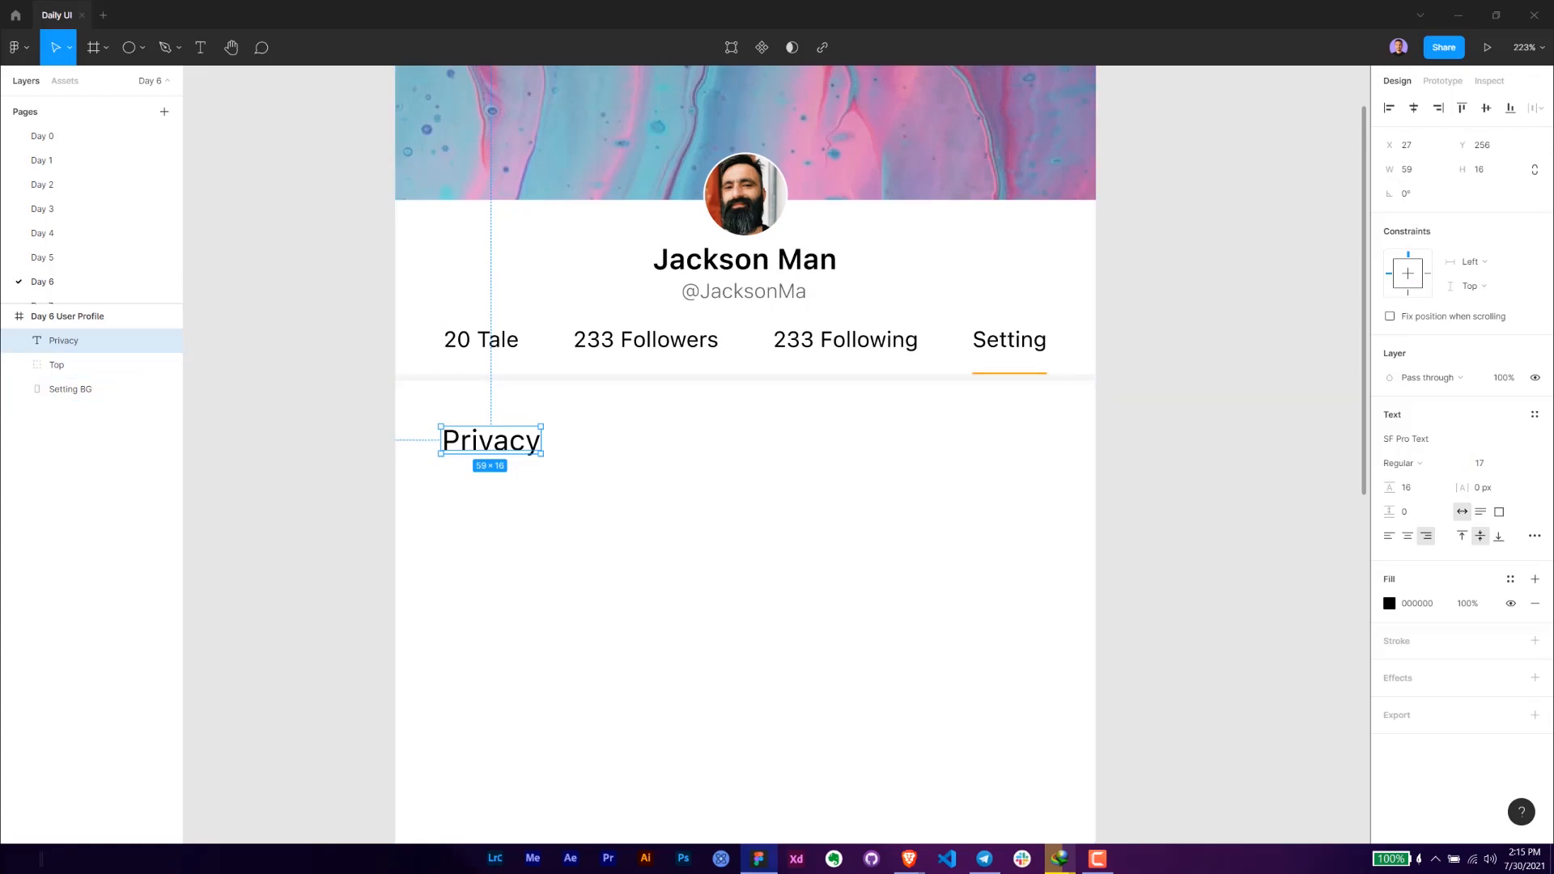
{"action": "key", "text": "alt+Tab"}
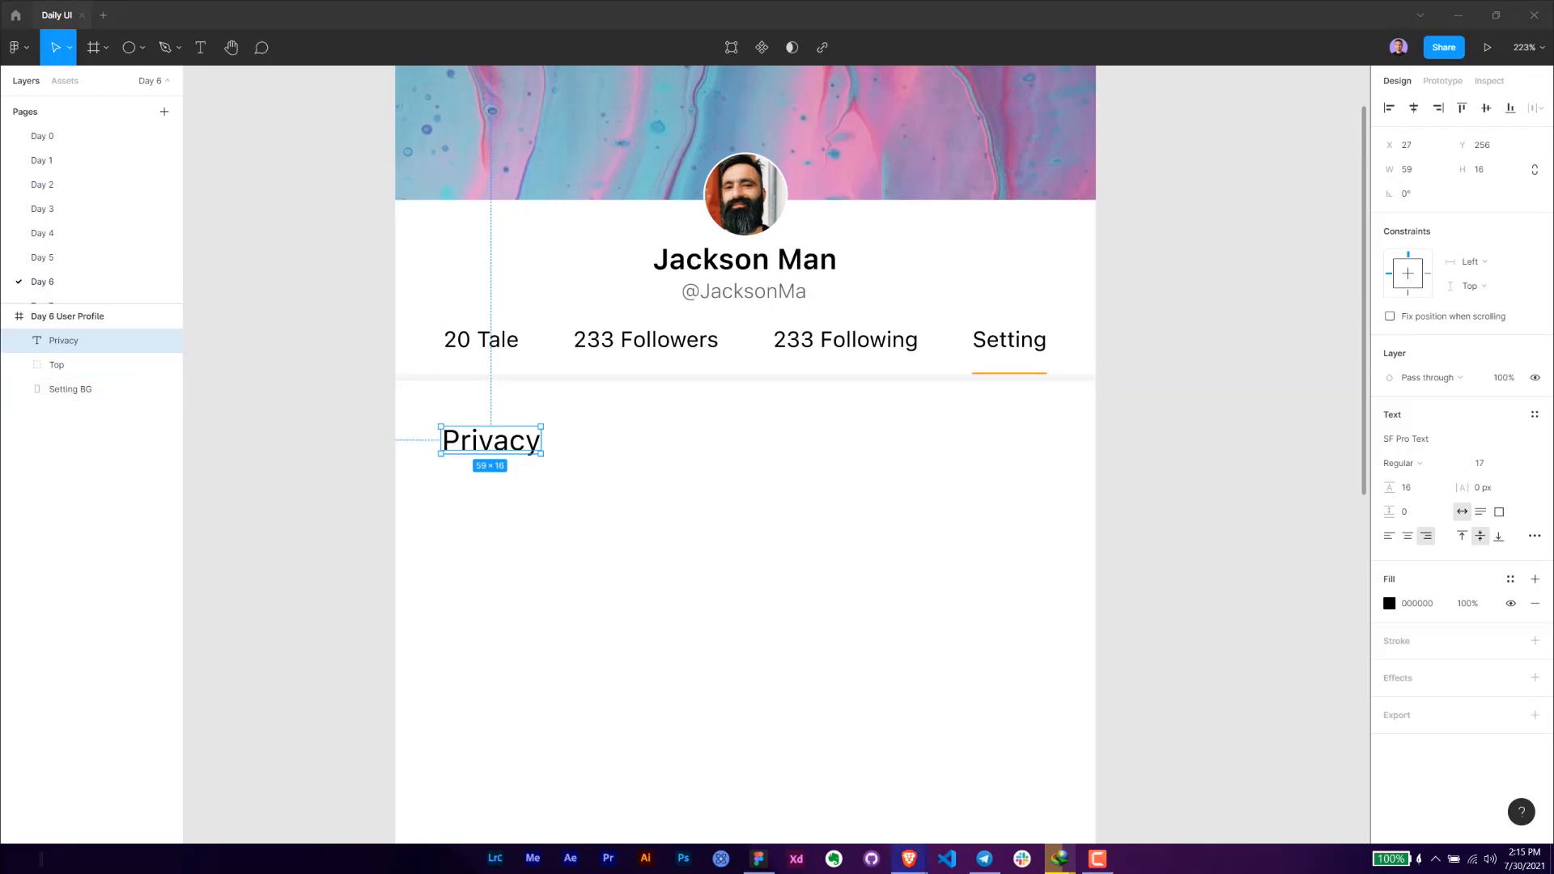
- Try a line height of 0 on the Privacy text and set its horizontal alignment to left
{"action": "left_click", "coordinate": [1422, 490]}
{"action": "type", "text": "0"}
{"action": "left_click", "coordinate": [1337, 538]}
{"action": "left_click", "coordinate": [486, 444]}
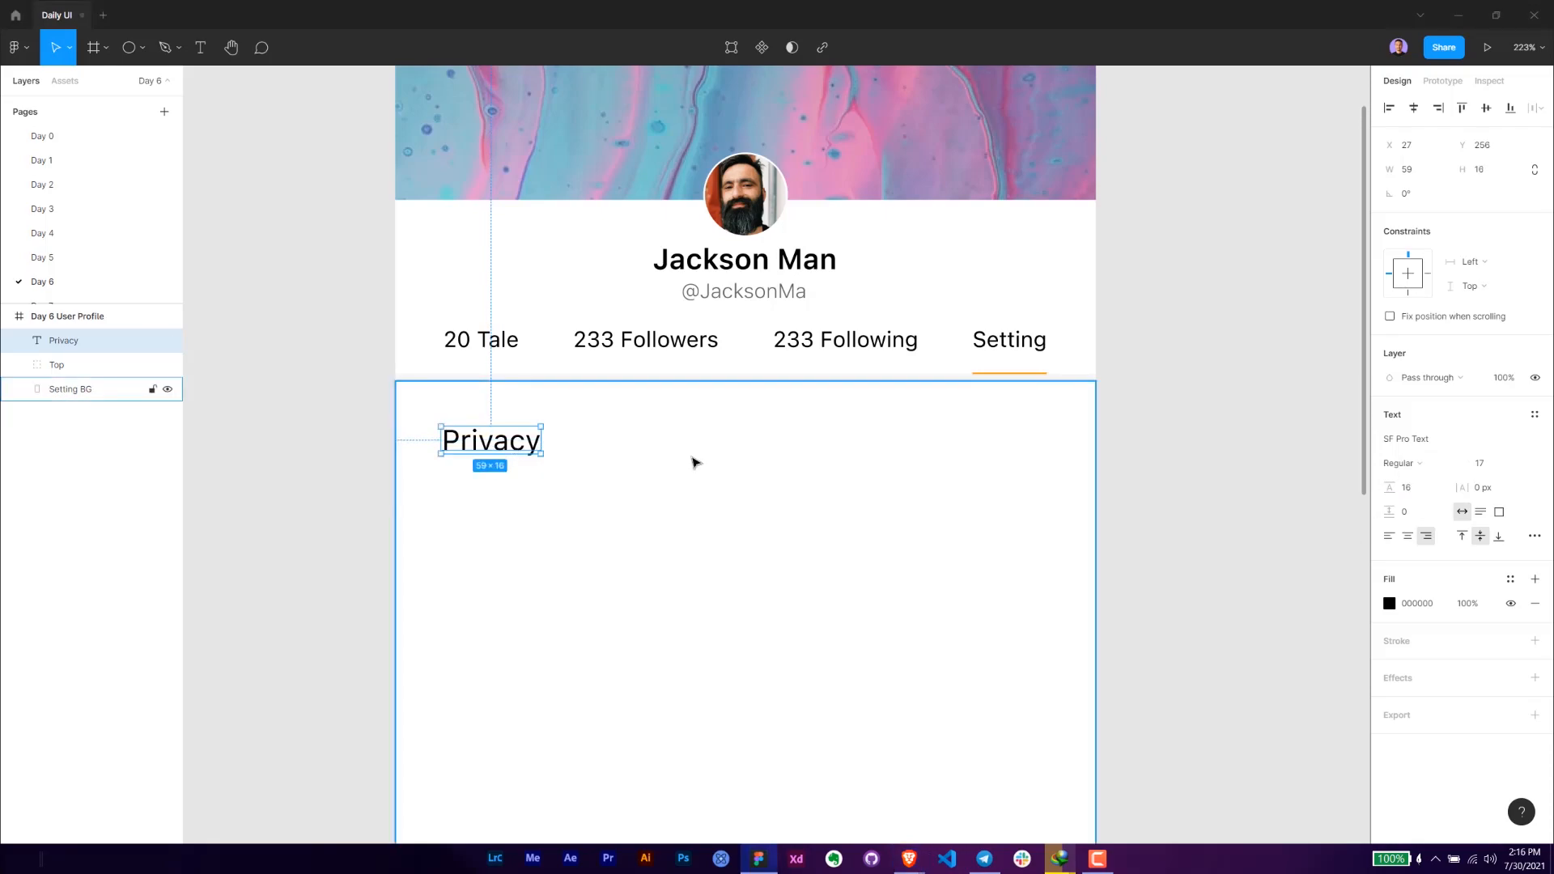
{"action": "left_click", "coordinate": [1390, 537]}
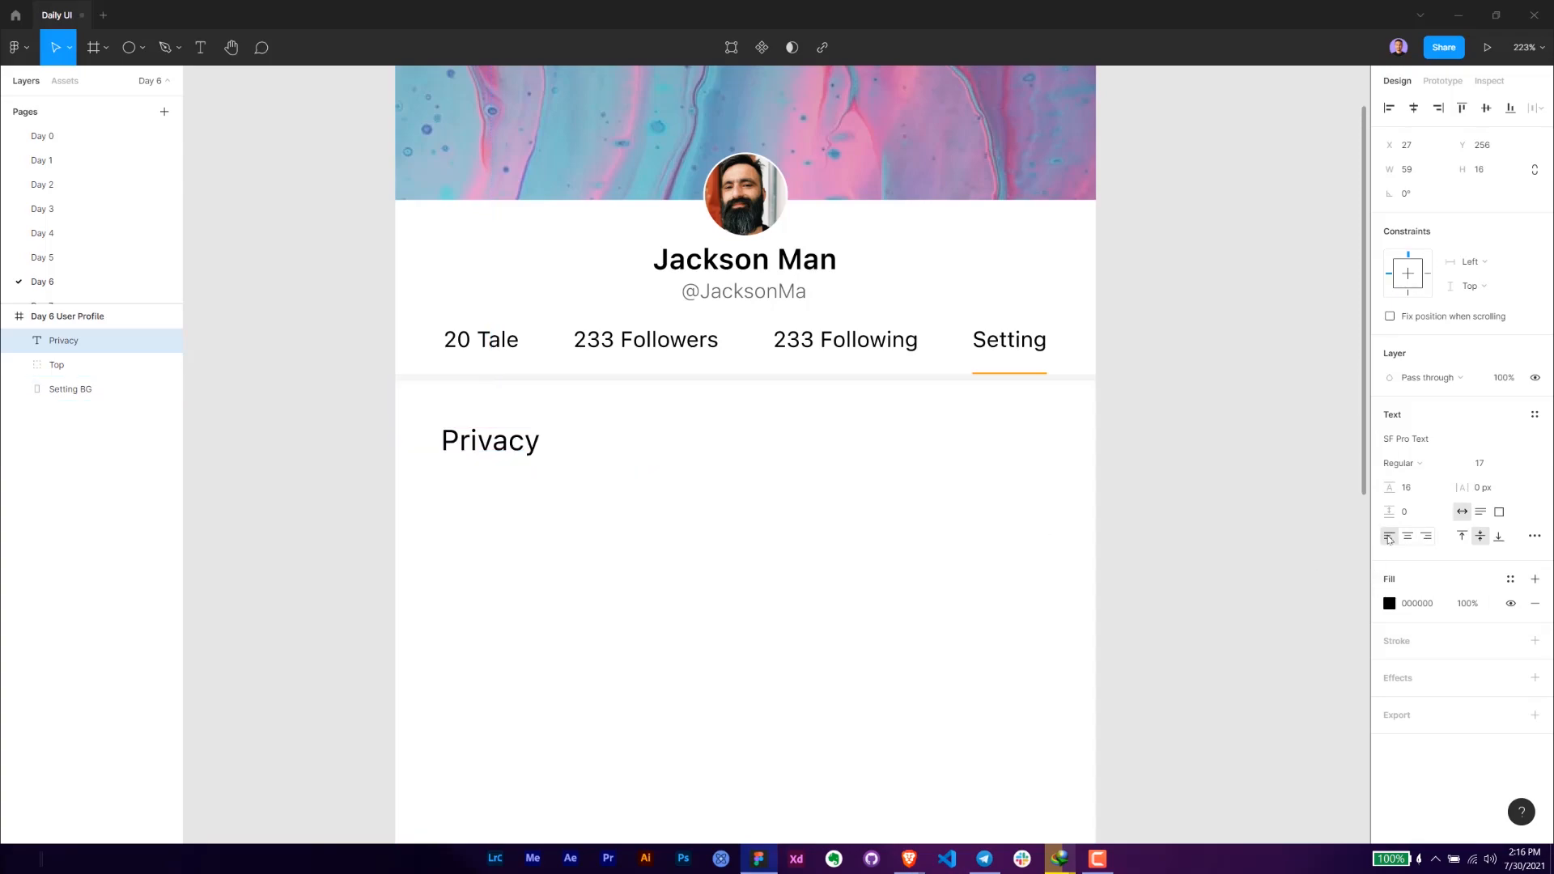
- Enlarge the Privacy text box to a height of 18 and move it to X 24, Y 253
{"action": "scroll", "coordinate": [518, 445], "scroll_direction": "up", "scroll_amount": 5}
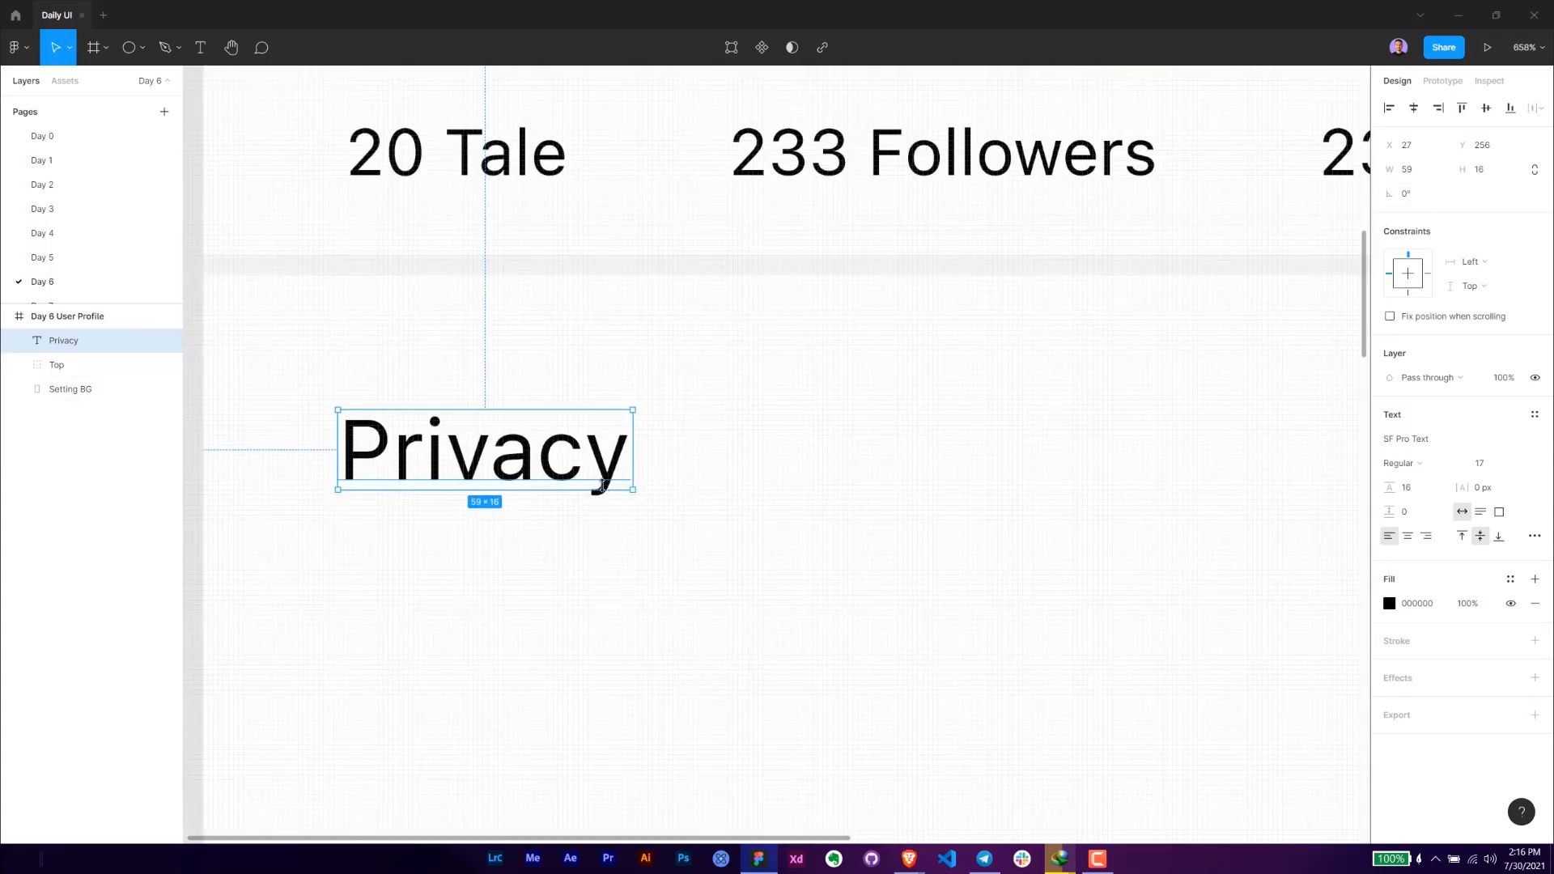
{"action": "left_click_drag", "start_coordinate": [621, 490], "coordinate": [629, 501]}
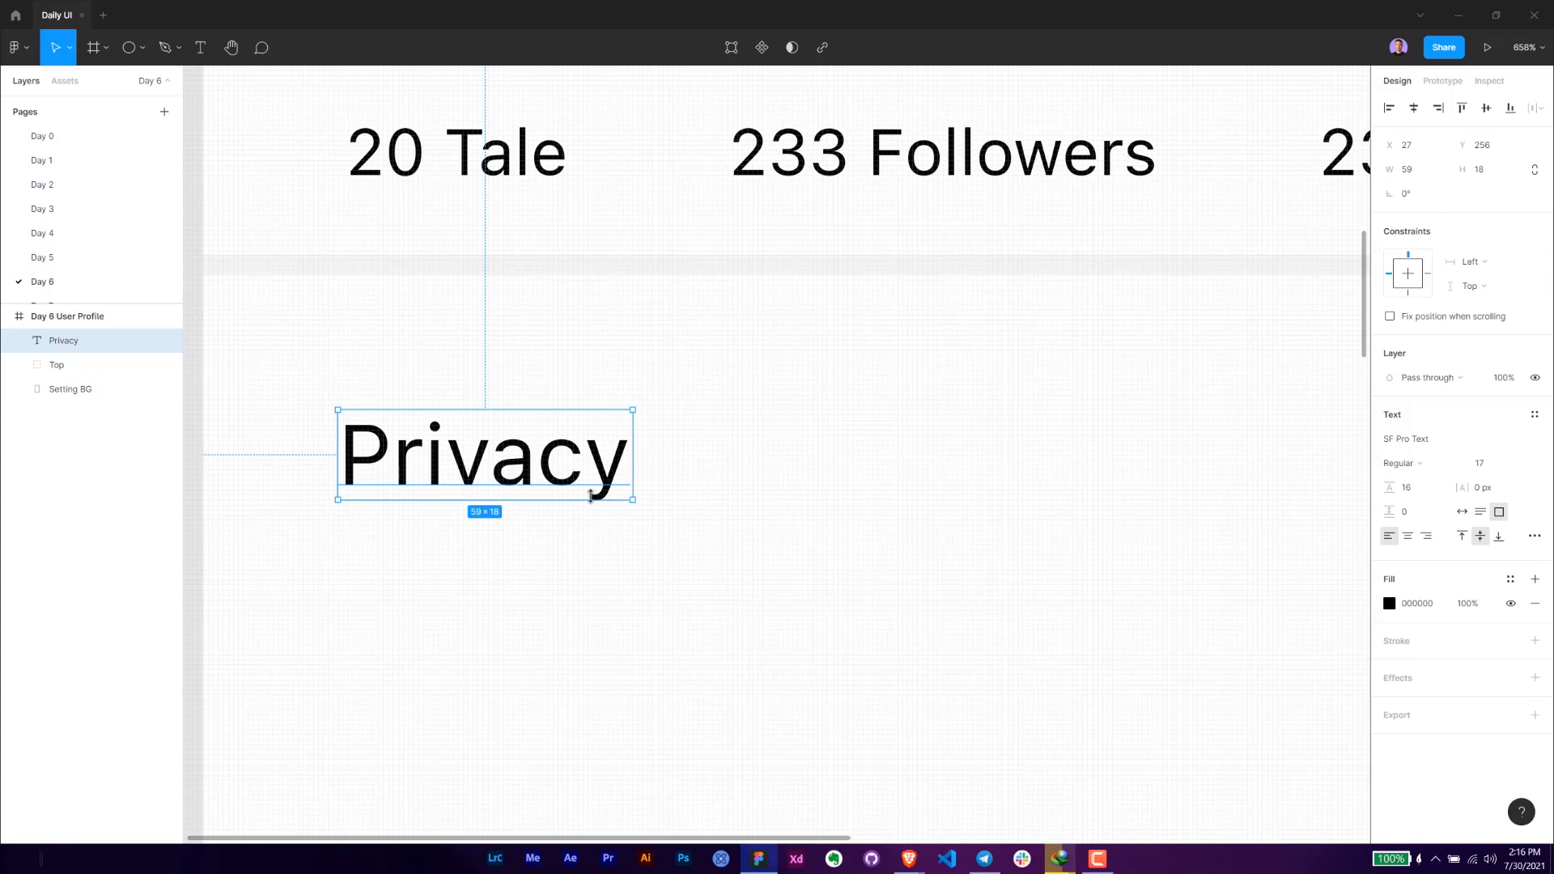
{"action": "key", "text": "Left"}
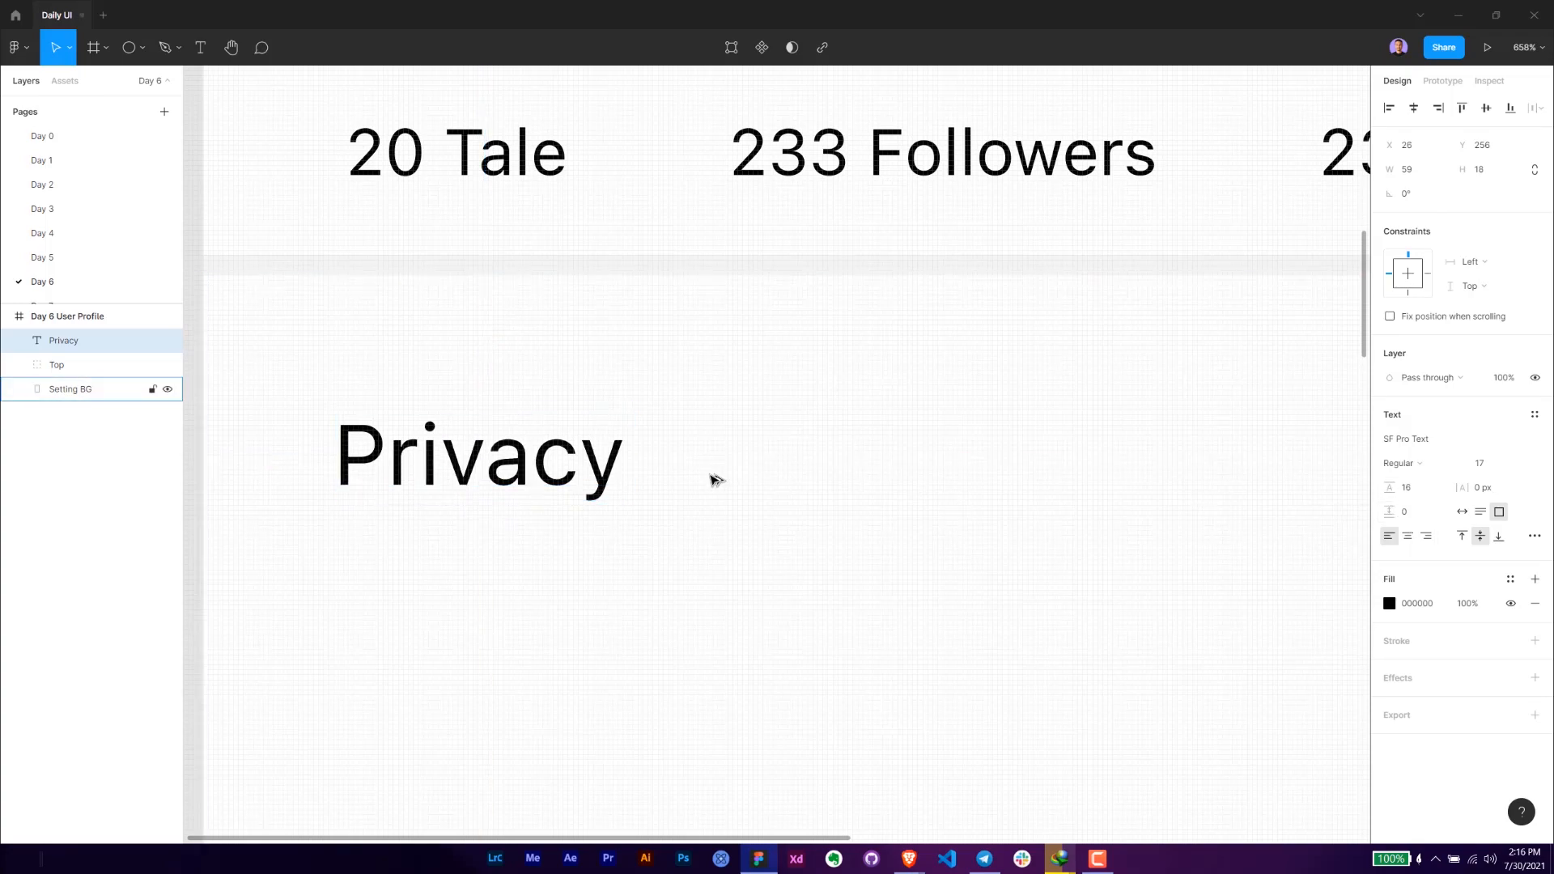
{"action": "key", "text": "Left"}
{"action": "key", "text": "Left"}
{"action": "scroll", "coordinate": [713, 481], "scroll_direction": "down", "scroll_amount": 4}
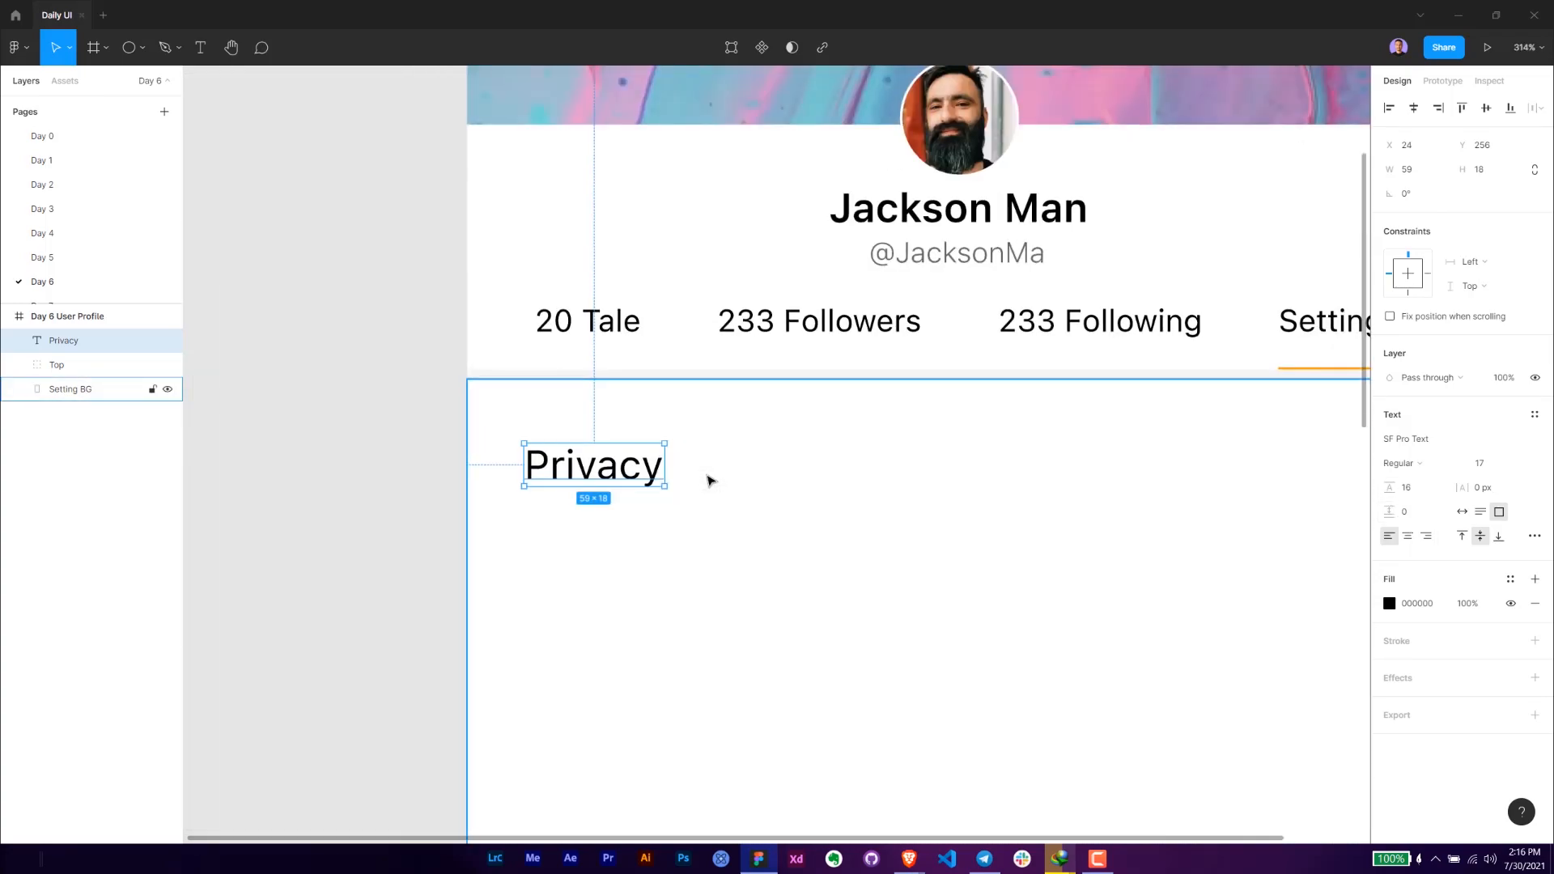
{"action": "key", "text": "Up"}
{"action": "key", "text": "Up"}
{"action": "key", "text": "Up"}
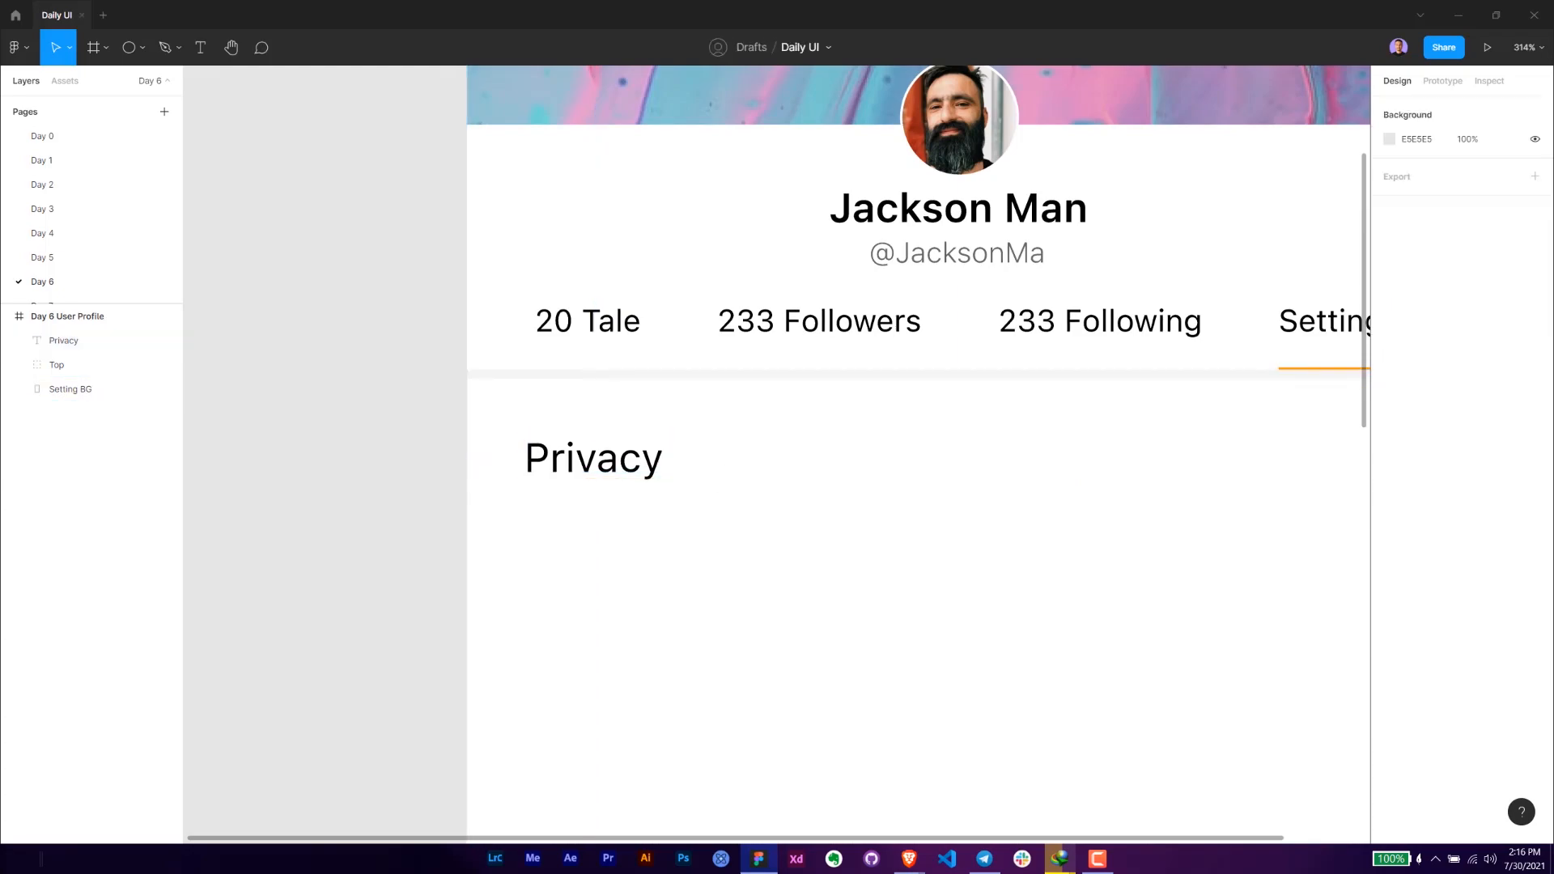
{"action": "key", "text": "Escape"}
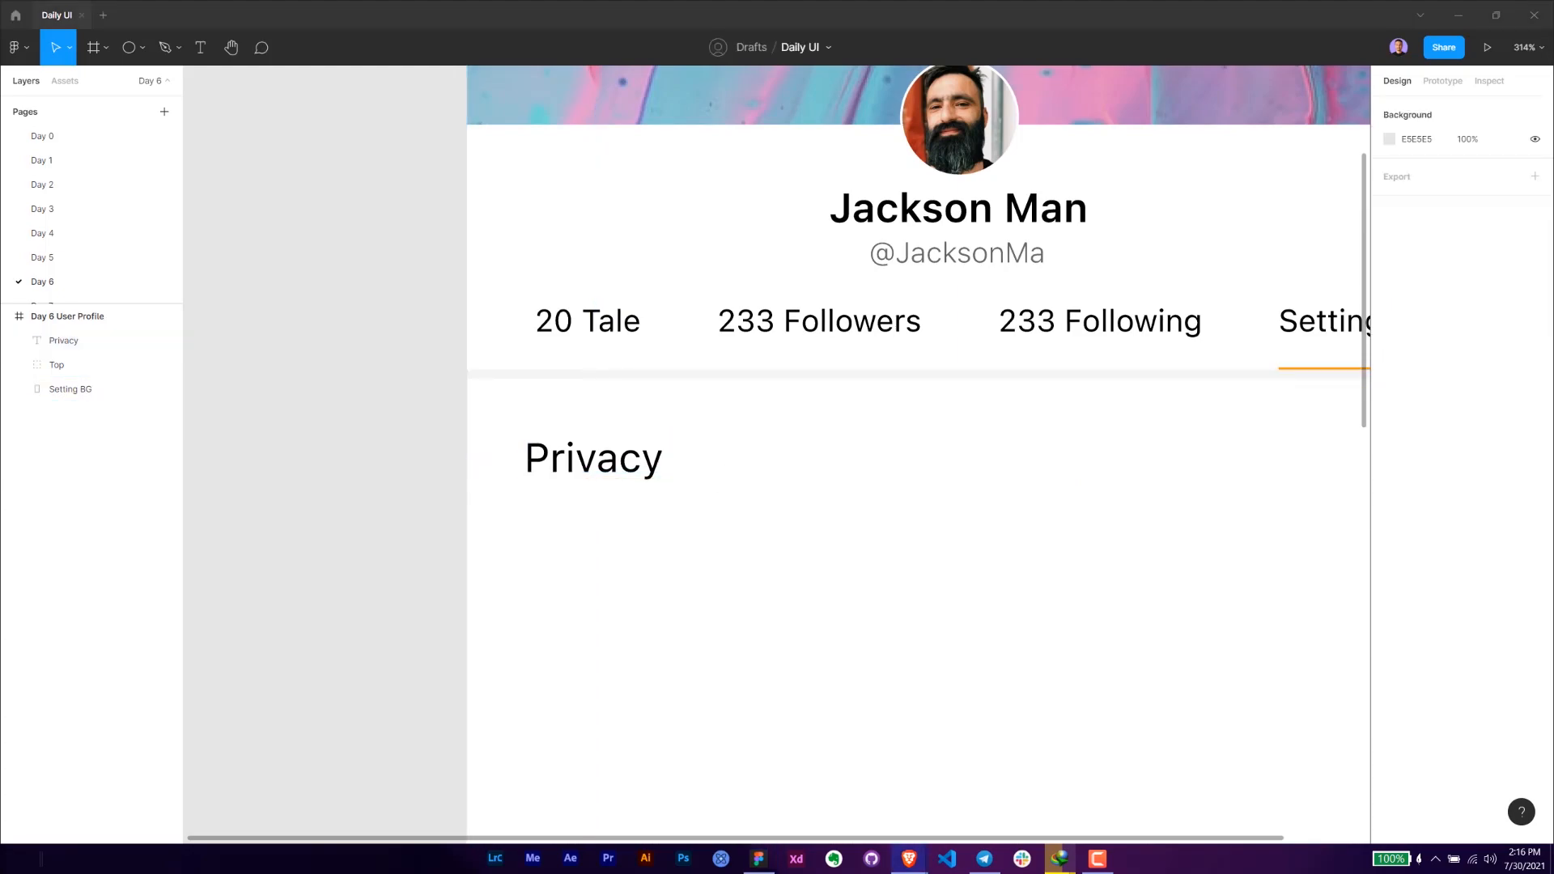
{"action": "left_click", "coordinate": [536, 462]}
{"action": "left_click", "coordinate": [316, 487]}
{"action": "left_click_drag", "start_coordinate": [392, 468], "coordinate": [233, 437]}
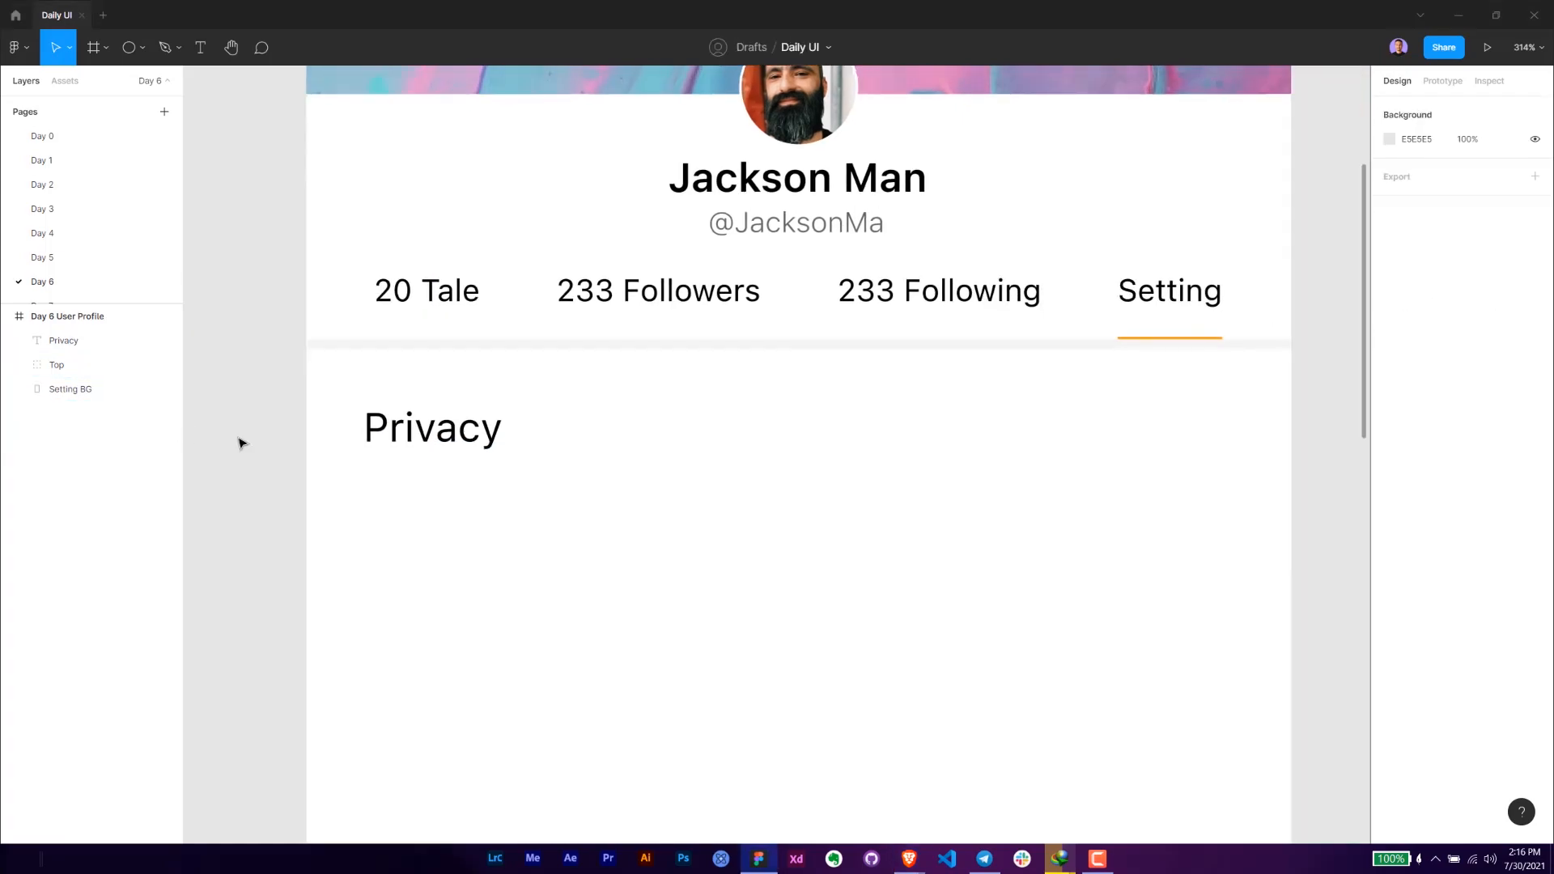
- Paste the right-arrow icon into the settings area and place it on the same row as the Privacy text
{"action": "key", "text": "alt+Tab"}
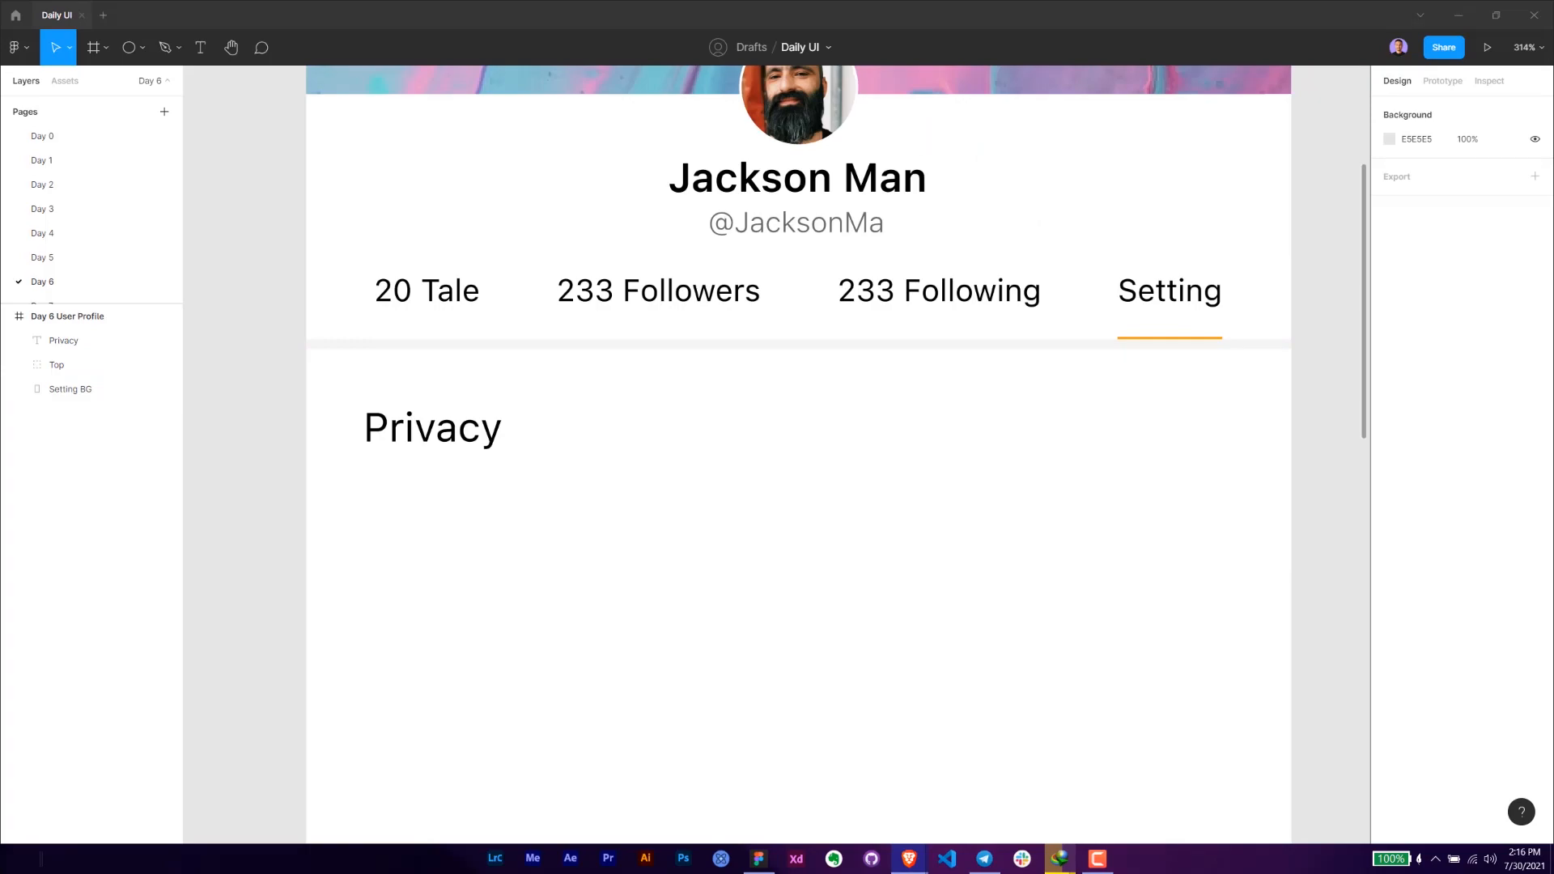
{"action": "left_click", "coordinate": [890, 527]}
{"action": "scroll", "coordinate": [760, 483], "scroll_direction": "right", "scroll_amount": 3}
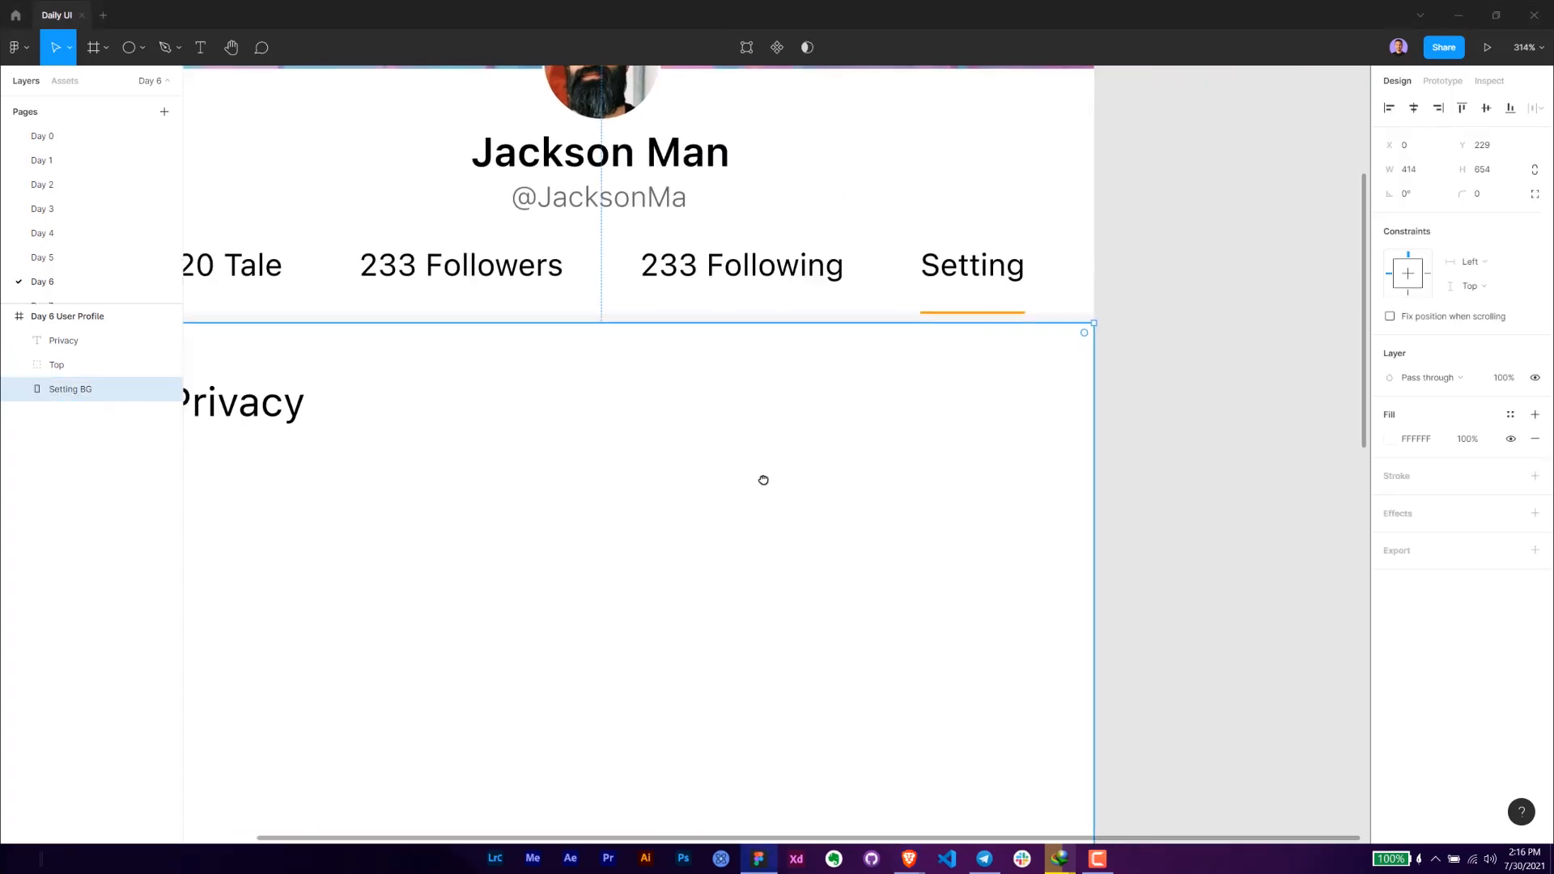
{"action": "key", "text": "ctrl+v"}
{"action": "left_click_drag", "start_coordinate": [629, 455], "coordinate": [640, 404]}
{"action": "scroll", "coordinate": [361, 427], "scroll_direction": "left", "scroll_amount": 3}
- Set the Privacy text box height to 24 and its font size to 16
{"action": "left_click", "coordinate": [497, 407]}
{"action": "left_click", "coordinate": [1480, 169]}
{"action": "type", "text": "24"}
{"action": "key", "text": "Return"}
{"action": "left_click", "coordinate": [1480, 464]}
{"action": "key", "text": "Return"}
{"action": "key", "text": "alt"}
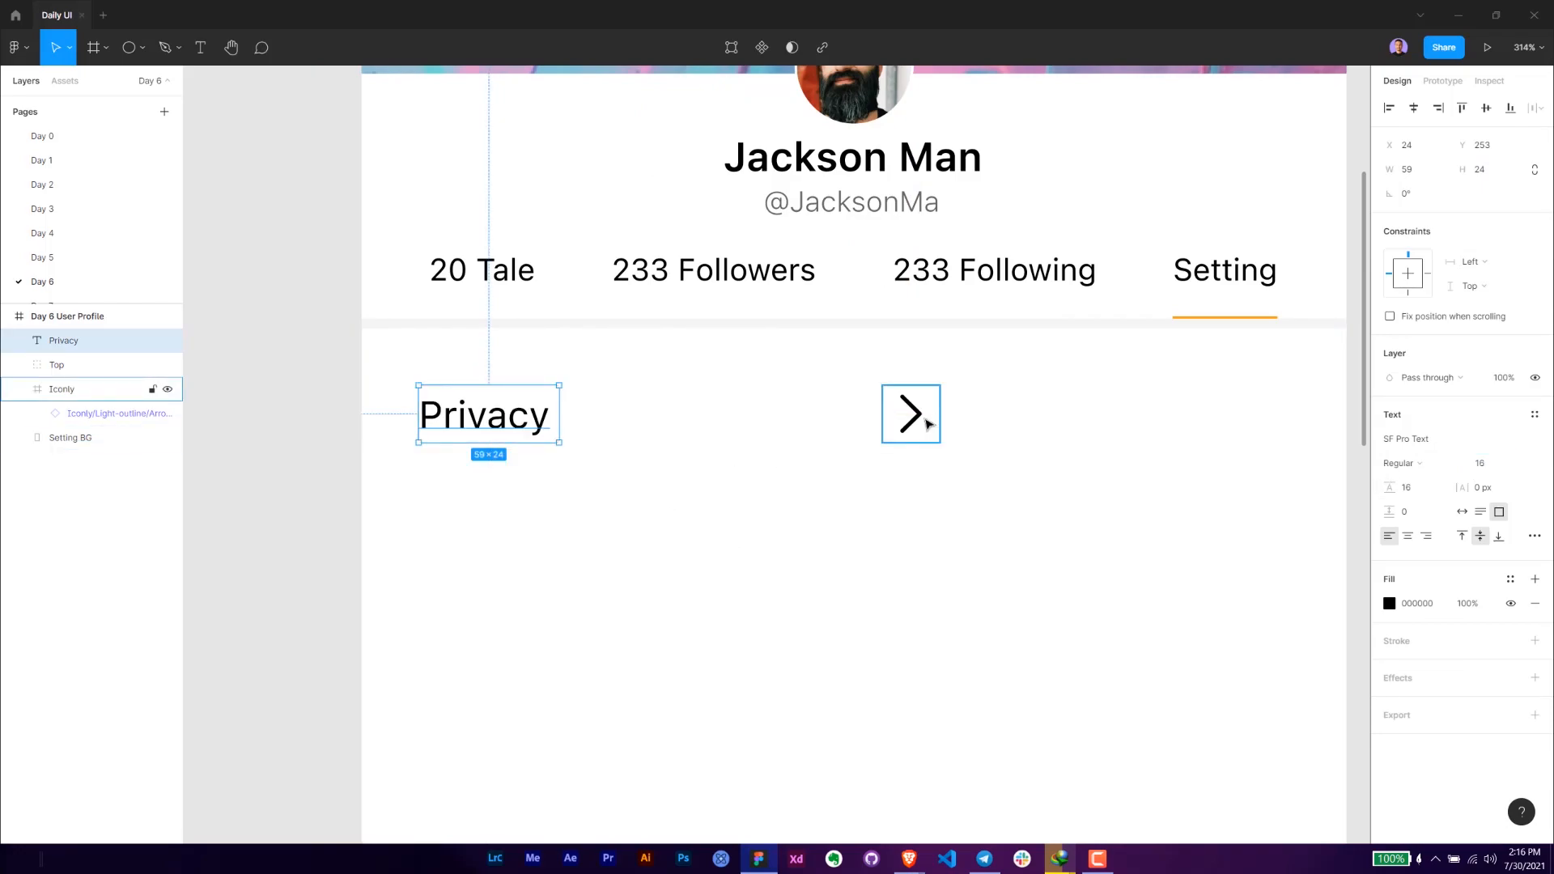
- Align the Privacy text and the arrow icon on their vertical centres and nudge both up one pixel
{"action": "left_click", "coordinate": [915, 423]}
{"action": "key", "text": "Up"}
{"action": "key", "text": "Down"}
{"action": "key", "text": "Down"}
{"action": "key", "text": "Down"}
{"action": "key", "text": "Down"}
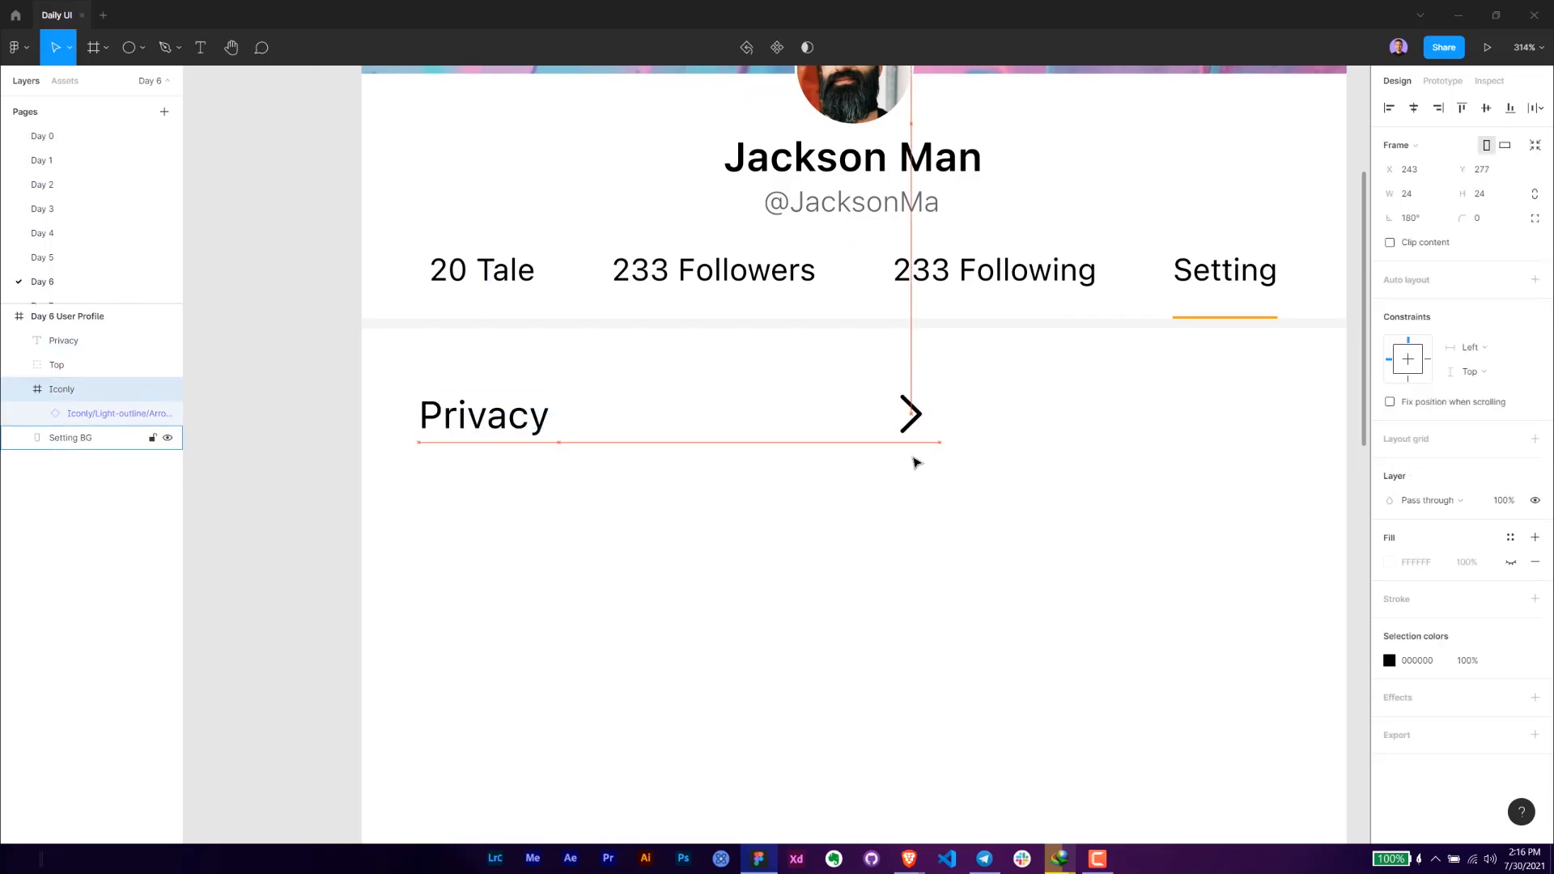
{"action": "key", "text": "Up"}
{"action": "left_click", "coordinate": [530, 423]}
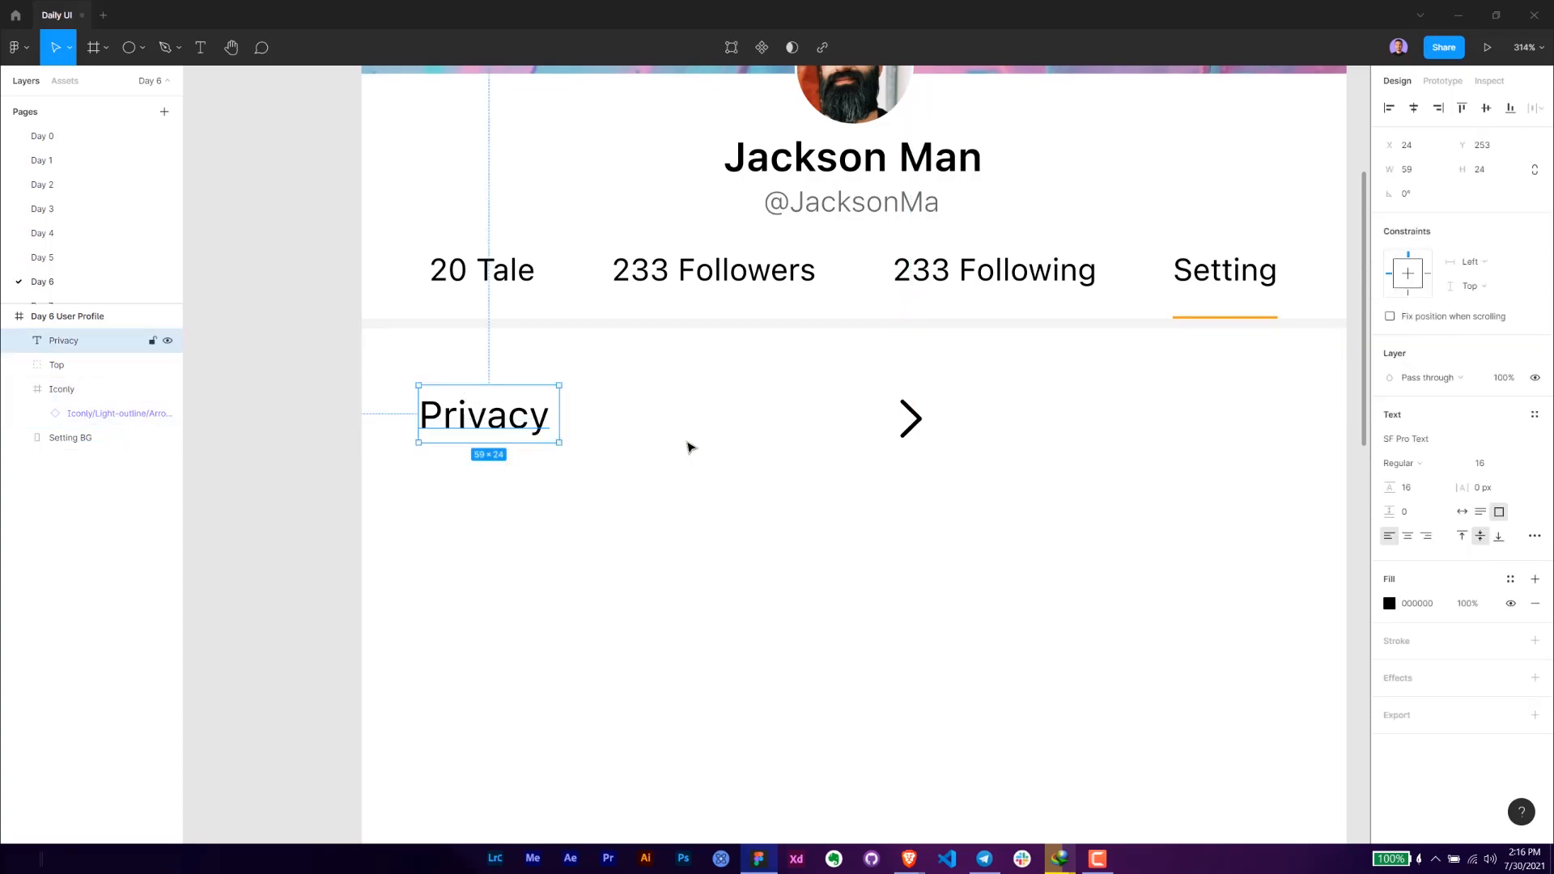
{"action": "left_click", "coordinate": [913, 419], "text": "shift"}
{"action": "left_click", "coordinate": [1486, 107]}
{"action": "key", "text": "alt"}
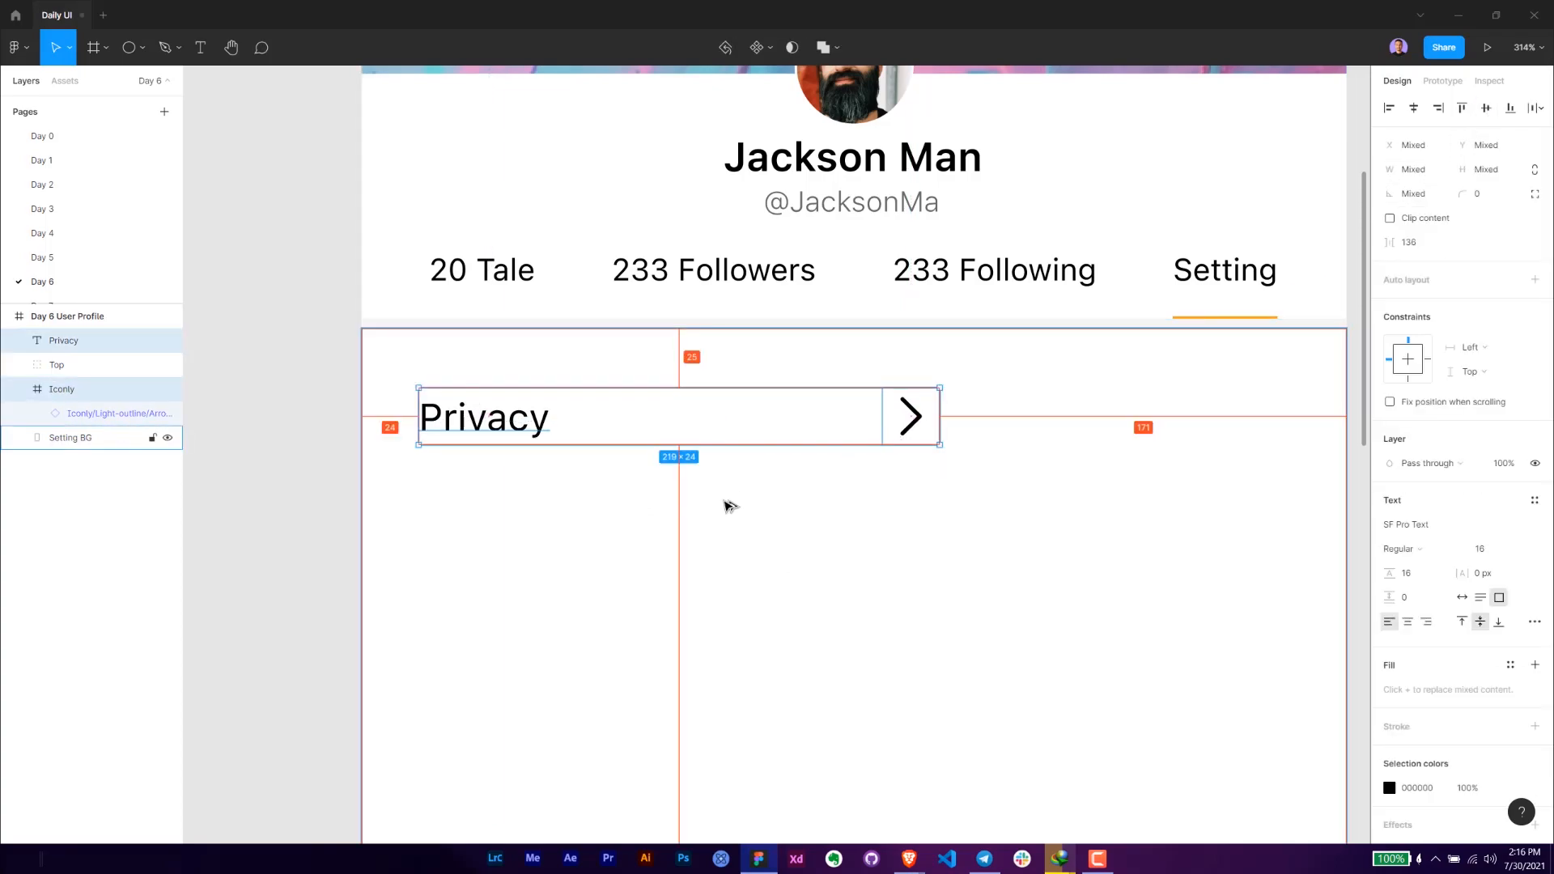
{"action": "key", "text": "Up"}
{"action": "key", "text": "alt"}
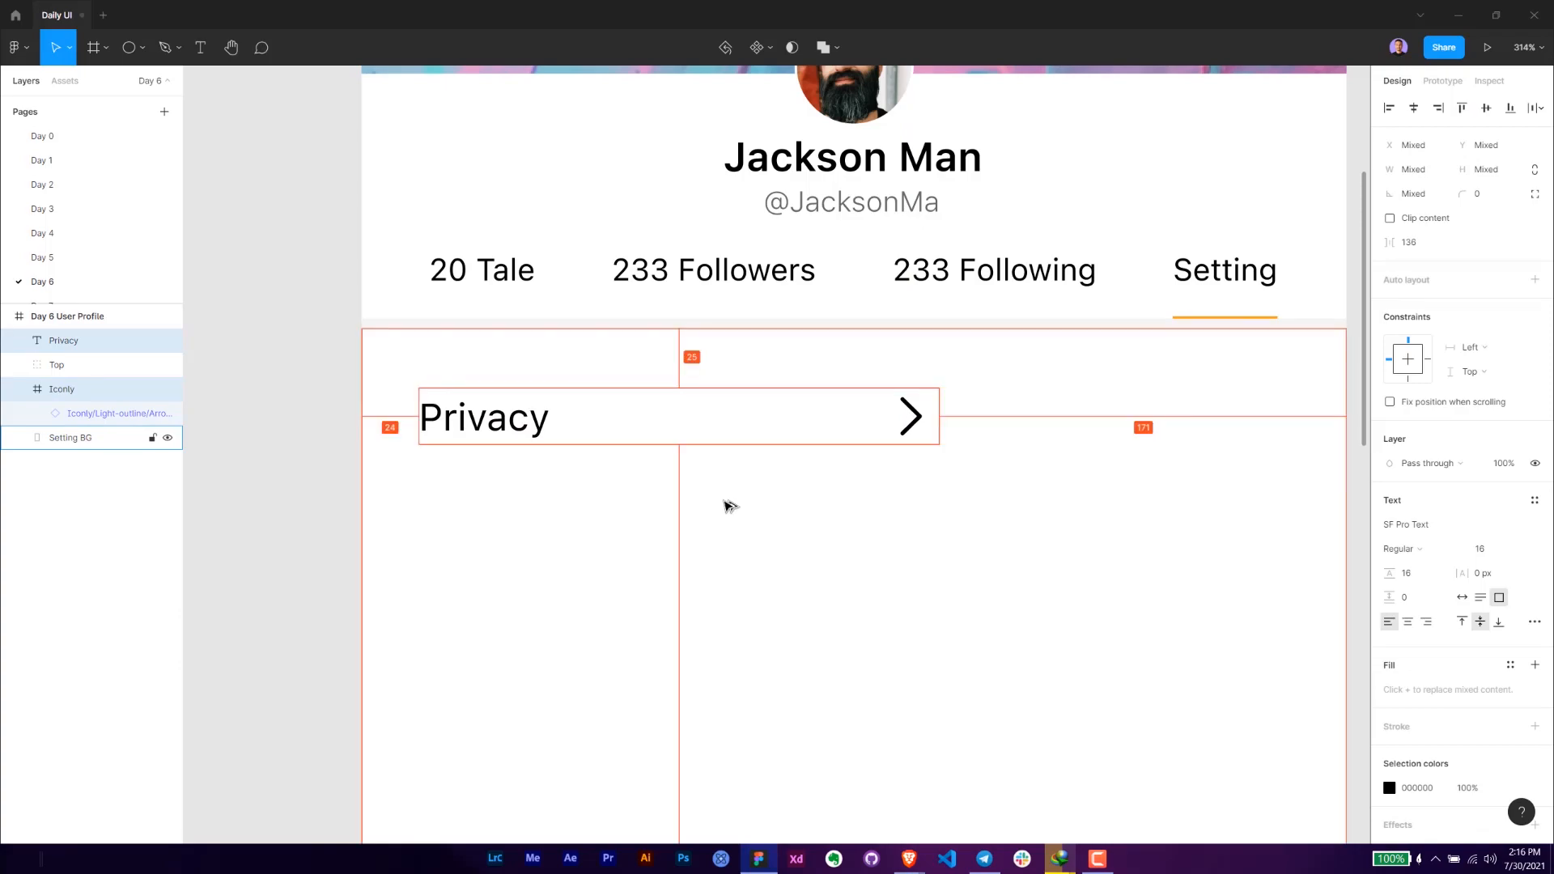
- Move the arrow icon out of its Iconly frame to X 361, in line with the right edge of the "Setting" text
{"action": "left_click_drag", "start_coordinate": [444, 458], "coordinate": [270, 454]}
{"action": "double_click", "coordinate": [737, 413]}
{"action": "left_click_drag", "start_coordinate": [738, 413], "coordinate": [1073, 420]}
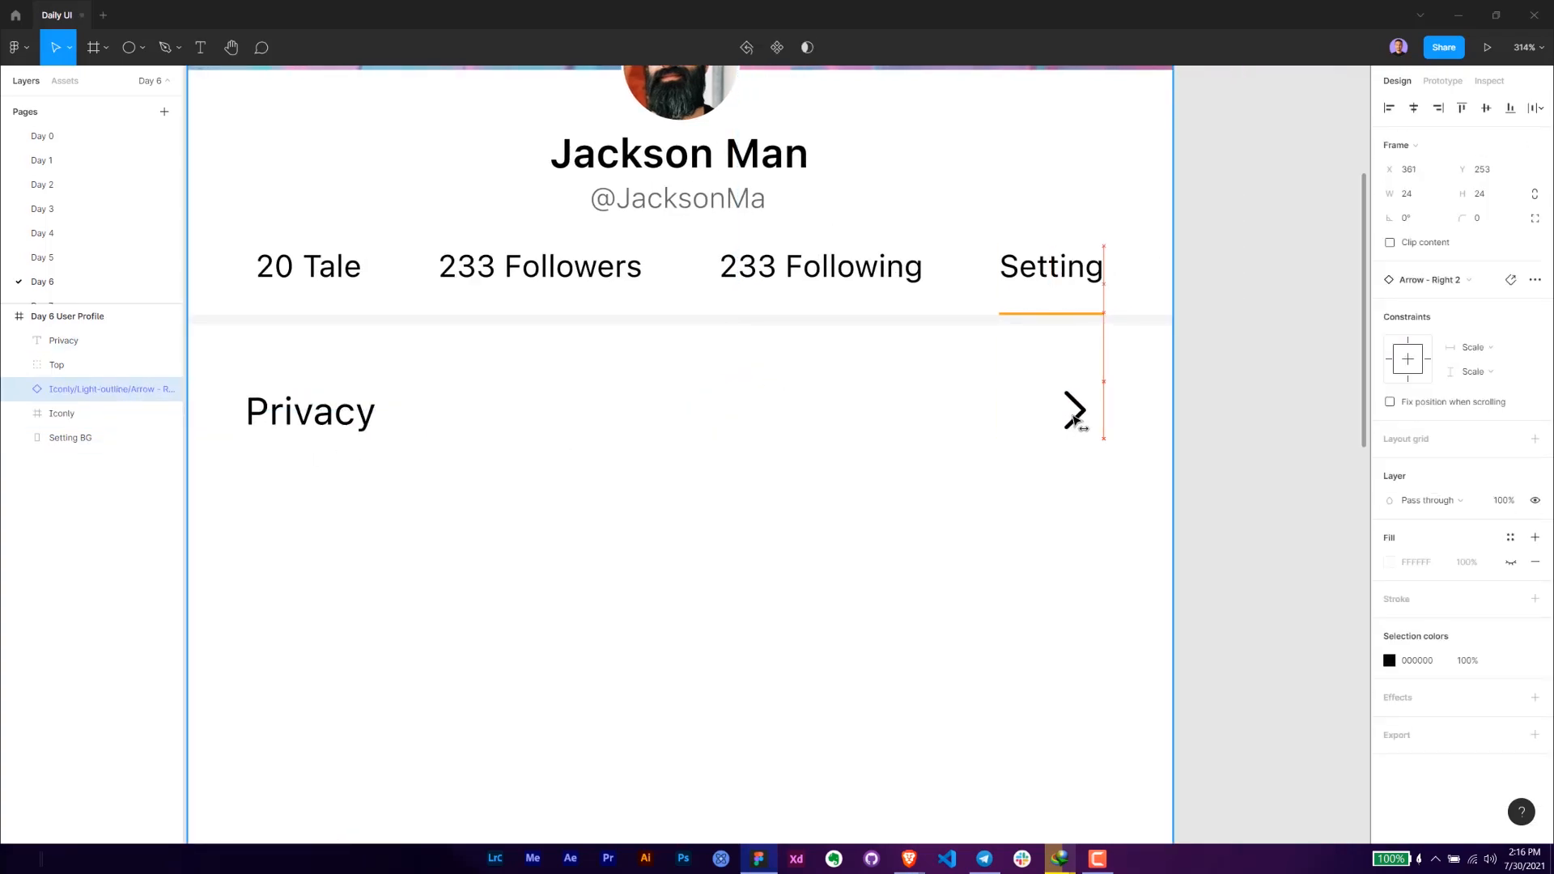
{"action": "left_click", "coordinate": [1190, 420]}
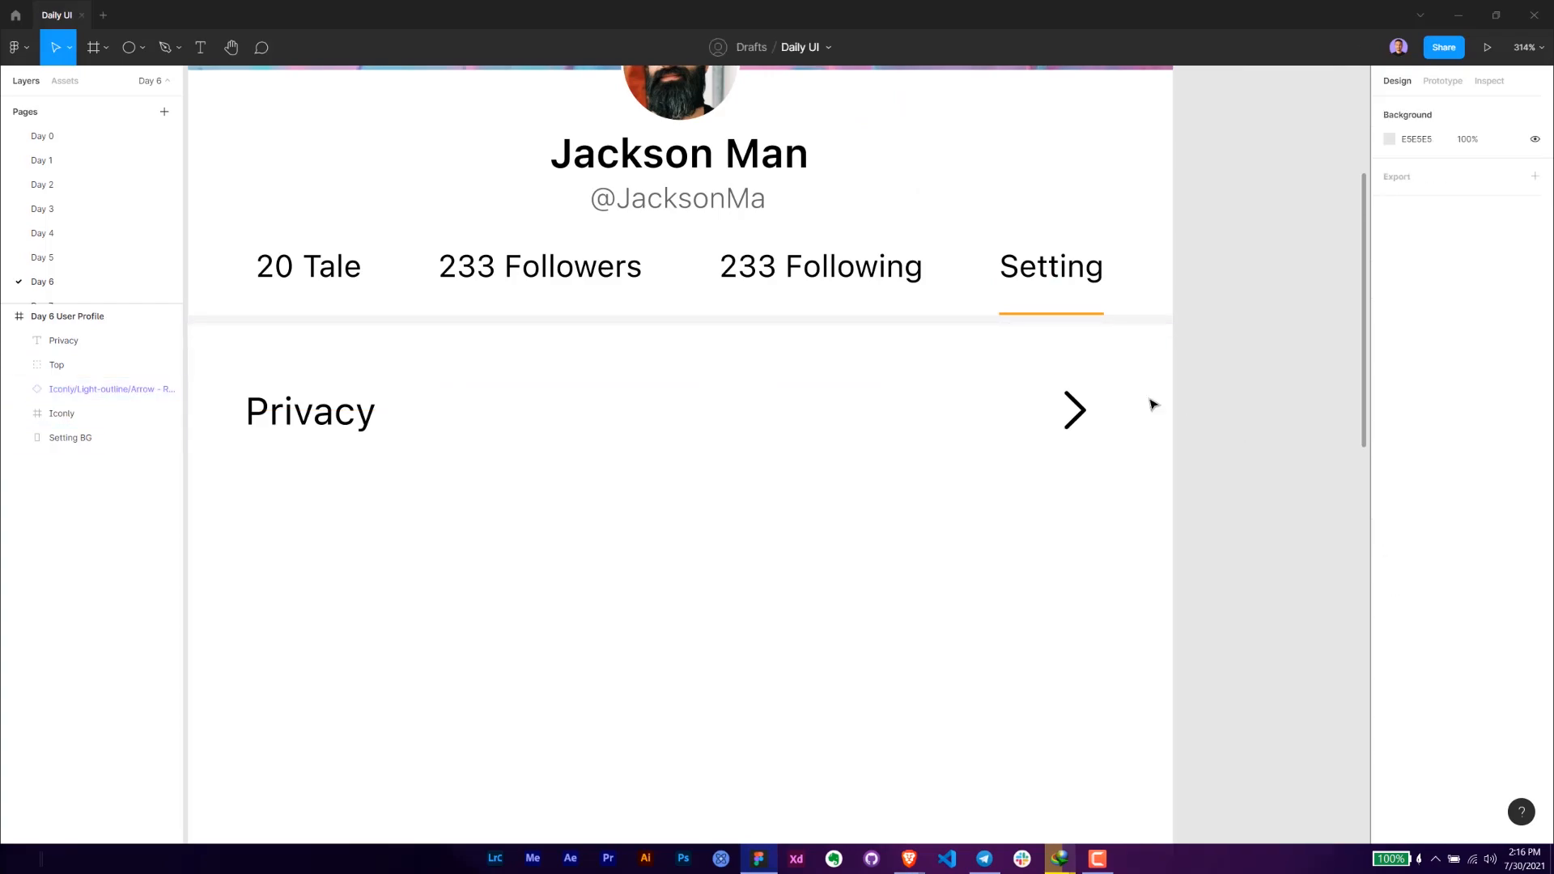
- Examine the arrow icon's placement against the "Setting" text and the whole profile layout
{"action": "left_click", "coordinate": [1075, 410]}
{"action": "double_click", "coordinate": [1066, 267]}
{"action": "left_click", "coordinate": [1224, 451]}
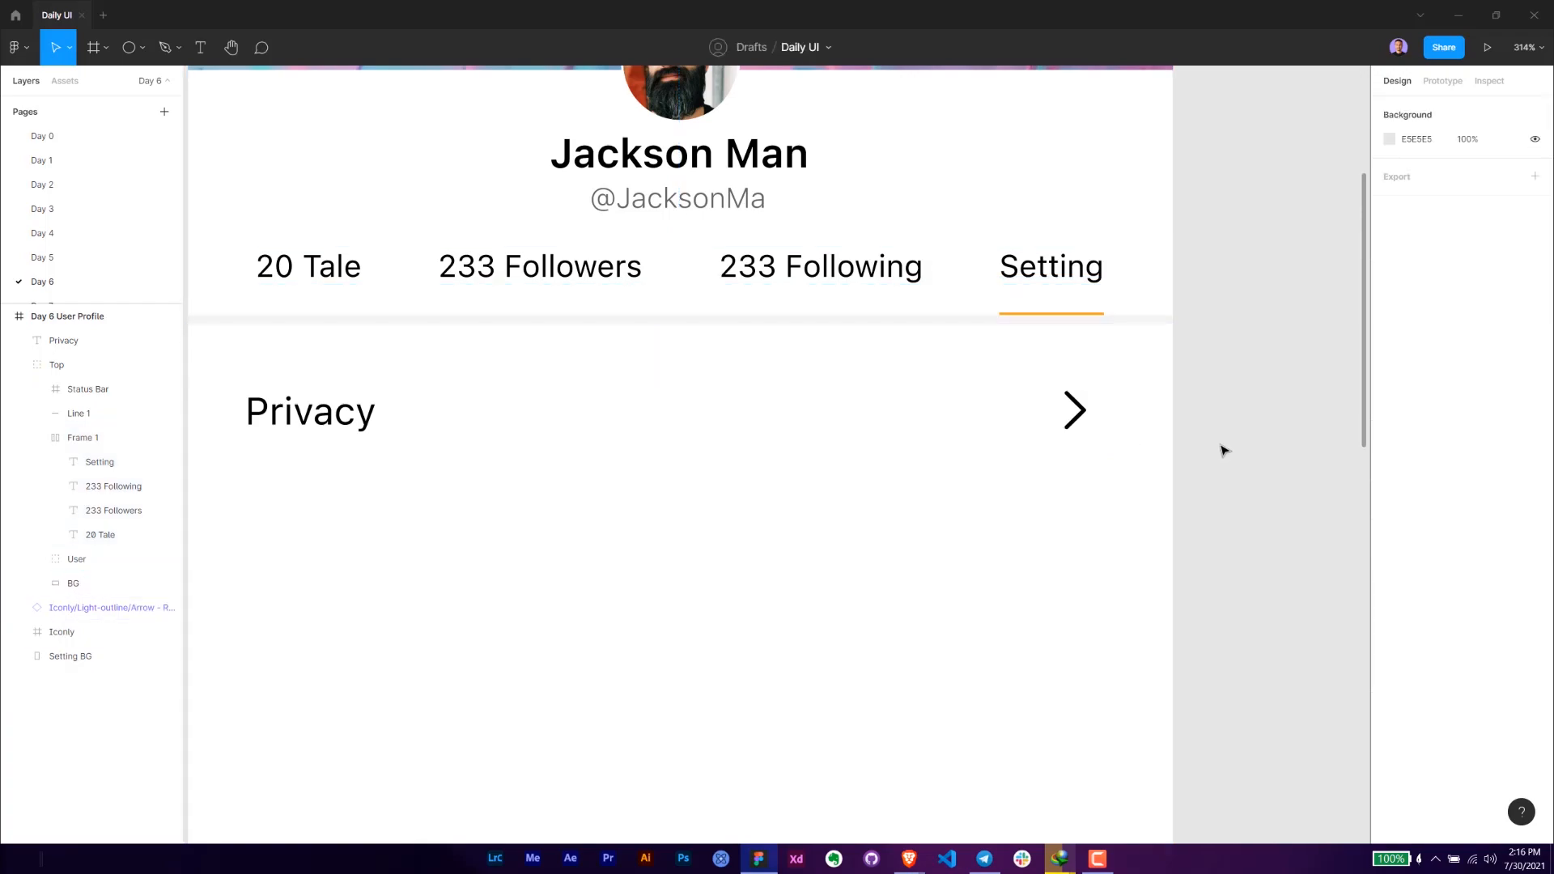
{"action": "left_click_drag", "start_coordinate": [1190, 433], "coordinate": [1130, 424]}
{"action": "scroll", "coordinate": [1159, 459], "scroll_direction": "down", "scroll_amount": 3}
{"action": "left_click_drag", "start_coordinate": [1113, 481], "coordinate": [1052, 461]}
{"action": "left_click", "coordinate": [1010, 414]}
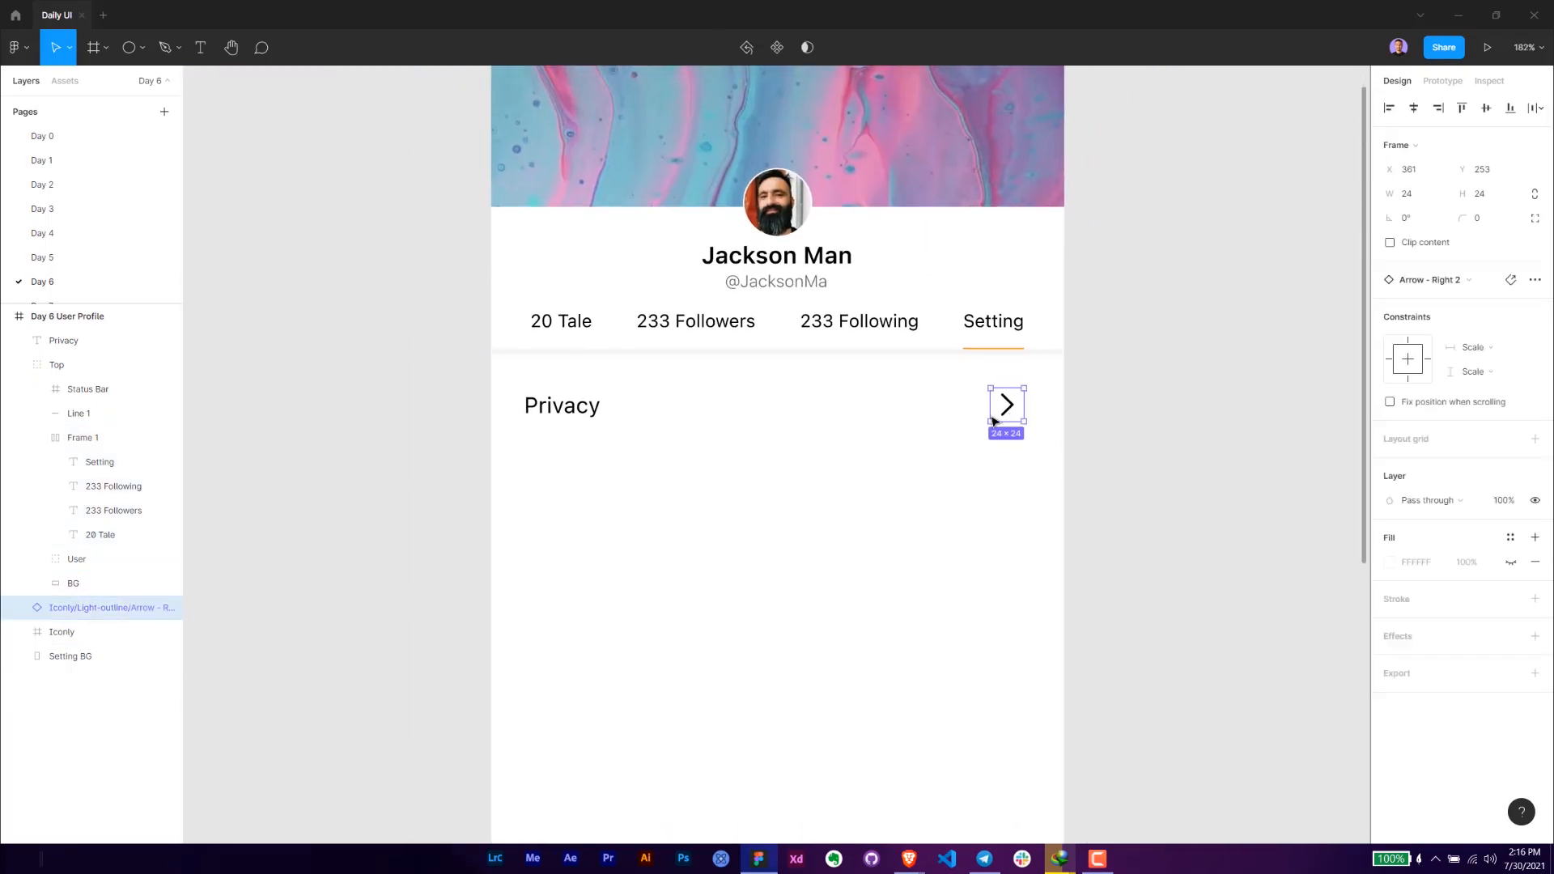
- Try to group the Privacy text with its arrow icon and turn the group into a horizontal auto layout frame
{"action": "left_click", "coordinate": [569, 413], "text": "shift"}
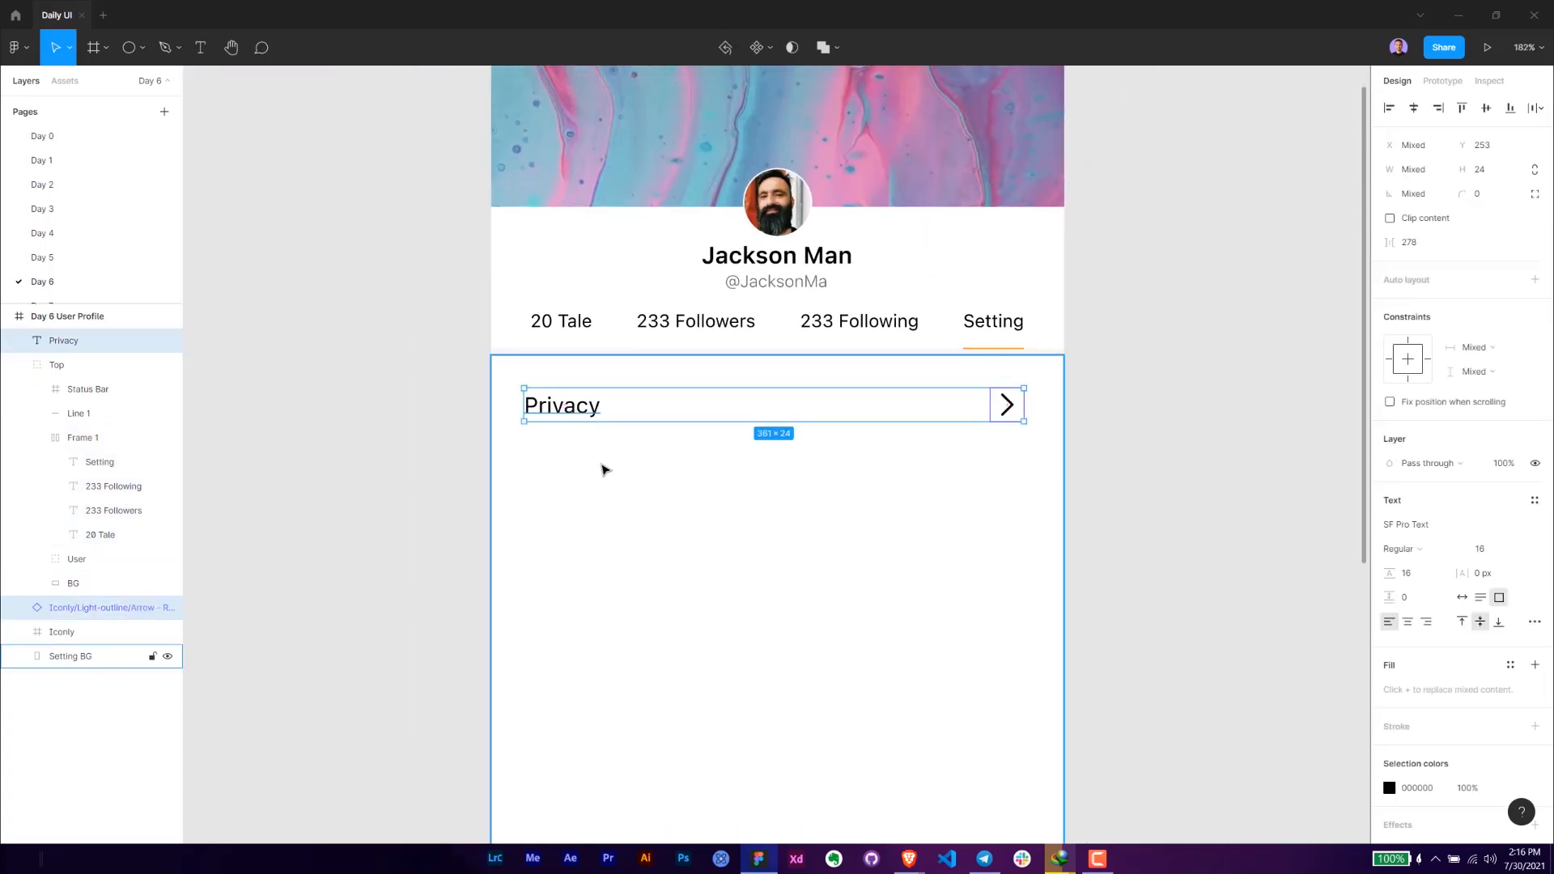
{"action": "key", "text": "alt+Tab"}
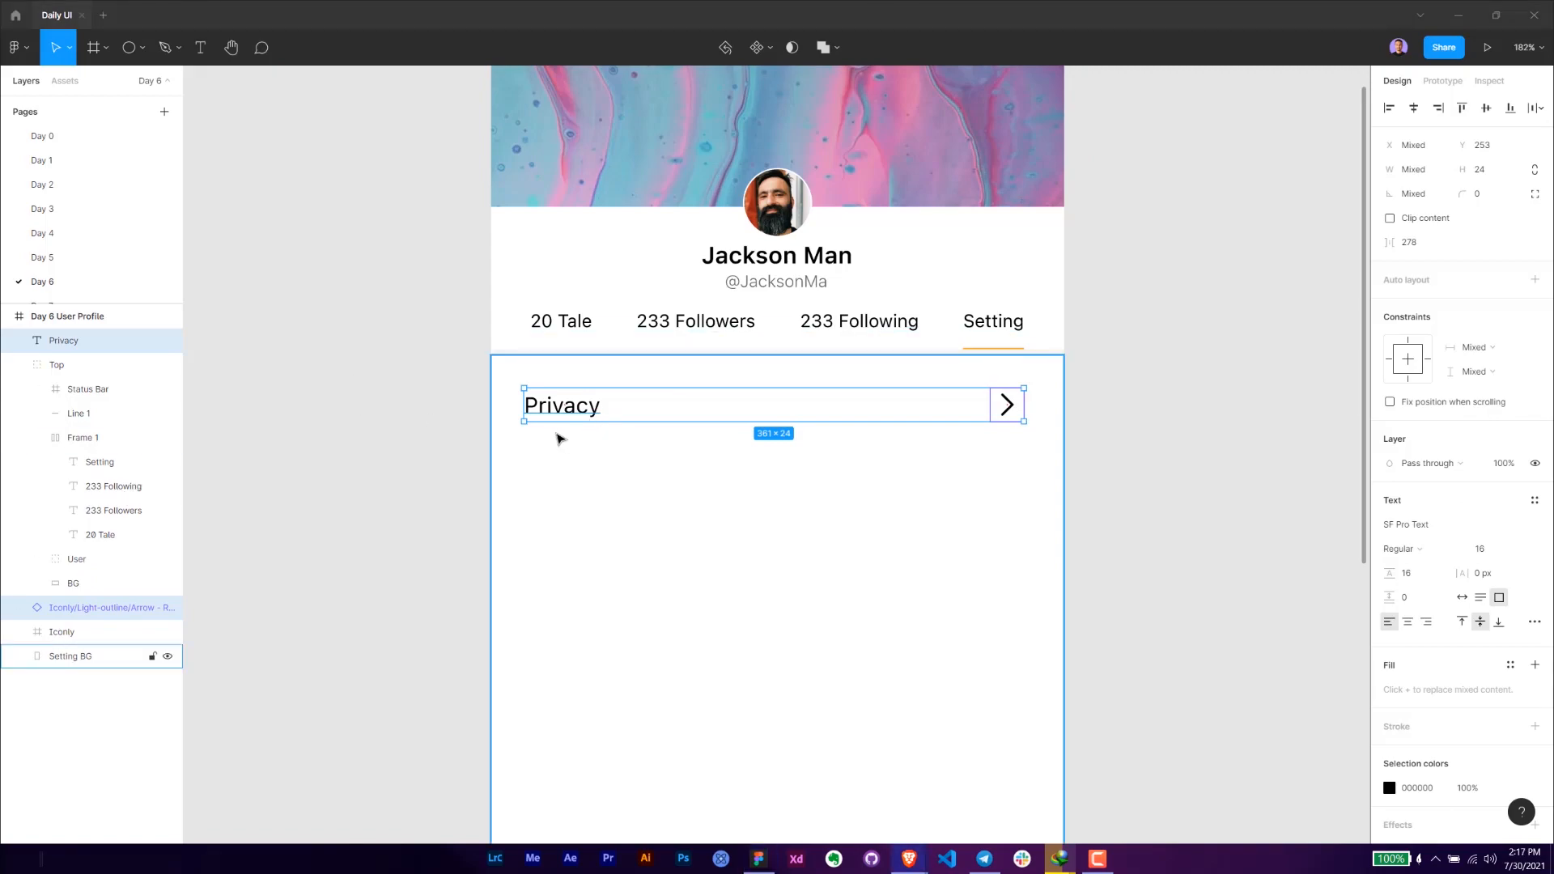
{"action": "left_click", "coordinate": [357, 489]}
{"action": "left_click", "coordinate": [567, 409]}
{"action": "left_click", "coordinate": [1004, 410], "text": "shift"}
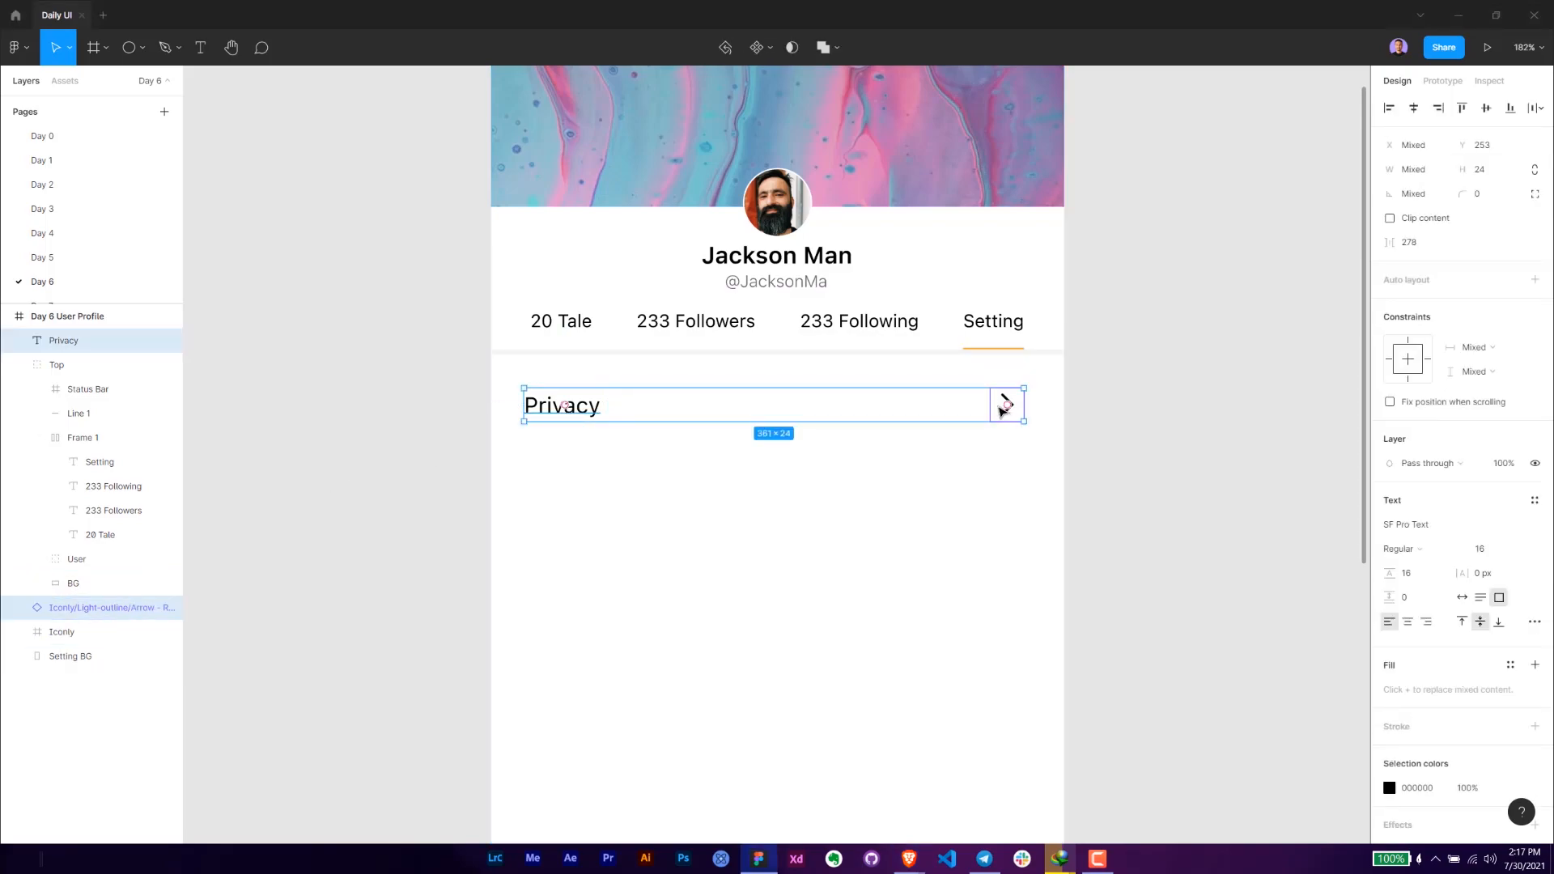
{"action": "key", "text": "ctrl+g"}
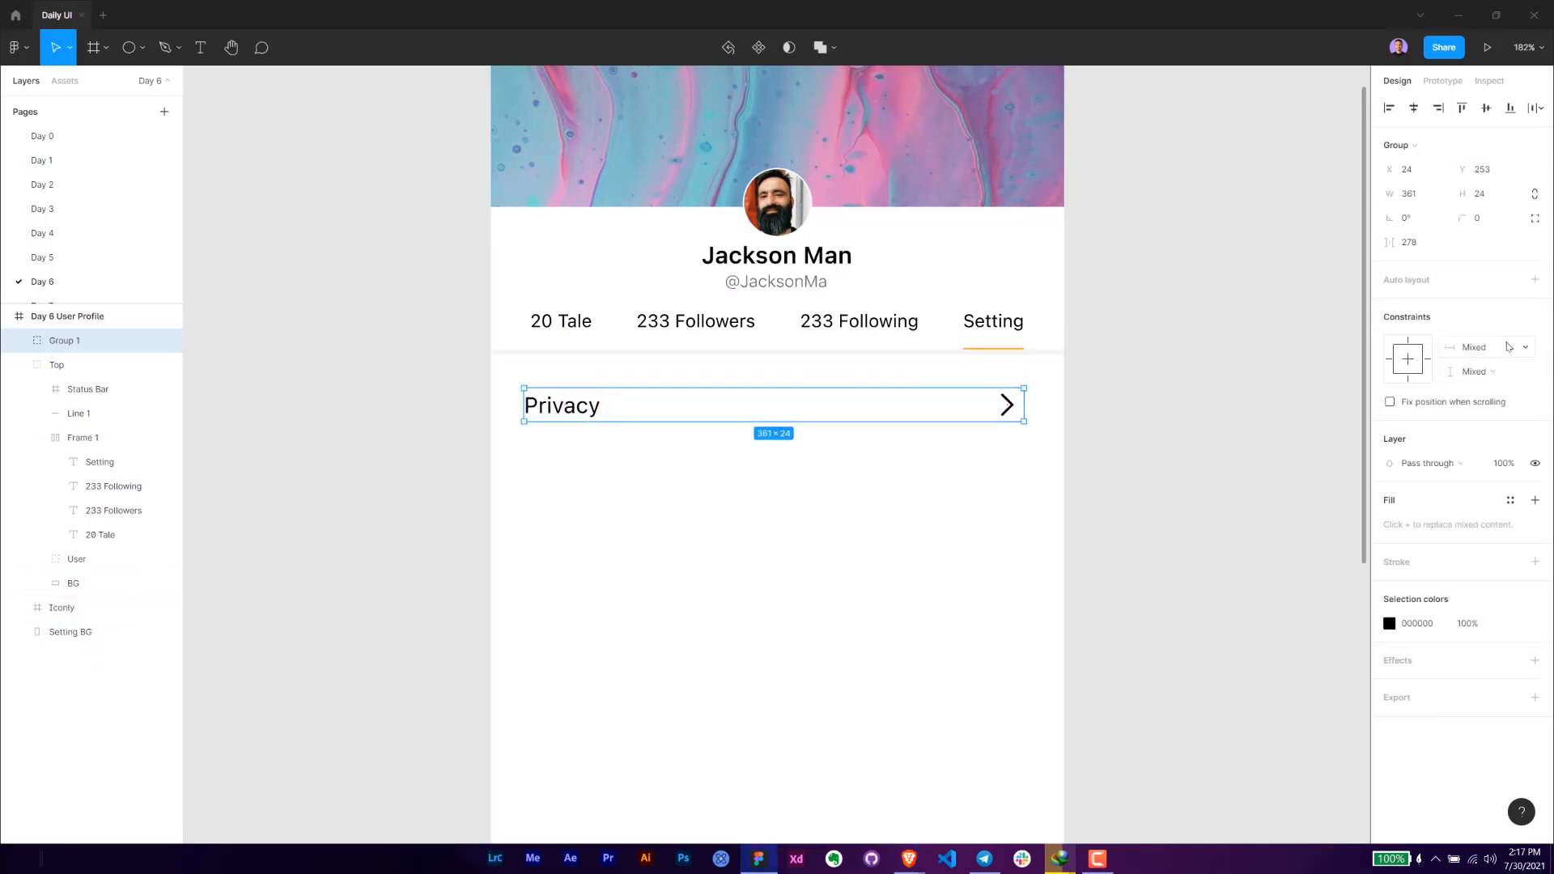
{"action": "key", "text": "shift+a"}
{"action": "left_click", "coordinate": [1535, 304]}
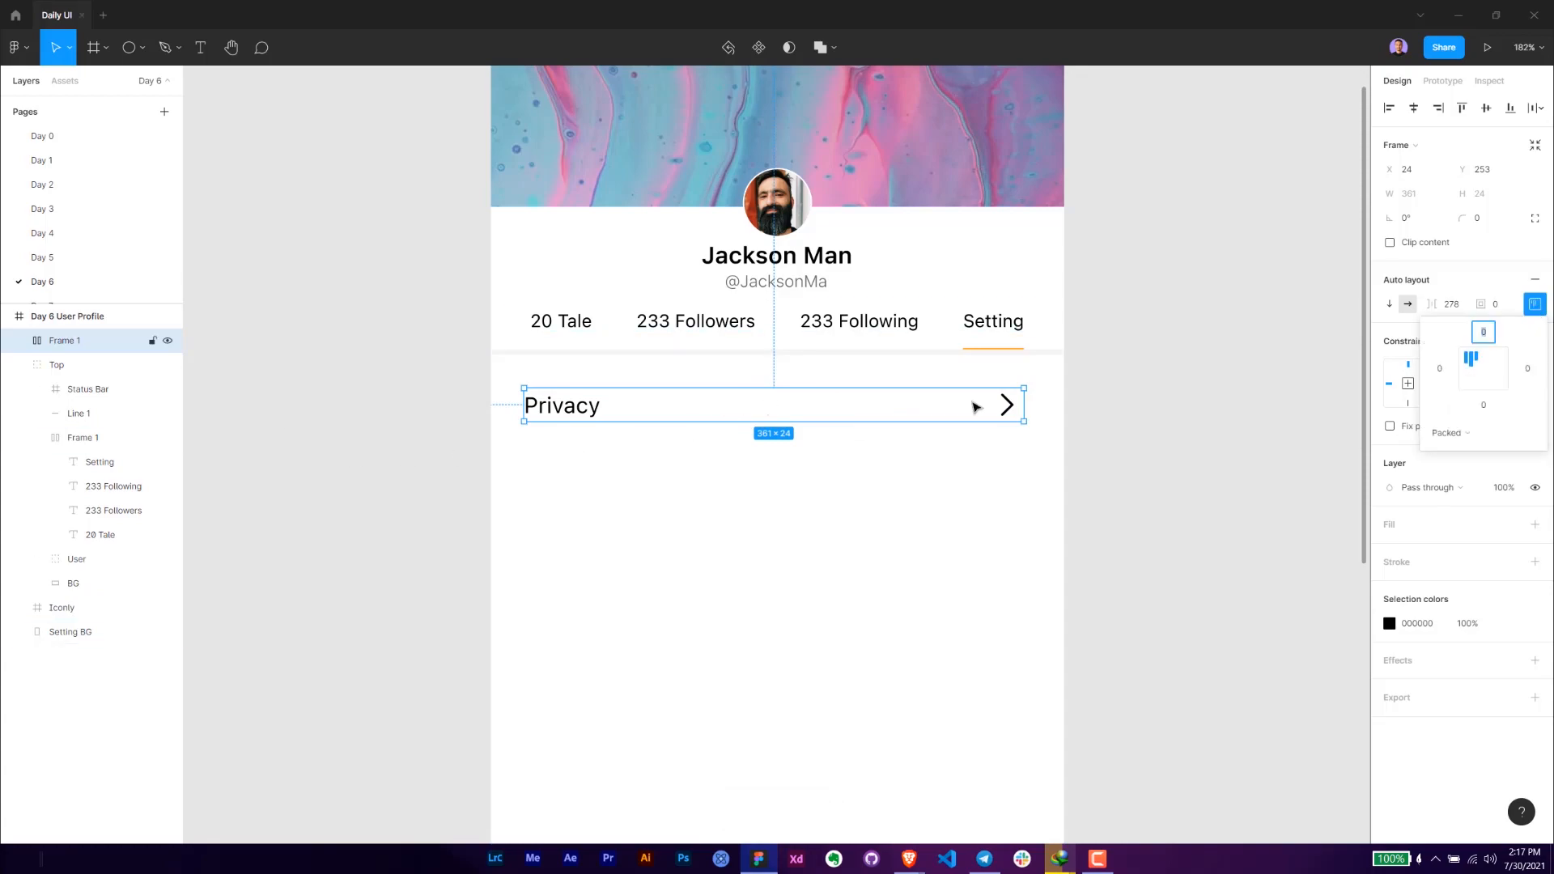
- Dissolve the auto layout frame around the Privacy text and arrow icon
{"action": "left_click", "coordinate": [1053, 421]}
{"action": "left_click", "coordinate": [1015, 407]}
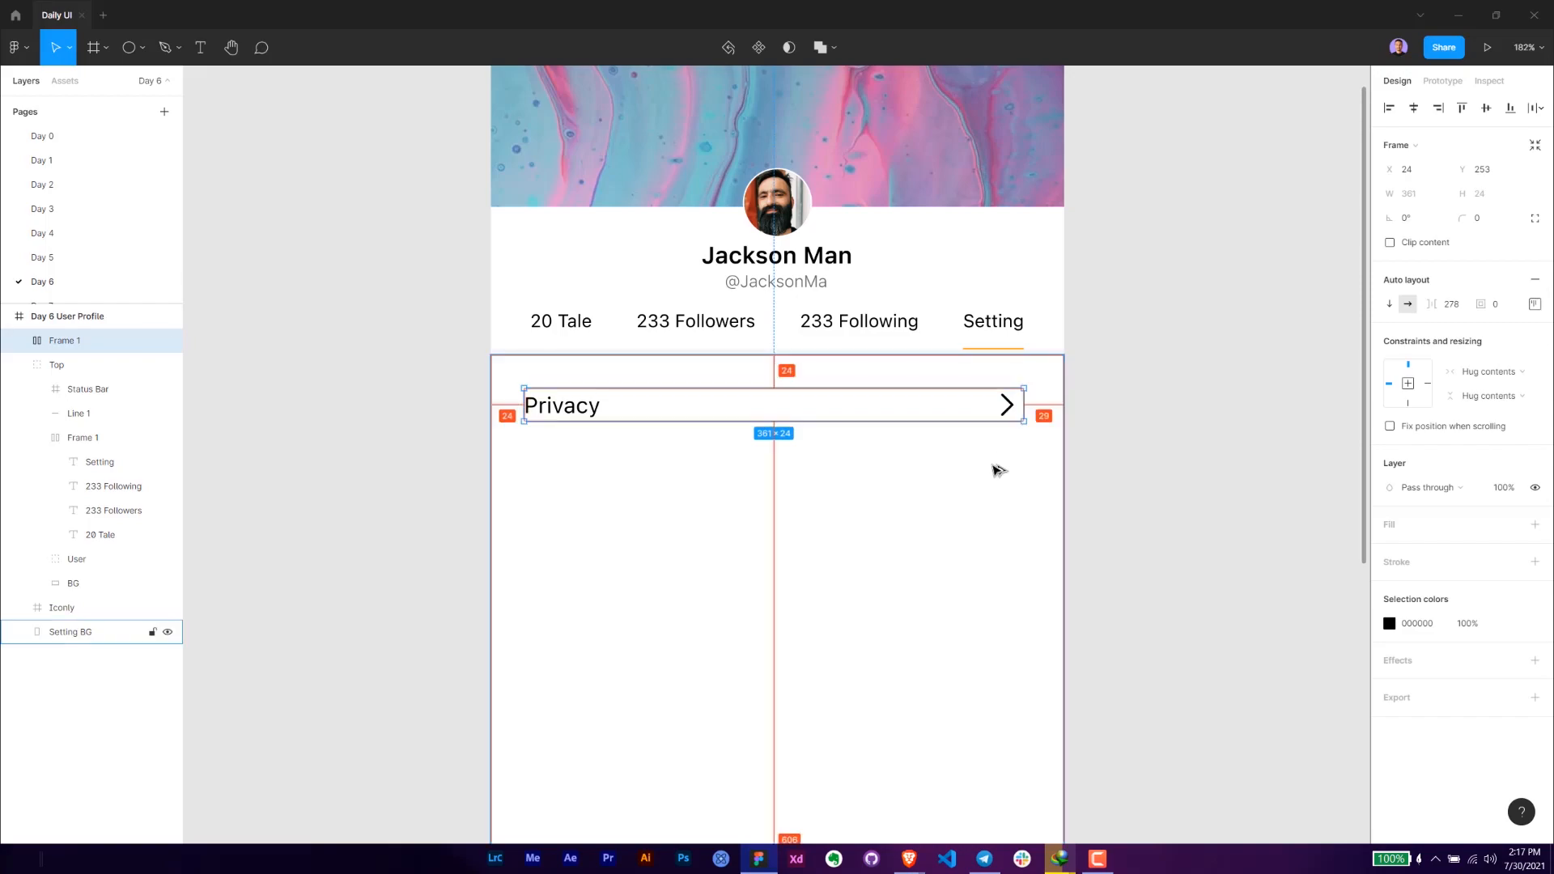
{"action": "left_click", "coordinate": [1163, 481]}
{"action": "scroll", "coordinate": [1114, 440], "scroll_direction": "down", "scroll_amount": 1}
{"action": "left_click", "coordinate": [639, 368]}
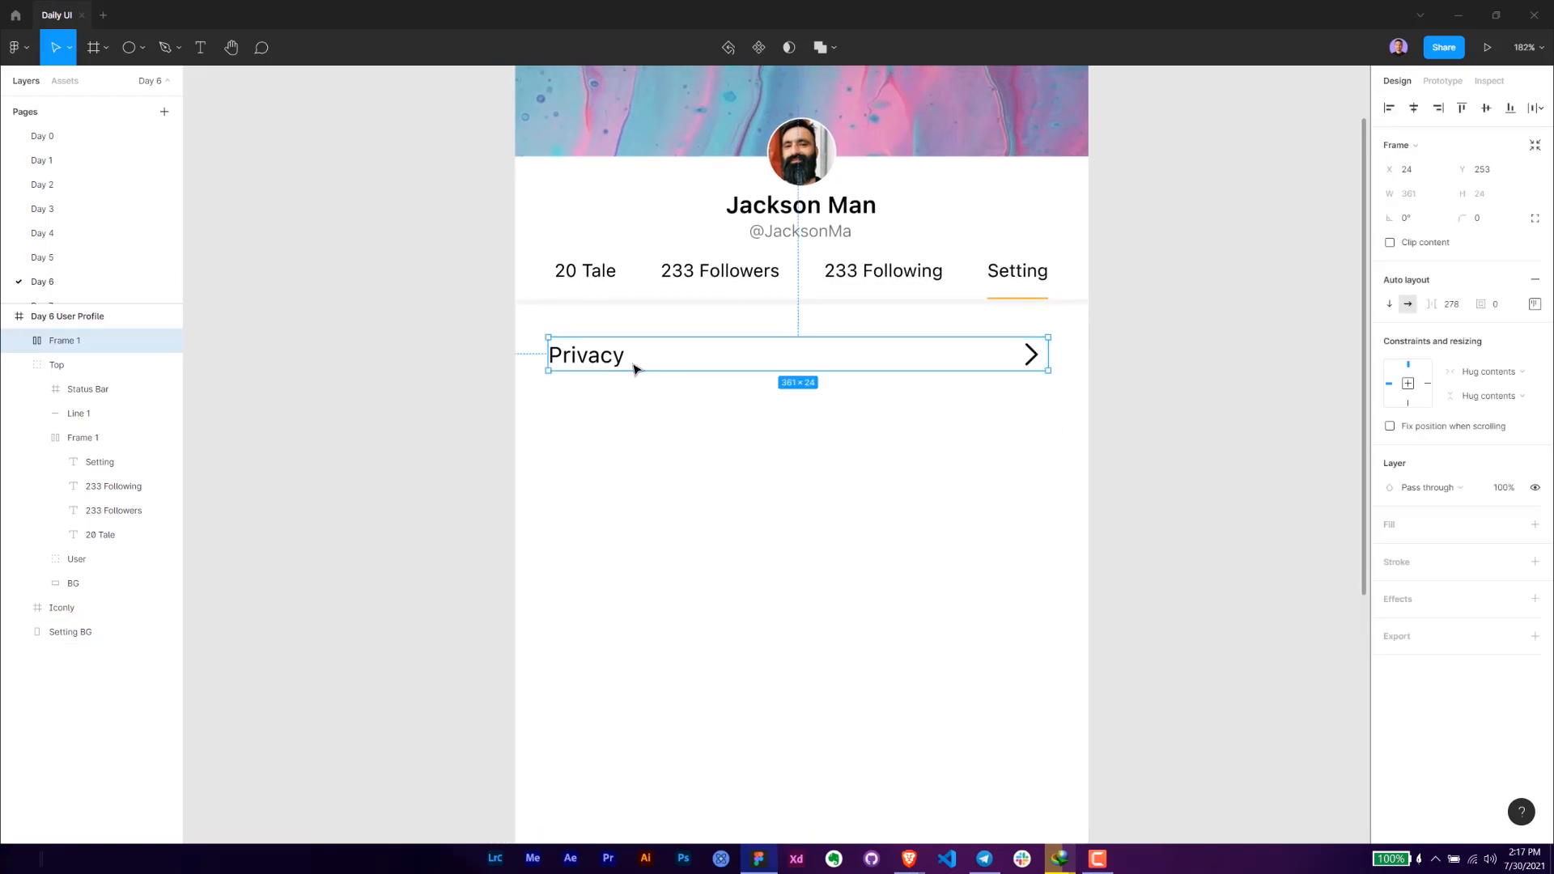
{"action": "key", "text": "ctrl+shift+g"}
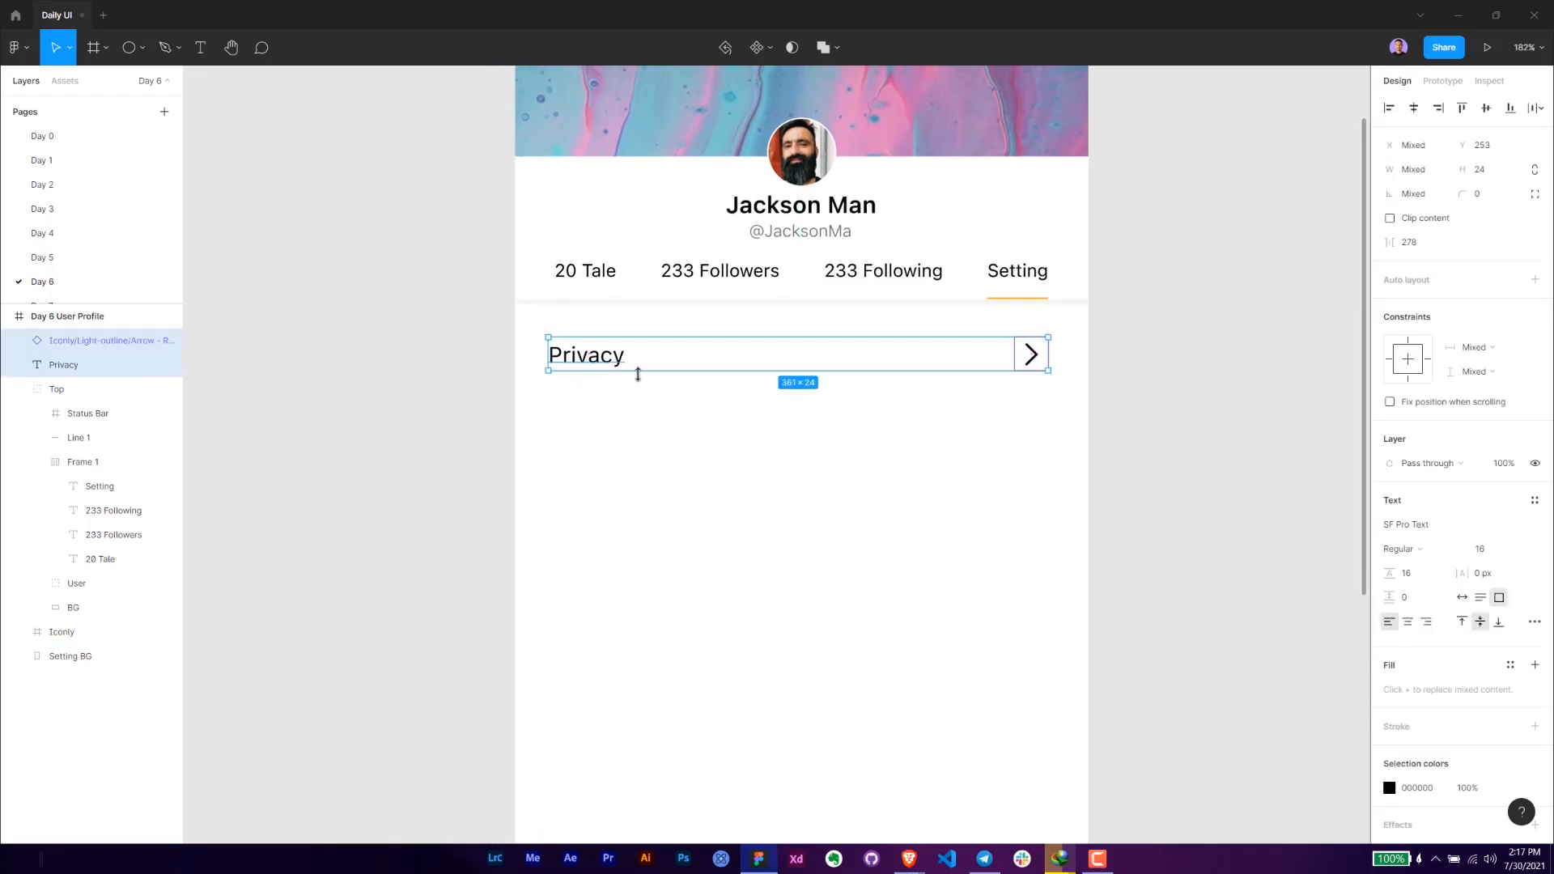
- Group the Privacy text with its arrow icon and name the group "Privacy"
{"action": "key", "text": "ctrl+g"}
{"action": "double_click", "coordinate": [57, 342]}
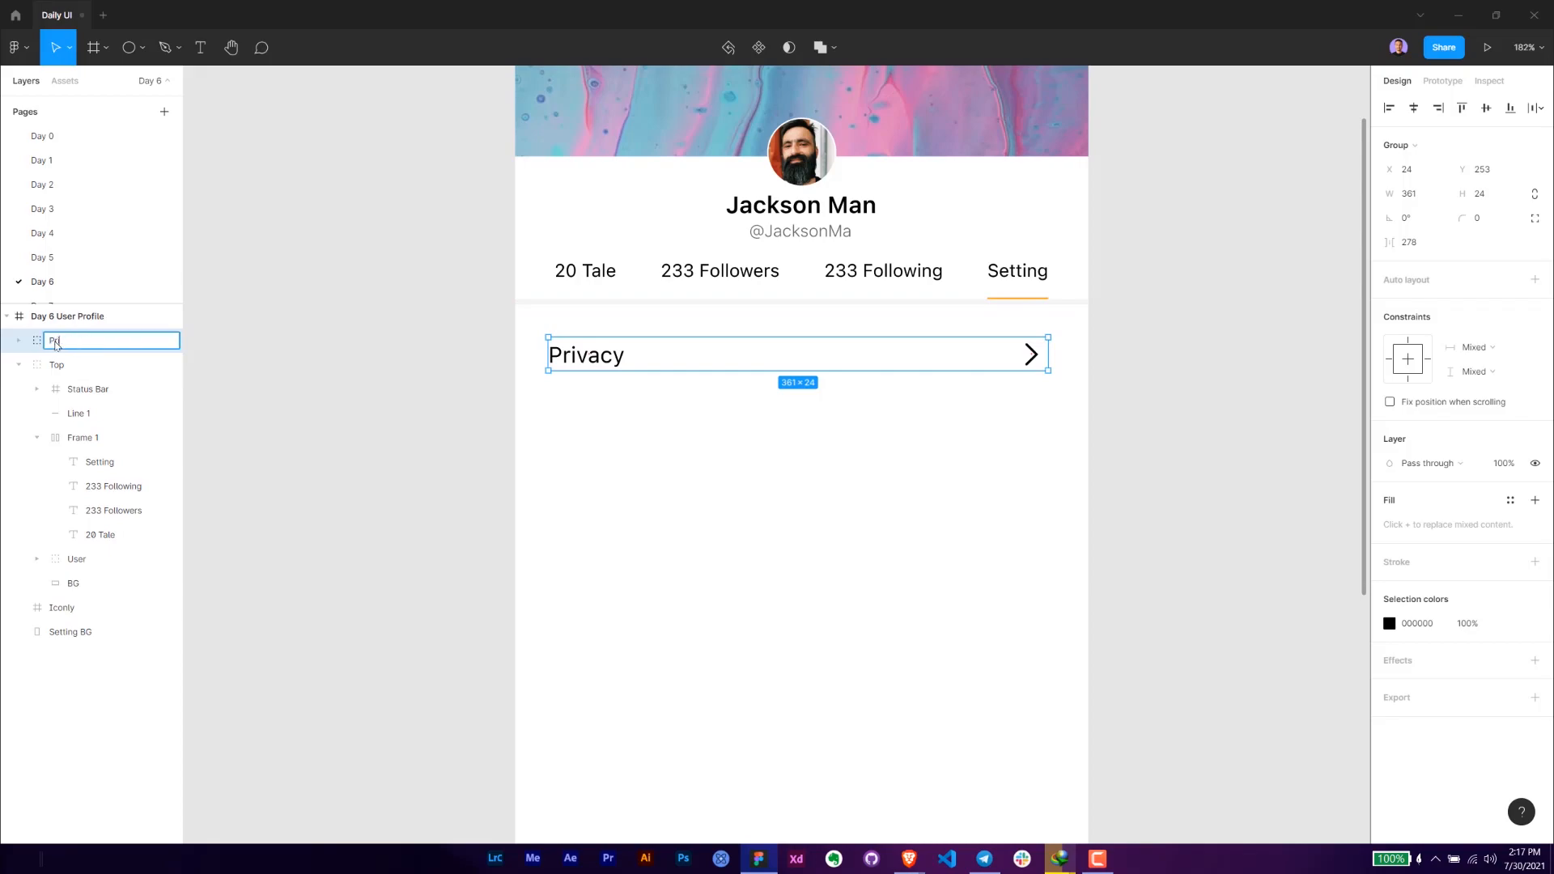
{"action": "type", "text": "Privacy"}
{"action": "key", "text": "Return"}
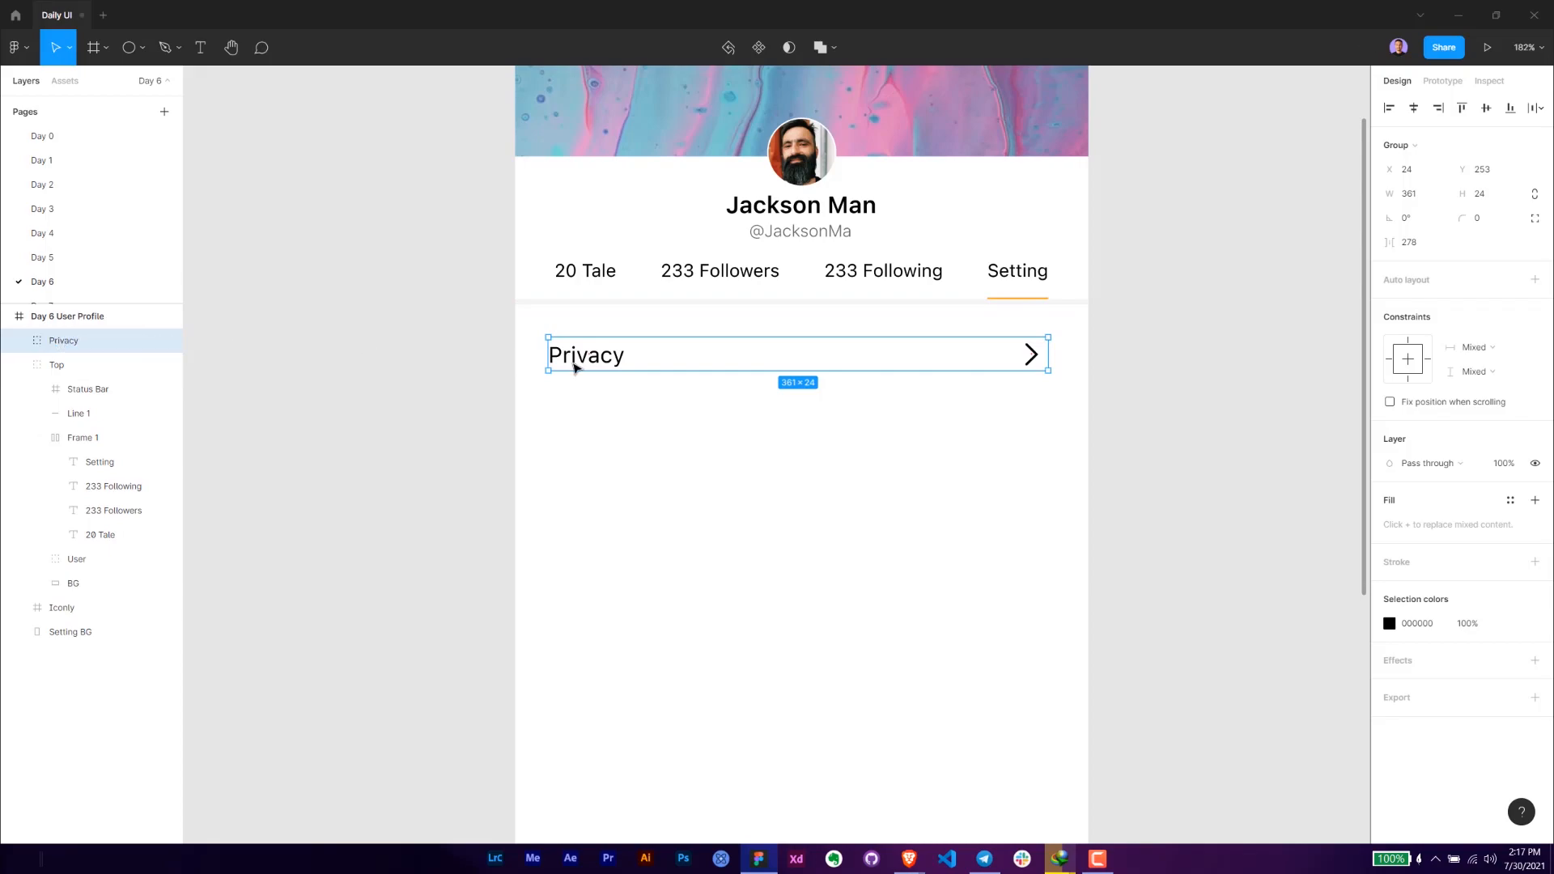
- Duplicate the Privacy row and place the copy below the original at Y 301
{"action": "key", "text": "ctrl+d"}
{"action": "left_click_drag", "start_coordinate": [610, 361], "coordinate": [631, 423]}
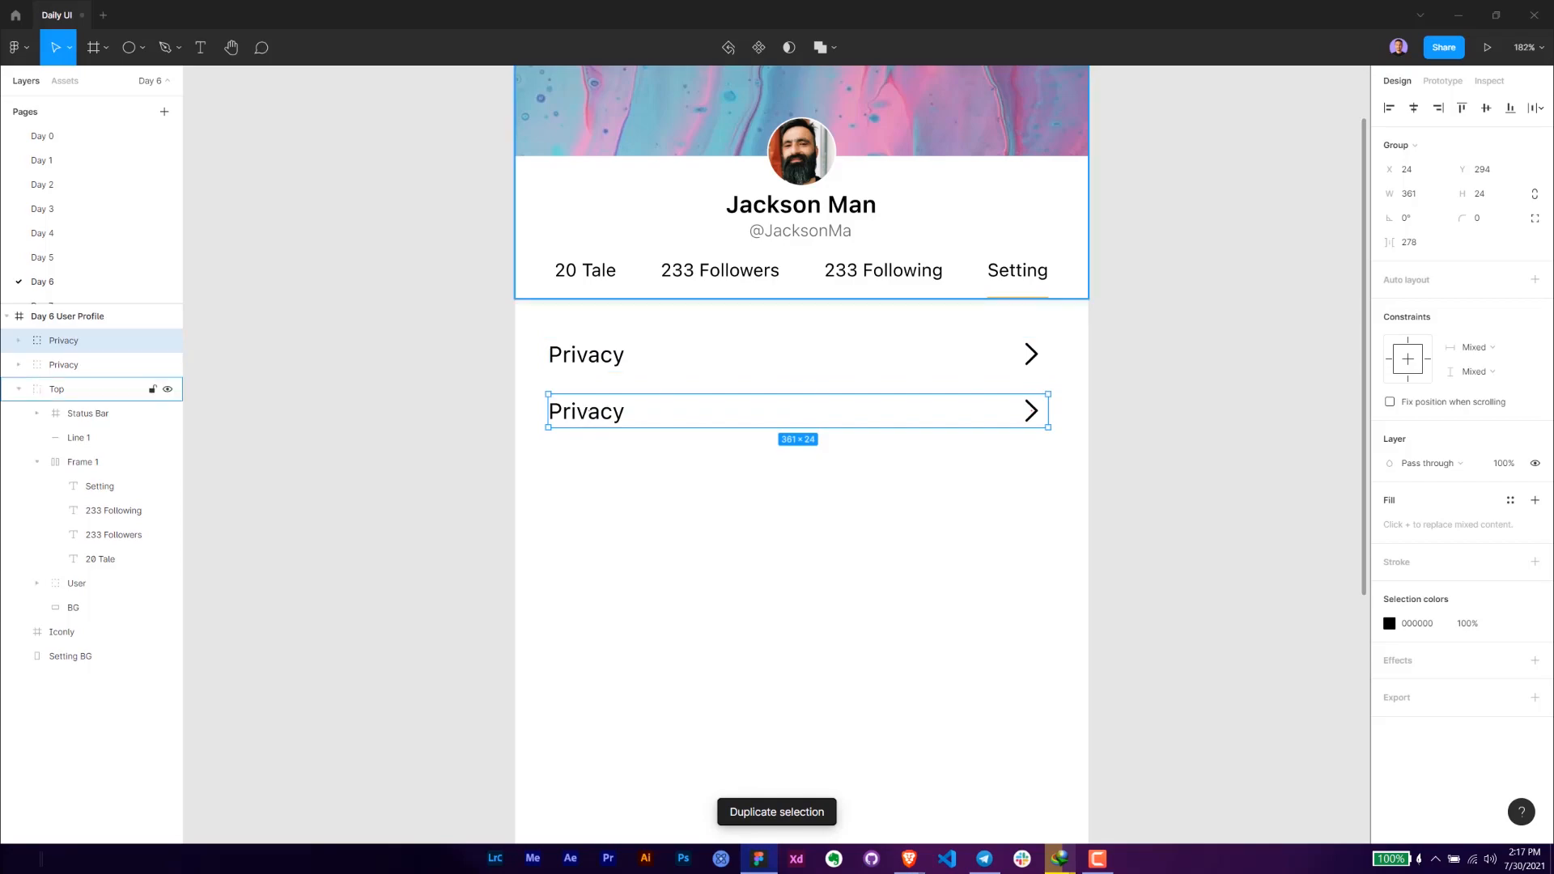
{"action": "key", "text": "alt+Tab"}
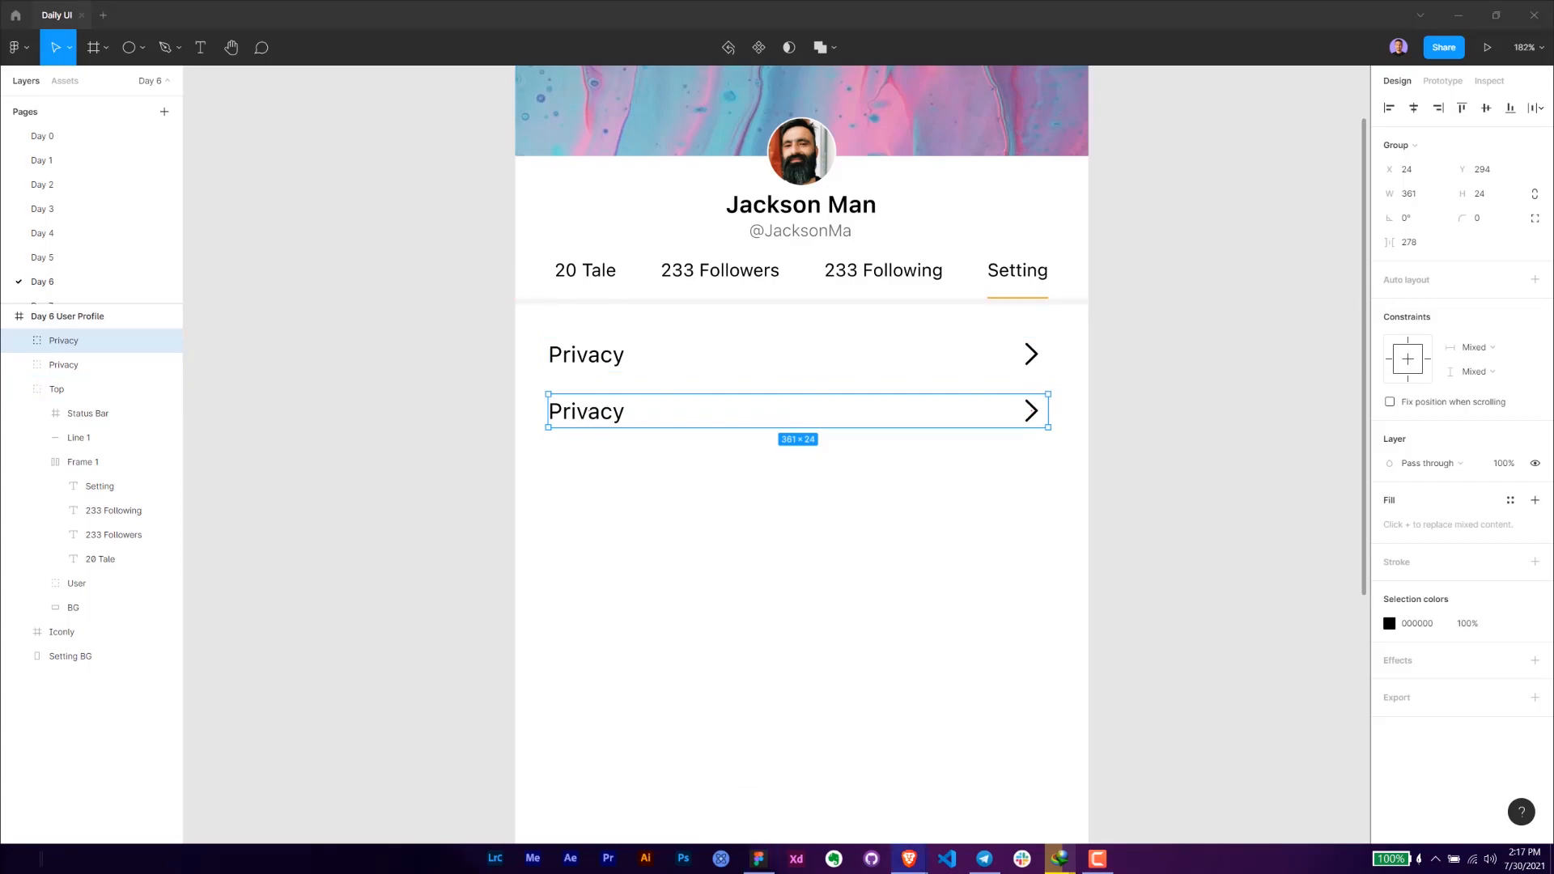
{"action": "left_click", "coordinate": [408, 358]}
{"action": "left_click", "coordinate": [577, 416]}
{"action": "key", "text": "alt"}
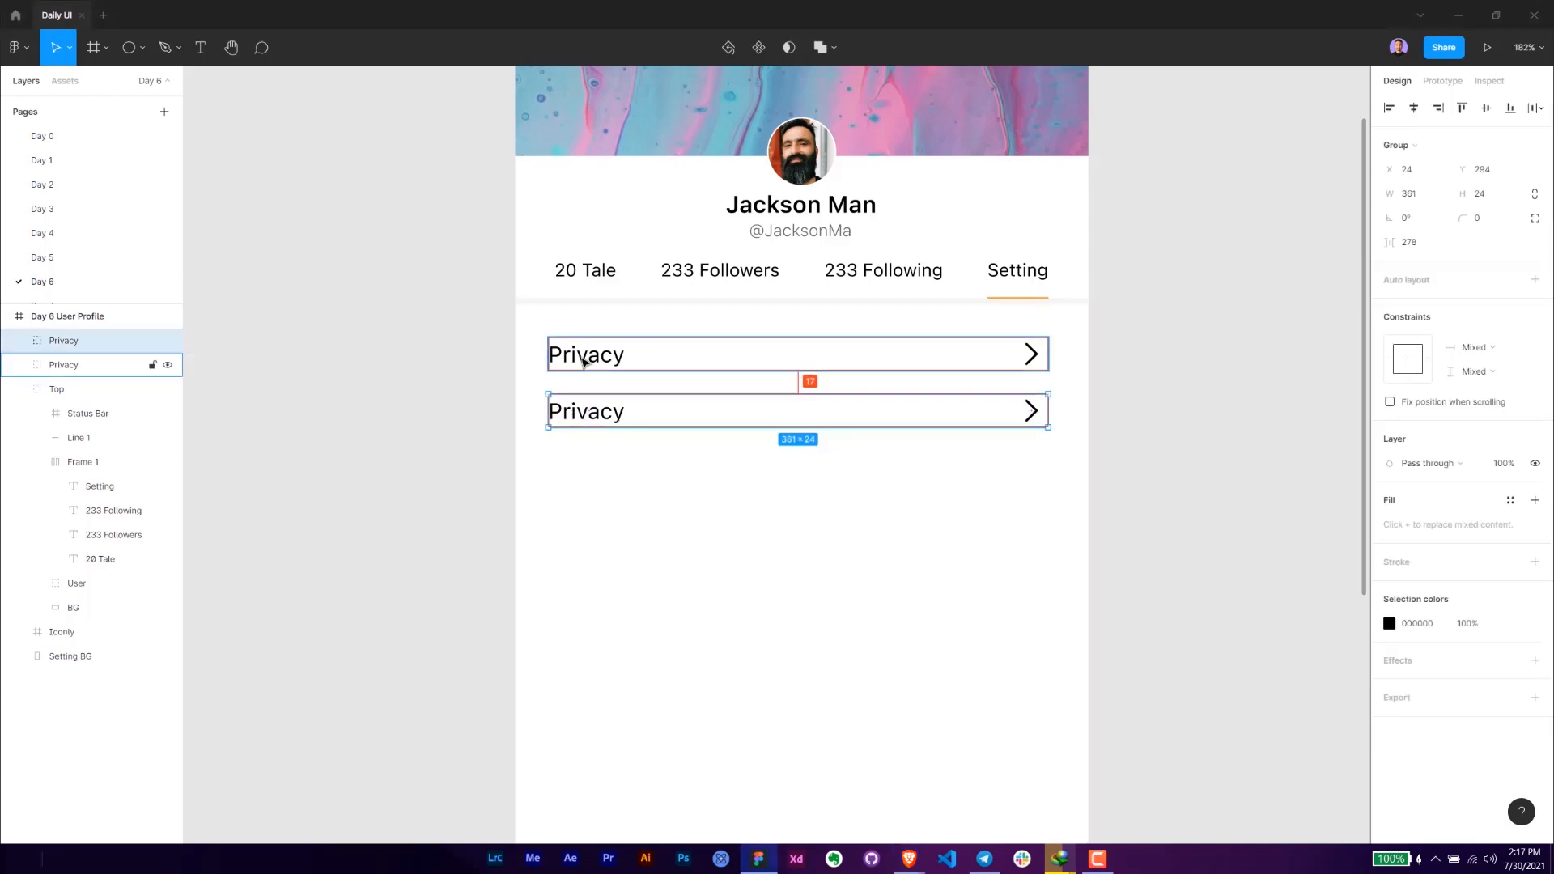
{"action": "key", "text": "Down"}
{"action": "key", "text": "Down"}
{"action": "key", "text": "Down"}
{"action": "key", "text": "Down"}
{"action": "key", "text": "Down"}
{"action": "key", "text": "Down"}
{"action": "key", "text": "Down"}
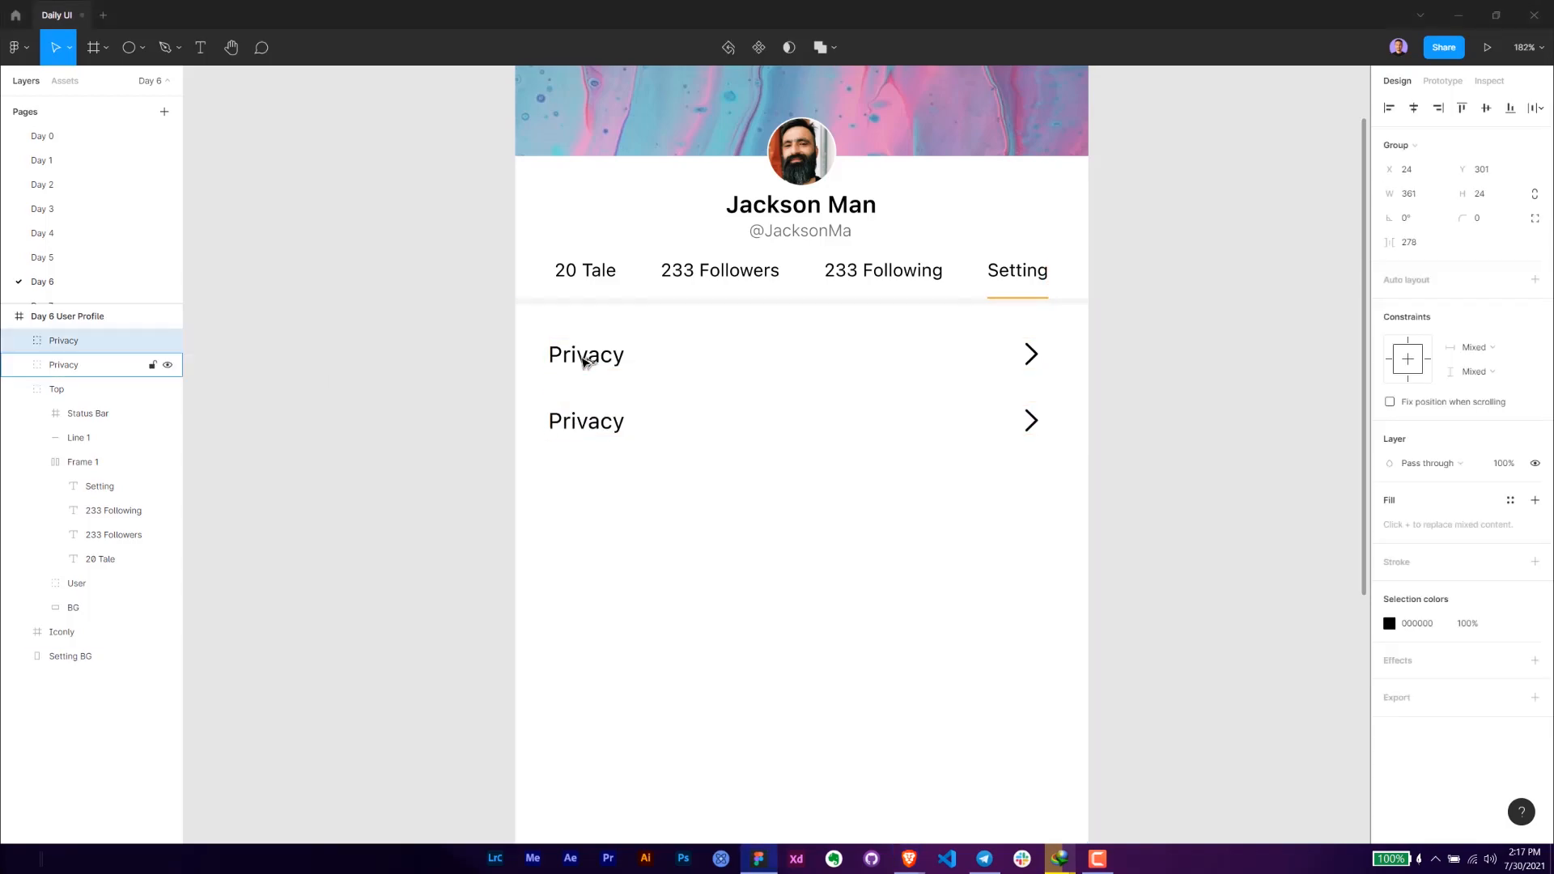
- Change the second row's label to "Dark Mode" and widen its text box to 84 so it fits on one line
{"action": "left_click", "coordinate": [628, 430]}
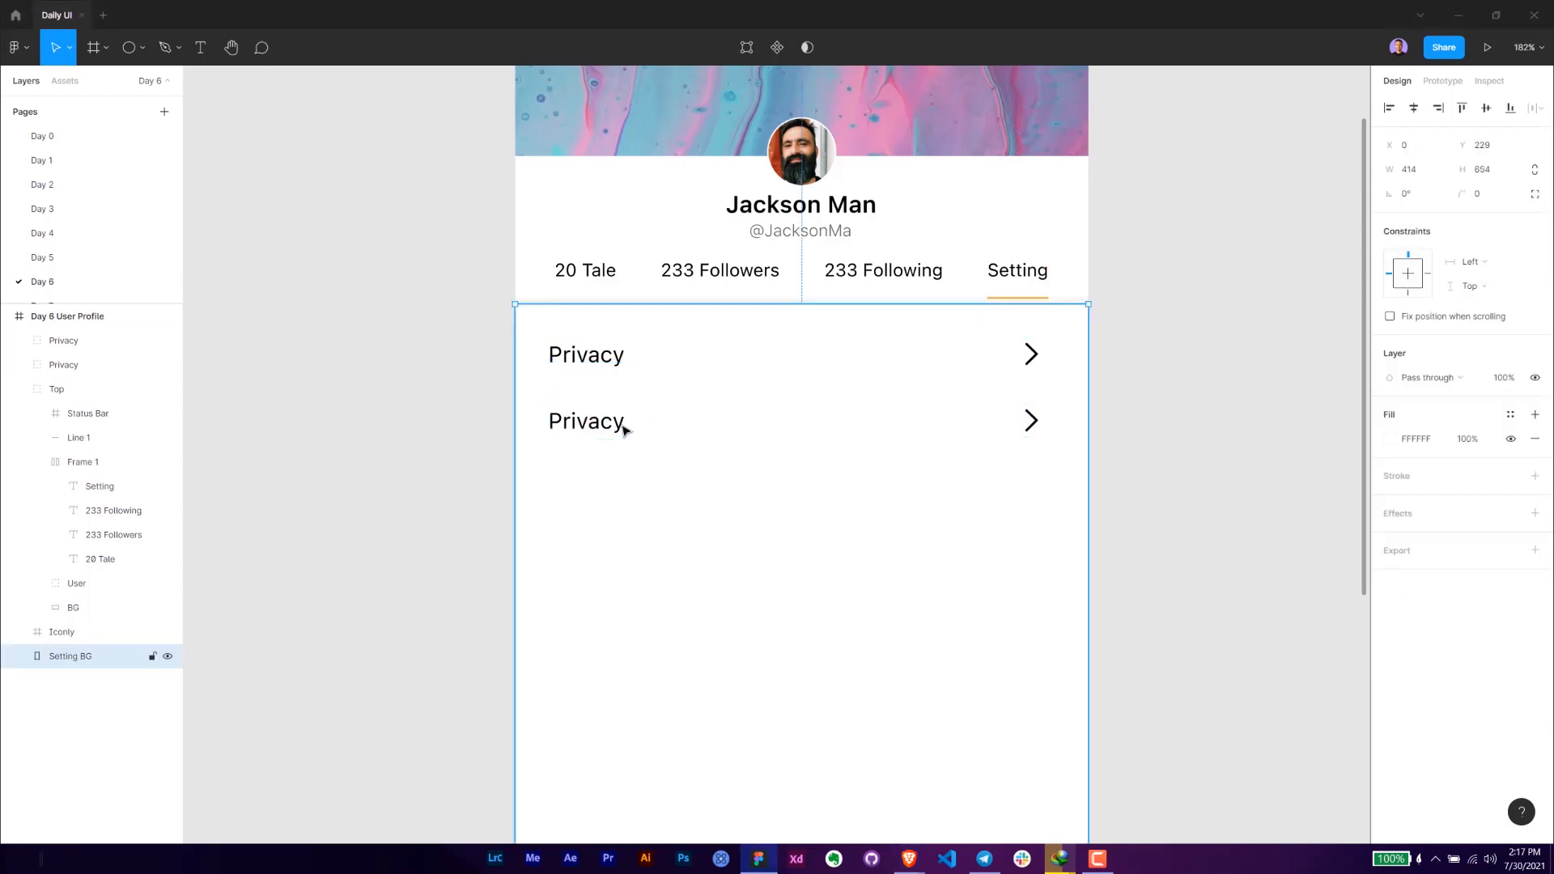
{"action": "double_click", "coordinate": [626, 430]}
{"action": "double_click", "coordinate": [620, 424]}
{"action": "type", "text": "Dark"}
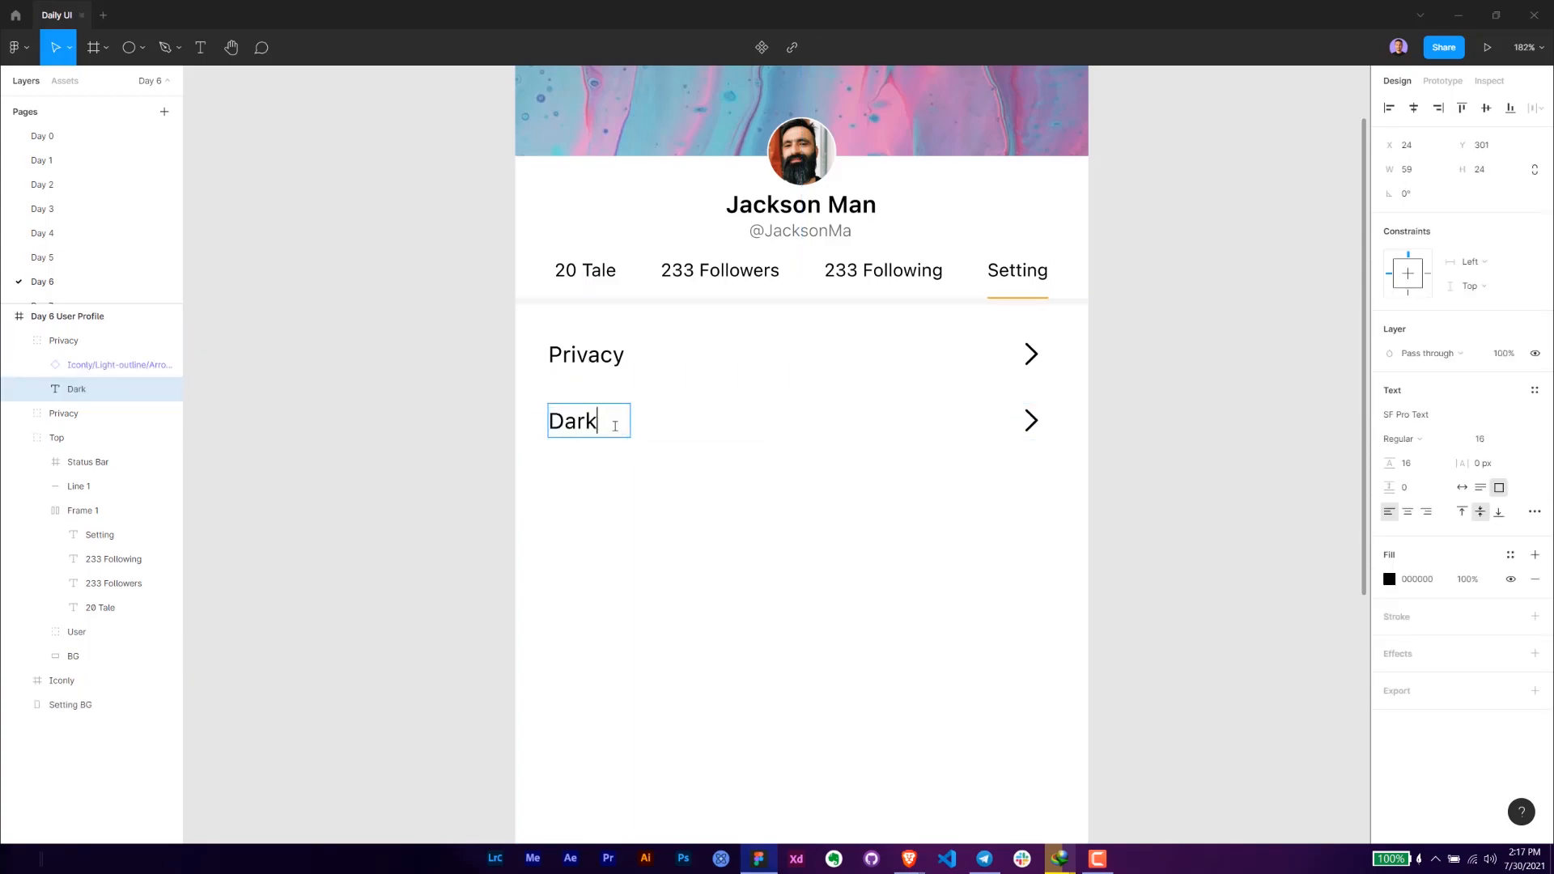
{"action": "type", "text": "mode"}
{"action": "key", "text": "Escape"}
{"action": "left_click_drag", "start_coordinate": [631, 421], "coordinate": [660, 423]}
{"action": "double_click", "coordinate": [609, 420]}
{"action": "key", "text": "shift+Left"}
{"action": "type", "text": "M"}
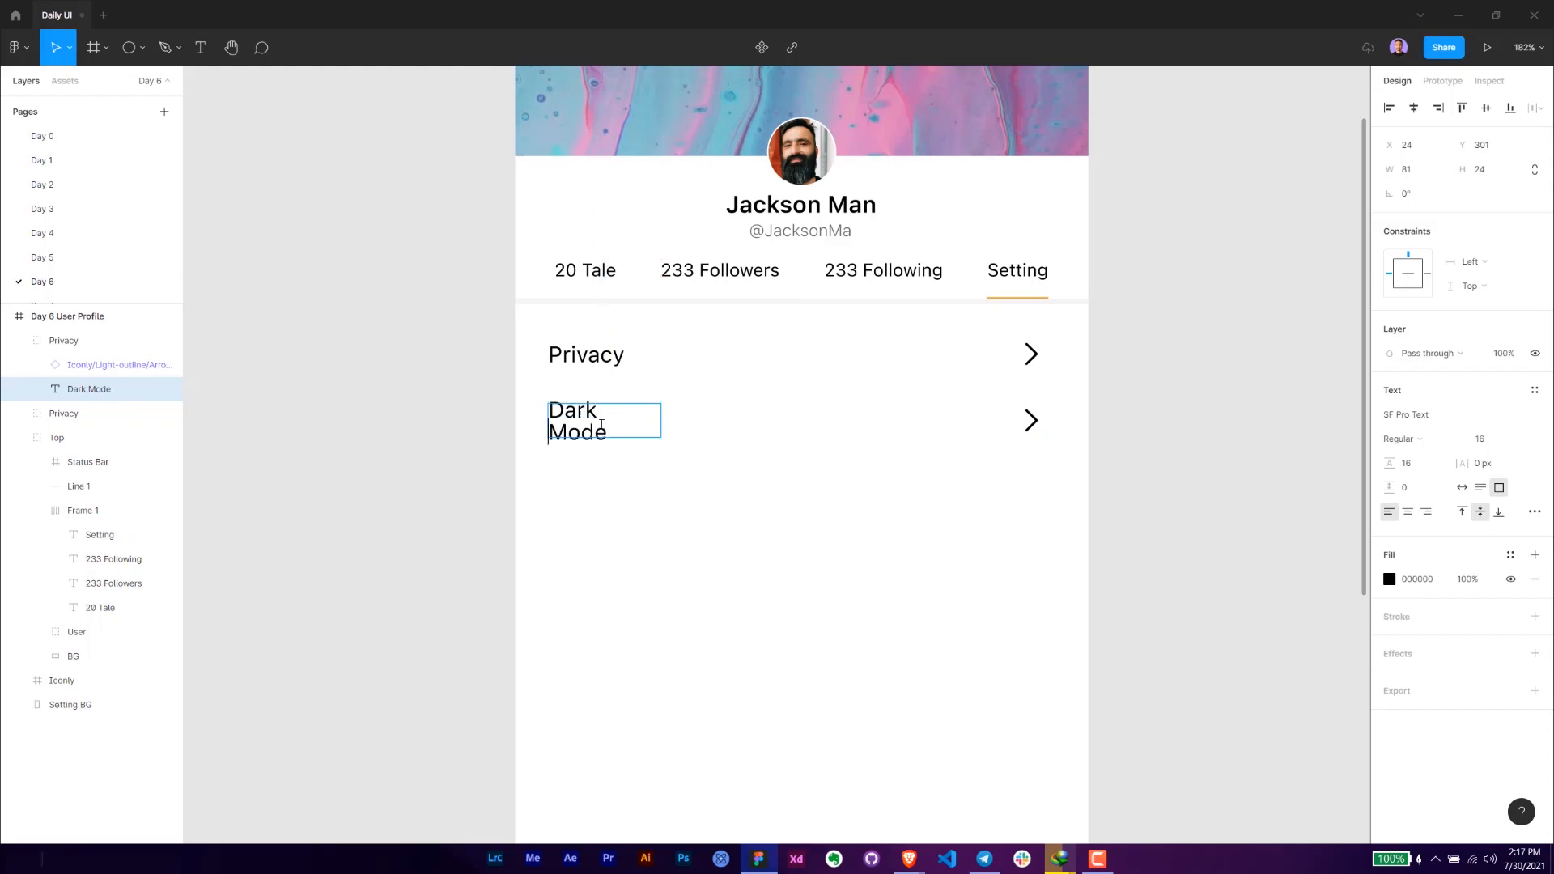
{"action": "key", "text": "Escape"}
{"action": "left_click_drag", "start_coordinate": [661, 422], "coordinate": [667, 421]}
- Replace the Dark Mode row's arrow icon with the copied toggle switch, placed at X 346, Y 305
{"action": "left_click", "coordinate": [1031, 420]}
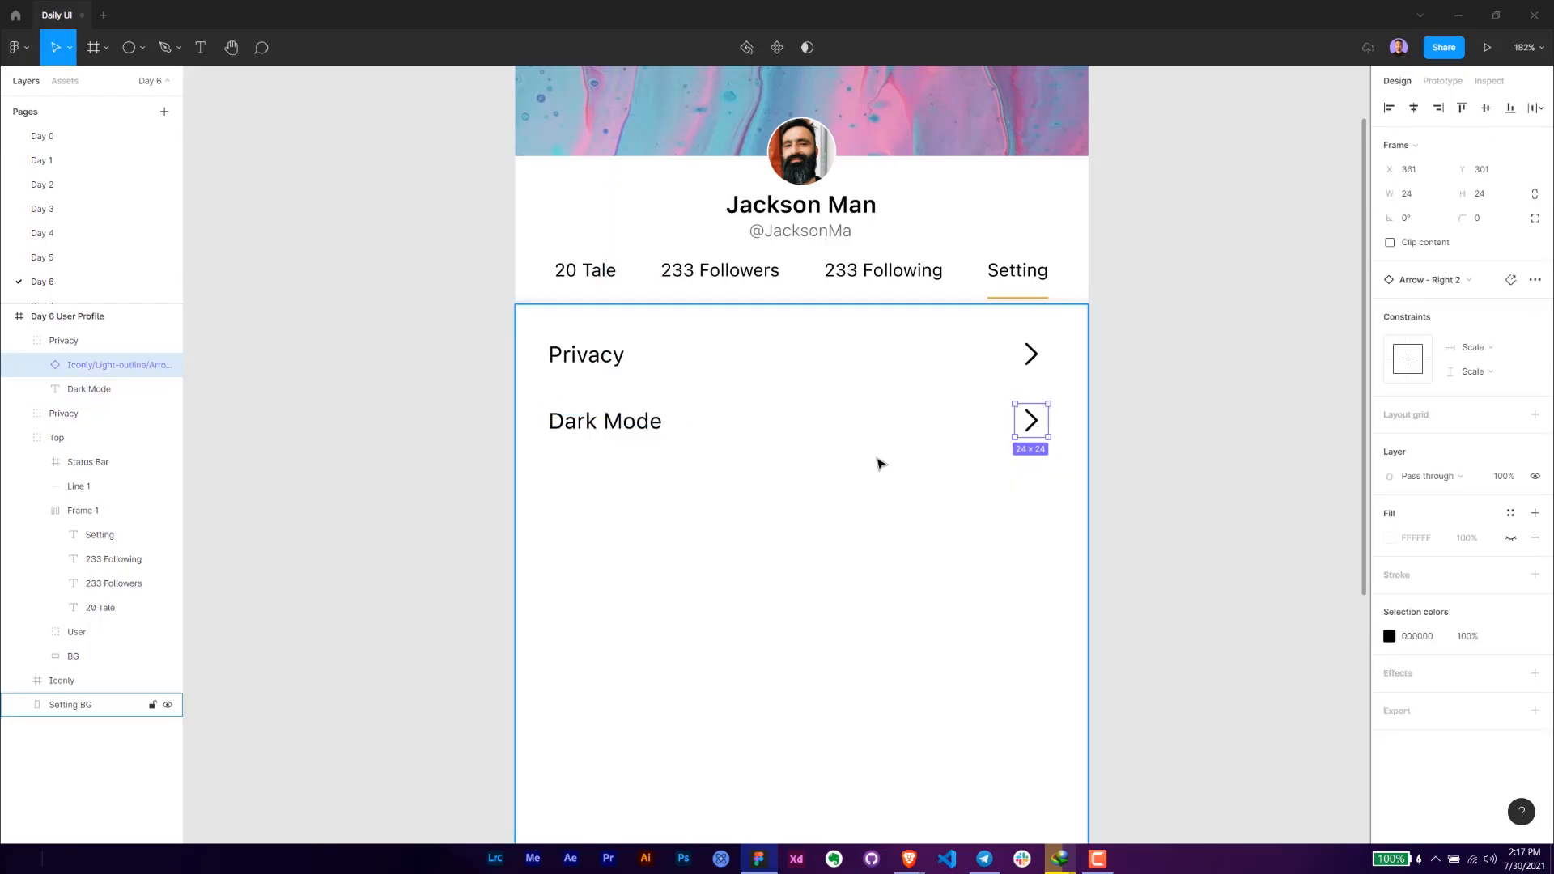
{"action": "left_click", "coordinate": [650, 431]}
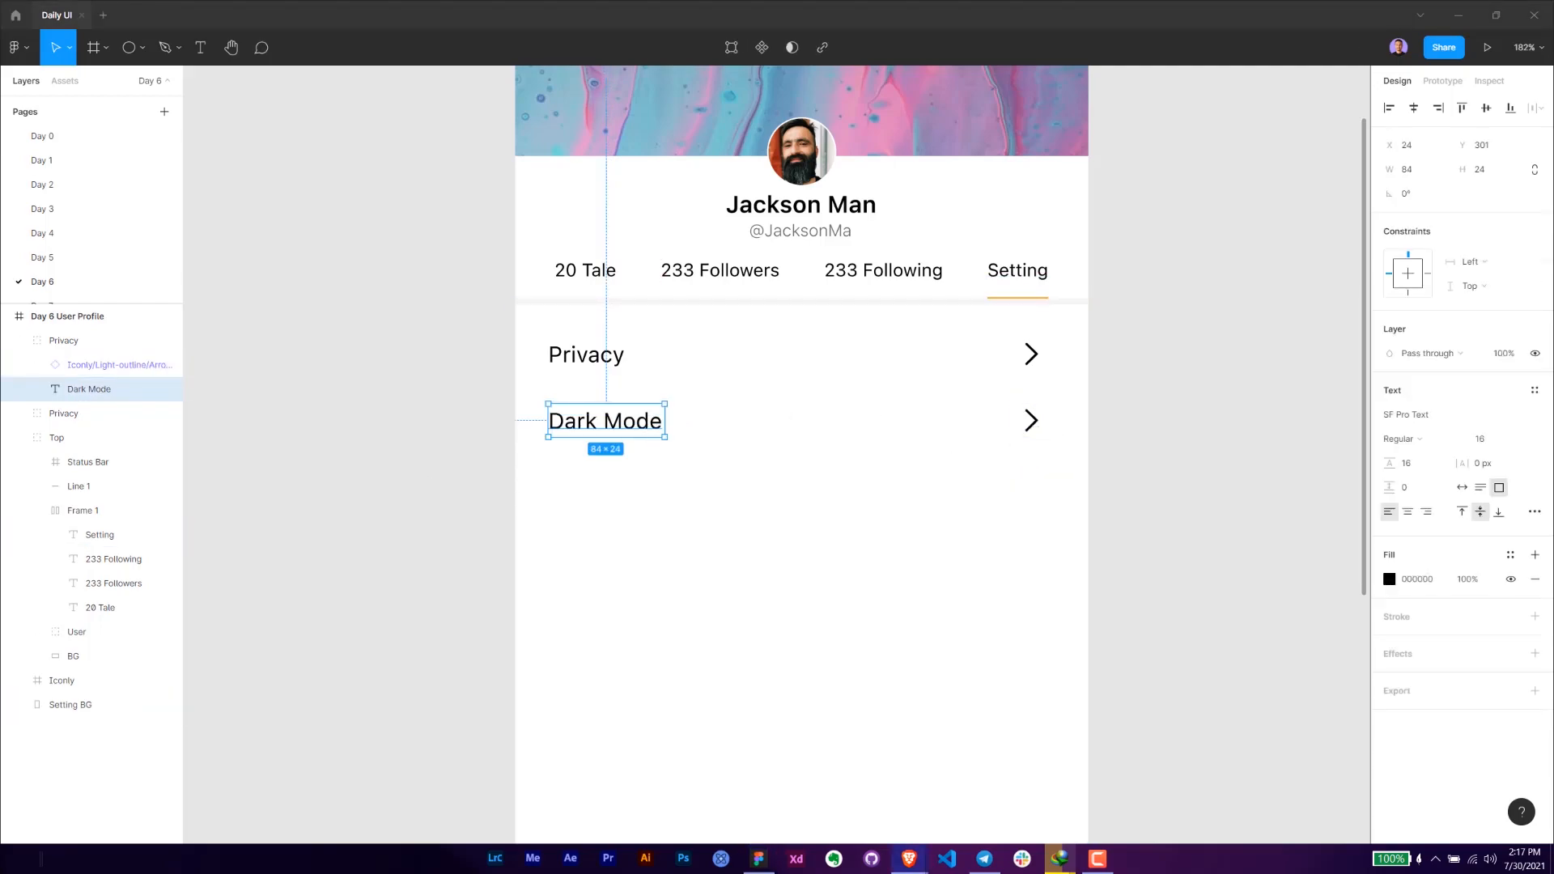
{"action": "left_click", "coordinate": [1162, 434]}
{"action": "left_click", "coordinate": [1033, 421]}
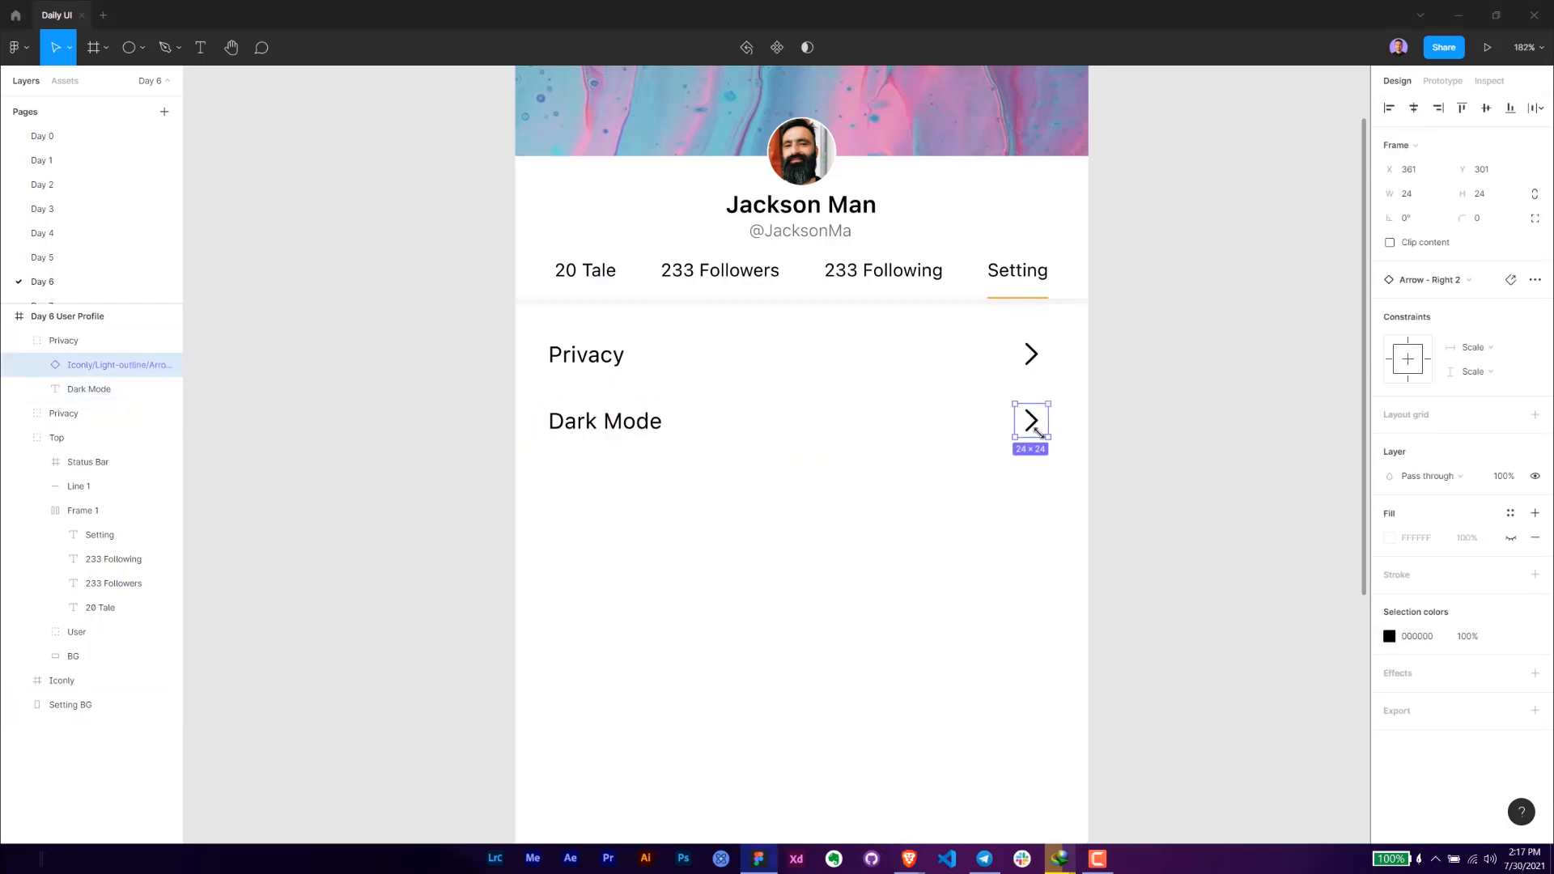
{"action": "key", "text": "Delete"}
{"action": "key", "text": "ctrl+v"}
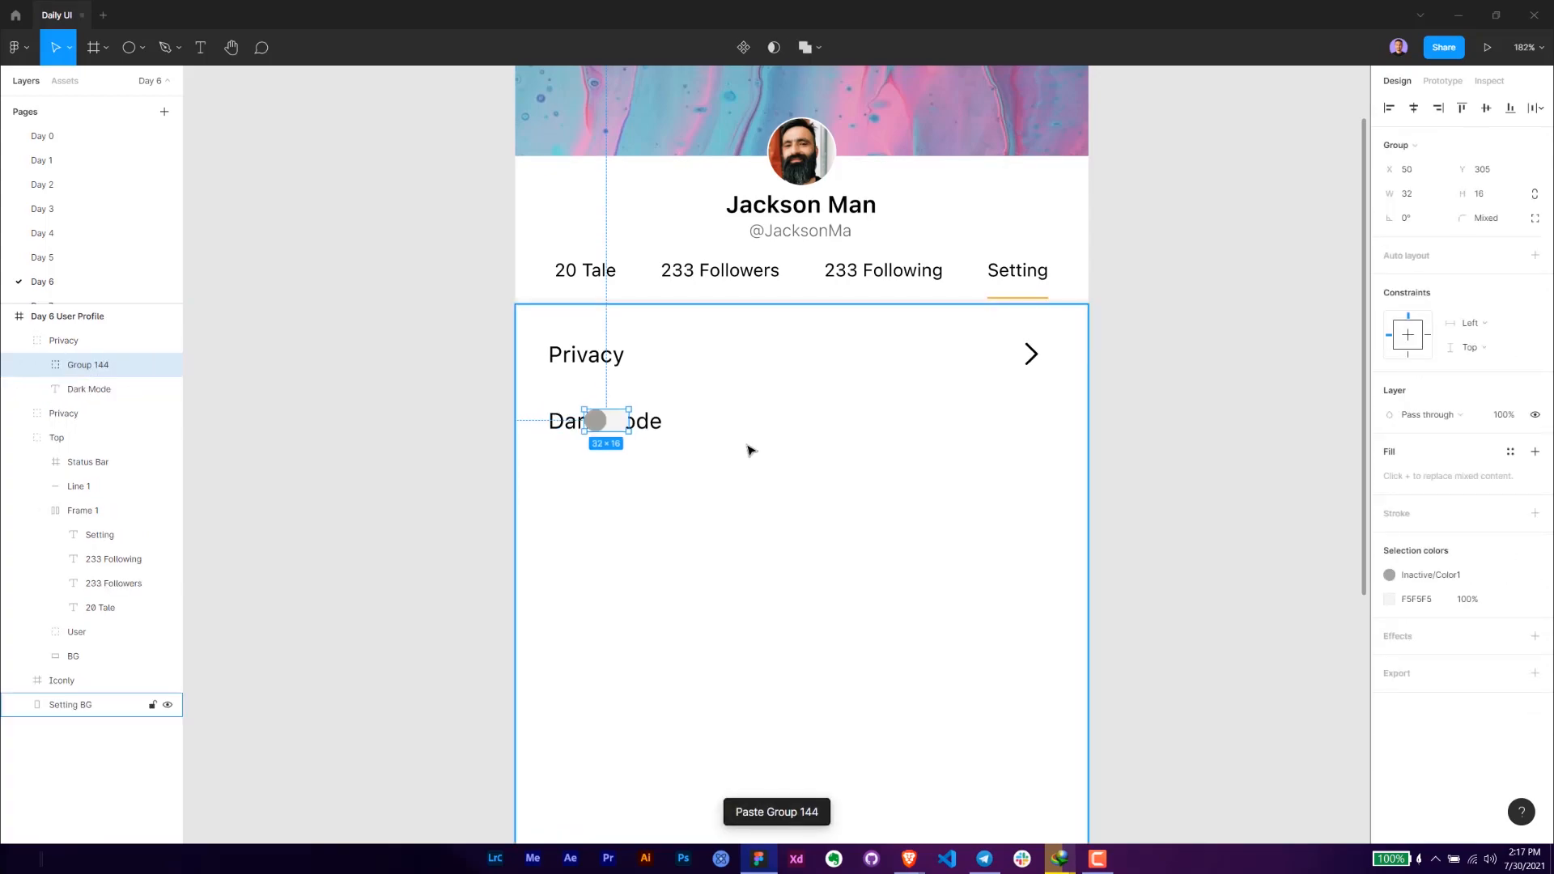
{"action": "left_click_drag", "start_coordinate": [617, 425], "coordinate": [1006, 458]}
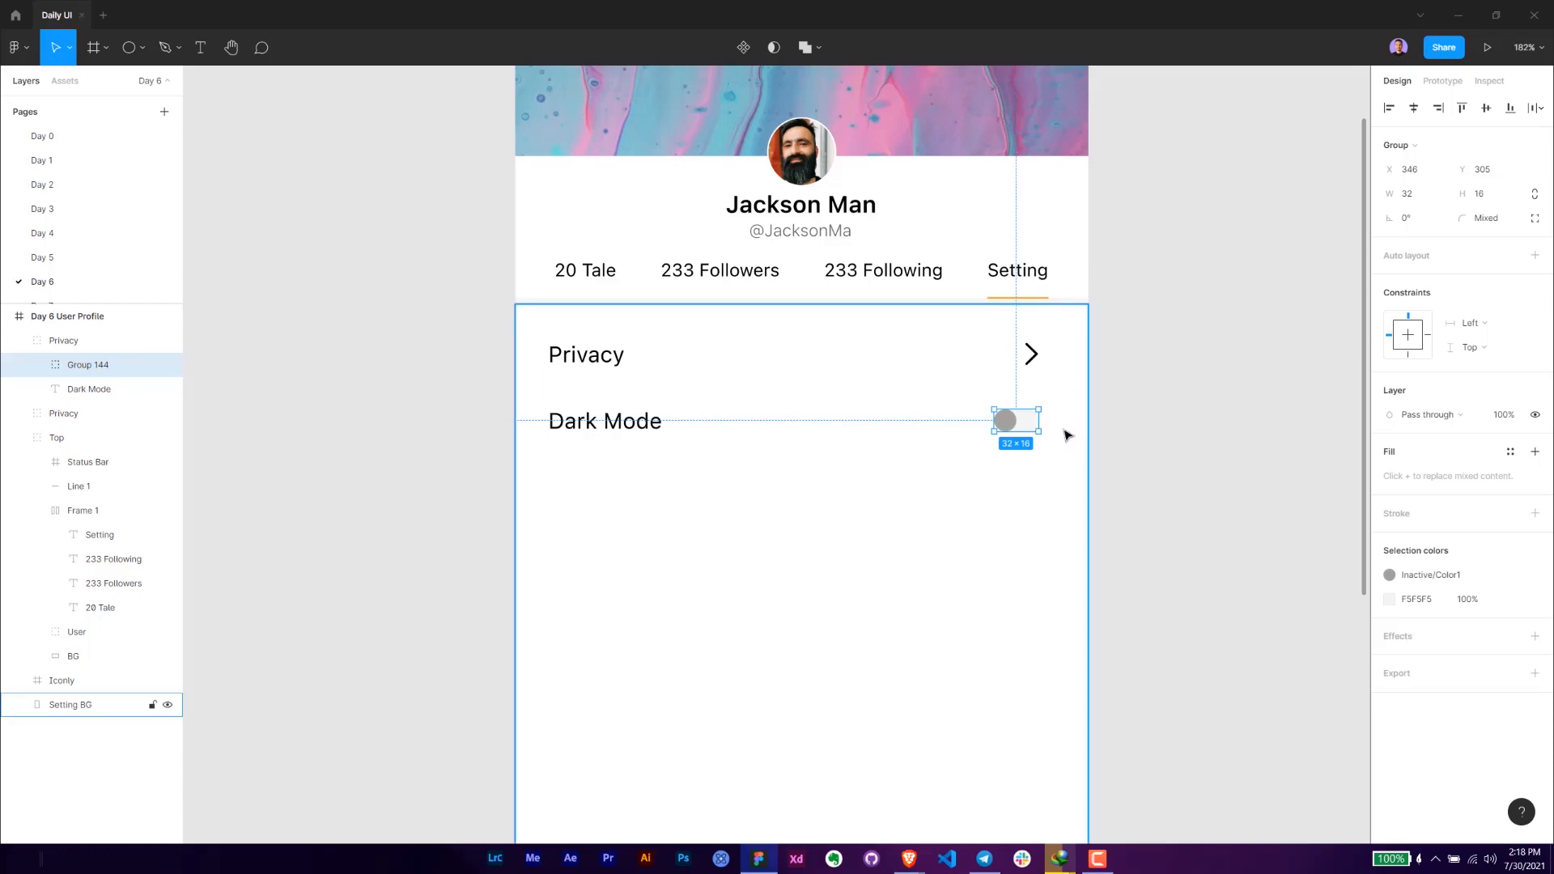
- Rename the second row's group to "DarkMode"
{"action": "scroll", "coordinate": [1053, 428], "scroll_direction": "up", "scroll_amount": 2}
{"action": "left_click", "coordinate": [69, 341]}
{"action": "double_click", "coordinate": [69, 342]}
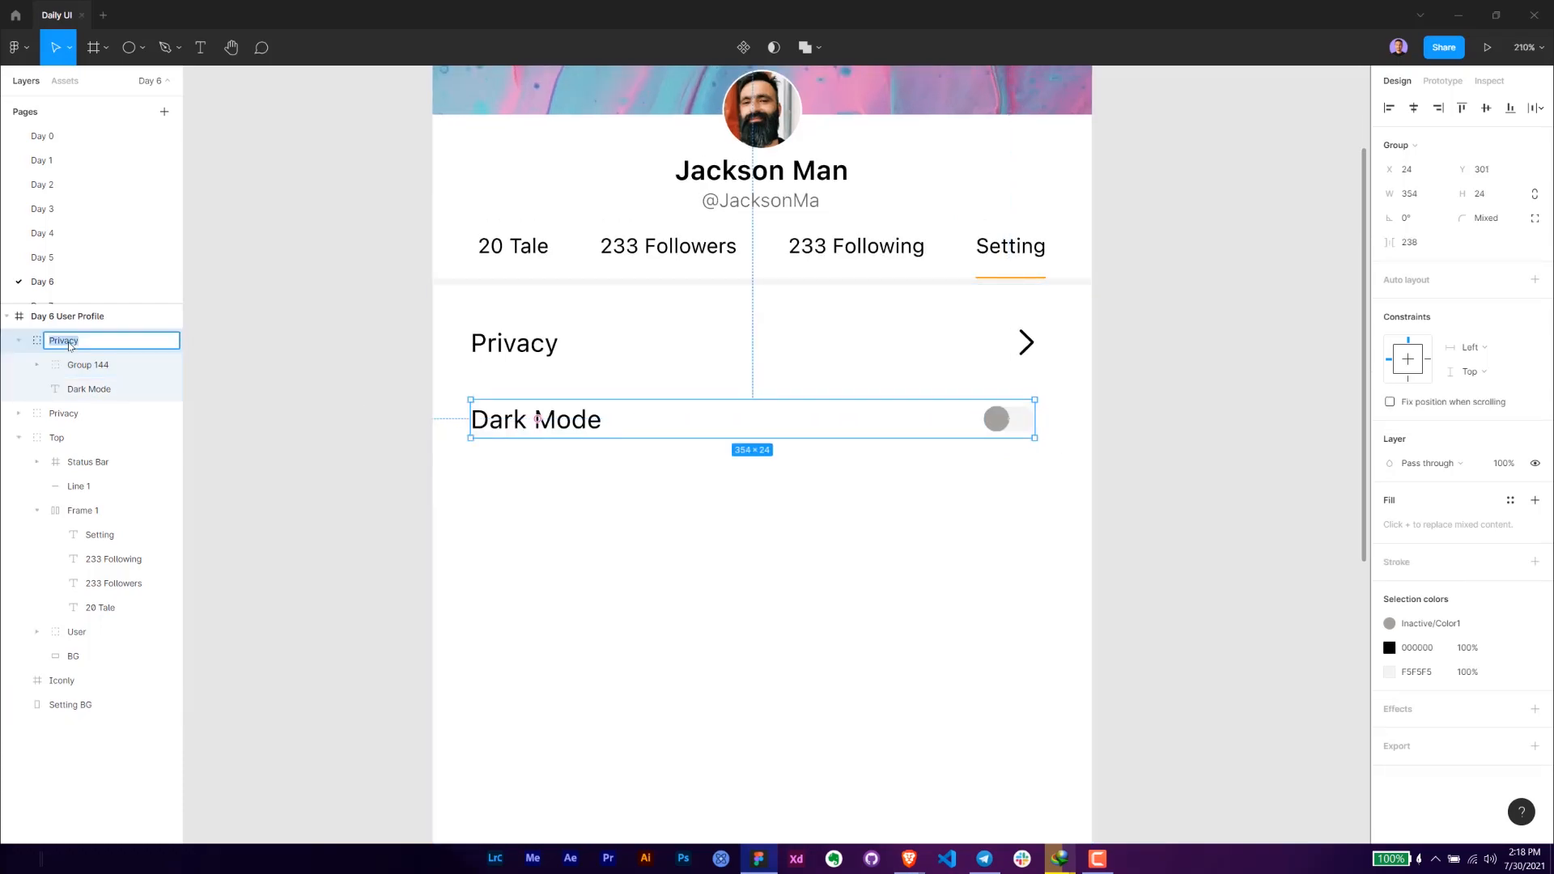
{"action": "key", "text": "Return"}
- Examine the toggle switch's circle and its rounded background shape
{"action": "scroll", "coordinate": [1029, 454], "scroll_direction": "up", "scroll_amount": 8}
{"action": "left_click", "coordinate": [1044, 427], "text": "ctrl"}
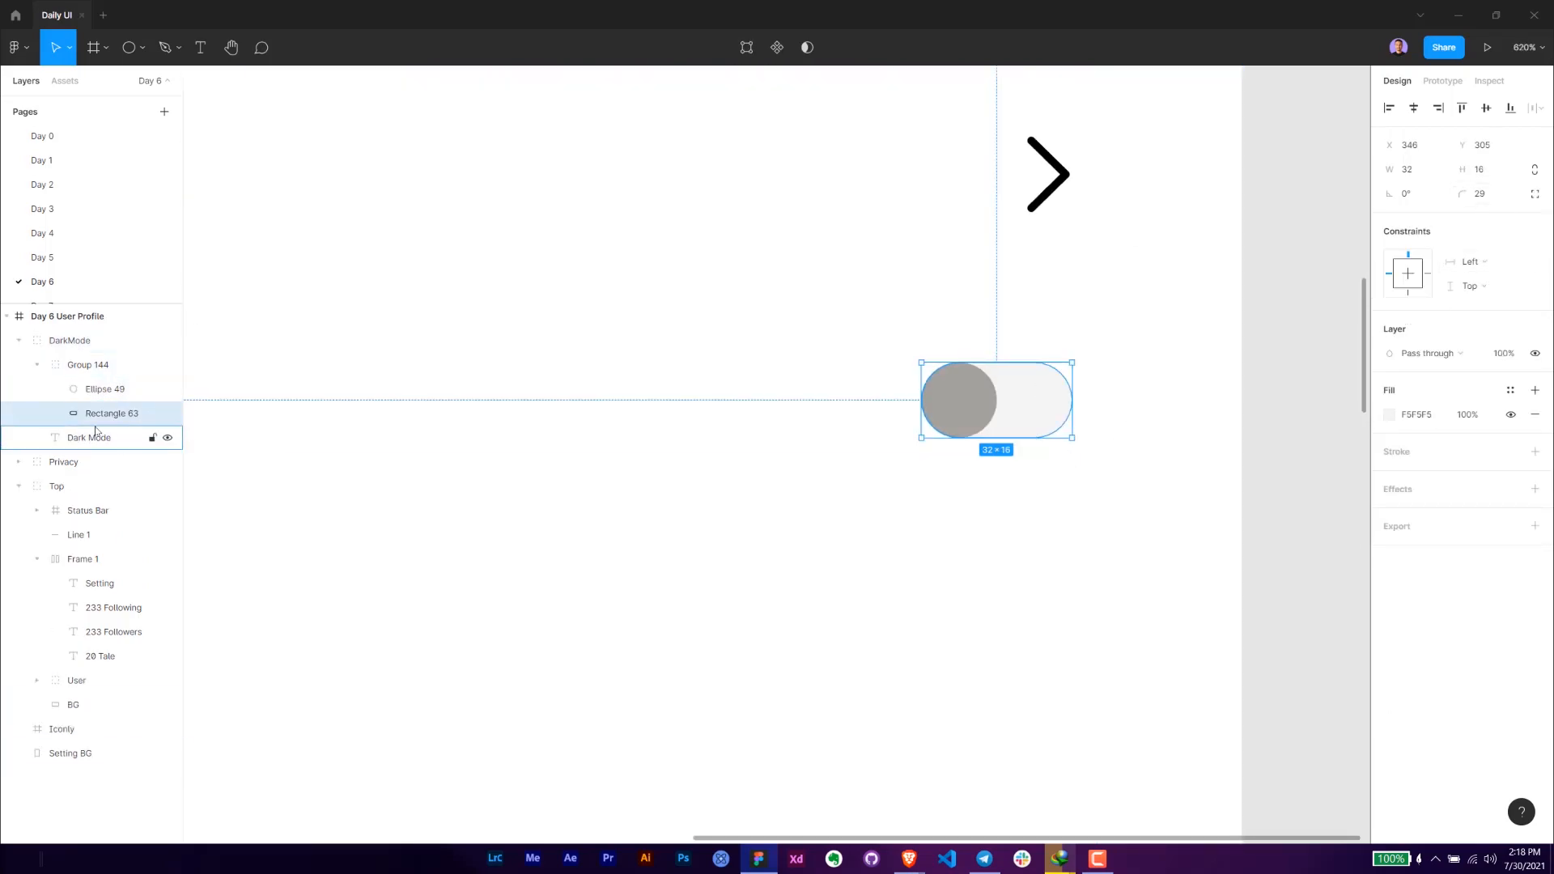
{"action": "key", "text": "p"}
{"action": "left_click", "coordinate": [135, 63]}
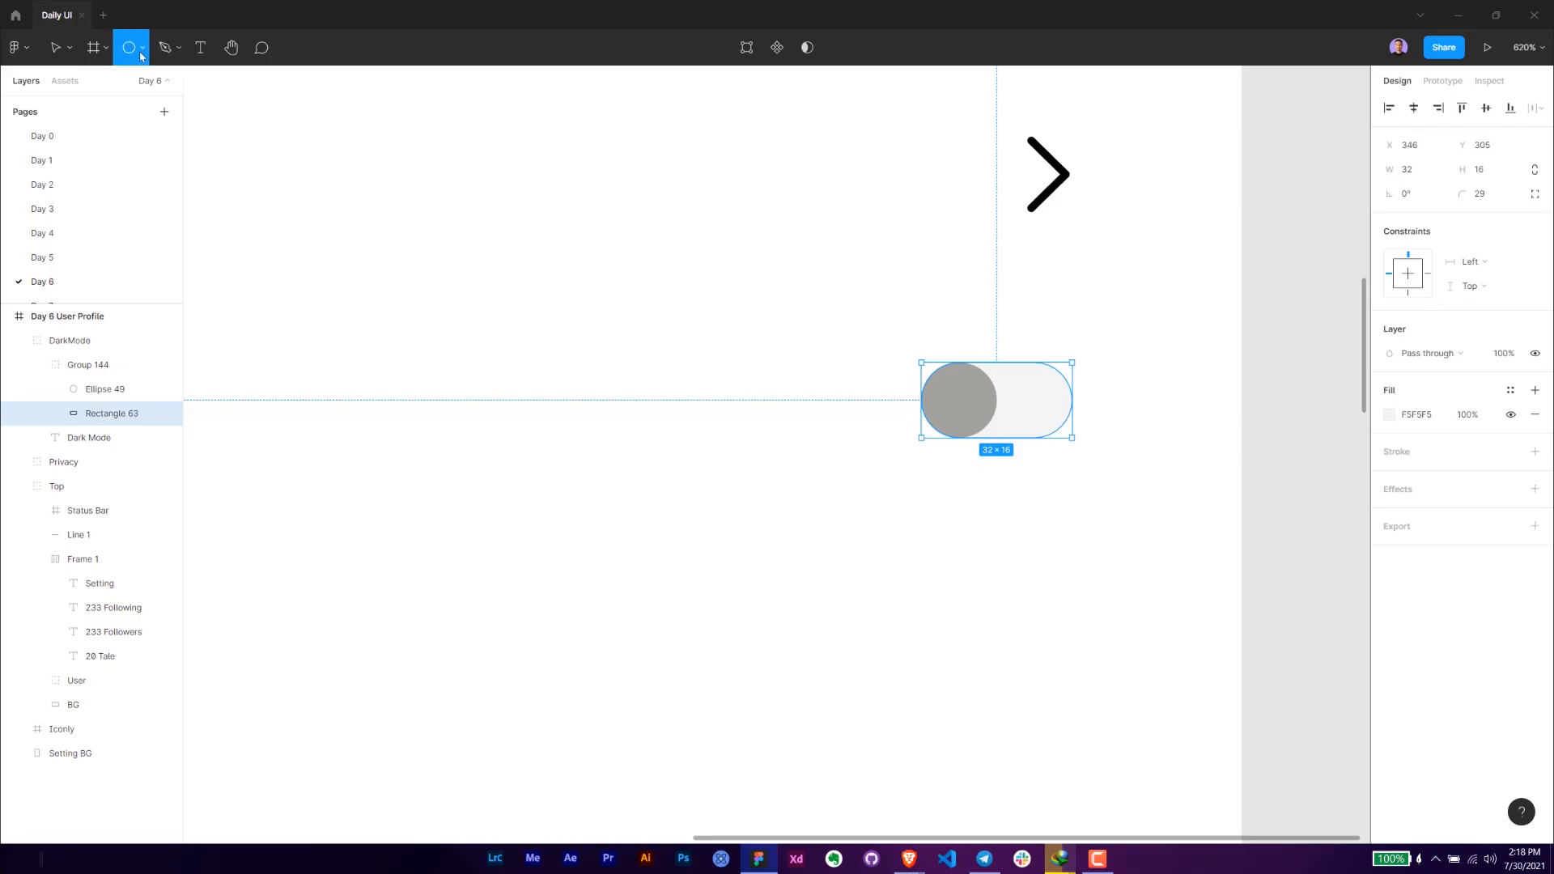
{"action": "left_click", "coordinate": [142, 50]}
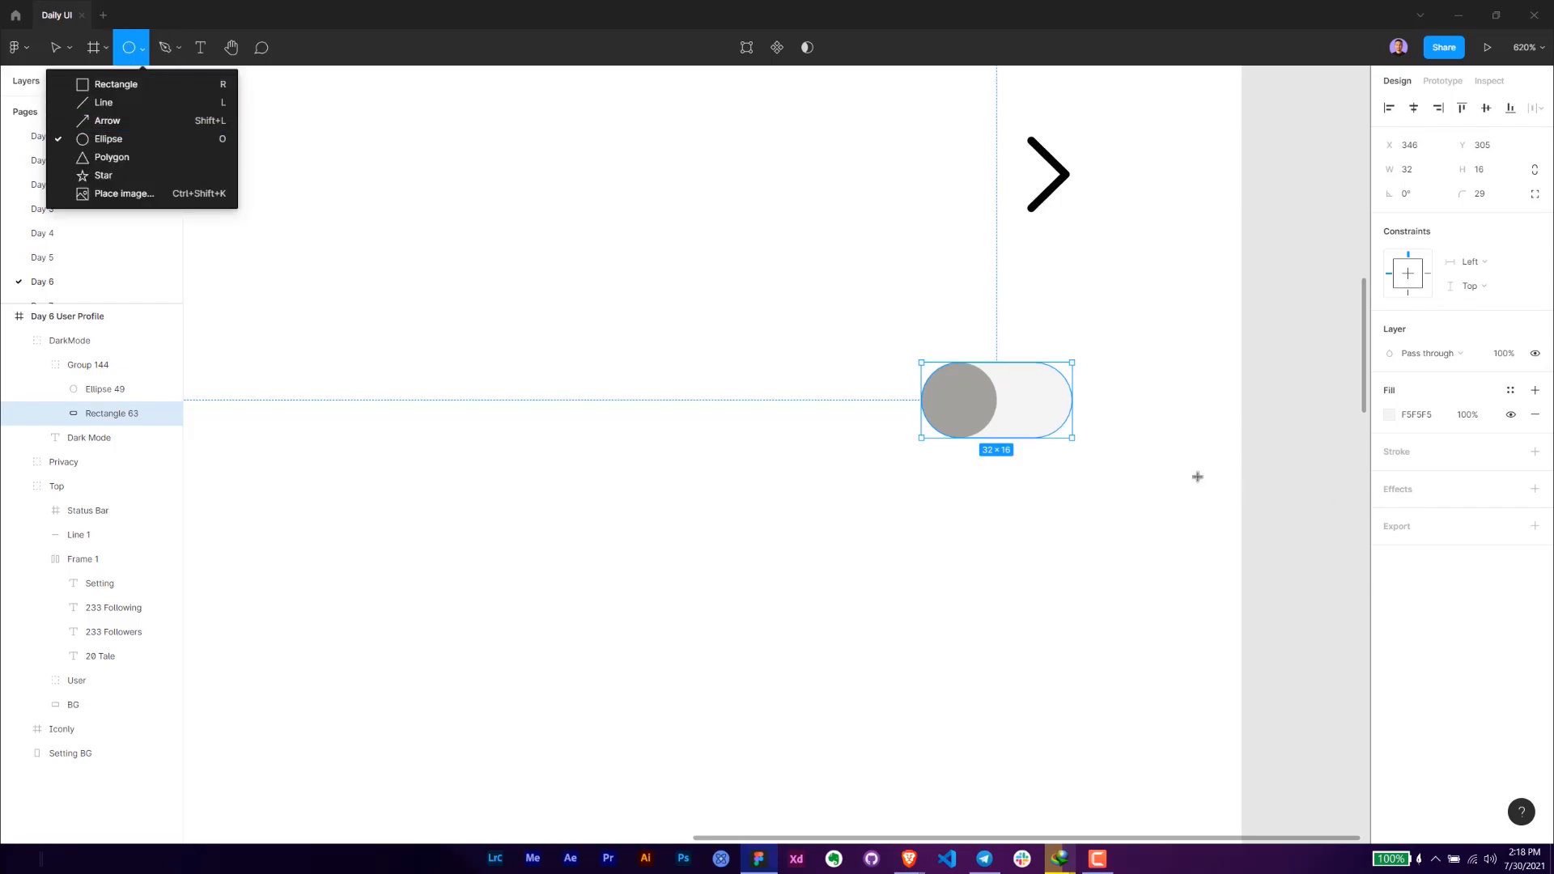
{"action": "left_click", "coordinate": [1198, 477]}
{"action": "key", "text": "ctrl+z"}
{"action": "left_click", "coordinate": [961, 402]}
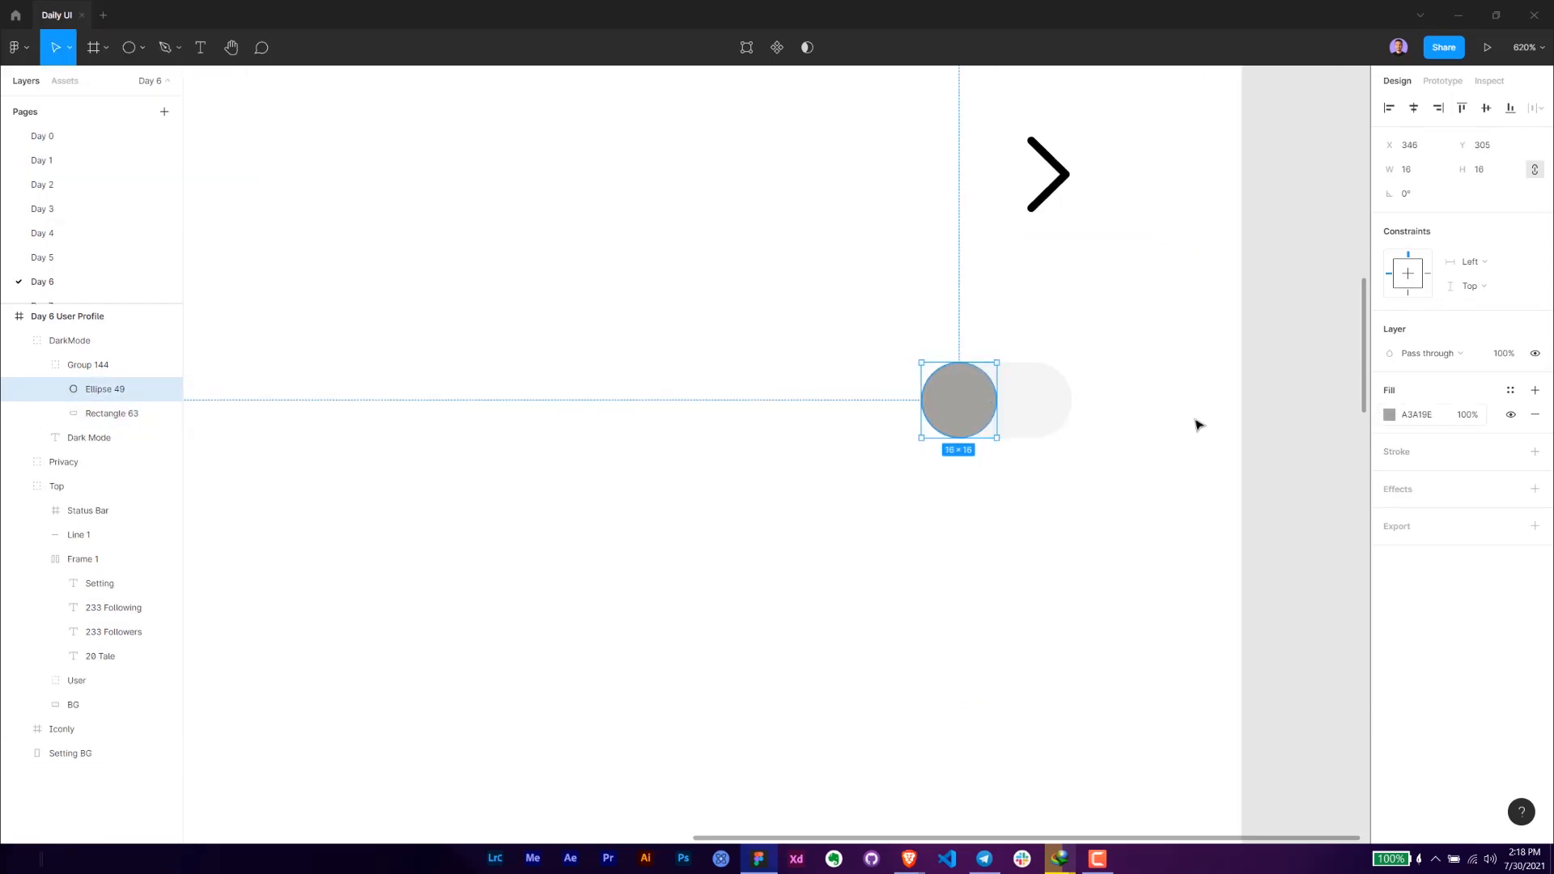
{"action": "left_click", "coordinate": [1041, 414]}
{"action": "left_click", "coordinate": [959, 406]}
{"action": "scroll", "coordinate": [1286, 471], "scroll_direction": "down", "scroll_amount": 5}
- Move the Dark Mode row down to Y 309, widening its gap below the Privacy row
{"action": "left_click", "coordinate": [1101, 429]}
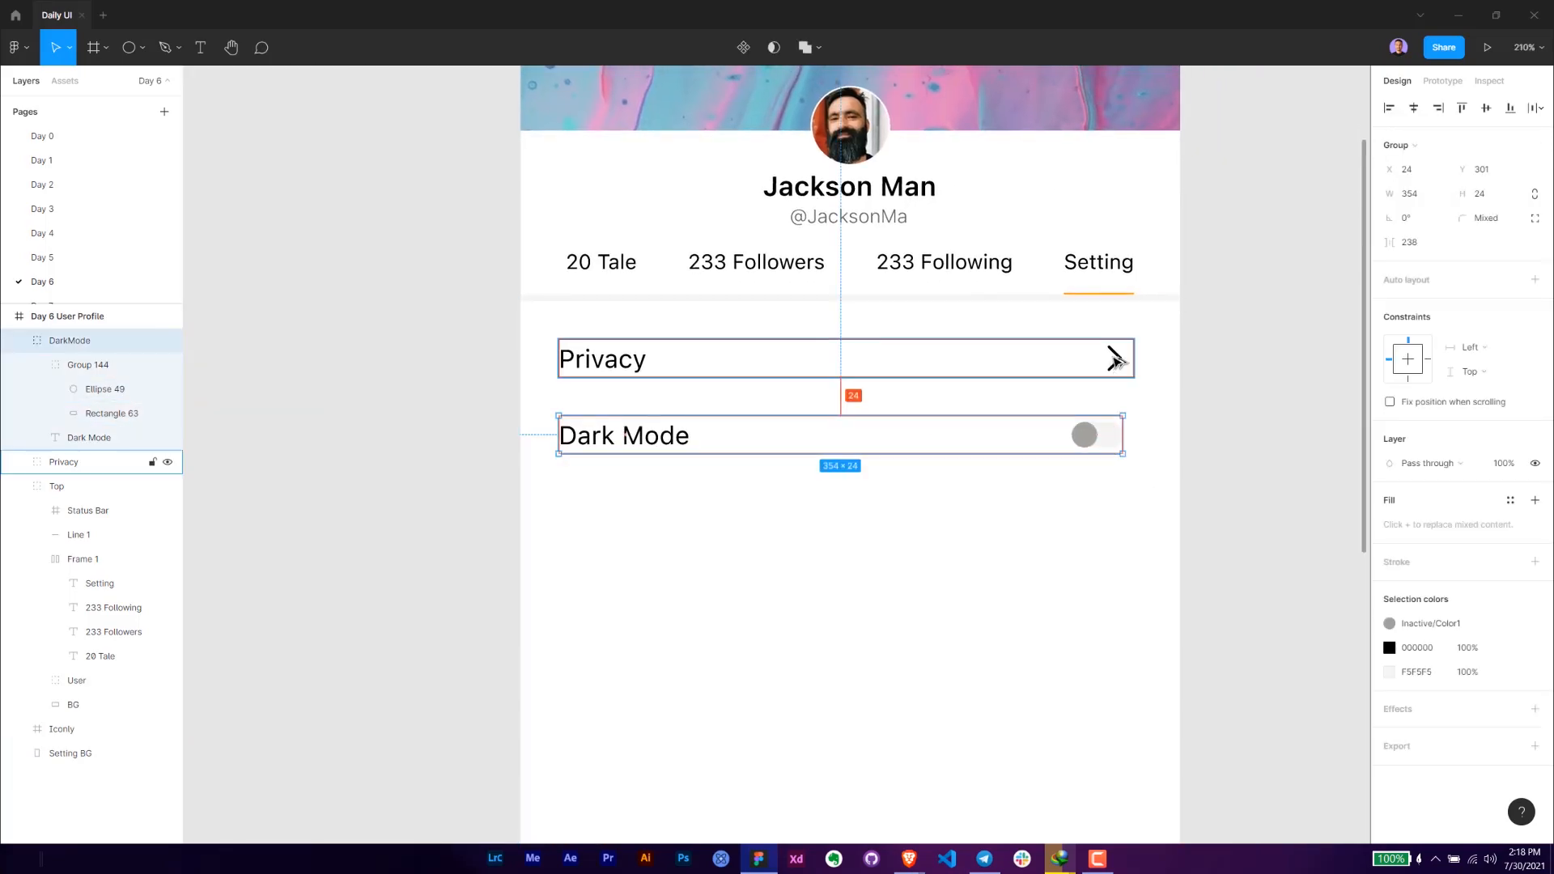
{"action": "left_click", "coordinate": [1228, 437]}
{"action": "scroll", "coordinate": [1176, 557], "scroll_direction": "down", "scroll_amount": 2}
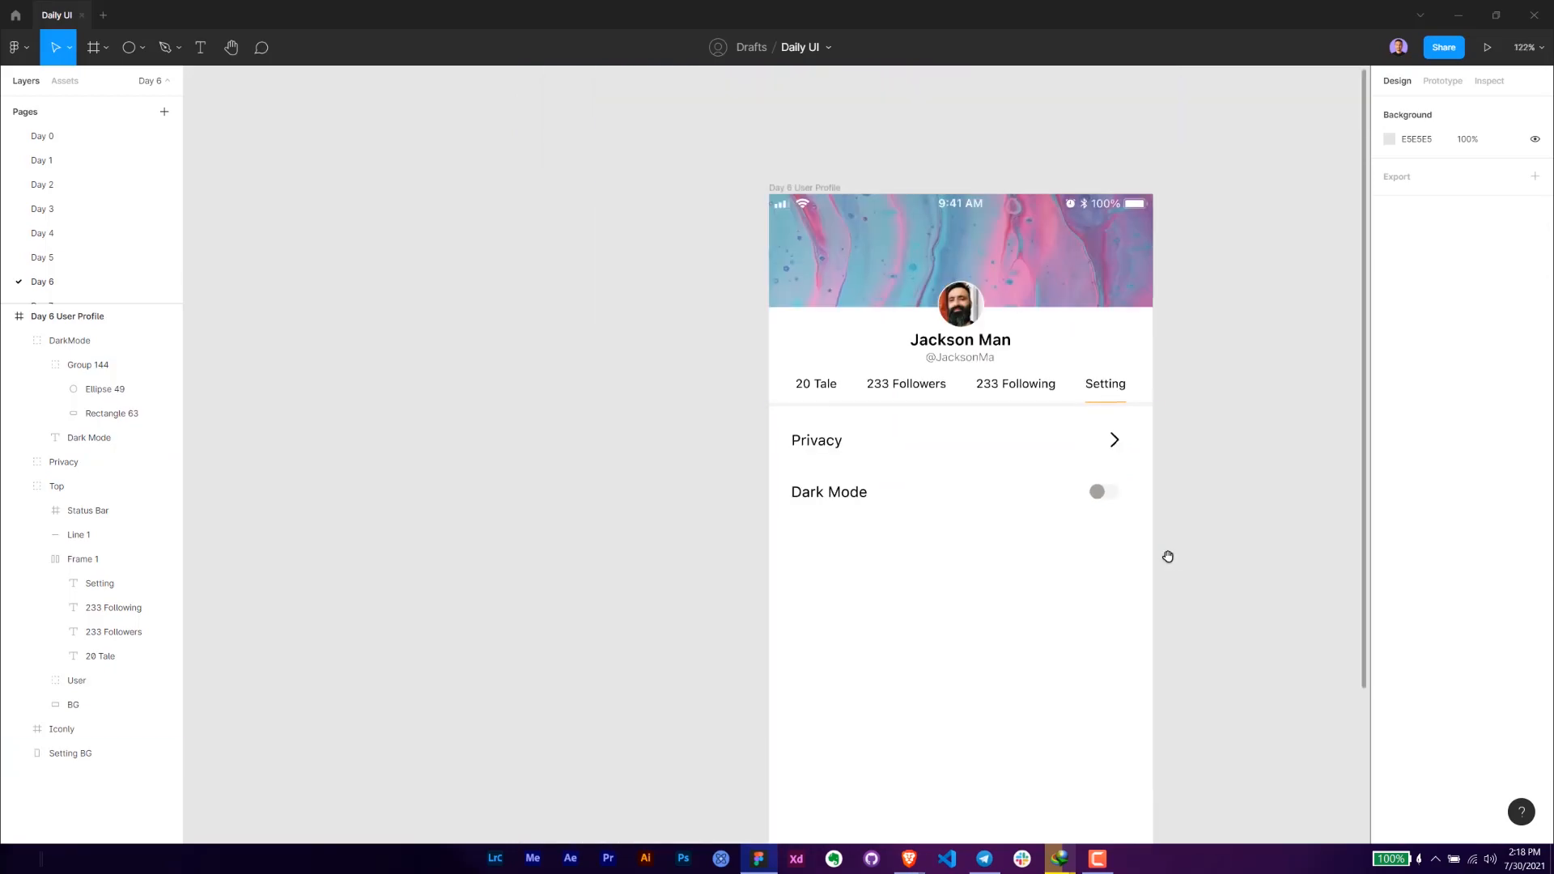
{"action": "scroll", "coordinate": [1176, 557], "scroll_direction": "down", "scroll_amount": 3}
{"action": "left_click", "coordinate": [773, 443]}
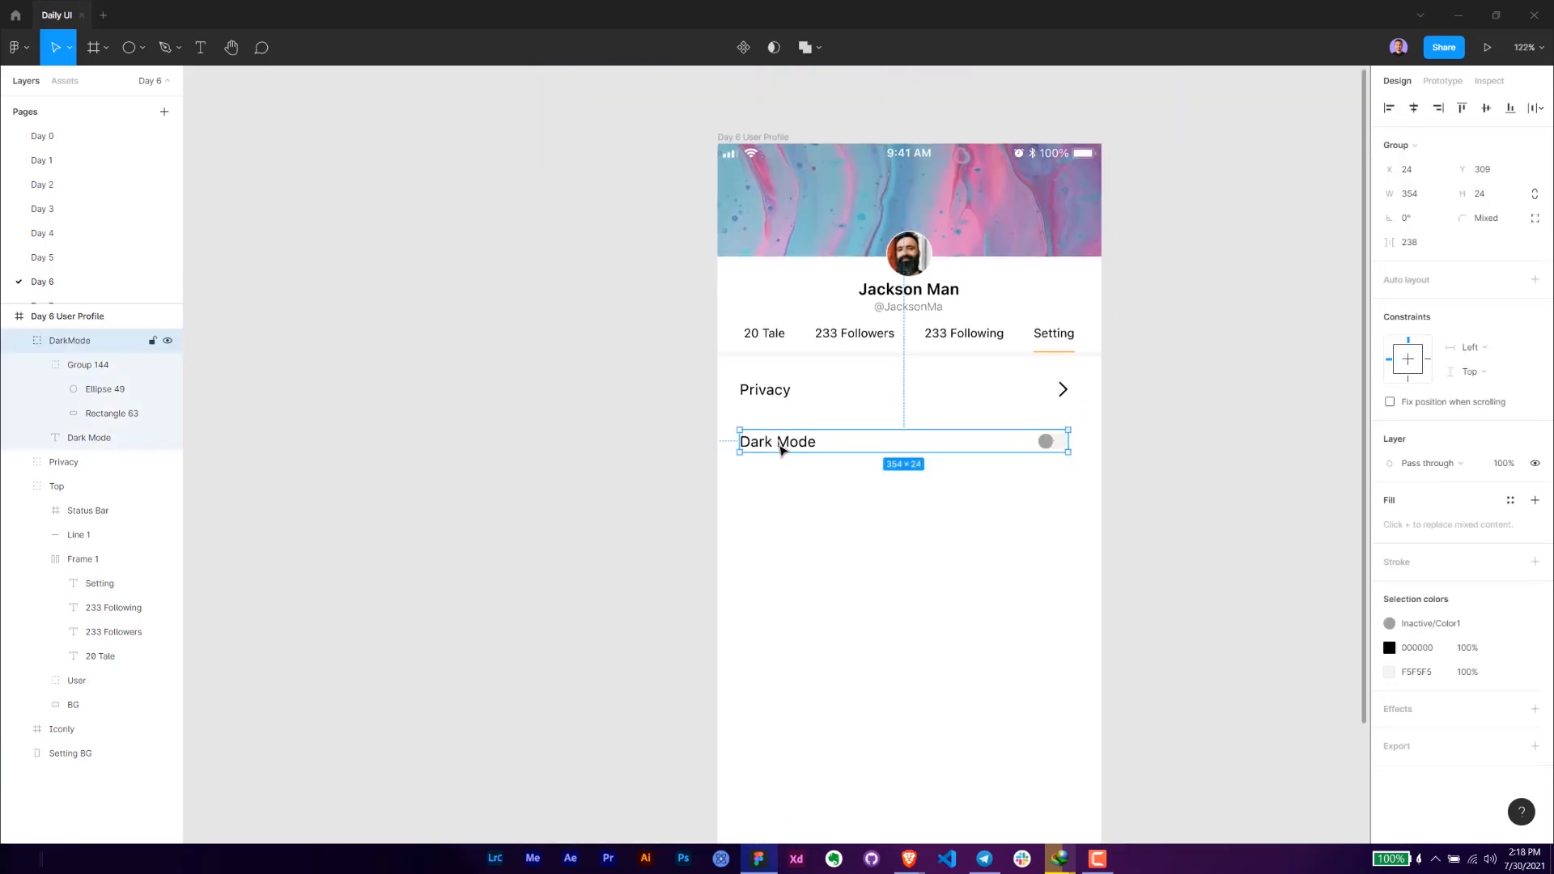
- Duplicate the Privacy row and place the copy below the Dark Mode row at Y 365
{"action": "left_click", "coordinate": [767, 403]}
{"action": "key", "text": "ctrl+d"}
{"action": "left_click_drag", "start_coordinate": [782, 394], "coordinate": [774, 498]}
{"action": "left_click", "coordinate": [1173, 499]}
{"action": "left_click_drag", "start_coordinate": [1174, 499], "coordinate": [1117, 529]}
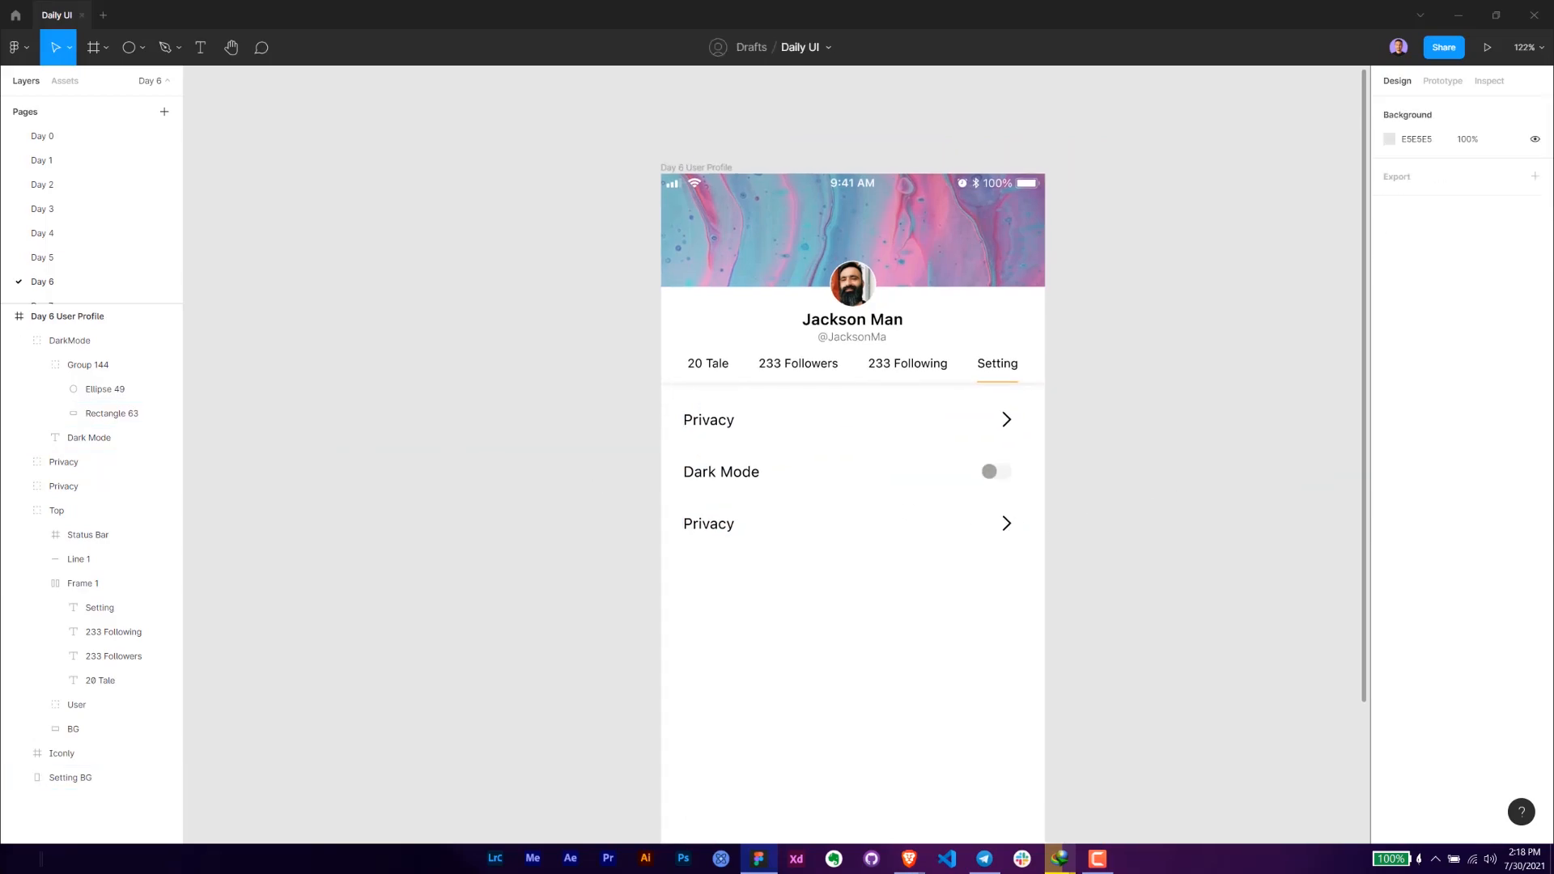
- Widen the third row's text box to 158 and change its label to "App Language"
{"action": "key", "text": "alt+Tab"}
{"action": "double_click", "coordinate": [716, 526]}
{"action": "double_click", "coordinate": [715, 524]}
{"action": "key", "text": "Escape"}
{"action": "left_click_drag", "start_coordinate": [738, 525], "coordinate": [831, 528]}
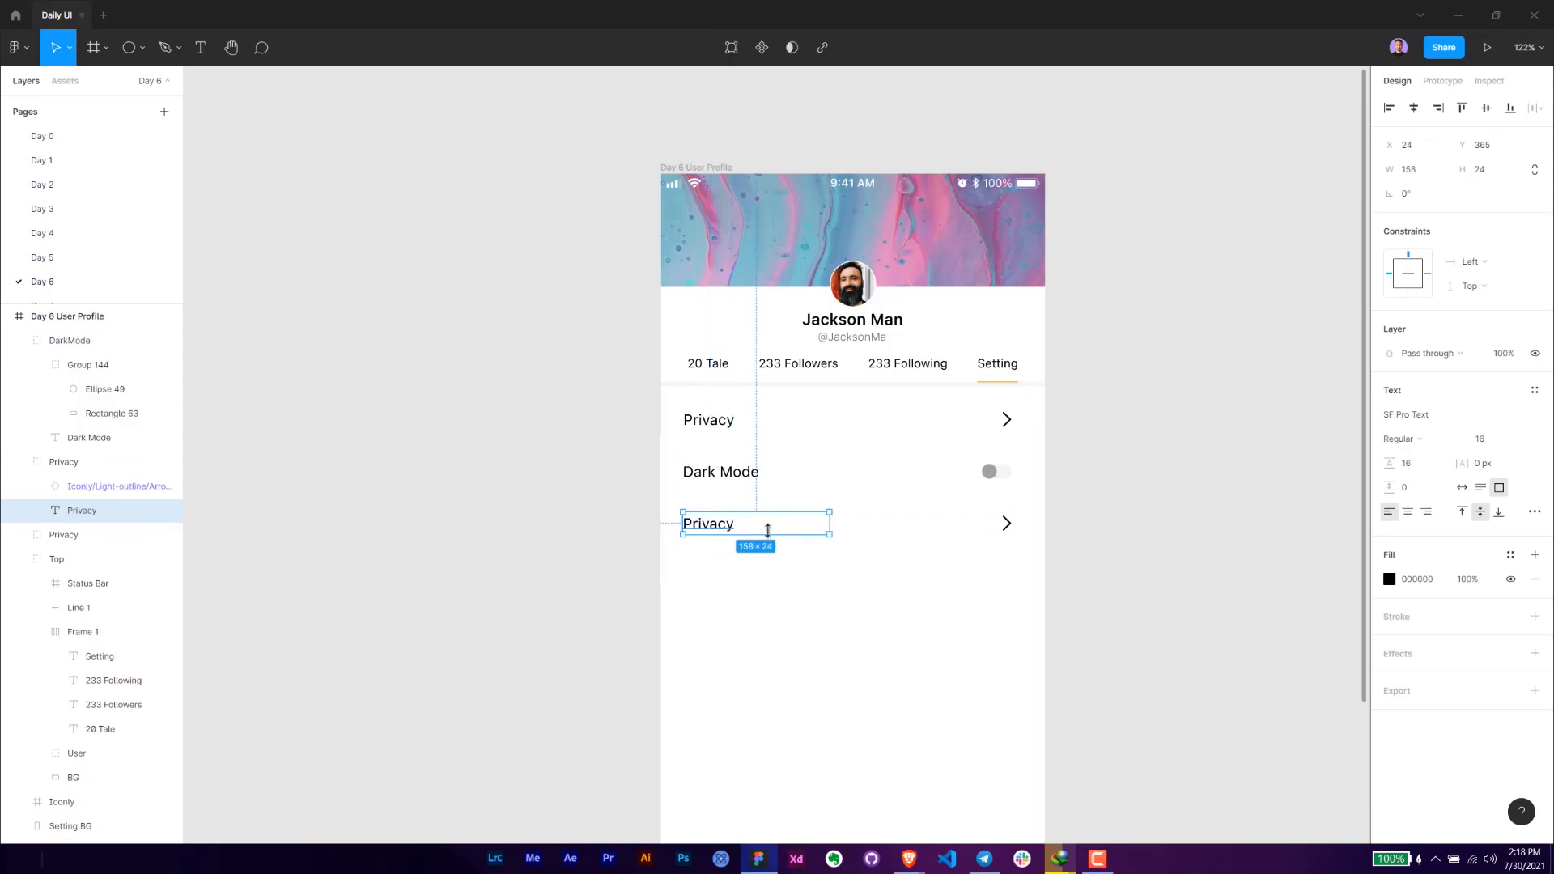
{"action": "double_click", "coordinate": [726, 527]}
{"action": "type", "text": "App Language"}
{"action": "key", "text": "Escape"}
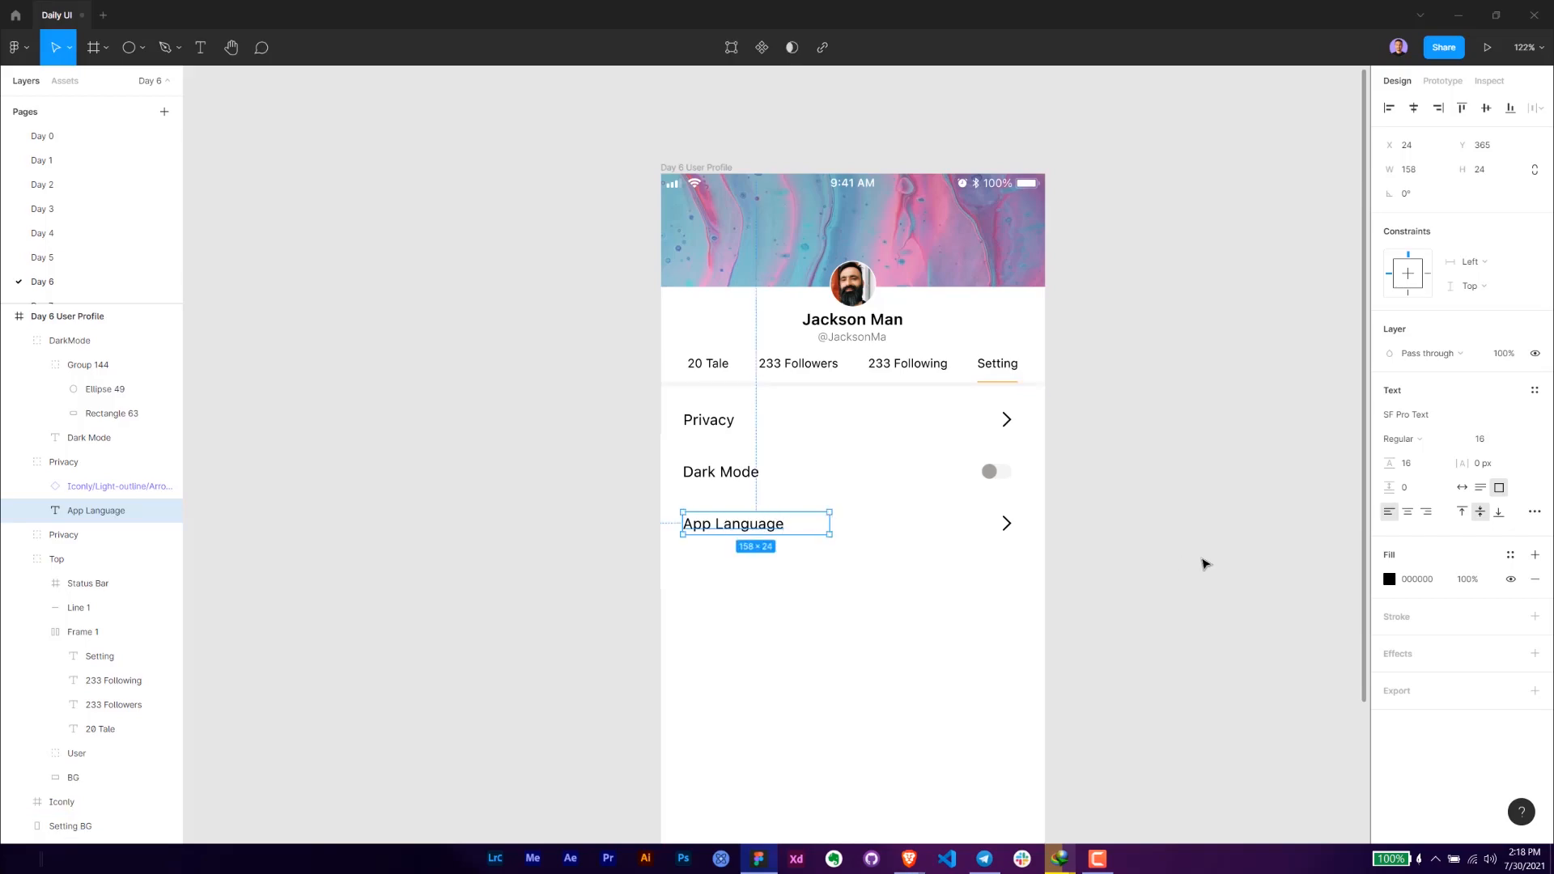
- Rename the third row's group to "App Language"
{"action": "left_click", "coordinate": [1204, 562]}
{"action": "left_click_drag", "start_coordinate": [952, 575], "coordinate": [971, 467]}
{"action": "left_click", "coordinate": [775, 416]}
{"action": "double_click", "coordinate": [64, 458]}
{"action": "type", "text": "A"}
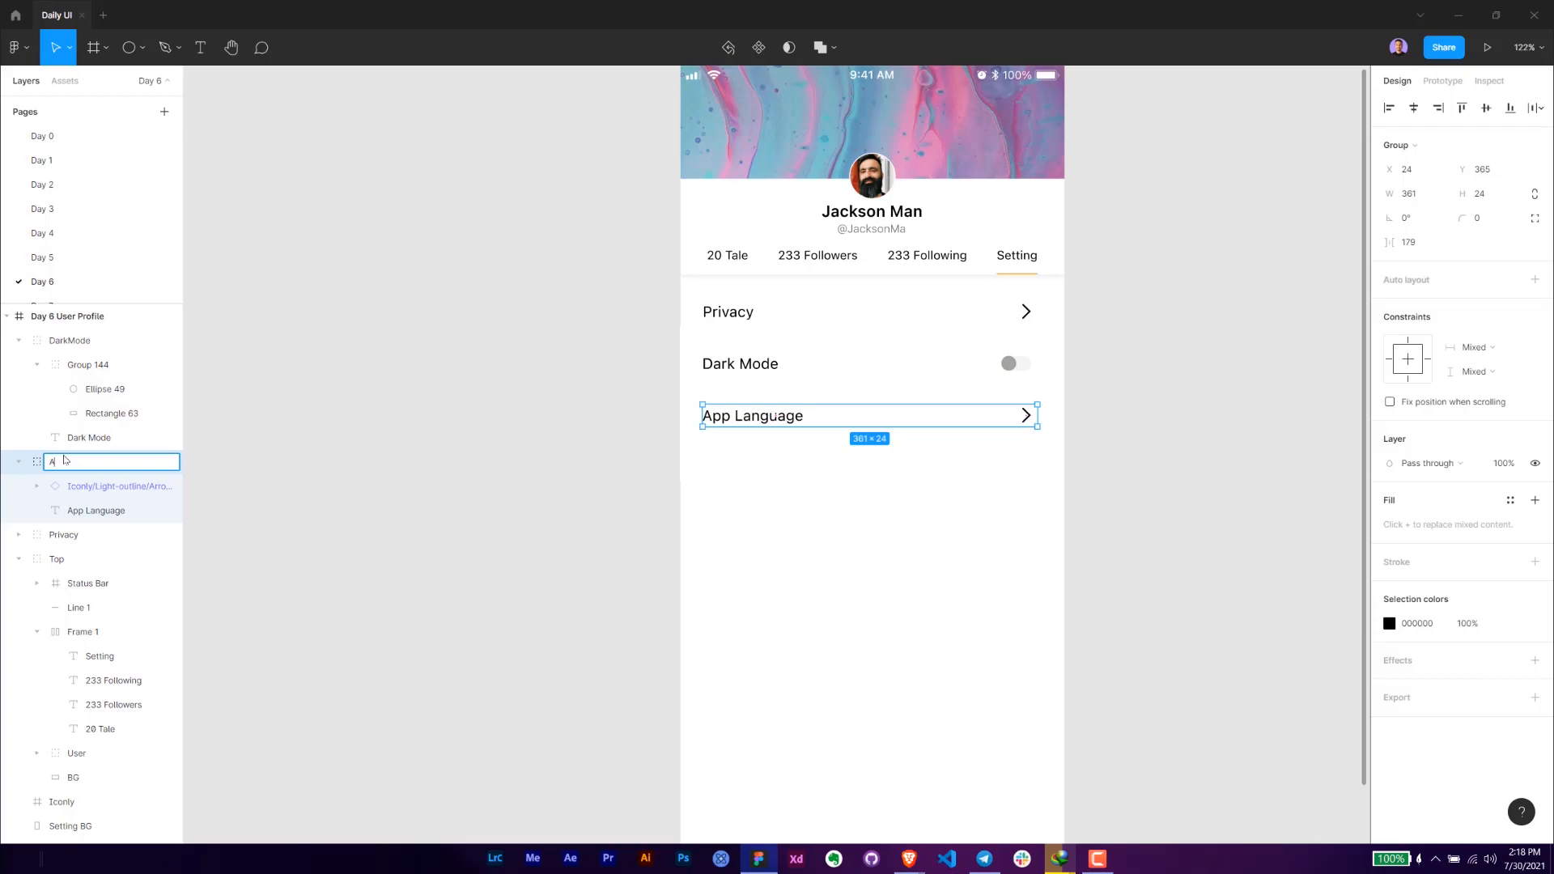
{"action": "type", "text": "pp Language"}
{"action": "key", "text": "Return"}
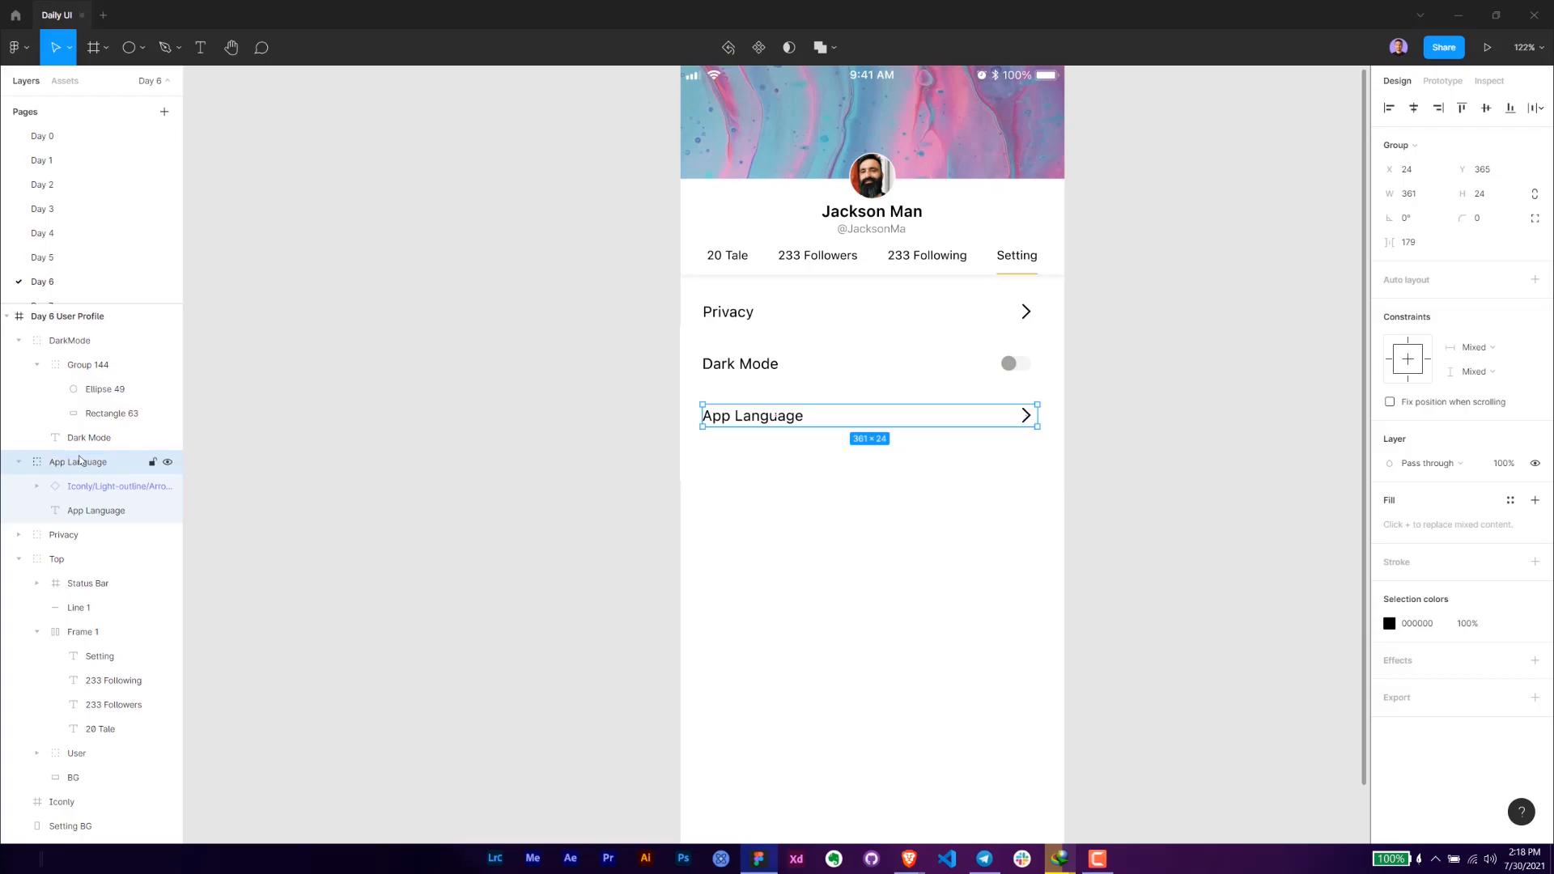
- Duplicate the App Language row and place the copy directly below it at Y 421
{"action": "left_click", "coordinate": [906, 423]}
{"action": "left_click", "coordinate": [791, 416]}
{"action": "key", "text": "ctrl+d"}
{"action": "left_click_drag", "start_coordinate": [791, 416], "coordinate": [771, 472]}
- Change the fourth row's label to "Help & Support"
{"action": "double_click", "coordinate": [769, 470]}
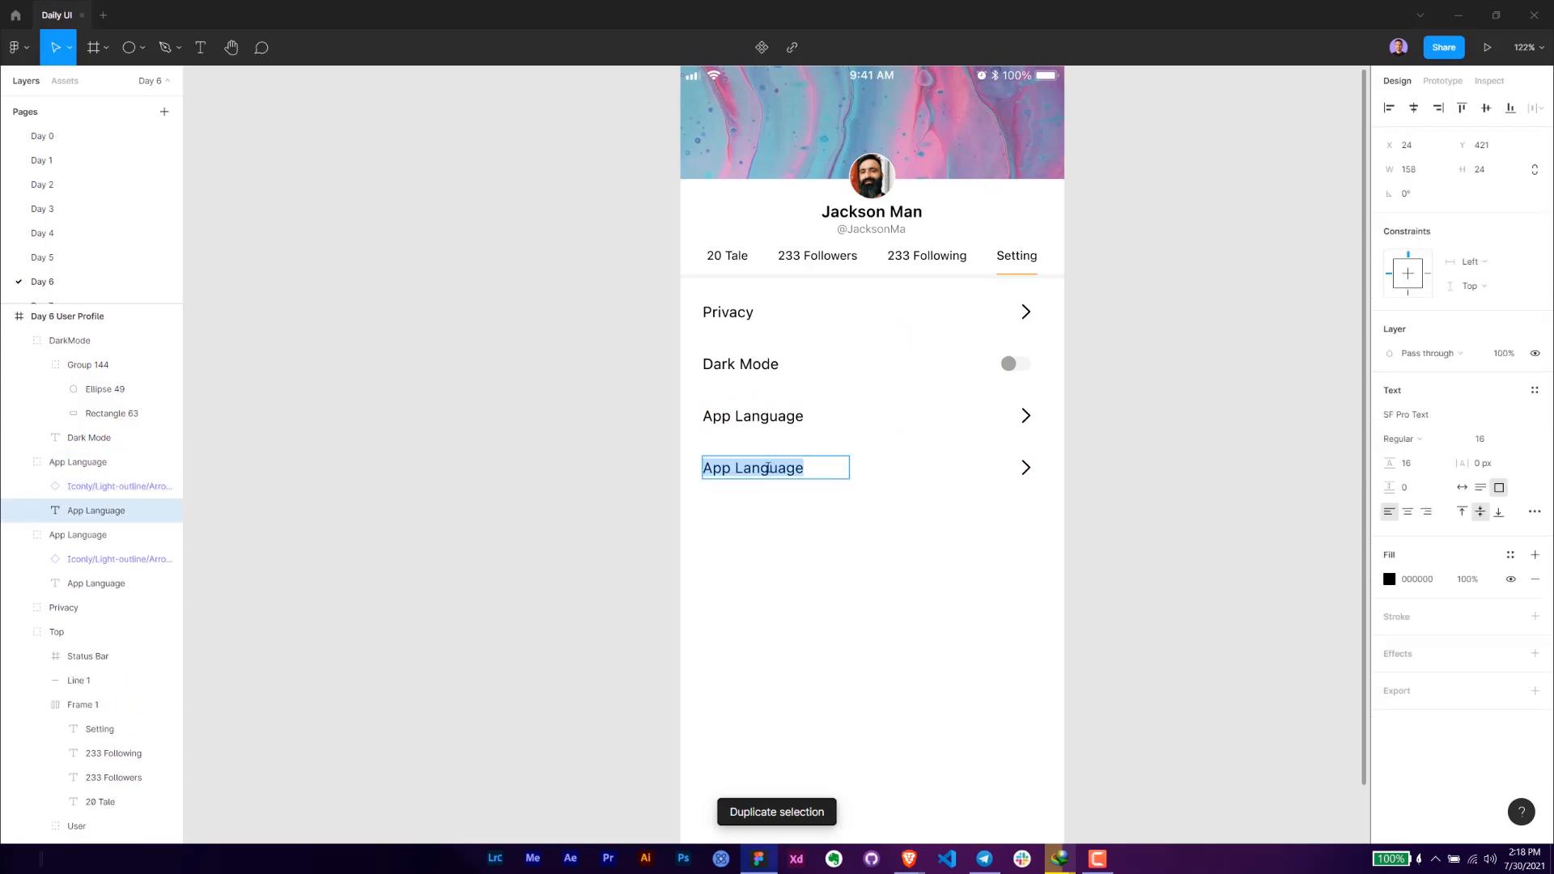
{"action": "type", "text": "Help"}
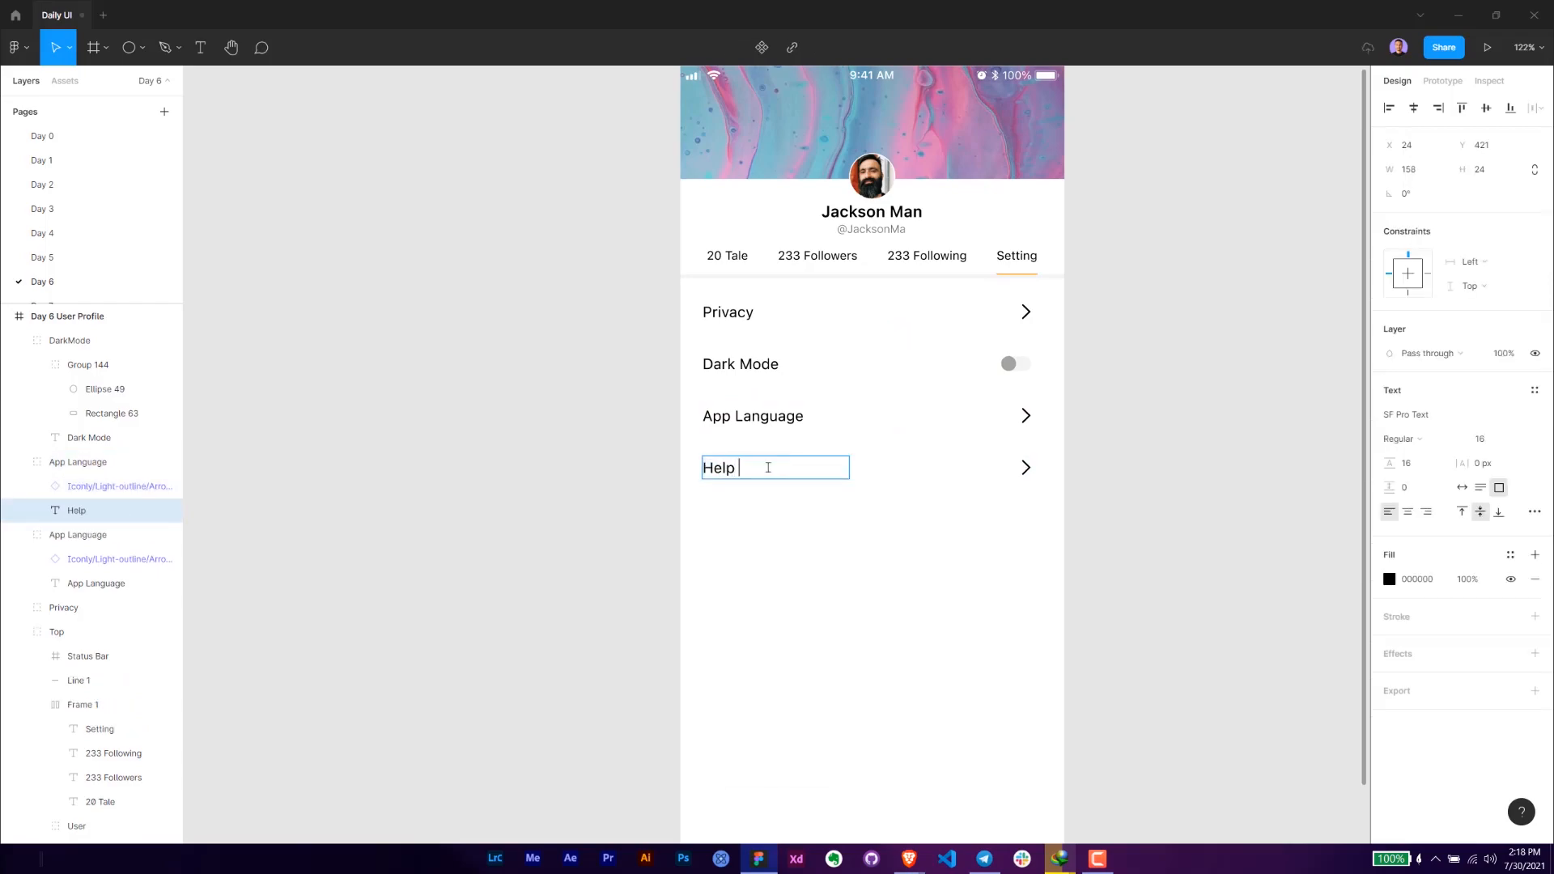
{"action": "type", "text": " & Support"}
{"action": "key", "text": "Escape"}
{"action": "key", "text": "Escape"}
{"action": "left_click", "coordinate": [913, 469]}
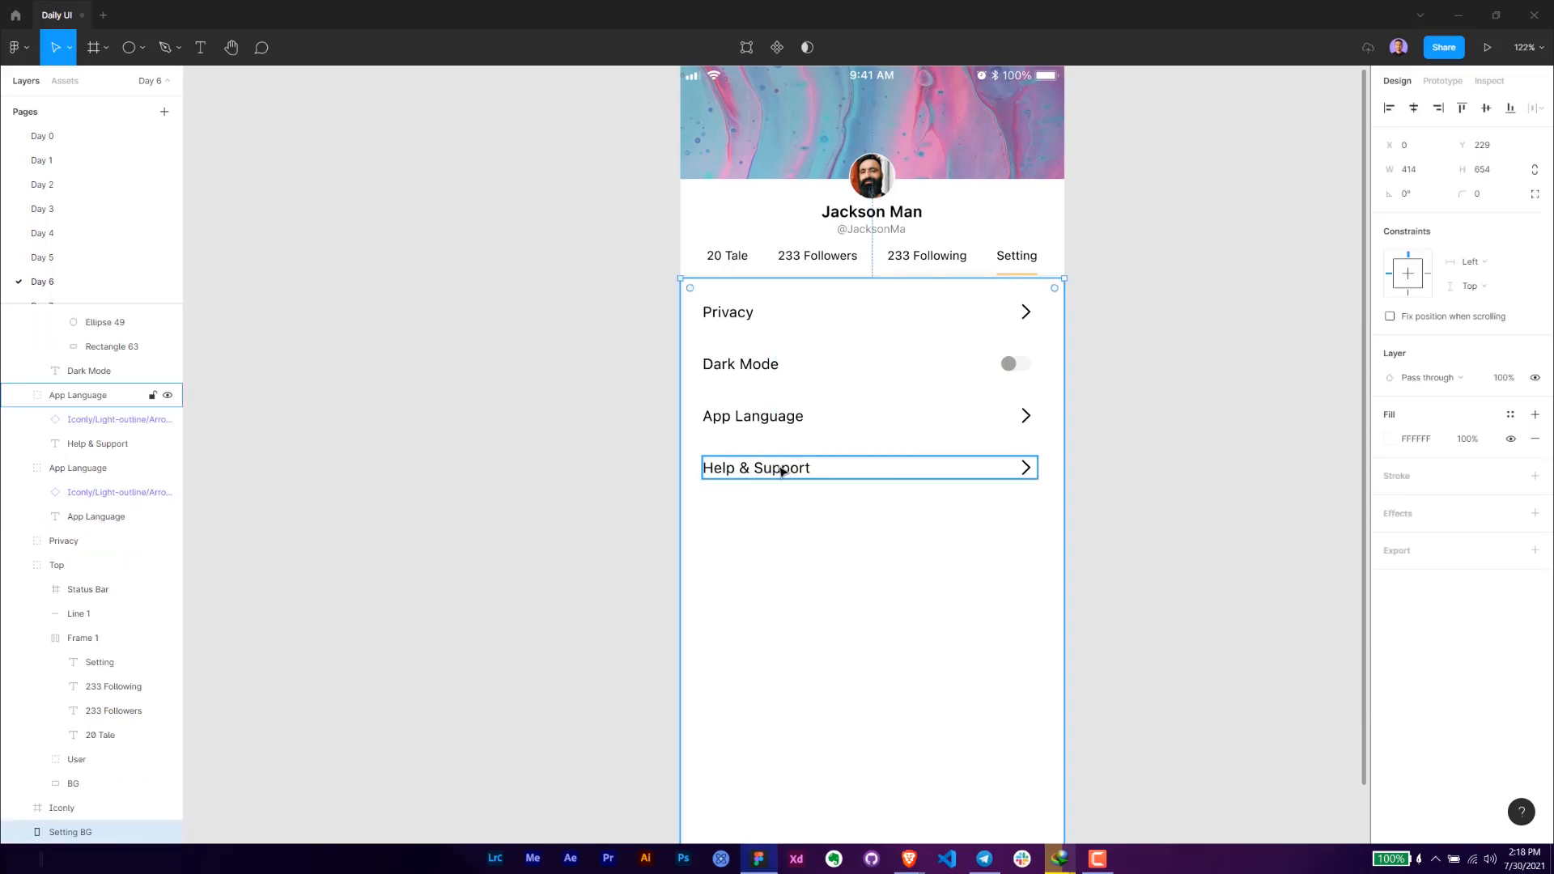
- Copy the fourth row's label text and rename that row's group to "Help & Support" with it
{"action": "double_click", "coordinate": [777, 472]}
{"action": "double_click", "coordinate": [775, 472]}
{"action": "key", "text": "ctrl+c"}
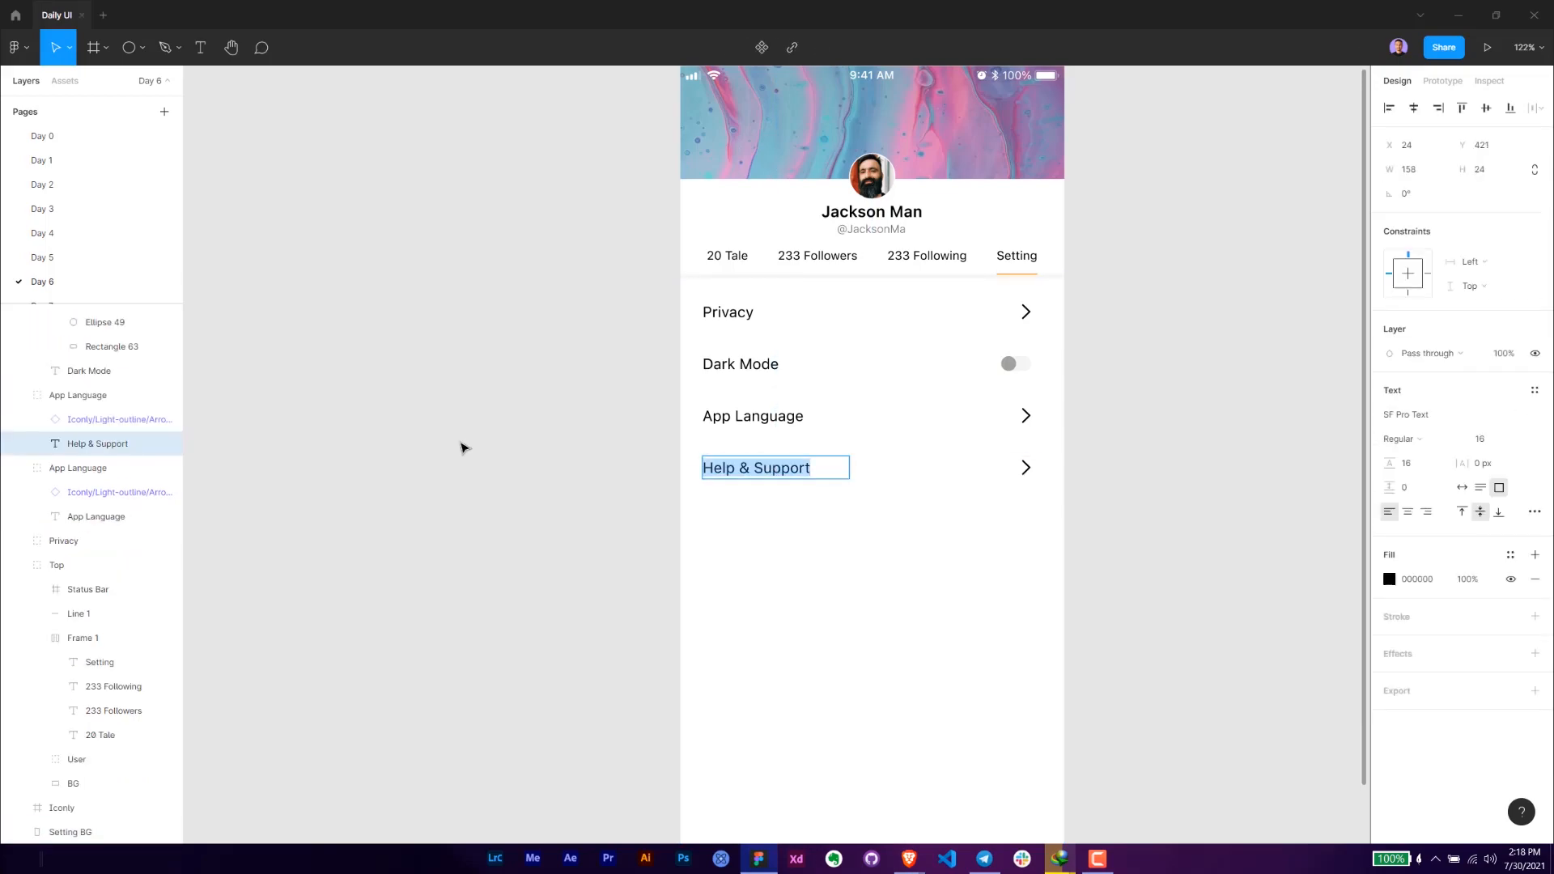
{"action": "double_click", "coordinate": [80, 396]}
{"action": "key", "text": "ctrl+v"}
{"action": "key", "text": "Return"}
{"action": "left_click", "coordinate": [559, 431]}
- Duplicate the Help & Support row and place the copy directly below it at Y 477
{"action": "left_click", "coordinate": [768, 455]}
{"action": "key", "text": "ctrl+d"}
{"action": "left_click_drag", "start_coordinate": [809, 477], "coordinate": [834, 533]}
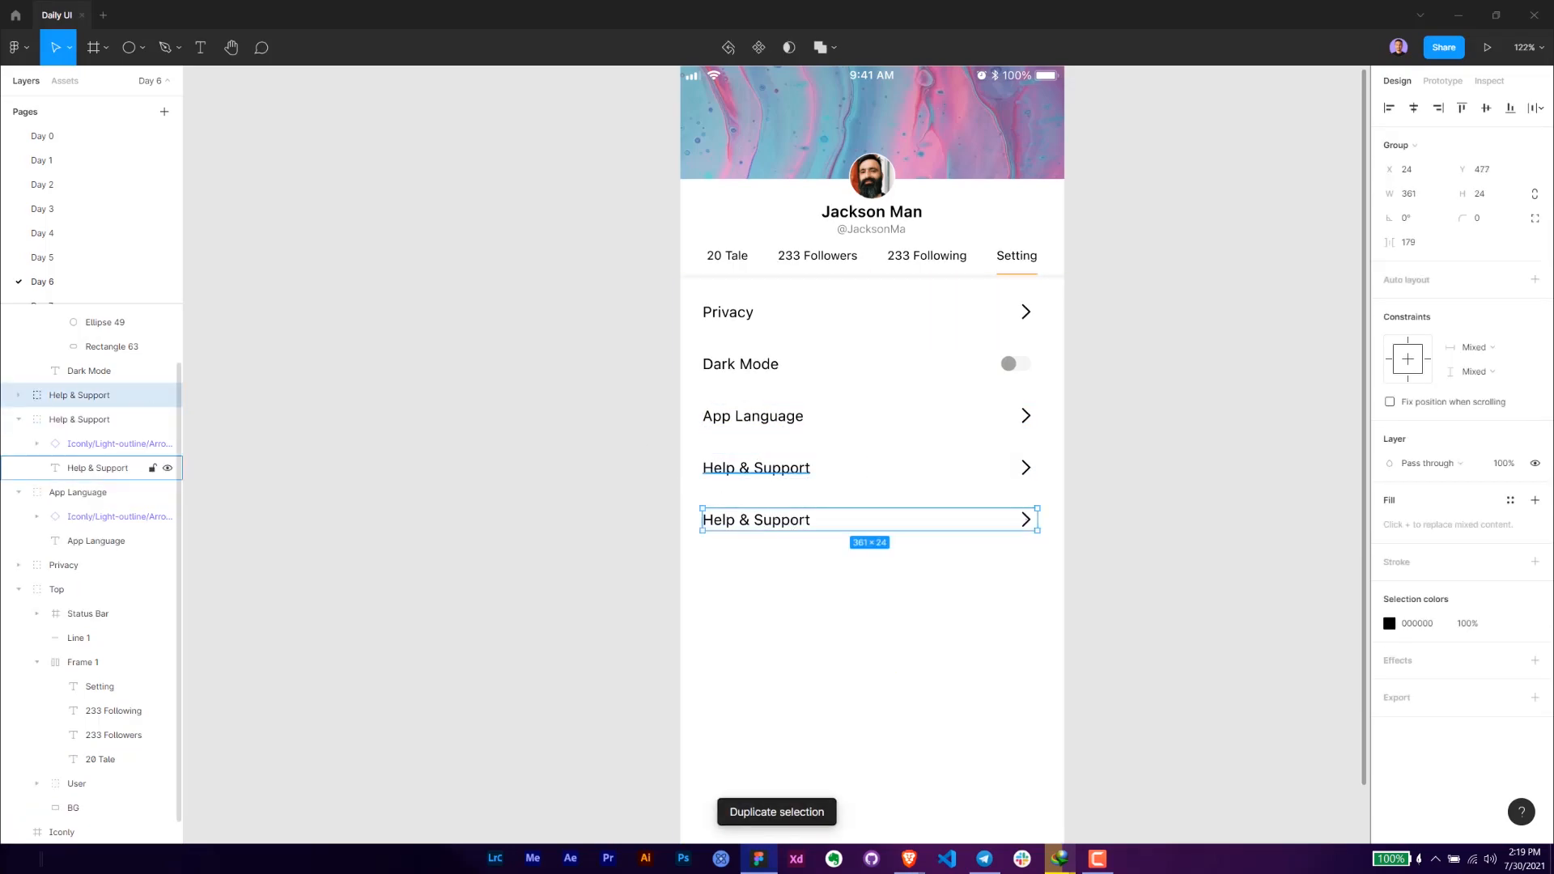
- Replace the fifth row's label with new text beginning with "Sec"
{"action": "double_click", "coordinate": [764, 516]}
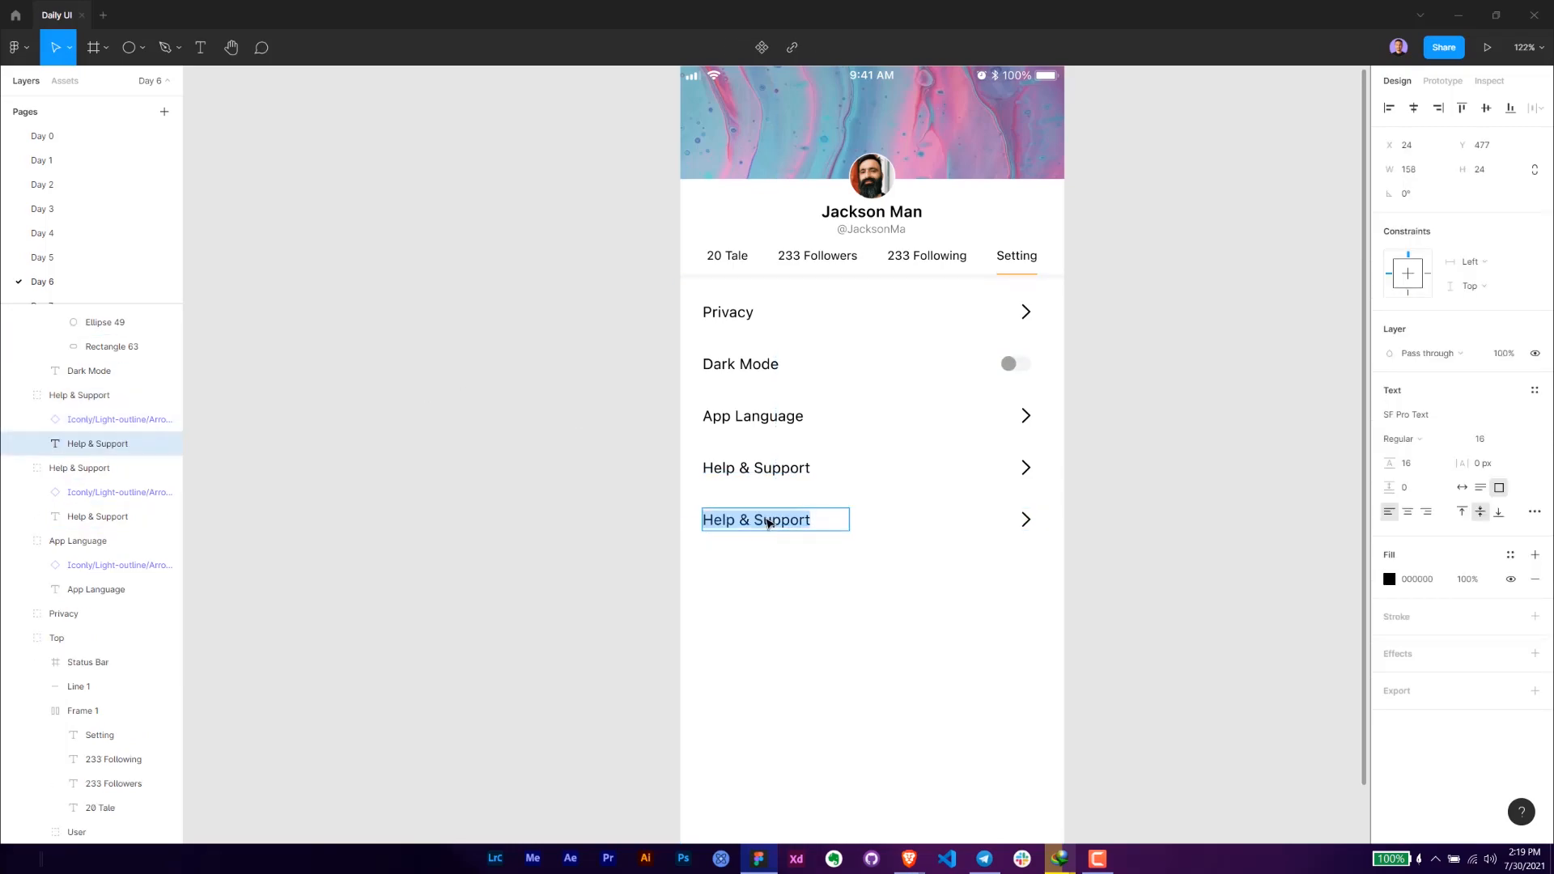
{"action": "type", "text": "Secu"}
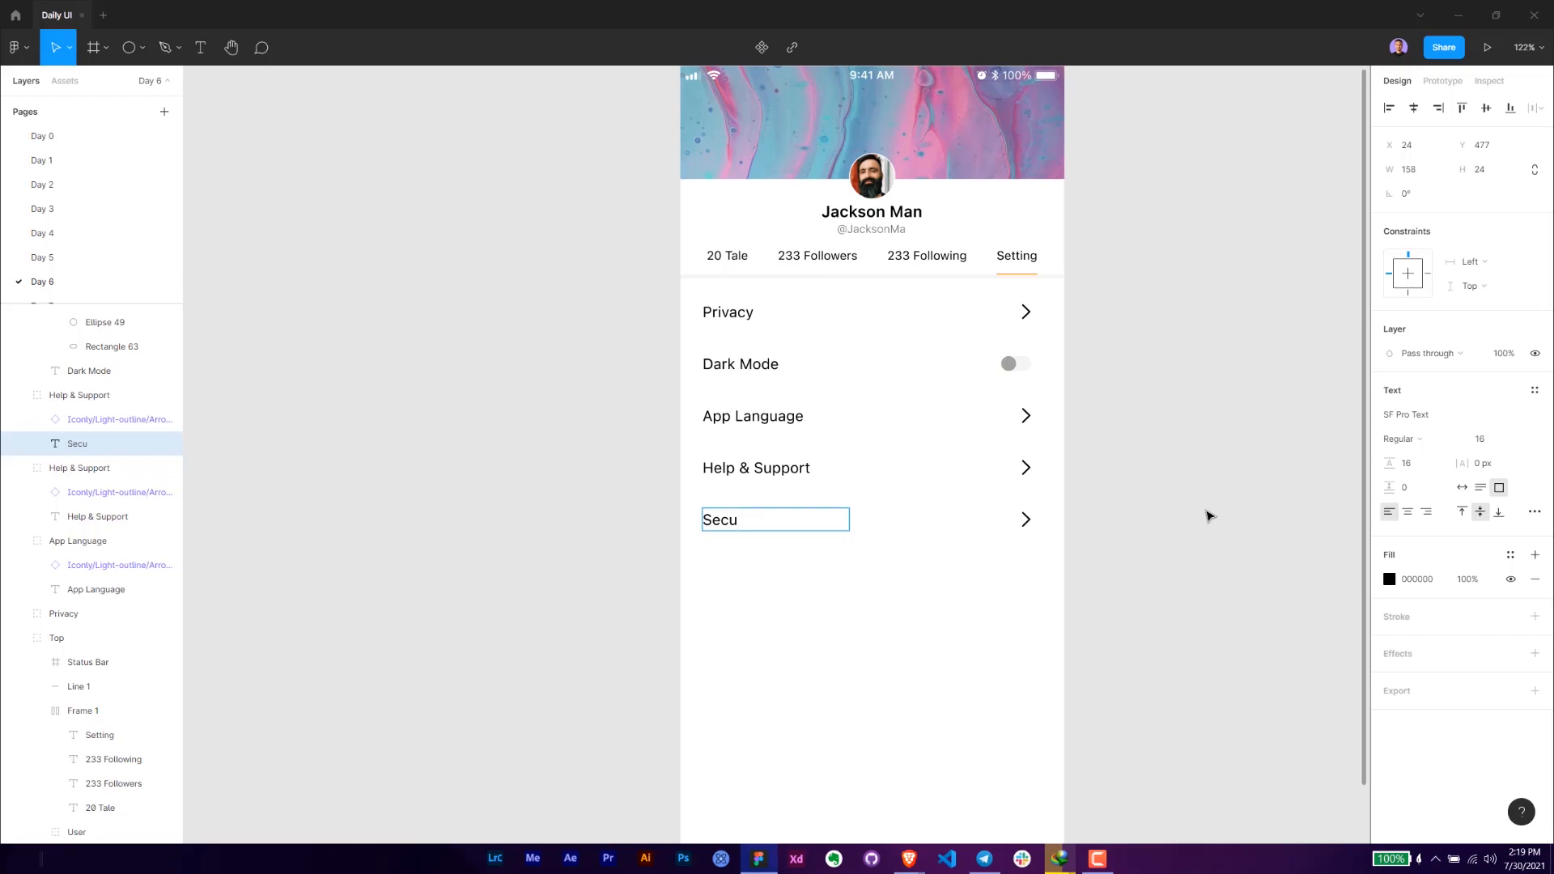
- Complete the fifth row's label so that it reads "Security"
{"action": "type", "text": "rity"}
{"action": "key", "text": "Escape"}
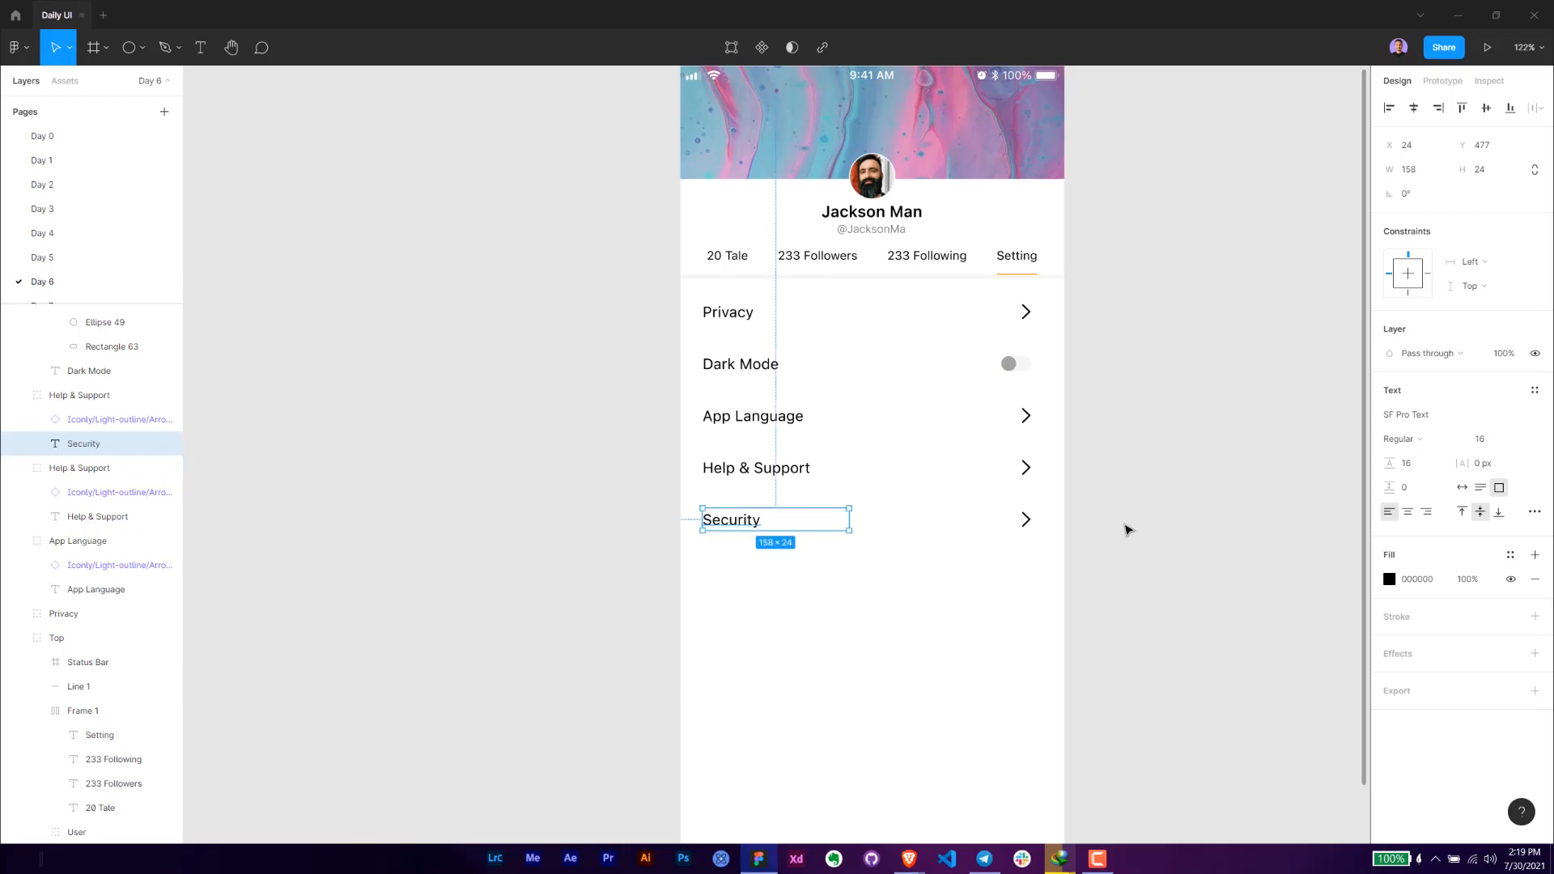
{"action": "left_click", "coordinate": [1128, 527]}
{"action": "left_click", "coordinate": [1028, 524]}
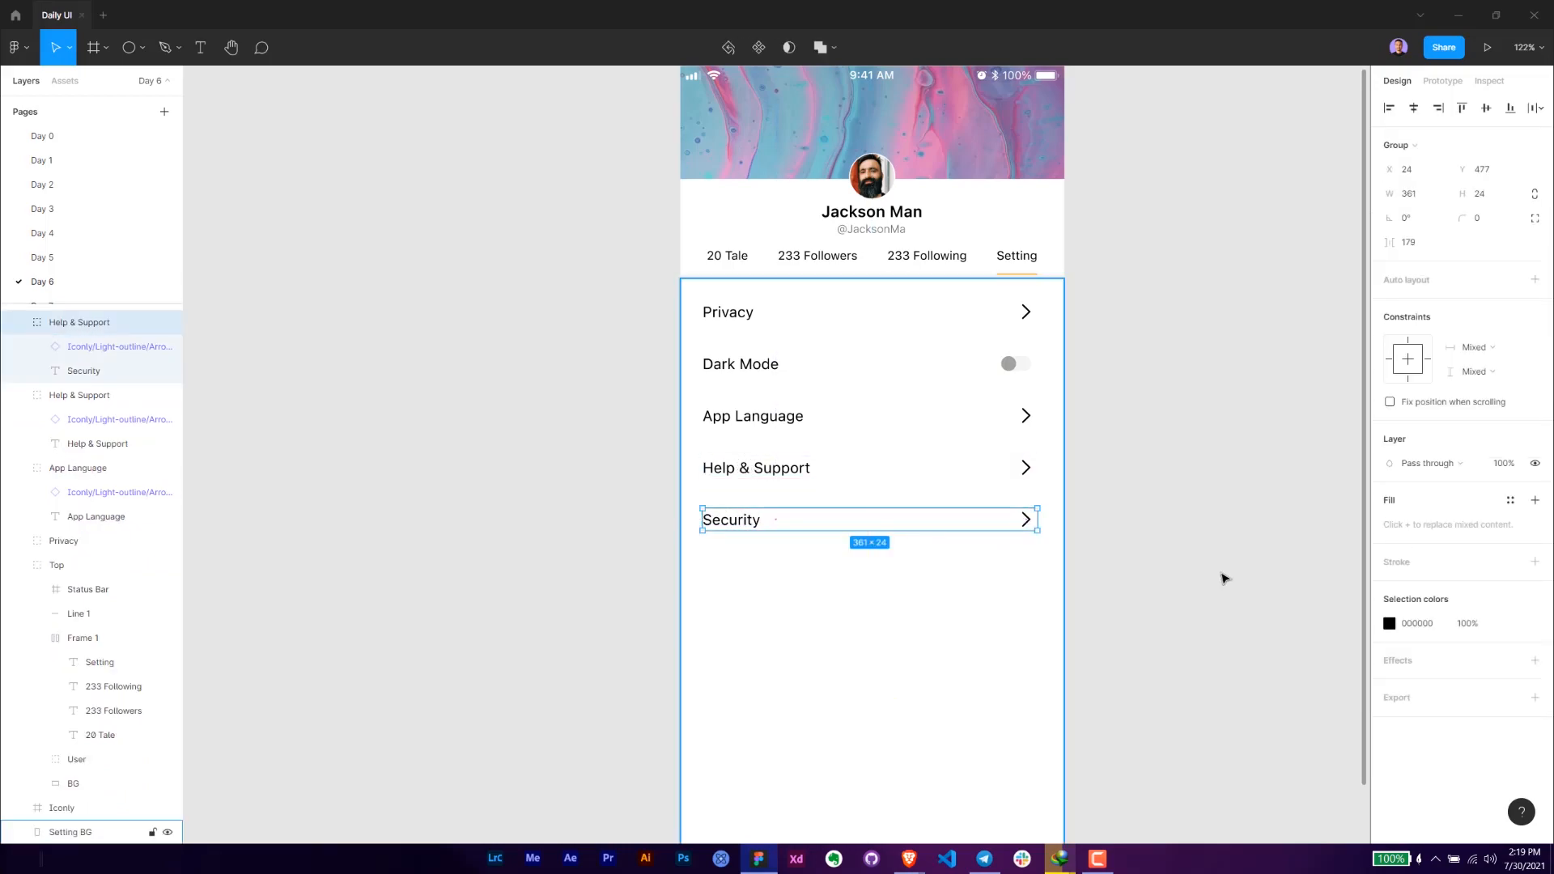
- Copy the fifth row's label text and rename that row's group to "Security" with it
{"action": "left_click", "coordinate": [1176, 575]}
{"action": "left_click_drag", "start_coordinate": [838, 546], "coordinate": [882, 524]}
{"action": "double_click", "coordinate": [771, 502], "text": "ctrl"}
{"action": "key", "text": "ctrl+c"}
{"action": "key", "text": "Escape"}
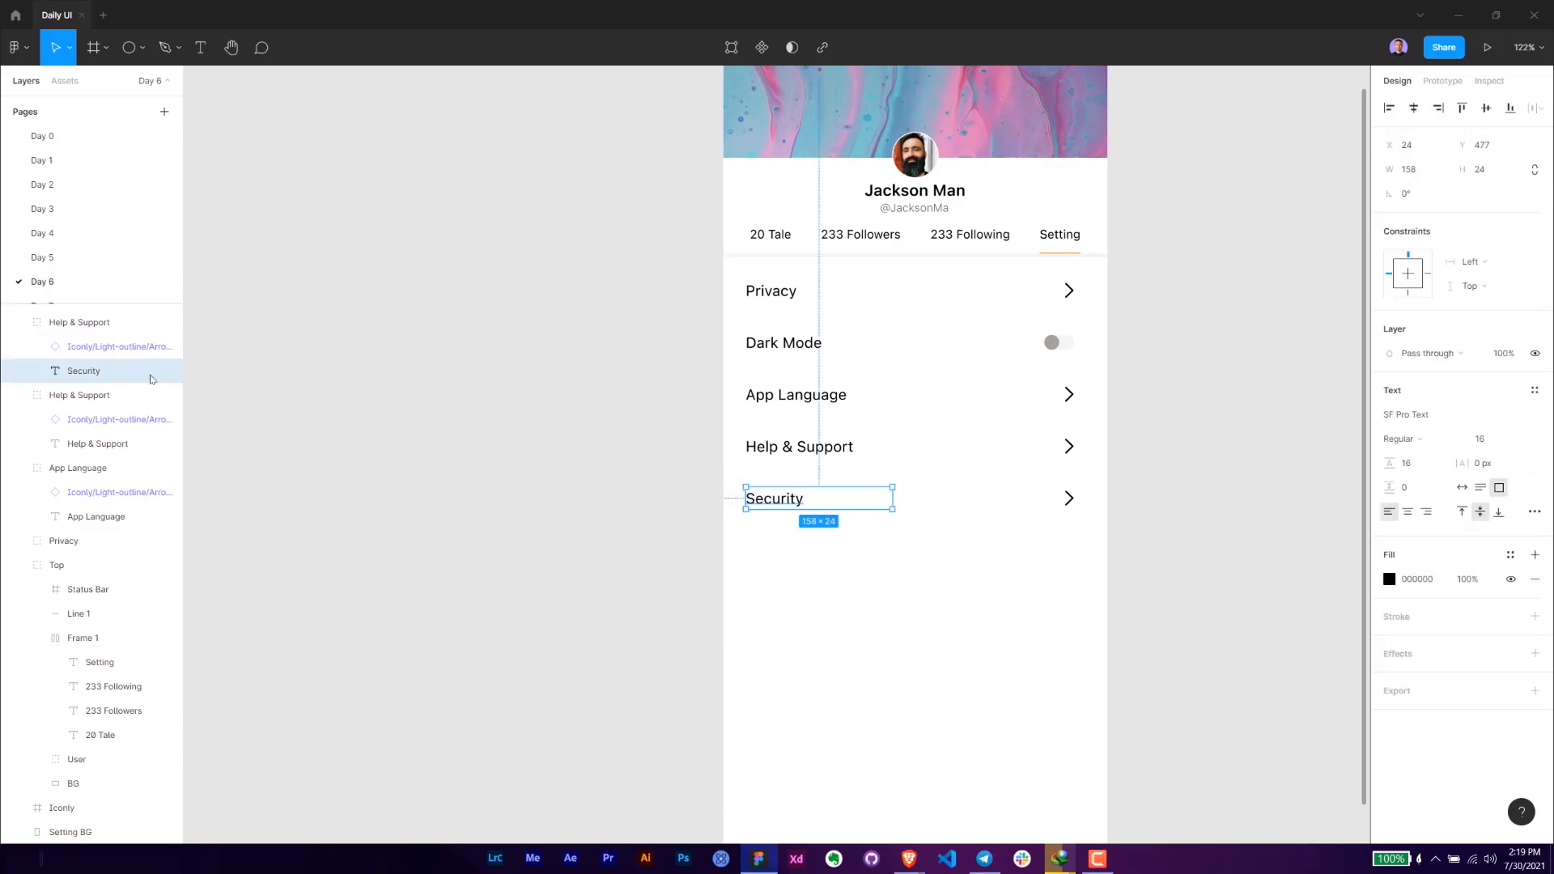
{"action": "left_click", "coordinate": [78, 323]}
{"action": "double_click", "coordinate": [79, 327]}
{"action": "key", "text": "ctrl+v"}
{"action": "key", "text": "Return"}
{"action": "left_click", "coordinate": [453, 450]}
{"action": "left_click_drag", "start_coordinate": [496, 464], "coordinate": [316, 427]}
{"action": "left_click", "coordinate": [600, 471]}
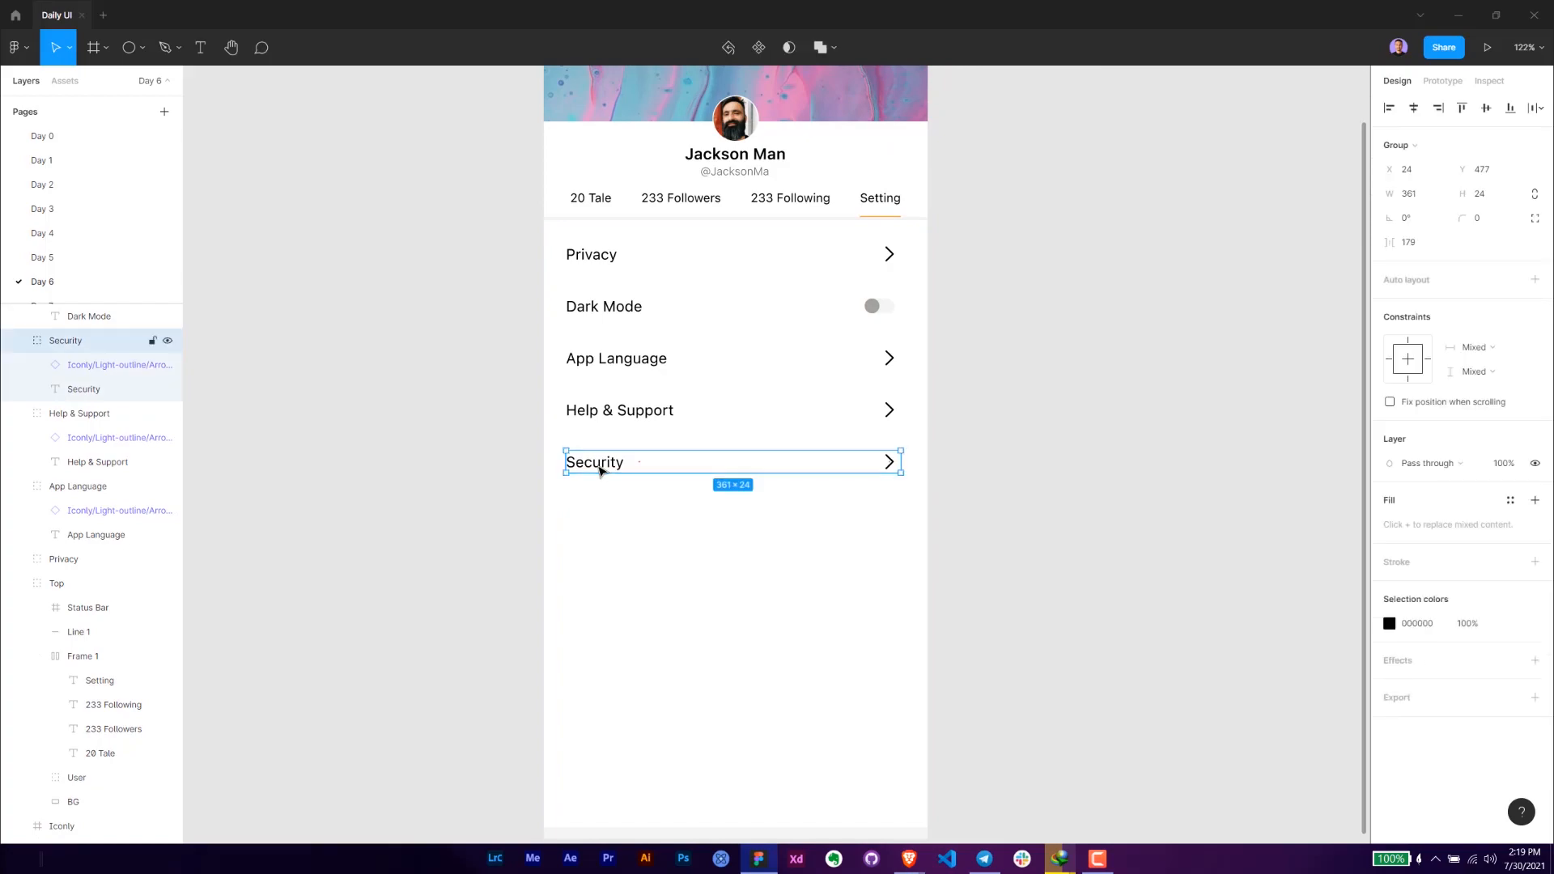
{"action": "key", "text": "ctrl+d"}
{"action": "left_click_drag", "start_coordinate": [600, 471], "coordinate": [607, 475]}
{"action": "left_click", "coordinate": [594, 524]}
- Add a "Log out" text below the Security row and place it at X 28, Y 558
{"action": "scroll", "coordinate": [597, 524], "scroll_direction": "up", "scroll_amount": 3}
{"action": "key", "text": "t"}
{"action": "left_click", "coordinate": [588, 538]}
{"action": "type", "text": "Log out"}
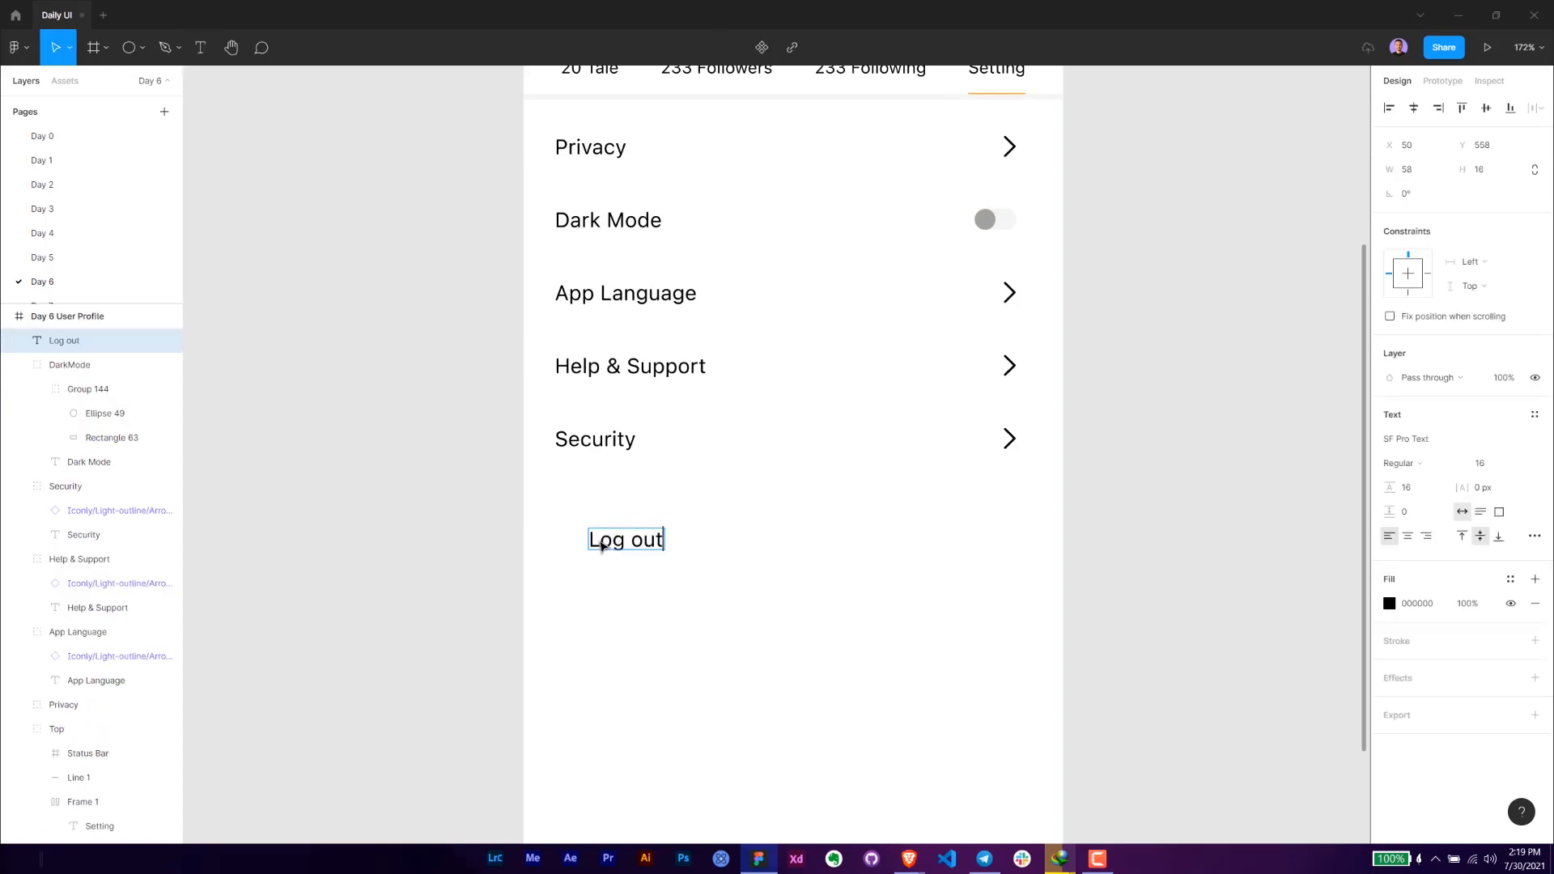
{"action": "key", "text": "Escape"}
{"action": "left_click_drag", "start_coordinate": [602, 544], "coordinate": [570, 541]}
- Set the fill colour of the Log out text to FF450A
{"action": "key", "text": "alt+Tab"}
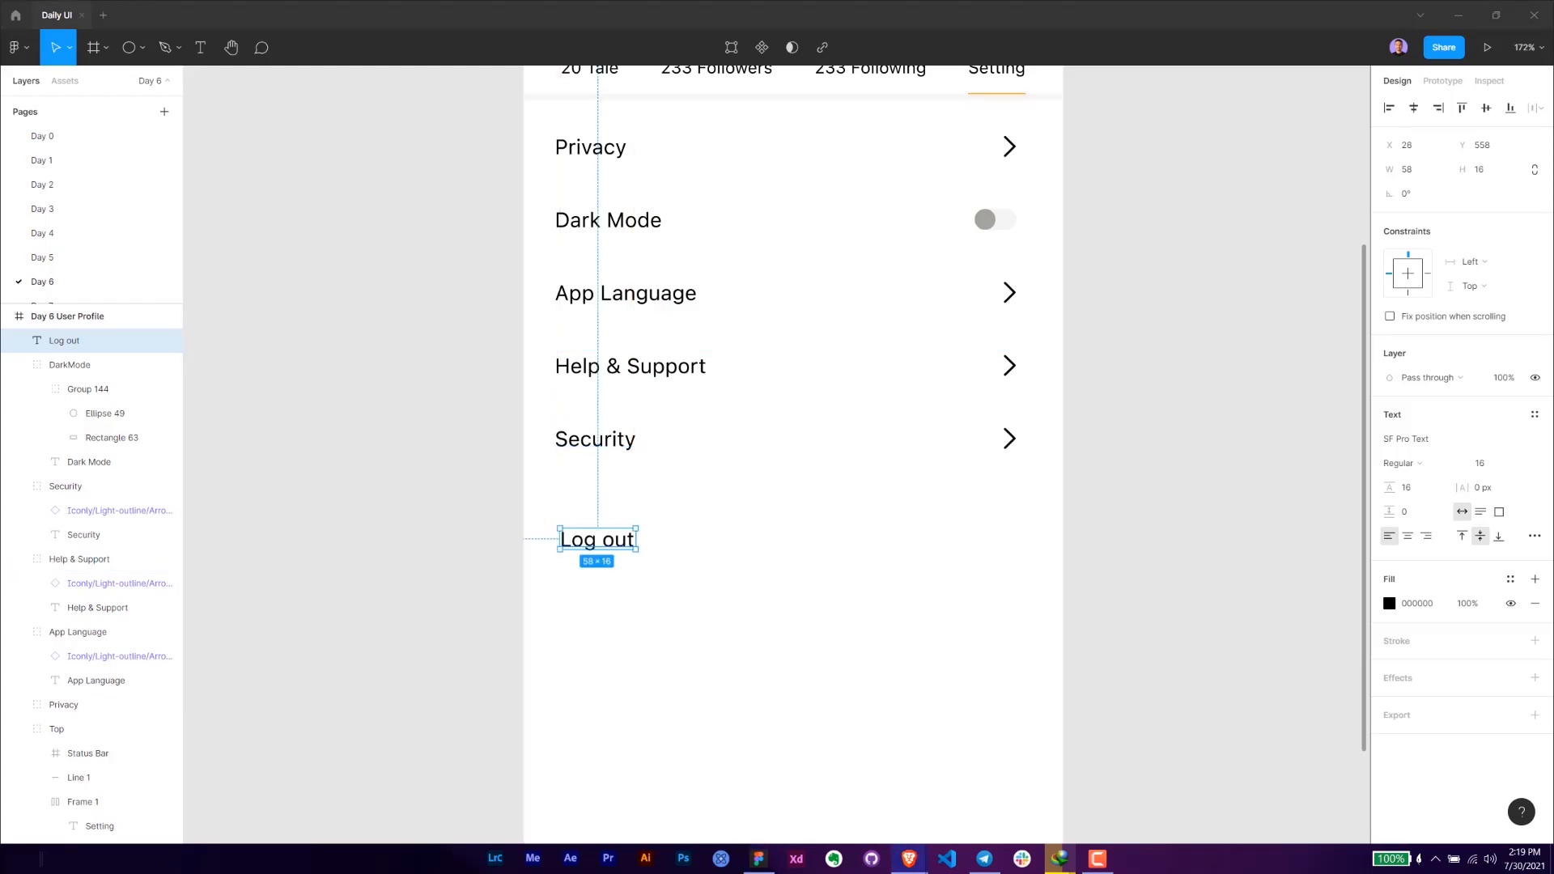
{"action": "left_click", "coordinate": [1441, 604]}
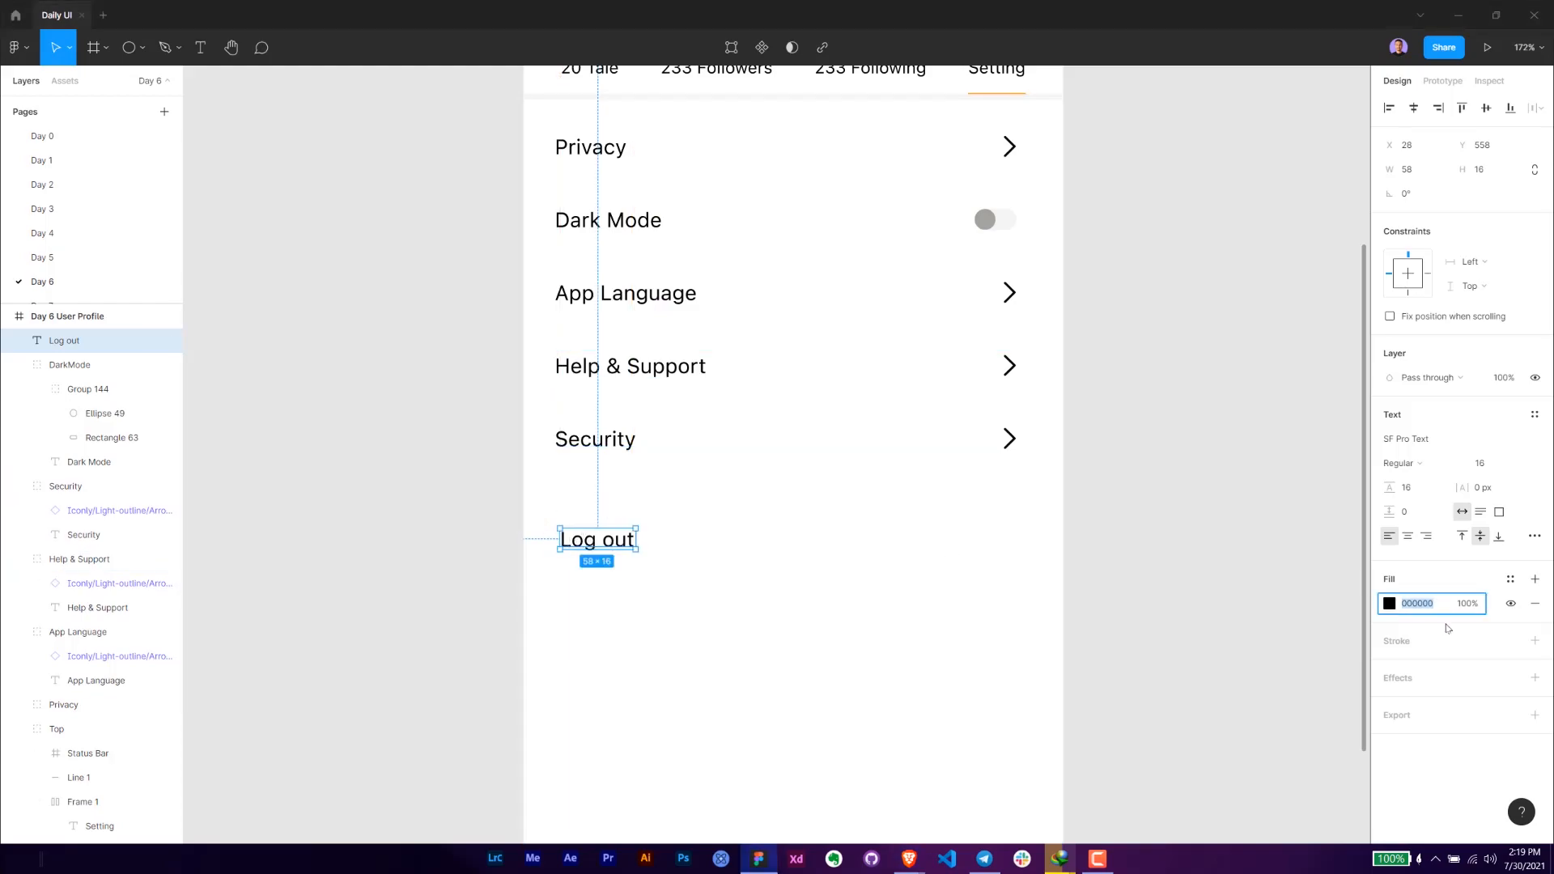
{"action": "type", "text": "FF450A"}
{"action": "key", "text": "Return"}
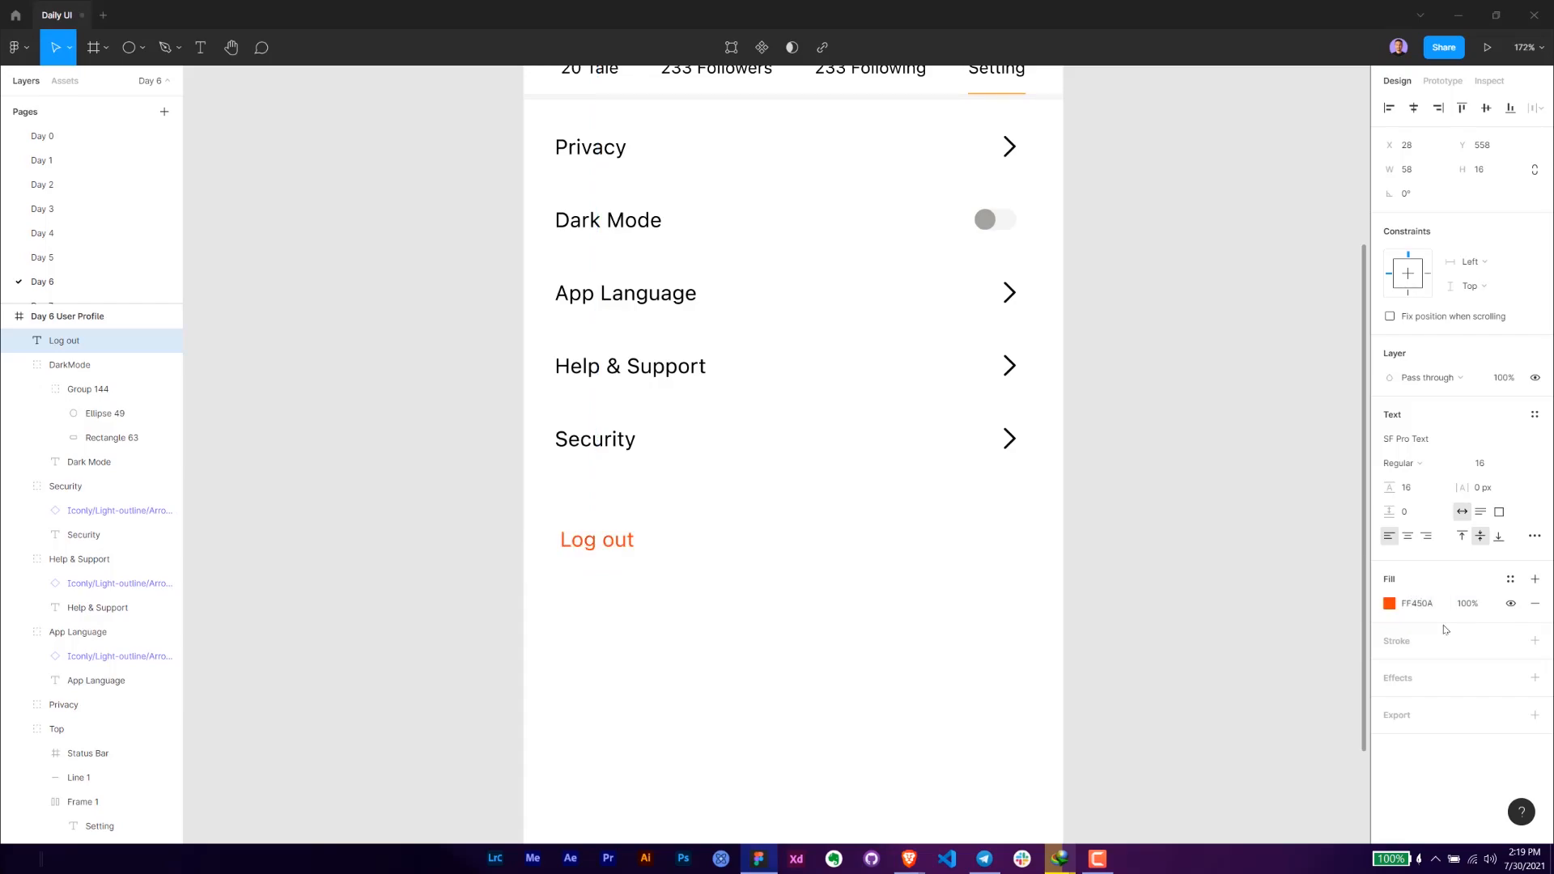
- Move the Log out text up towards the Security row, to Y 541
{"action": "key", "text": "Up"}
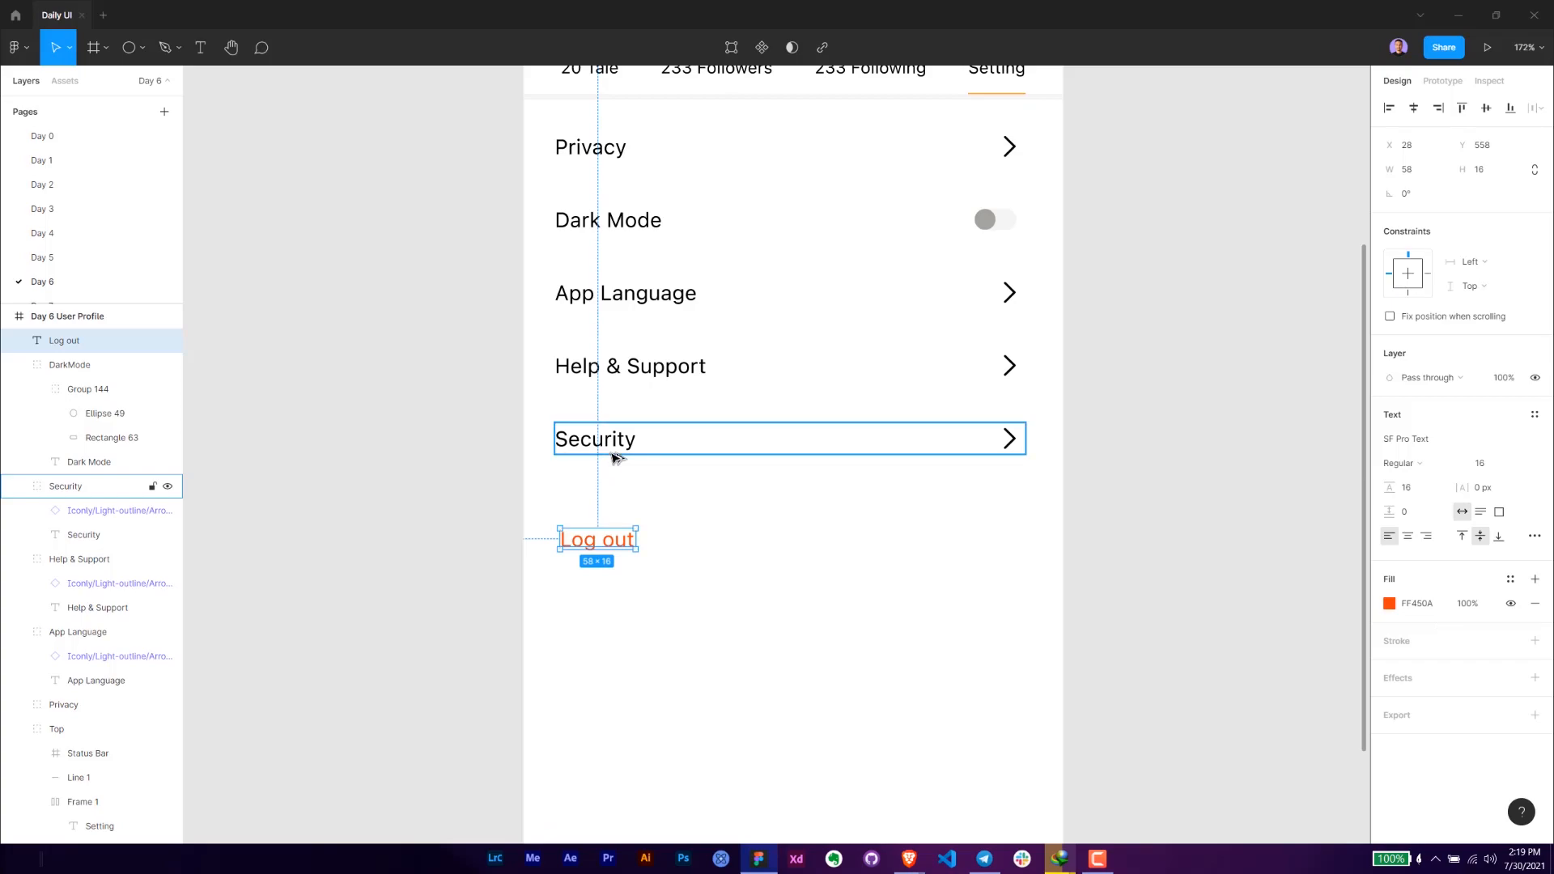
{"action": "left_click", "coordinate": [347, 580]}
{"action": "key", "text": "shift+0"}
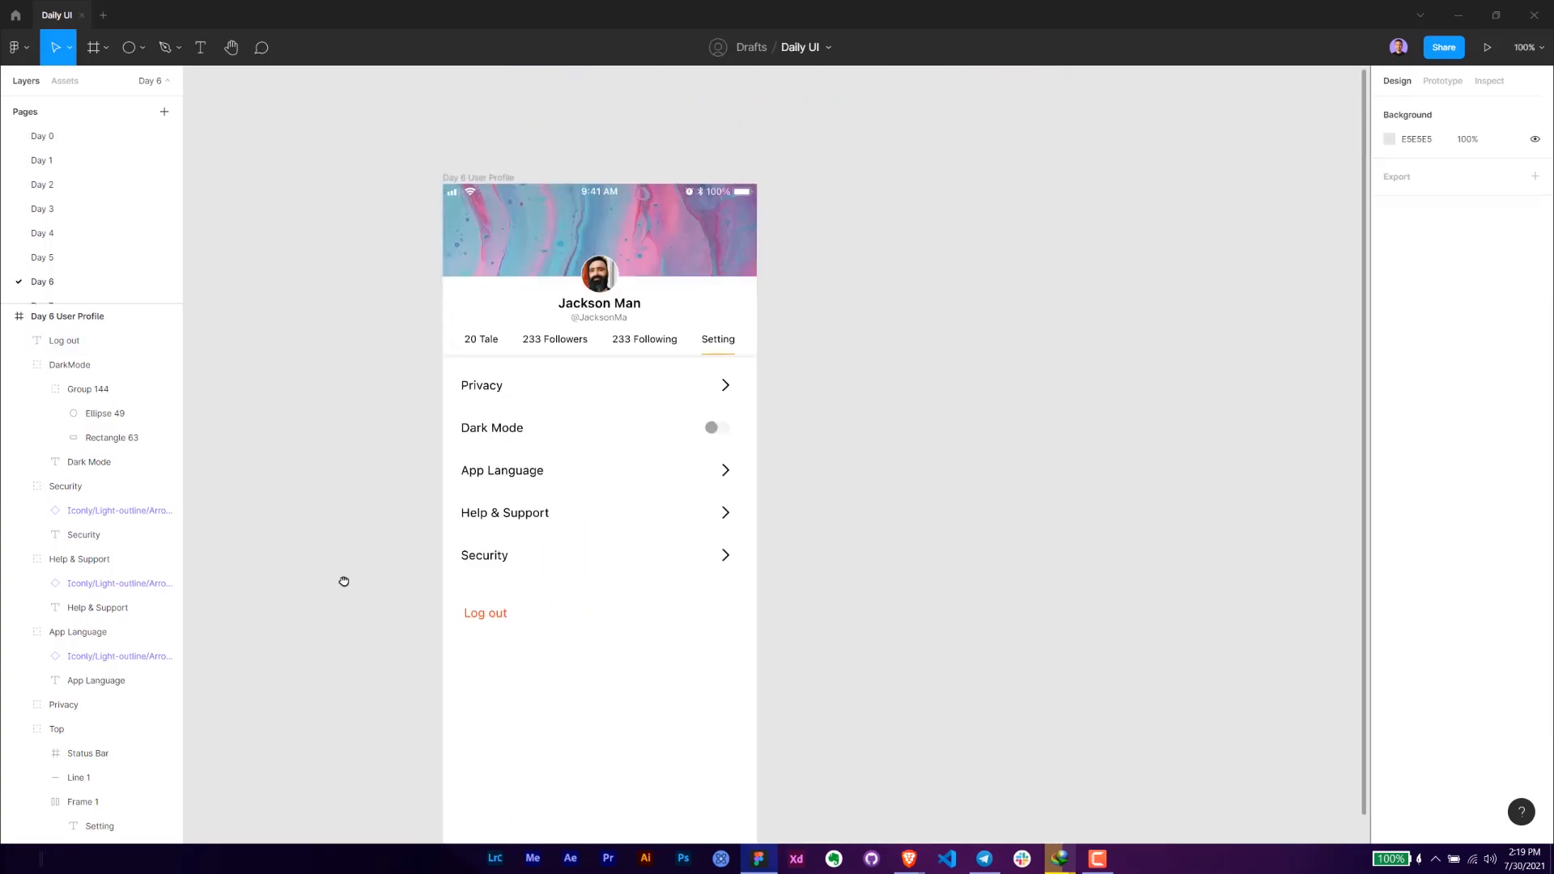
{"action": "left_click", "coordinate": [489, 627]}
{"action": "key", "text": "shift+Up"}
{"action": "key", "text": "shift+Up"}
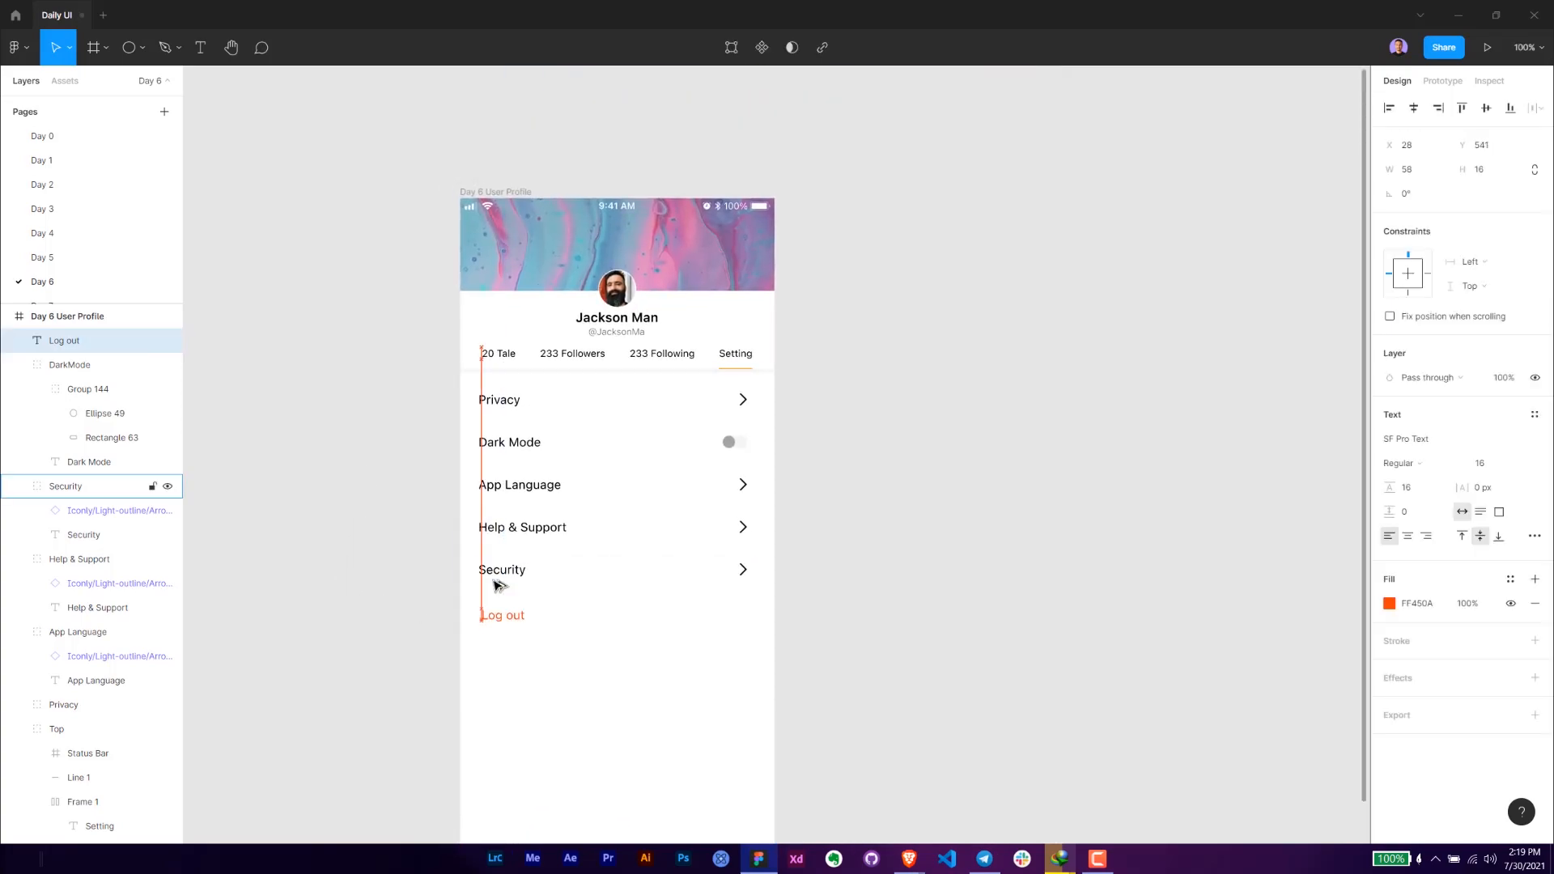
- Stretch the Setting BG rectangle down to the frame's lower edge, to a height of 667
{"action": "left_click", "coordinate": [342, 521]}
{"action": "left_click_drag", "start_coordinate": [338, 519], "coordinate": [489, 441]}
{"action": "scroll", "coordinate": [486, 477], "scroll_direction": "down", "scroll_amount": 1}
{"action": "left_click", "coordinate": [768, 724]}
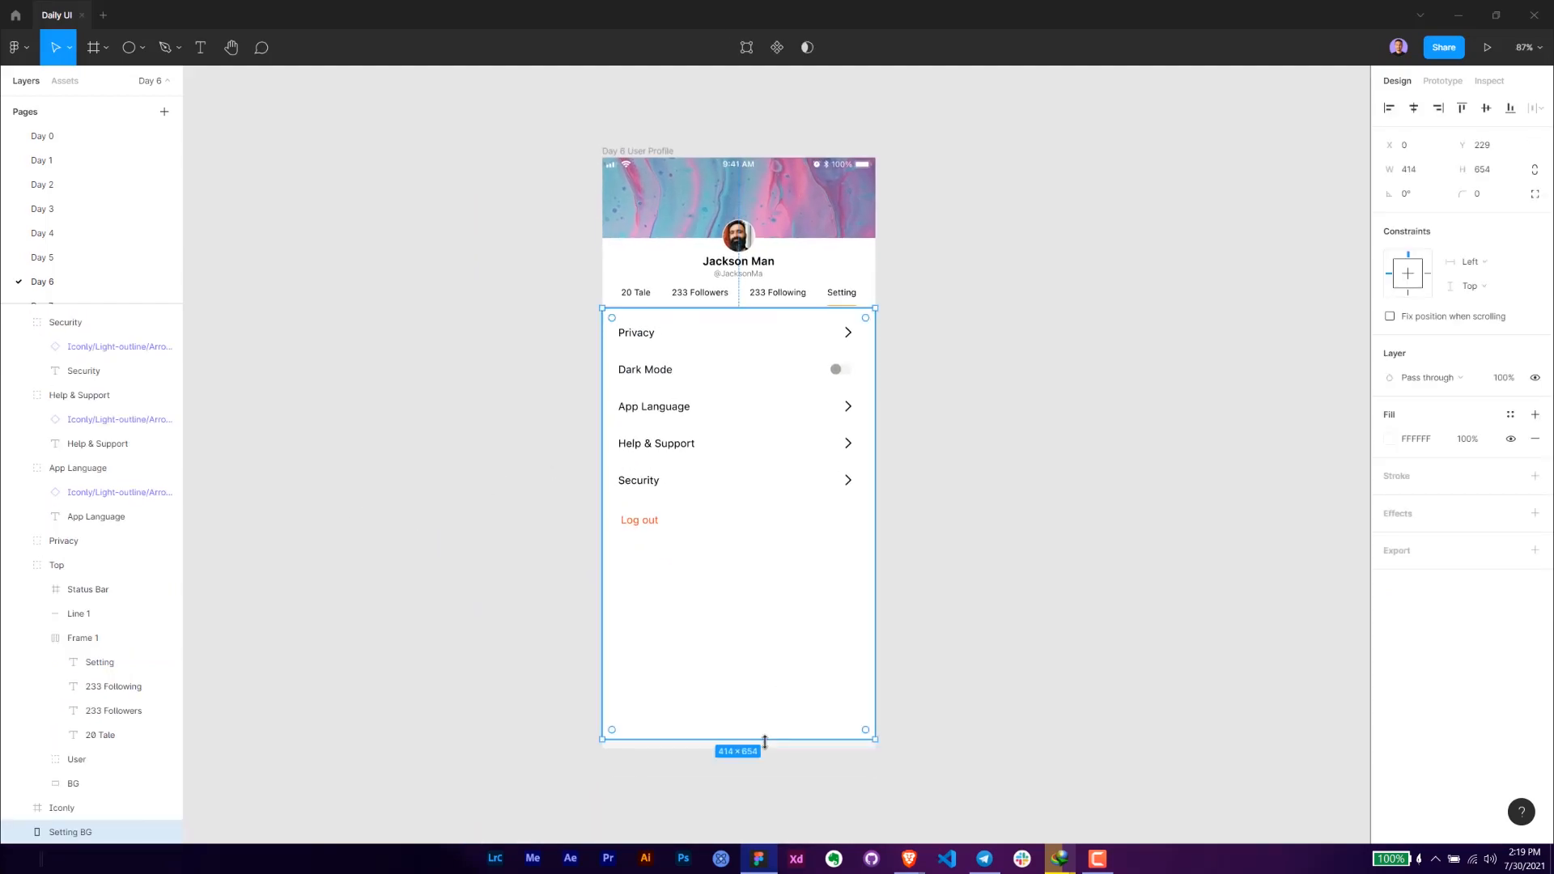
{"action": "left_click_drag", "start_coordinate": [764, 737], "coordinate": [768, 749]}
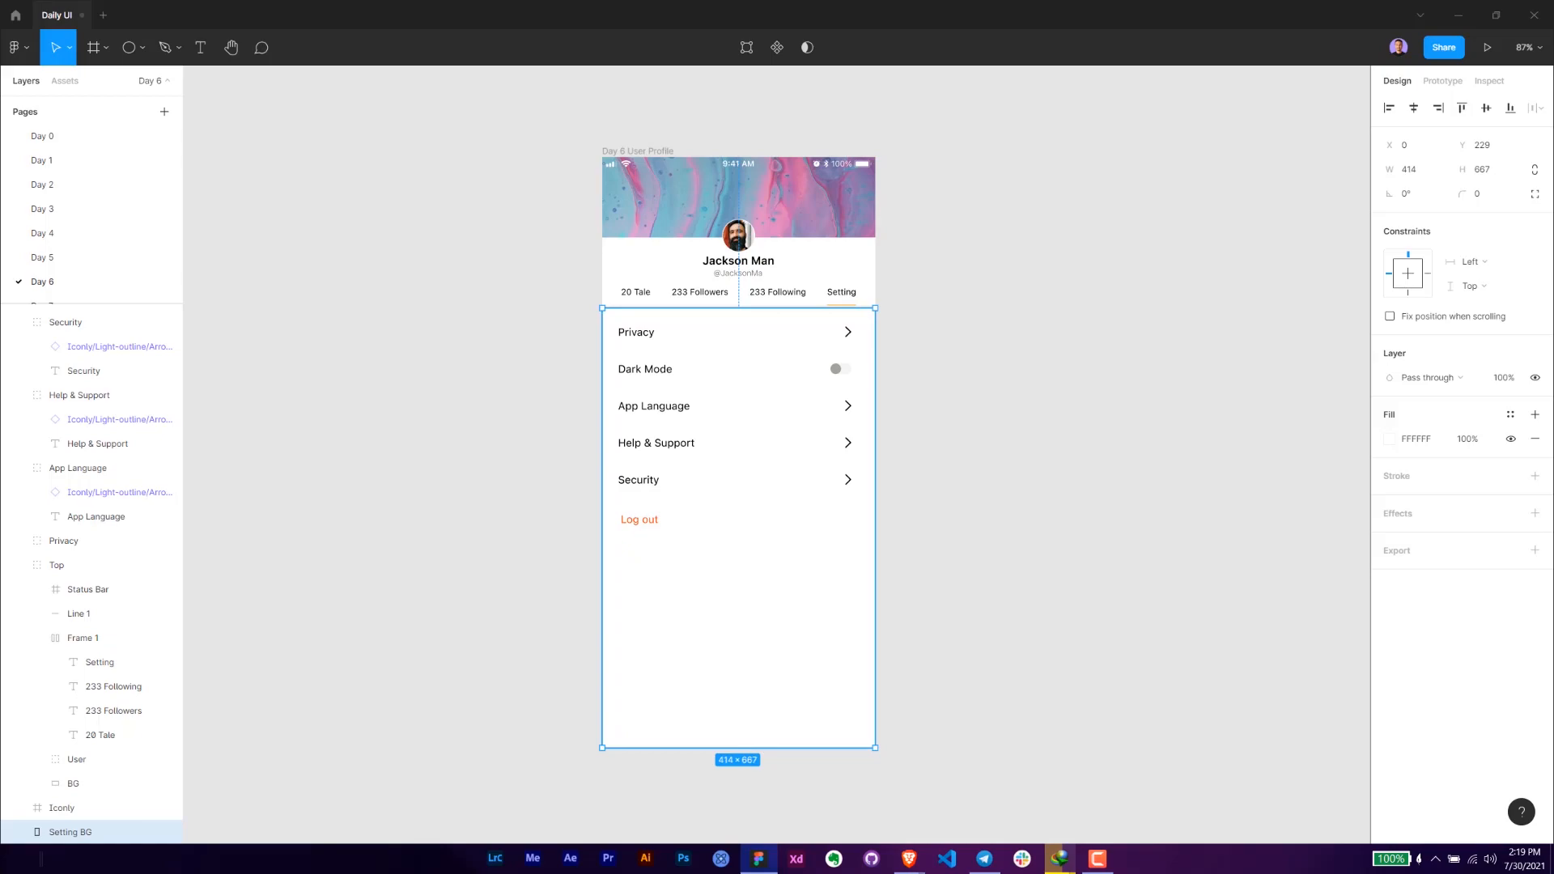
{"action": "key", "text": "alt+Tab"}
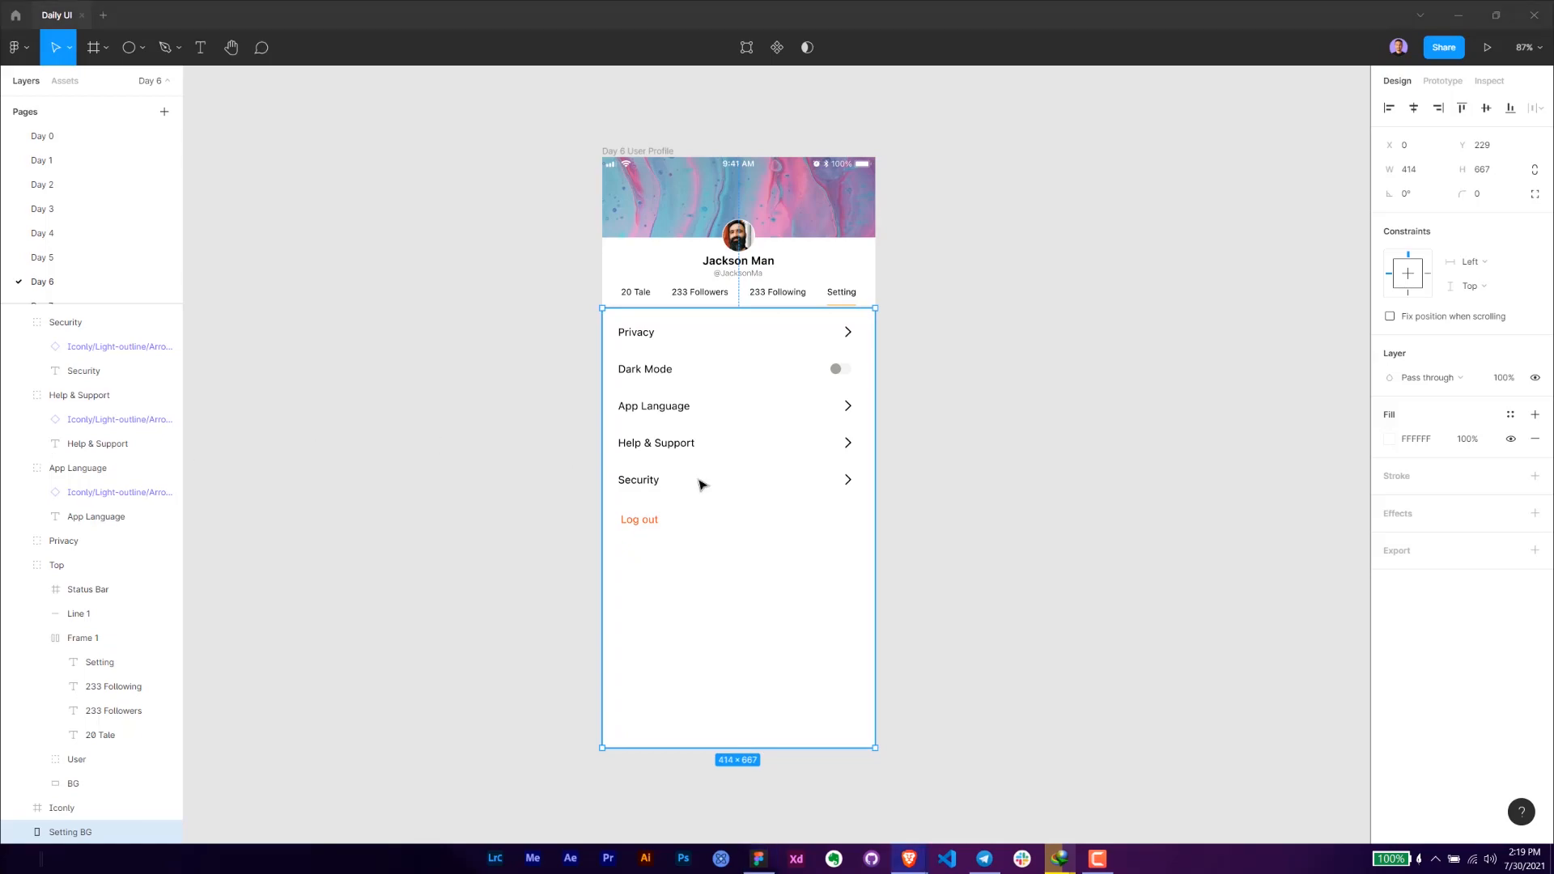
{"action": "left_click", "coordinate": [991, 479]}
- Copy the Privacy row's arrow icon and paste it into the Day 6 User Profile frame
{"action": "scroll", "coordinate": [1002, 503], "scroll_direction": "up", "scroll_amount": 2}
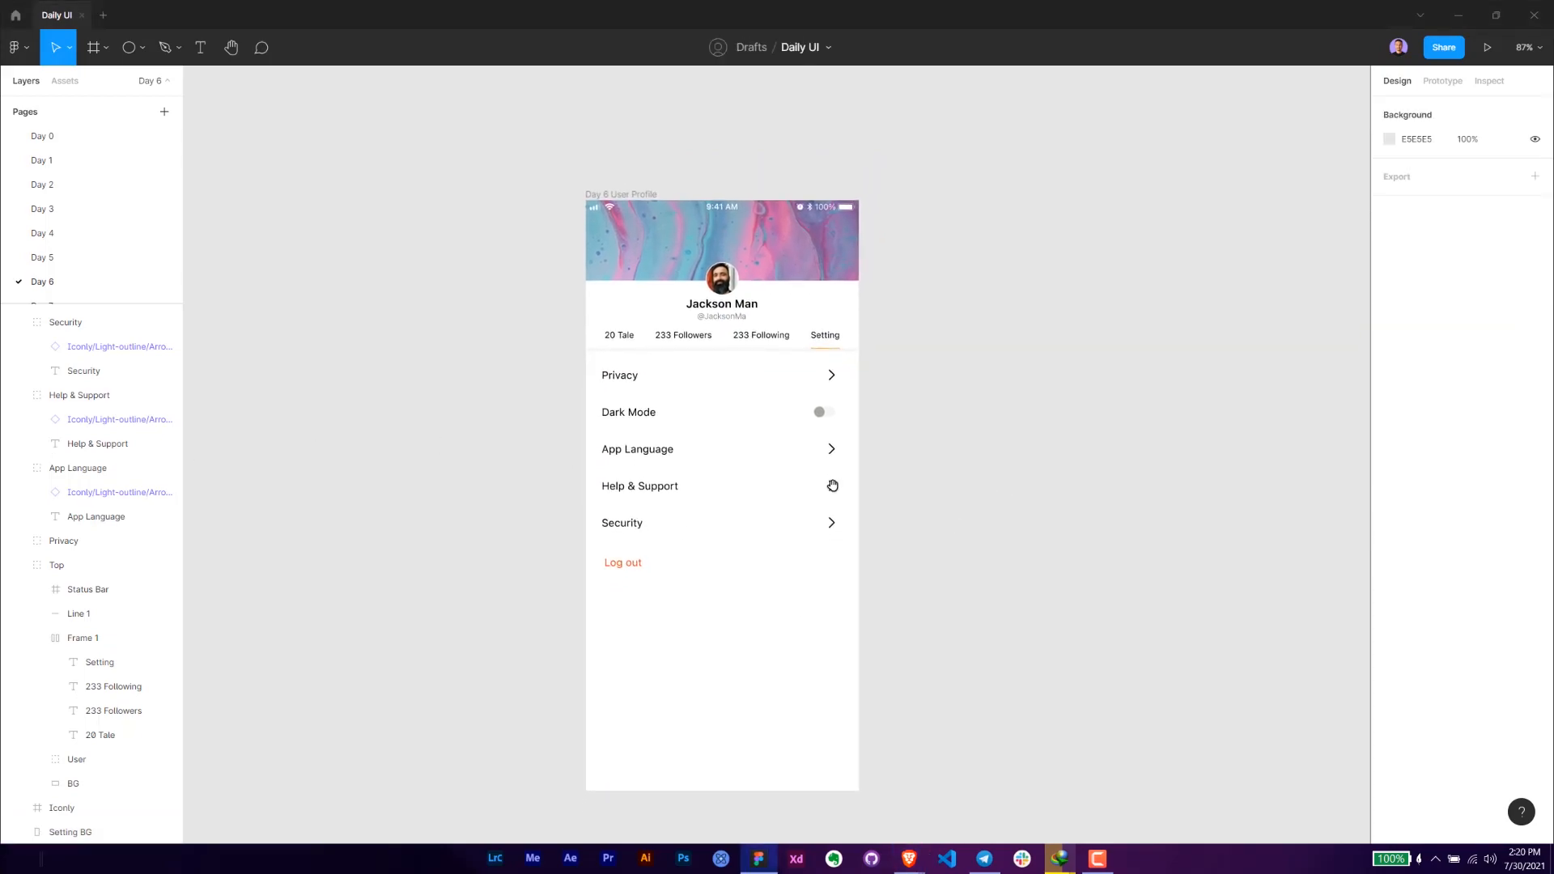
{"action": "scroll", "coordinate": [564, 197], "scroll_direction": "up", "scroll_amount": 5, "text": "ctrl"}
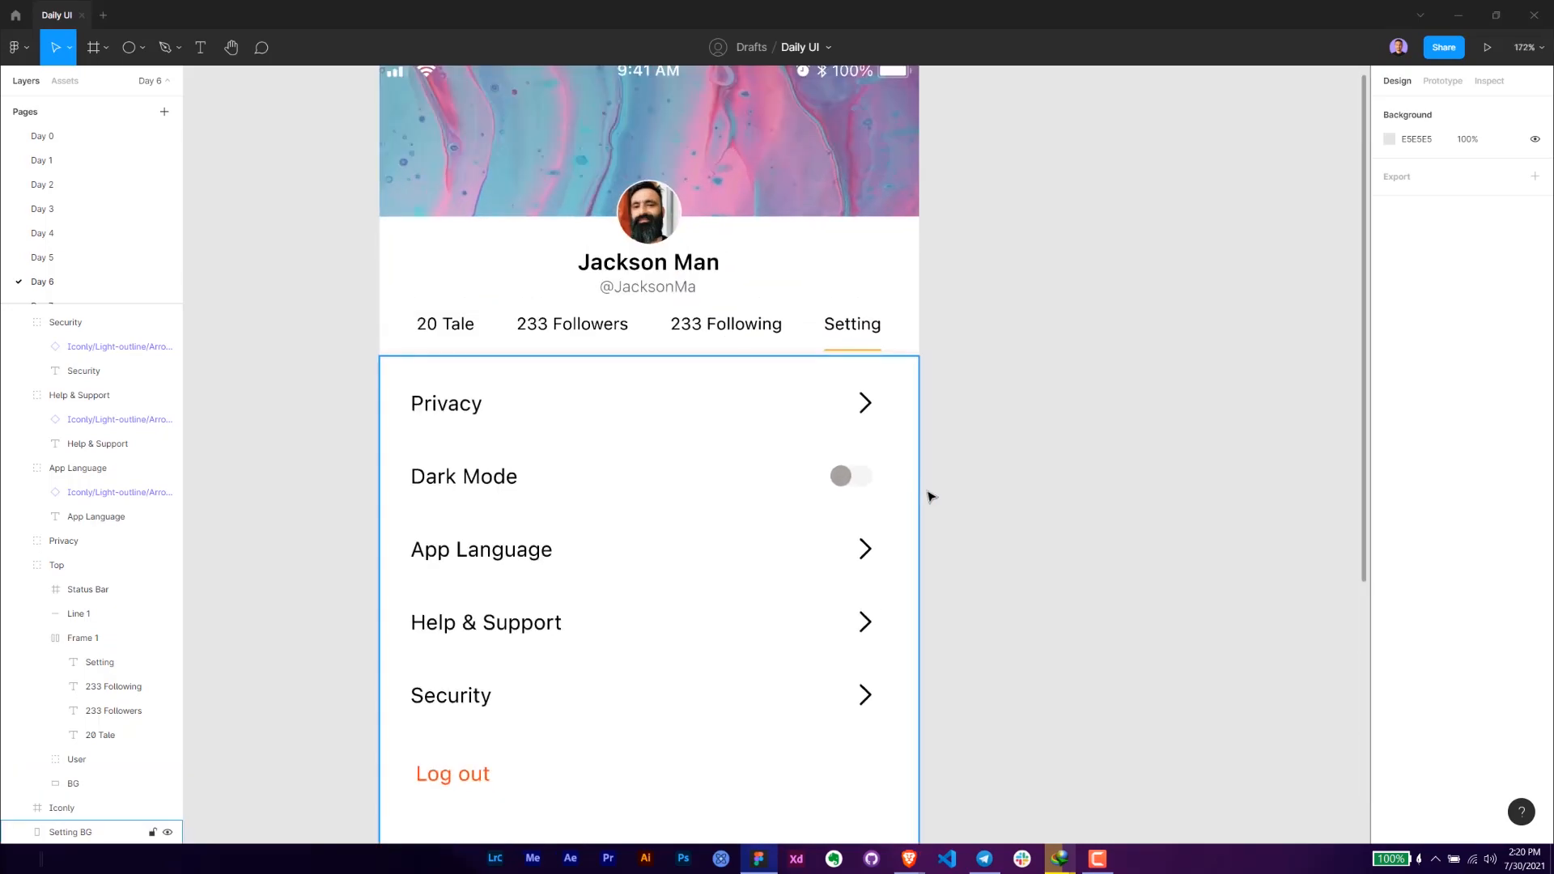
{"action": "left_click", "coordinate": [876, 402]}
{"action": "left_click_drag", "start_coordinate": [916, 394], "coordinate": [909, 494]}
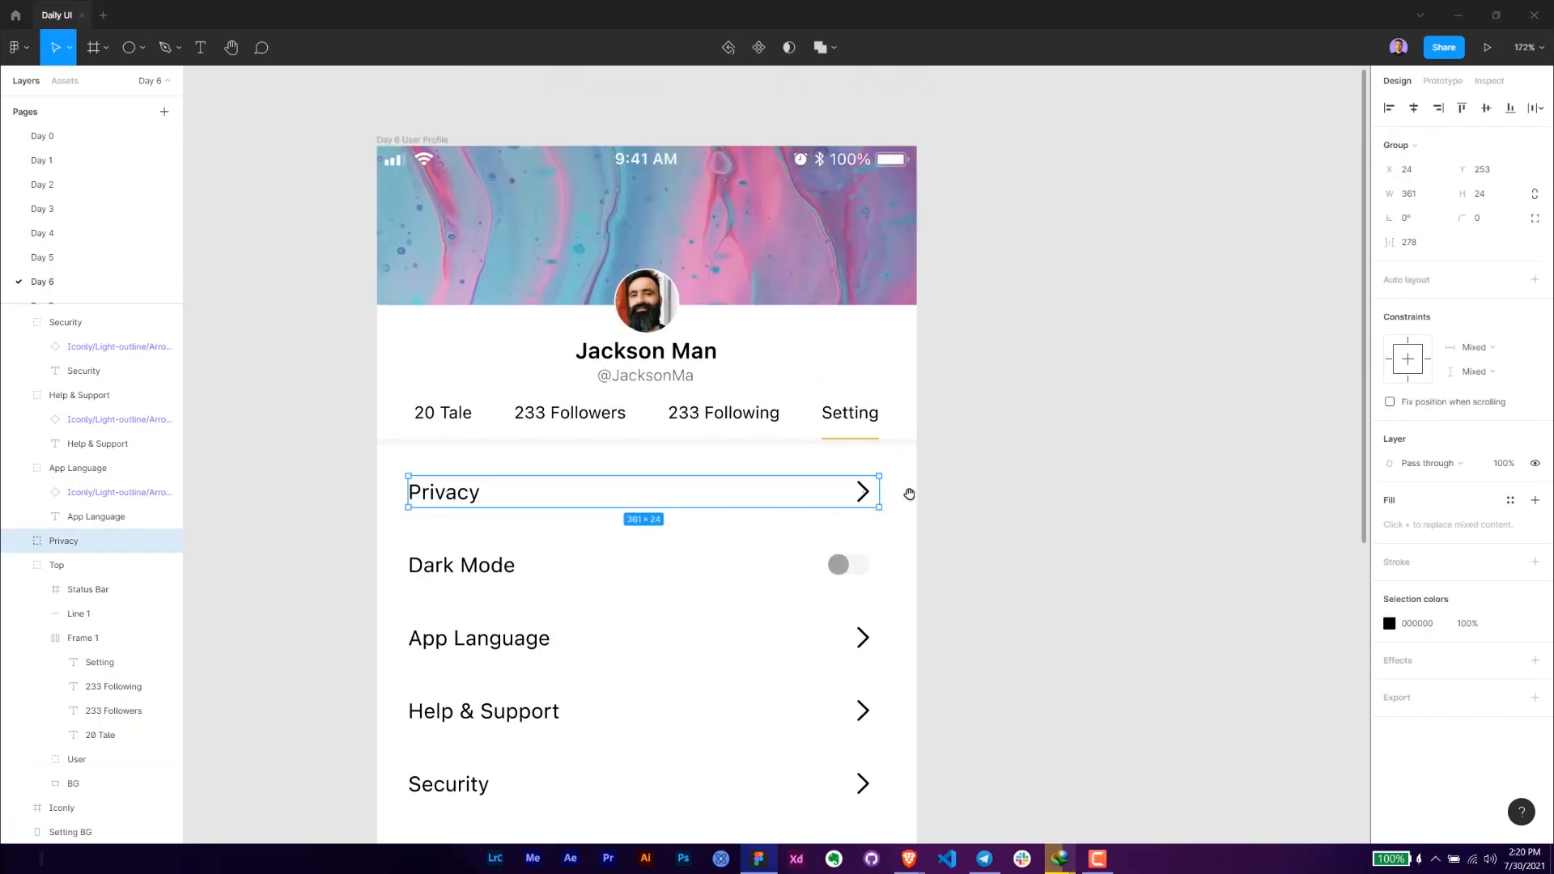
{"action": "double_click", "coordinate": [865, 502]}
{"action": "left_click_drag", "start_coordinate": [1054, 390], "coordinate": [1118, 450]}
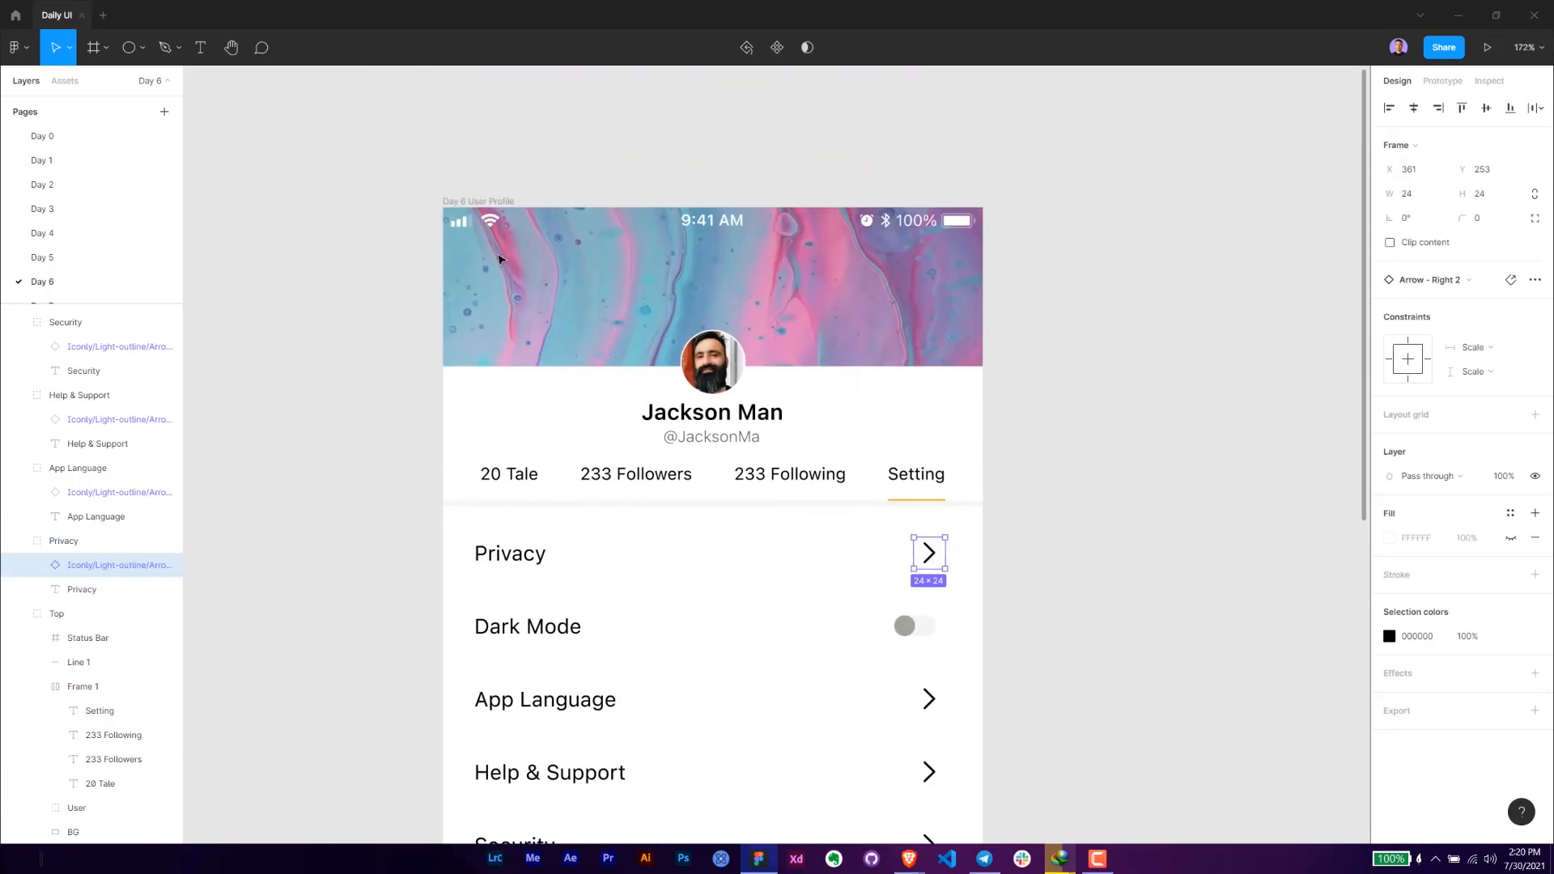
{"action": "left_click", "coordinate": [490, 197]}
{"action": "key", "text": "ctrl+v"}
- Place the pasted arrow on the header image below the signal icons at X 48, Y 50, rotated 180° and coloured FFFFFF
{"action": "scroll", "coordinate": [459, 192], "scroll_direction": "up", "scroll_amount": 2}
{"action": "left_click_drag", "start_coordinate": [816, 662], "coordinate": [494, 299]}
{"action": "key", "text": "Left"}
{"action": "key", "text": "Left"}
{"action": "key", "text": "shift+Right"}
{"action": "key", "text": "alt"}
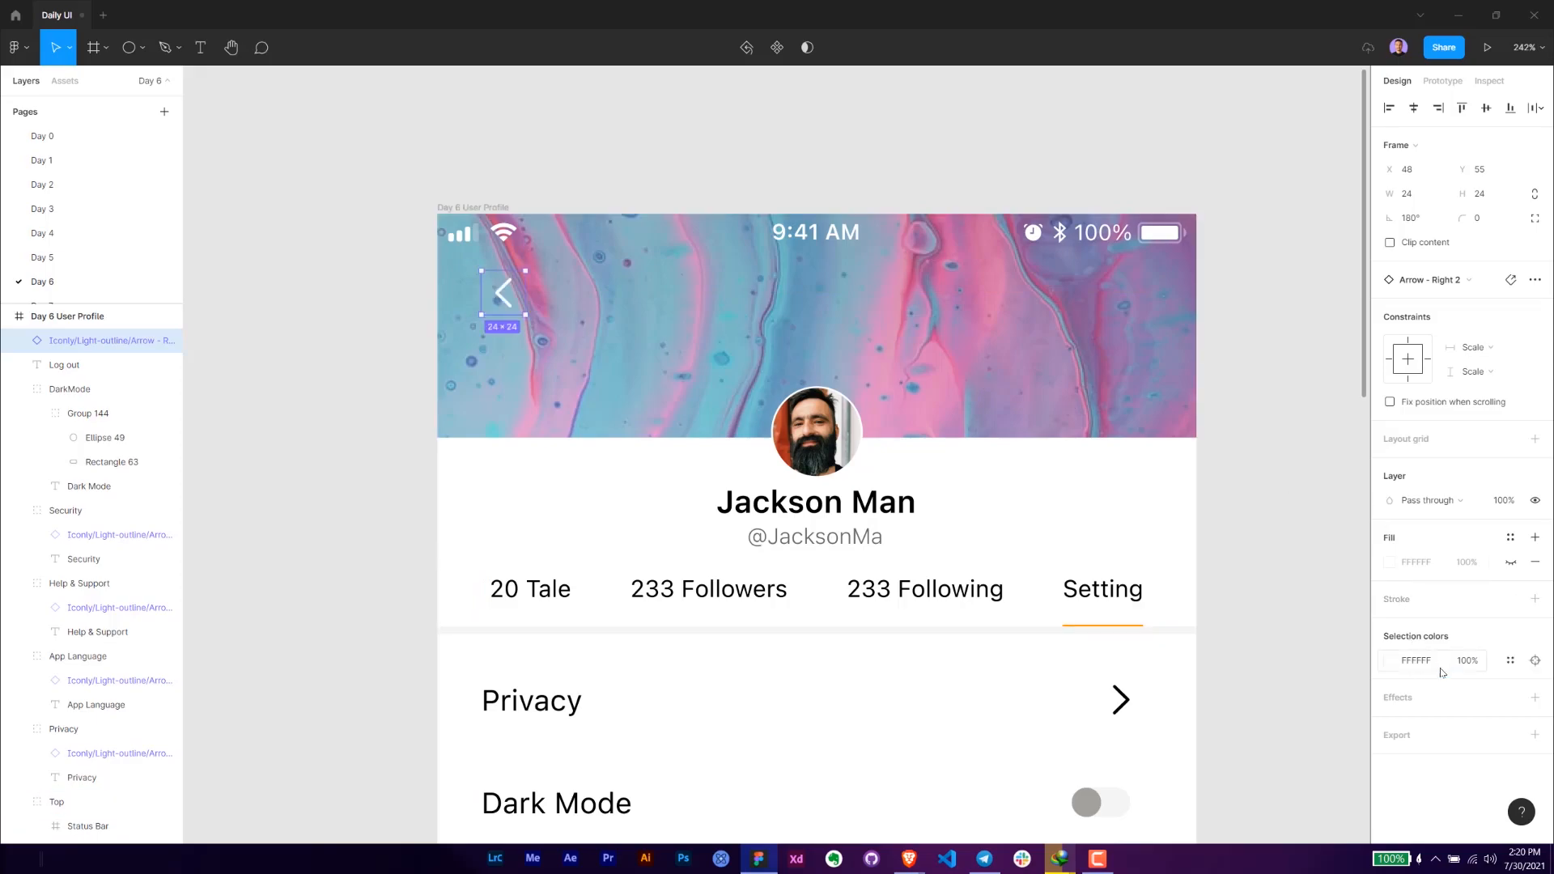
{"action": "left_click_drag", "start_coordinate": [508, 303], "coordinate": [508, 298]}
- Add a white "Back" text beside the header arrow and set its font size to 14
{"action": "scroll", "coordinate": [516, 255], "scroll_direction": "up", "scroll_amount": 4}
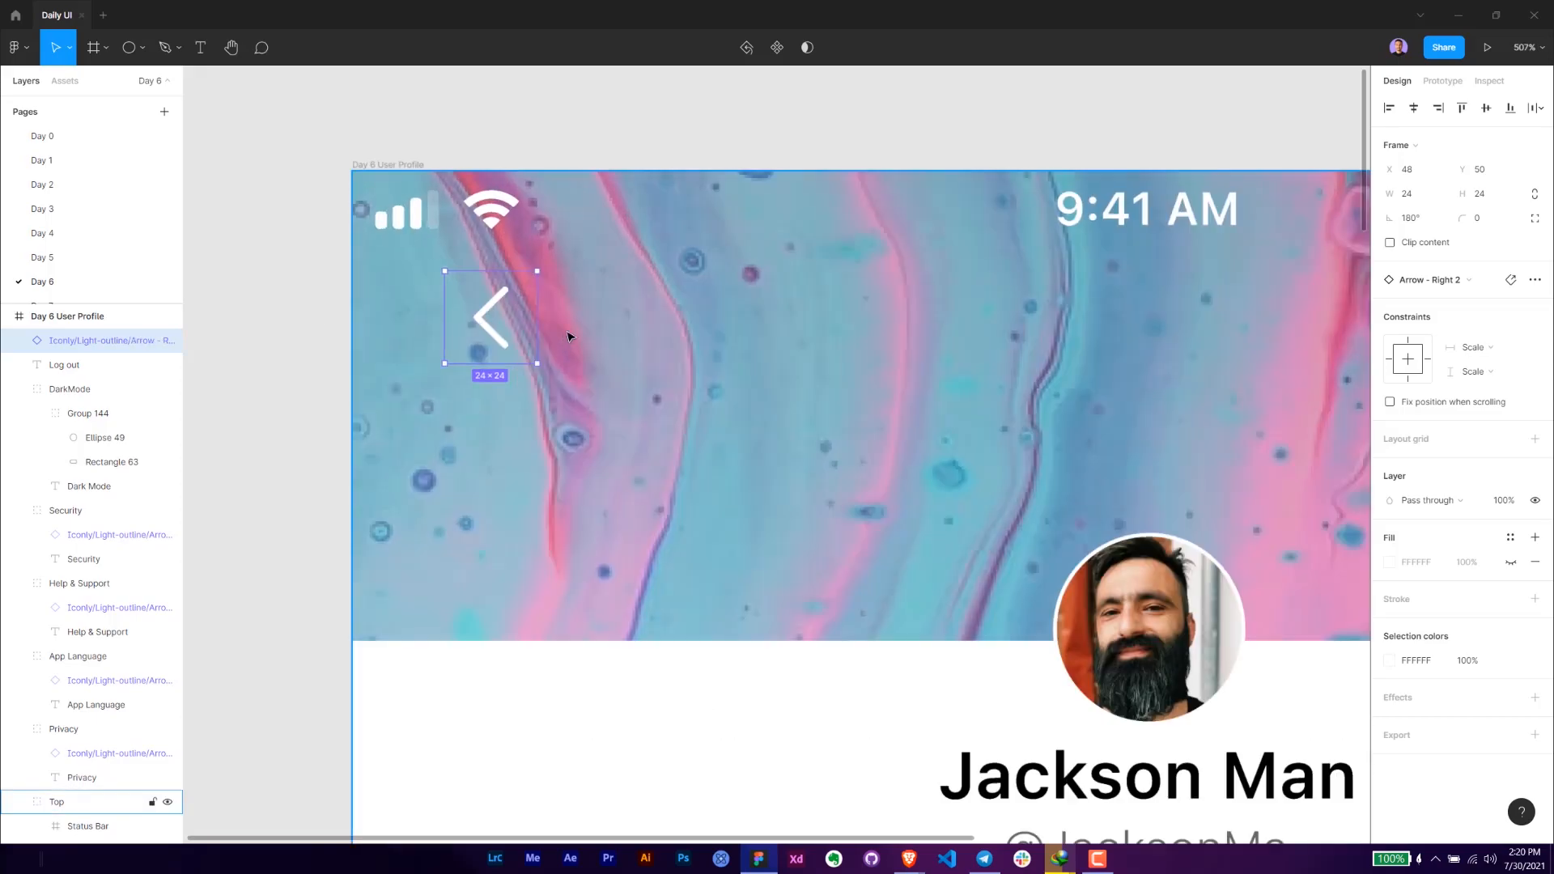
{"action": "key", "text": "t"}
{"action": "left_click", "coordinate": [568, 325]}
{"action": "type", "text": "S"}
{"action": "key", "text": "BackSpace"}
{"action": "type", "text": "Back"}
{"action": "key", "text": "Escape"}
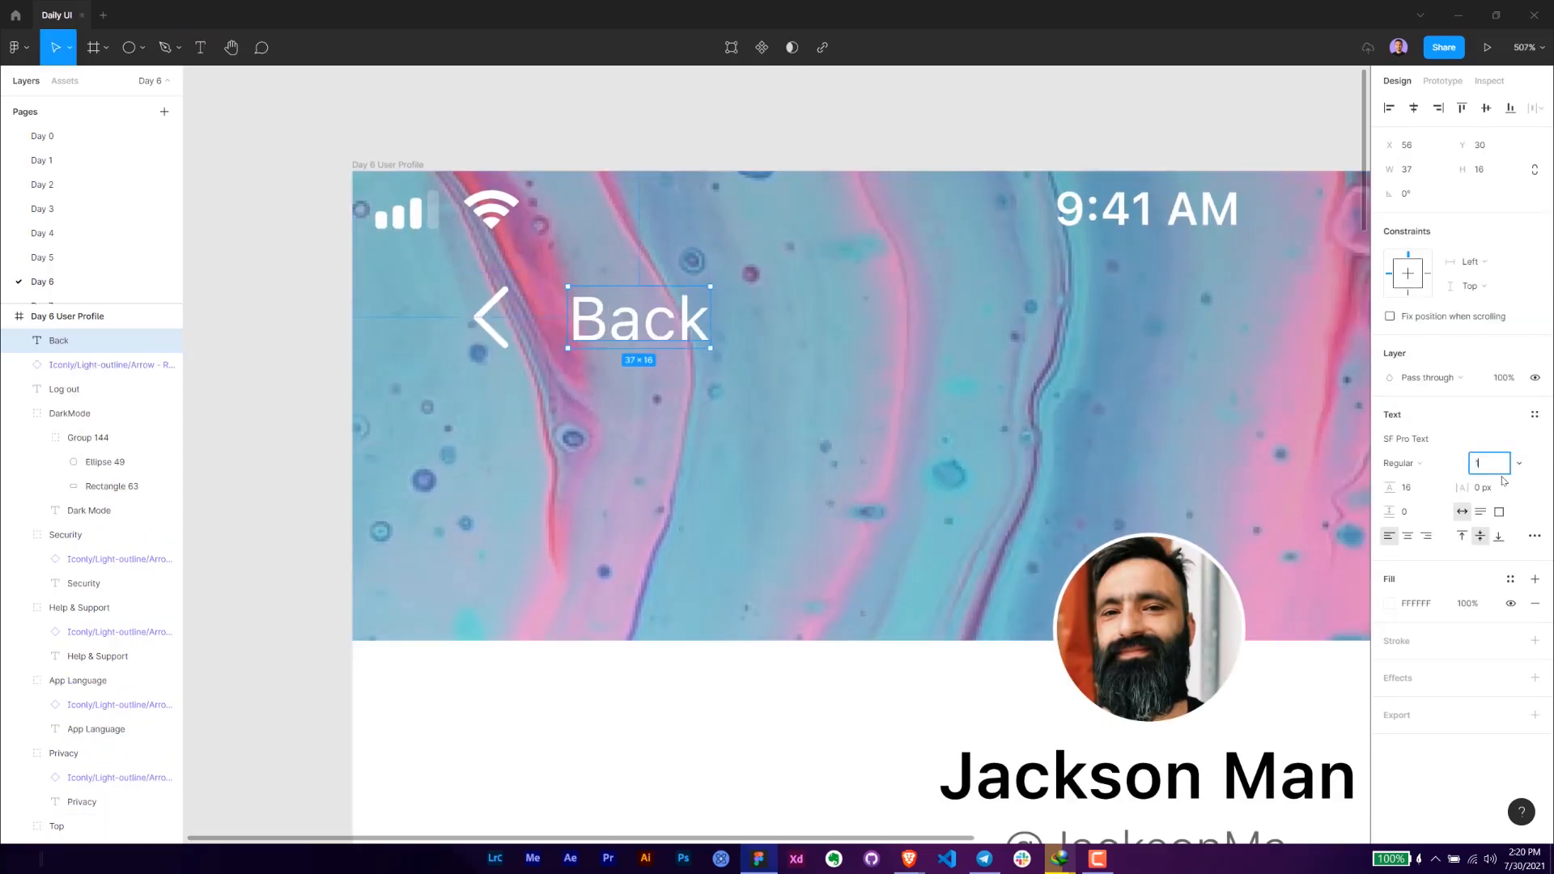
{"action": "type", "text": "14"}
{"action": "key", "text": "Return"}
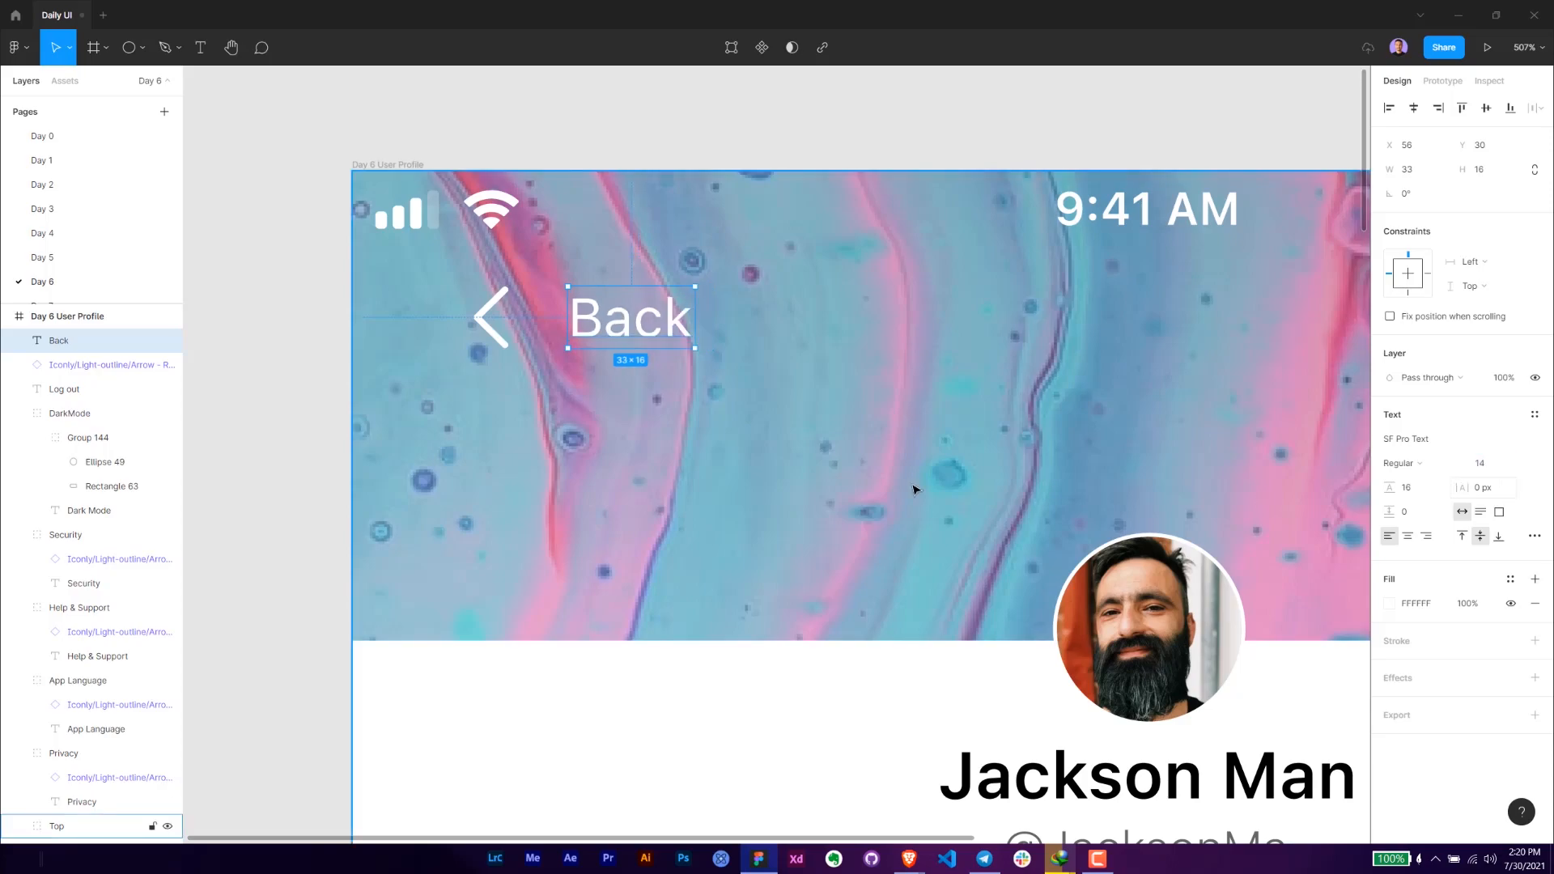
- Resize the header's back arrow proportionally to 16 × 16
{"action": "left_click", "coordinate": [481, 342]}
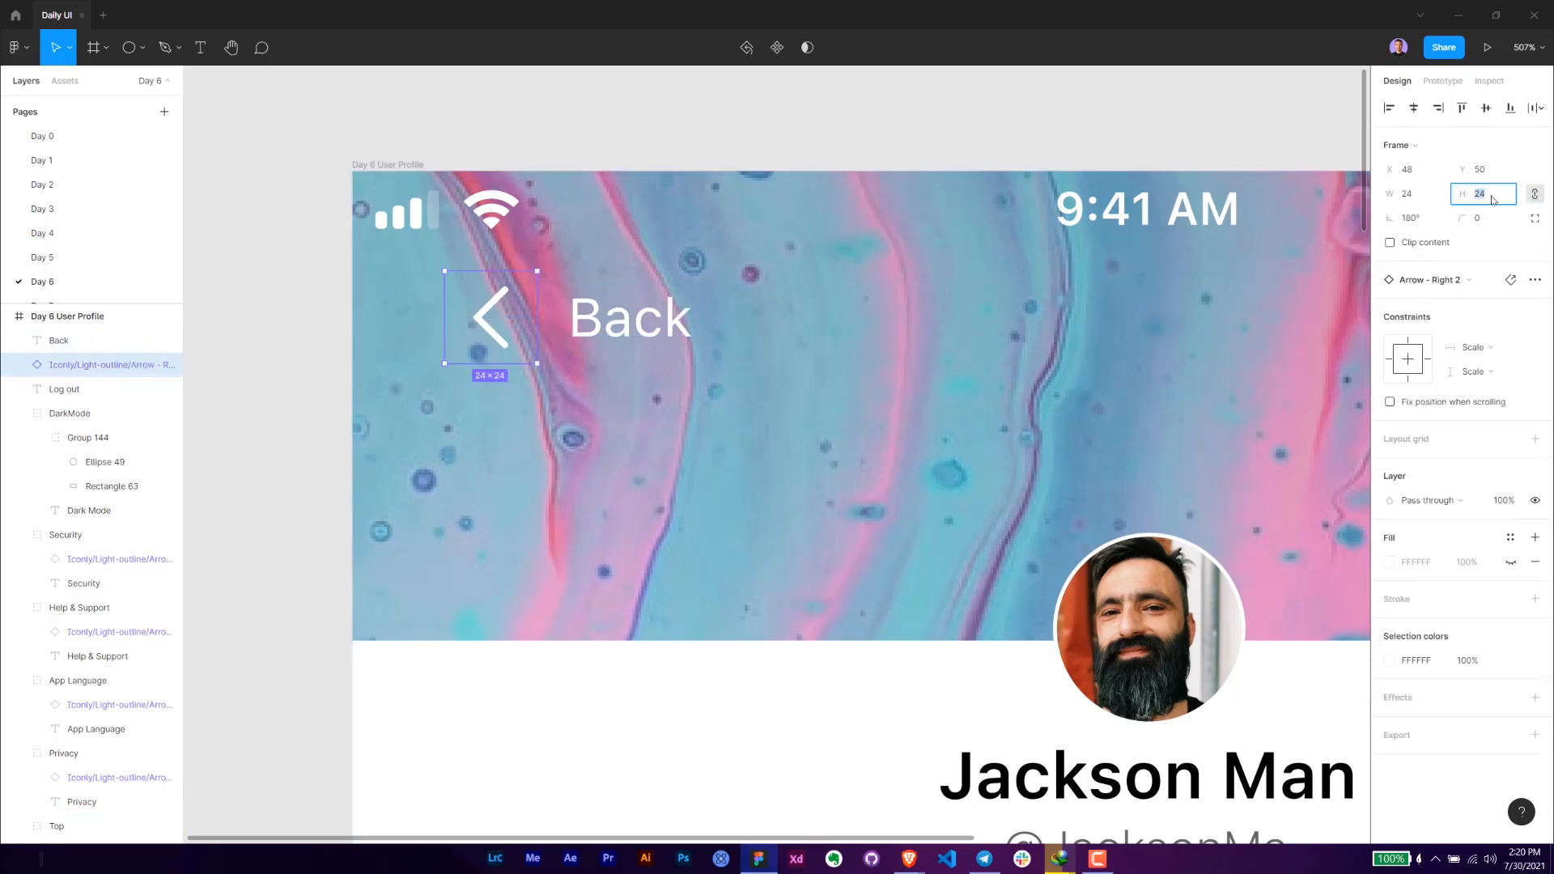
{"action": "type", "text": "16"}
{"action": "key", "text": "Return"}
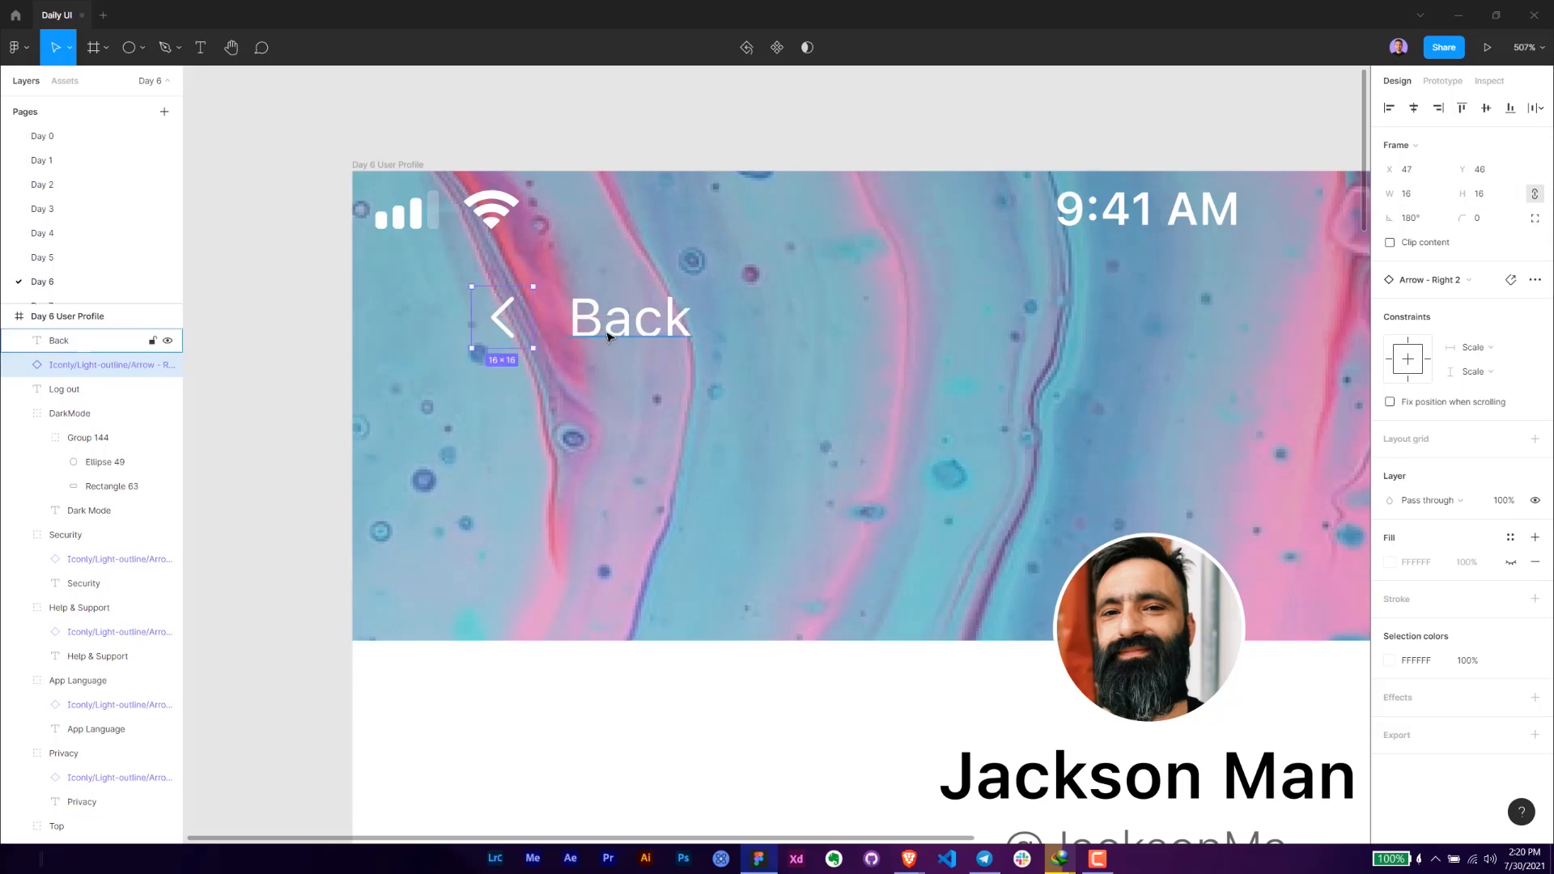
- Set the Back text 4 px from its arrow and move both to 24 px from the frame's left edge and 32 px from its top
{"action": "left_click", "coordinate": [678, 329]}
{"action": "left_click_drag", "start_coordinate": [678, 329], "coordinate": [653, 330]}
{"action": "left_click", "coordinate": [483, 325], "text": "shift"}
{"action": "key", "text": "Right"}
{"action": "key", "text": "Right"}
{"action": "left_click", "coordinate": [481, 325], "text": "shift"}
{"action": "key", "text": "Down"}
{"action": "key", "text": "Down"}
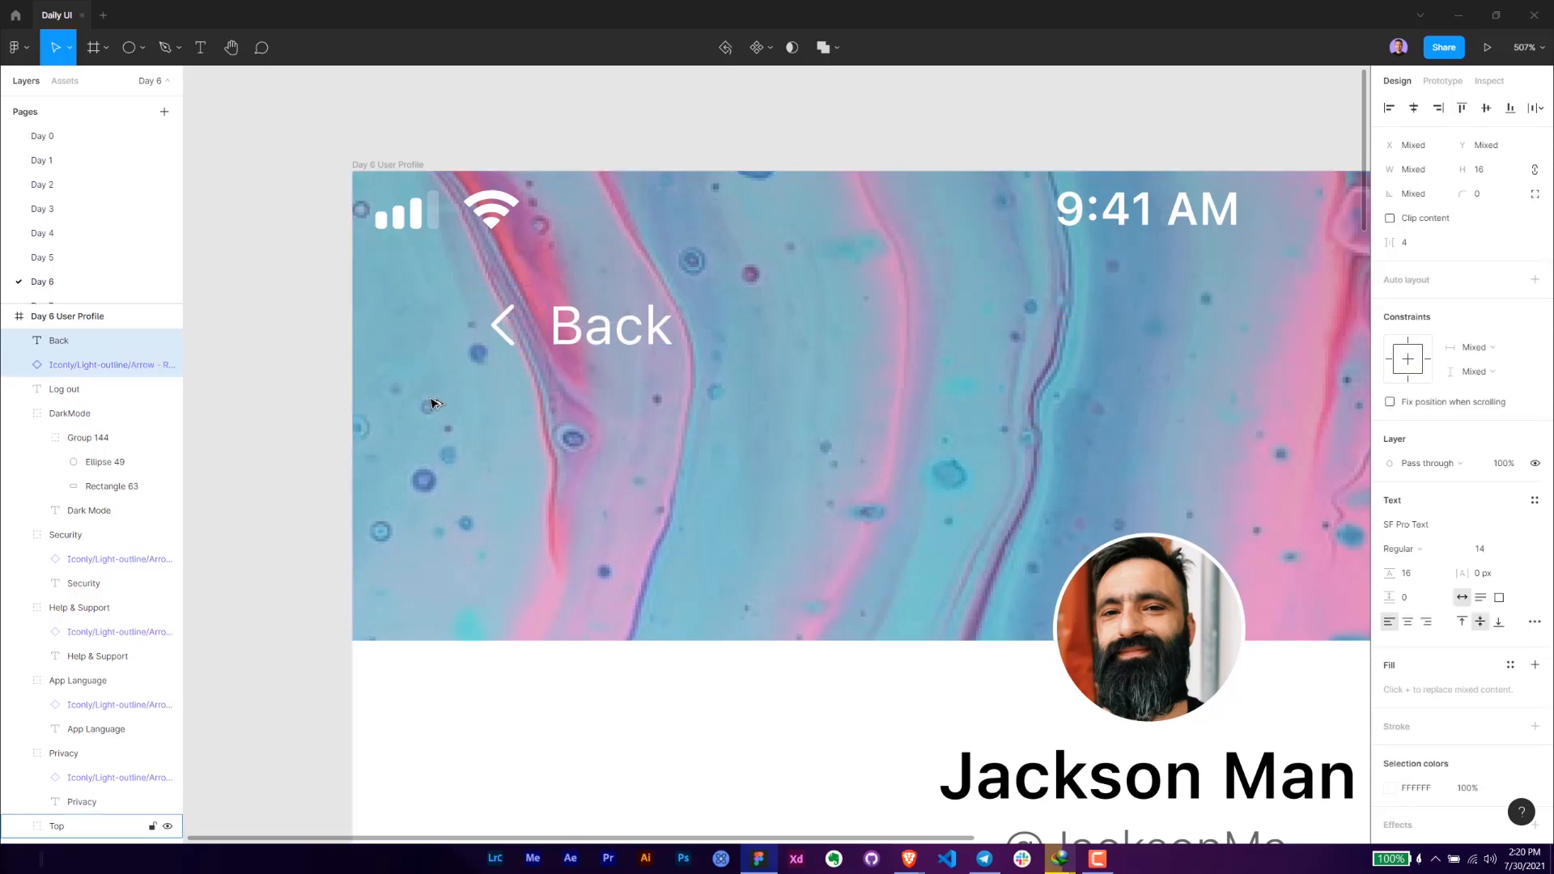
{"action": "key", "text": "Right"}
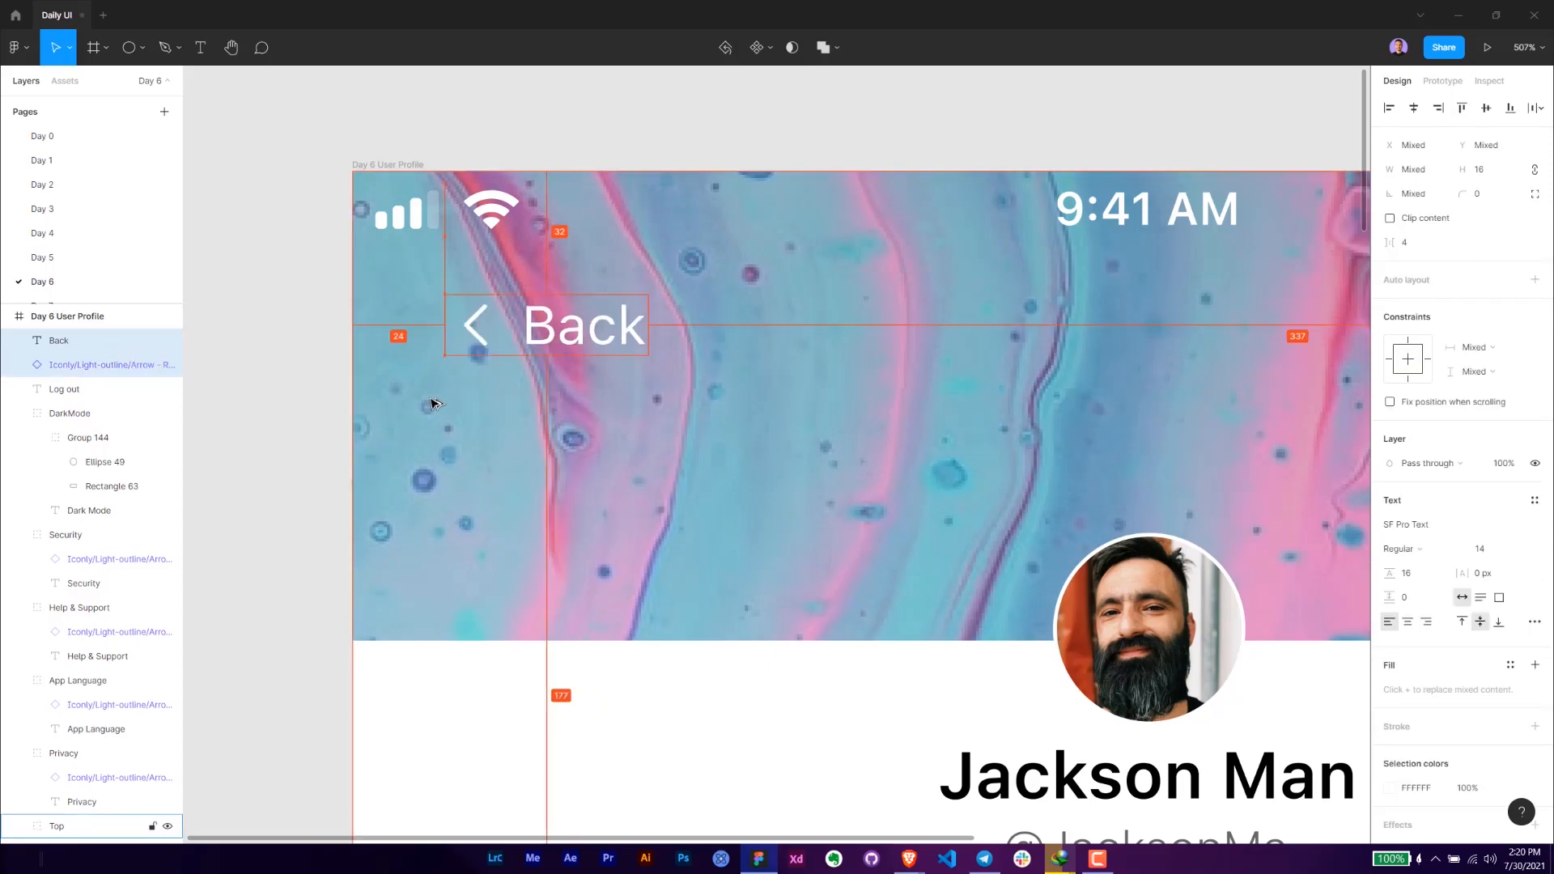
- Check the "20 Tale" tab's left offset and nudge the back arrow and Back text right to match it
{"action": "scroll", "coordinate": [437, 399], "scroll_direction": "down", "scroll_amount": 5}
{"action": "left_click", "coordinate": [484, 598], "text": "ctrl"}
{"action": "key", "text": "alt"}
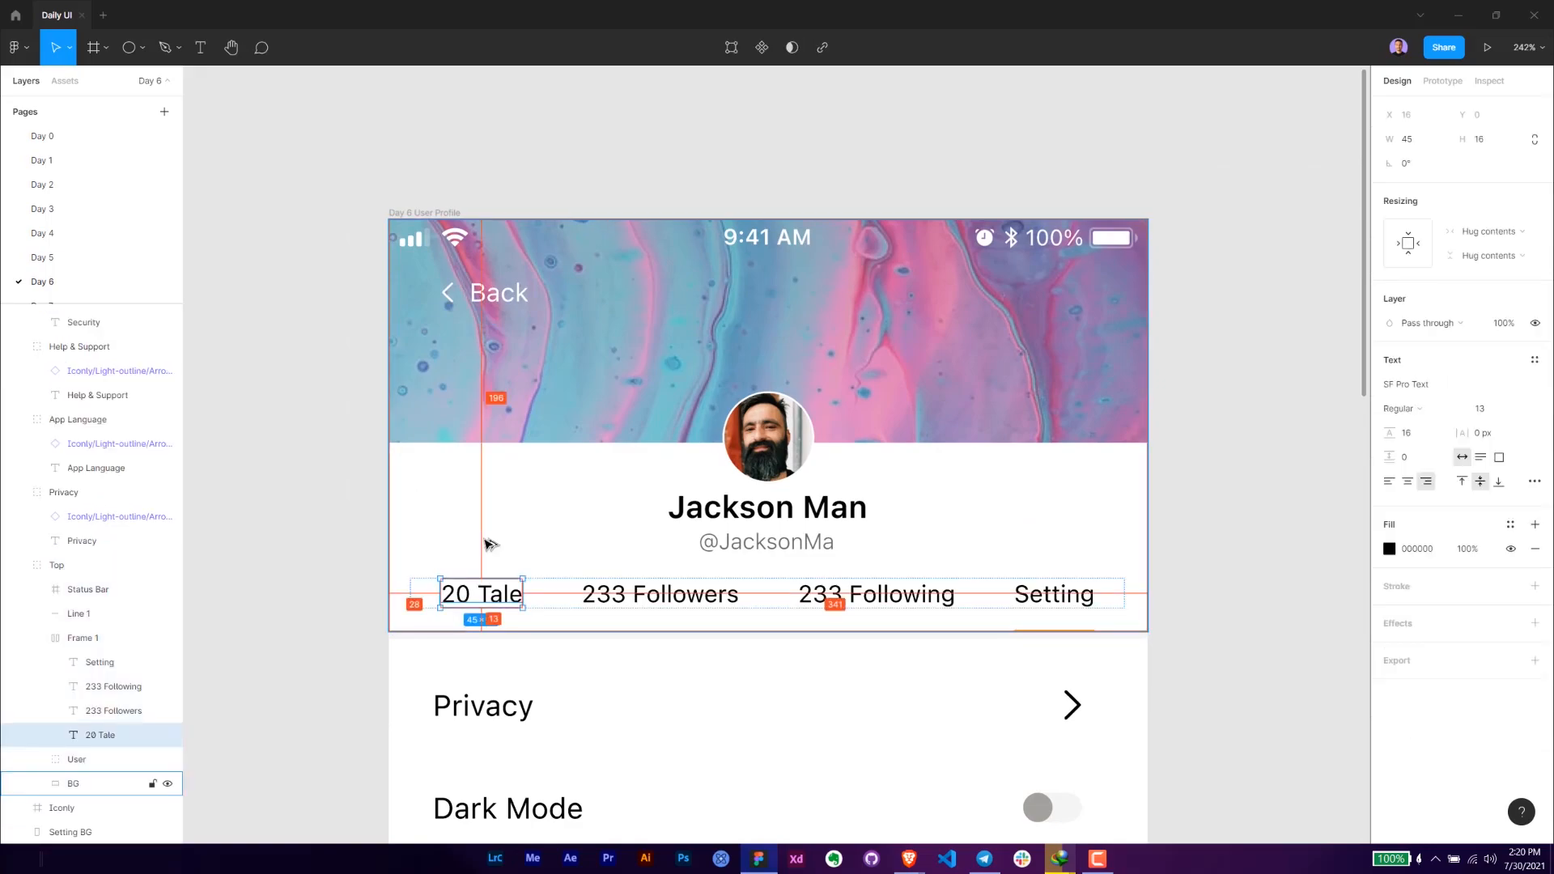
{"action": "left_click", "coordinate": [449, 294]}
{"action": "left_click", "coordinate": [492, 295], "text": "shift"}
{"action": "key", "text": "alt"}
{"action": "key", "text": "Right"}
{"action": "key", "text": "Right"}
{"action": "key", "text": "Right"}
{"action": "key", "text": "Right"}
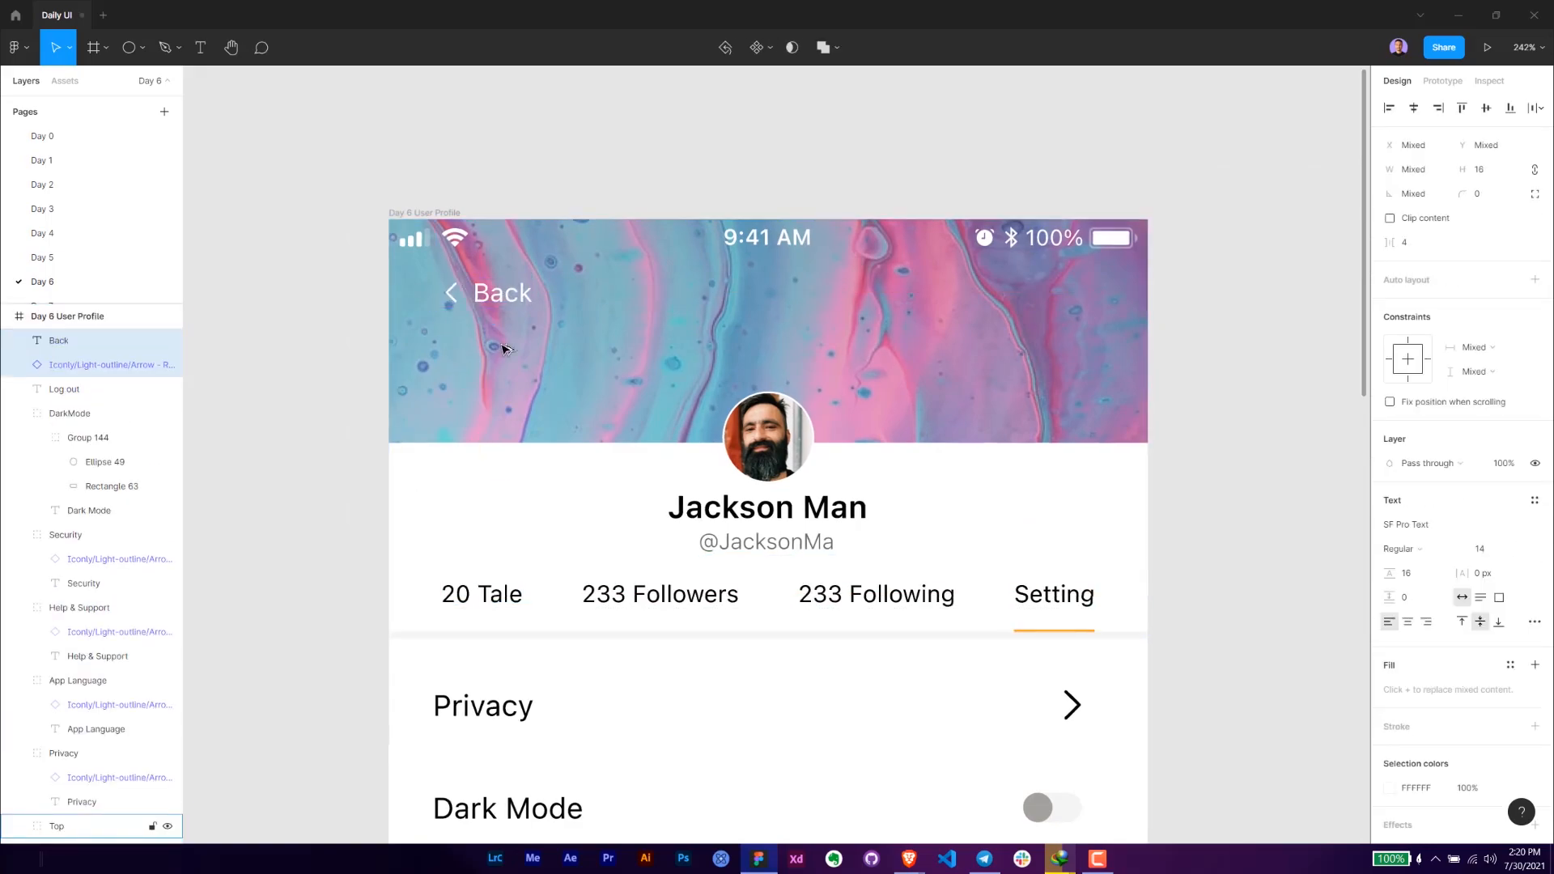
- Check the Privacy row's left offset against the "20 Tale" tab and the frame edge
{"action": "left_click", "coordinate": [462, 706], "text": "ctrl"}
{"action": "double_click", "coordinate": [462, 599]}
{"action": "left_click_drag", "start_coordinate": [484, 586], "coordinate": [494, 500]}
{"action": "left_click", "coordinate": [475, 617]}
{"action": "key", "text": "alt"}
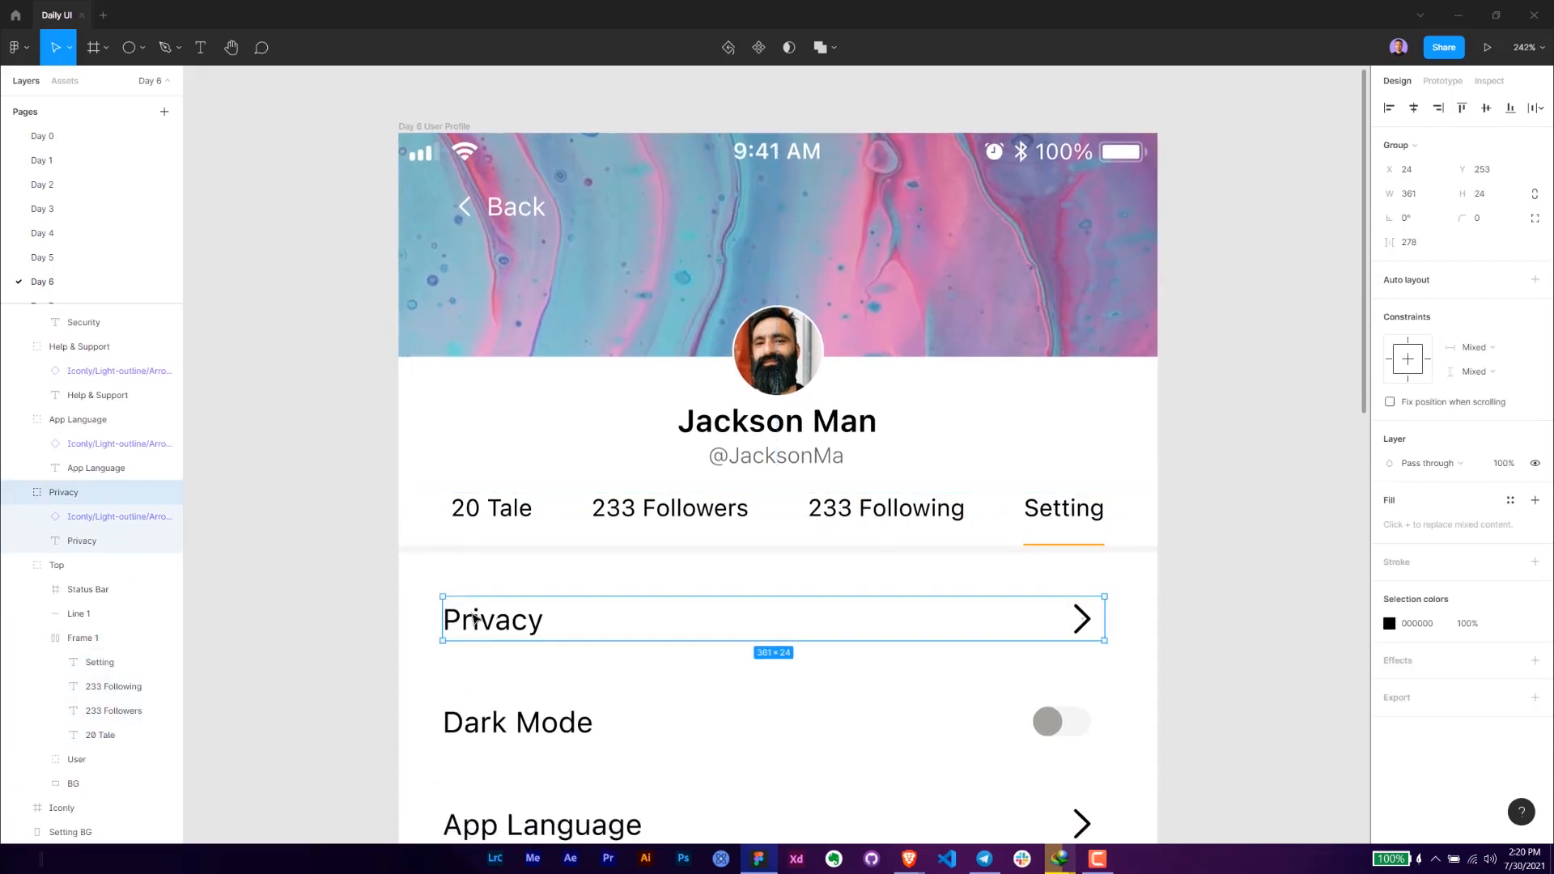
{"action": "left_click", "coordinate": [385, 512]}
- Move the five setting row labels and the Log out text 4 px right, aligning the row labels with the "20 Tale" tab
{"action": "left_click", "coordinate": [486, 623], "text": "ctrl"}
{"action": "scroll", "coordinate": [496, 611], "scroll_direction": "down", "scroll_amount": 3}
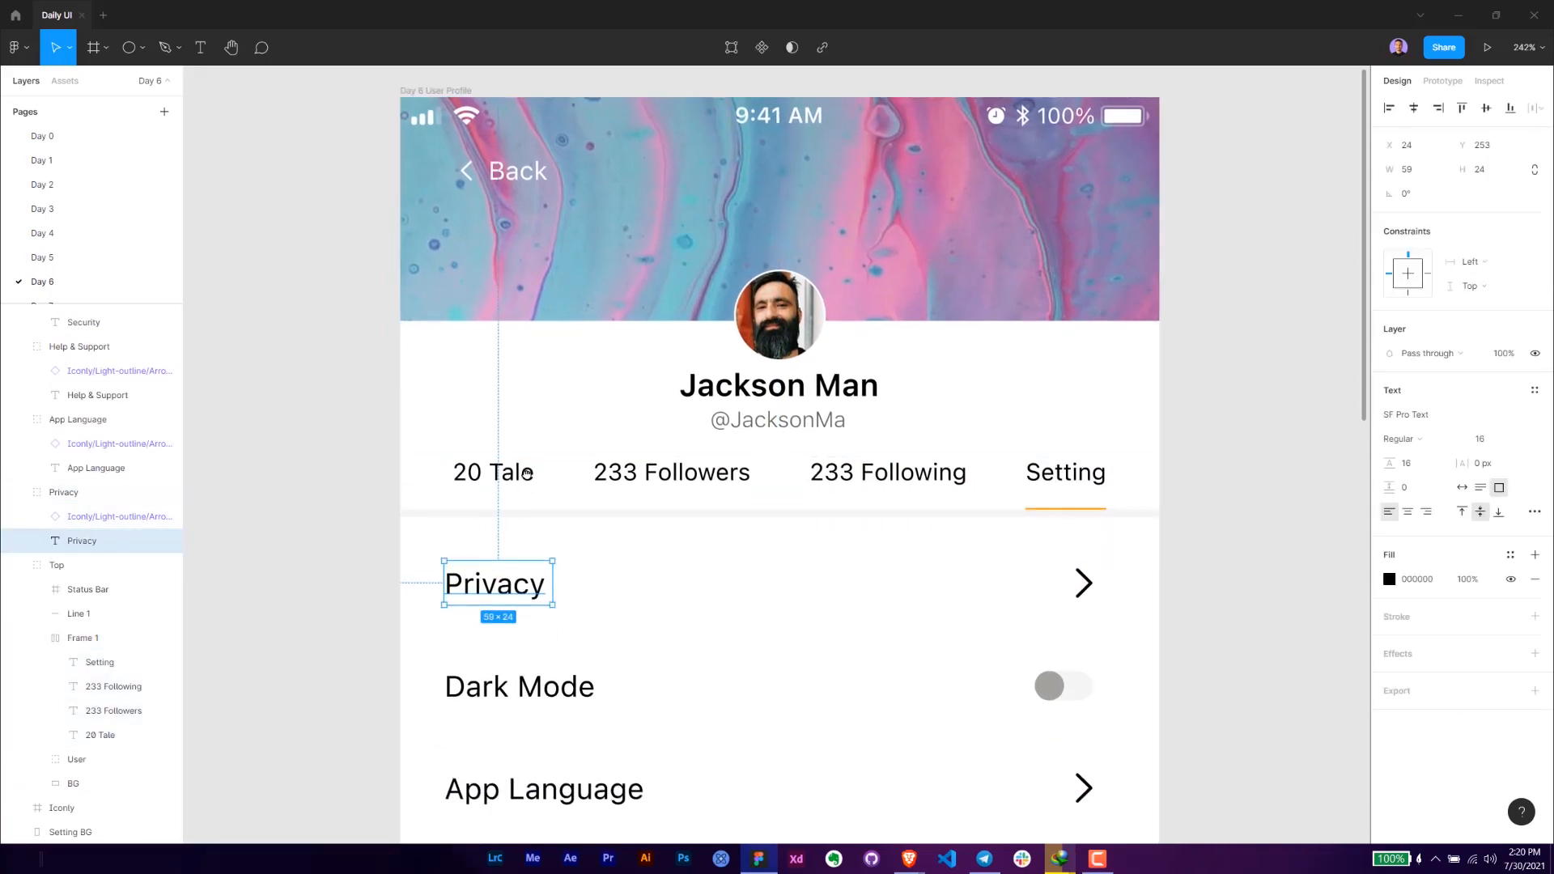
{"action": "left_click", "coordinate": [522, 530], "text": "shift"}
{"action": "left_click", "coordinate": [539, 628], "text": "shift"}
{"action": "scroll", "coordinate": [509, 543], "scroll_direction": "down", "scroll_amount": 3}
{"action": "left_click", "coordinate": [510, 544], "text": "shift"}
{"action": "left_click", "coordinate": [513, 645], "text": "shift"}
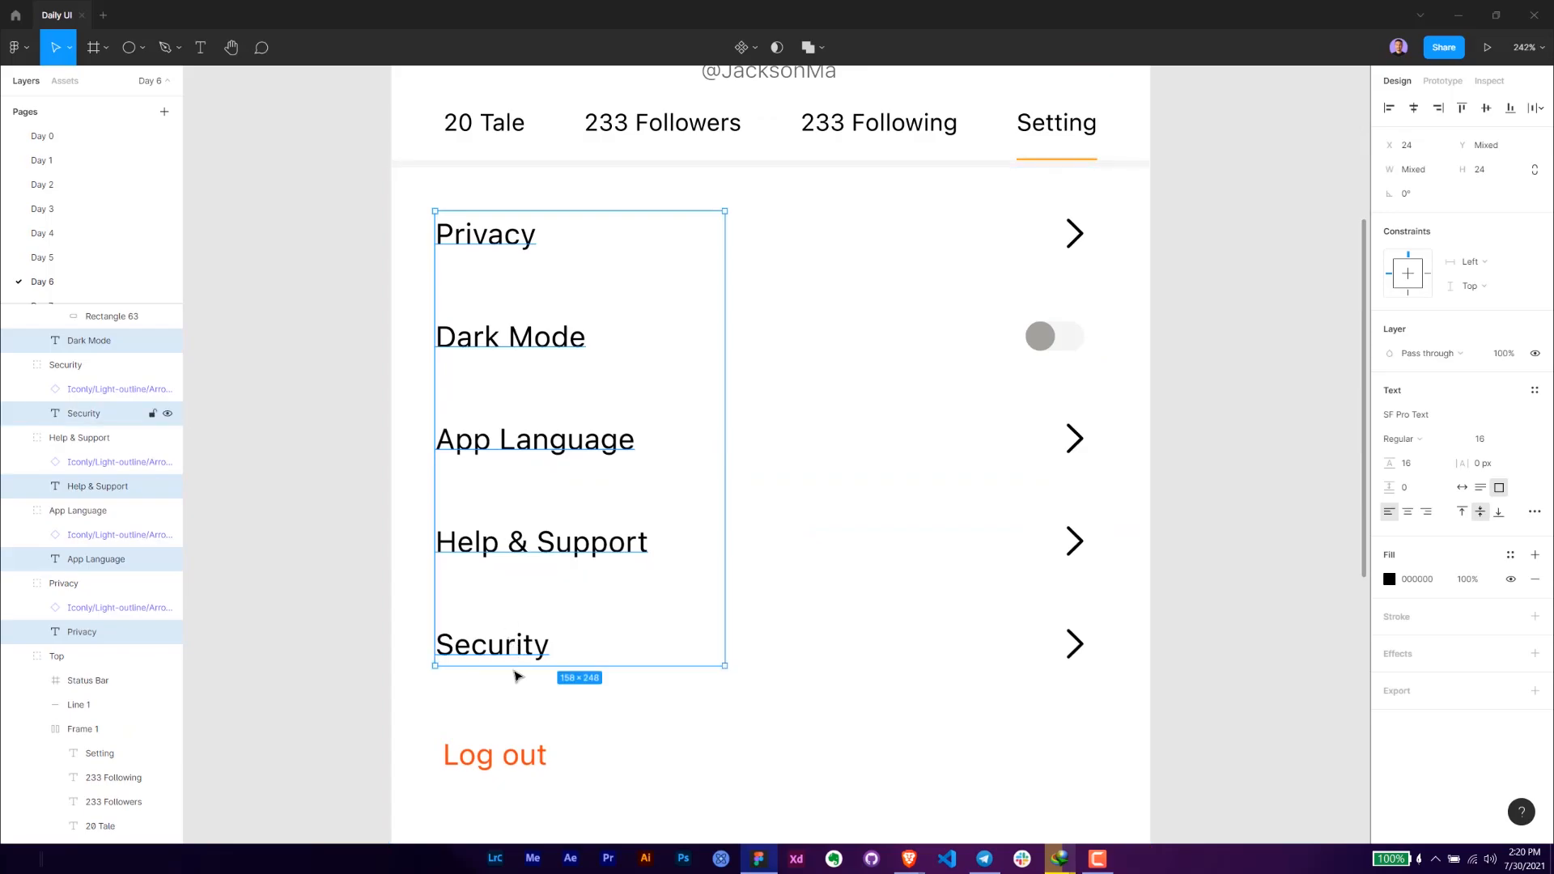
{"action": "left_click", "coordinate": [519, 753], "text": "shift"}
{"action": "key", "text": "Right"}
{"action": "key", "text": "Right"}
{"action": "key", "text": "Right"}
{"action": "key", "text": "Right"}
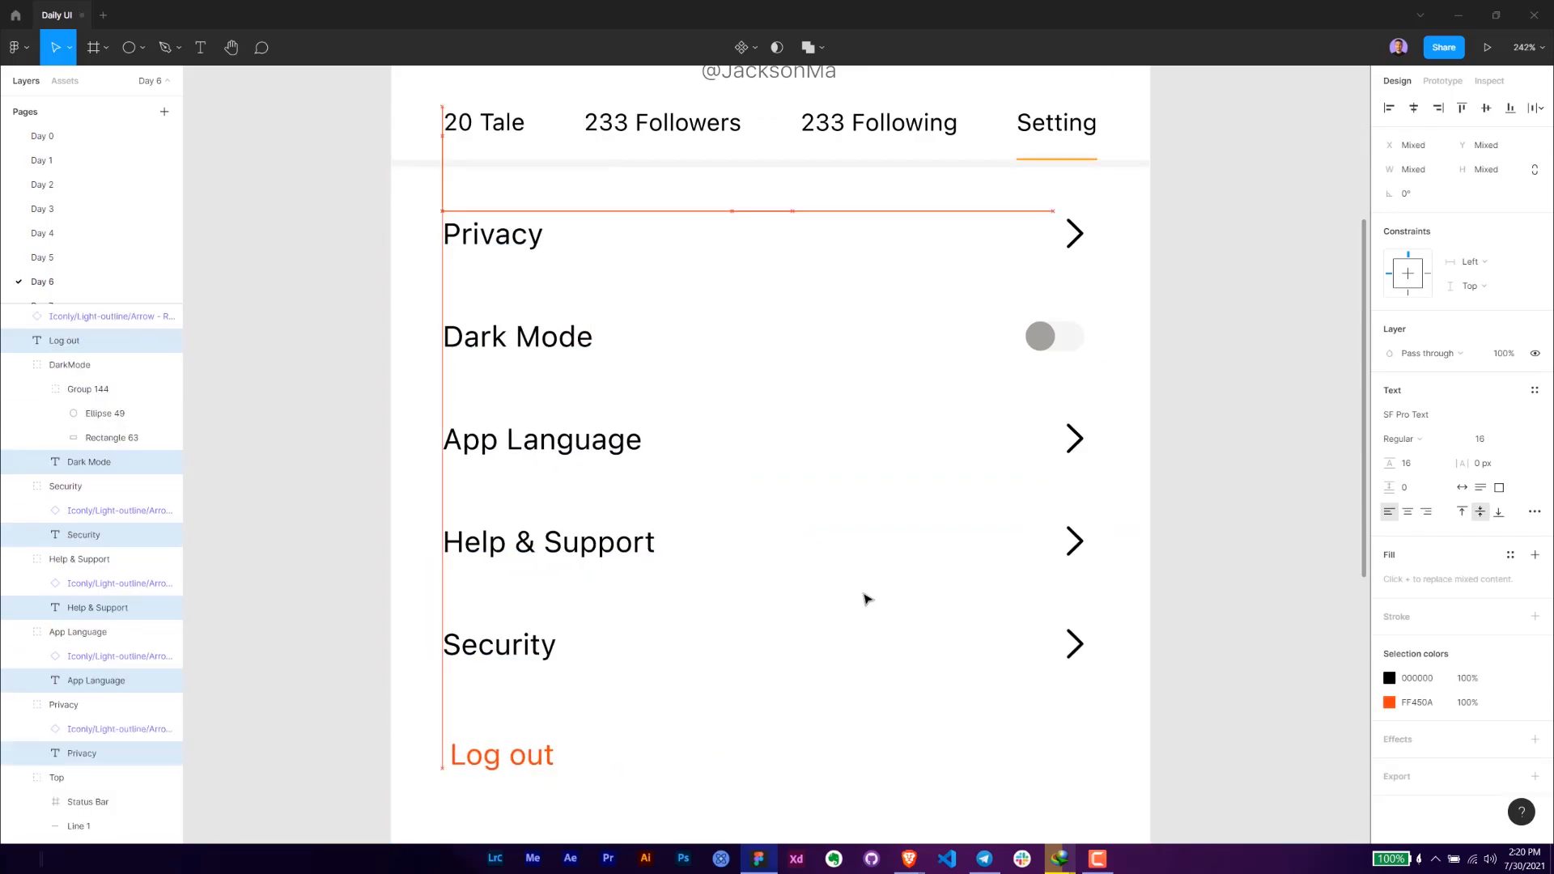
- Examine the alignment of the header, tabs and setting rows, and the empty header area below the battery indicator
{"action": "left_click", "coordinate": [312, 389]}
{"action": "left_click_drag", "start_coordinate": [311, 356], "coordinate": [323, 496]}
{"action": "scroll", "coordinate": [323, 493], "scroll_direction": "down", "scroll_amount": 3}
{"action": "left_click_drag", "start_coordinate": [338, 303], "coordinate": [354, 417]}
{"action": "scroll", "coordinate": [351, 396], "scroll_direction": "up", "scroll_amount": 3}
{"action": "scroll", "coordinate": [351, 396], "scroll_direction": "down", "scroll_amount": 5}
{"action": "scroll", "coordinate": [355, 414], "scroll_direction": "up", "scroll_amount": 1}
{"action": "scroll", "coordinate": [354, 414], "scroll_direction": "up", "scroll_amount": 5}
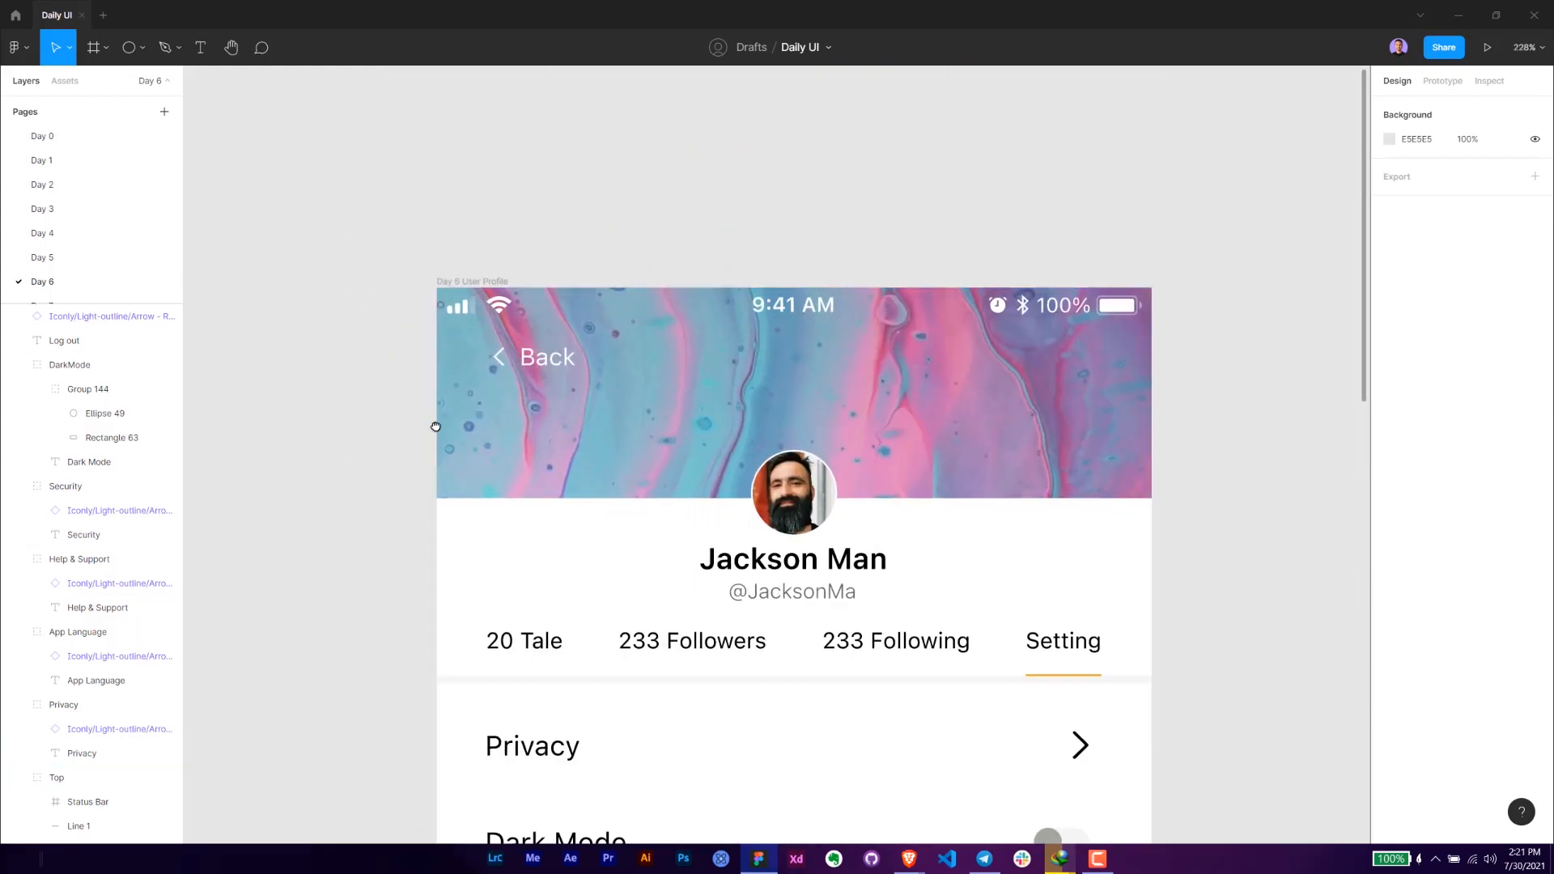
{"action": "scroll", "coordinate": [434, 462], "scroll_direction": "down", "scroll_amount": 2}
{"action": "scroll", "coordinate": [434, 313], "scroll_direction": "right", "scroll_amount": 2}
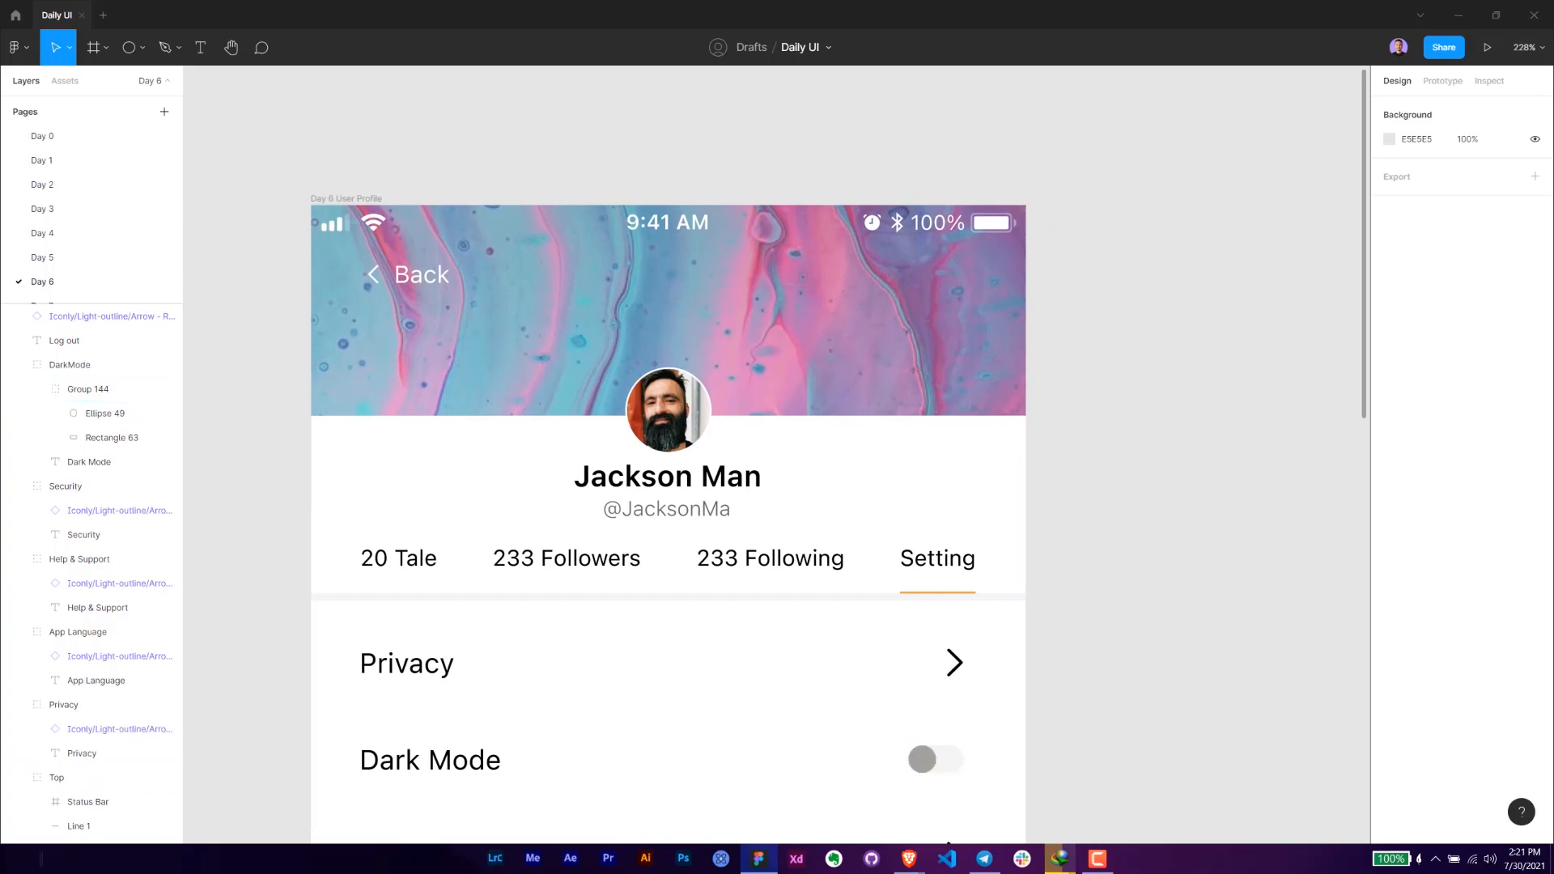
{"action": "left_click_drag", "start_coordinate": [1021, 353], "coordinate": [916, 415]}
{"action": "scroll", "coordinate": [866, 407], "scroll_direction": "up", "scroll_amount": 1}
{"action": "scroll", "coordinate": [866, 407], "scroll_direction": "up", "scroll_amount": 5}
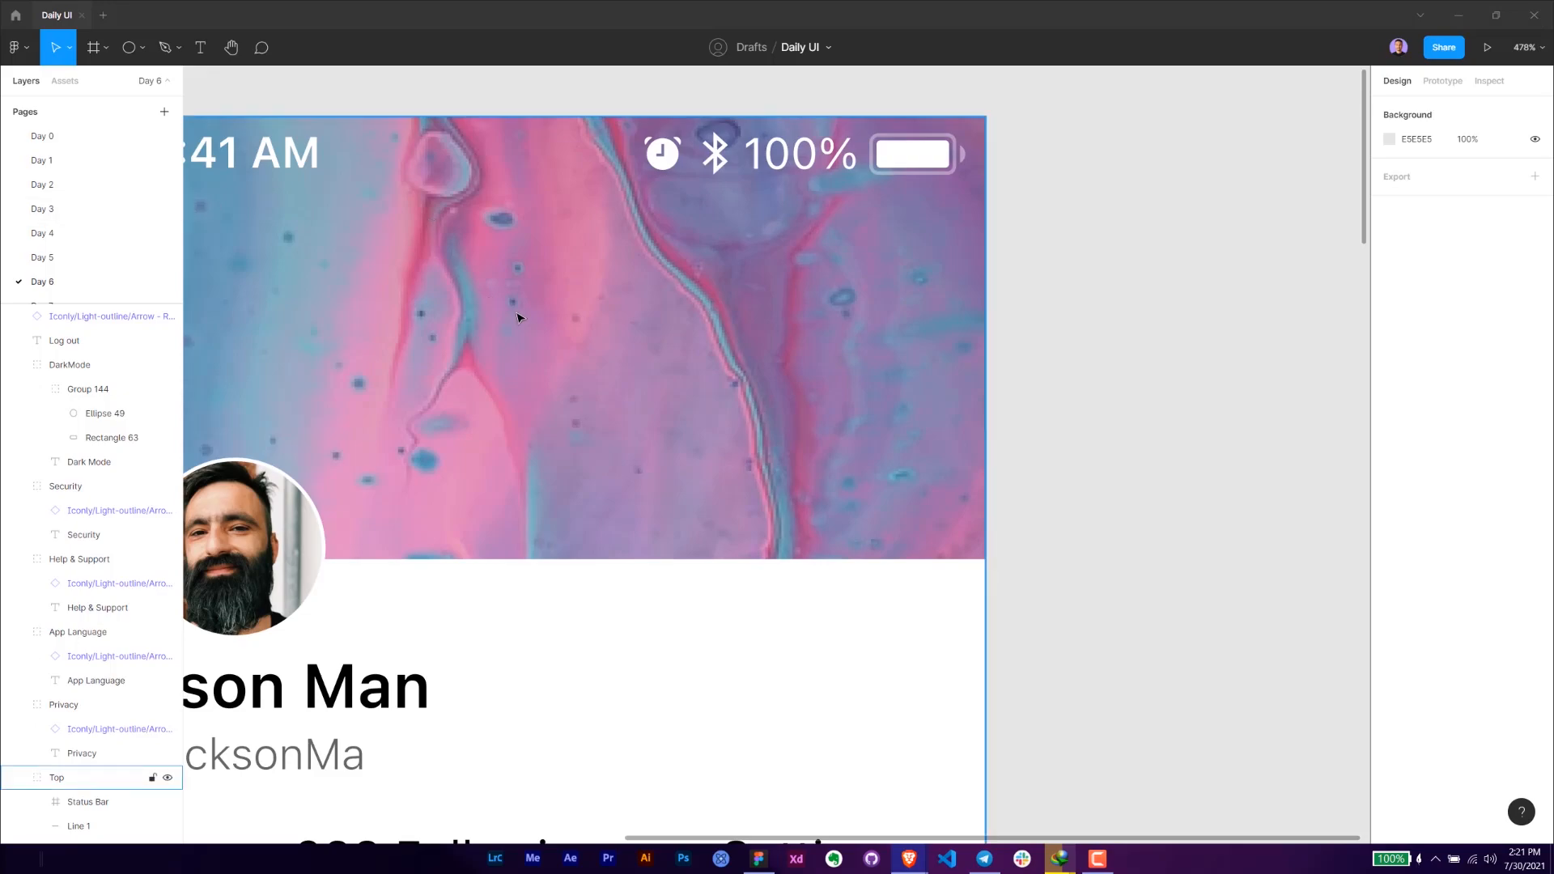
- Draw a rectangle on the cover image below the battery indicator and size it to 95 × 24
{"action": "key", "text": "r"}
{"action": "left_click_drag", "start_coordinate": [745, 347], "coordinate": [783, 360]}
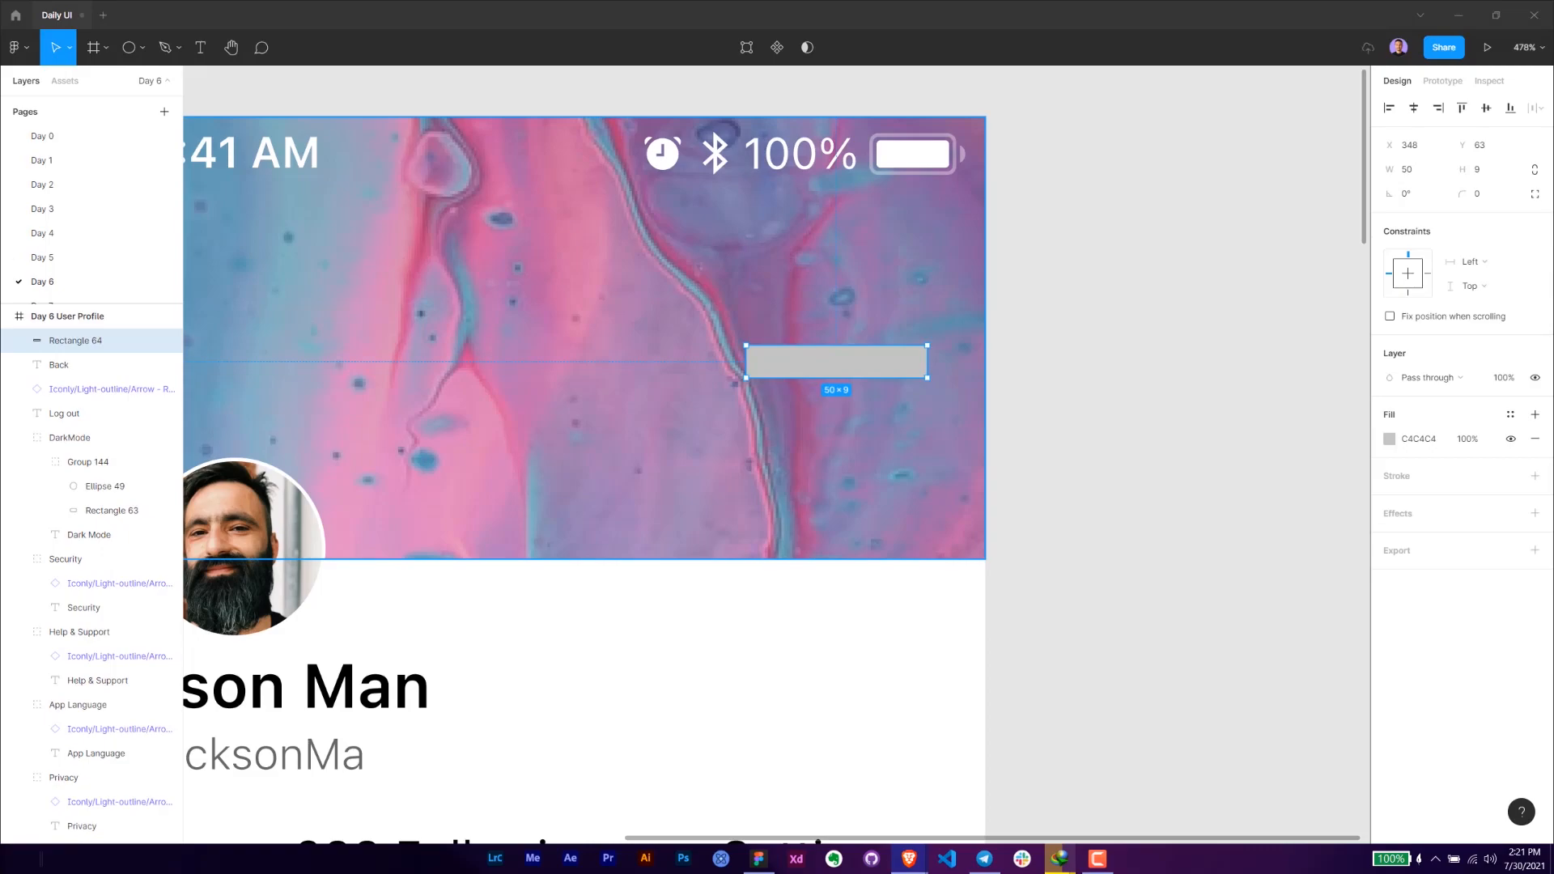
{"action": "left_click", "coordinate": [1500, 175]}
{"action": "type", "text": "24"}
{"action": "key", "text": "Return"}
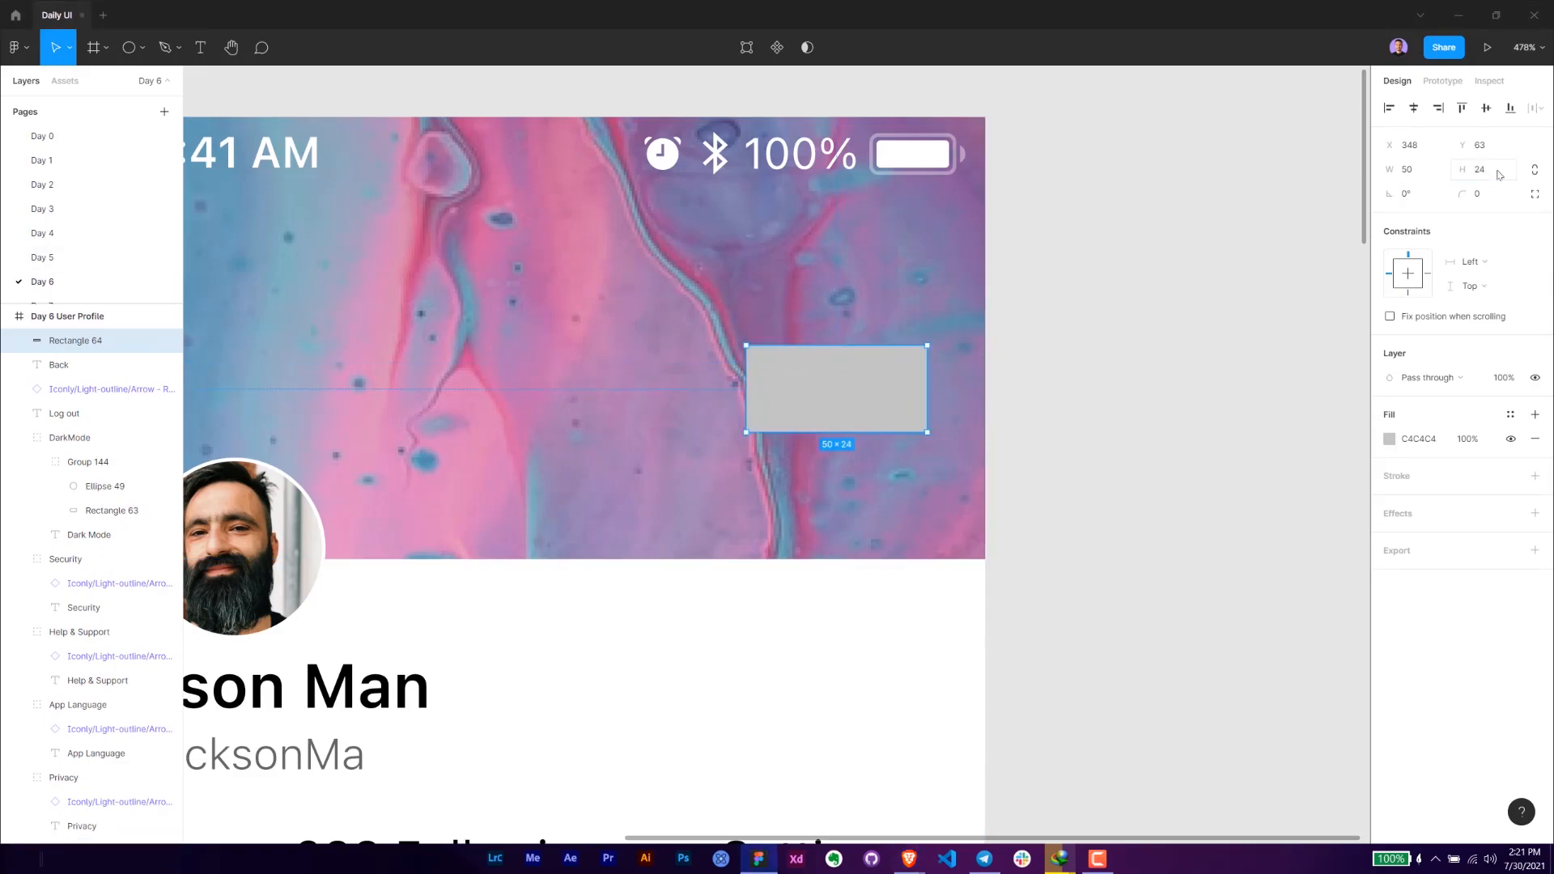
{"action": "left_click", "coordinate": [1433, 174]}
{"action": "type", "text": "95"}
{"action": "key", "text": "Return"}
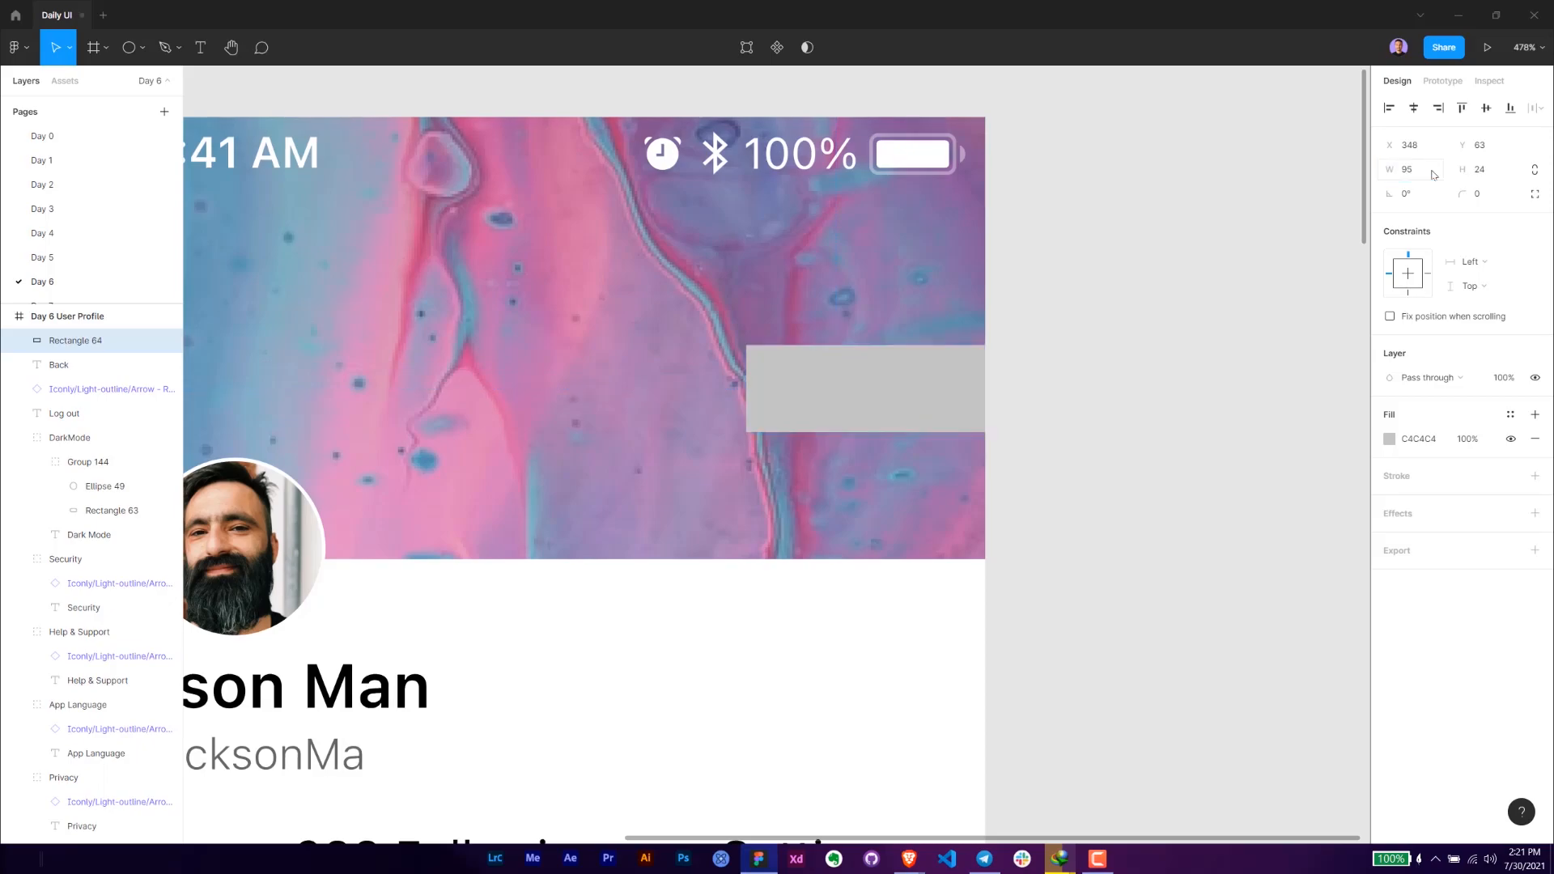
- Round the rectangle's corners to 6, fill it with FFFFFF, and position it at X 306, Y 71 on the cover
{"action": "left_click_drag", "start_coordinate": [836, 406], "coordinate": [632, 411]}
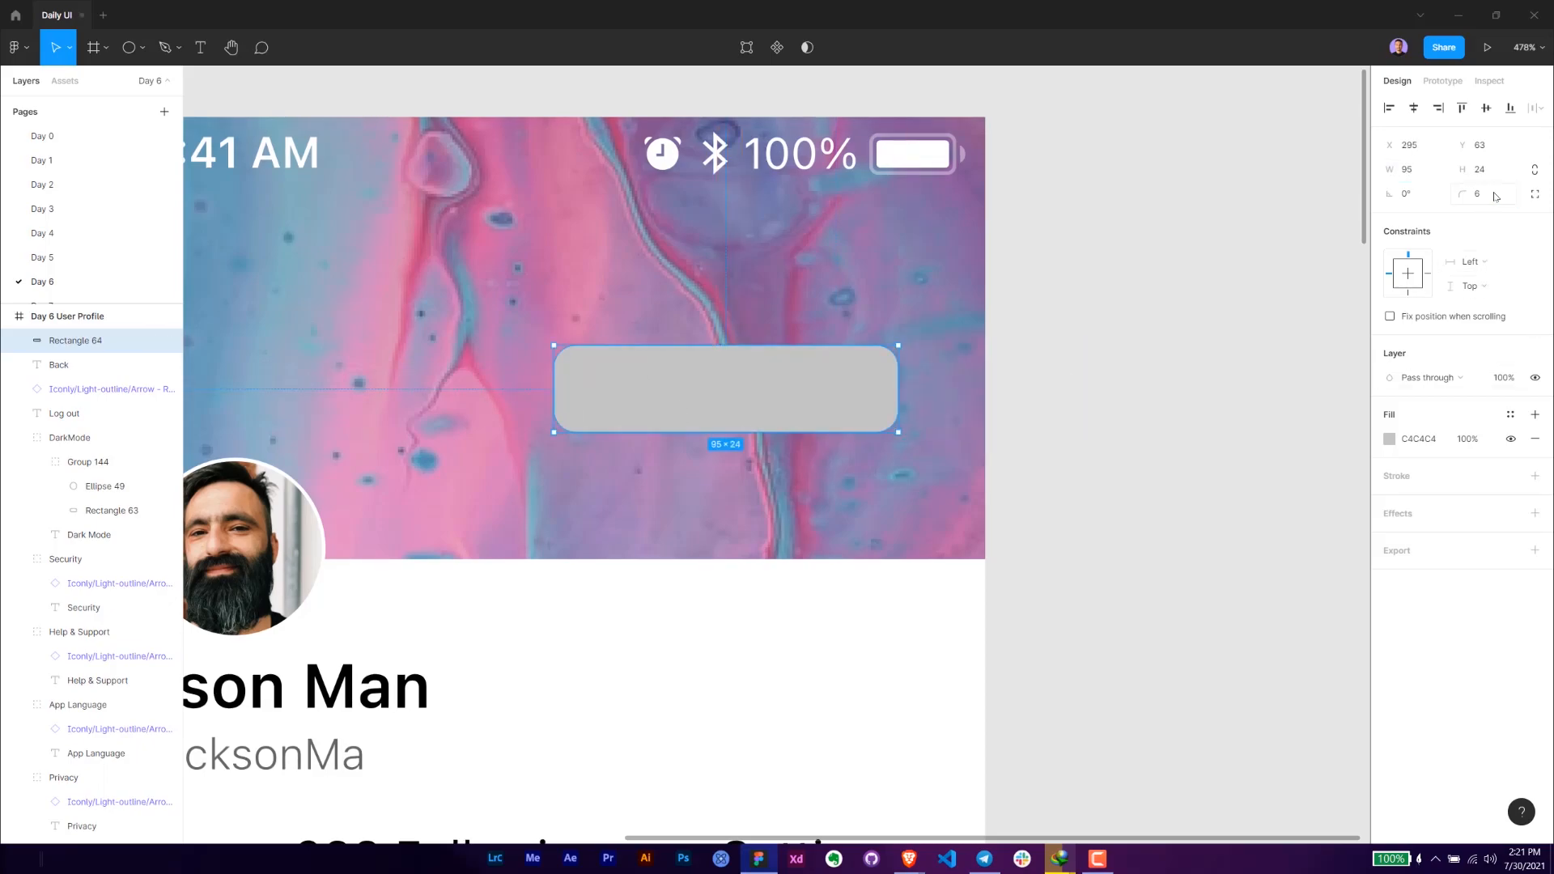
{"action": "left_click", "coordinate": [1414, 444]}
{"action": "type", "text": "F"}
{"action": "key", "text": "Return"}
{"action": "left_click_drag", "start_coordinate": [781, 403], "coordinate": [817, 434]}
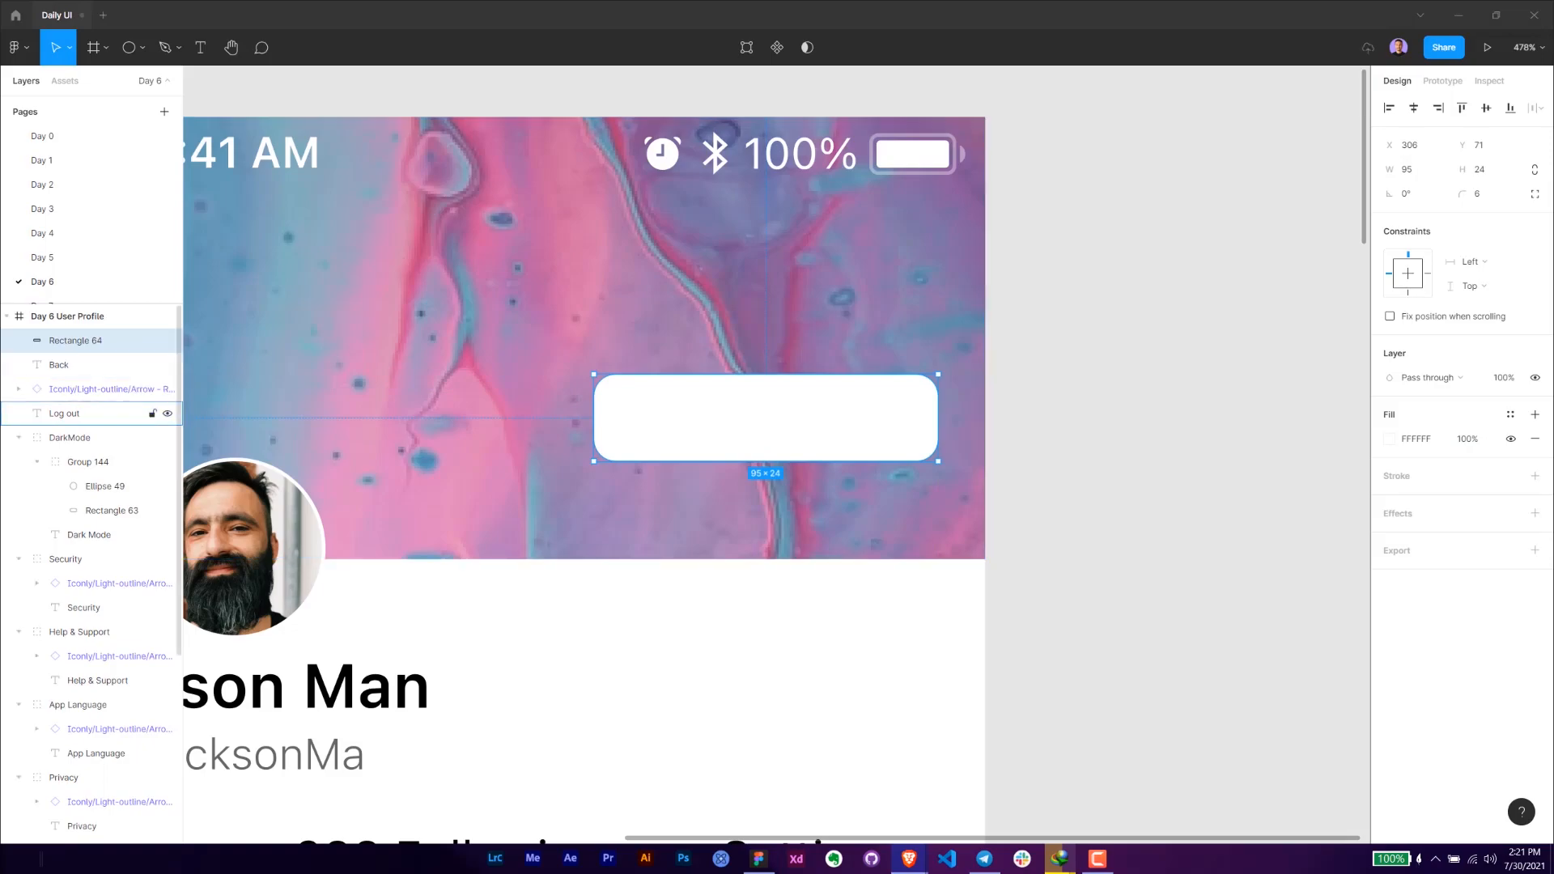
- Add the text "Edit Cover" at size 12 over the white rectangle, towards its right end at X 334
{"action": "key", "text": "t"}
{"action": "left_click", "coordinate": [785, 424]}
{"action": "type", "text": "Edit Cover"}
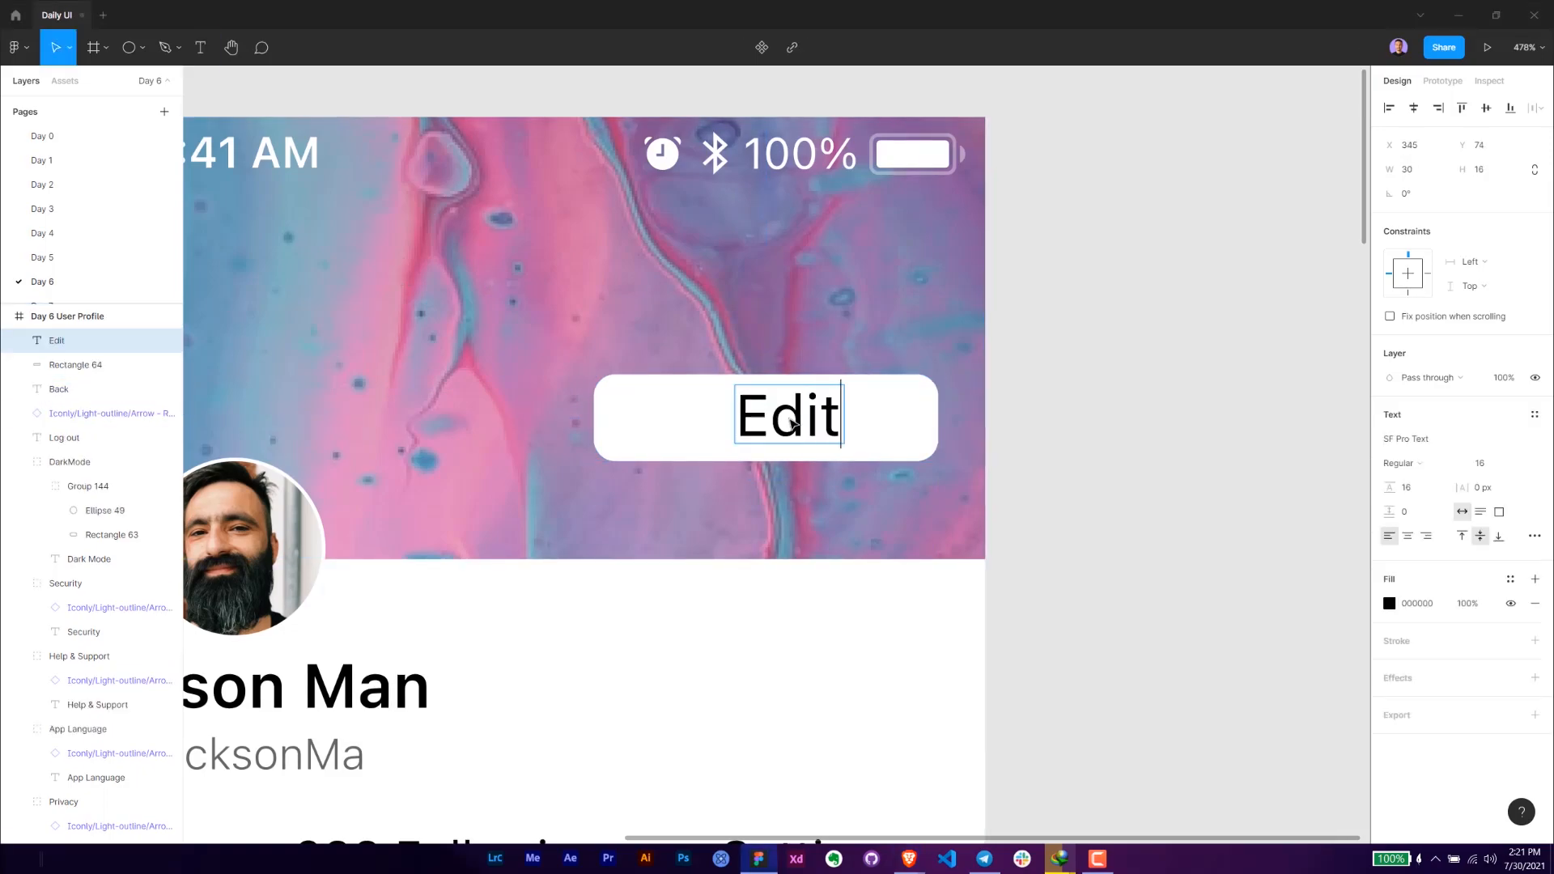
{"action": "key", "text": "Escape"}
{"action": "type", "text": "12"}
{"action": "key", "text": "Return"}
{"action": "mouse_move", "coordinate": [854, 429]}
{"action": "left_mouse_down"}
{"action": "mouse_move", "coordinate": [809, 420]}
{"action": "mouse_move", "coordinate": [833, 423]}
{"action": "left_mouse_up"}
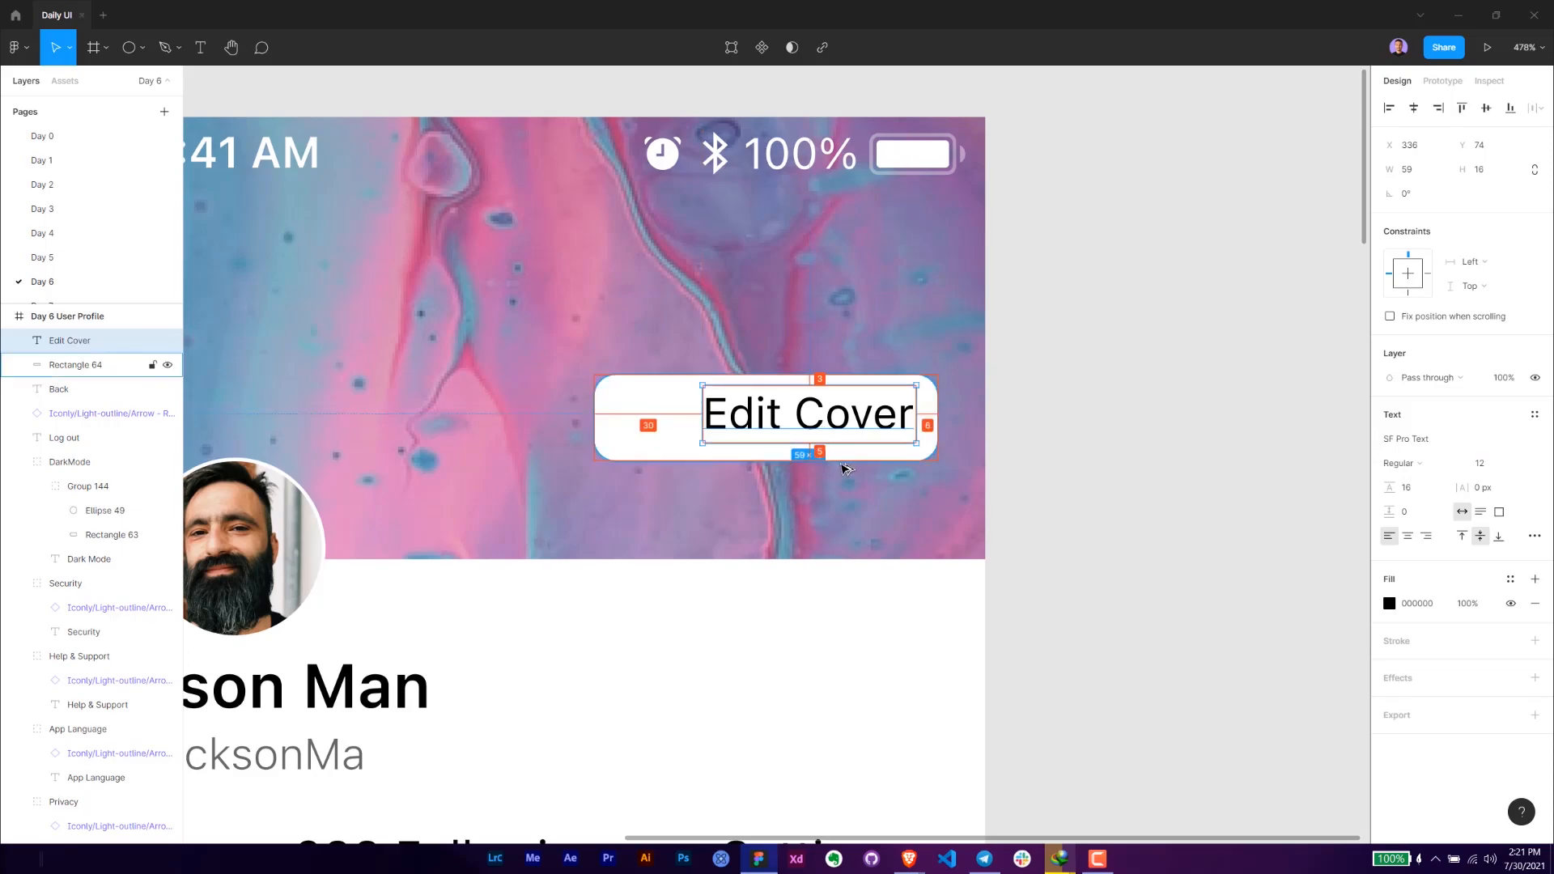
{"action": "key", "text": "Left"}
{"action": "key", "text": "Left"}
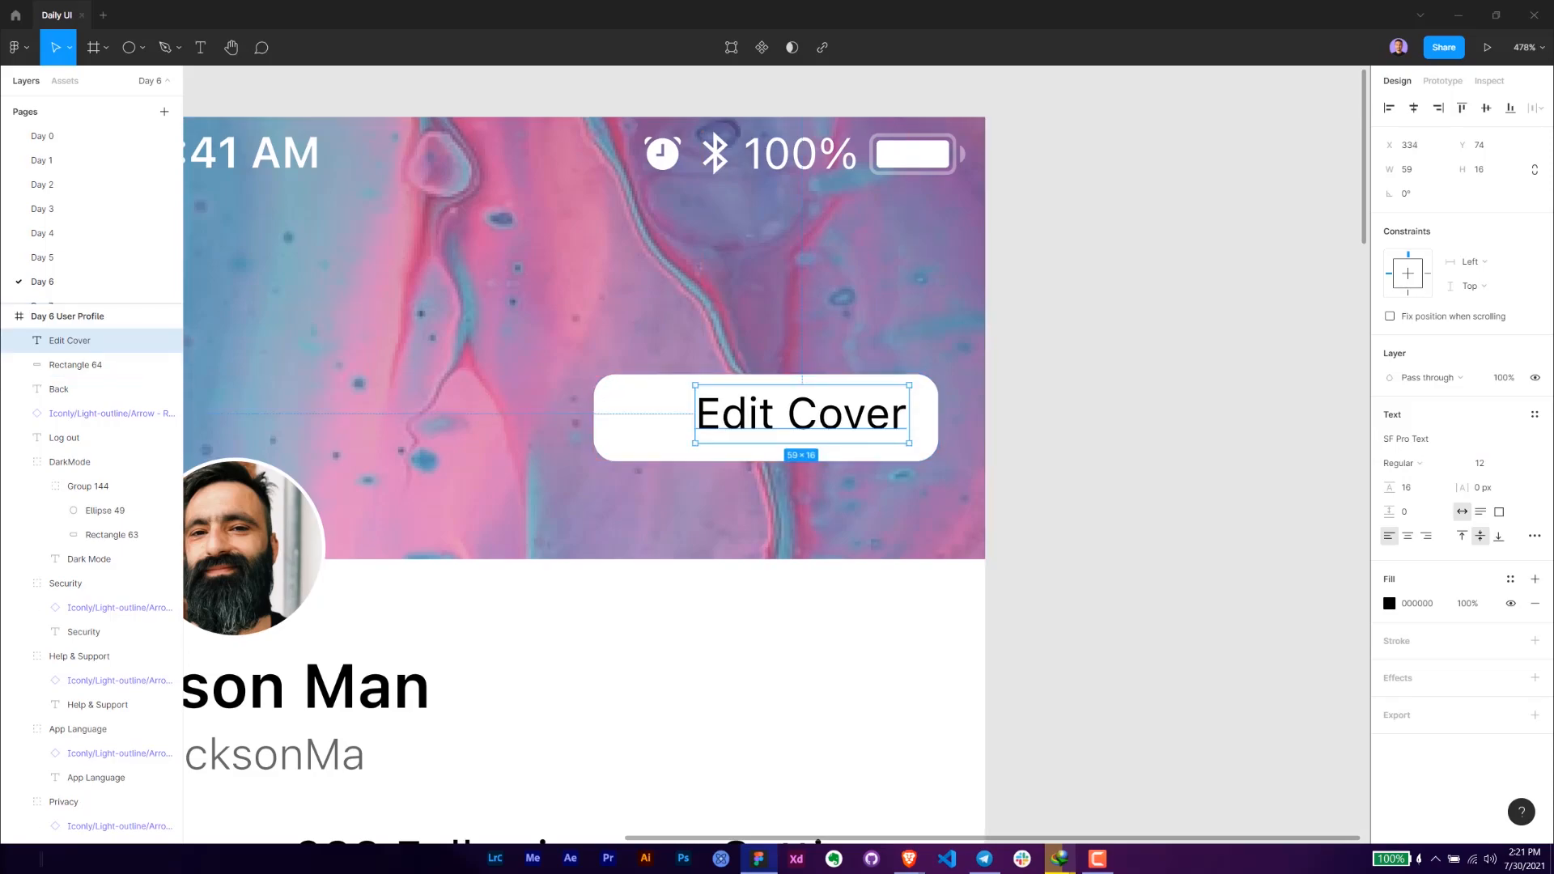
{"action": "key", "text": "alt+Tab"}
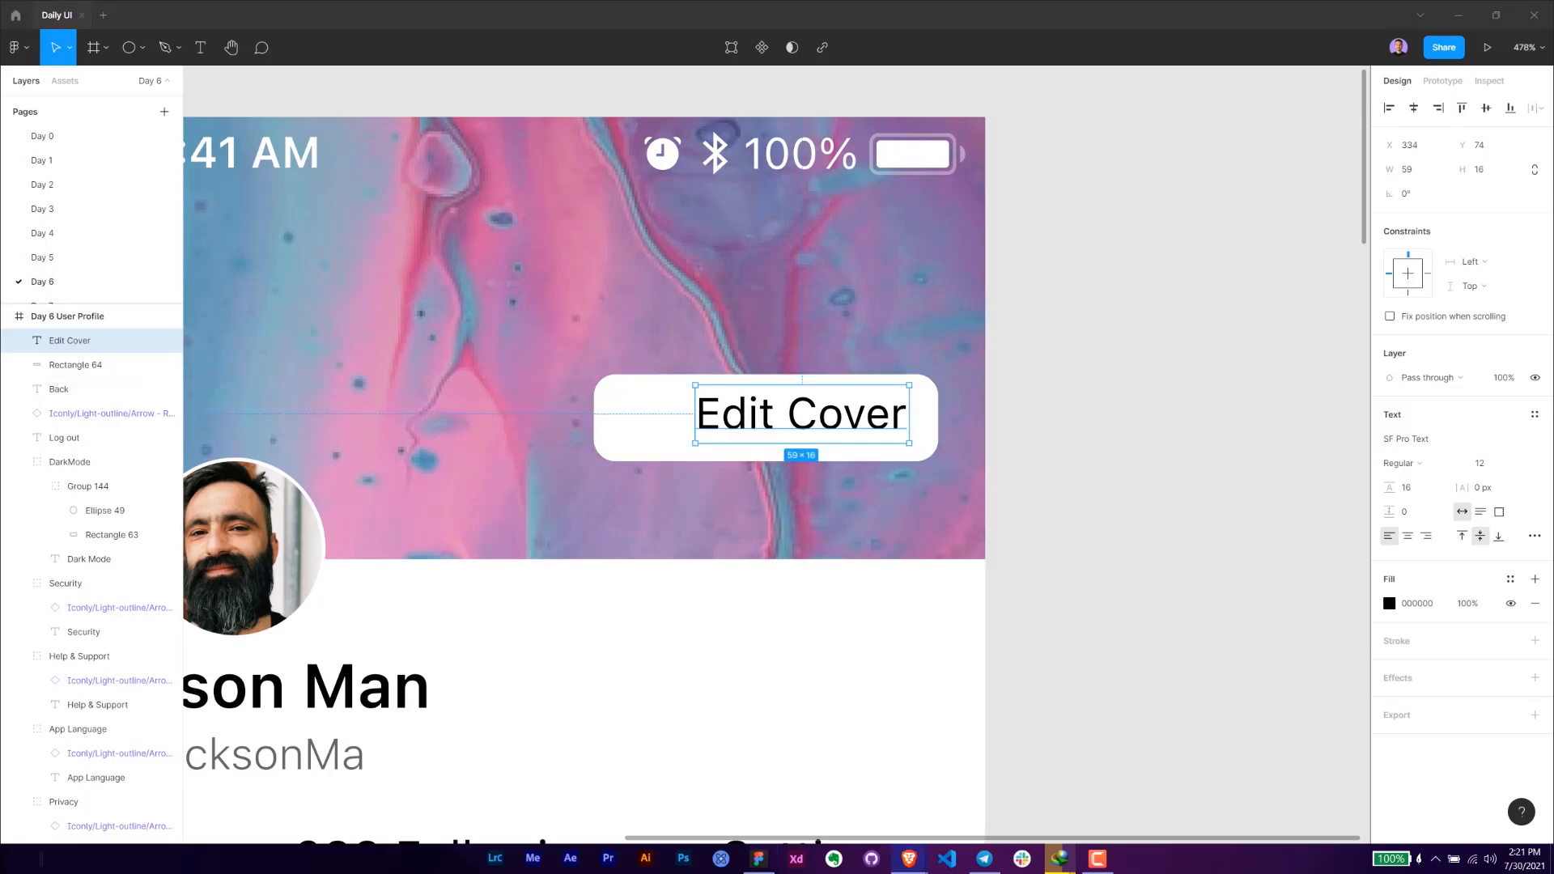
{"action": "left_click", "coordinate": [540, 206]}
{"action": "left_click", "coordinate": [761, 431]}
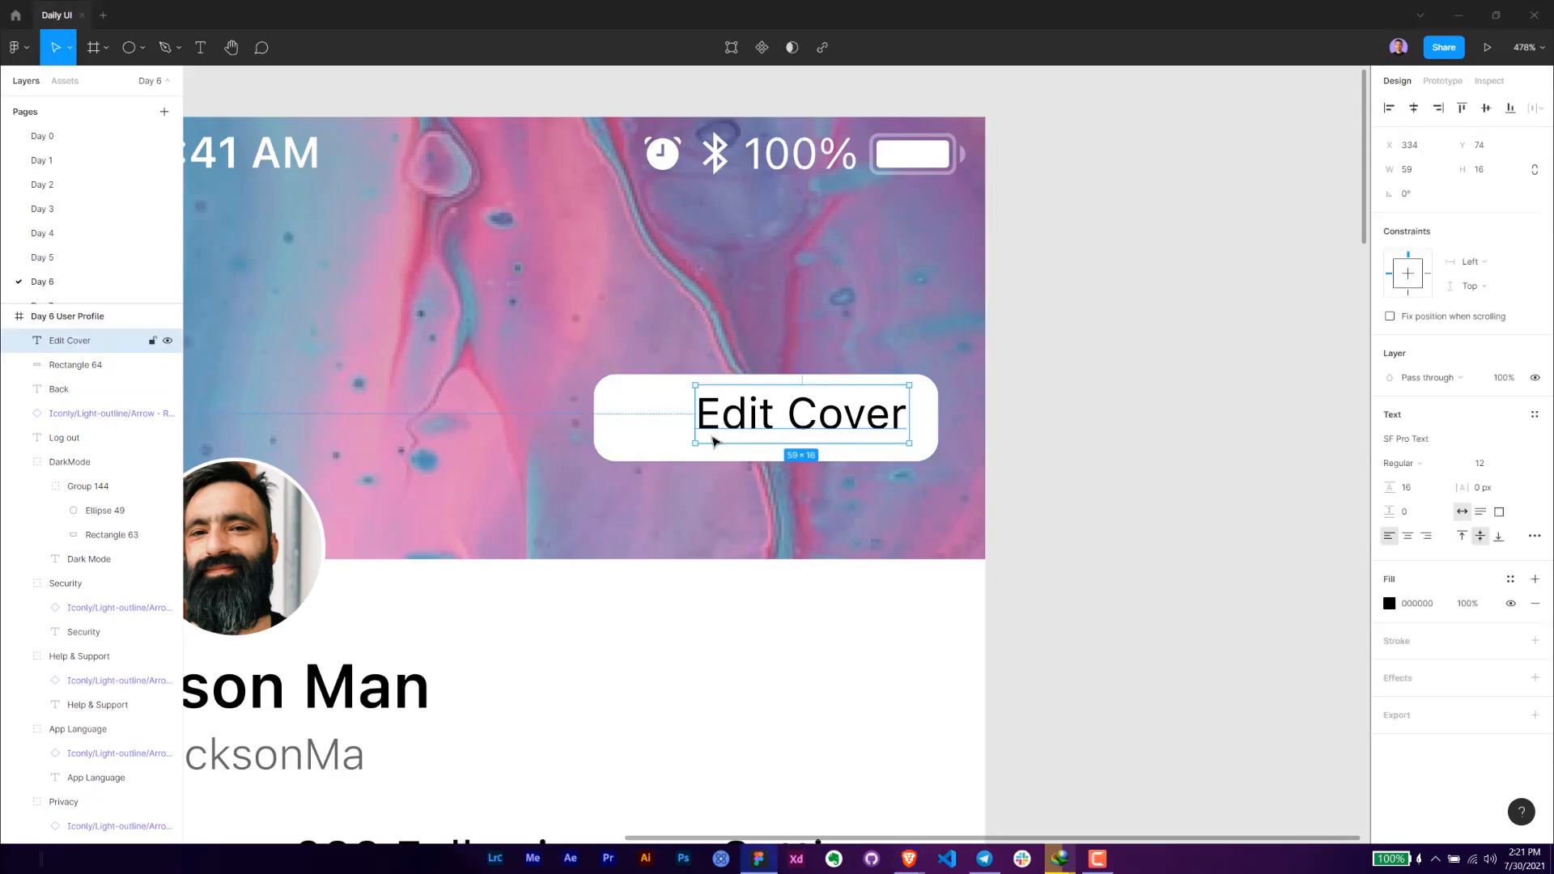
{"action": "key", "text": "alt+Tab"}
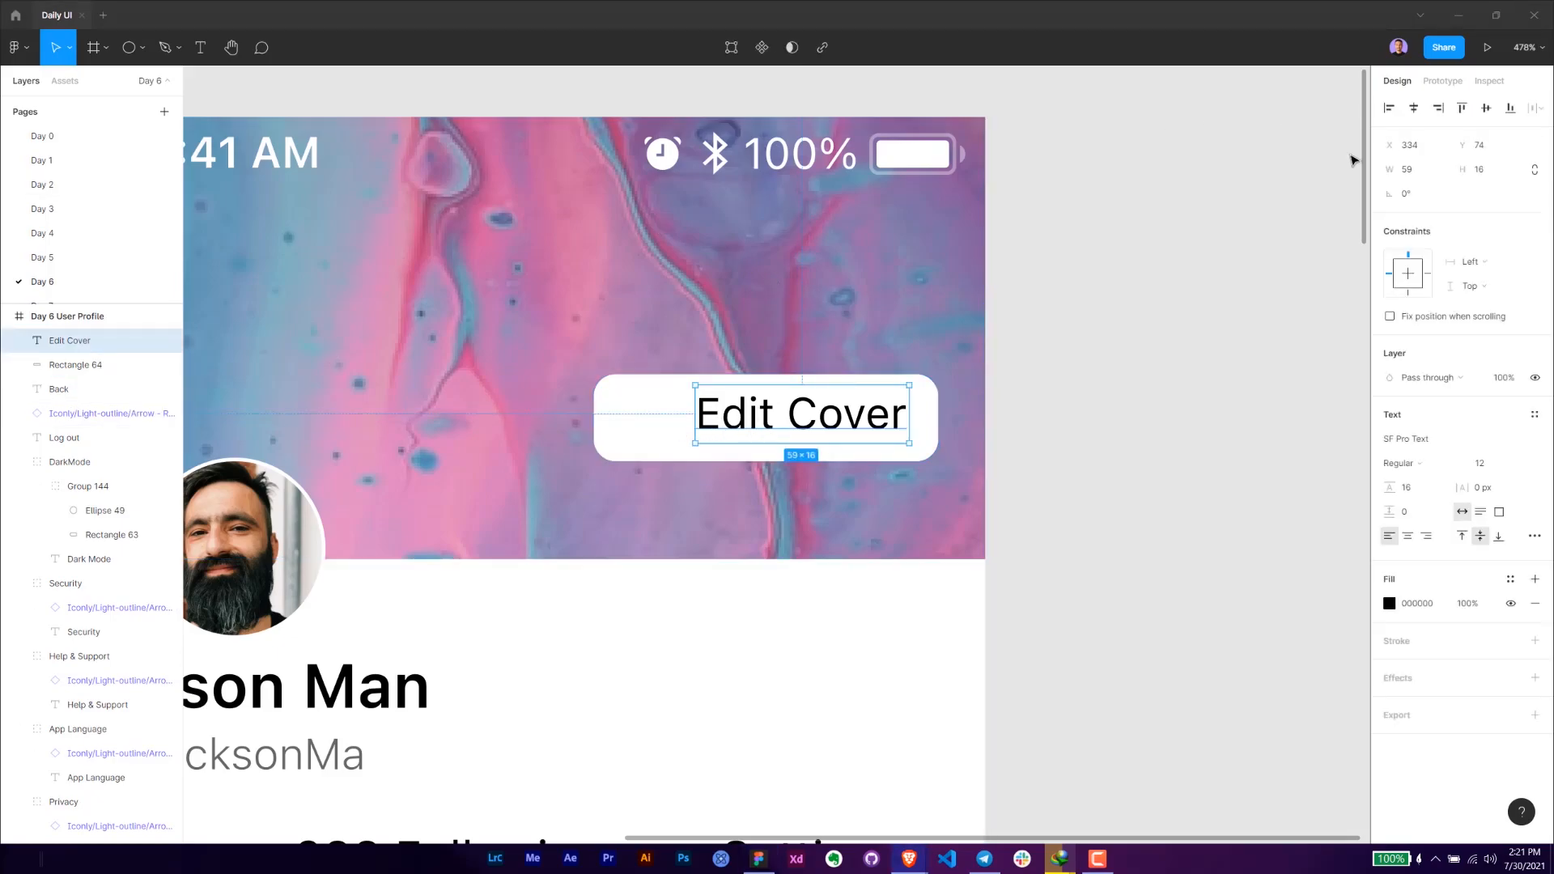
- Set the "Edit Cover" text box height to 14 and move it 2 px down to centre it in the rectangle
{"action": "left_click", "coordinate": [1489, 170]}
{"action": "type", "text": "14"}
{"action": "key", "text": "Return"}
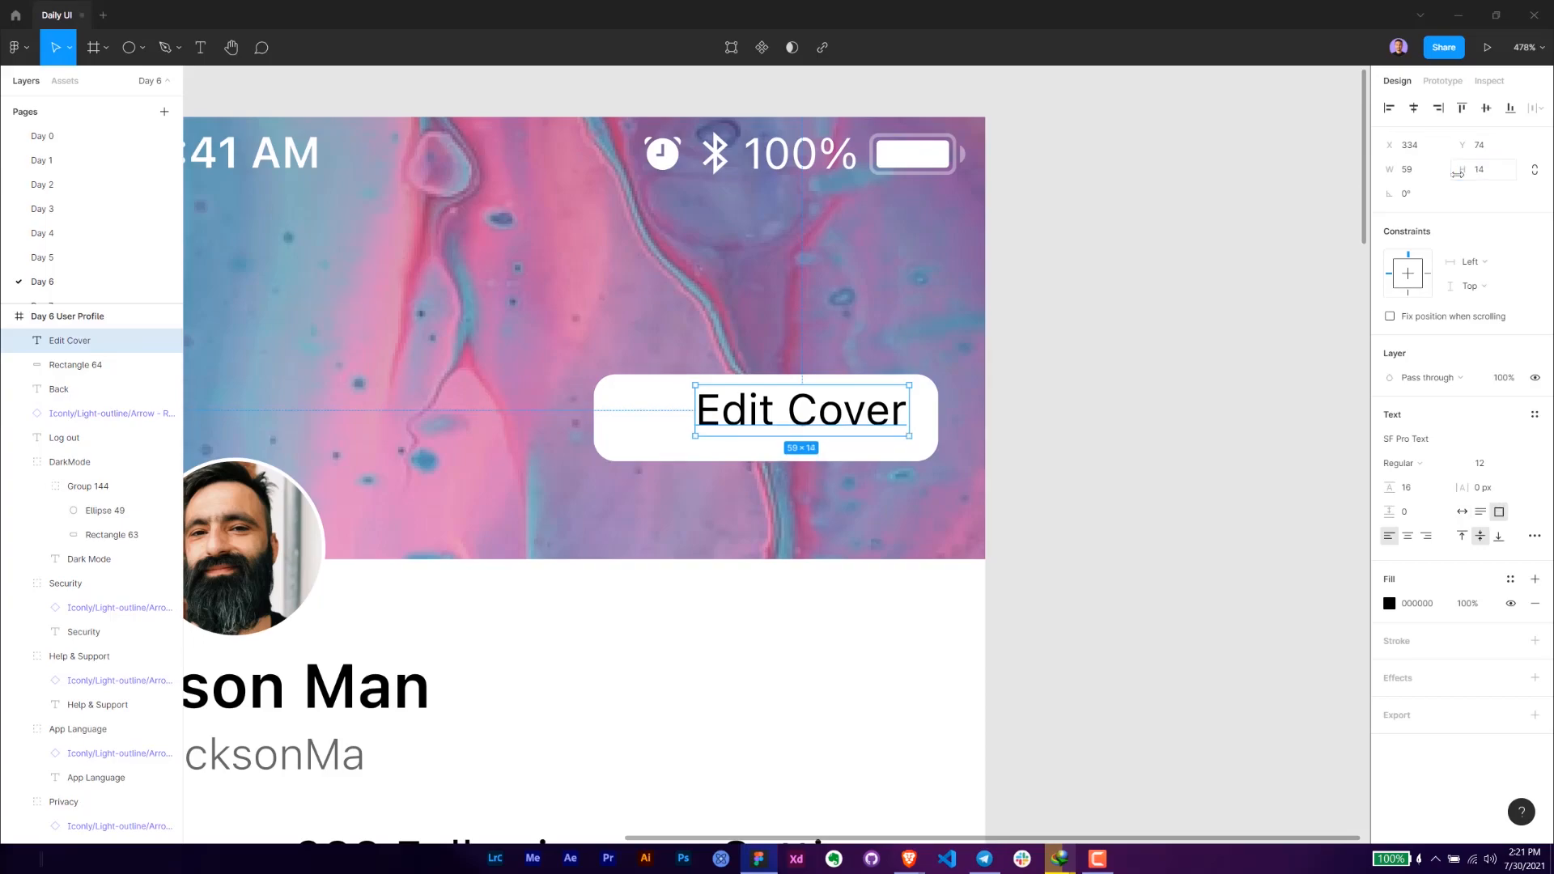
{"action": "key", "text": "Down"}
{"action": "key", "text": "Down"}
{"action": "key", "text": "alt"}
- Paste the camera.fill icon and place it inside the white rectangle, just left of the "Edit Cover" text
{"action": "left_click", "coordinate": [611, 405]}
{"action": "key", "text": "ctrl+v"}
{"action": "left_click_drag", "start_coordinate": [304, 164], "coordinate": [797, 390]}
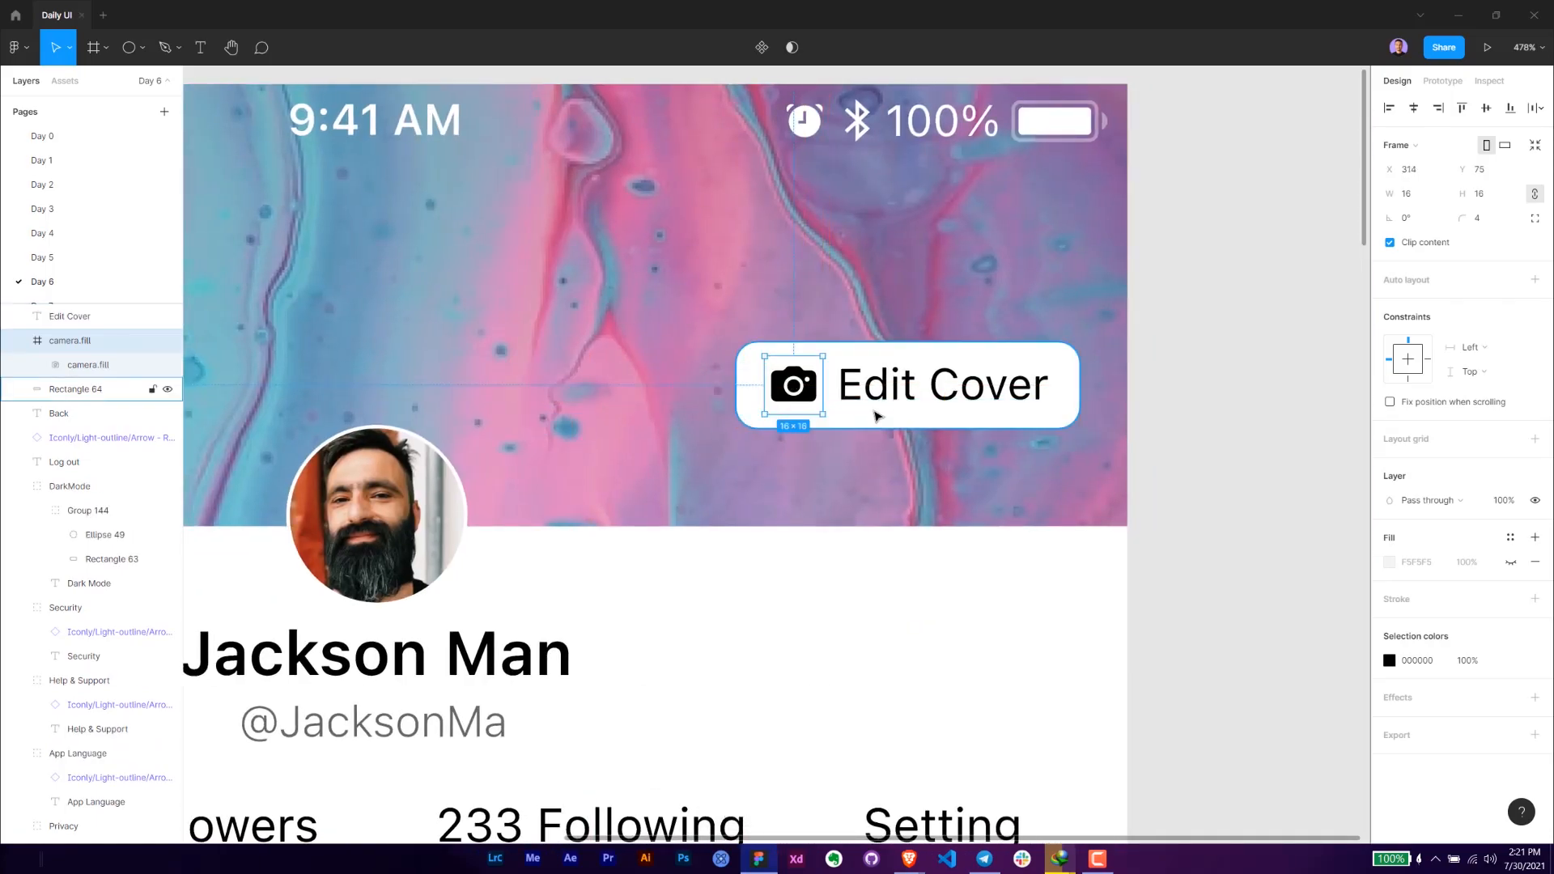
- Group the rectangle, camera icon and text, and name the group "Edit Cover"
{"action": "left_click", "coordinate": [907, 401], "text": "shift"}
{"action": "left_click", "coordinate": [994, 426], "text": "shift"}
{"action": "key", "text": "ctrl+g"}
{"action": "double_click", "coordinate": [68, 342]}
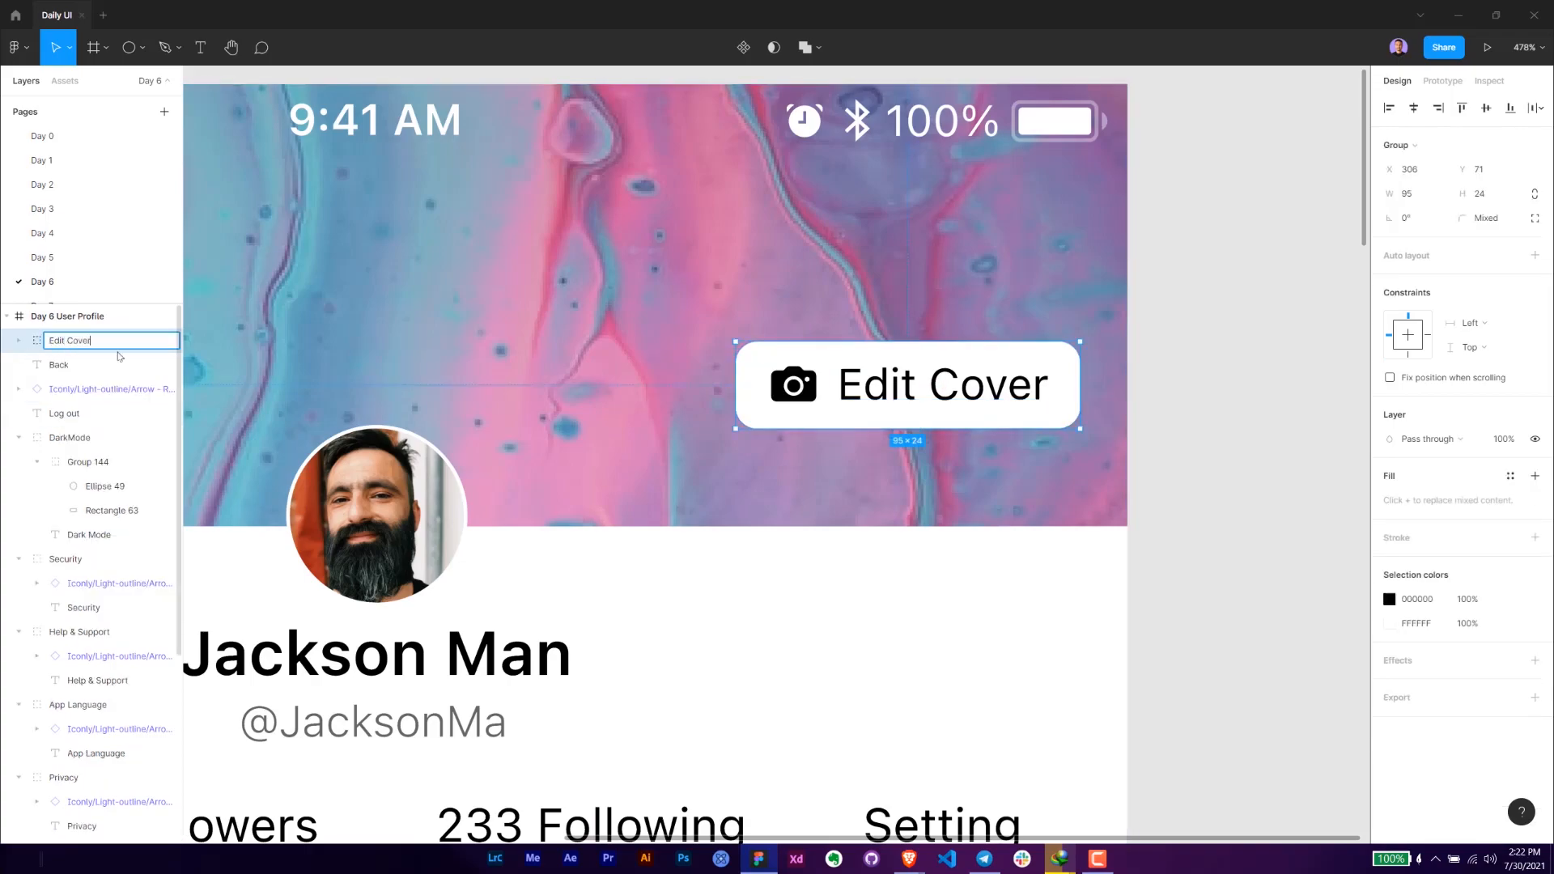
{"action": "key", "text": "Return"}
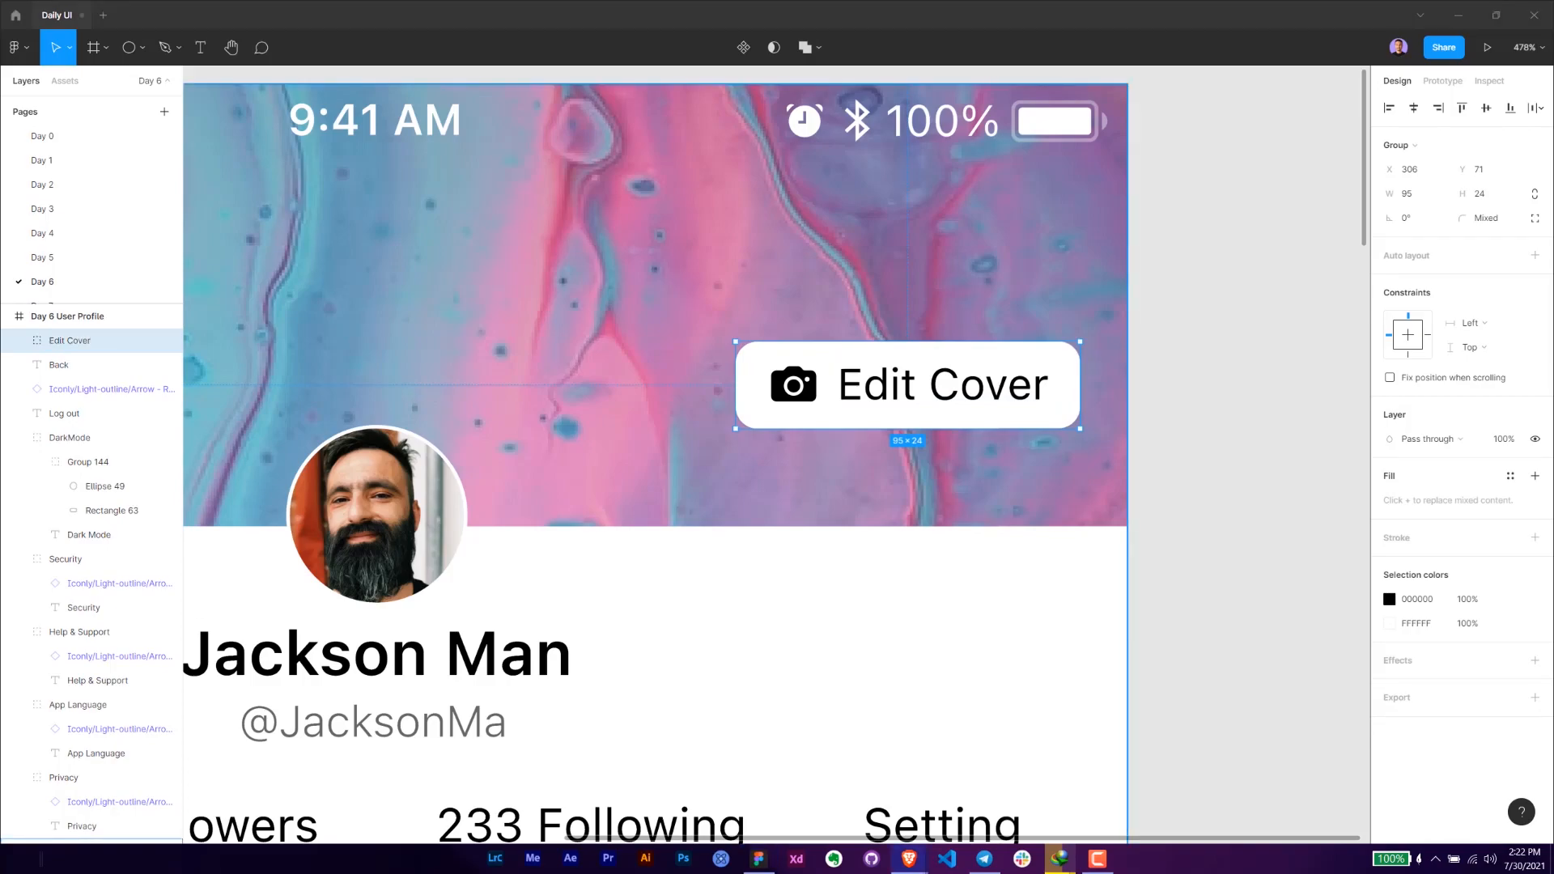
- Check the Edit Cover button's spacing and move it to X 311 and down towards the cover image's bottom edge
{"action": "key", "text": "alt"}
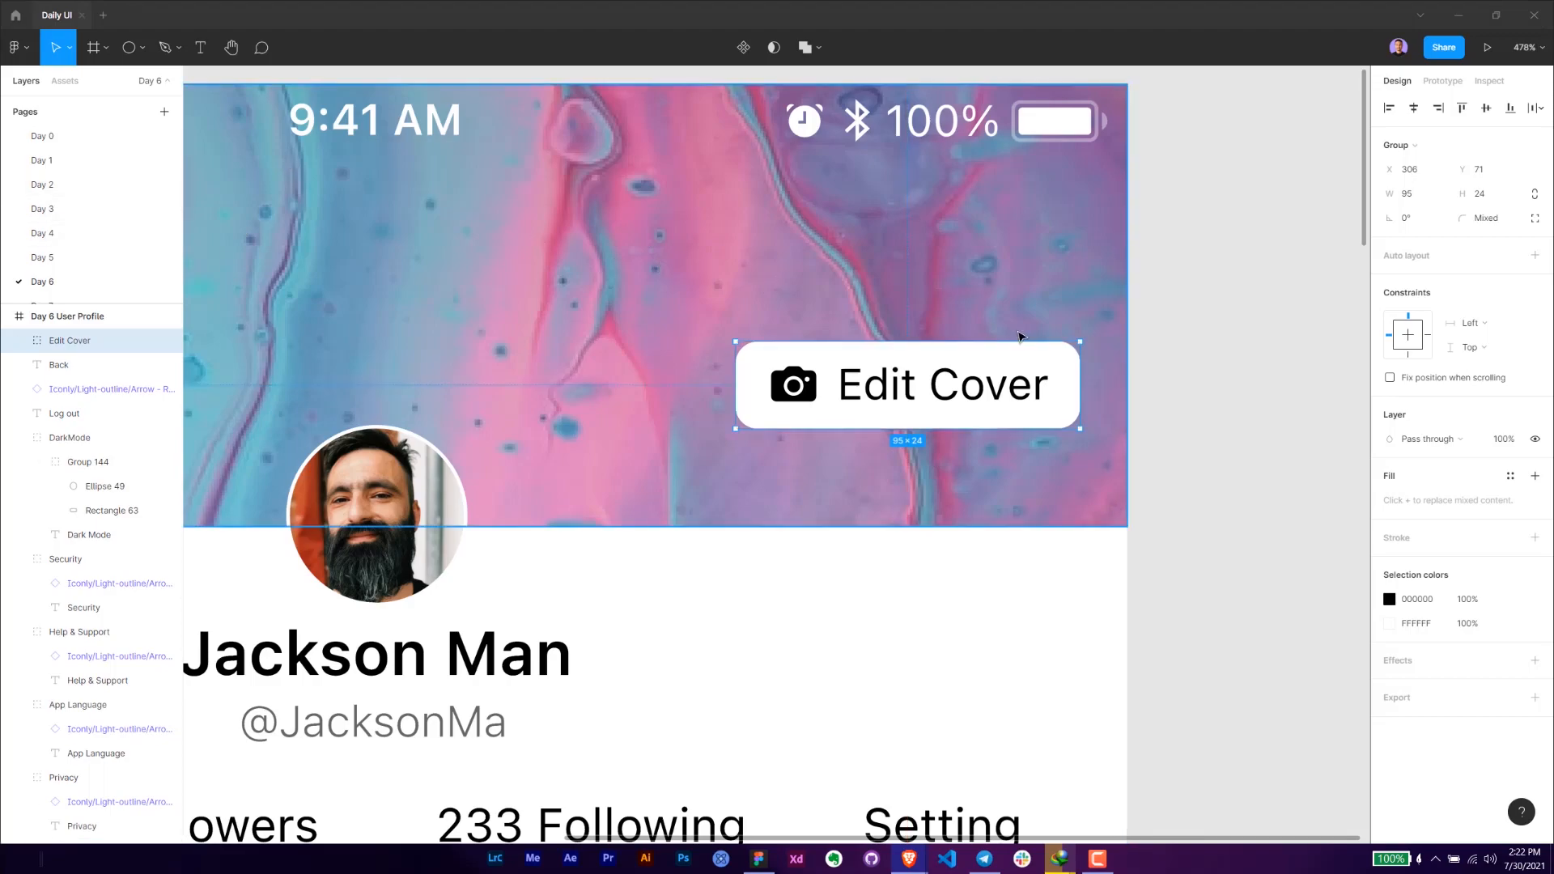
{"action": "left_click", "coordinate": [1277, 382]}
{"action": "left_click", "coordinate": [1033, 389]}
{"action": "key", "text": "Right"}
{"action": "key", "text": "Right"}
{"action": "key", "text": "Right"}
{"action": "key", "text": "Right"}
{"action": "key", "text": "Right"}
{"action": "key", "text": "Down"}
{"action": "key", "text": "Down"}
{"action": "key", "text": "Down"}
{"action": "key", "text": "Down"}
{"action": "key", "text": "Down"}
{"action": "key", "text": "Down"}
{"action": "key", "text": "Down"}
{"action": "key", "text": "Down"}
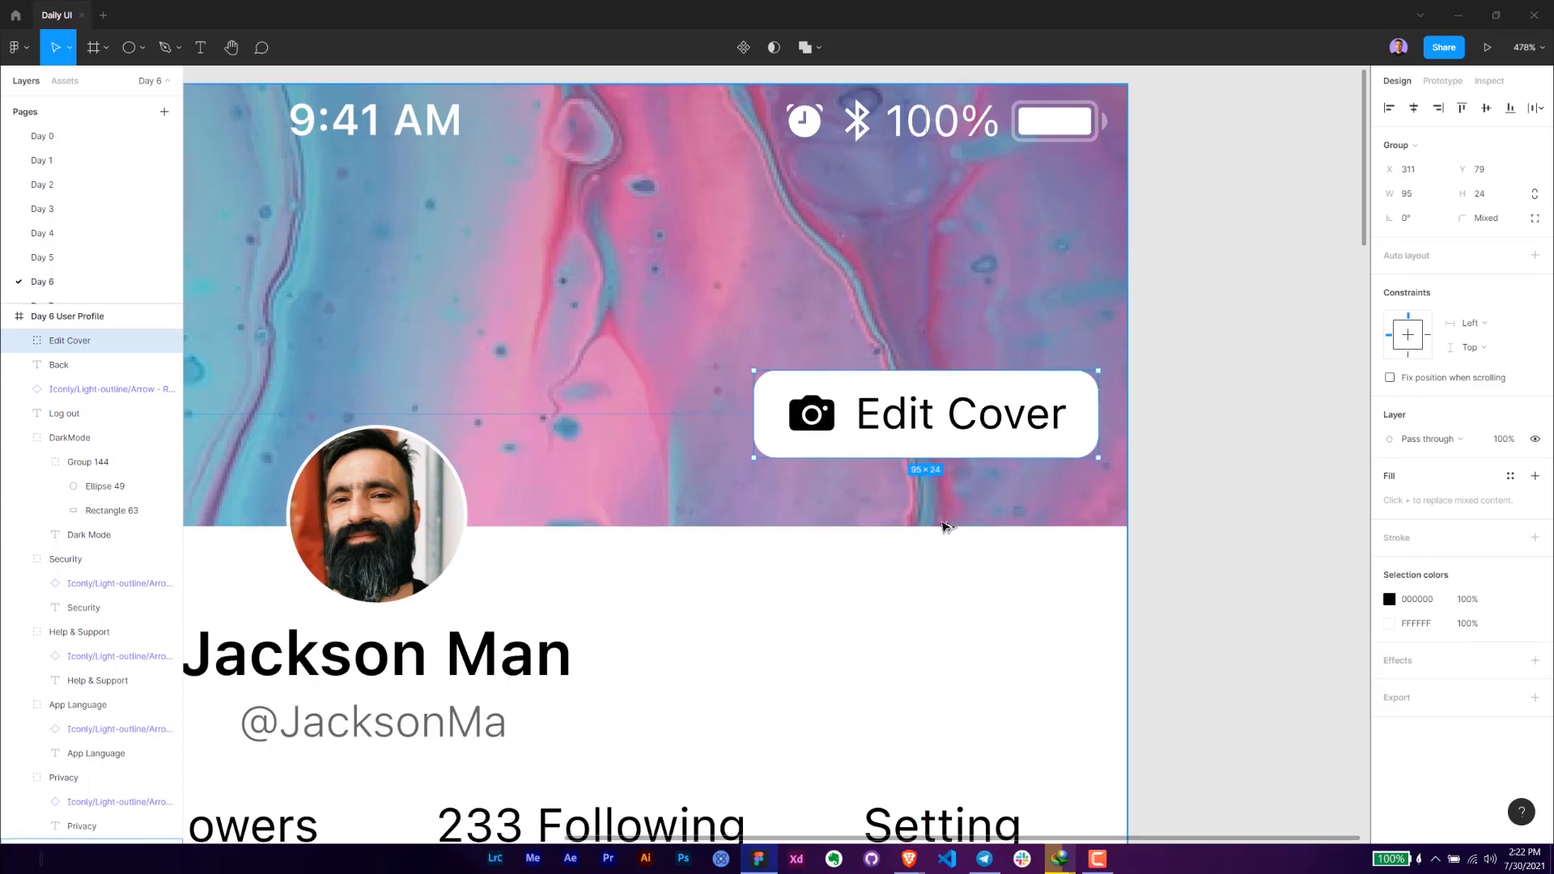
{"action": "key", "text": "Down"}
{"action": "key", "text": "Down"}
{"action": "key", "text": "Down"}
- Move the five setting rows and the Log out text down together to widen the gap below the tabs
{"action": "scroll", "coordinate": [950, 527], "scroll_direction": "down", "scroll_amount": 5}
{"action": "left_click", "coordinate": [1062, 560]}
{"action": "left_click_drag", "start_coordinate": [1057, 586], "coordinate": [895, 364]}
{"action": "scroll", "coordinate": [1035, 449], "scroll_direction": "down", "scroll_amount": 2}
{"action": "scroll", "coordinate": [951, 369], "scroll_direction": "down", "scroll_amount": 2}
{"action": "key", "text": "ctrl+backslash"}
{"action": "scroll", "coordinate": [905, 330], "scroll_direction": "down", "scroll_amount": 1}
{"action": "left_click", "coordinate": [541, 348]}
{"action": "left_click", "coordinate": [558, 379], "text": "shift"}
{"action": "left_click", "coordinate": [575, 415], "text": "shift"}
{"action": "left_click", "coordinate": [575, 452], "text": "shift"}
{"action": "left_click", "coordinate": [565, 494], "text": "shift"}
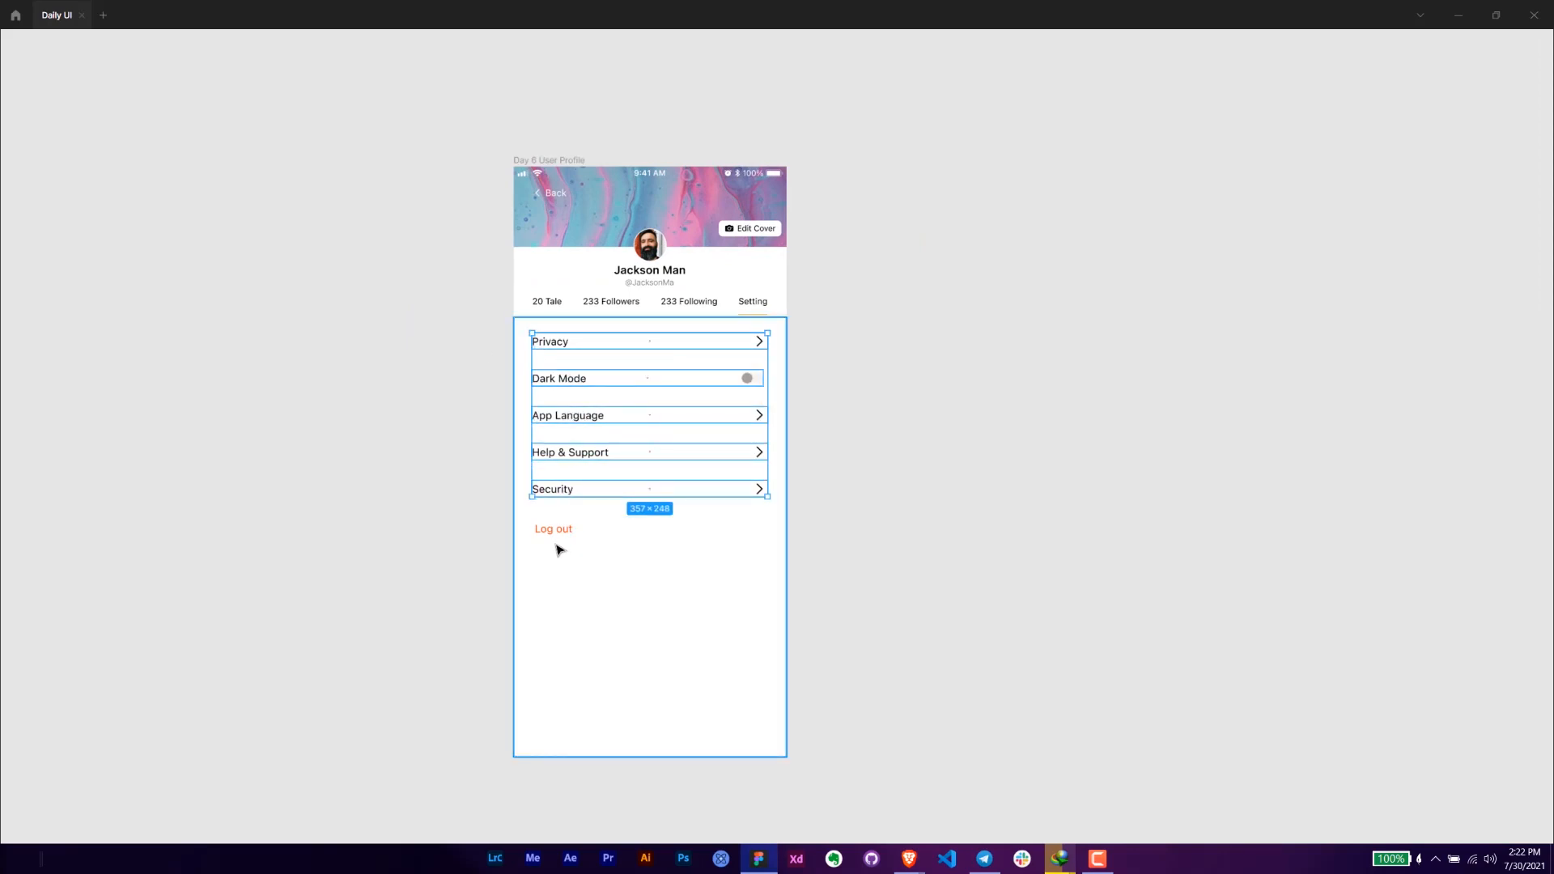
{"action": "left_click", "coordinate": [556, 533], "text": "shift"}
{"action": "key", "text": "shift+Down"}
{"action": "key", "text": "shift+Down"}
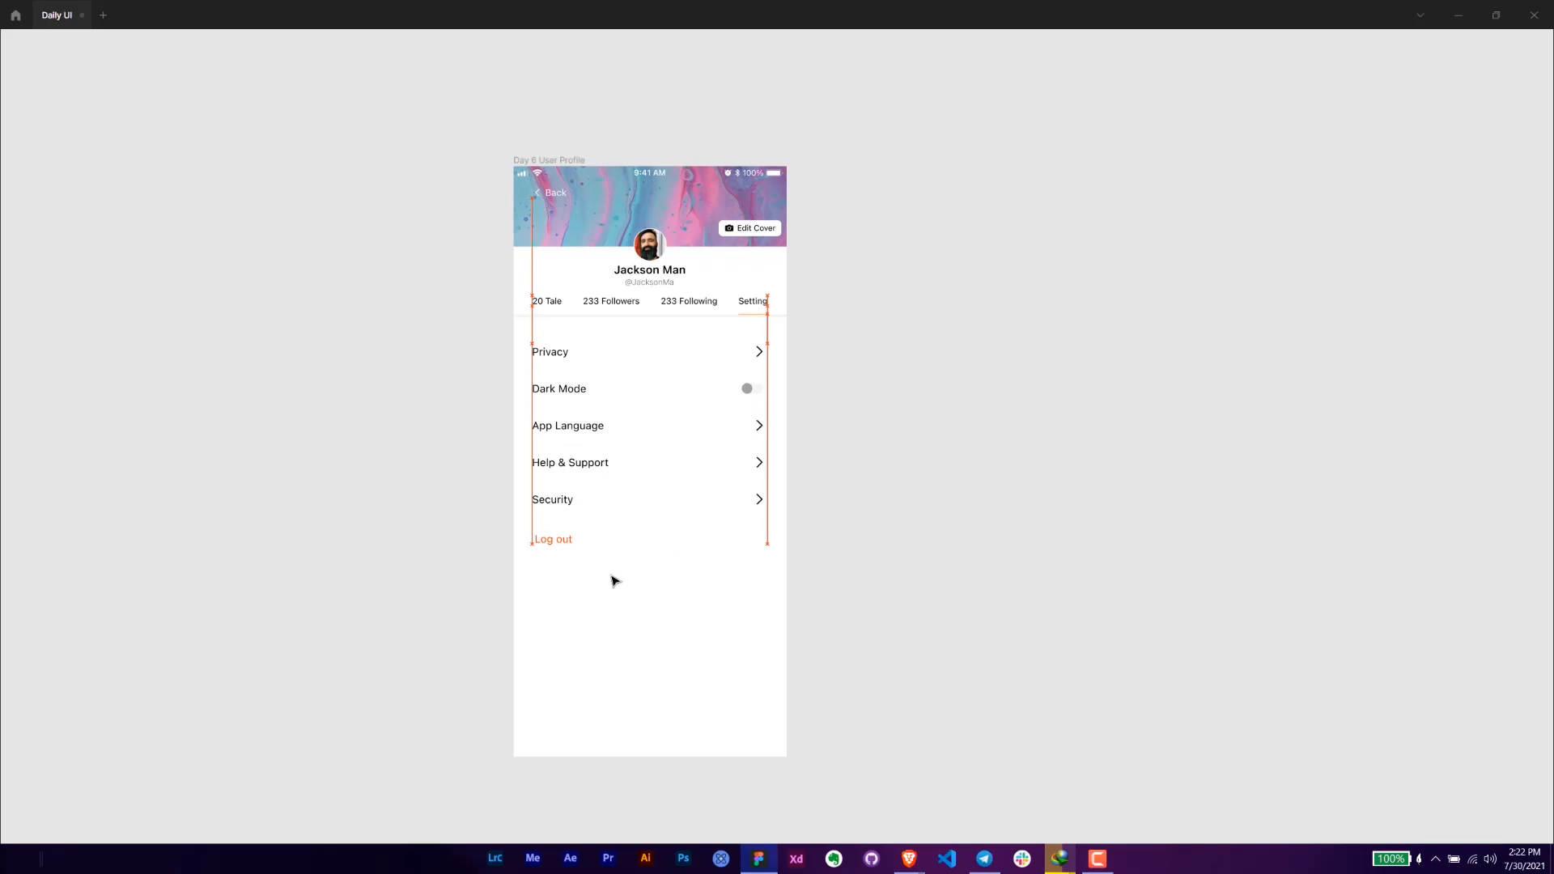
{"action": "left_click", "coordinate": [866, 401]}
- Draw a new frame of about 913 × 939 to the right of the user profile screen
{"action": "mouse_move", "coordinate": [871, 361]}
{"action": "left_mouse_down"}
{"action": "mouse_move", "coordinate": [844, 407]}
{"action": "mouse_move", "coordinate": [839, 381]}
{"action": "mouse_move", "coordinate": [783, 384]}
{"action": "left_mouse_up"}
{"action": "scroll", "coordinate": [822, 400], "scroll_direction": "up", "scroll_amount": 1}
{"action": "scroll", "coordinate": [839, 384], "scroll_direction": "down", "scroll_amount": 2}
{"action": "key", "text": "f"}
{"action": "mouse_move", "coordinate": [717, 140]}
{"action": "left_mouse_down"}
{"action": "mouse_move", "coordinate": [1328, 683]}
{"action": "mouse_move", "coordinate": [1270, 760]}
{"action": "mouse_move", "coordinate": [1295, 734]}
{"action": "left_mouse_up"}
{"action": "key", "text": "ctrl+backslash"}
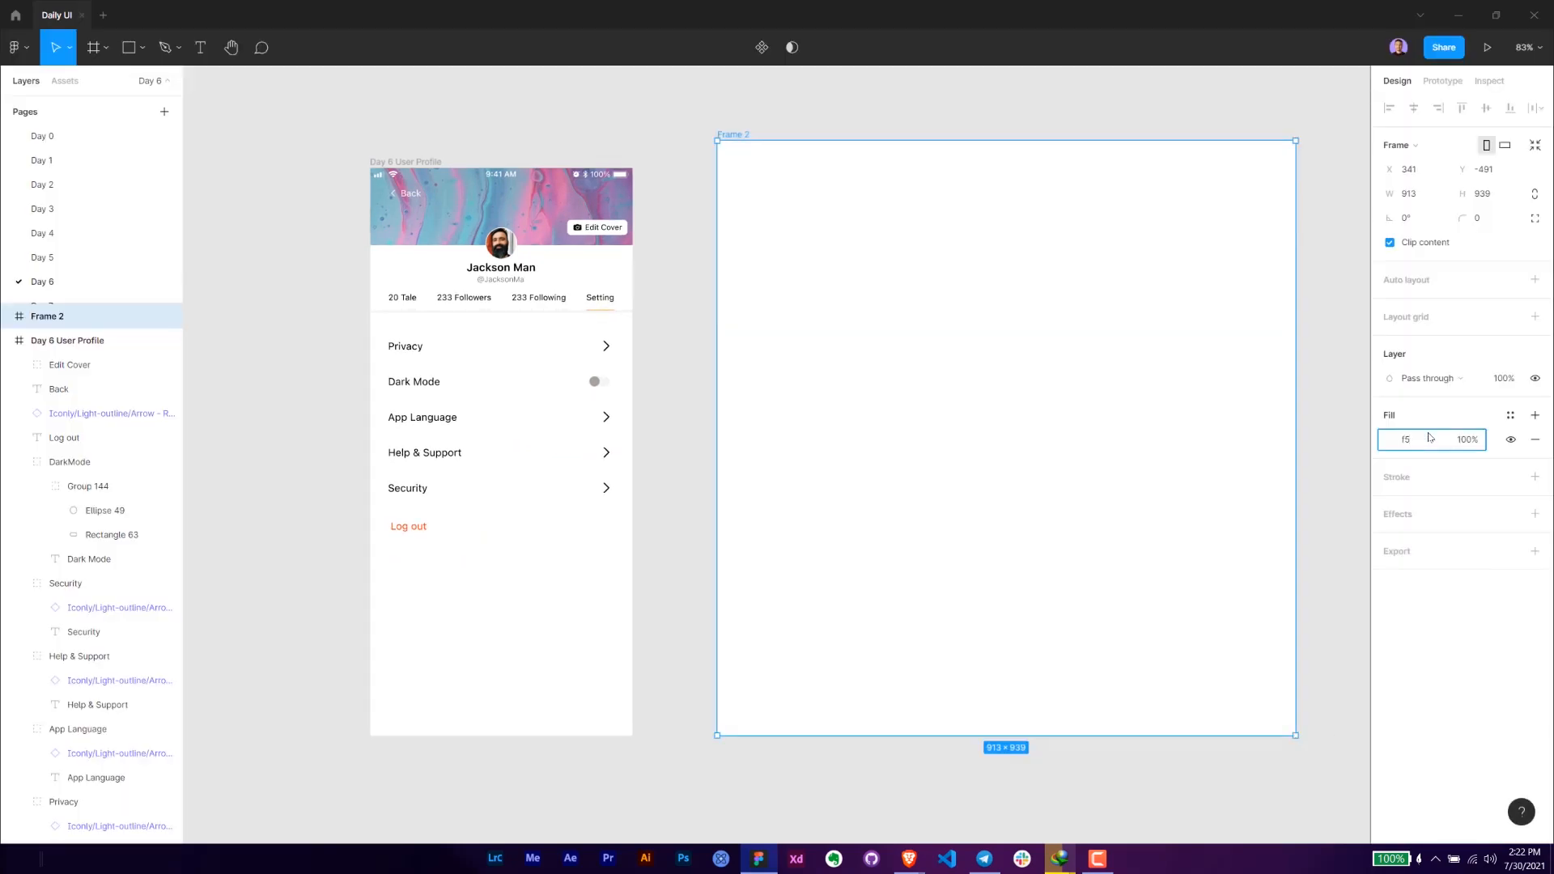
- Copy the Setting tab underline's stroke color FF9F0A and apply it as the new frame's fill
{"action": "left_click", "coordinate": [613, 311]}
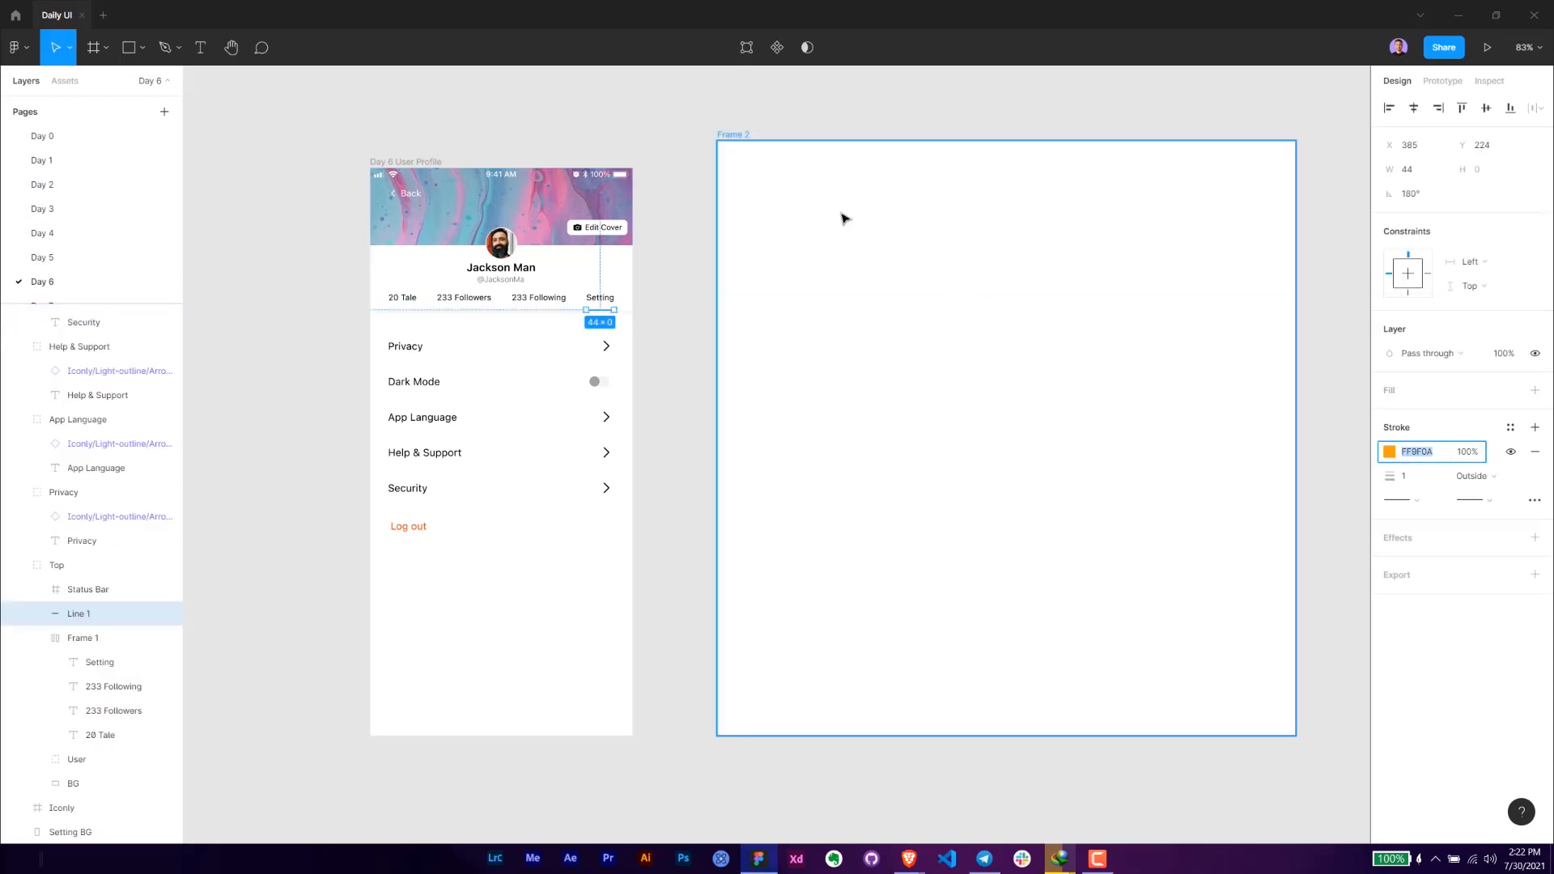
{"action": "left_click", "coordinate": [912, 228]}
{"action": "left_click", "coordinate": [1422, 441]}
{"action": "type", "text": "FF9F0A"}
{"action": "key", "text": "Return"}
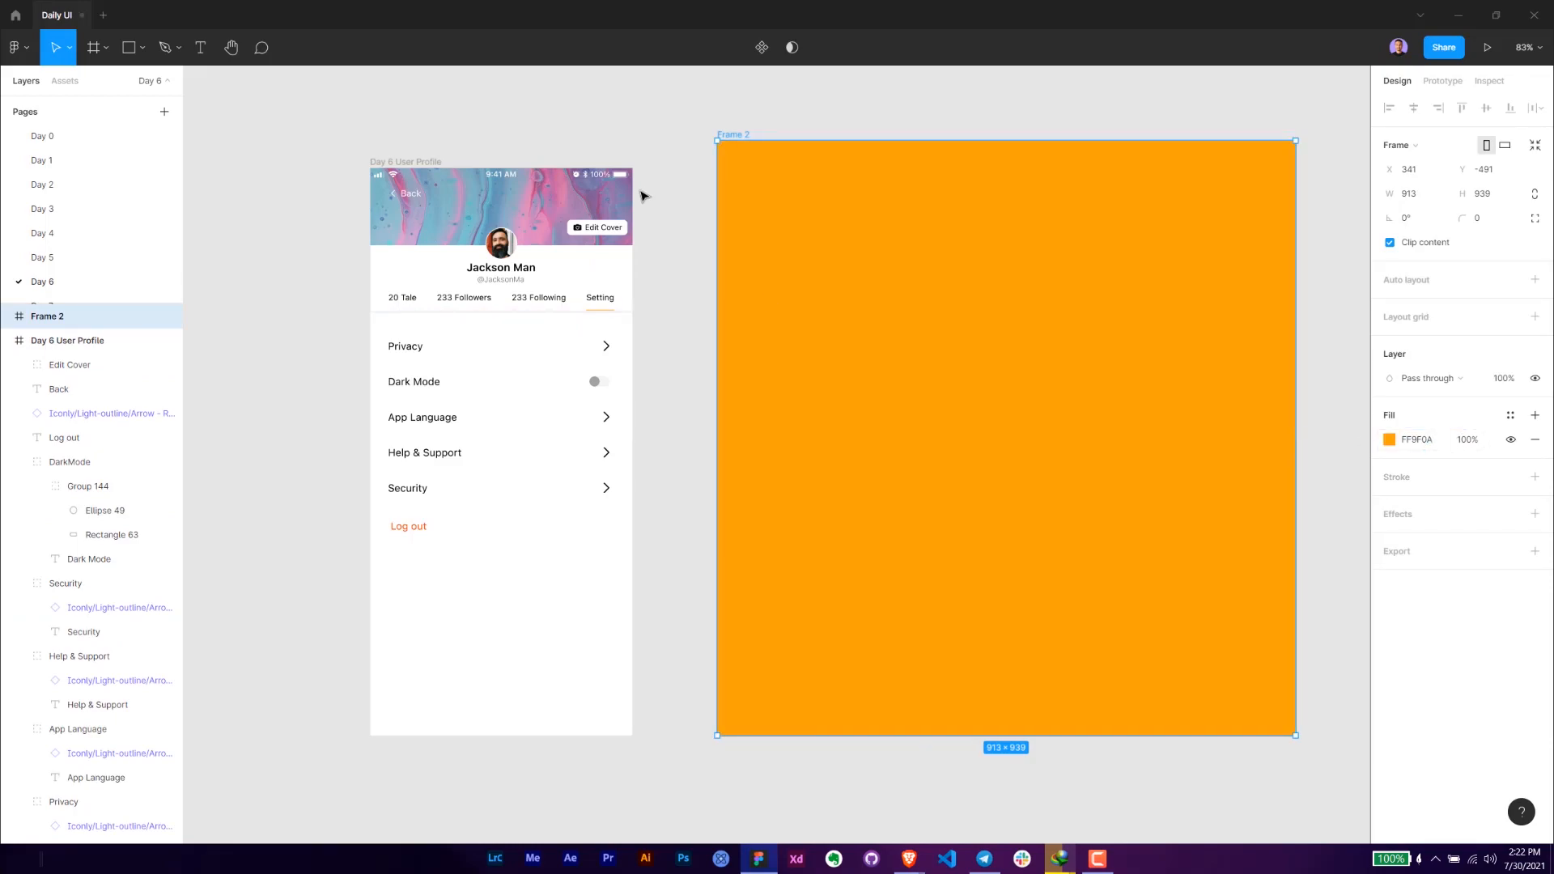
- Duplicate the Day 6 User Profile frame and place the copy inside the orange frame
{"action": "left_click", "coordinate": [662, 159]}
{"action": "left_click_drag", "start_coordinate": [660, 164], "coordinate": [529, 179]}
{"action": "left_click_drag", "start_coordinate": [294, 177], "coordinate": [800, 177]}
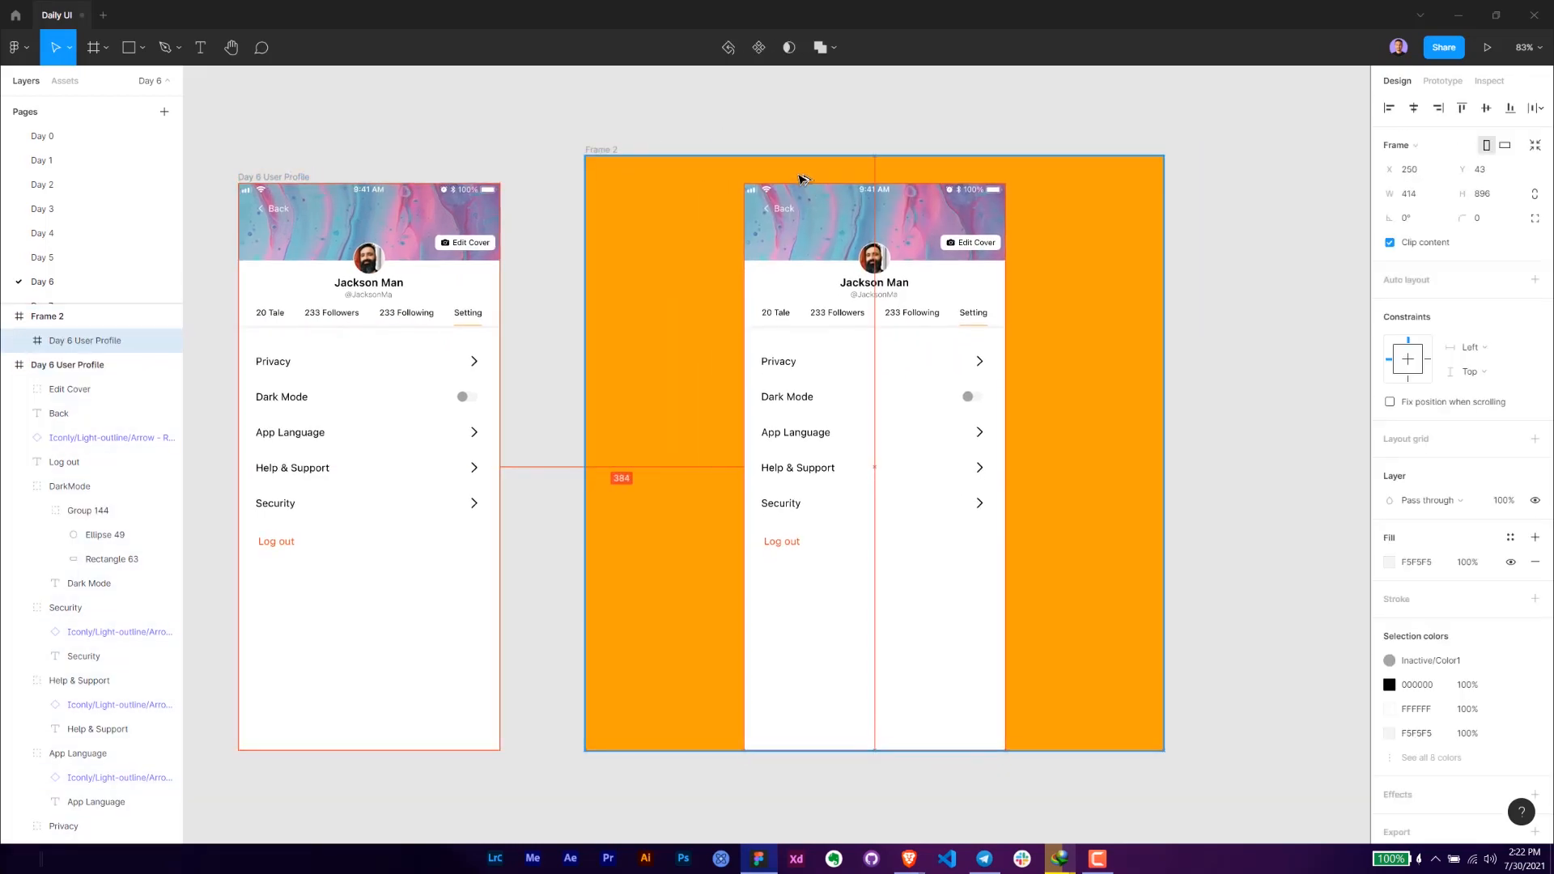
- Enlarge the orange frame to about 1098 × 1178 and move the profile copy to X 358, Y 141 within it
{"action": "left_click", "coordinate": [586, 149]}
{"action": "scroll", "coordinate": [794, 389], "scroll_direction": "down", "scroll_amount": 3}
{"action": "left_click_drag", "start_coordinate": [971, 556], "coordinate": [1026, 629]}
{"action": "left_click", "coordinate": [848, 451]}
{"action": "mouse_move", "coordinate": [877, 458]}
{"action": "left_mouse_down"}
{"action": "mouse_move", "coordinate": [940, 472]}
{"action": "mouse_move", "coordinate": [886, 485]}
{"action": "left_mouse_up"}
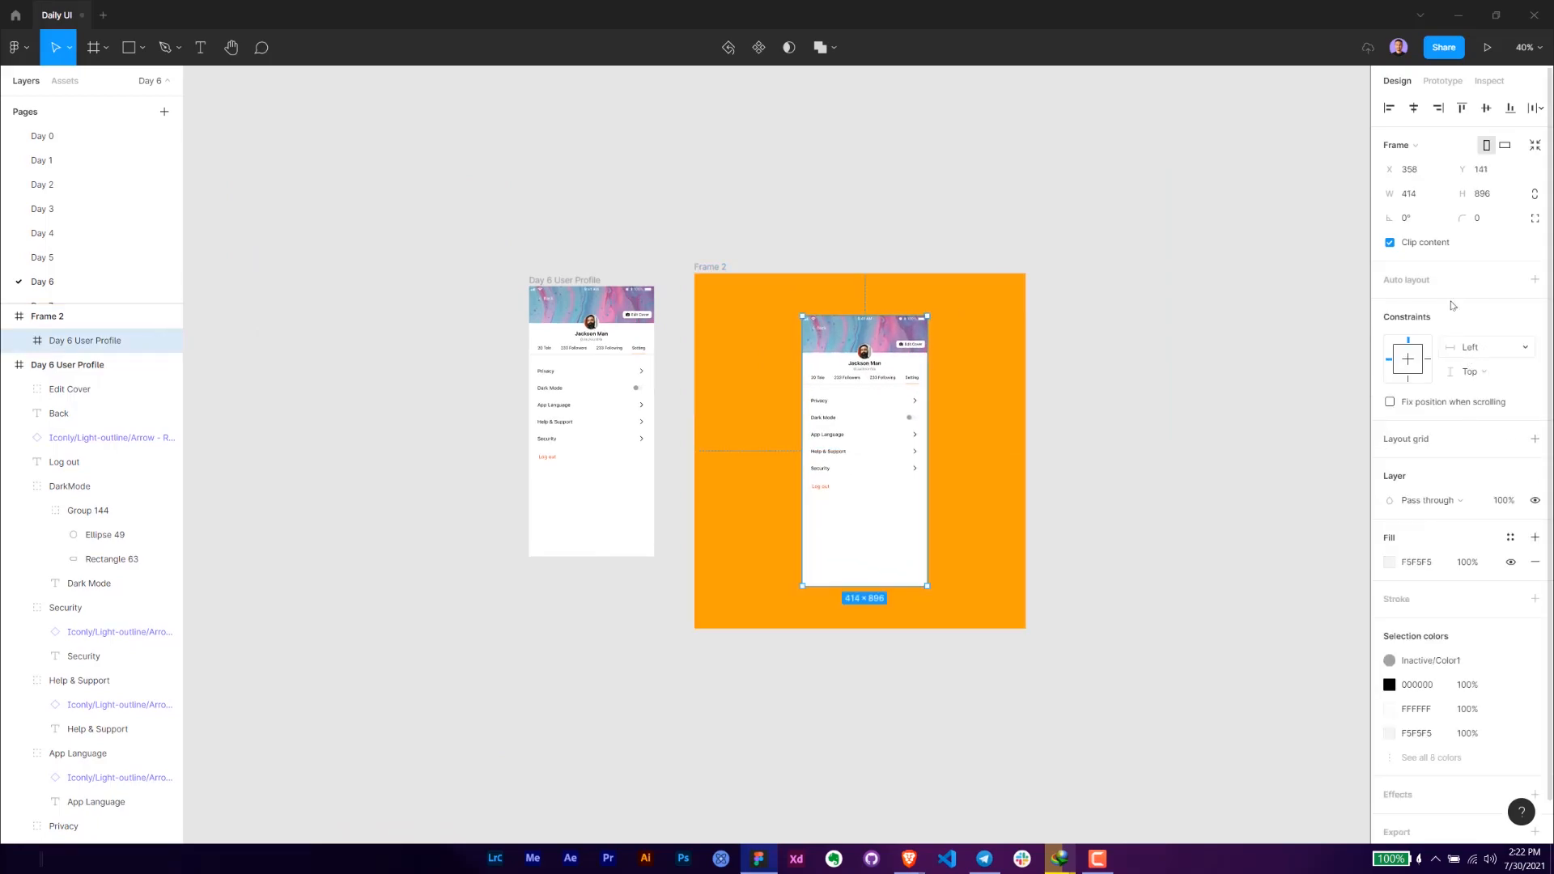
- Set the corner radius of the profile copy inside the orange frame to 10
{"action": "scroll", "coordinate": [995, 390], "scroll_direction": "up", "scroll_amount": 3}
{"action": "left_click_drag", "start_coordinate": [575, 275], "coordinate": [495, 198]}
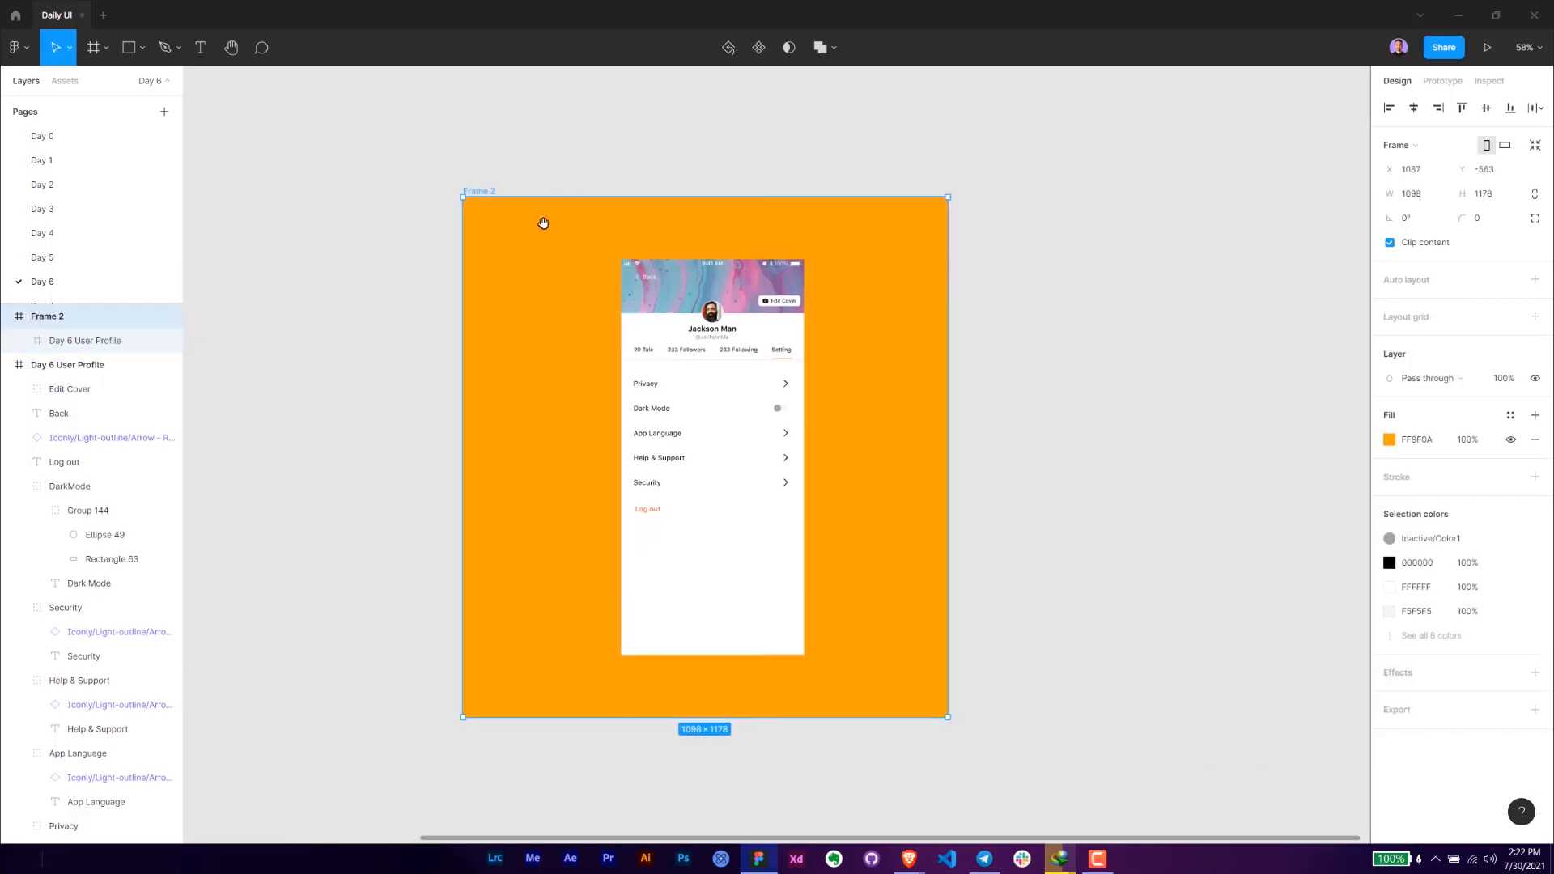
{"action": "scroll", "coordinate": [665, 285], "scroll_direction": "up", "scroll_amount": 1}
{"action": "key", "text": "Return"}
{"action": "left_click_drag", "start_coordinate": [1462, 218], "coordinate": [1539, 232]}
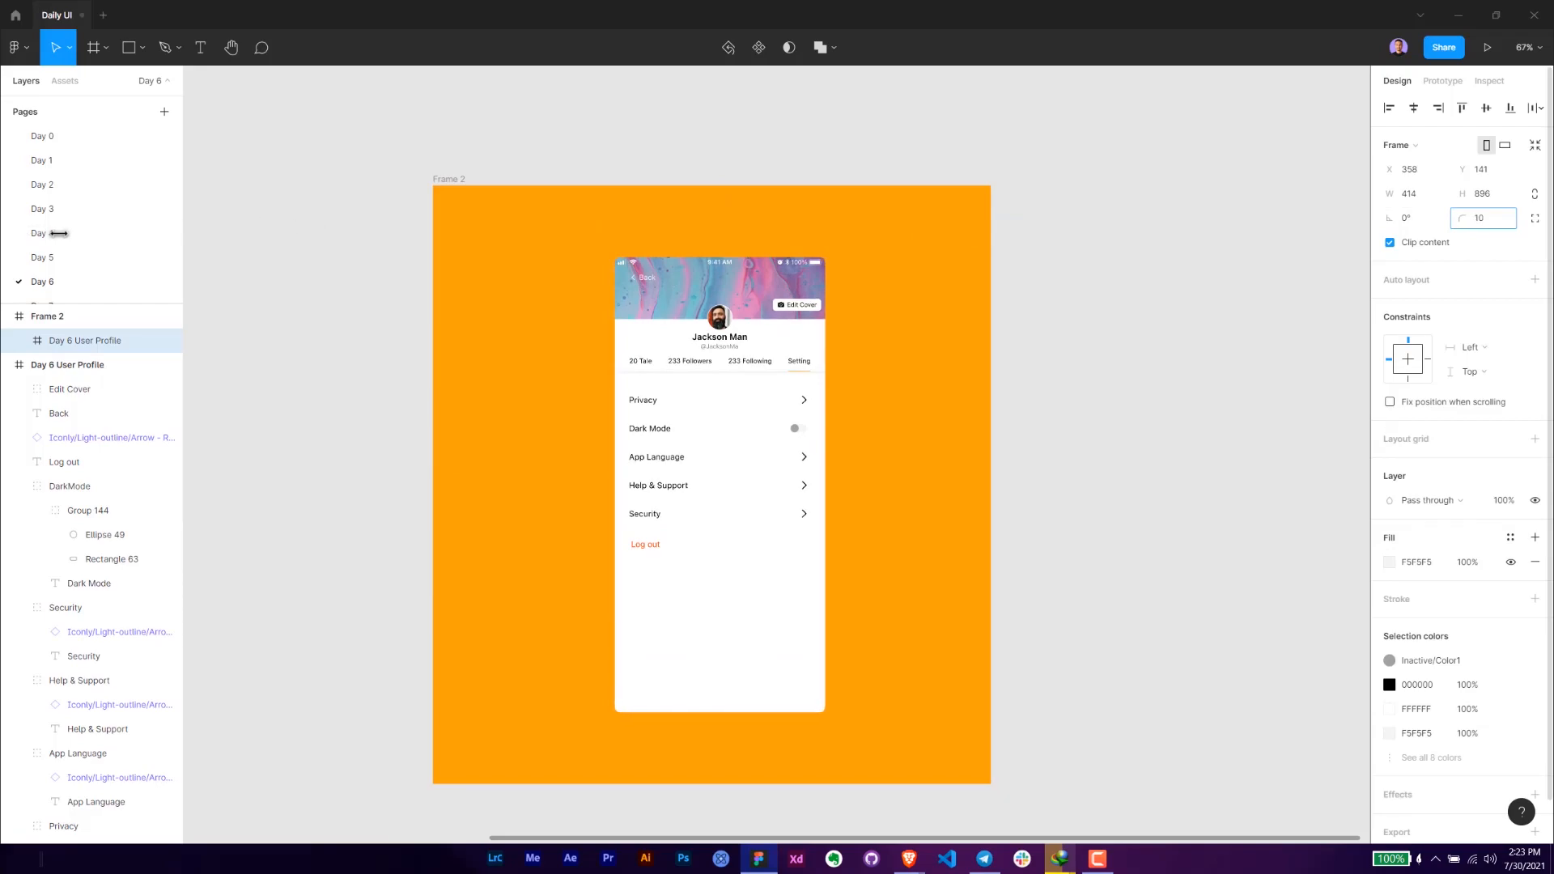
{"action": "left_click_drag", "start_coordinate": [58, 233], "coordinate": [936, 246]}
- Add a drop shadow to the profile copy and set its color to the dark brown 5E4725
{"action": "scroll", "coordinate": [1541, 702], "scroll_direction": "down", "scroll_amount": 1}
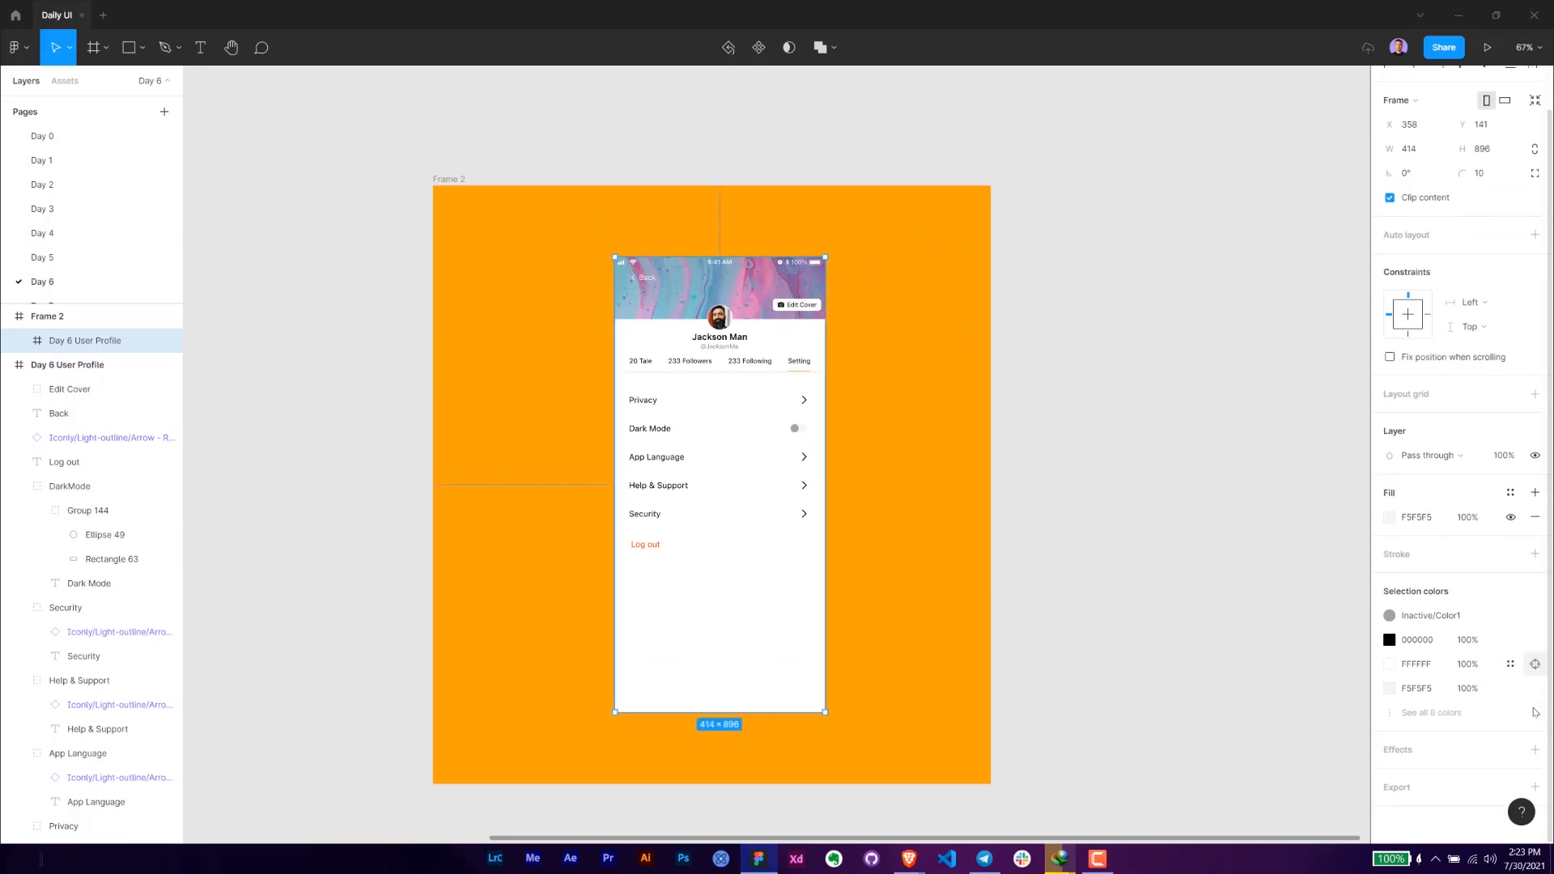
{"action": "left_click", "coordinate": [1536, 750]}
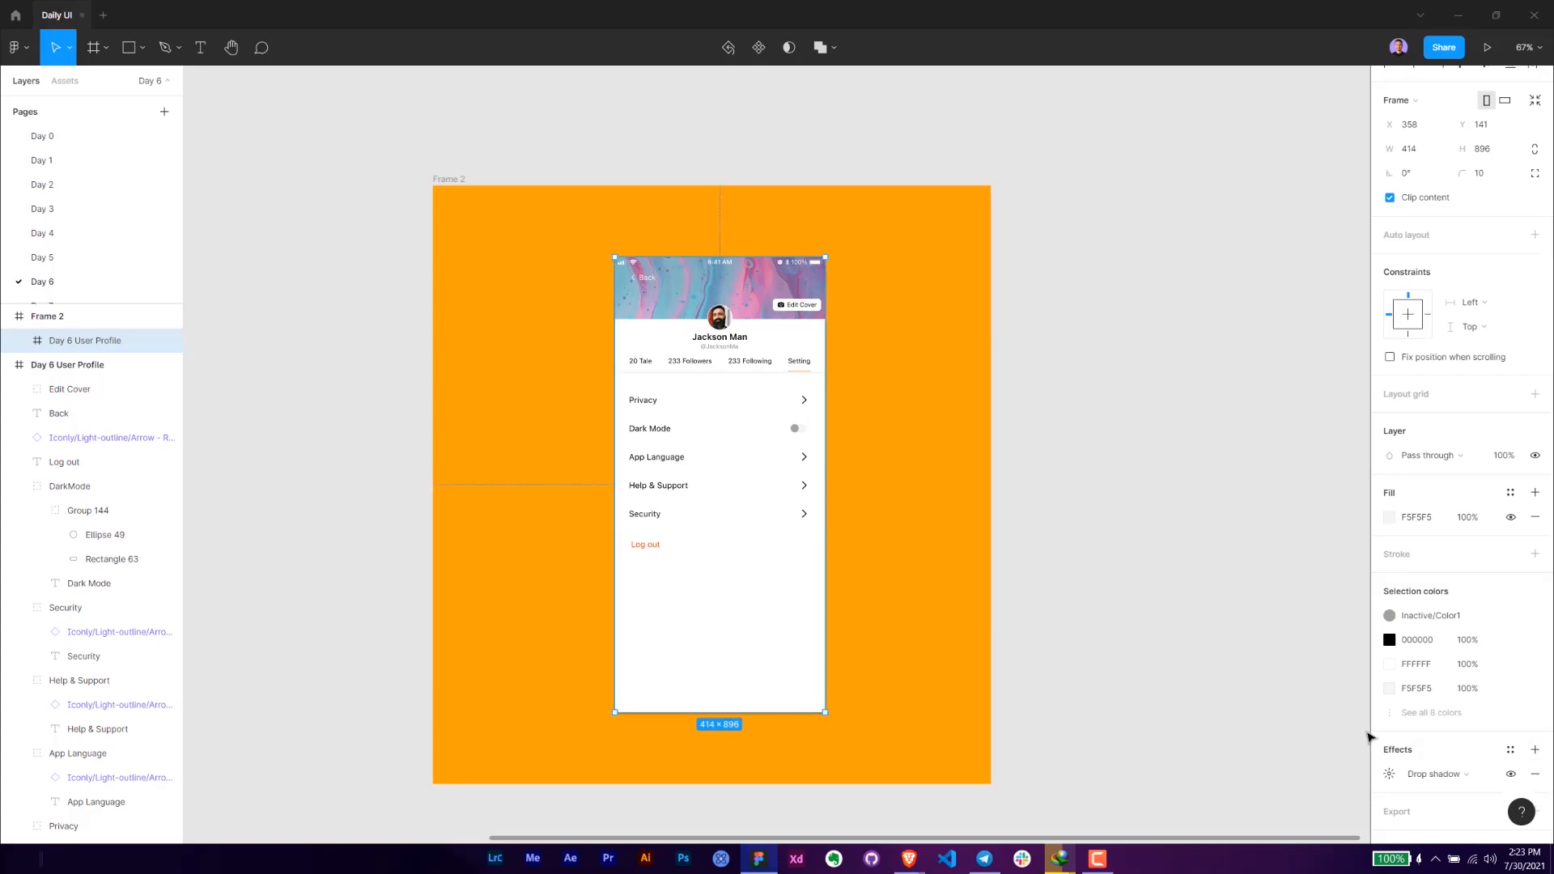
{"action": "scroll", "coordinate": [1360, 732], "scroll_direction": "down", "scroll_amount": 1}
{"action": "left_click", "coordinate": [1390, 774]}
{"action": "left_click", "coordinate": [1217, 814]}
{"action": "key", "text": "Return"}
{"action": "left_click", "coordinate": [1207, 814]}
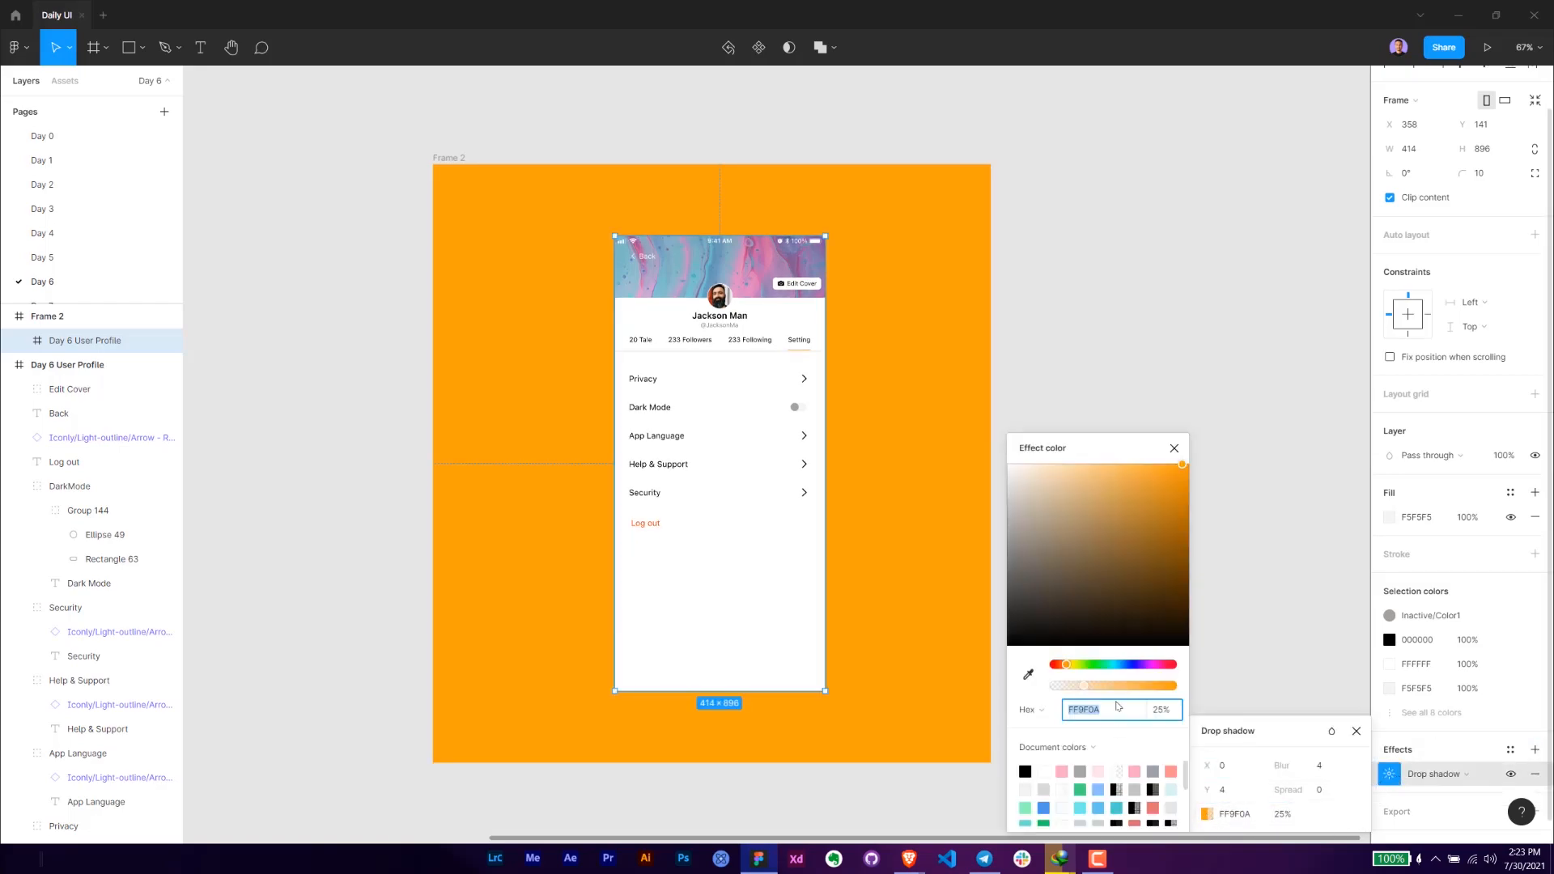
{"action": "left_click", "coordinate": [1121, 608]}
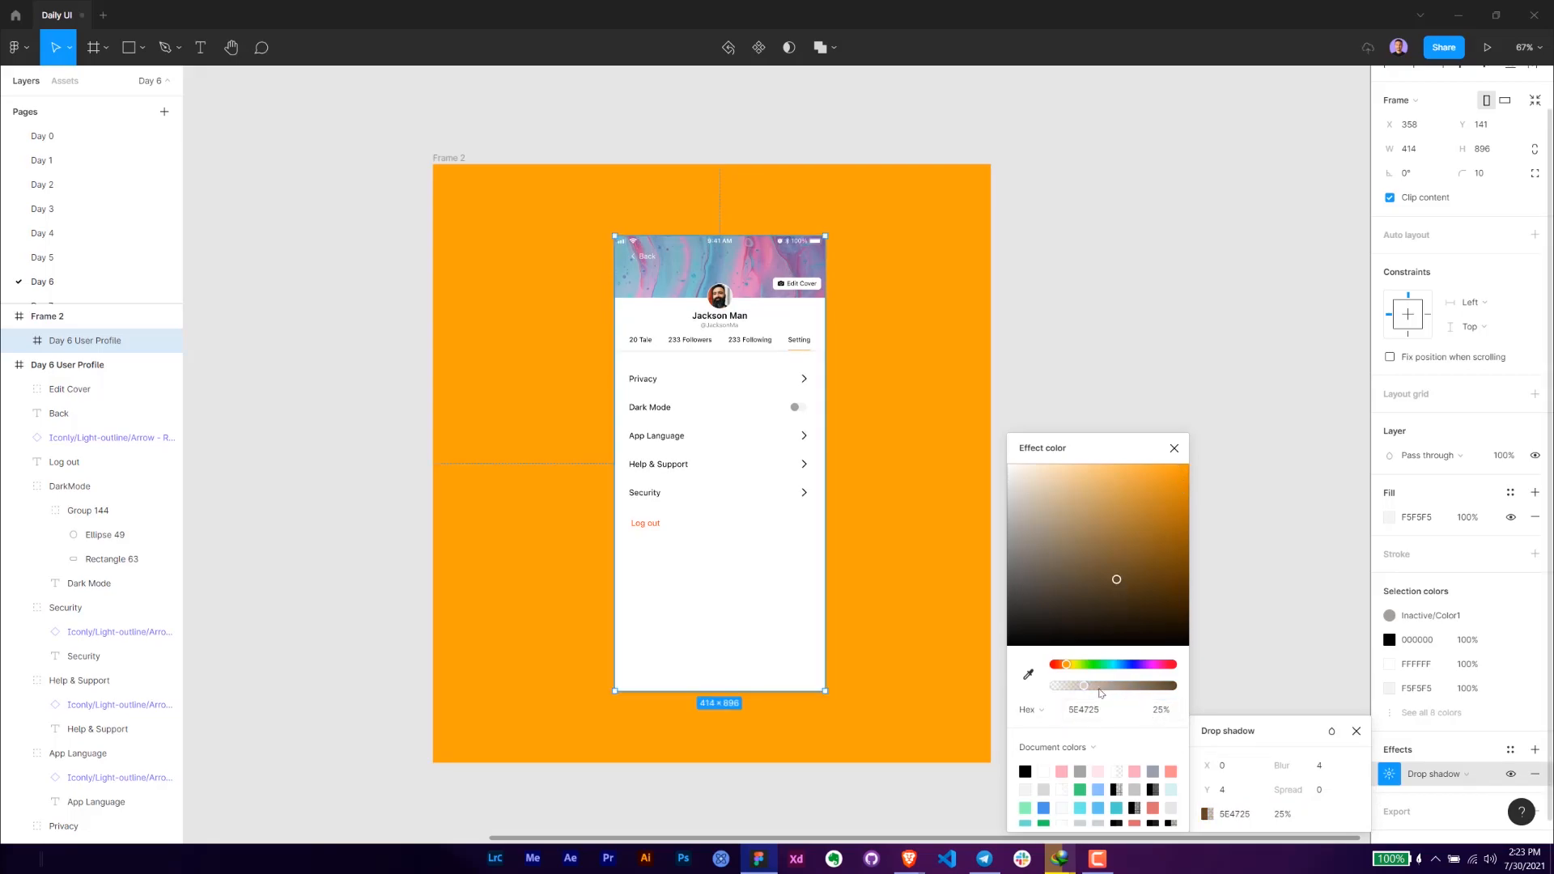
- Set the drop shadow's opacity to 16% and increase its Y offset
{"action": "left_click", "coordinate": [1161, 714]}
{"action": "type", "text": "16"}
{"action": "key", "text": "Return"}
{"action": "left_click_drag", "start_coordinate": [1210, 790], "coordinate": [1251, 790]}
{"action": "left_click", "coordinate": [1177, 449]}
- Move the profile copy towards the right side of the orange frame
{"action": "left_click_drag", "start_coordinate": [774, 429], "coordinate": [871, 423]}
{"action": "left_click", "coordinate": [625, 426]}
{"action": "left_click_drag", "start_coordinate": [592, 400], "coordinate": [689, 443]}
{"action": "scroll", "coordinate": [701, 445], "scroll_direction": "up", "scroll_amount": 1}
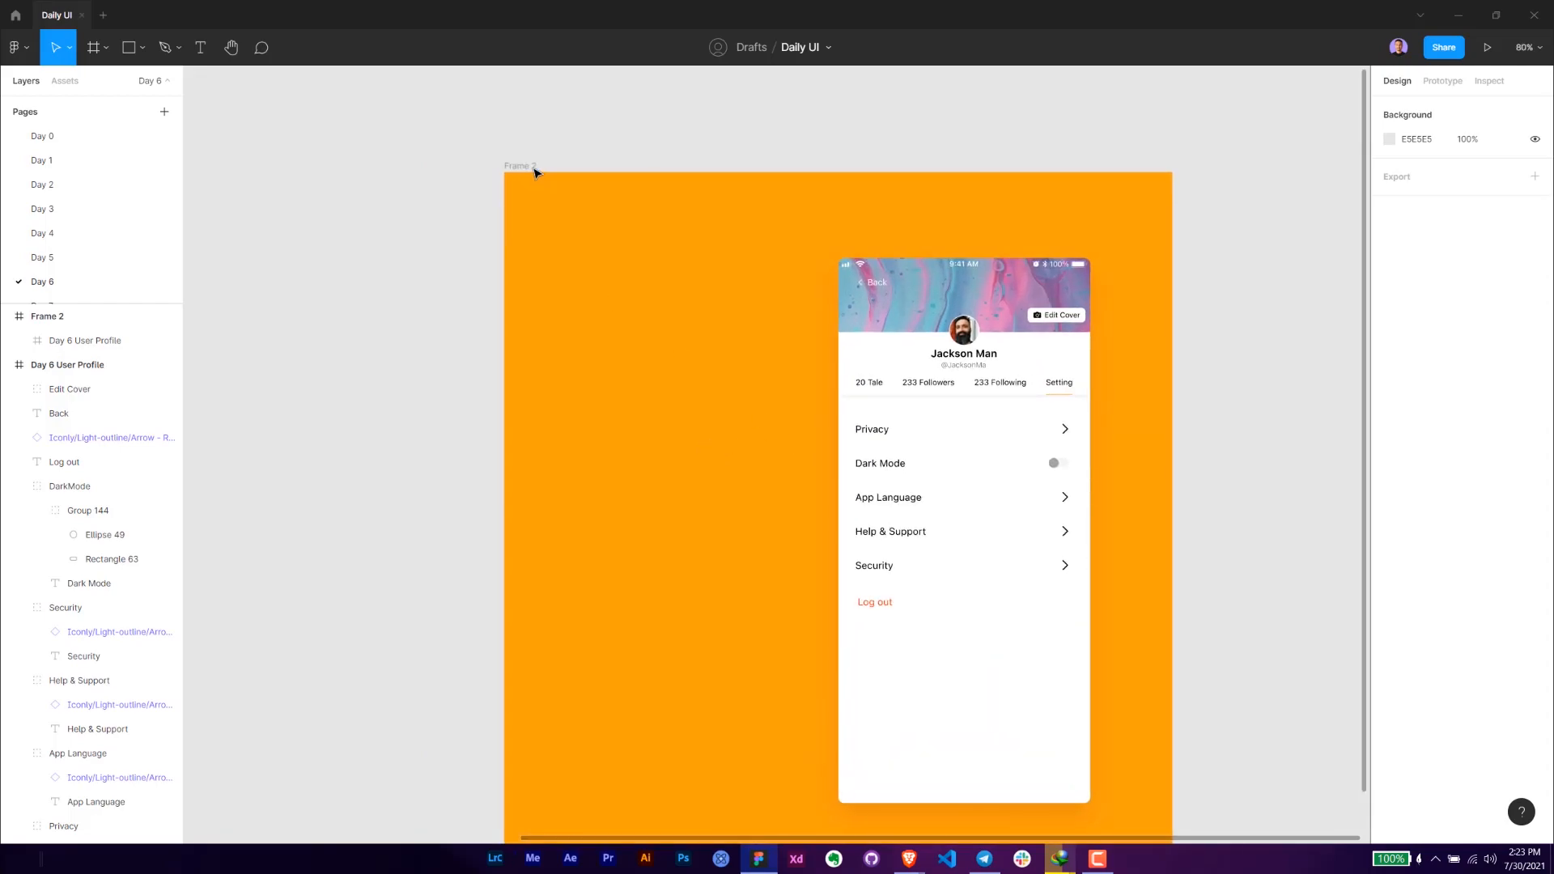
- Set the orange frame's size to 1280 × 720, and change its height to 760
{"action": "left_click", "coordinate": [535, 171]}
{"action": "left_click", "coordinate": [1414, 193]}
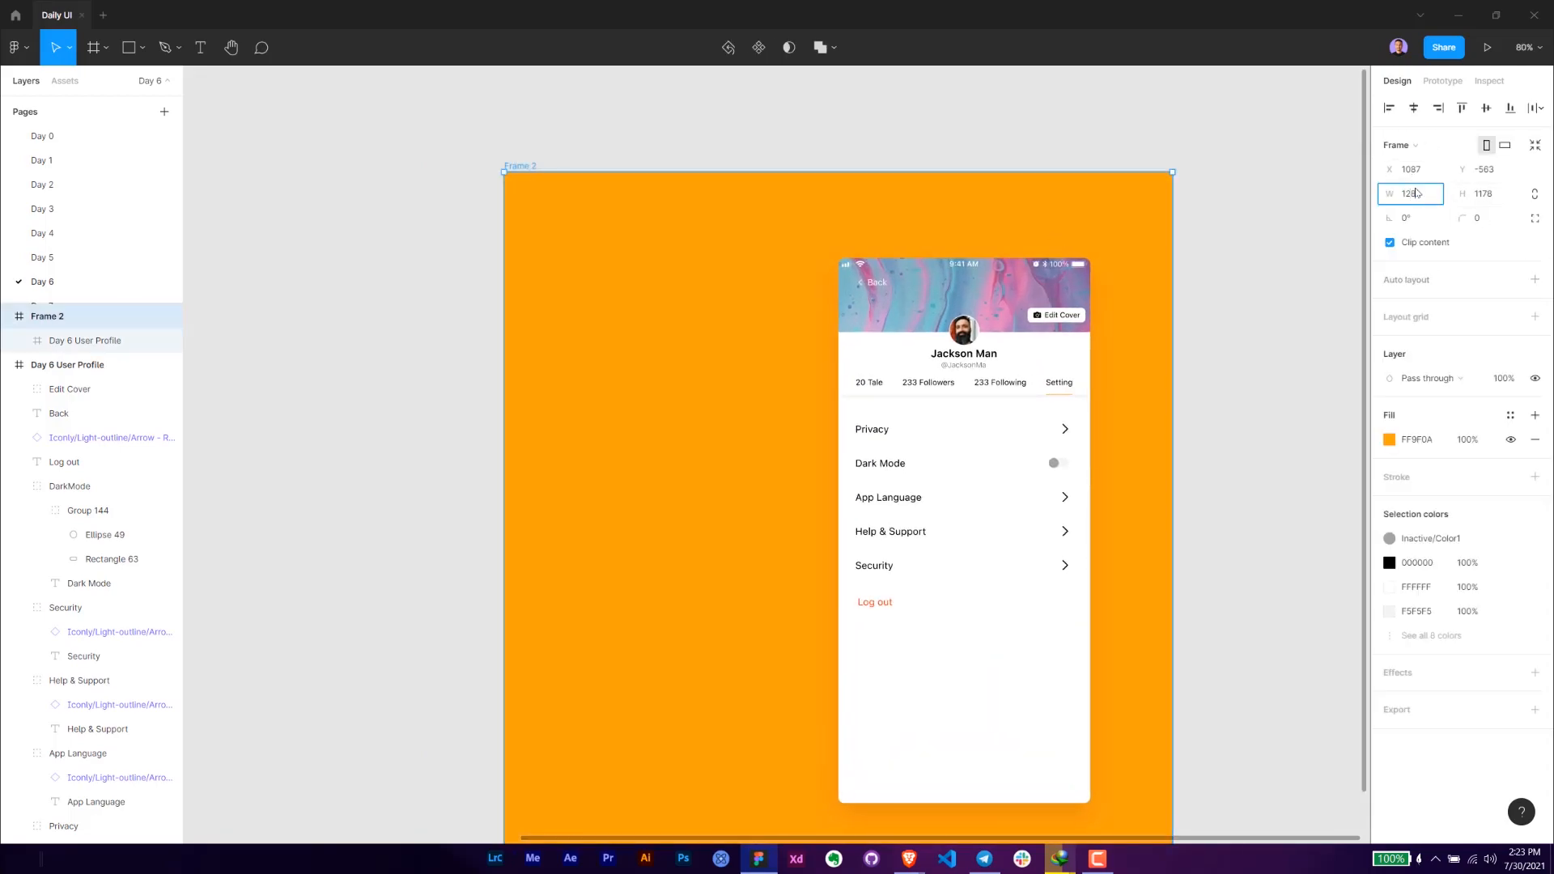
{"action": "key", "text": "Tab"}
{"action": "type", "text": "720"}
{"action": "key", "text": "Return"}
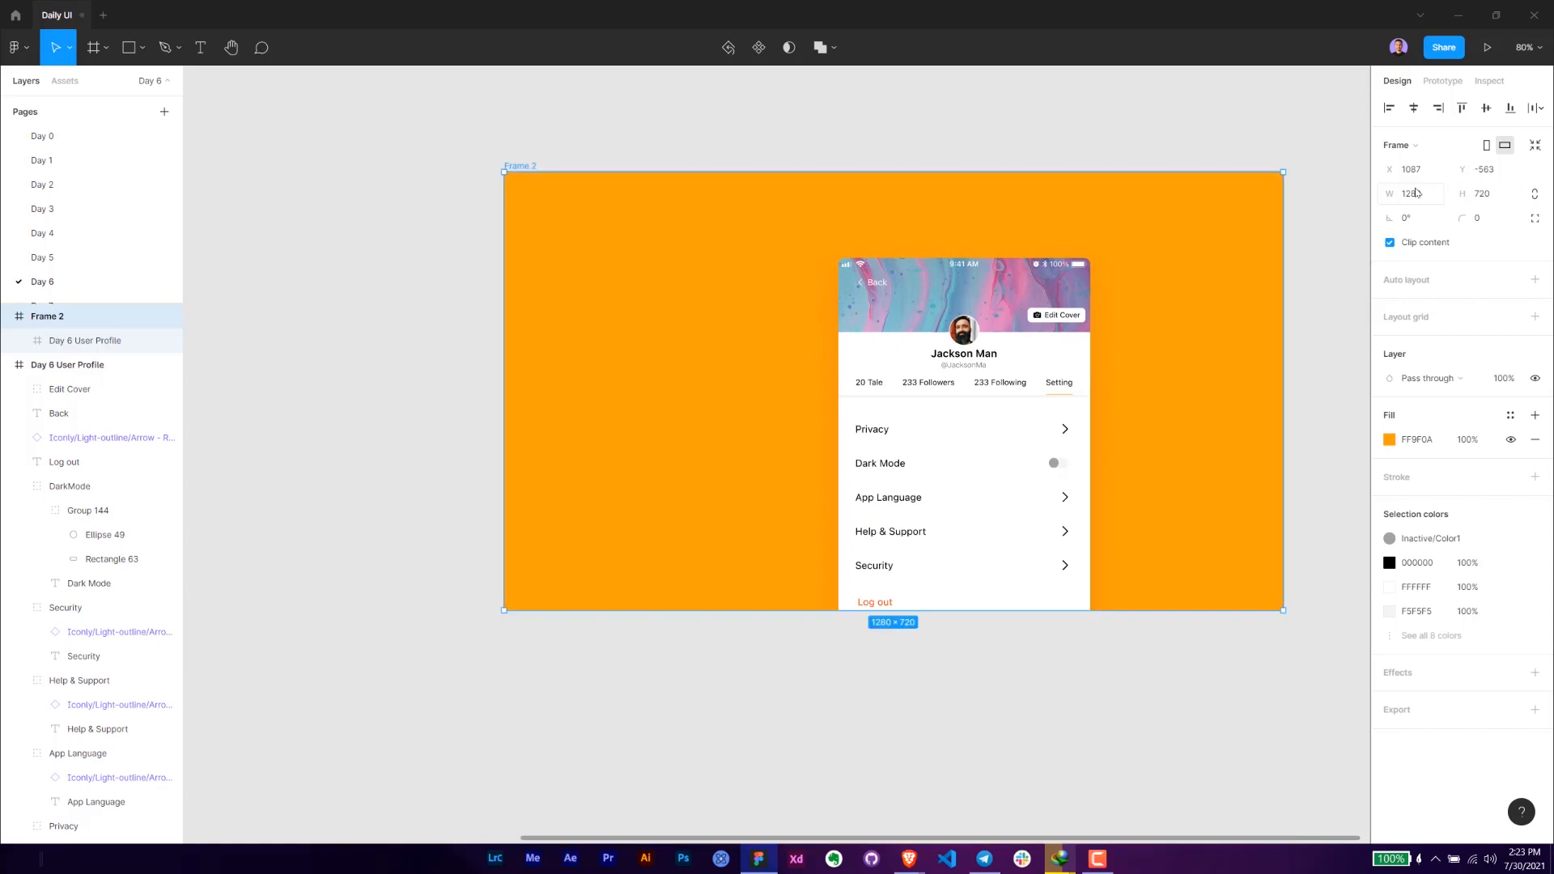
{"action": "left_click", "coordinate": [1507, 200]}
{"action": "key", "text": "Return"}
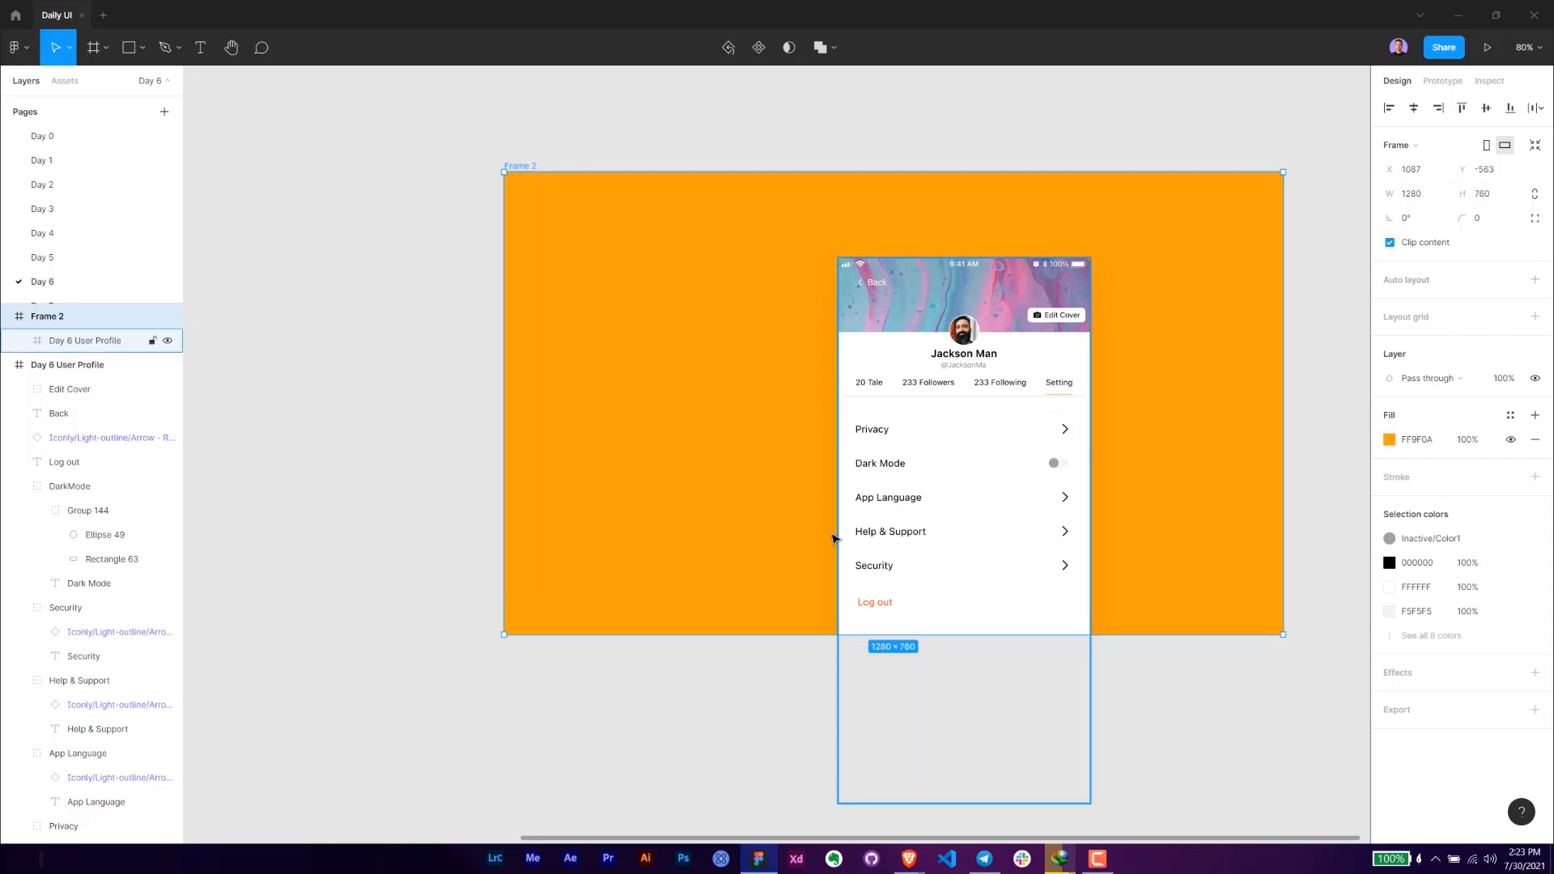
- Enlarge the orange frame to enclose the whole profile copy and move the copy to about X 1089, Y 205, centred vertically
{"action": "left_click_drag", "start_coordinate": [774, 635], "coordinate": [850, 863]}
{"action": "scroll", "coordinate": [888, 640], "scroll_direction": "down", "scroll_amount": 3}
{"action": "left_click_drag", "start_coordinate": [888, 636], "coordinate": [744, 603]}
{"action": "left_click_drag", "start_coordinate": [936, 736], "coordinate": [1189, 738]}
{"action": "mouse_move", "coordinate": [805, 562]}
{"action": "left_mouse_down"}
{"action": "mouse_move", "coordinate": [957, 580]}
{"action": "mouse_move", "coordinate": [816, 579]}
{"action": "left_mouse_up"}
{"action": "left_click_drag", "start_coordinate": [690, 519], "coordinate": [882, 540]}
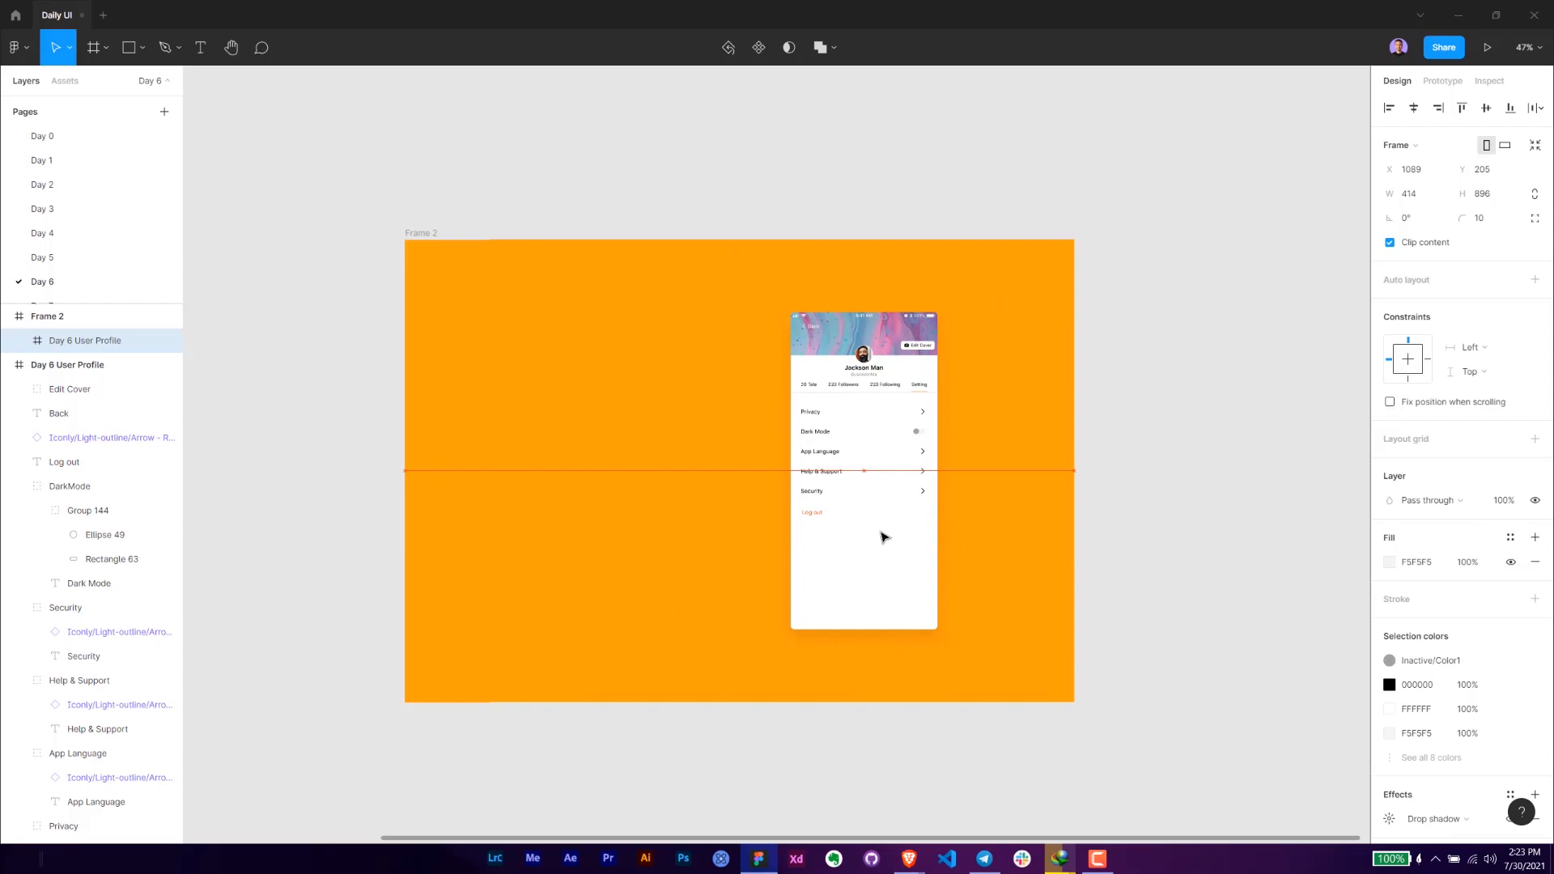
- Add the text "Day 6" in the upper-left area of the orange frame
{"action": "left_click", "coordinate": [417, 367]}
{"action": "scroll", "coordinate": [410, 403], "scroll_direction": "up", "scroll_amount": 3}
{"action": "key", "text": "t"}
{"action": "left_click", "coordinate": [536, 321]}
{"action": "type", "text": "Day 6"}
{"action": "key", "text": "Escape"}
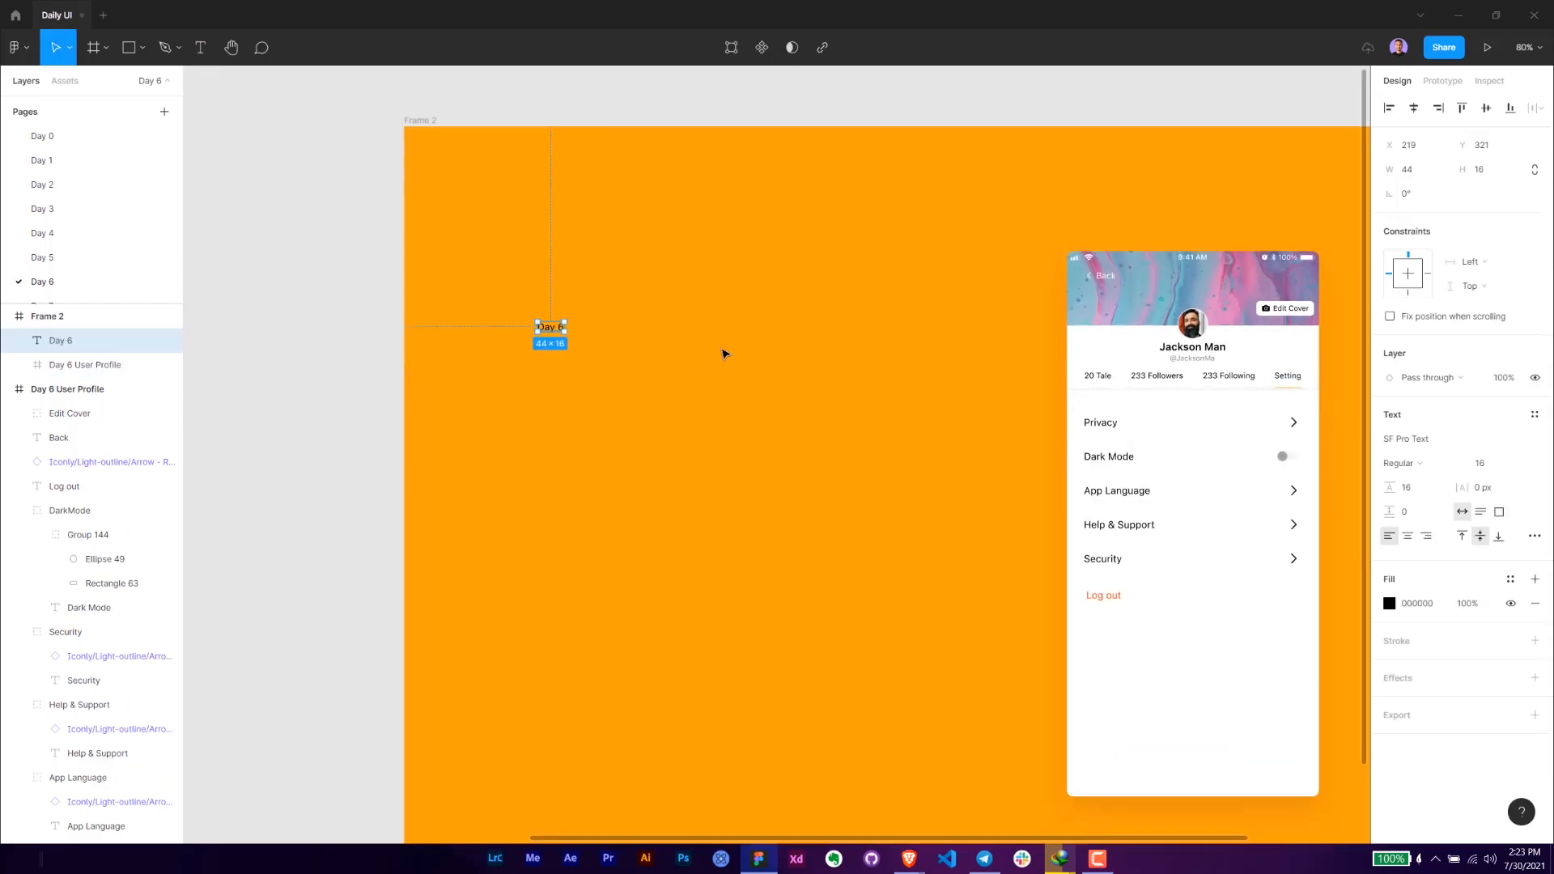
- Set the Day 6 text's font size to 80 and its fill to white (FFFFFF)
{"action": "left_click", "coordinate": [1483, 465]}
{"action": "key", "text": "Return"}
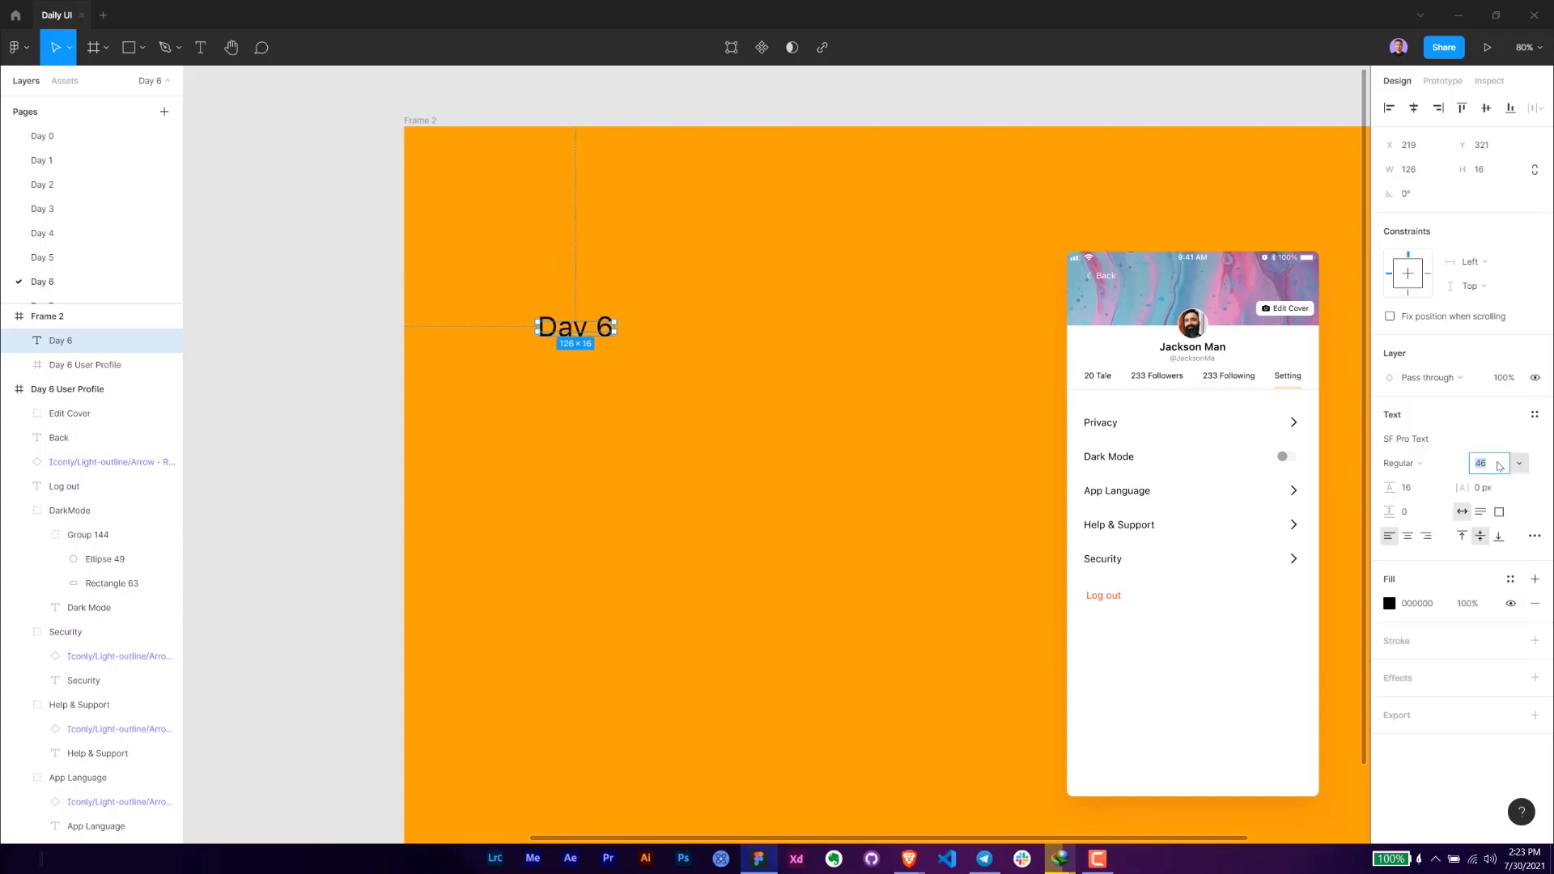
{"action": "key", "text": "Return"}
{"action": "left_click", "coordinate": [1422, 604]}
{"action": "type", "text": "f"}
{"action": "key", "text": "Return"}
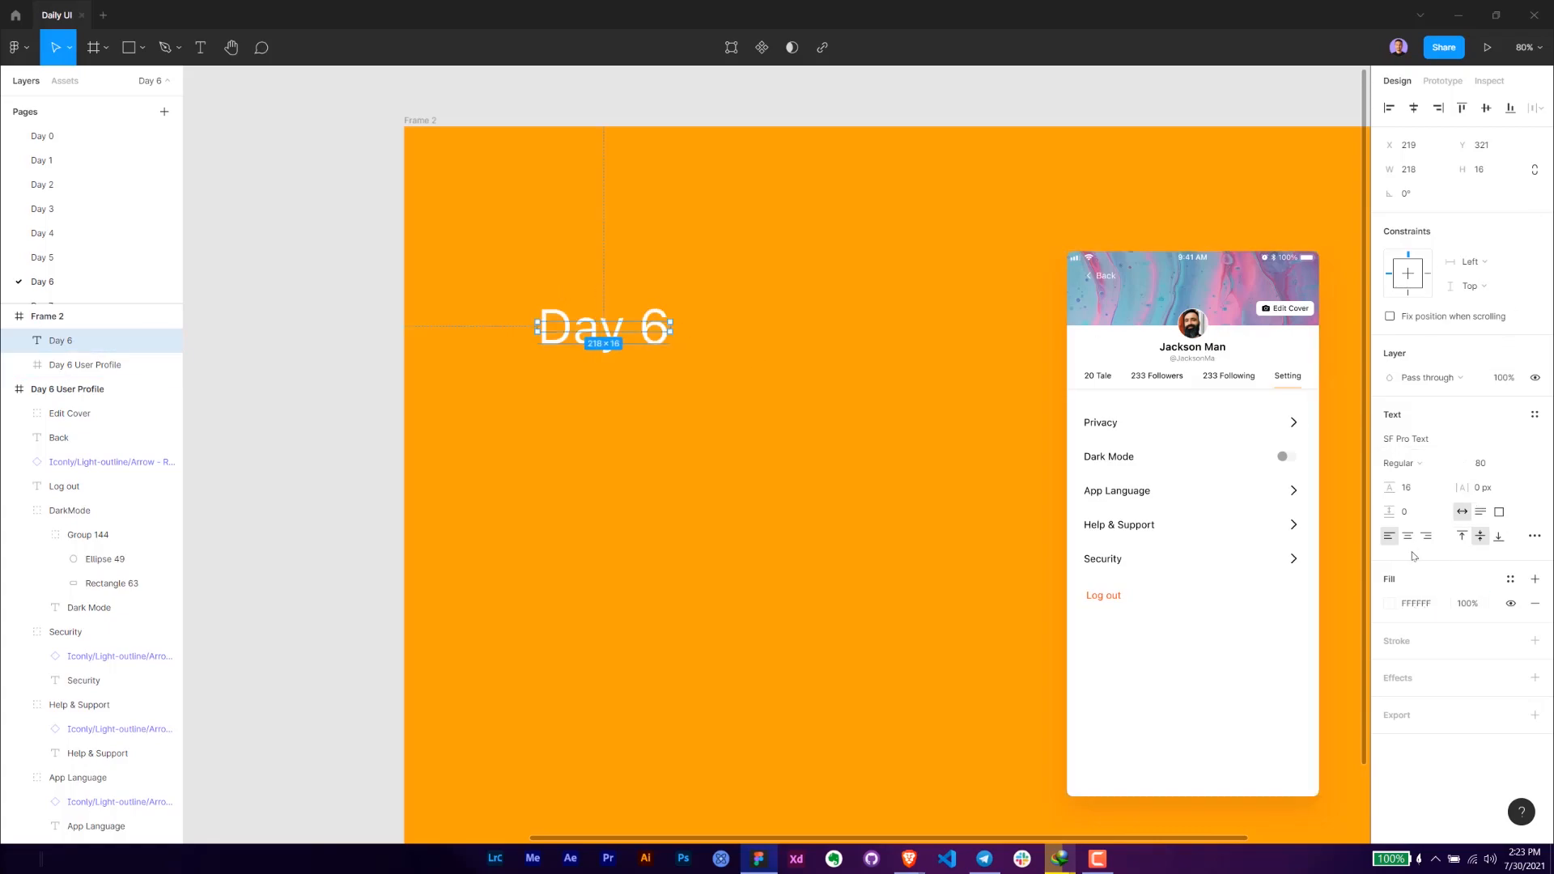
- Move the Day 6 text nearer the orange frame's left edge, at X 140, and set its weight to Bold
{"action": "left_click", "coordinate": [1481, 512]}
{"action": "left_click_drag", "start_coordinate": [616, 334], "coordinate": [576, 419]}
{"action": "left_click", "coordinate": [1432, 464]}
{"action": "left_click", "coordinate": [1405, 497]}
- Duplicate the Day 6 heading, change the copy's text to "Daily" and enlarge its box below the heading to about 599 × 314
{"action": "key", "text": "ctrl+d"}
{"action": "key", "text": "Return"}
{"action": "type", "text": "Daily UI"}
{"action": "key", "text": "BackSpace"}
{"action": "key", "text": "BackSpace"}
{"action": "key", "text": "Escape"}
{"action": "left_click_drag", "start_coordinate": [626, 434], "coordinate": [854, 579]}
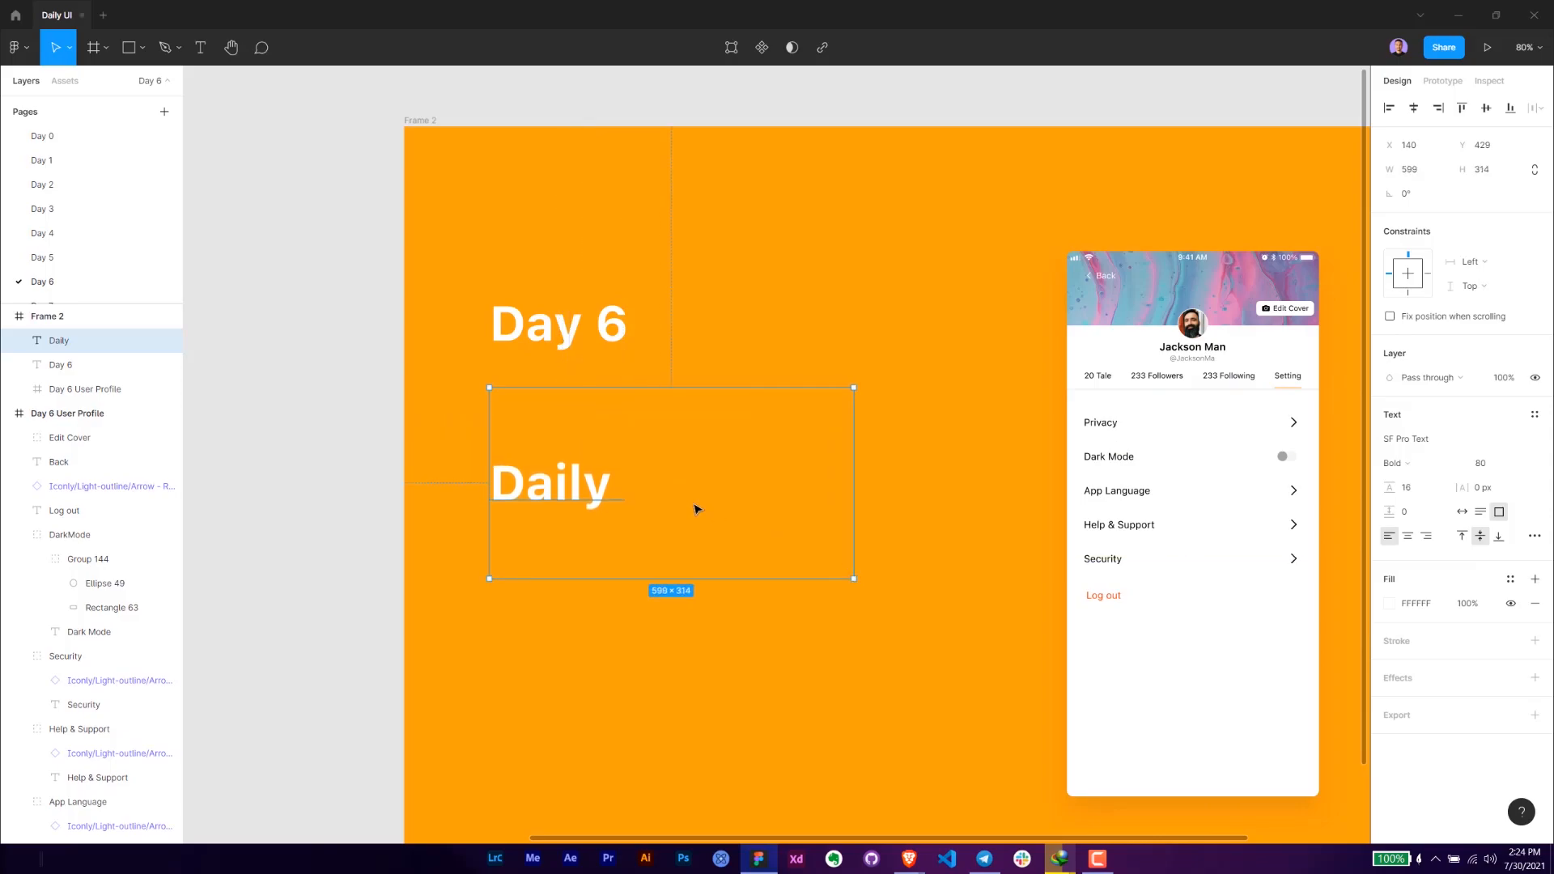
- Align the Daily text to the top of its box and extend it to "Daily UI Design Challenge"
{"action": "left_click", "coordinate": [1463, 536]}
{"action": "double_click", "coordinate": [677, 434]}
{"action": "left_click", "coordinate": [679, 434]}
{"action": "type", "text": "ui"}
{"action": "key", "text": "BackSpace"}
{"action": "key", "text": "BackSpace"}
{"action": "type", "text": "UI Des"}
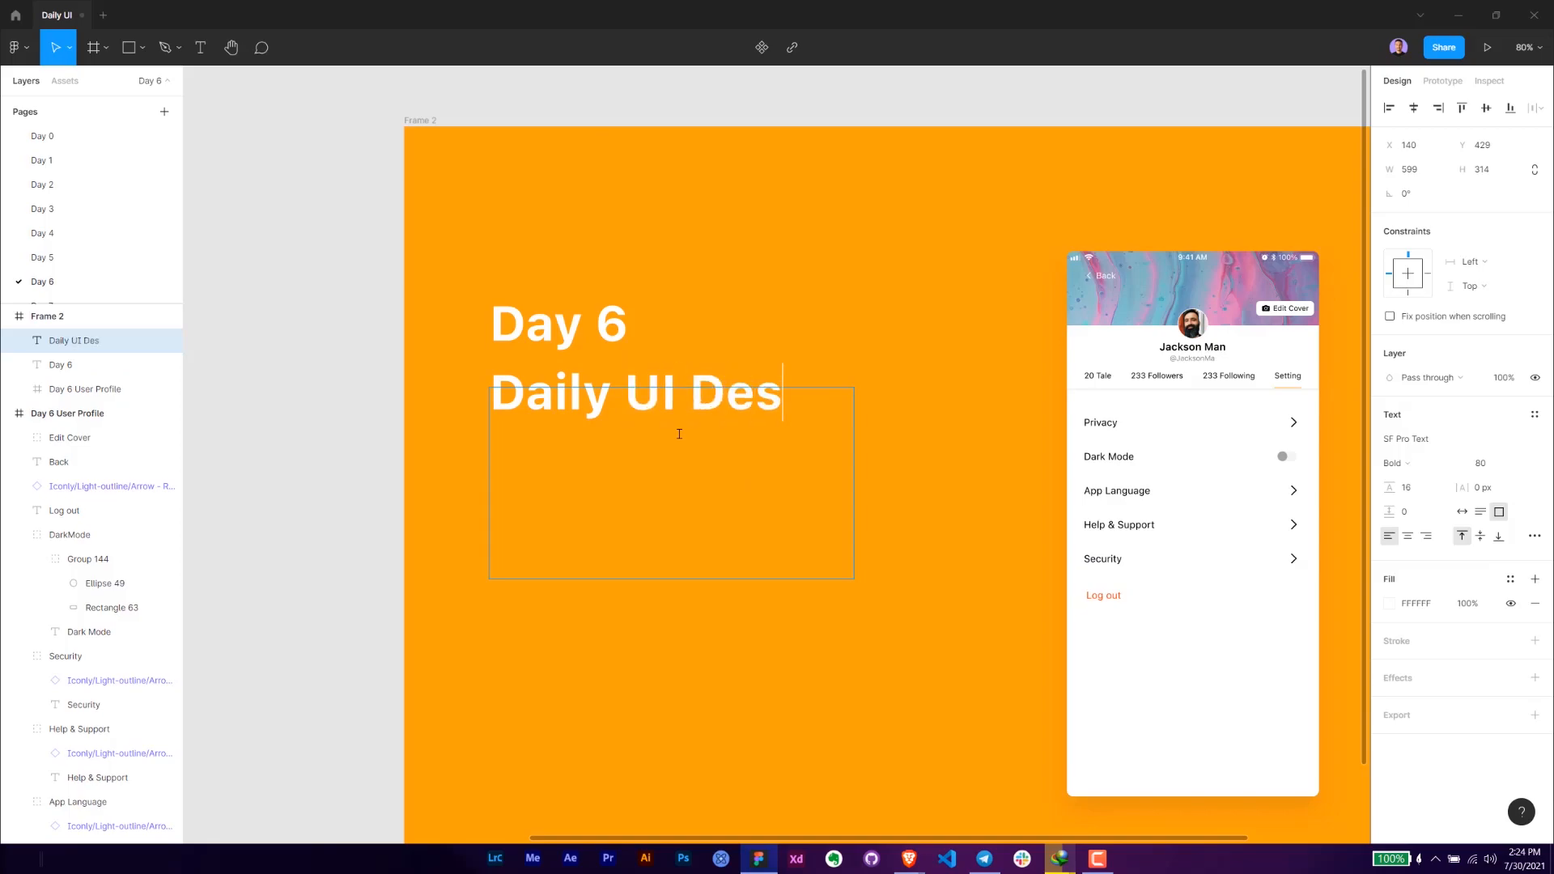
{"action": "type", "text": "ign Challenge"}
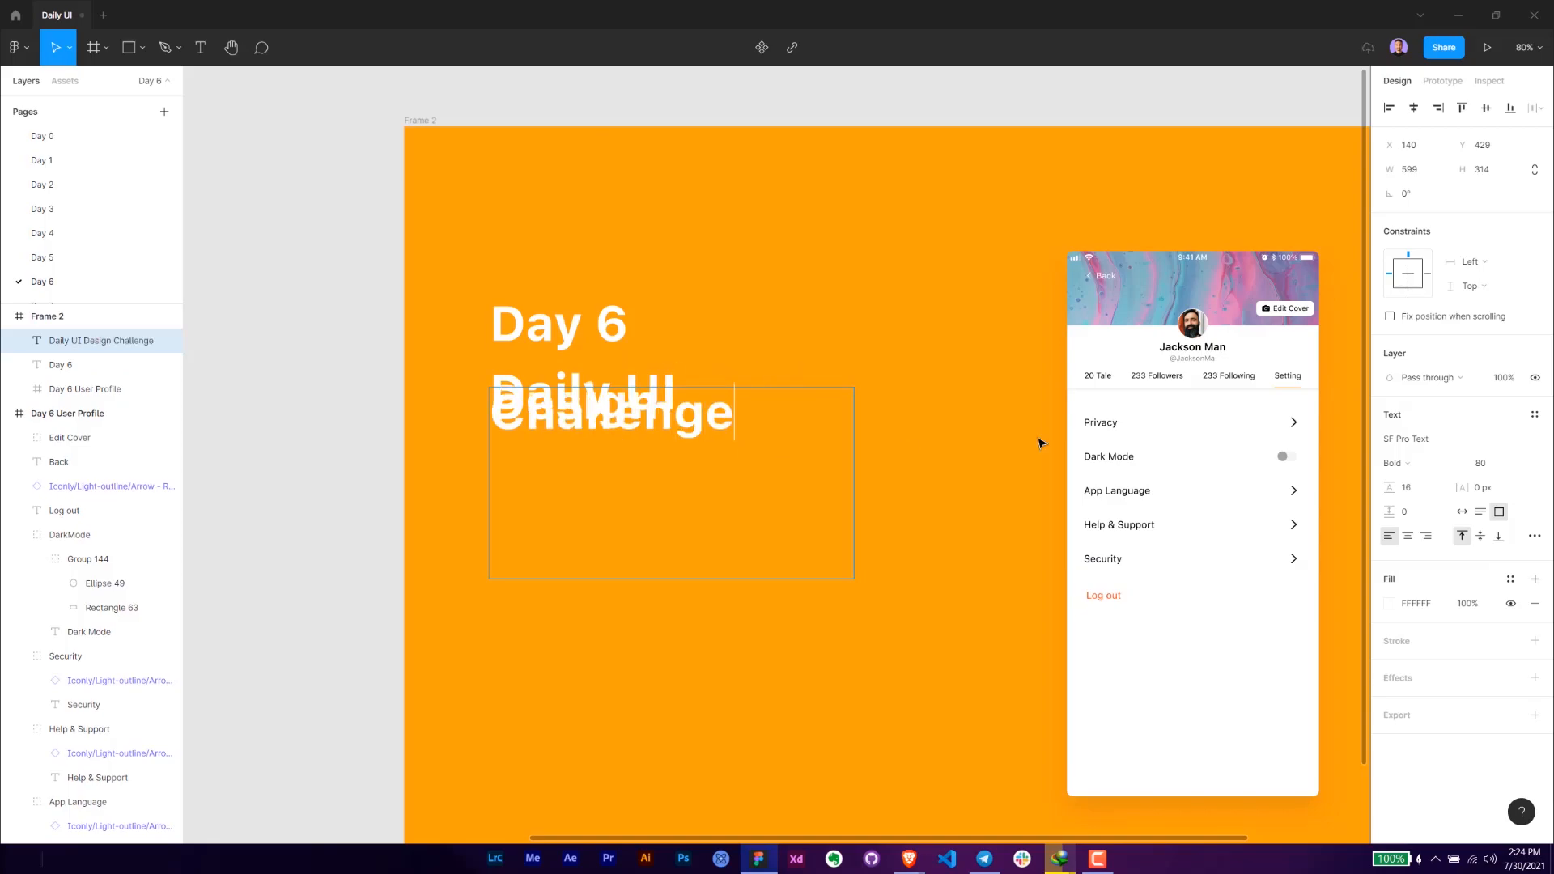
{"action": "key", "text": "Escape"}
- Set the challenge title's line height to Auto and widen its box to about 608 so "Daily UI Design" fits one line
{"action": "left_click", "coordinate": [1480, 536]}
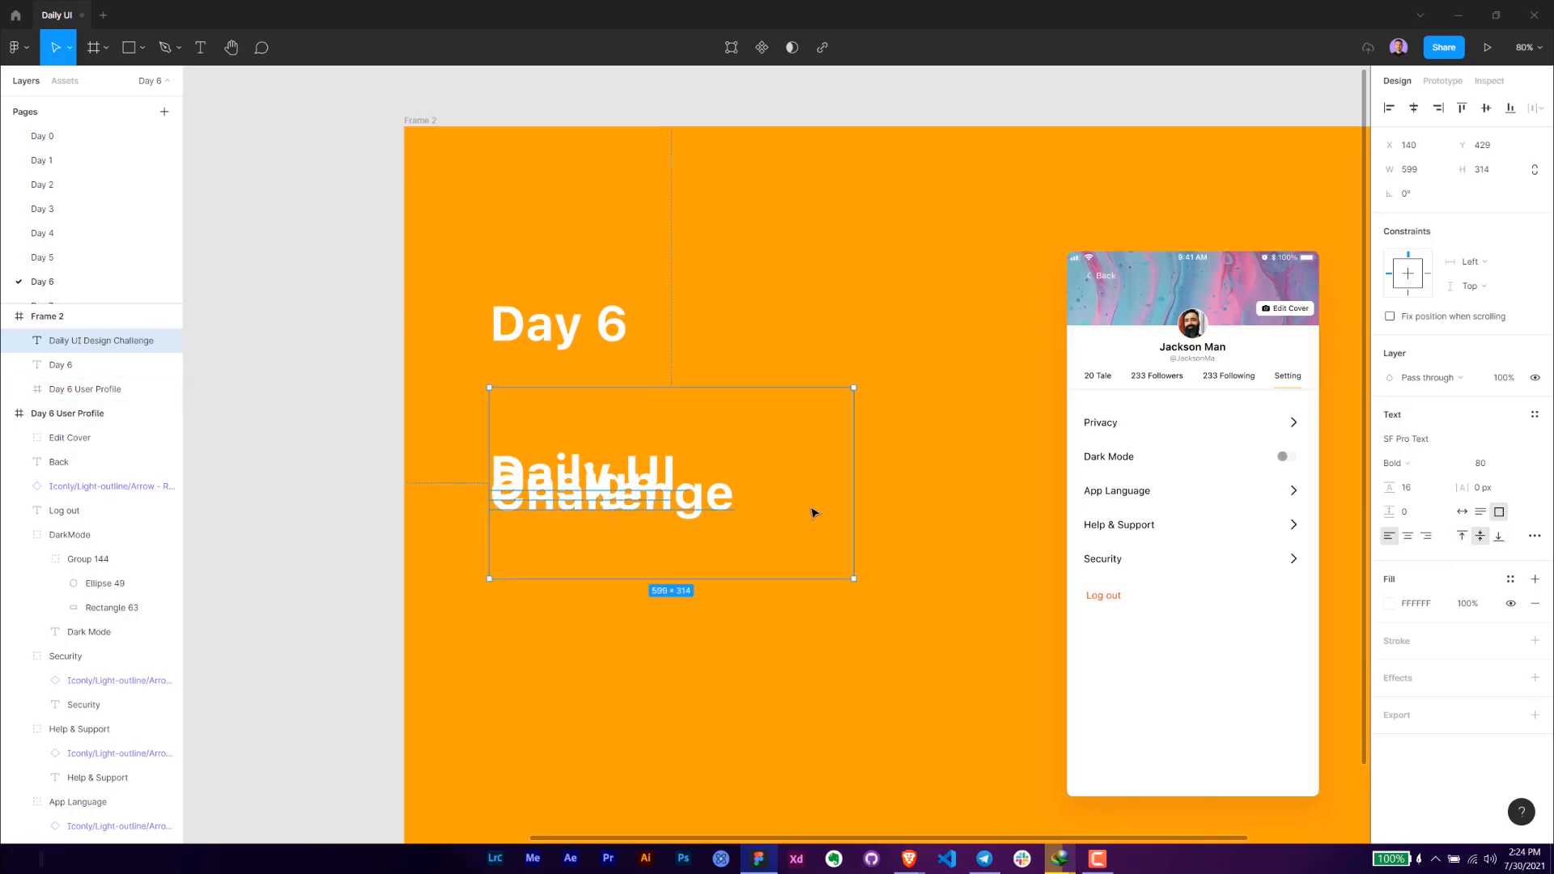
{"action": "left_click", "coordinate": [1488, 491]}
{"action": "left_click", "coordinate": [1435, 497]}
{"action": "type", "text": "auto"}
{"action": "key", "text": "Return"}
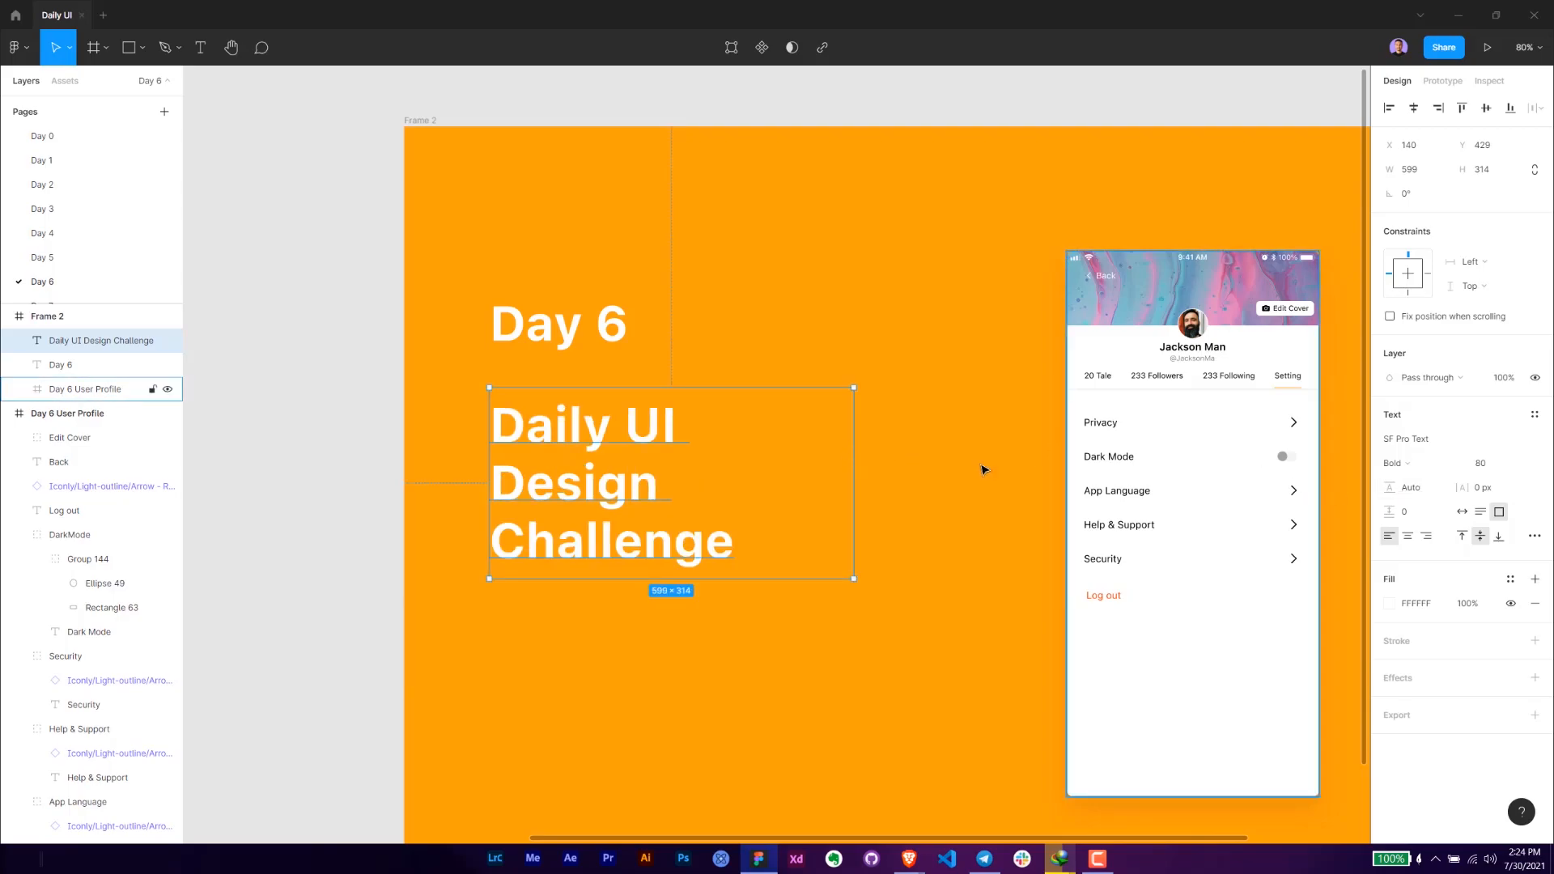
{"action": "mouse_move", "coordinate": [855, 454]}
{"action": "left_mouse_down"}
{"action": "mouse_move", "coordinate": [1027, 451]}
{"action": "mouse_move", "coordinate": [857, 448]}
{"action": "left_mouse_up"}
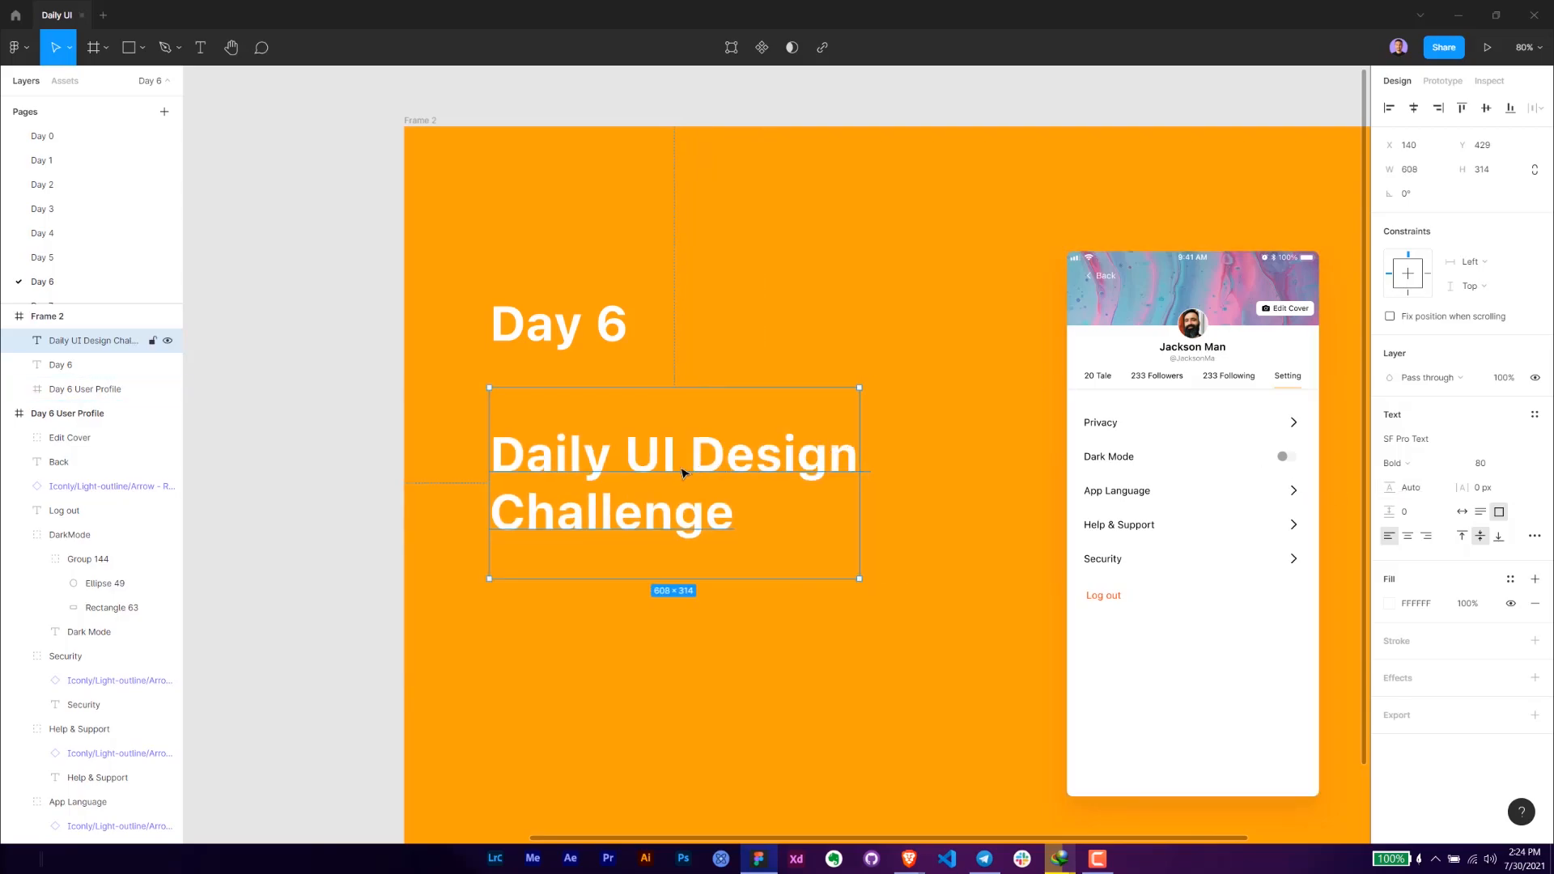
- Top-align the challenge title at about Y 410, set its weight to Medium and shorten its box to about 194 high
{"action": "left_click", "coordinate": [1462, 536]}
{"action": "left_click_drag", "start_coordinate": [634, 431], "coordinate": [634, 420]}
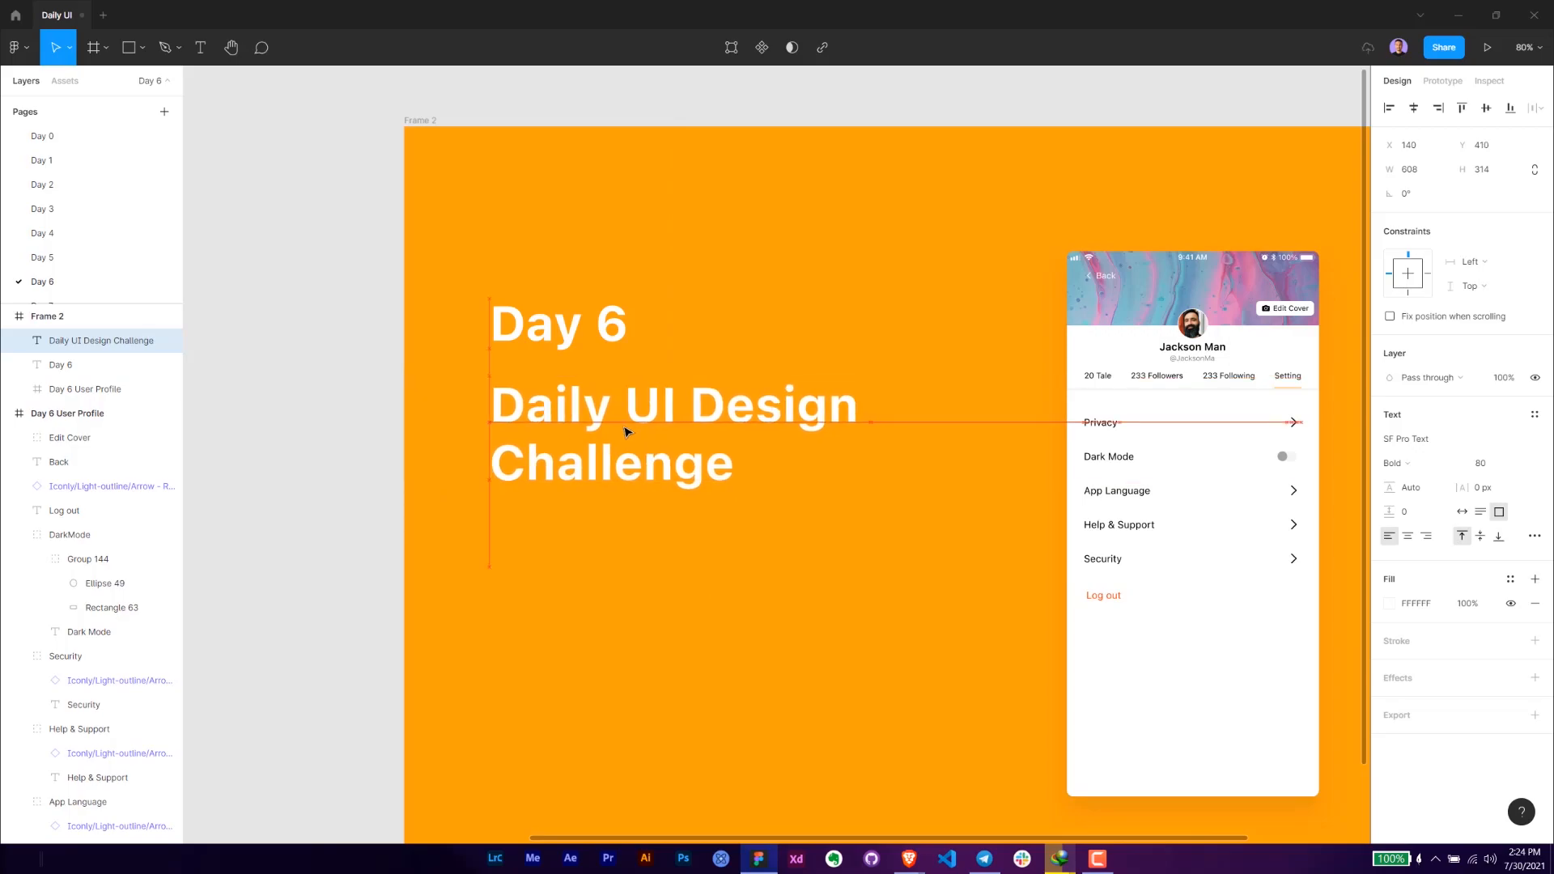
{"action": "left_click", "coordinate": [1396, 463]}
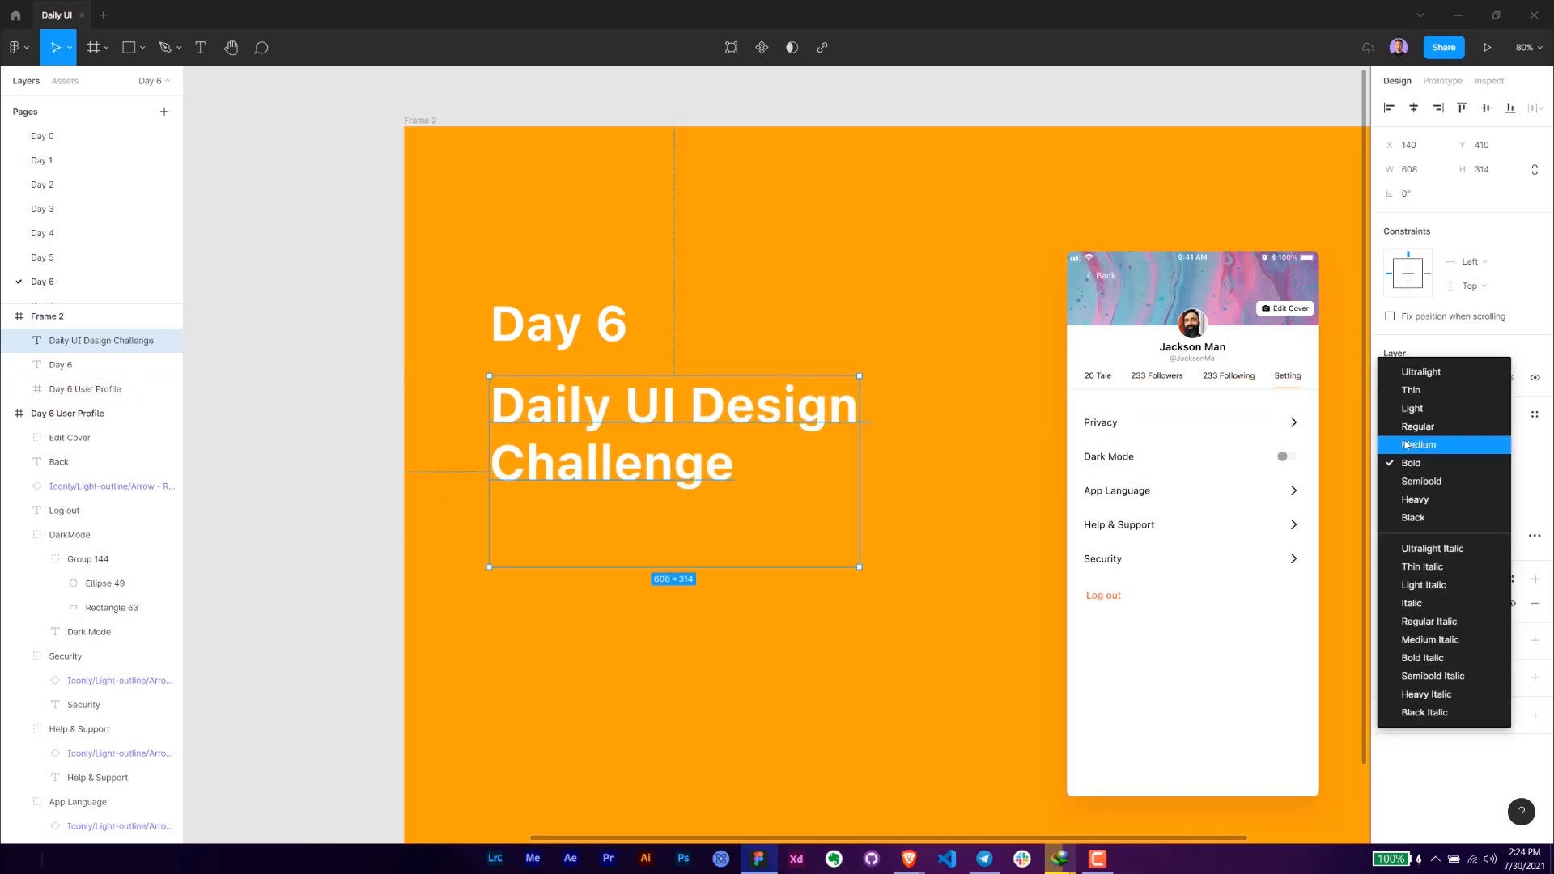
{"action": "left_click", "coordinate": [1413, 445]}
{"action": "left_click_drag", "start_coordinate": [622, 566], "coordinate": [641, 467]}
- Duplicate the challenge title below itself at about Y 642 and replace the copy's text with the designer's handle
{"action": "left_click", "coordinate": [650, 513]}
{"action": "left_click", "coordinate": [619, 400]}
{"action": "left_click_drag", "start_coordinate": [612, 391], "coordinate": [612, 534]}
{"action": "double_click", "coordinate": [611, 534]}
{"action": "type", "text": "@"}
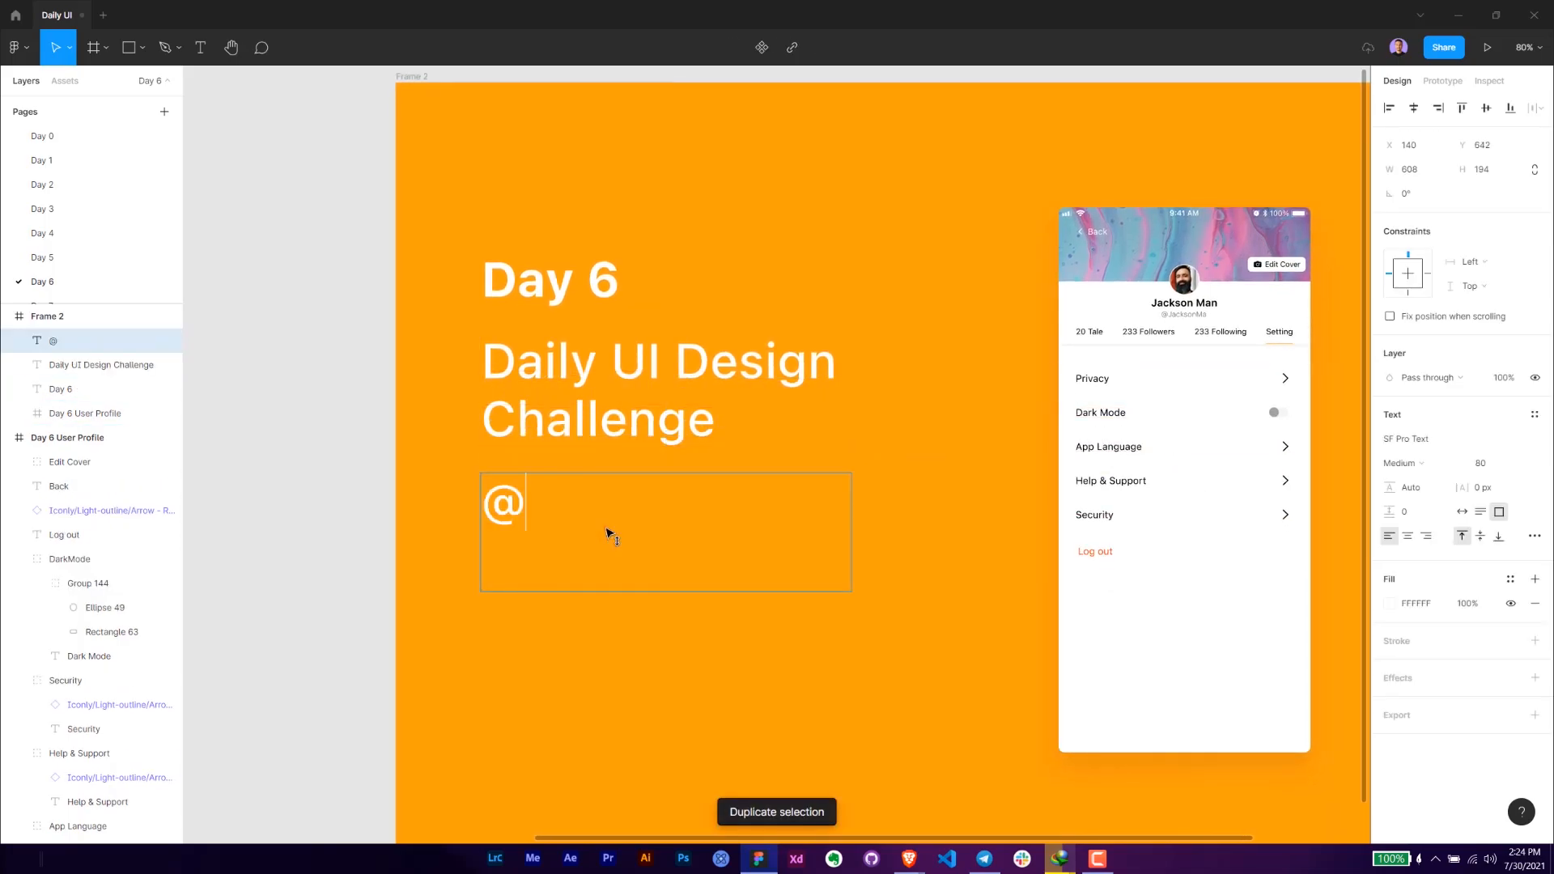
{"action": "type", "text": "Ehab"}
{"action": "key", "text": "Escape"}
{"action": "key", "text": "Escape"}
- Shorten the handle's text box to about 93 high, set its font size to 48 and move it up beneath the challenge title
{"action": "left_click", "coordinate": [601, 514]}
{"action": "left_click_drag", "start_coordinate": [680, 590], "coordinate": [692, 529]}
{"action": "left_click", "coordinate": [1486, 471]}
{"action": "type", "text": "4"}
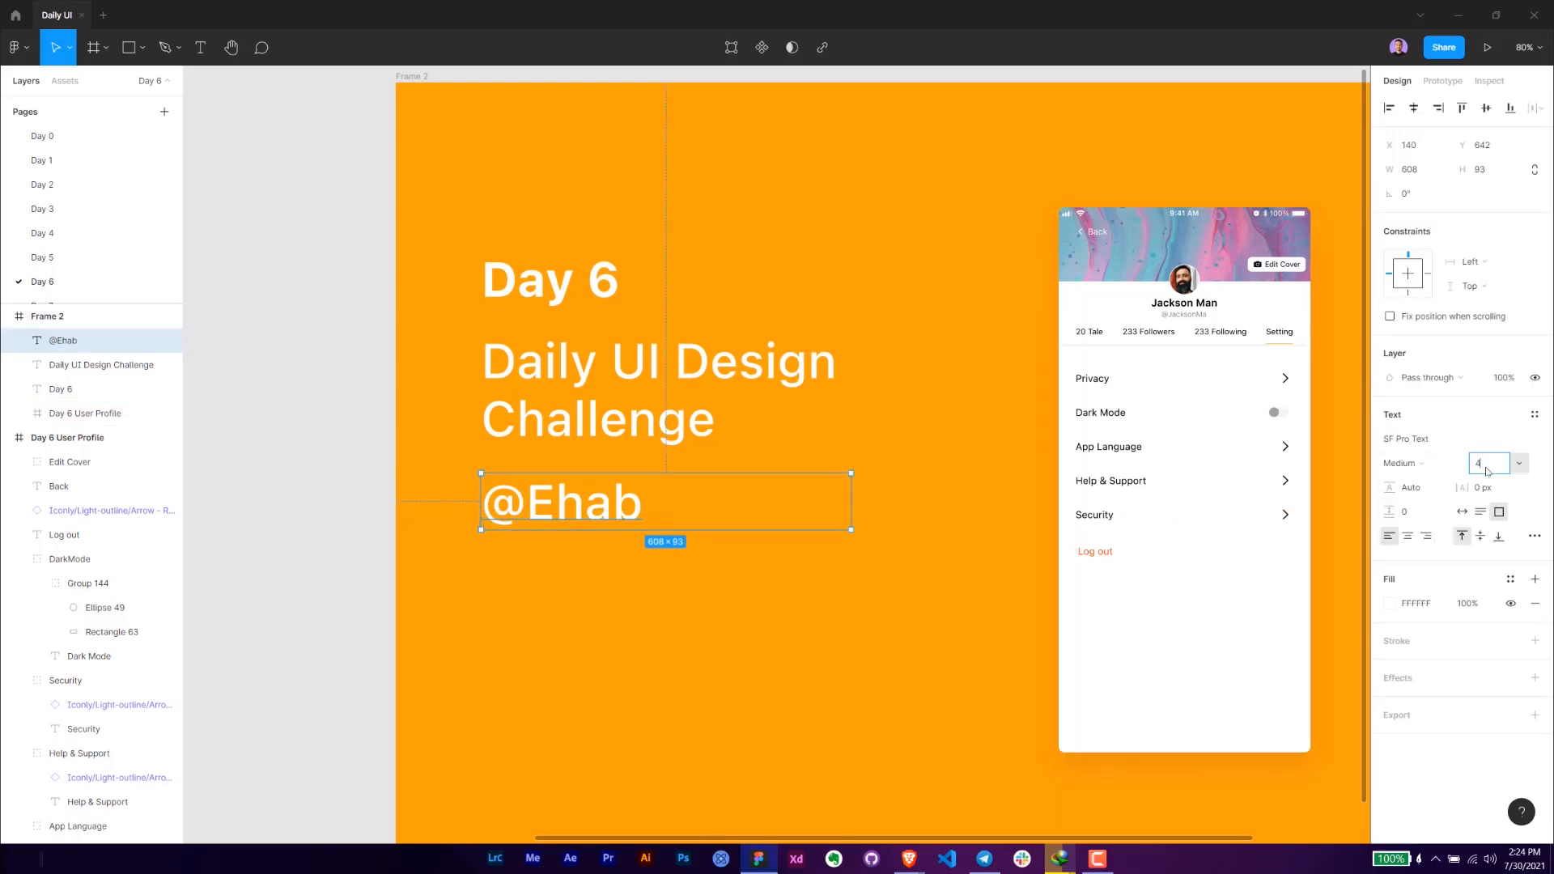
{"action": "type", "text": "8"}
{"action": "key", "text": "Return"}
{"action": "mouse_move", "coordinate": [532, 487]}
{"action": "left_mouse_down"}
{"action": "mouse_move", "coordinate": [534, 472]}
{"action": "mouse_move", "coordinate": [585, 495]}
{"action": "mouse_move", "coordinate": [511, 468]}
{"action": "left_mouse_up"}
{"action": "left_click", "coordinate": [599, 541]}
- Group the heading, challenge title and handle, and align the group's vertical centre with the profile screen copy
{"action": "scroll", "coordinate": [603, 536], "scroll_direction": "down", "scroll_amount": 1}
{"action": "left_click_drag", "start_coordinate": [655, 502], "coordinate": [403, 259]}
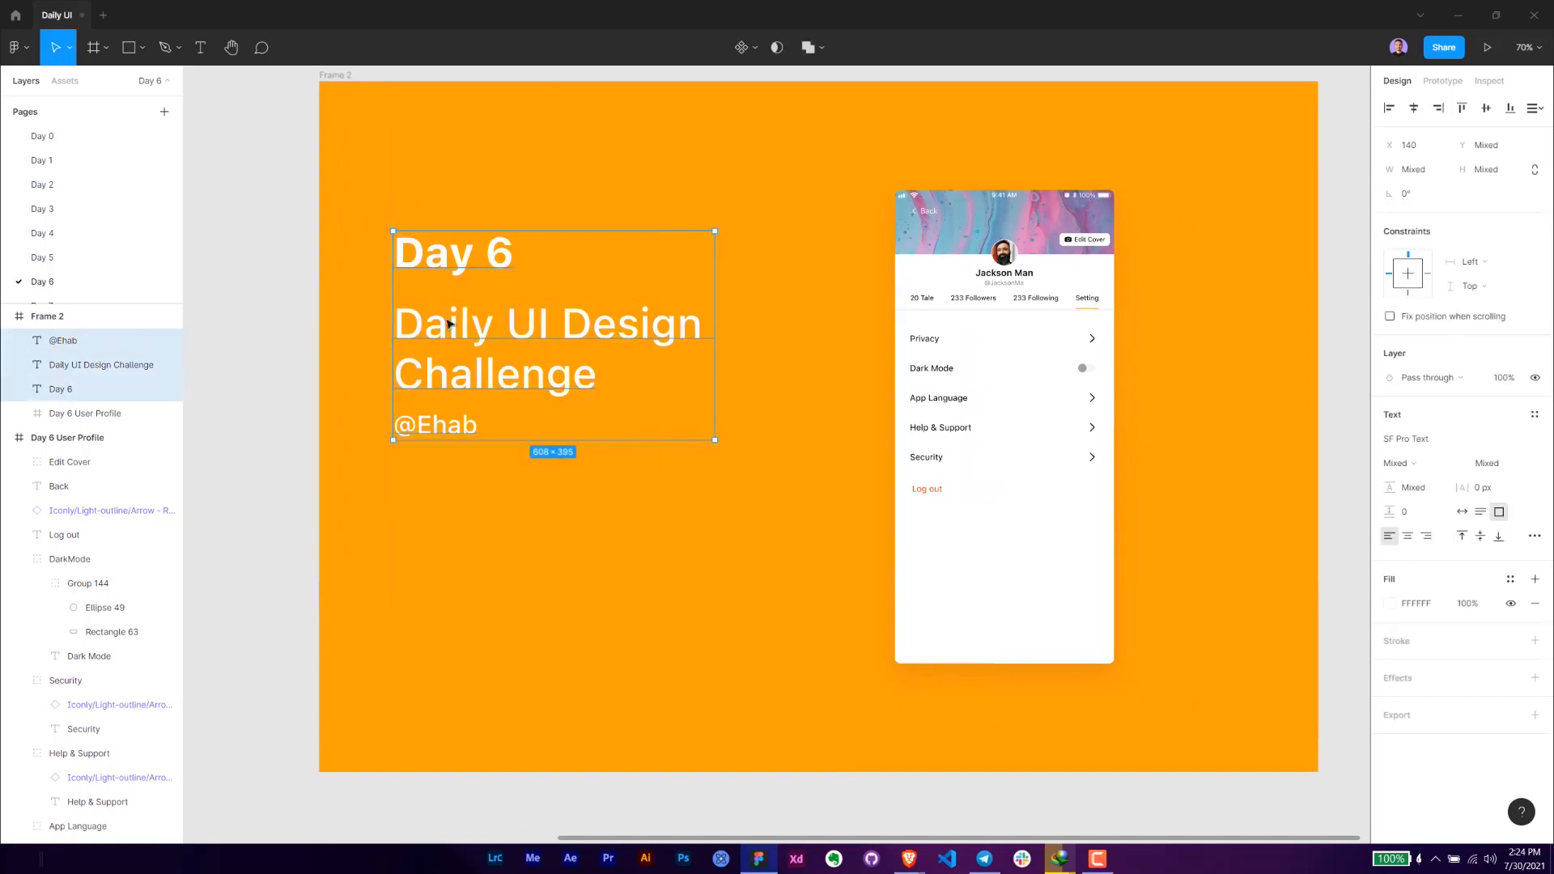
{"action": "key", "text": "ctrl+g"}
{"action": "left_click_drag", "start_coordinate": [478, 370], "coordinate": [483, 462]}
{"action": "left_click", "coordinate": [1113, 451], "text": "shift"}
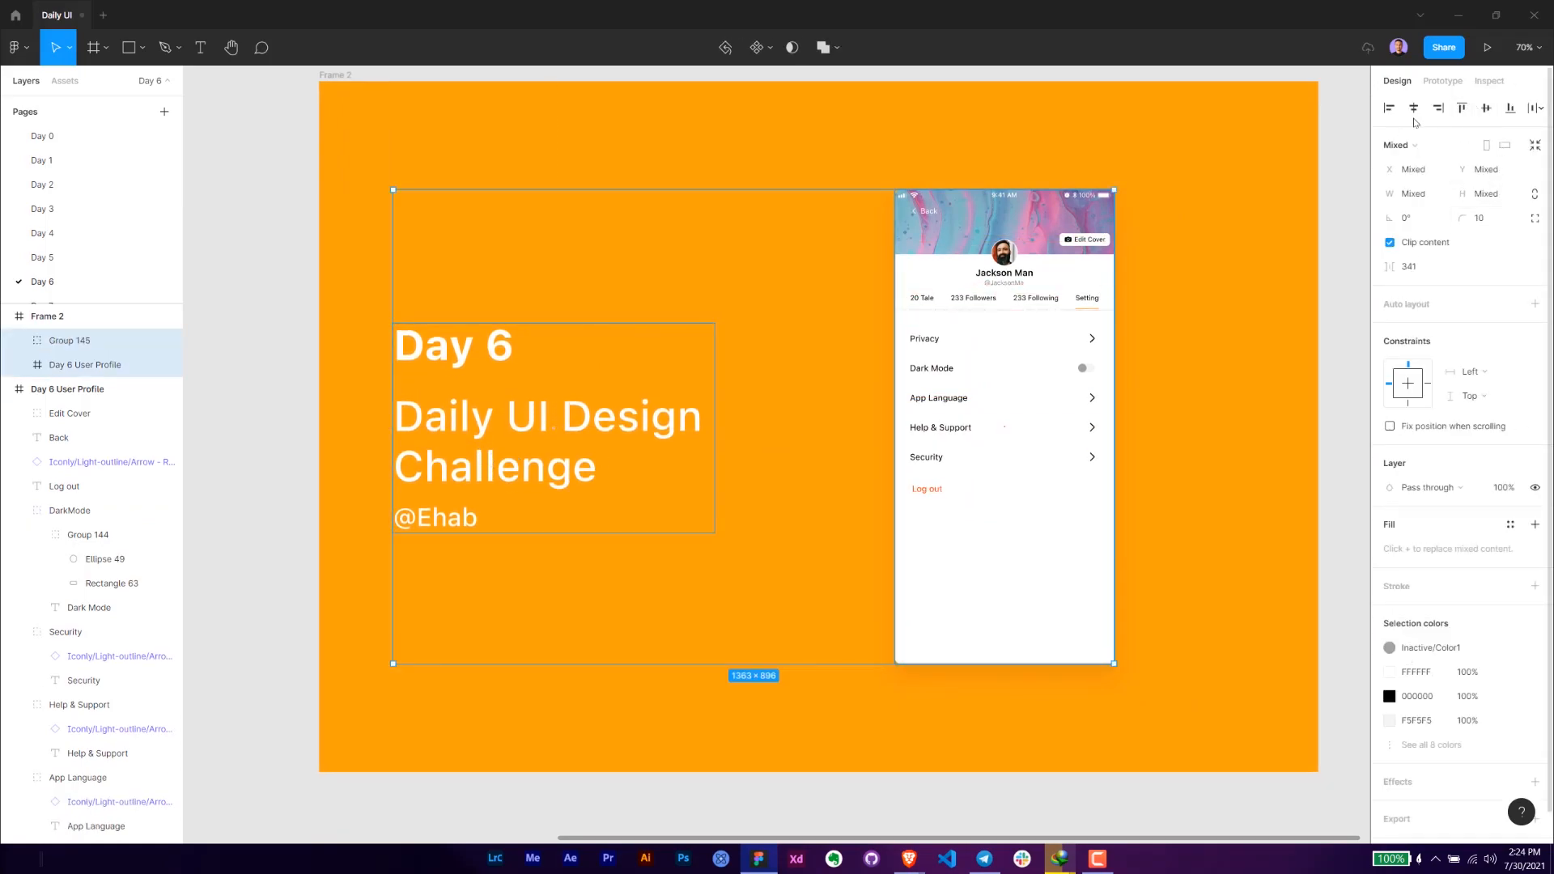
{"action": "left_click", "coordinate": [1486, 108]}
{"action": "left_click", "coordinate": [734, 162]}
- Hide the editor interface and view the whole orange presentation frame
{"action": "left_click_drag", "start_coordinate": [684, 251], "coordinate": [587, 273]}
{"action": "scroll", "coordinate": [614, 319], "scroll_direction": "down", "scroll_amount": 1}
{"action": "key", "text": "ctrl+backslash"}
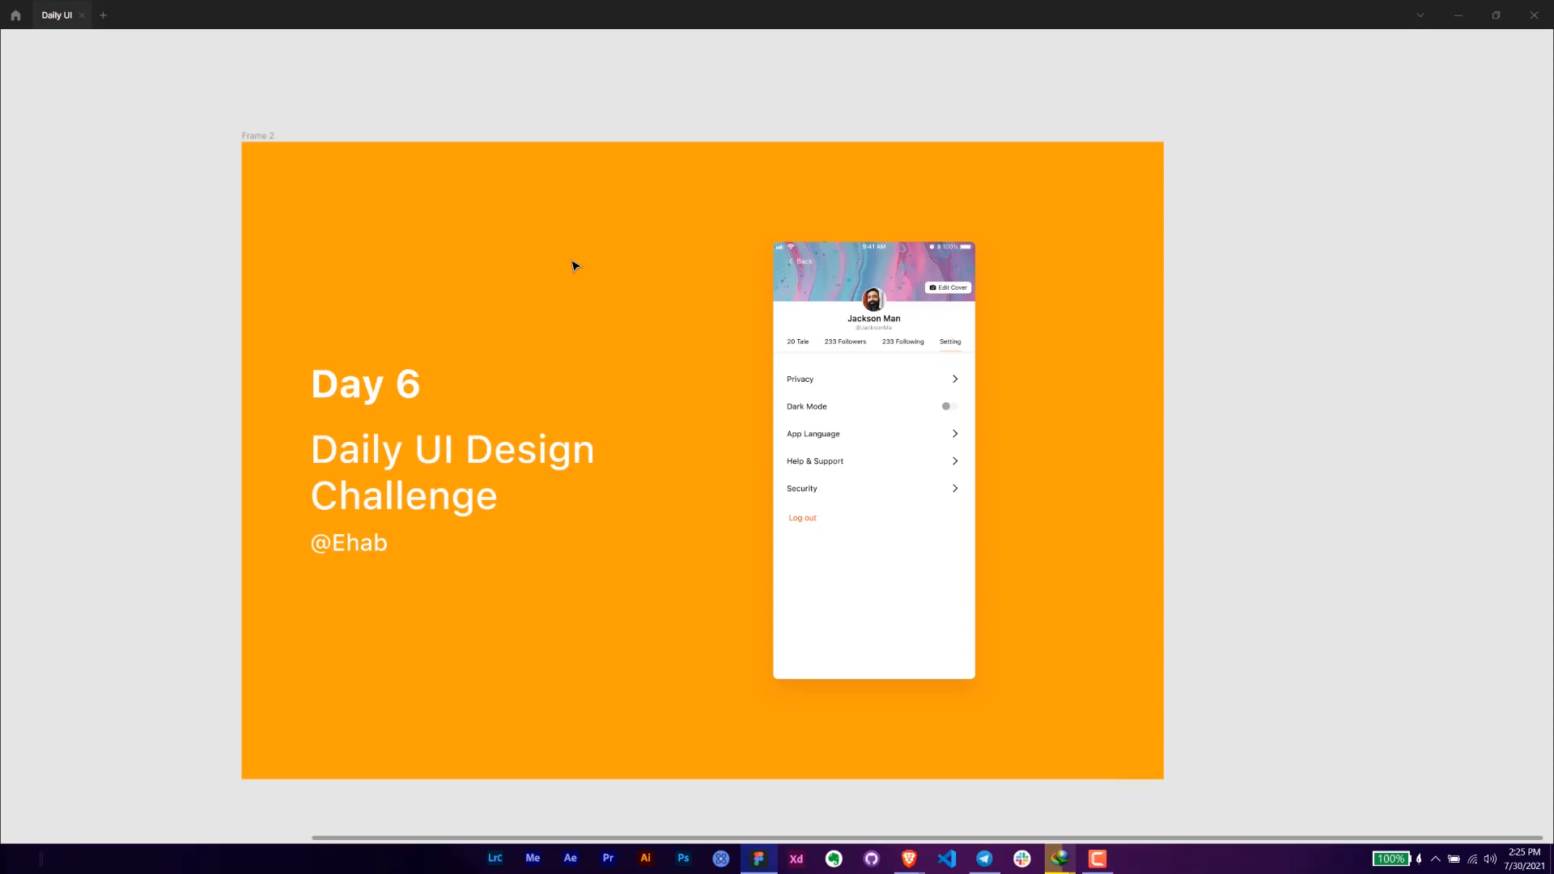